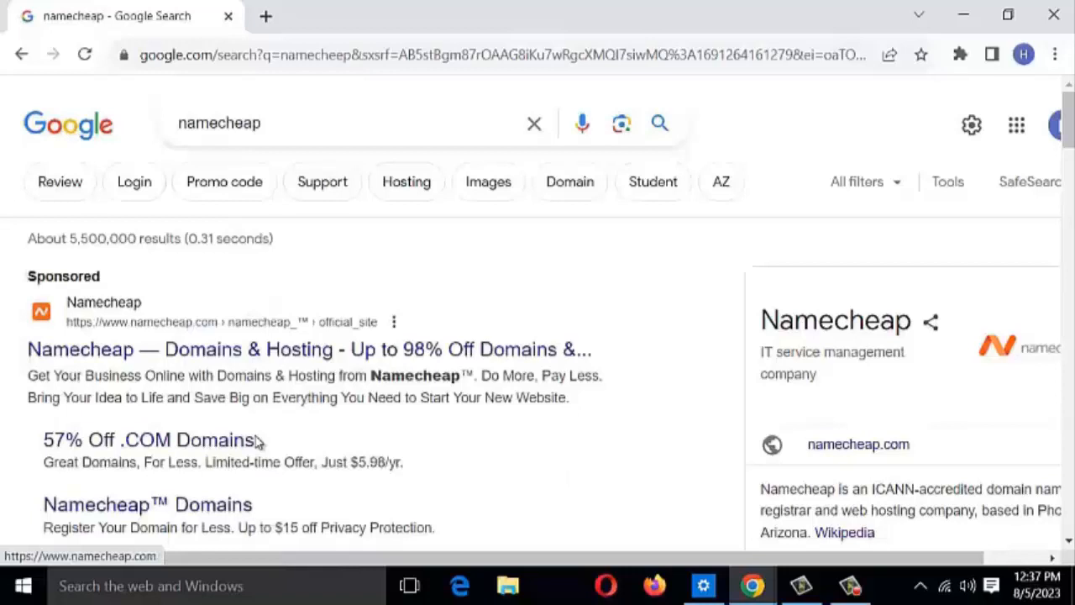
- Open the Namecheap site from the search results and search for the domain name doezon
{"action": "left_click", "coordinate": [257, 441]}
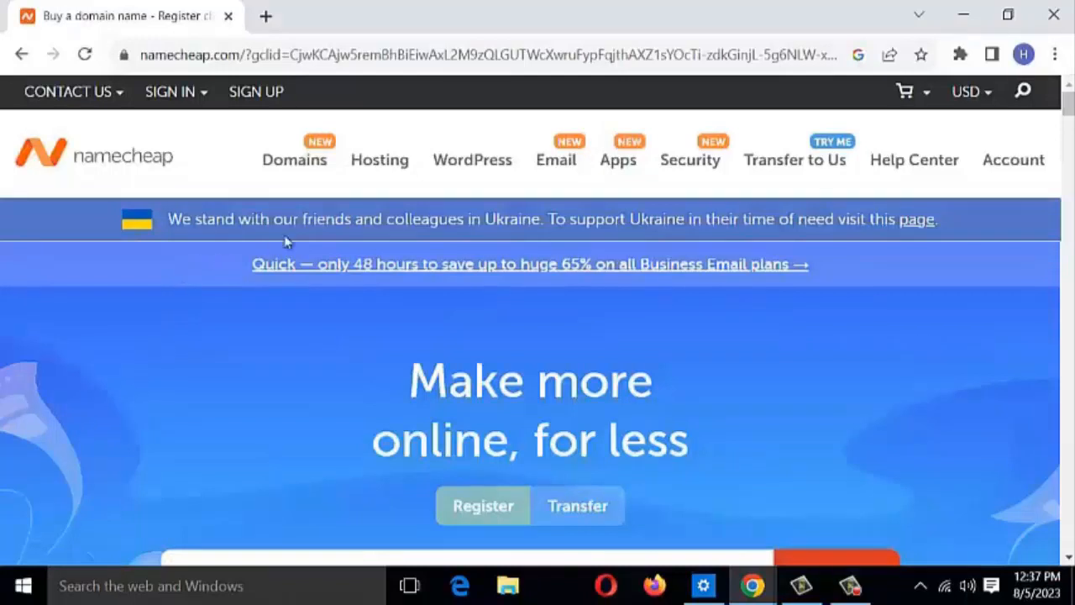
{"action": "scroll", "coordinate": [331, 264], "scroll_direction": "down", "scroll_amount": 4}
{"action": "left_click", "coordinate": [304, 293]}
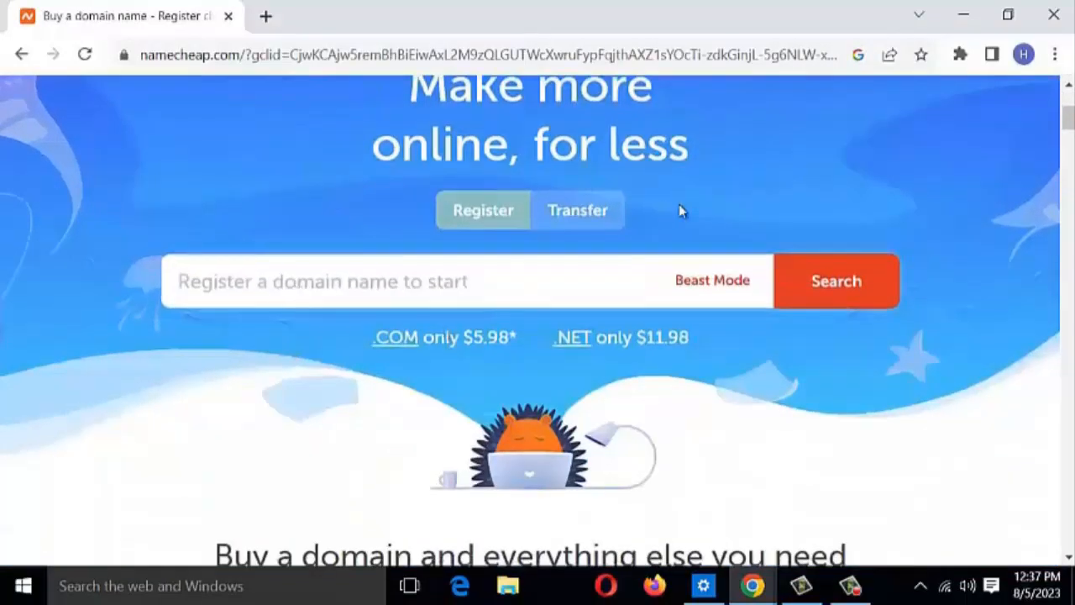
{"action": "scroll", "coordinate": [766, 343], "scroll_direction": "up", "scroll_amount": 5}
{"action": "scroll", "coordinate": [432, 383], "scroll_direction": "down", "scroll_amount": 5}
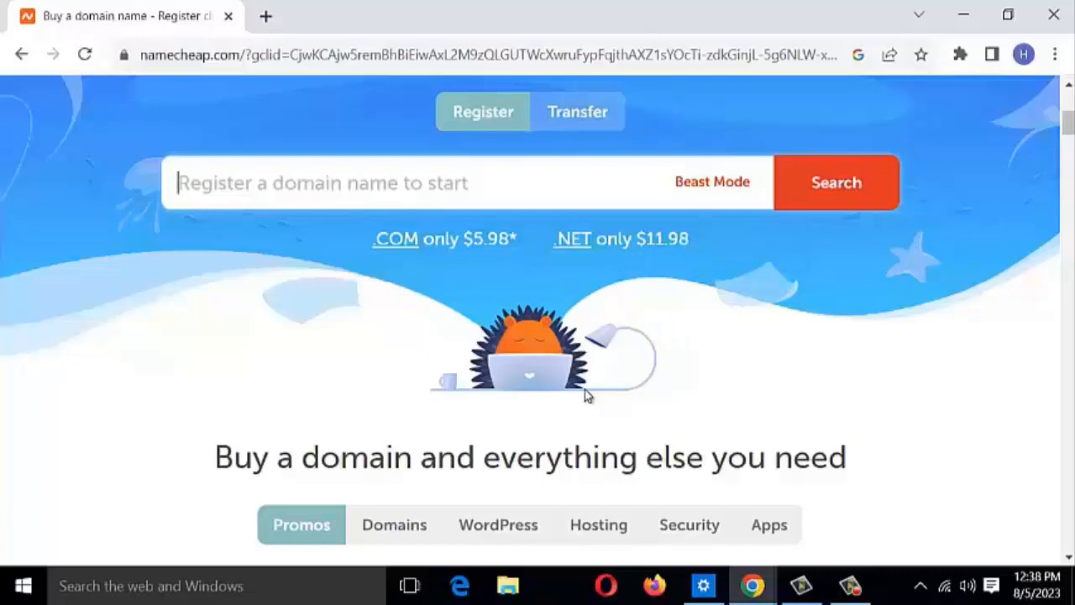
{"action": "left_click", "coordinate": [305, 175]}
{"action": "type", "text": "doezon"}
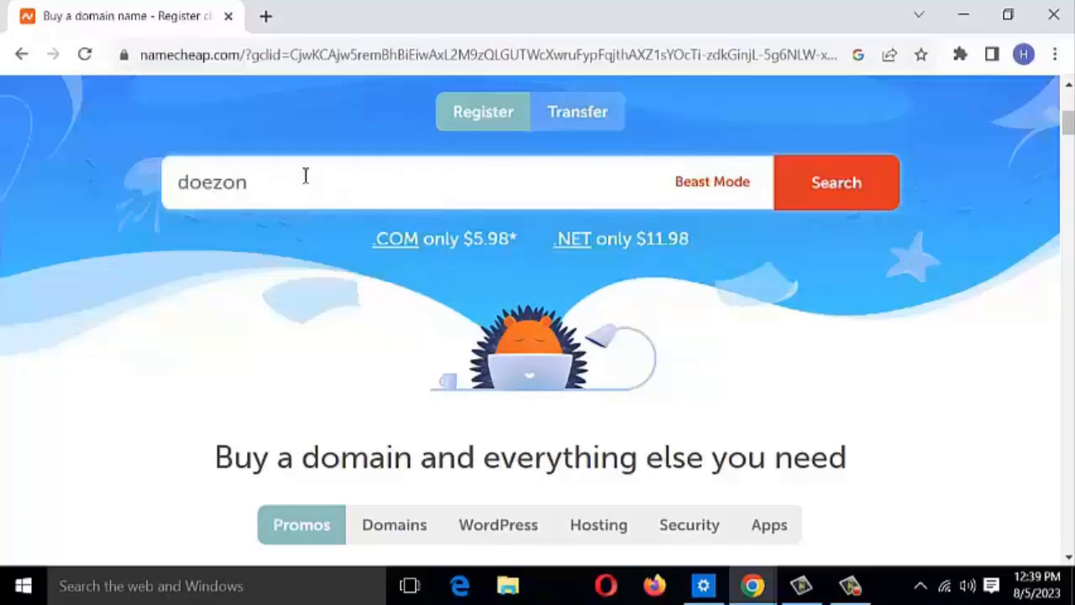
{"action": "key", "text": "Return"}
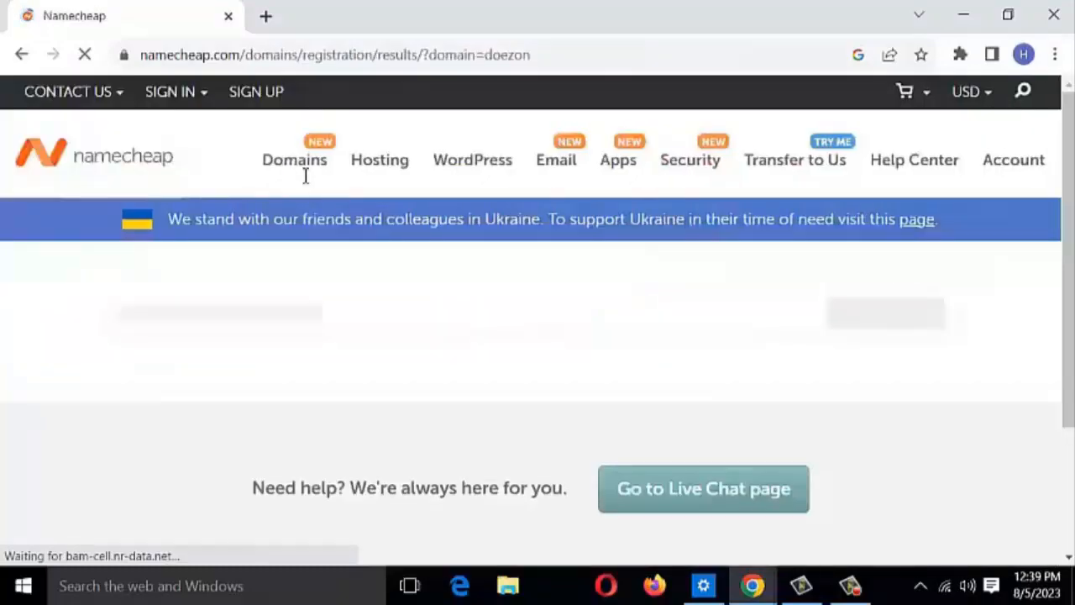
- Examine the suggested doezon domain extensions and their yearly prices in the search results
{"action": "scroll", "coordinate": [461, 312], "scroll_direction": "down", "scroll_amount": 3}
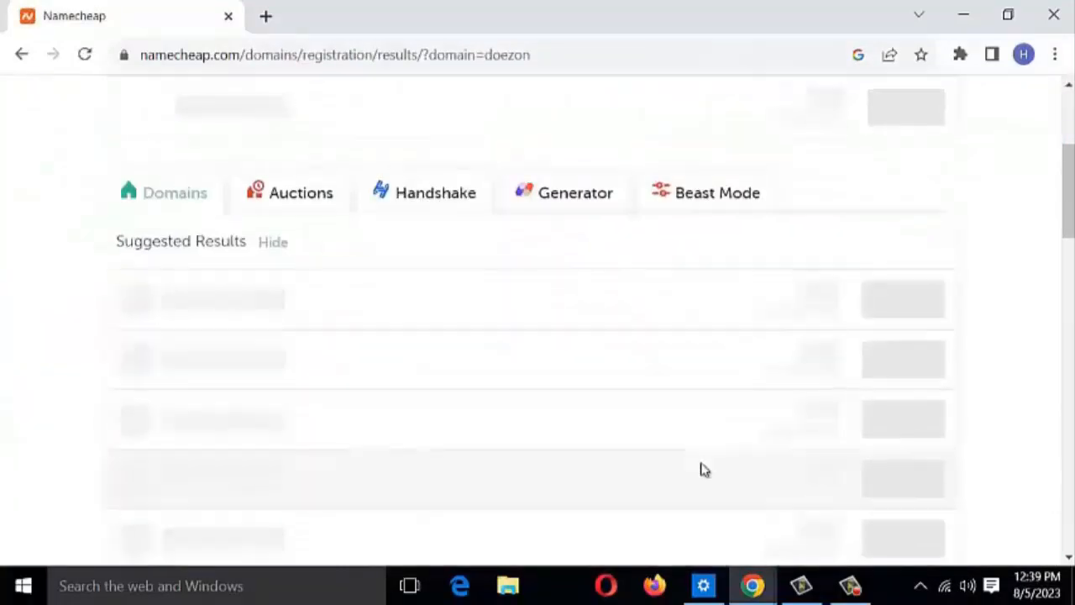
{"action": "scroll", "coordinate": [704, 469], "scroll_direction": "down", "scroll_amount": 2}
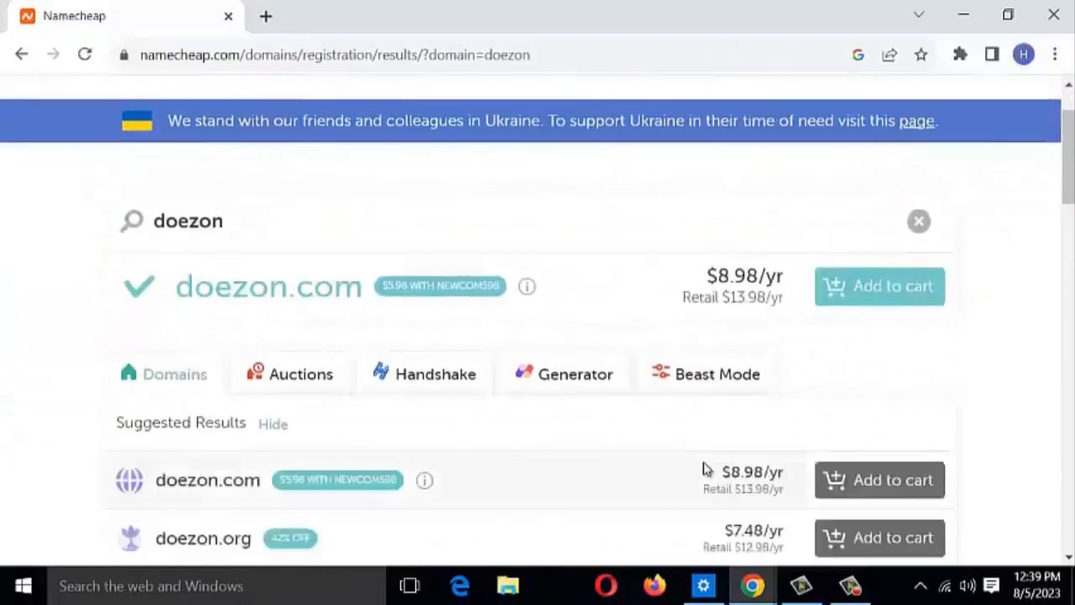
{"action": "scroll", "coordinate": [706, 468], "scroll_direction": "down", "scroll_amount": 1}
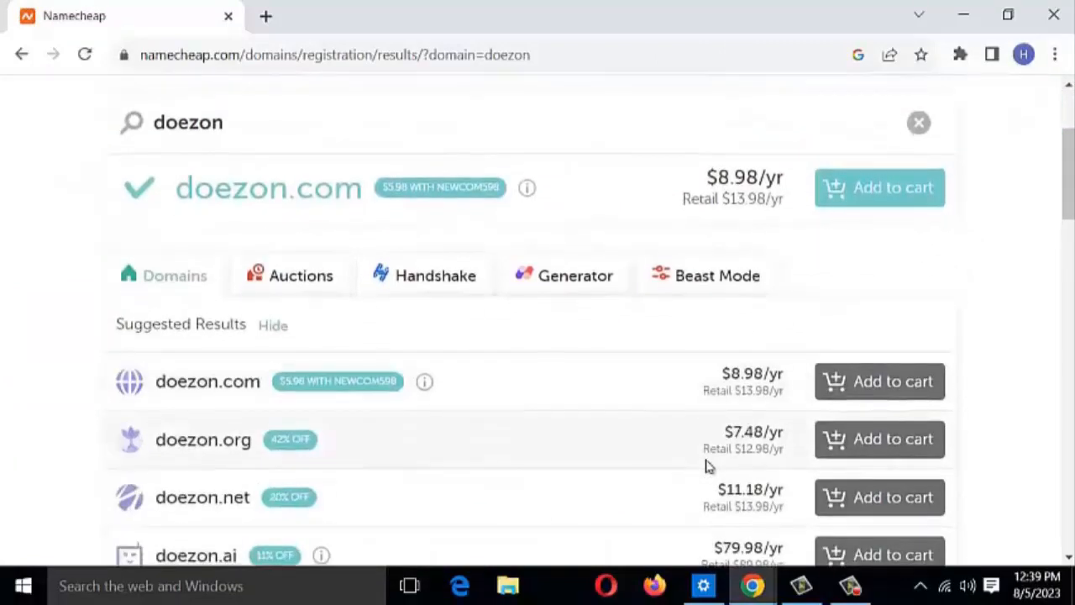
{"action": "scroll", "coordinate": [708, 466], "scroll_direction": "up", "scroll_amount": 1}
{"action": "scroll", "coordinate": [962, 401], "scroll_direction": "down", "scroll_amount": 2}
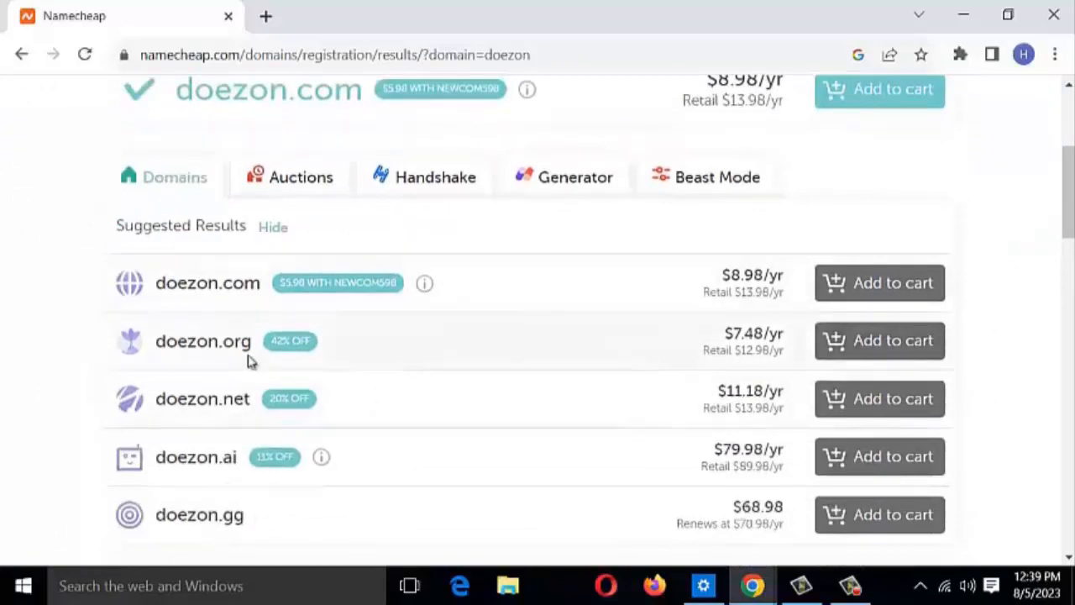
{"action": "scroll", "coordinate": [304, 164], "scroll_direction": "up", "scroll_amount": 1}
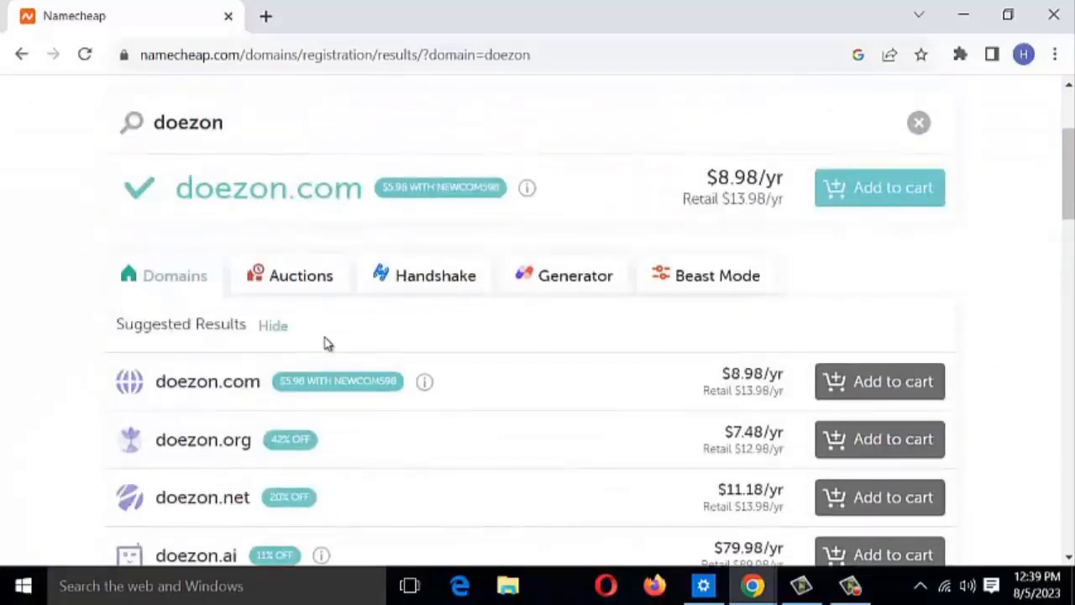
{"action": "scroll", "coordinate": [324, 348], "scroll_direction": "down", "scroll_amount": 1}
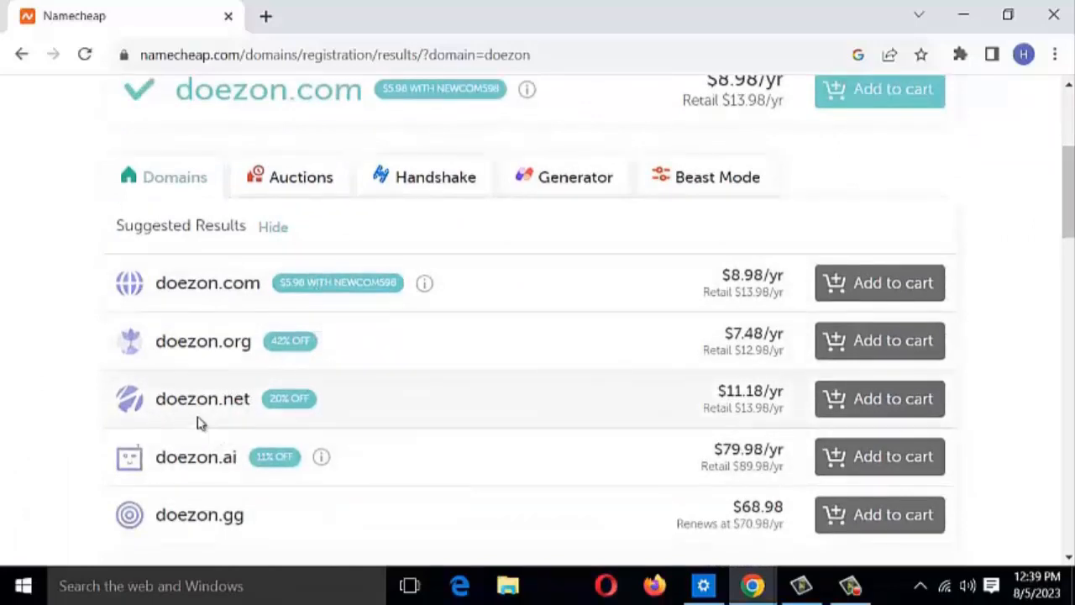
{"action": "scroll", "coordinate": [293, 454], "scroll_direction": "down", "scroll_amount": 1}
{"action": "scroll", "coordinate": [756, 424], "scroll_direction": "up", "scroll_amount": 1}
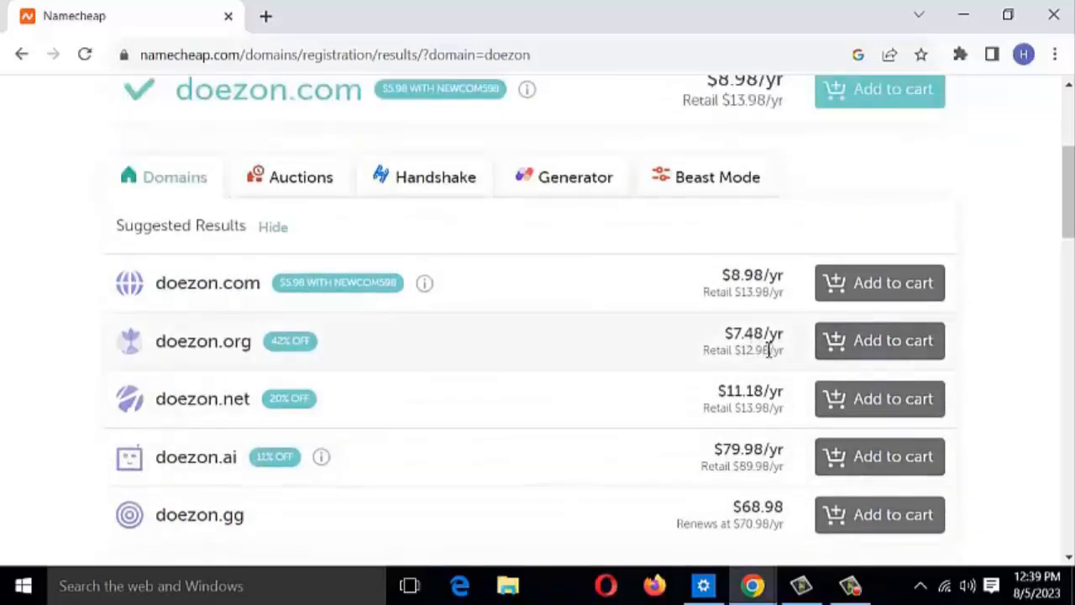
- Add doezon.com to the cart and proceed to the shopping cart page
{"action": "scroll", "coordinate": [766, 349], "scroll_direction": "up", "scroll_amount": 3}
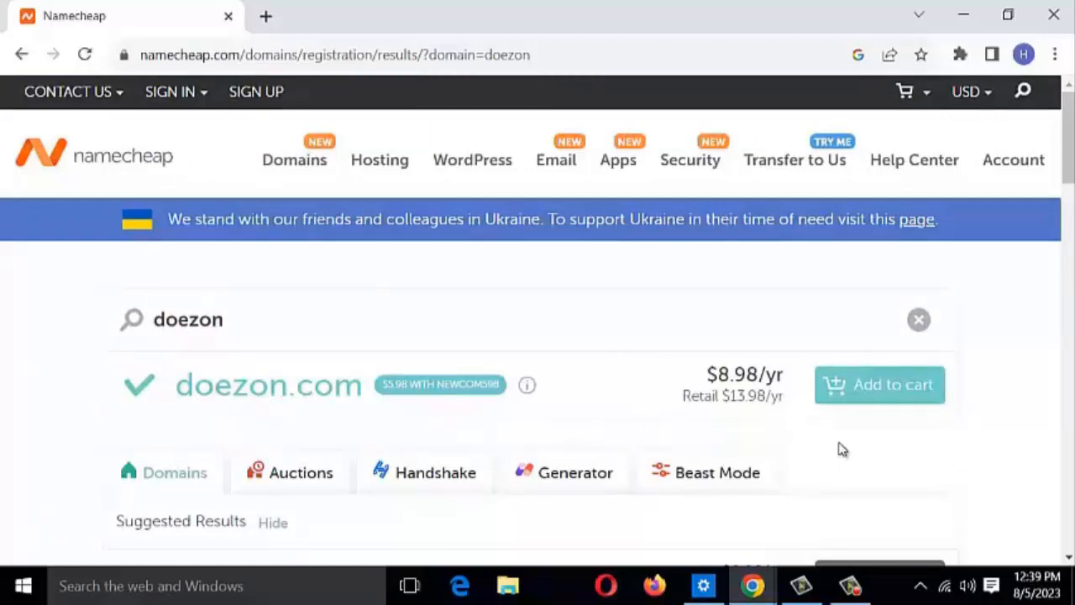
{"action": "left_click", "coordinate": [865, 385]}
{"action": "left_click", "coordinate": [837, 280]}
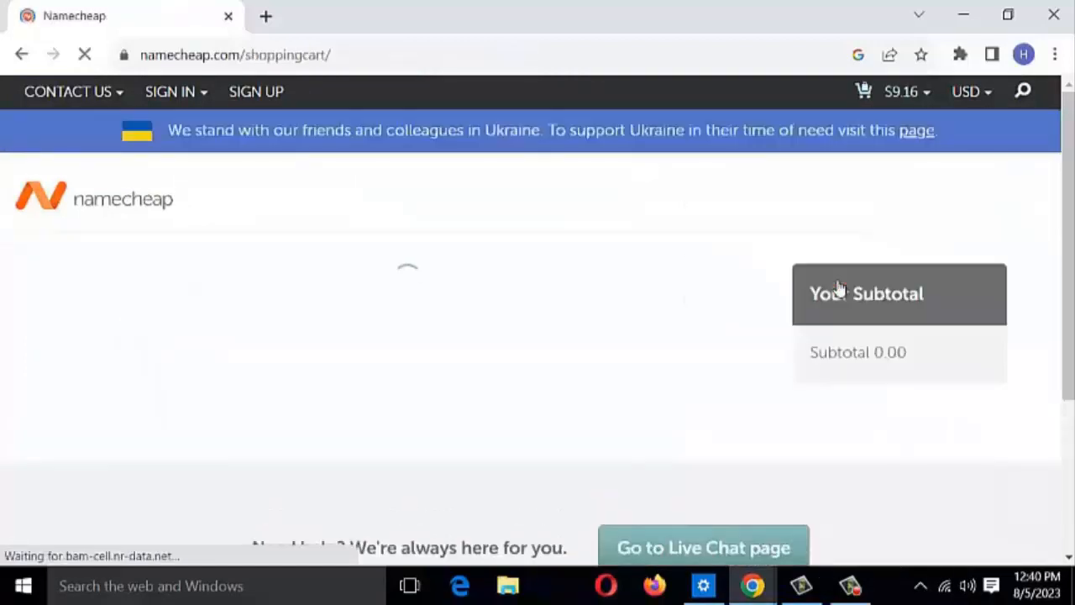
- Review the cart's registration term, privacy and PremiumDNS options, promo code area and site add-ons such as SSL and VPN
{"action": "scroll", "coordinate": [840, 290], "scroll_direction": "down", "scroll_amount": 2}
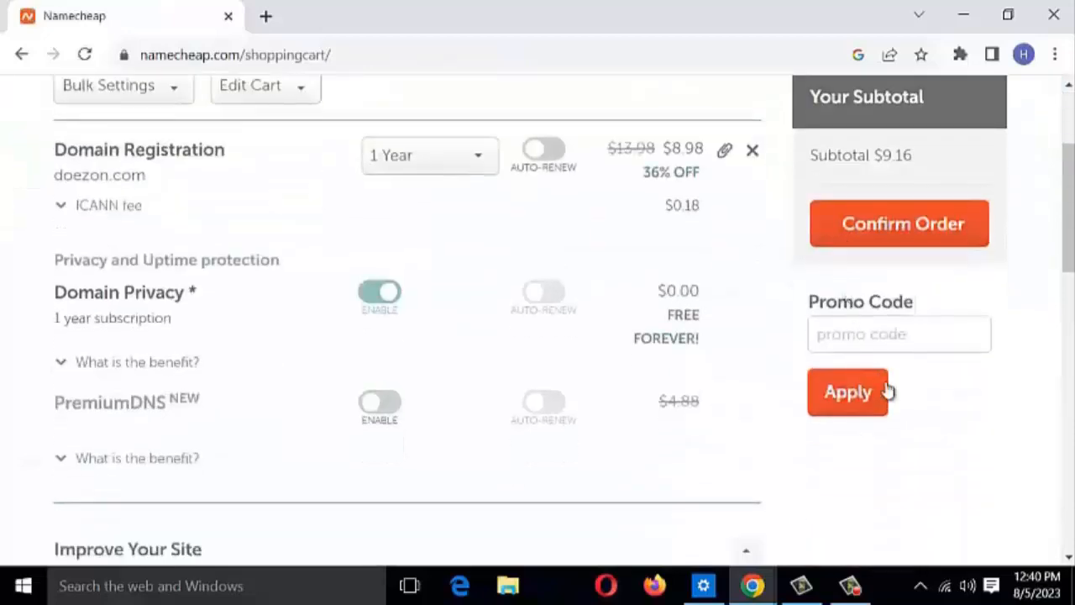
{"action": "scroll", "coordinate": [910, 417], "scroll_direction": "up", "scroll_amount": 2}
{"action": "scroll", "coordinate": [909, 417], "scroll_direction": "down", "scroll_amount": 2}
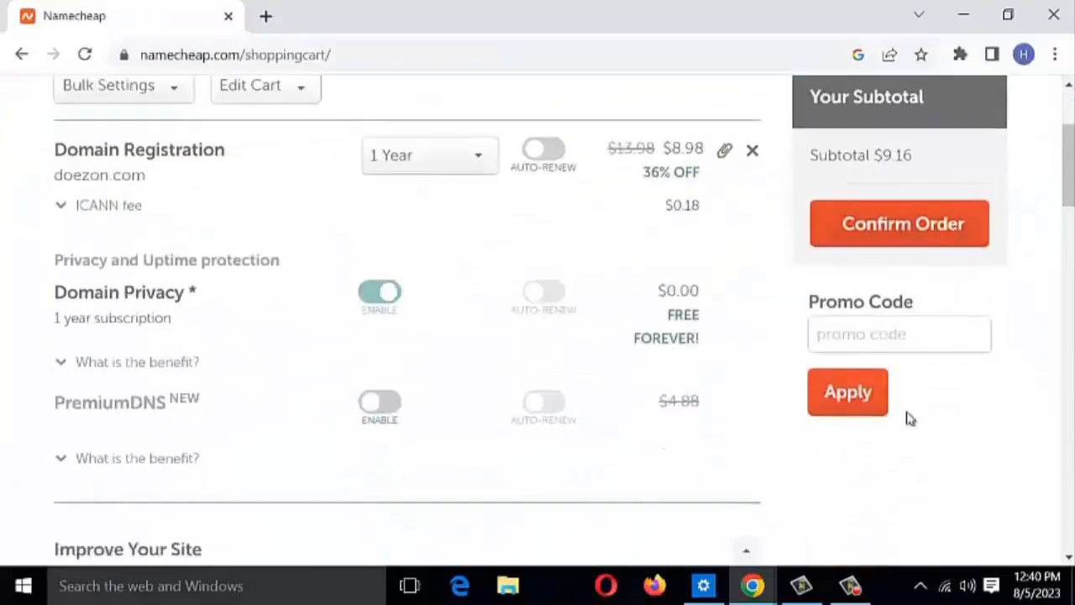
{"action": "scroll", "coordinate": [910, 417], "scroll_direction": "up", "scroll_amount": 2}
{"action": "scroll", "coordinate": [974, 454], "scroll_direction": "down", "scroll_amount": 3}
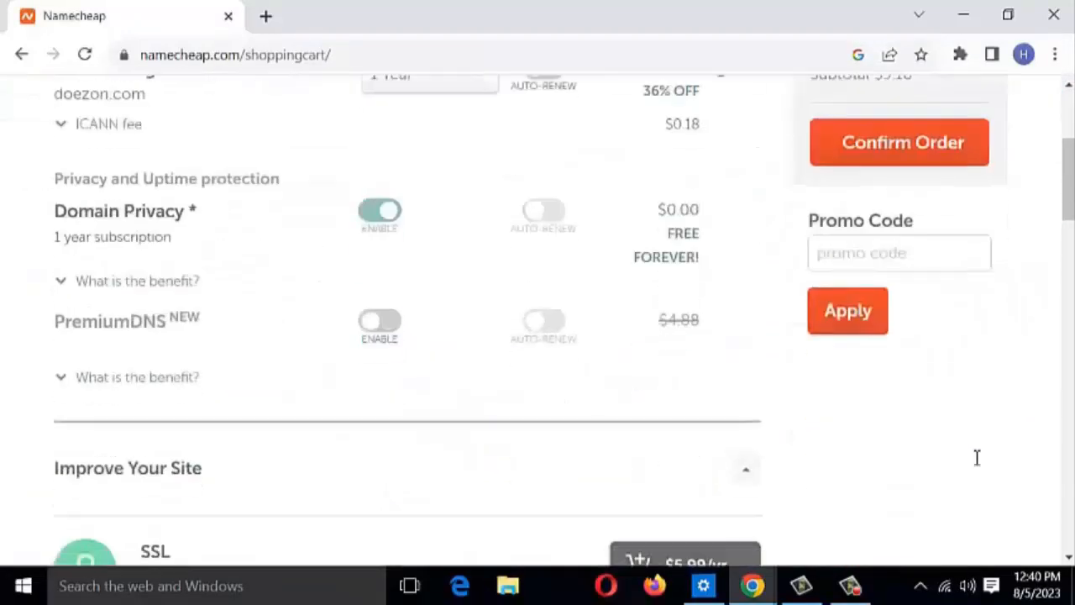
{"action": "scroll", "coordinate": [977, 464], "scroll_direction": "up", "scroll_amount": 3}
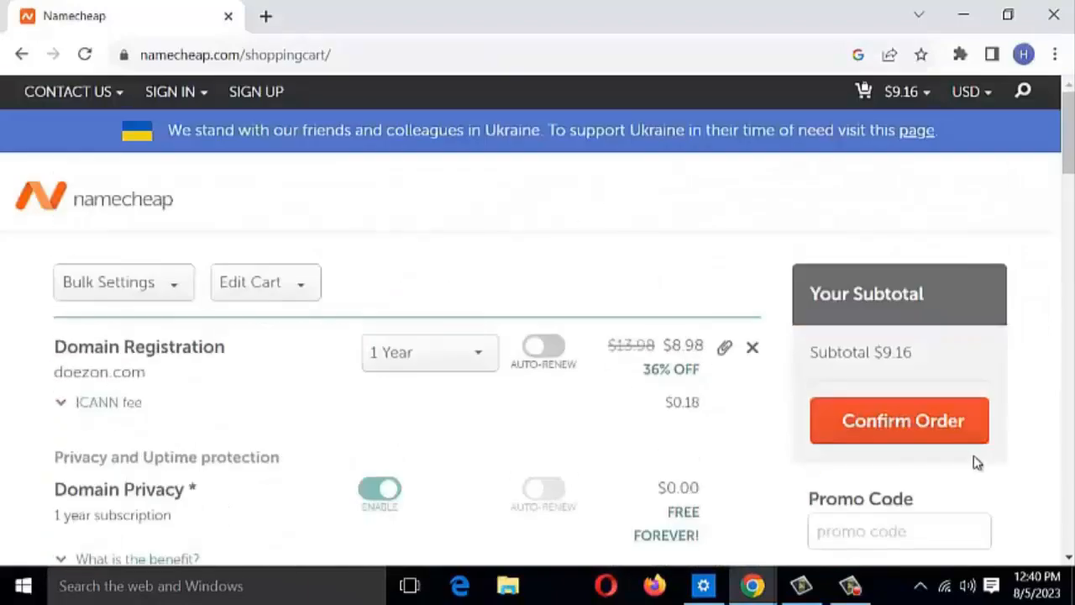
{"action": "scroll", "coordinate": [926, 461], "scroll_direction": "down", "scroll_amount": 2}
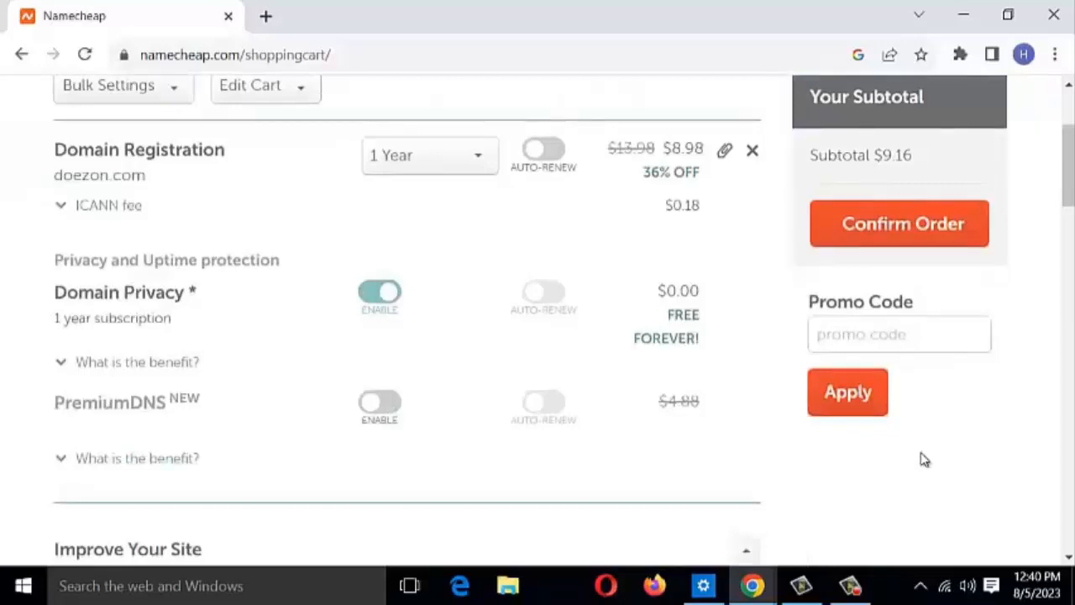
{"action": "scroll", "coordinate": [922, 459], "scroll_direction": "up", "scroll_amount": 2}
{"action": "scroll", "coordinate": [872, 464], "scroll_direction": "down", "scroll_amount": 5}
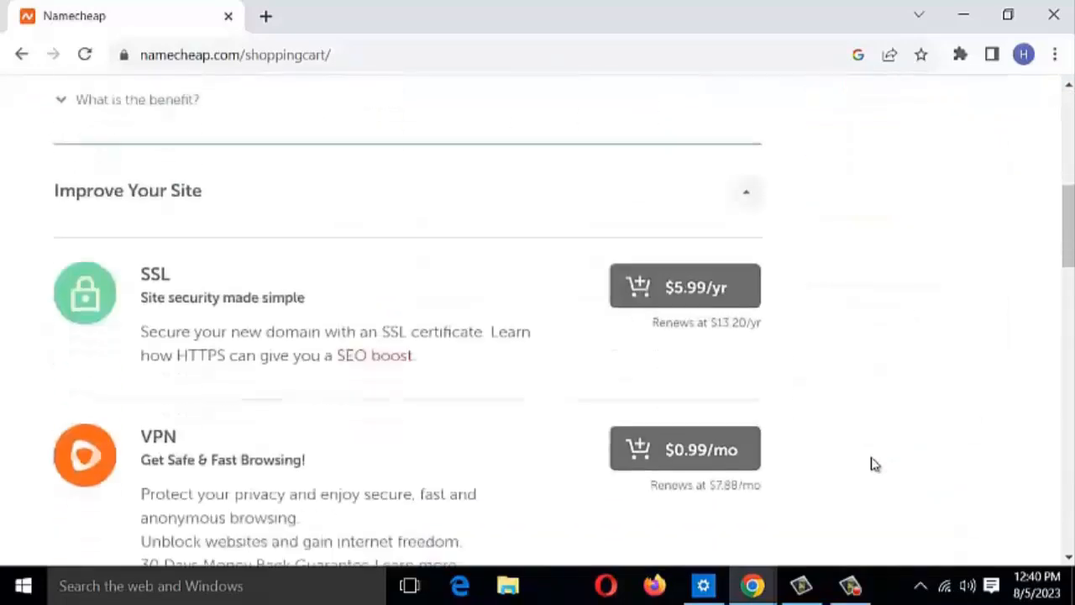
{"action": "scroll", "coordinate": [871, 463], "scroll_direction": "up", "scroll_amount": 5}
{"action": "scroll", "coordinate": [865, 464], "scroll_direction": "down", "scroll_amount": 4}
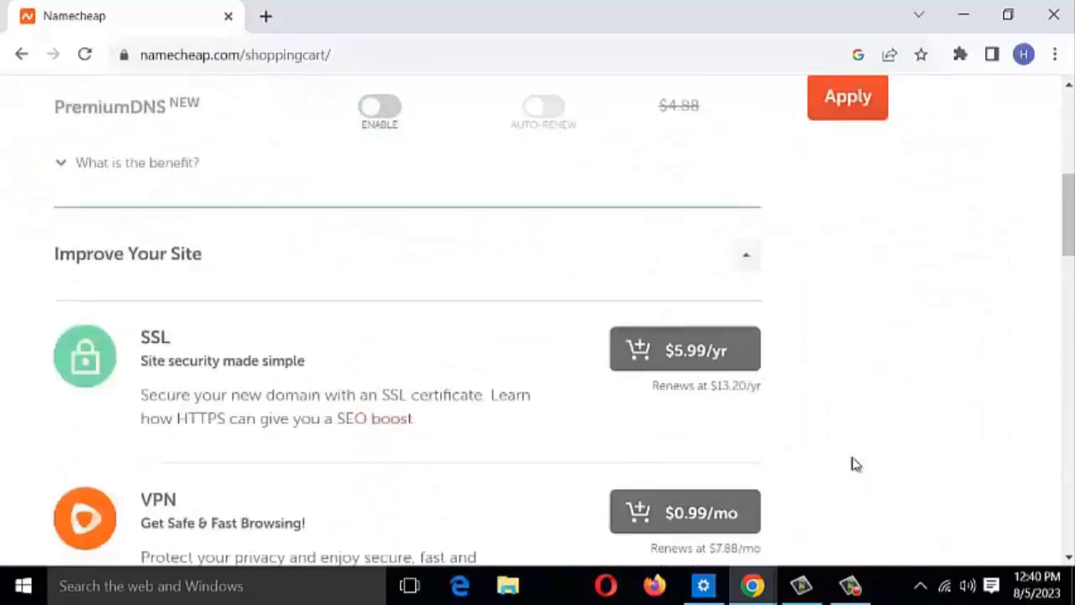
- Open the Namecheap account sign-up form
{"action": "scroll", "coordinate": [571, 363], "scroll_direction": "up", "scroll_amount": 5}
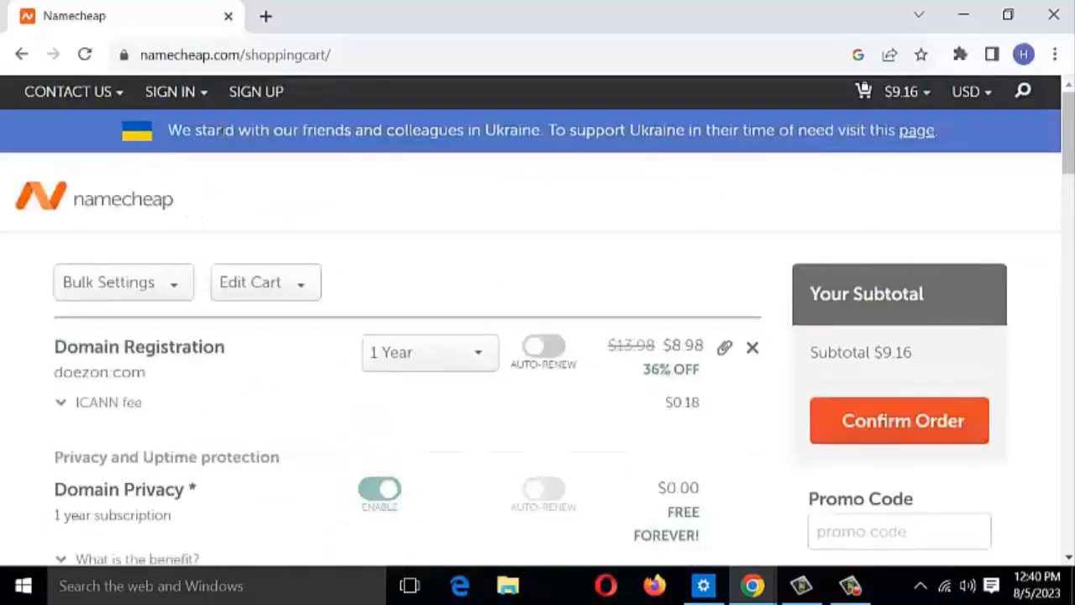
{"action": "left_click", "coordinate": [262, 99]}
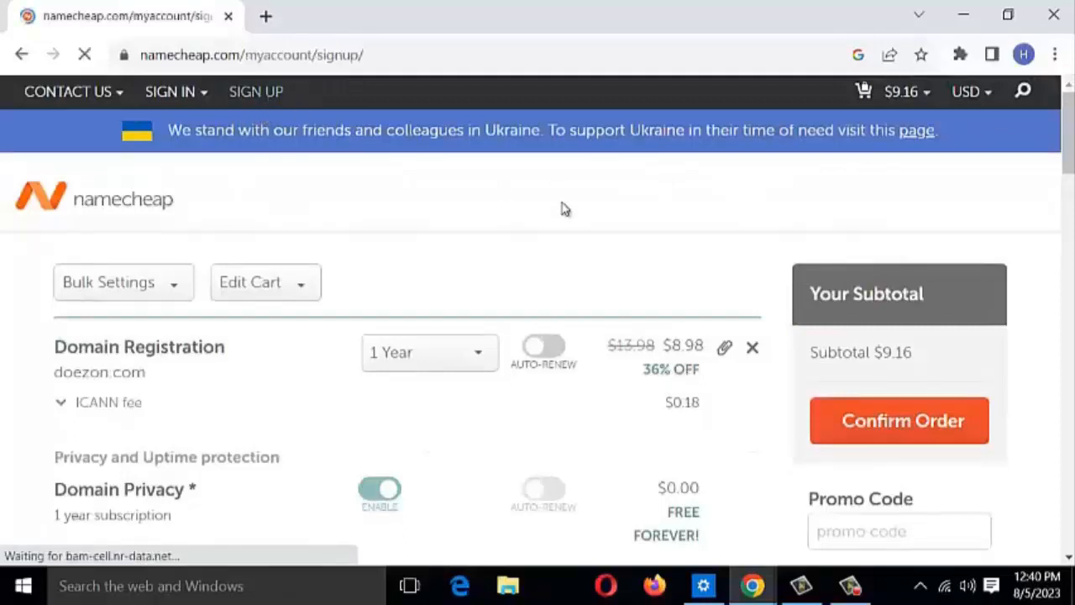
{"action": "scroll", "coordinate": [561, 217], "scroll_direction": "down", "scroll_amount": 2}
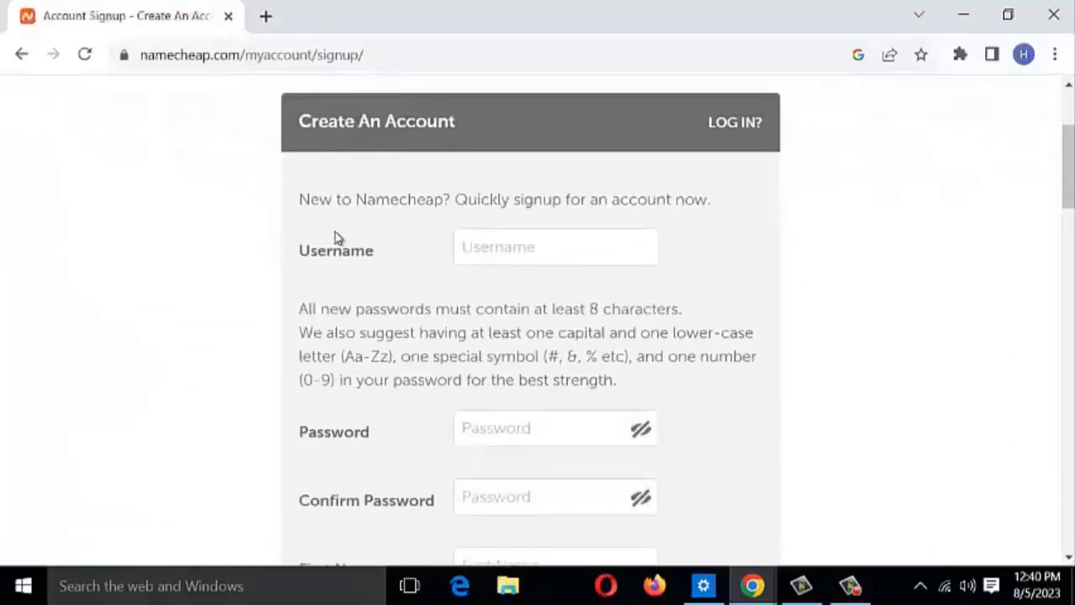
- Enter doezonadmin as the username for the new account
{"action": "left_click", "coordinate": [541, 260]}
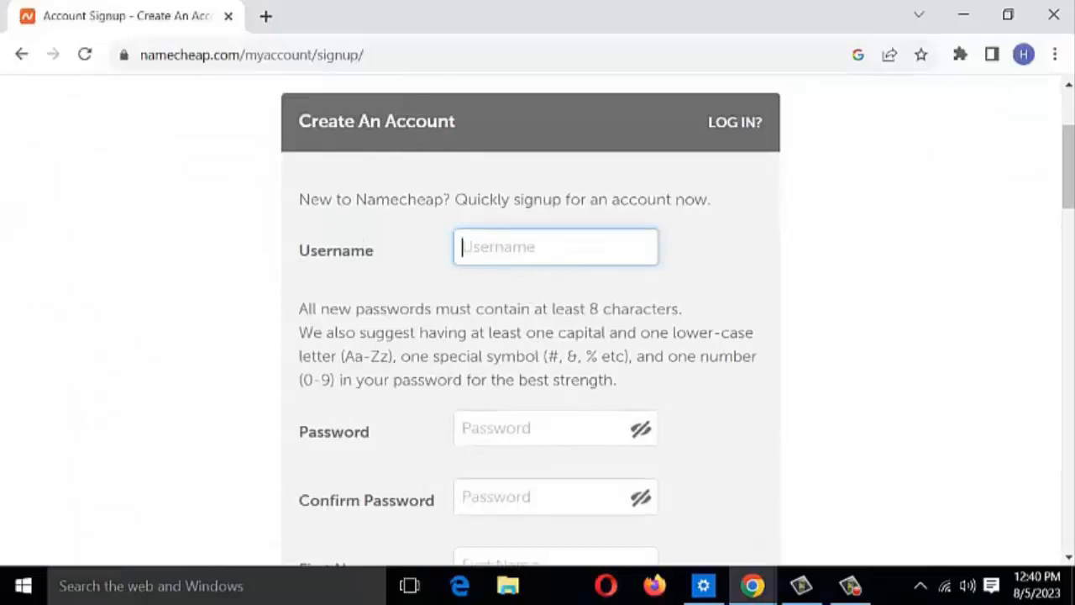
{"action": "type", "text": "do"}
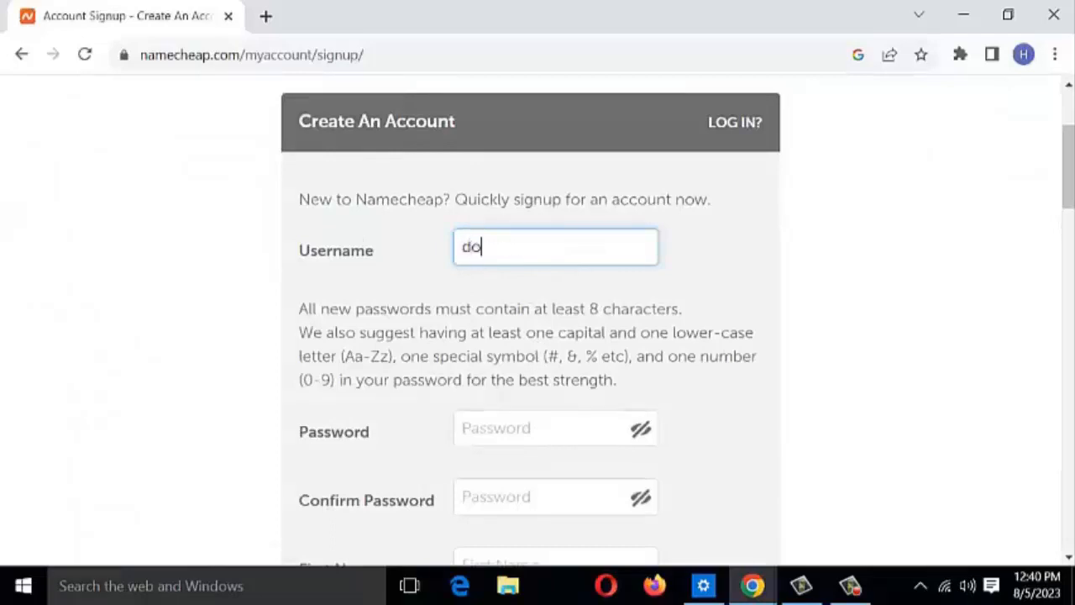
{"action": "type", "text": "ezon"}
{"action": "type", "text": "zon"}
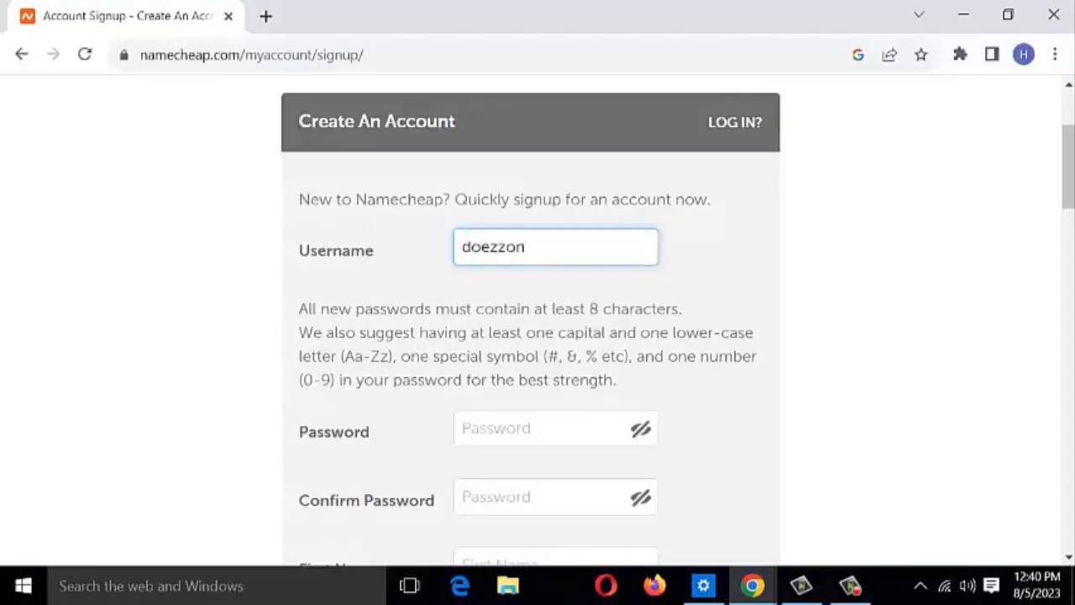
{"action": "key", "text": "BackSpace"}
{"action": "key", "text": "BackSpace"}
{"action": "key", "text": "BackSpace"}
{"action": "key", "text": "BackSpace"}
{"action": "key", "text": "BackSpace"}
{"action": "key", "text": "BackSpace"}
{"action": "type", "text": "doezonadm"}
{"action": "key", "text": "Tab"}
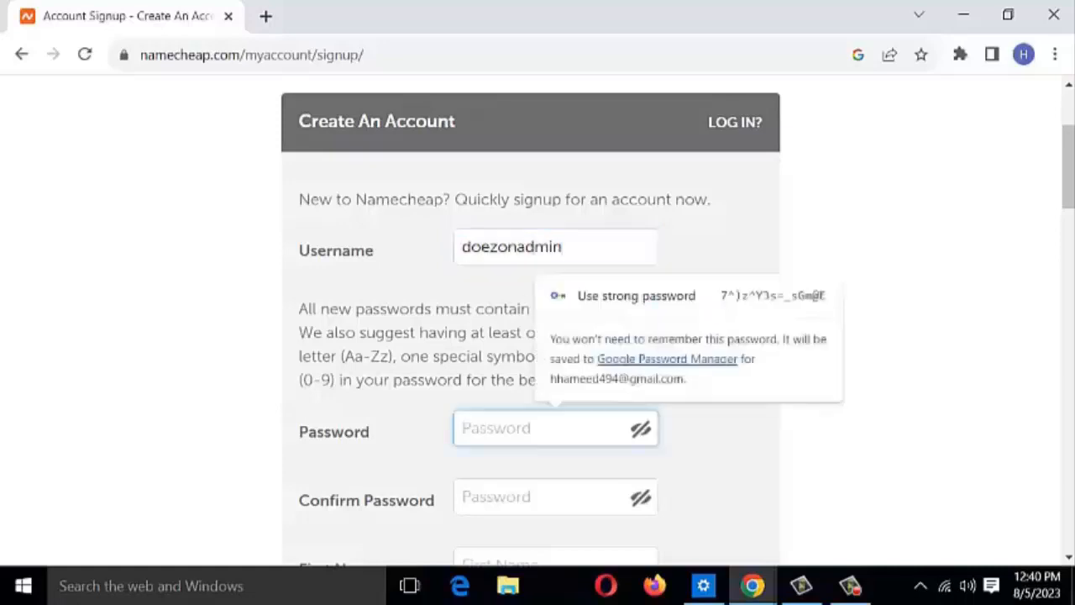
- Enter the account password and repeat it in the password confirmation
{"action": "type", "text": "••••••••"}
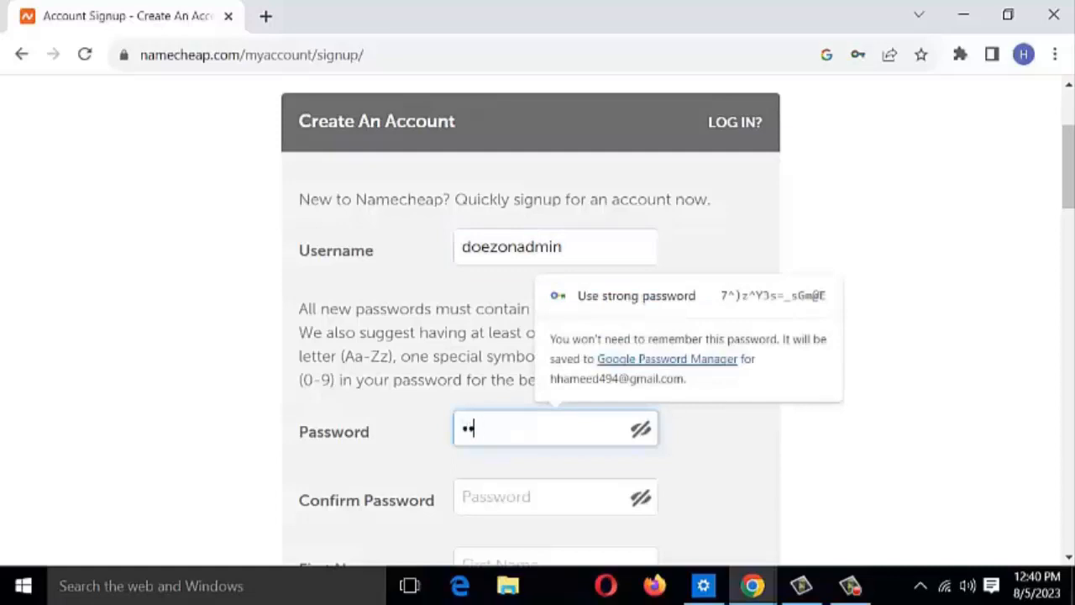
{"action": "type", "text": "•"}
{"action": "key", "text": "Tab"}
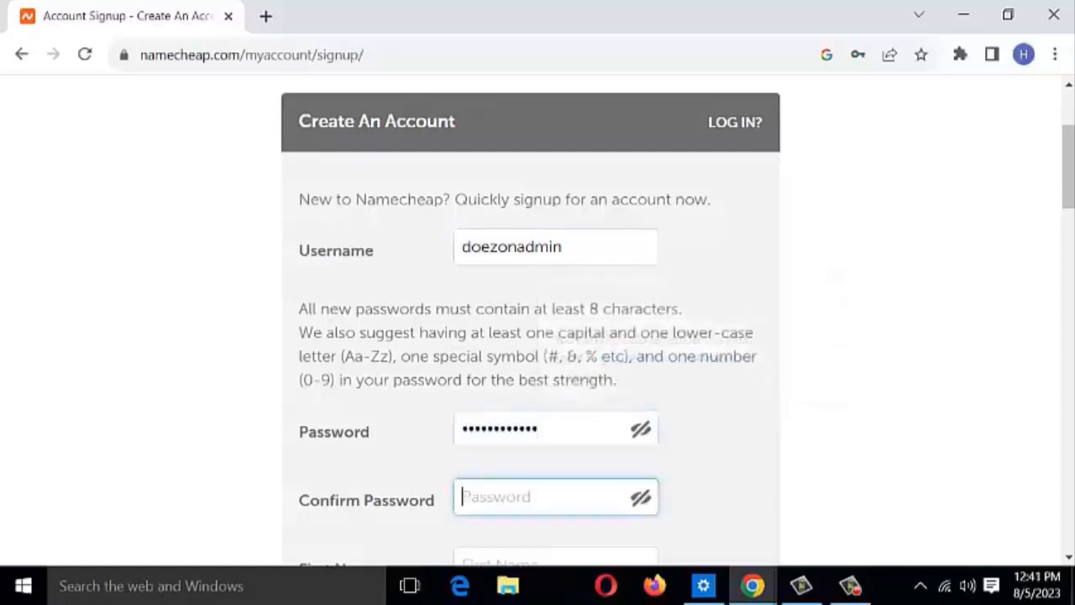
{"action": "type", "text": "••"}
- Fill in the first name, last name and email address, and submit the form to create the account
{"action": "scroll", "coordinate": [538, 319], "scroll_direction": "down", "scroll_amount": 2}
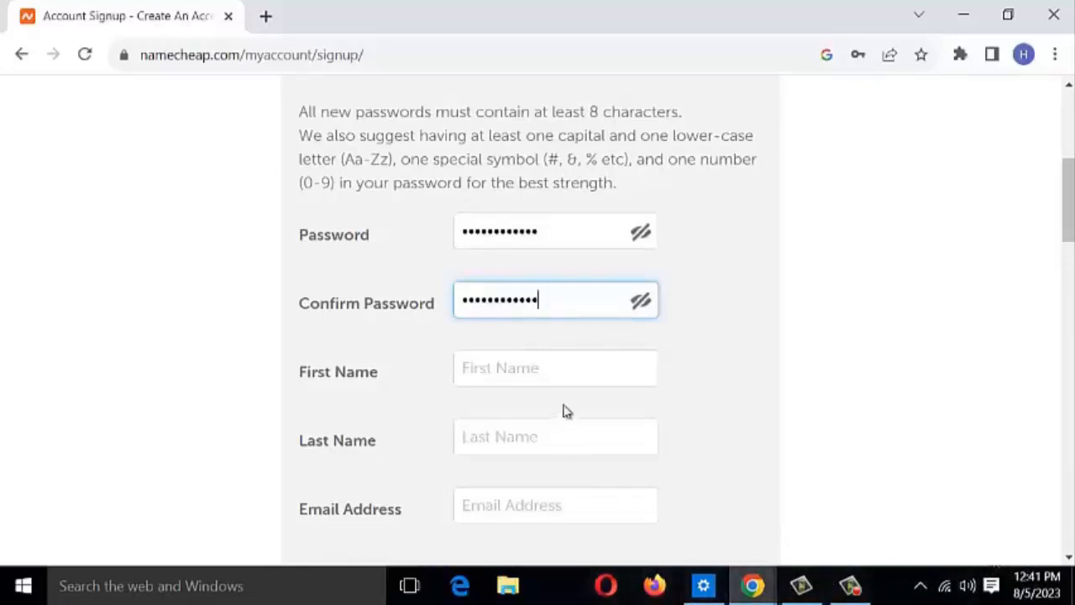
{"action": "left_click", "coordinate": [563, 369]}
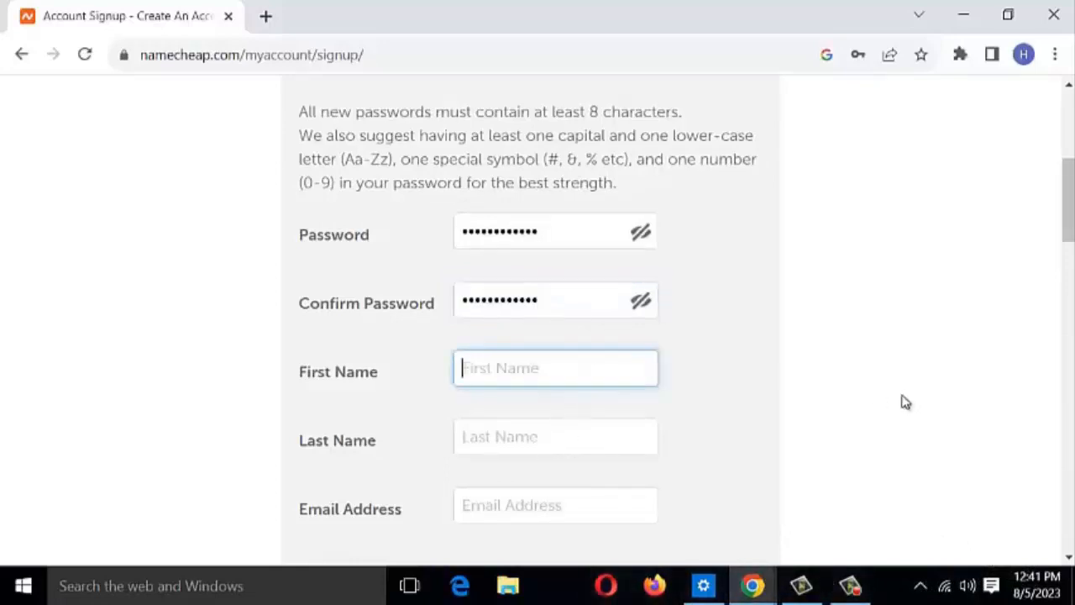
{"action": "type", "text": "Hasan"}
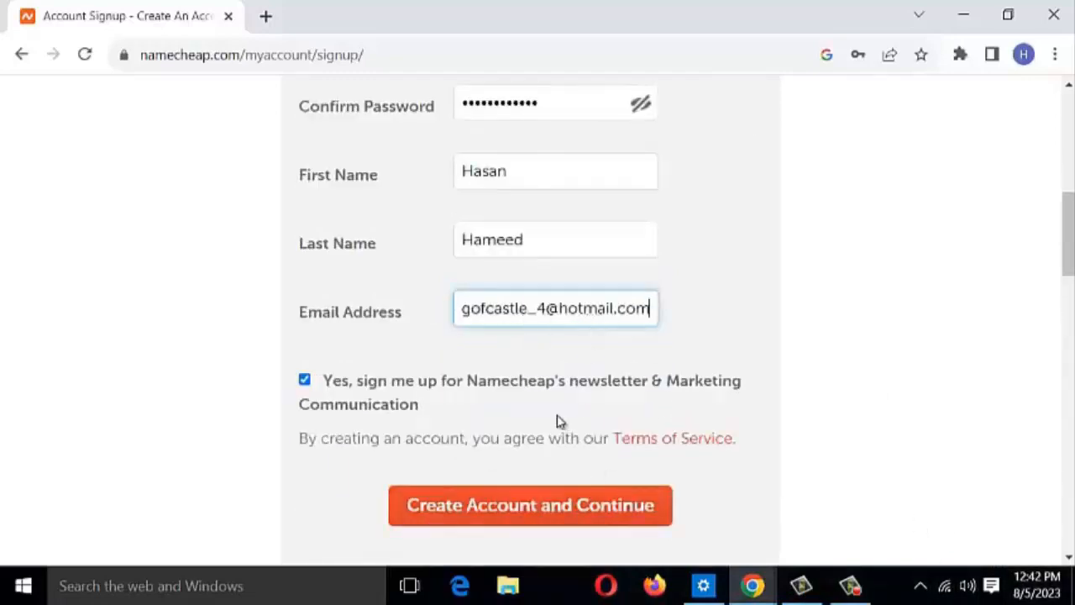
{"action": "scroll", "coordinate": [513, 523], "scroll_direction": "down", "scroll_amount": 3}
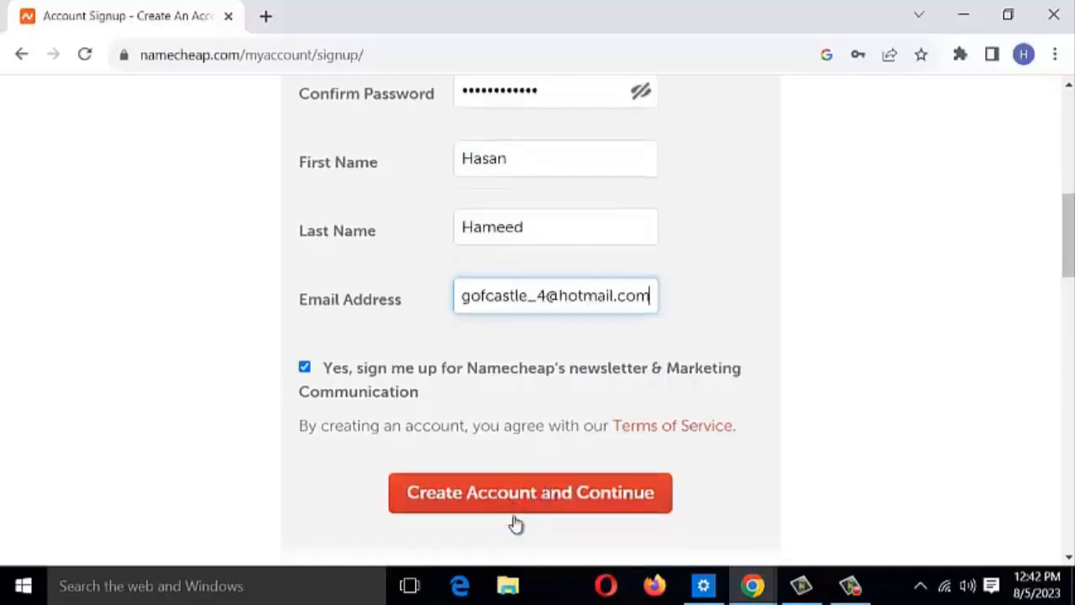
{"action": "scroll", "coordinate": [538, 388], "scroll_direction": "up", "scroll_amount": 2}
{"action": "left_click", "coordinate": [566, 417]}
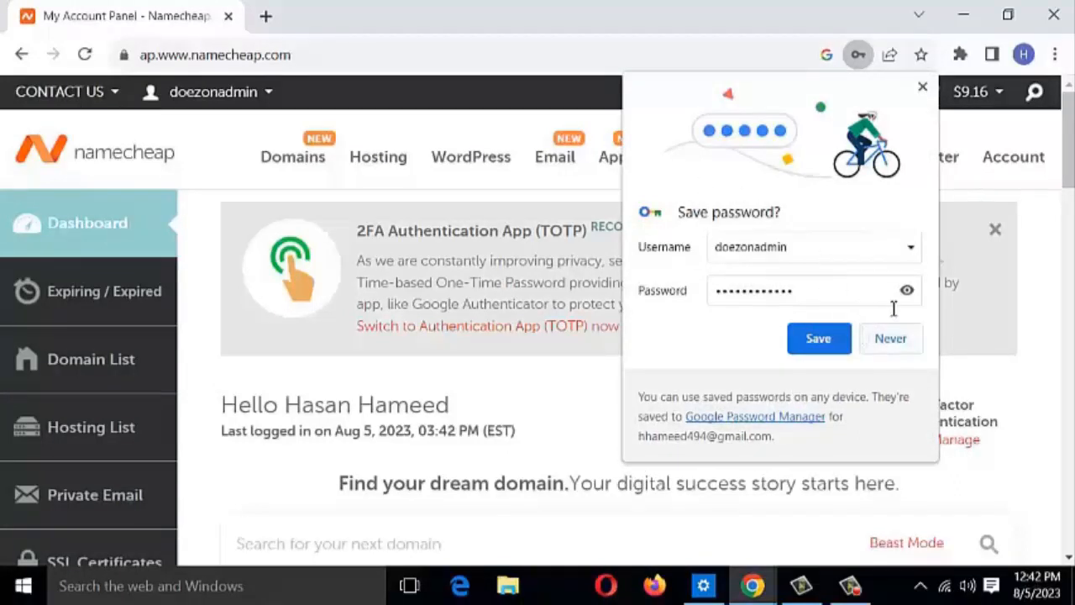
- Decline saving the account password in the browser and open the shopping cart from the account dashboard
{"action": "left_click", "coordinate": [888, 341]}
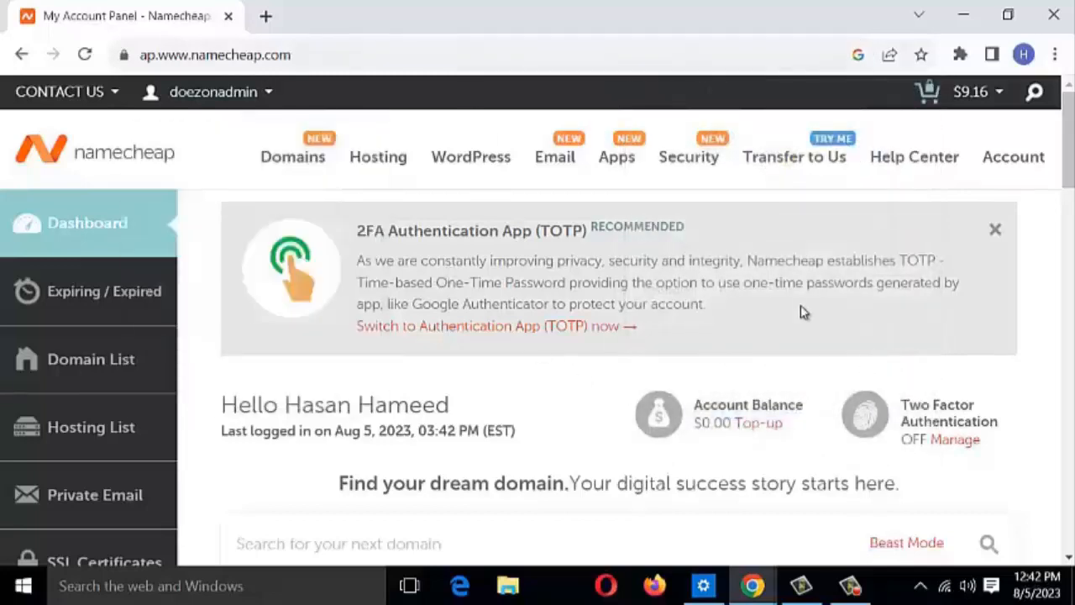
{"action": "scroll", "coordinate": [799, 314], "scroll_direction": "down", "scroll_amount": 5}
{"action": "scroll", "coordinate": [759, 416], "scroll_direction": "up", "scroll_amount": 6}
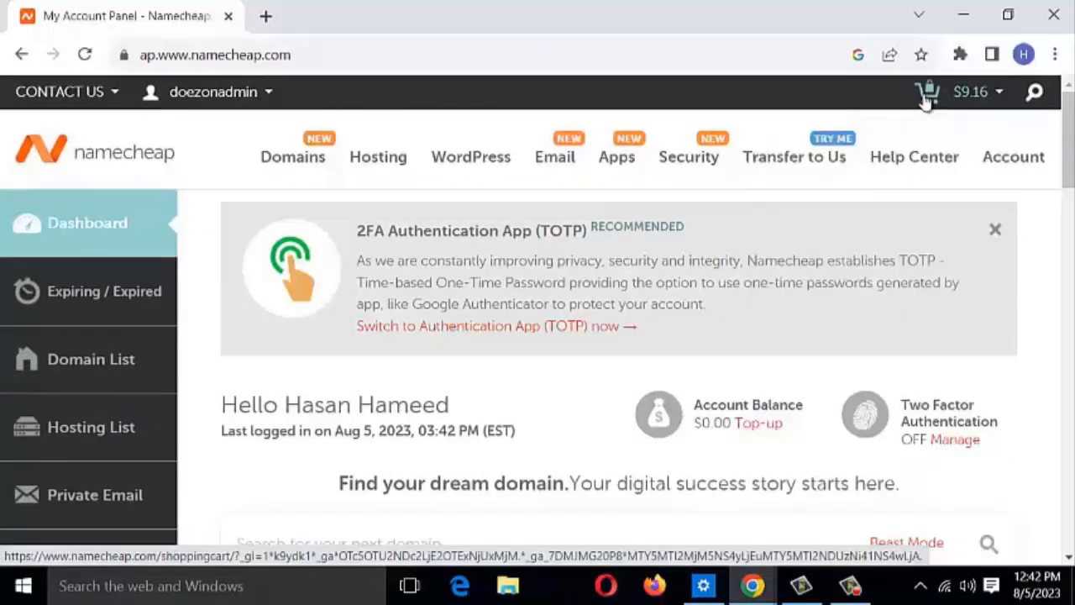
{"action": "mouse_move", "coordinate": [928, 94]}
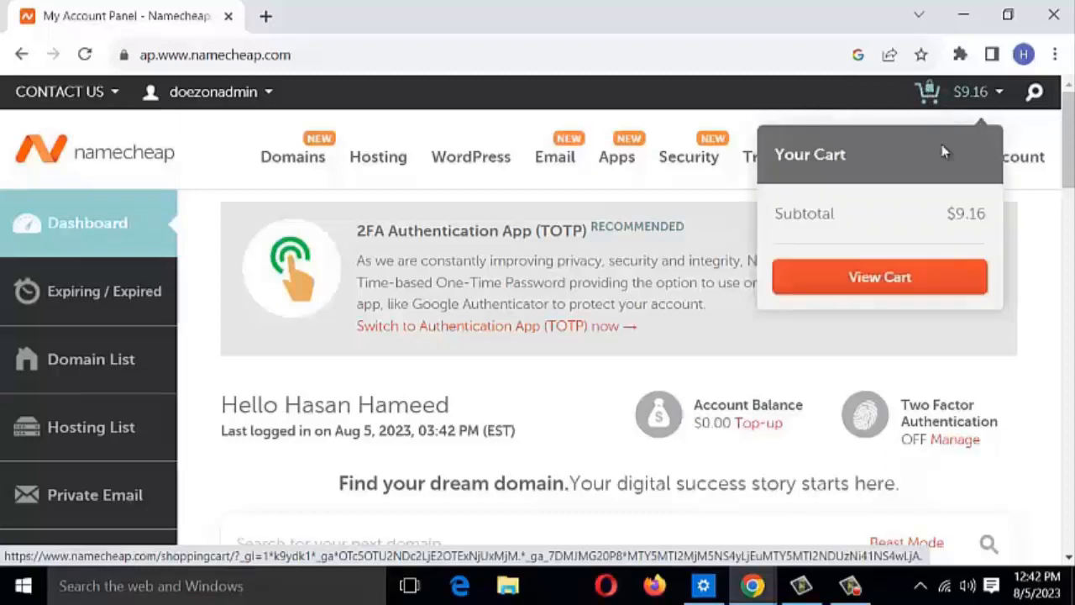
{"action": "left_click", "coordinate": [865, 278]}
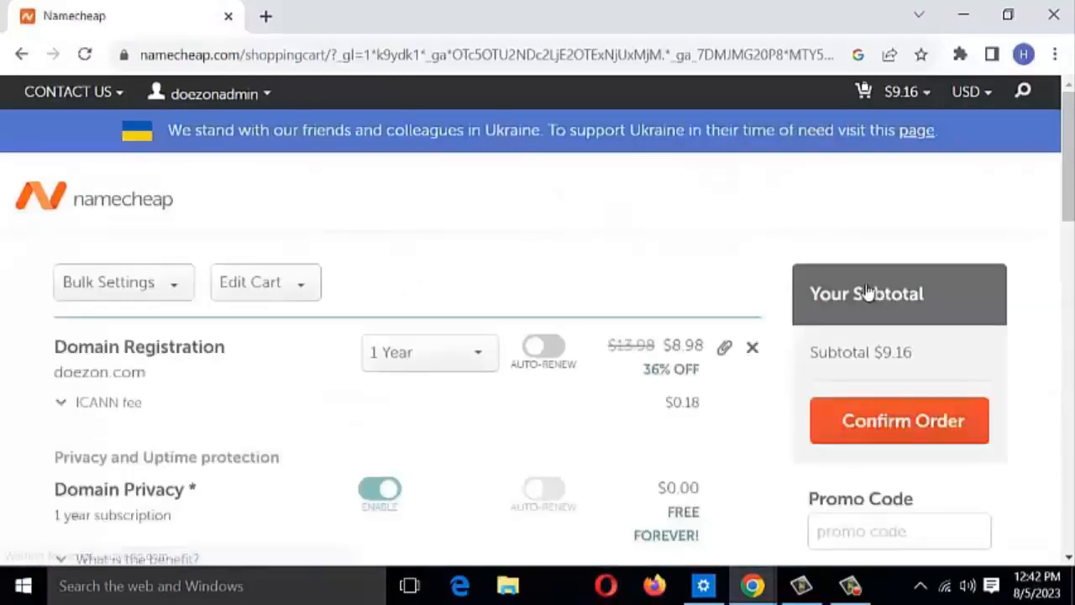
{"action": "scroll", "coordinate": [874, 319], "scroll_direction": "down", "scroll_amount": 1}
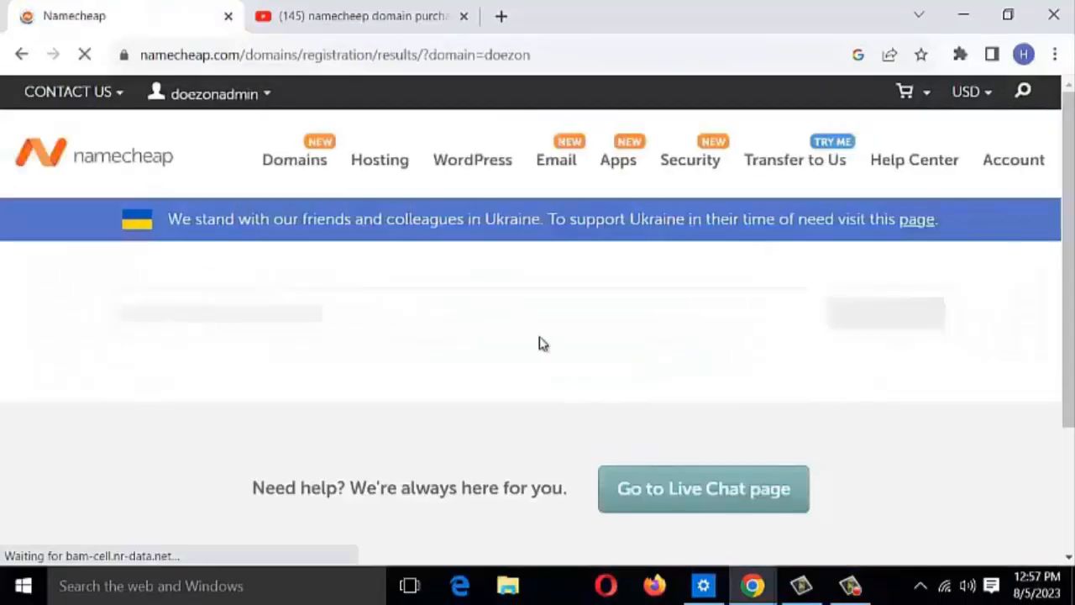
- Add doezon.com to the cart from the doezon search results and view the cart
{"action": "scroll", "coordinate": [562, 377], "scroll_direction": "down", "scroll_amount": 3}
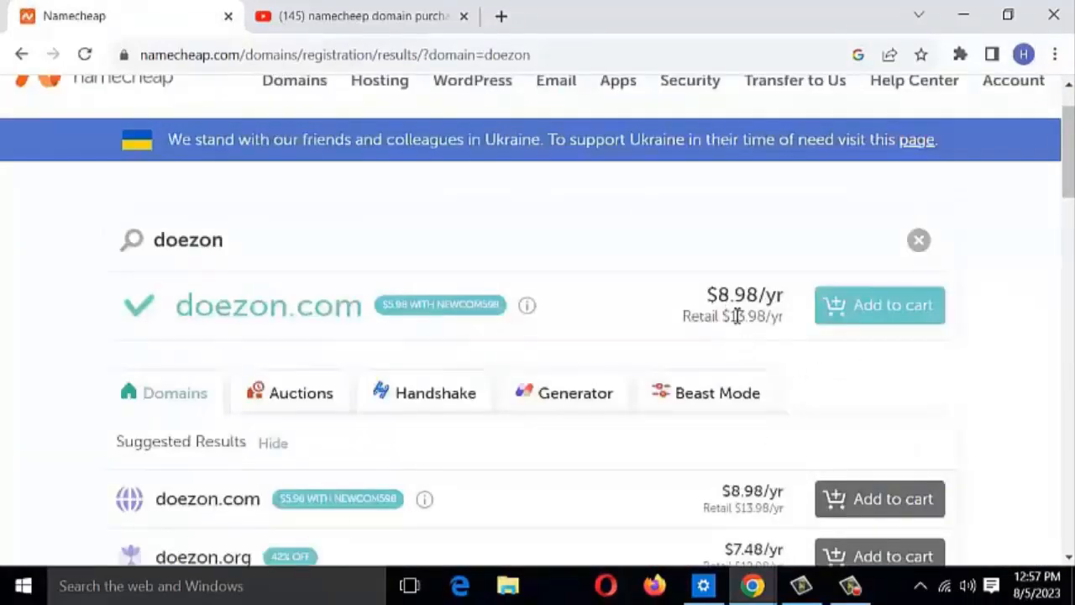
{"action": "left_click", "coordinate": [844, 307]}
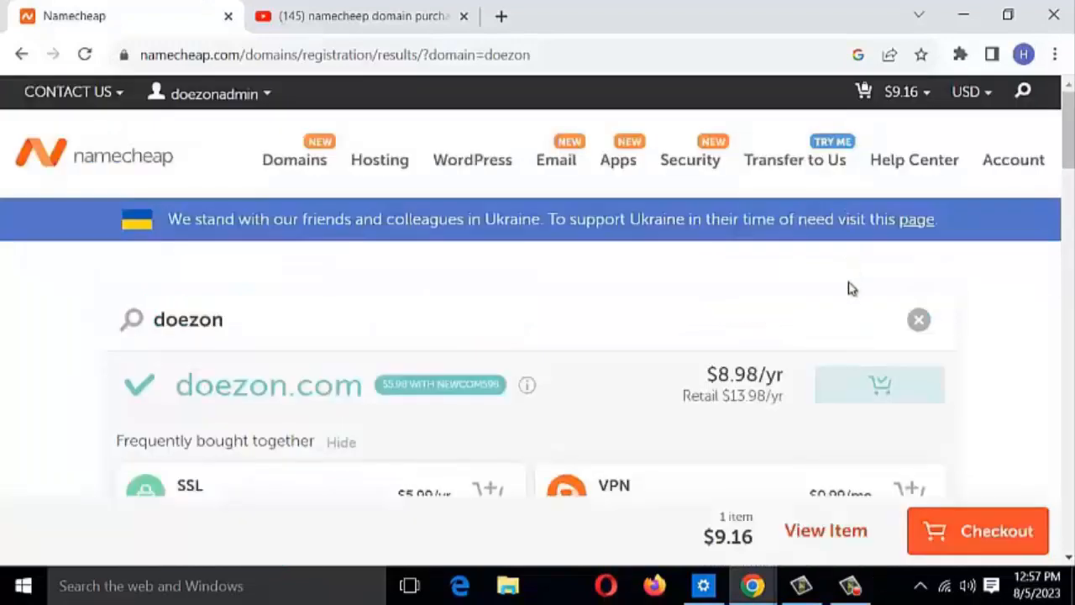
{"action": "mouse_move", "coordinate": [882, 95]}
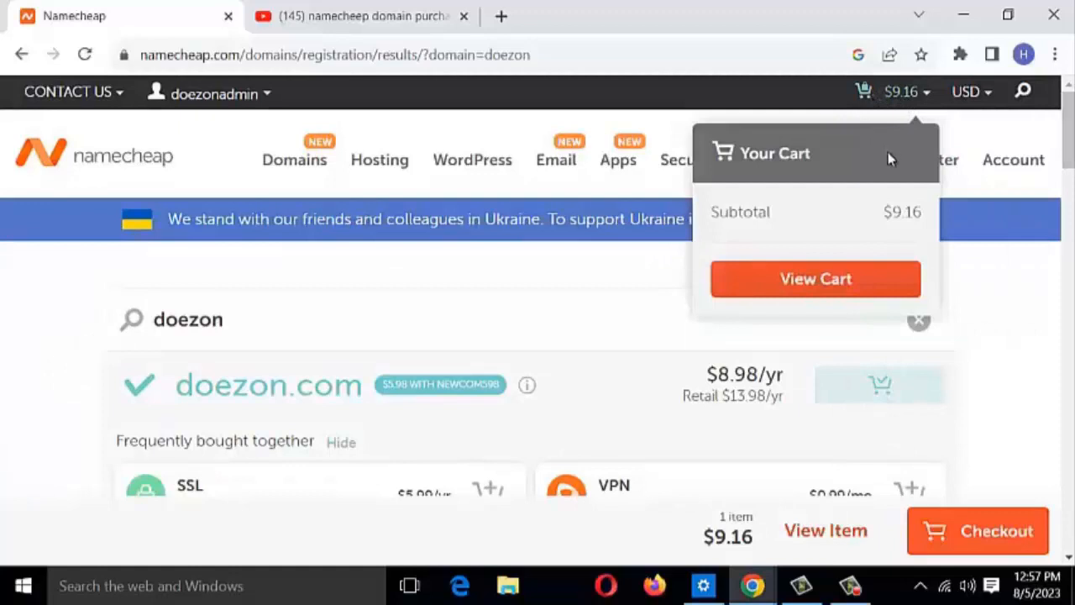
{"action": "left_click", "coordinate": [865, 285]}
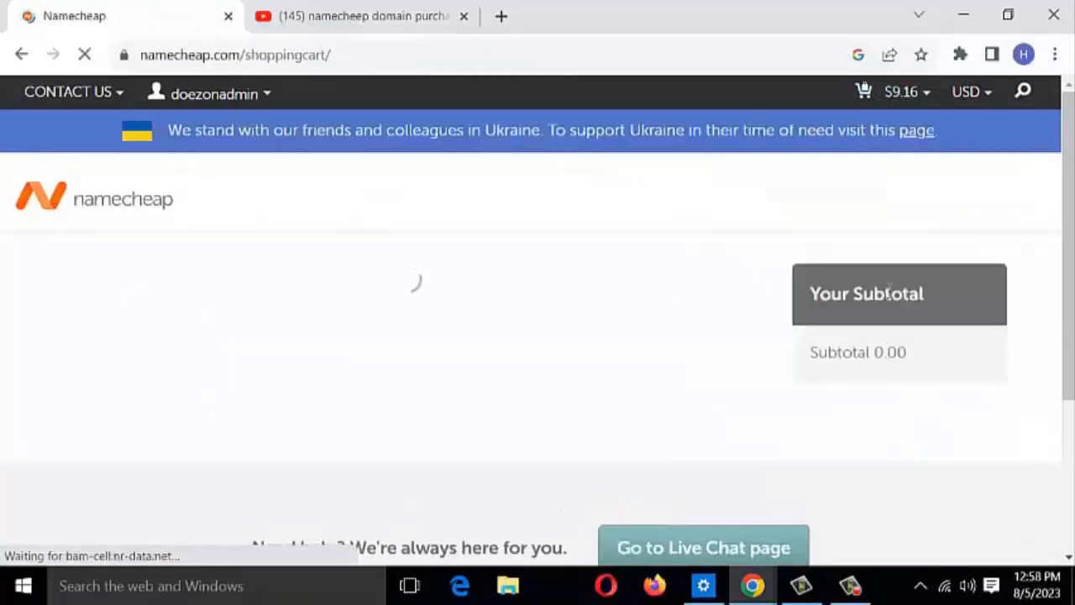
- Review the one-year doezon.com registration and its privacy options in the cart, and confirm the order
{"action": "scroll", "coordinate": [746, 345], "scroll_direction": "down", "scroll_amount": 1}
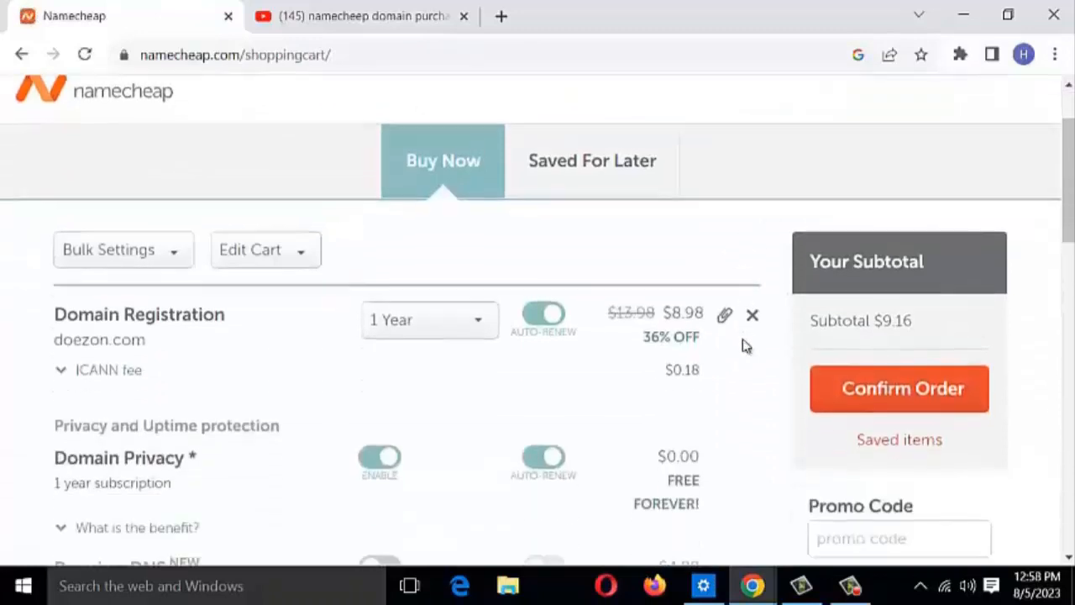
{"action": "scroll", "coordinate": [746, 345], "scroll_direction": "down", "scroll_amount": 1}
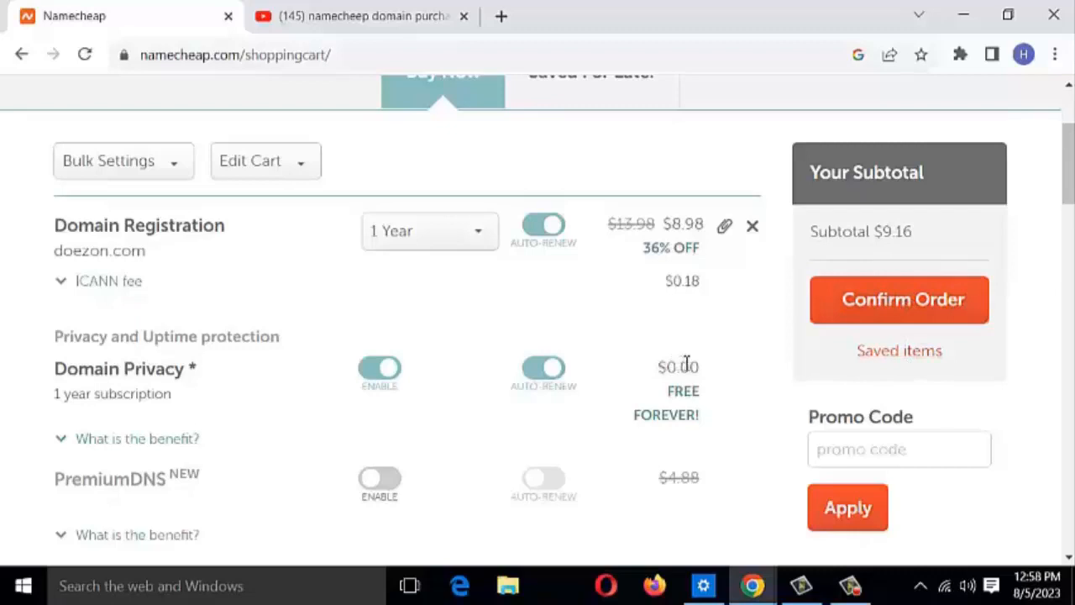
{"action": "scroll", "coordinate": [579, 355], "scroll_direction": "up", "scroll_amount": 3}
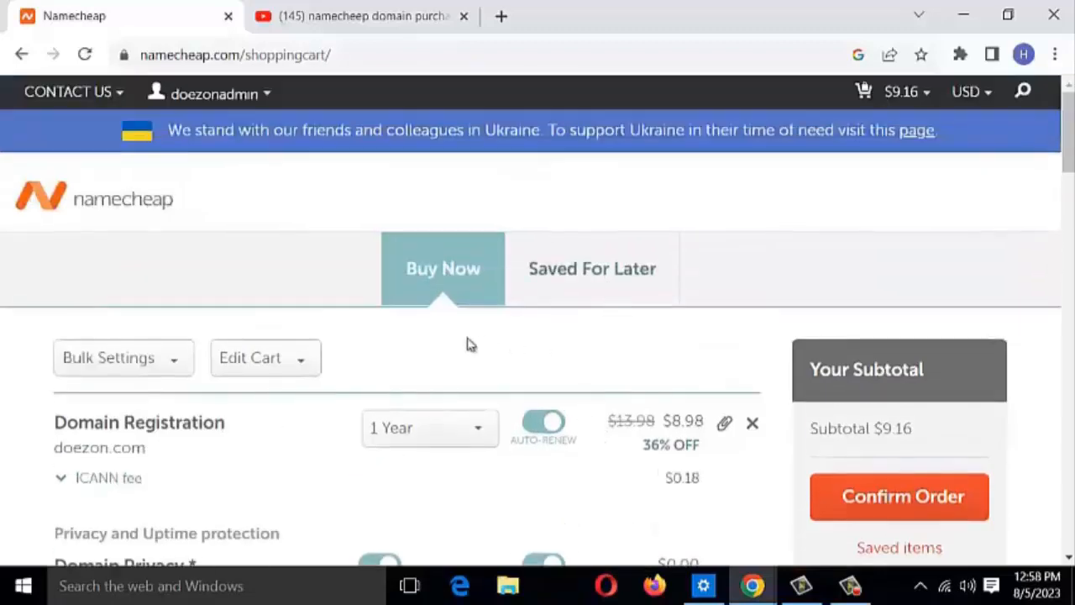
{"action": "scroll", "coordinate": [540, 362], "scroll_direction": "down", "scroll_amount": 2}
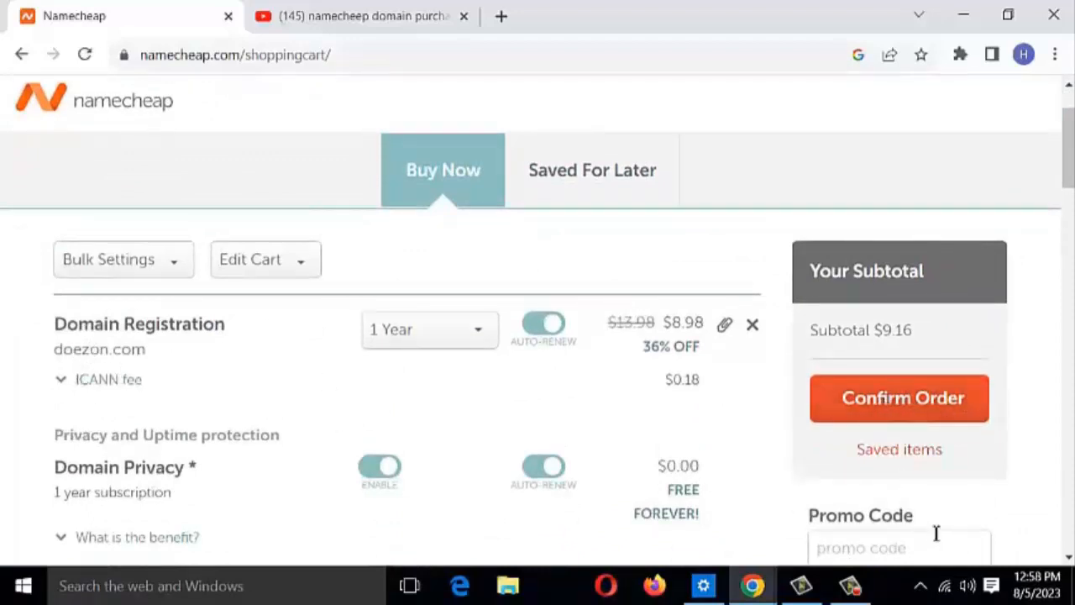
{"action": "left_click", "coordinate": [939, 400]}
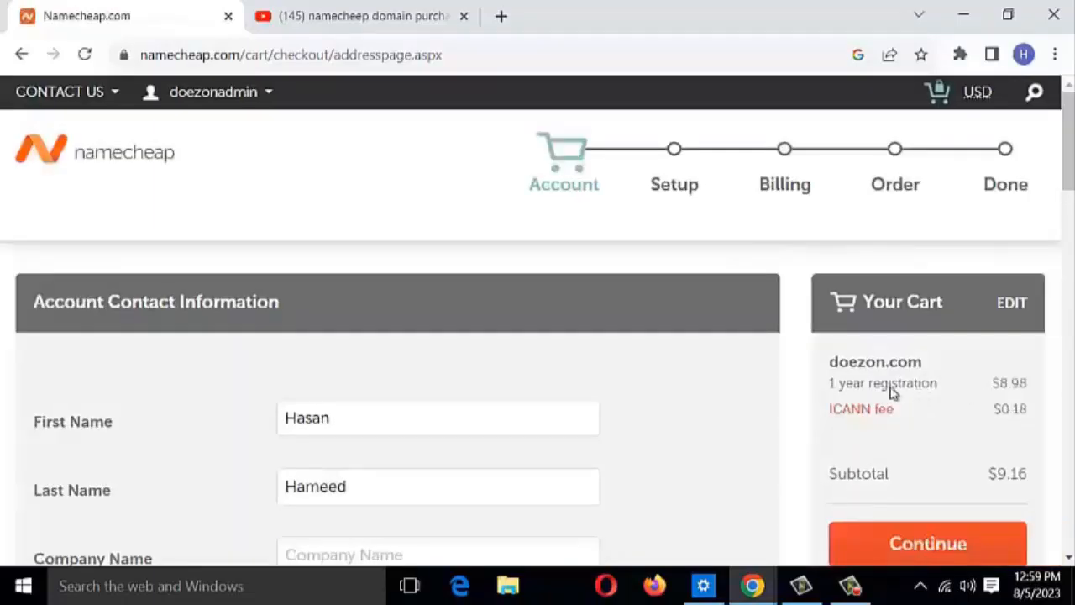
- Examine the fields of the account contact form, from the name and company through address, country, phone, fax and email
{"action": "scroll", "coordinate": [765, 359], "scroll_direction": "down", "scroll_amount": 3}
{"action": "scroll", "coordinate": [681, 339], "scroll_direction": "down", "scroll_amount": 3}
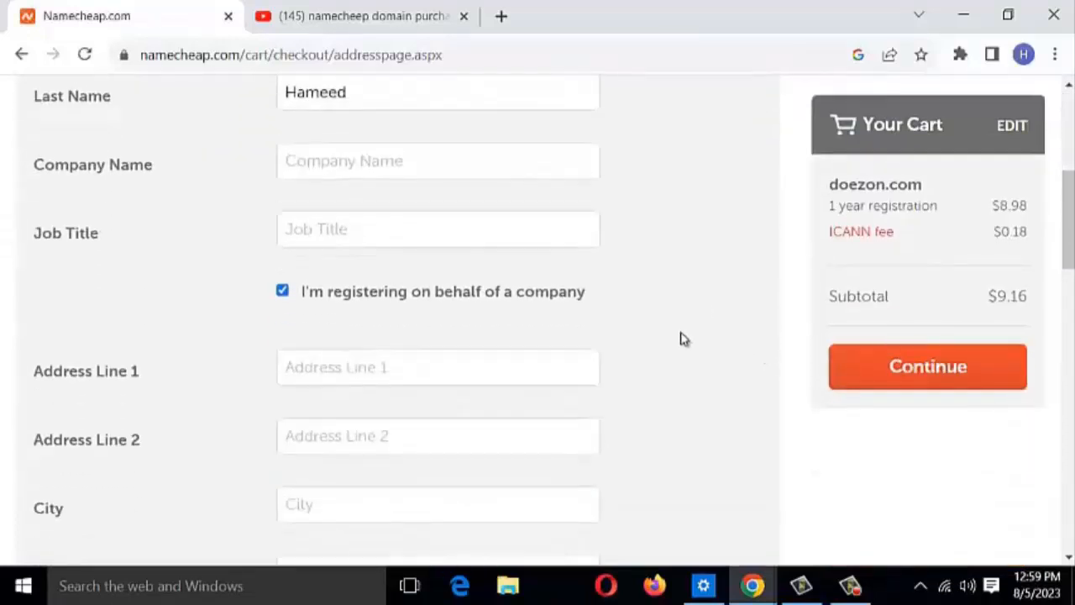
{"action": "scroll", "coordinate": [681, 336], "scroll_direction": "up", "scroll_amount": 4}
{"action": "scroll", "coordinate": [683, 337], "scroll_direction": "down", "scroll_amount": 1}
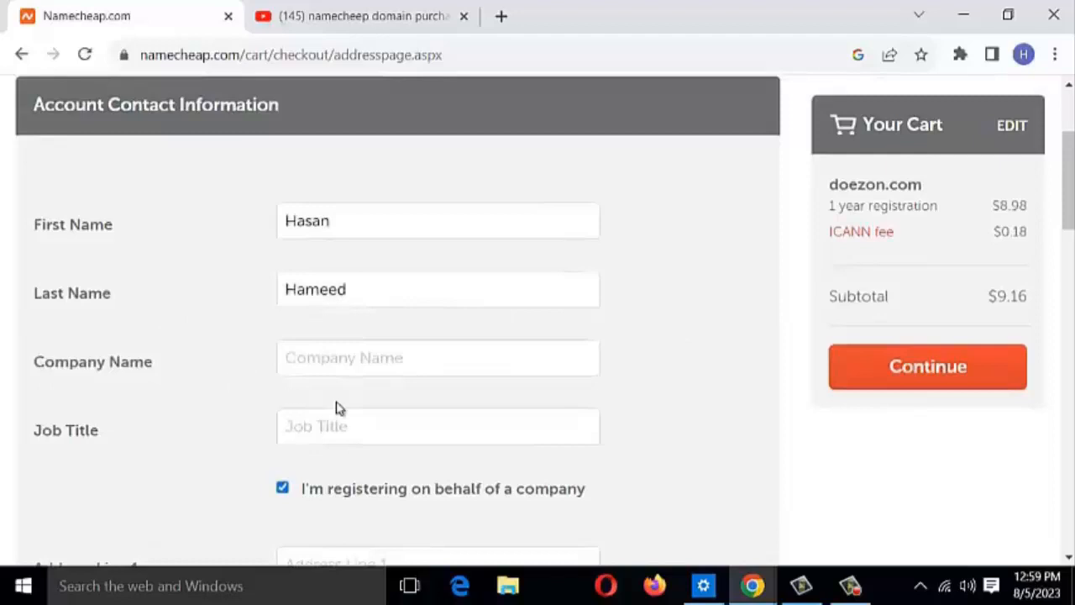
{"action": "scroll", "coordinate": [472, 373], "scroll_direction": "down", "scroll_amount": 1}
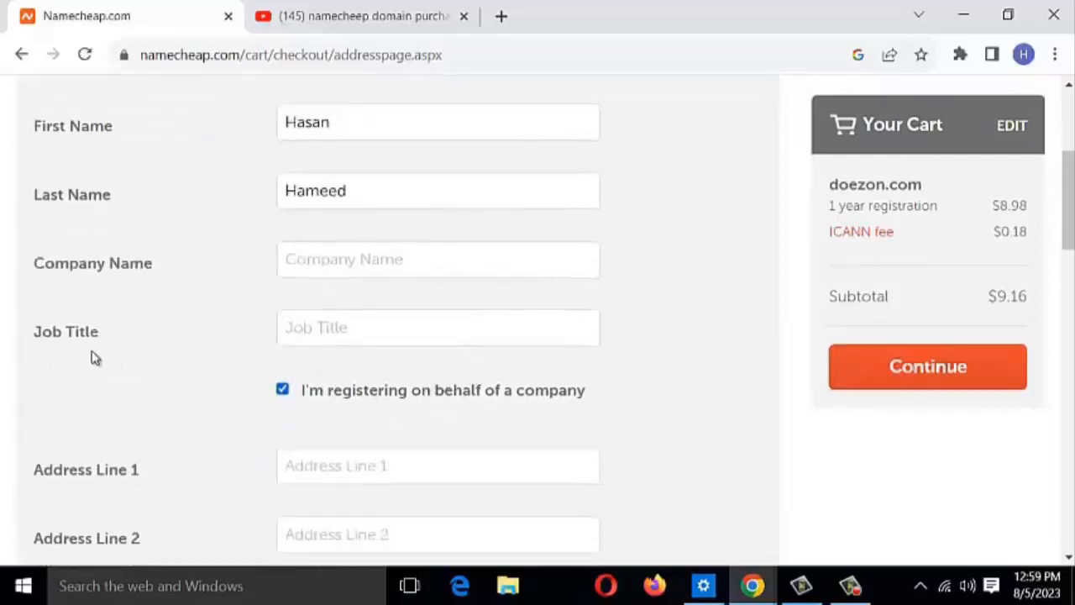
{"action": "scroll", "coordinate": [190, 354], "scroll_direction": "down", "scroll_amount": 2}
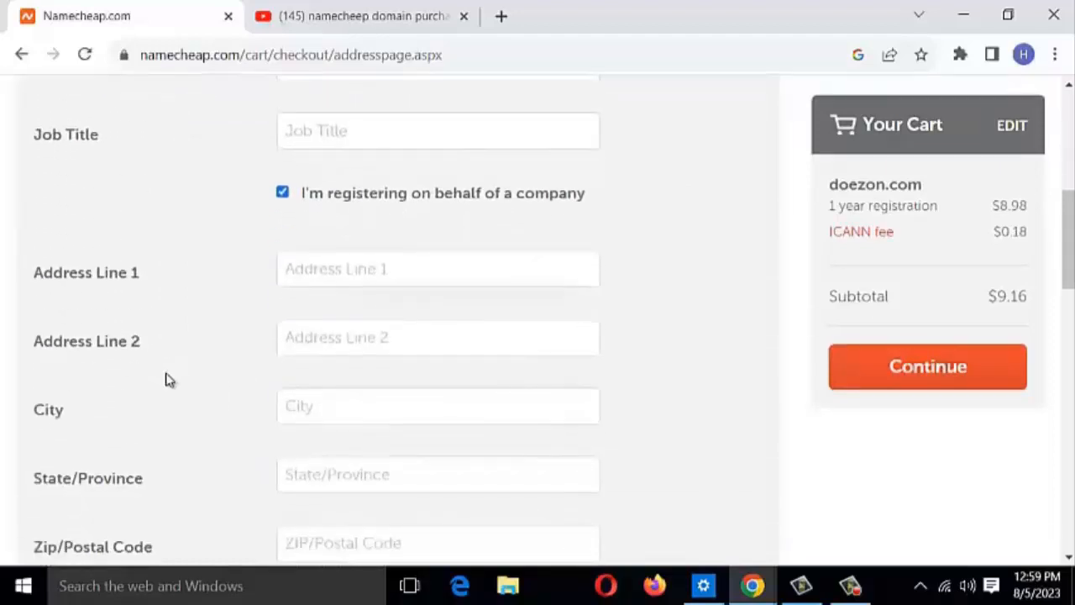
{"action": "scroll", "coordinate": [165, 380], "scroll_direction": "down", "scroll_amount": 1}
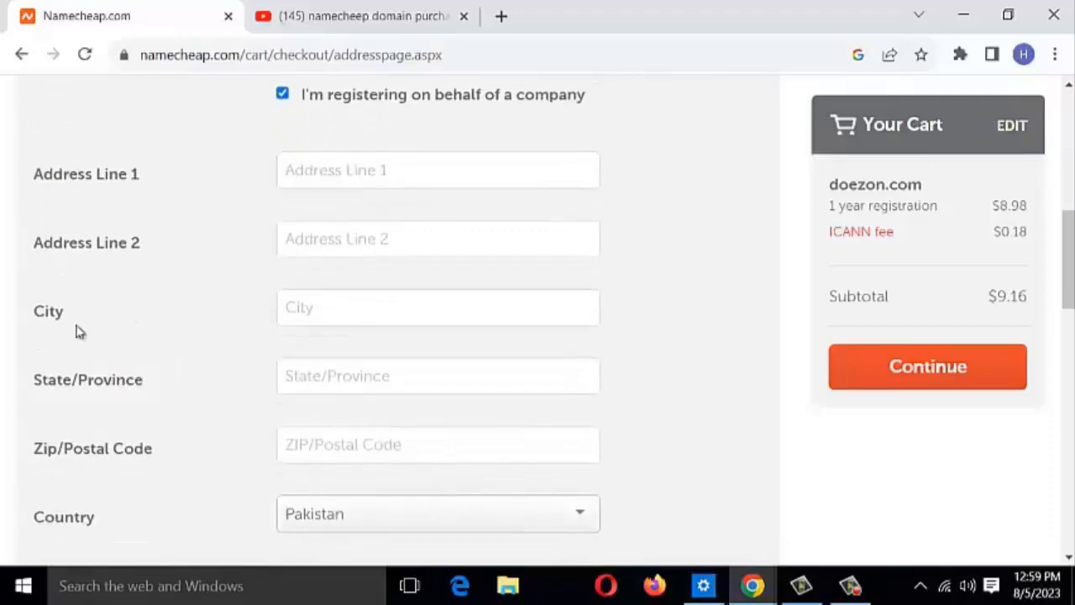
{"action": "scroll", "coordinate": [147, 382], "scroll_direction": "down", "scroll_amount": 1}
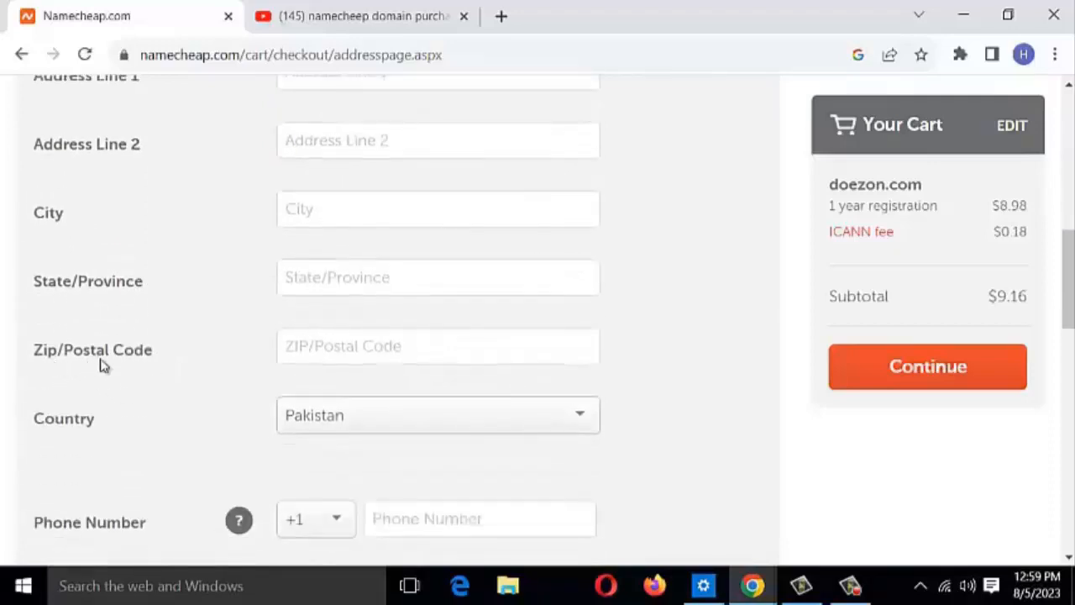
{"action": "scroll", "coordinate": [155, 346], "scroll_direction": "down", "scroll_amount": 1}
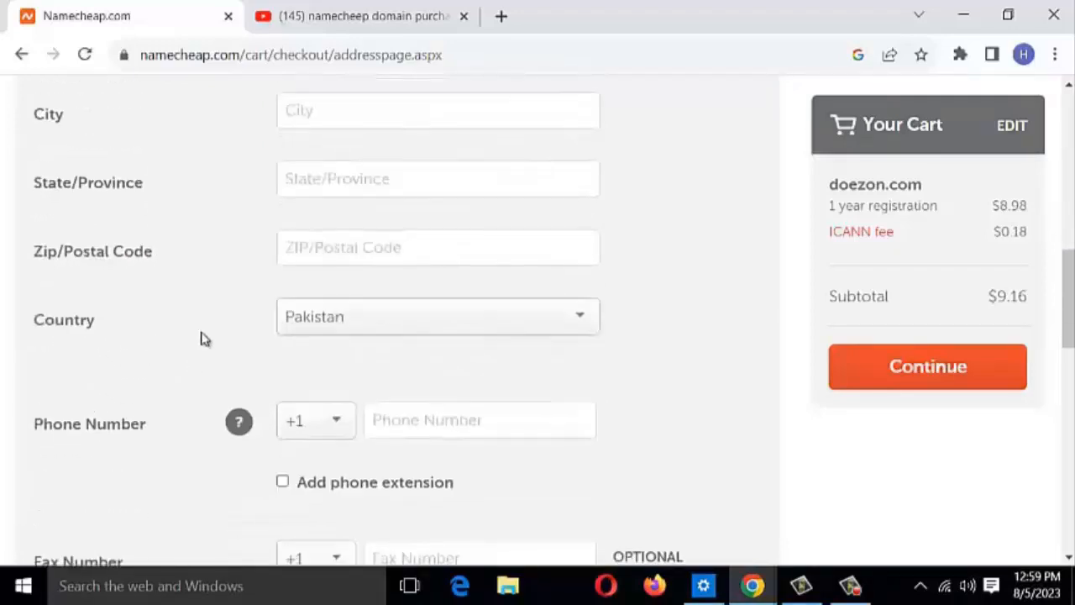
{"action": "scroll", "coordinate": [209, 361], "scroll_direction": "down", "scroll_amount": 1}
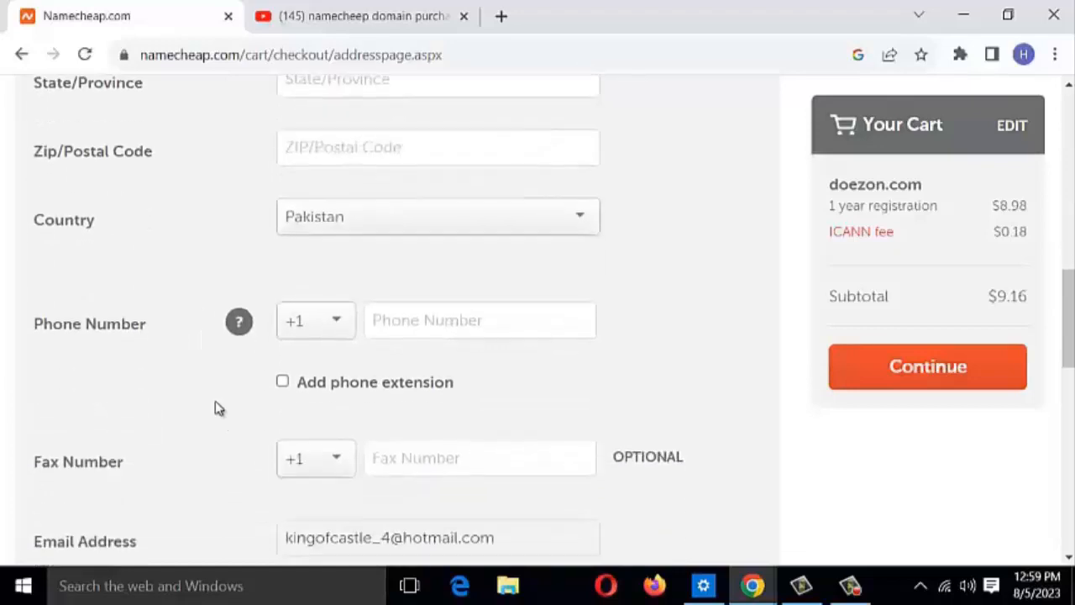
{"action": "scroll", "coordinate": [216, 406], "scroll_direction": "down", "scroll_amount": 1}
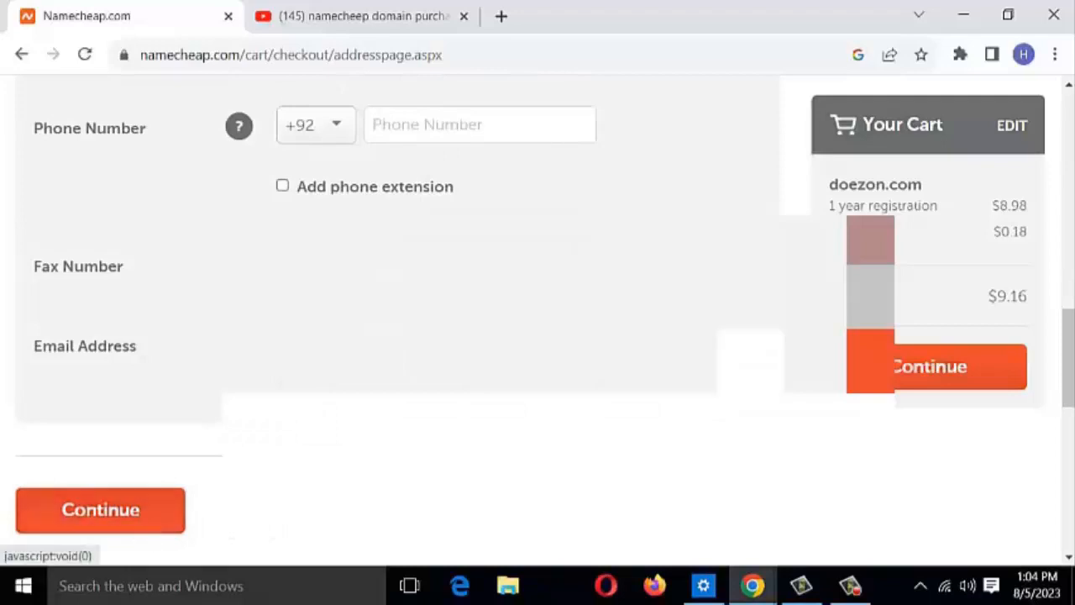
- Try to submit the account contact information and check the form against the required data
{"action": "left_click", "coordinate": [100, 510]}
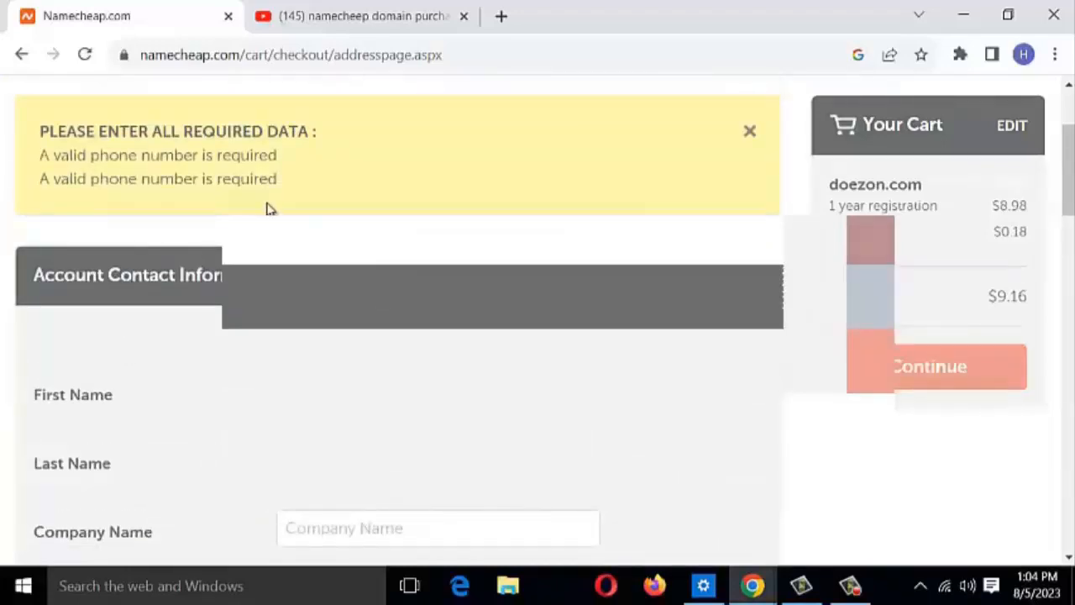
{"action": "scroll", "coordinate": [269, 209], "scroll_direction": "down", "scroll_amount": 2}
{"action": "scroll", "coordinate": [398, 319], "scroll_direction": "down", "scroll_amount": 1}
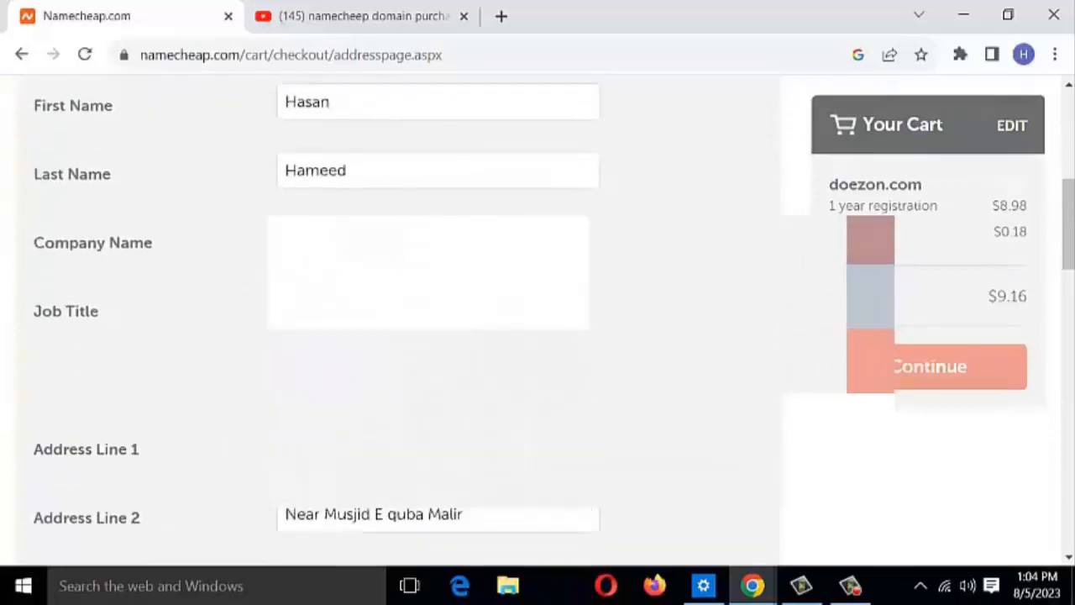
{"action": "scroll", "coordinate": [399, 319], "scroll_direction": "up", "scroll_amount": 4}
{"action": "scroll", "coordinate": [538, 319], "scroll_direction": "down", "scroll_amount": 1}
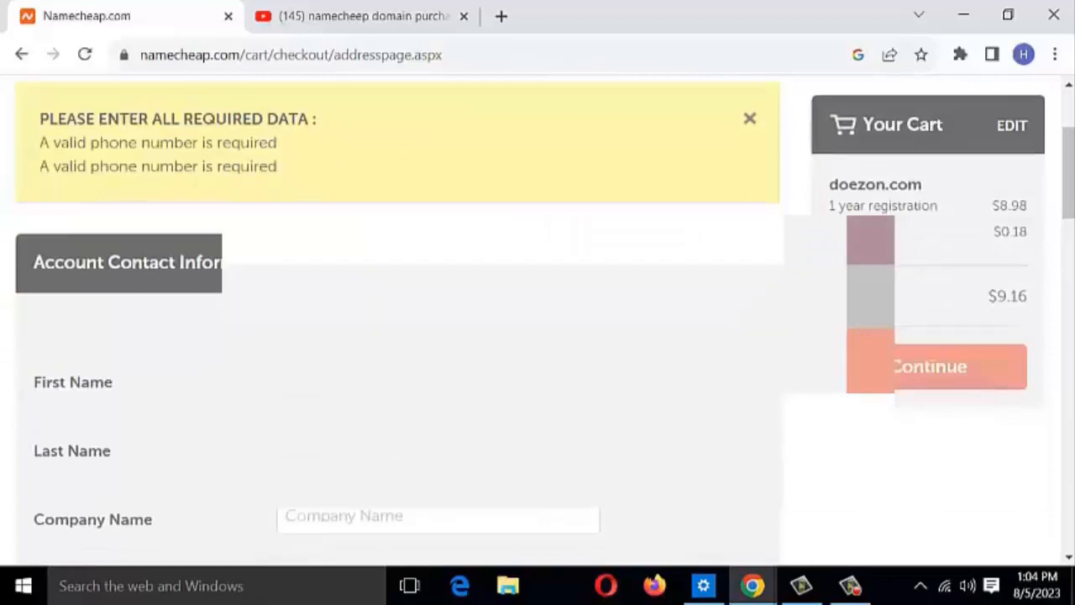
{"action": "scroll", "coordinate": [398, 319], "scroll_direction": "down", "scroll_amount": 2}
{"action": "scroll", "coordinate": [398, 319], "scroll_direction": "down", "scroll_amount": 2}
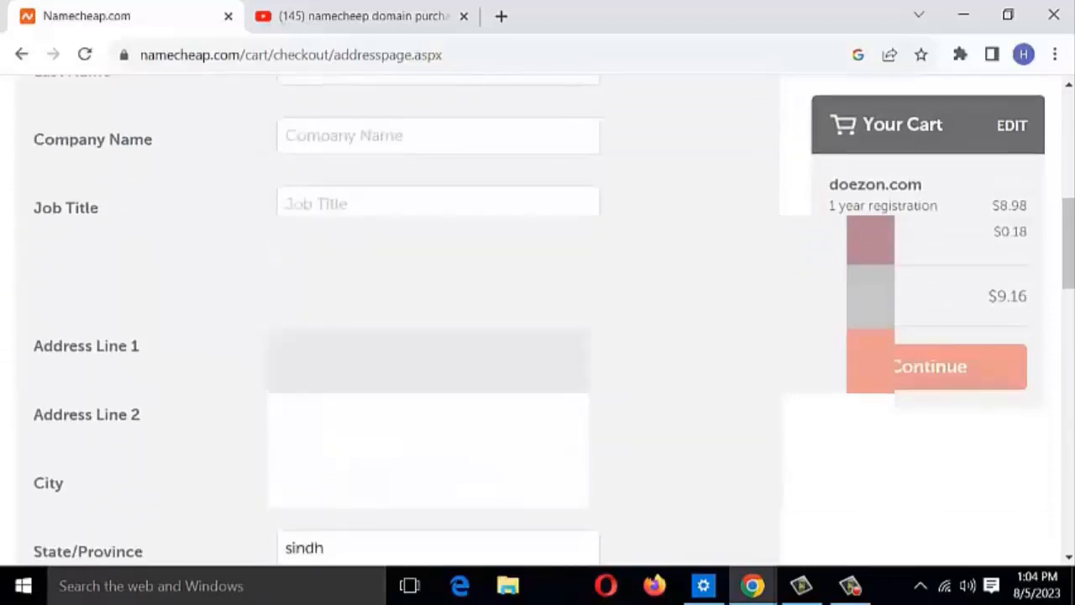
{"action": "scroll", "coordinate": [398, 319], "scroll_direction": "up", "scroll_amount": 2}
- Submit the completed account contact information and decline saving the address in the browser
{"action": "scroll", "coordinate": [398, 319], "scroll_direction": "down", "scroll_amount": 1}
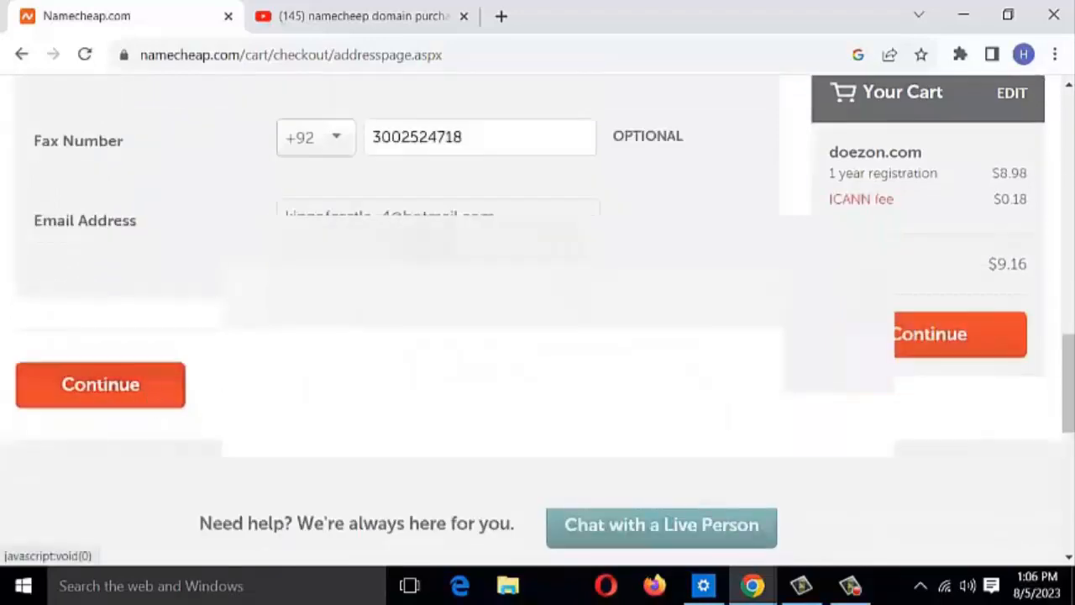
{"action": "left_click", "coordinate": [100, 384]}
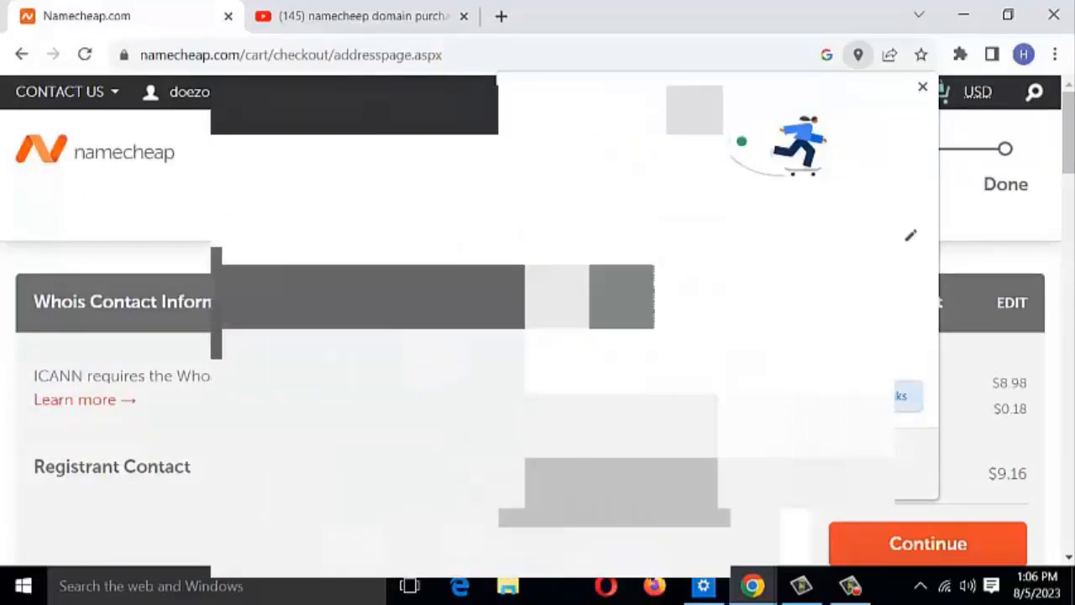
{"action": "left_click", "coordinate": [869, 408]}
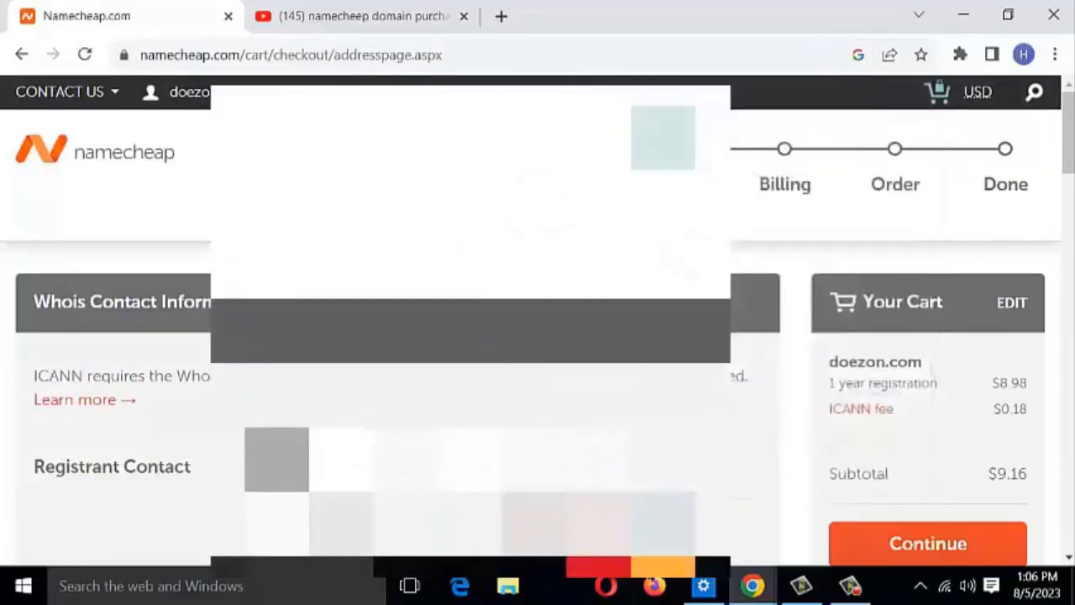
- Review the registrant, administrative and technical Whois contacts for the domain and continue to the billing stage
{"action": "scroll", "coordinate": [869, 409], "scroll_direction": "down", "scroll_amount": 4}
{"action": "scroll", "coordinate": [537, 319], "scroll_direction": "up", "scroll_amount": 3}
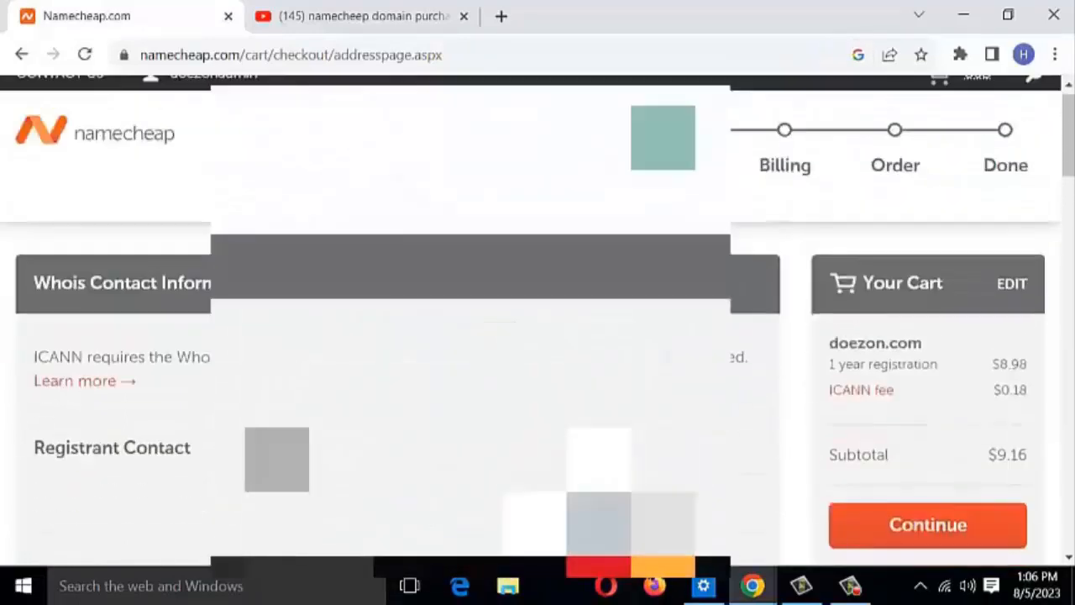
{"action": "scroll", "coordinate": [538, 319], "scroll_direction": "down", "scroll_amount": 5}
{"action": "scroll", "coordinate": [398, 336], "scroll_direction": "down", "scroll_amount": 7}
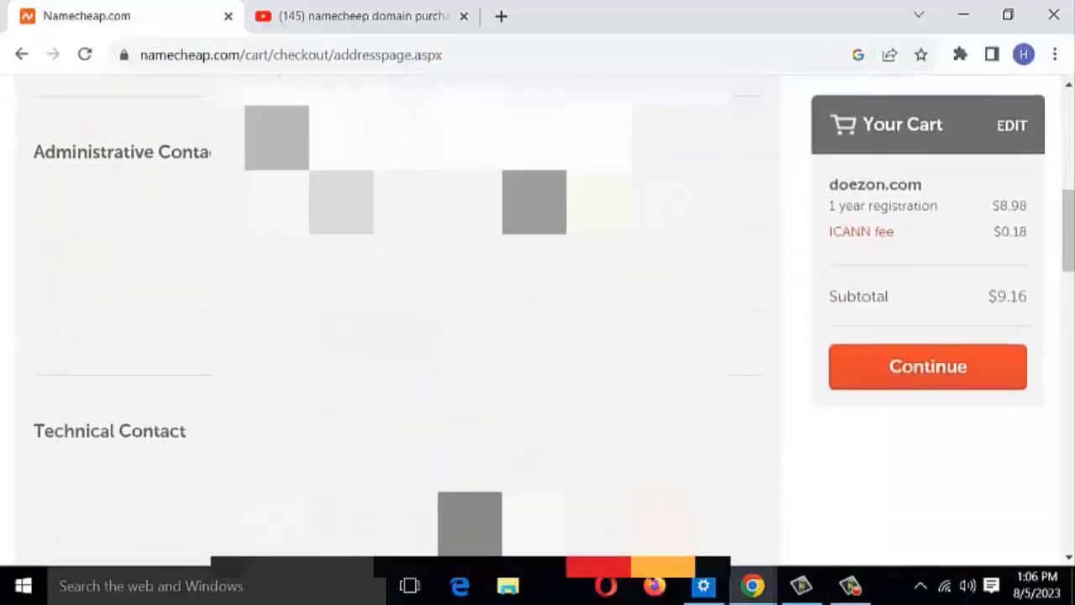
{"action": "scroll", "coordinate": [399, 319], "scroll_direction": "up", "scroll_amount": 8}
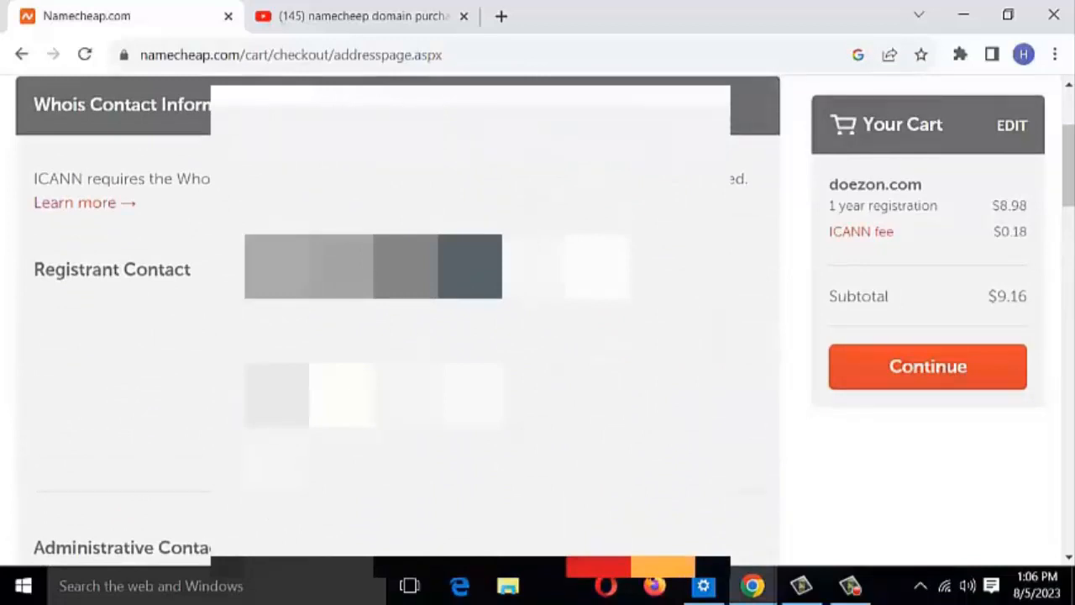
{"action": "scroll", "coordinate": [399, 319], "scroll_direction": "down", "scroll_amount": 4}
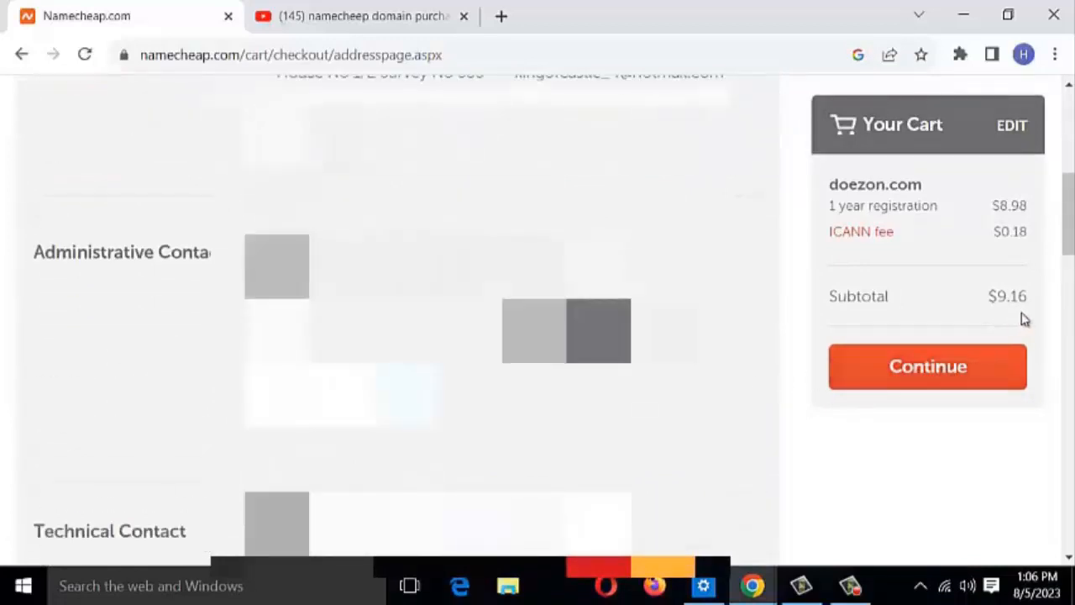
{"action": "left_click", "coordinate": [946, 376]}
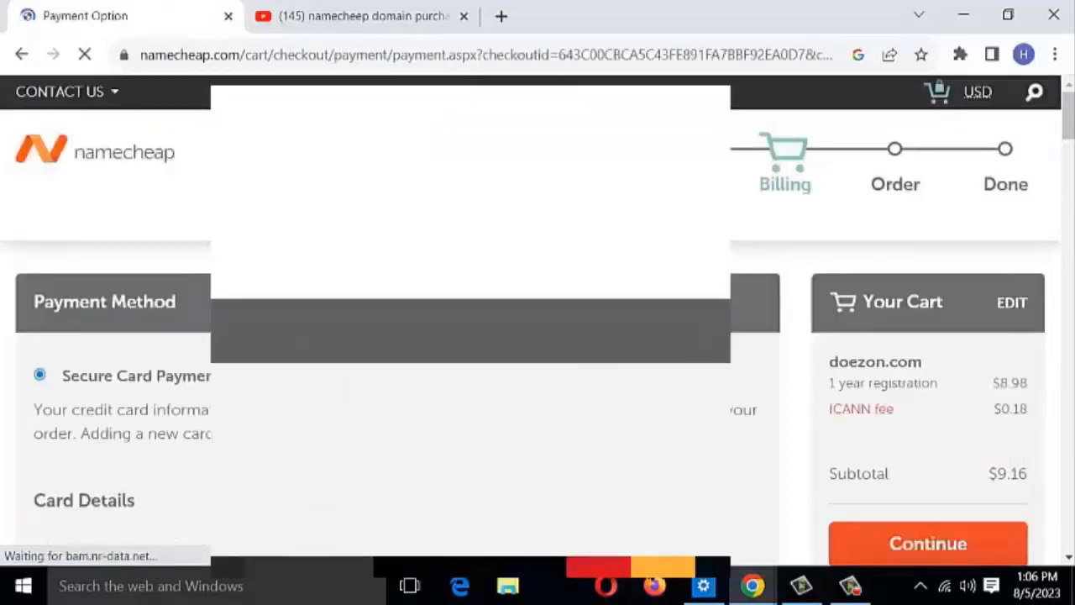
- Examine the secure card payment form, covering the card details, name on card, card number and billing address
{"action": "scroll", "coordinate": [698, 411], "scroll_direction": "down", "scroll_amount": 3}
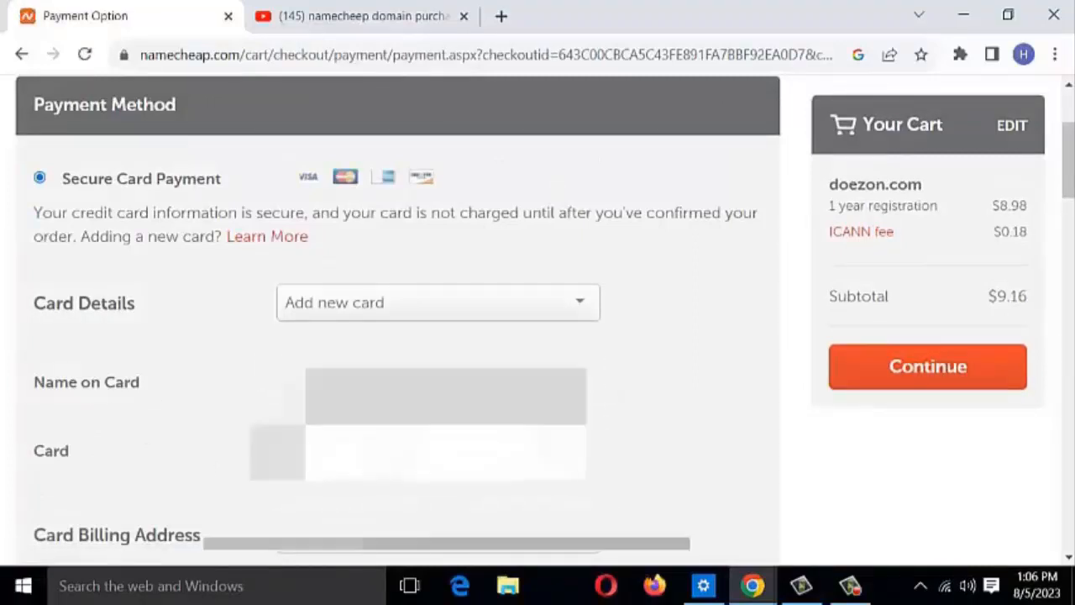
{"action": "scroll", "coordinate": [394, 319], "scroll_direction": "down", "scroll_amount": 1}
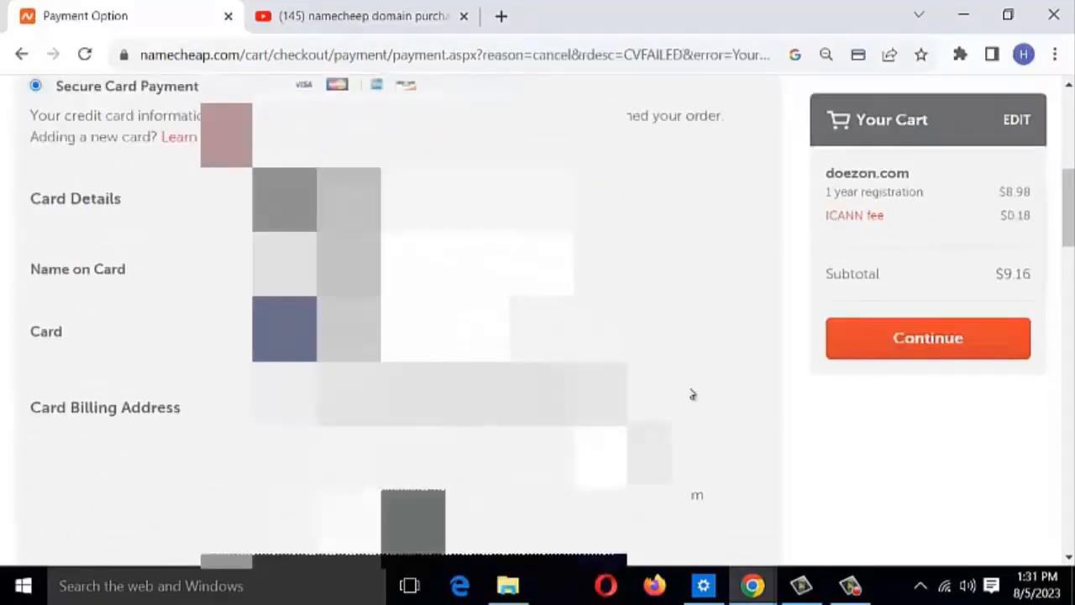
{"action": "scroll", "coordinate": [752, 399], "scroll_direction": "down", "scroll_amount": 1}
{"action": "scroll", "coordinate": [688, 336], "scroll_direction": "down", "scroll_amount": 5}
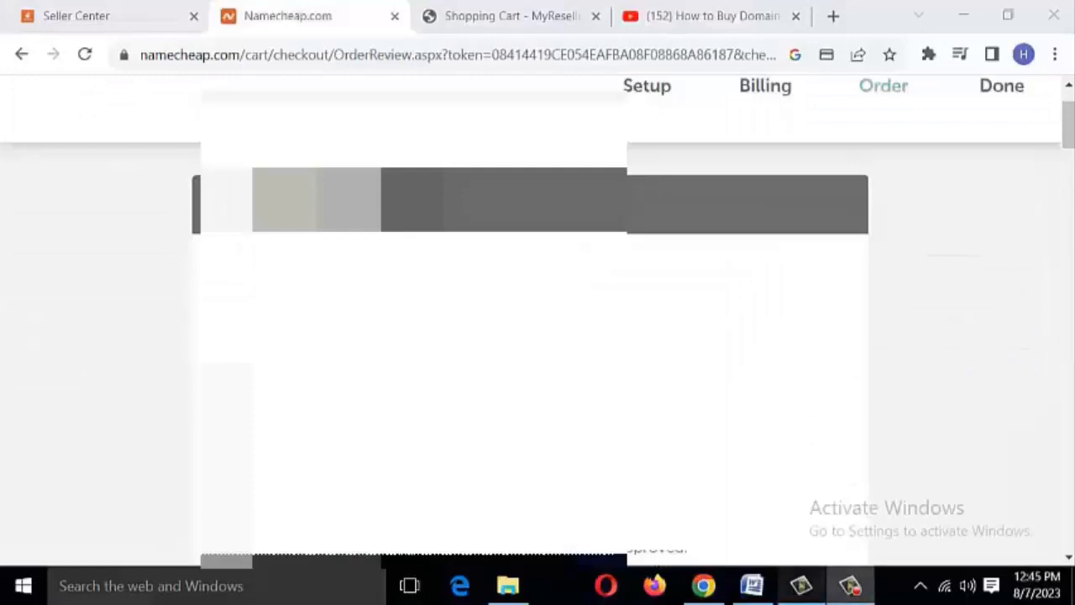
- Review the order for doezon.com with its free domain privacy and submit the payment
{"action": "left_click", "coordinate": [850, 585]}
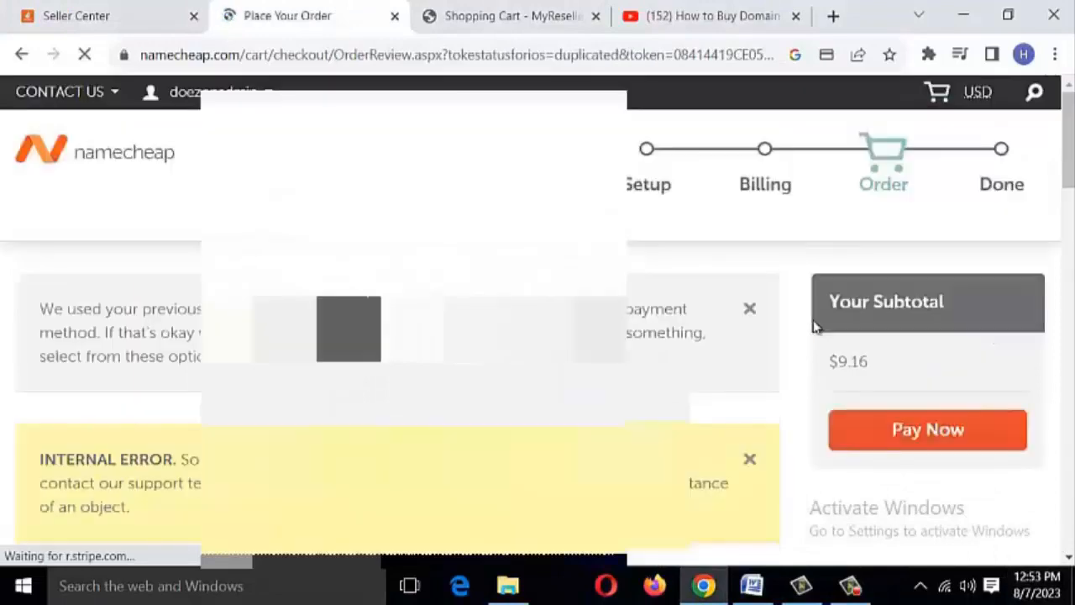
{"action": "scroll", "coordinate": [784, 352], "scroll_direction": "down", "scroll_amount": 5}
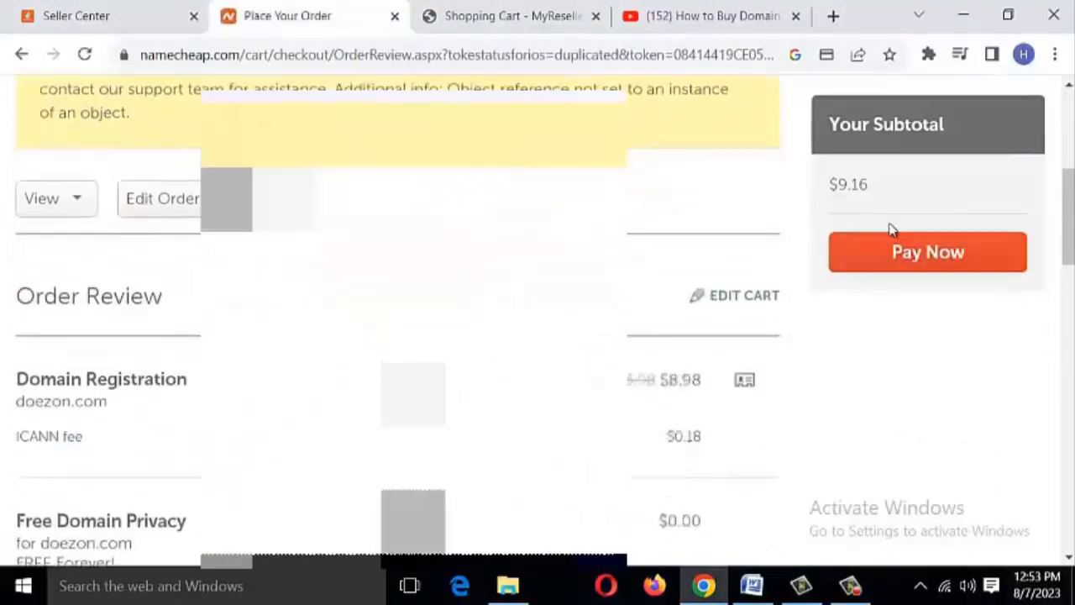
{"action": "left_click", "coordinate": [879, 258]}
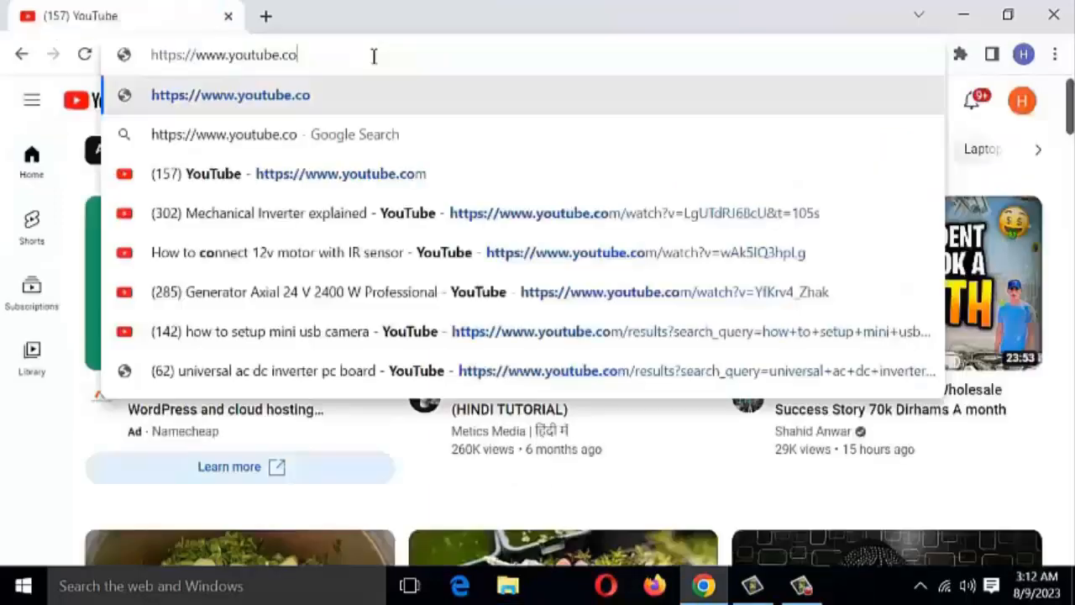
- Search the web for namecheap and open the site through its sponsored web hosting result
{"action": "key", "text": "BackSpace"}
{"action": "key", "text": "BackSpace"}
{"action": "key", "text": "BackSpace"}
{"action": "key", "text": "BackSpace"}
{"action": "key", "text": "BackSpace"}
{"action": "key", "text": "BackSpace"}
{"action": "key", "text": "BackSpace"}
{"action": "key", "text": "BackSpace"}
{"action": "key", "text": "BackSpace"}
{"action": "key", "text": "BackSpace"}
{"action": "key", "text": "BackSpace"}
{"action": "key", "text": "BackSpace"}
{"action": "key", "text": "BackSpace"}
{"action": "key", "text": "BackSpace"}
{"action": "key", "text": "BackSpace"}
{"action": "key", "text": "BackSpace"}
{"action": "key", "text": "BackSpace"}
{"action": "key", "text": "BackSpace"}
{"action": "key", "text": "BackSpace"}
{"action": "key", "text": "BackSpace"}
{"action": "type", "text": "namecheap"}
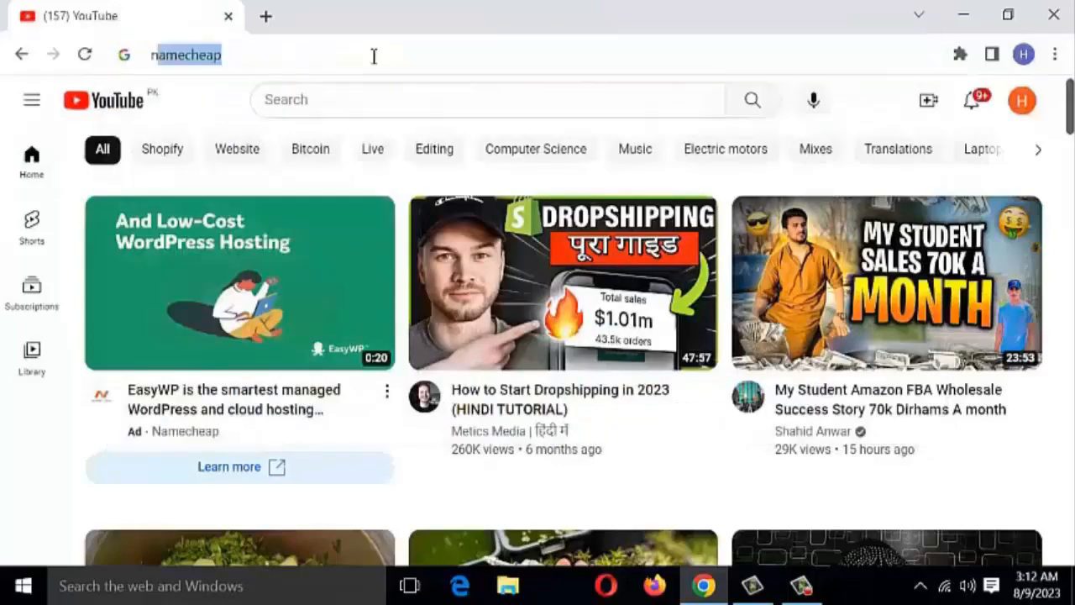
{"action": "key", "text": "Return"}
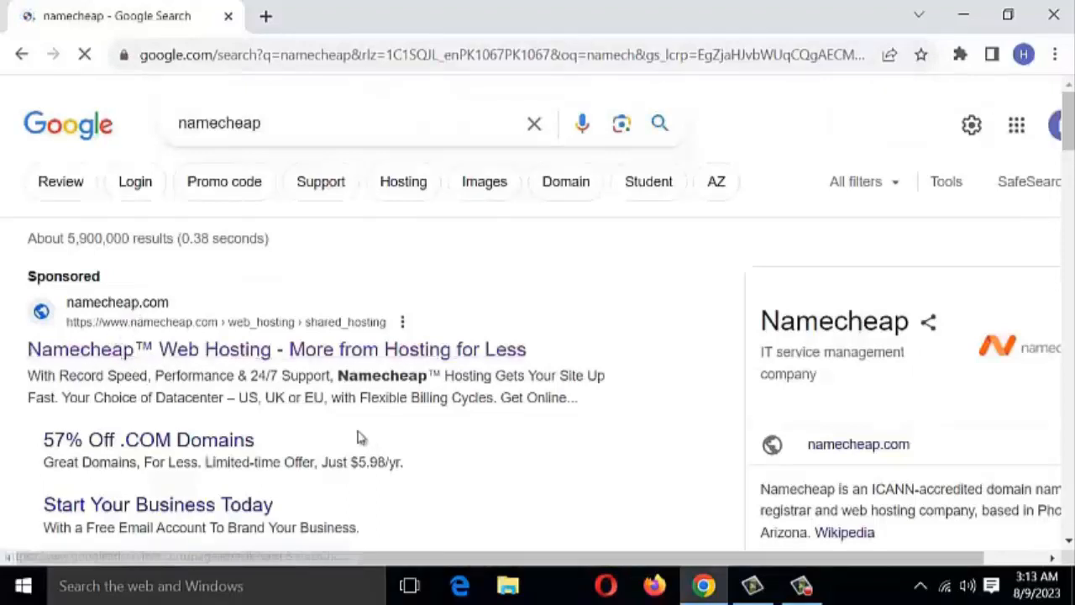
{"action": "left_click", "coordinate": [273, 359]}
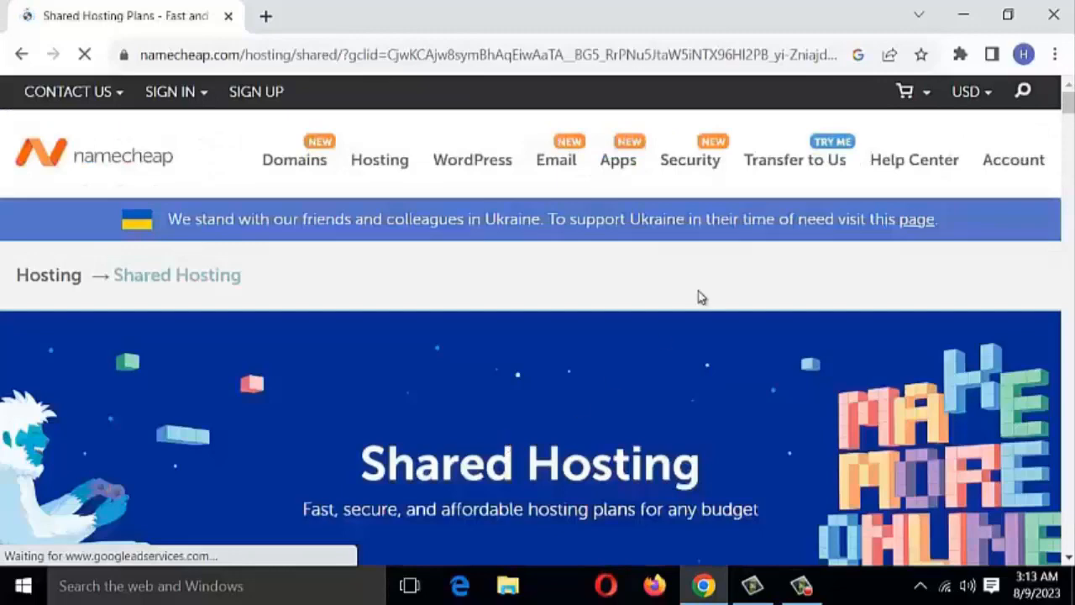
{"action": "scroll", "coordinate": [540, 327], "scroll_direction": "down", "scroll_amount": 2}
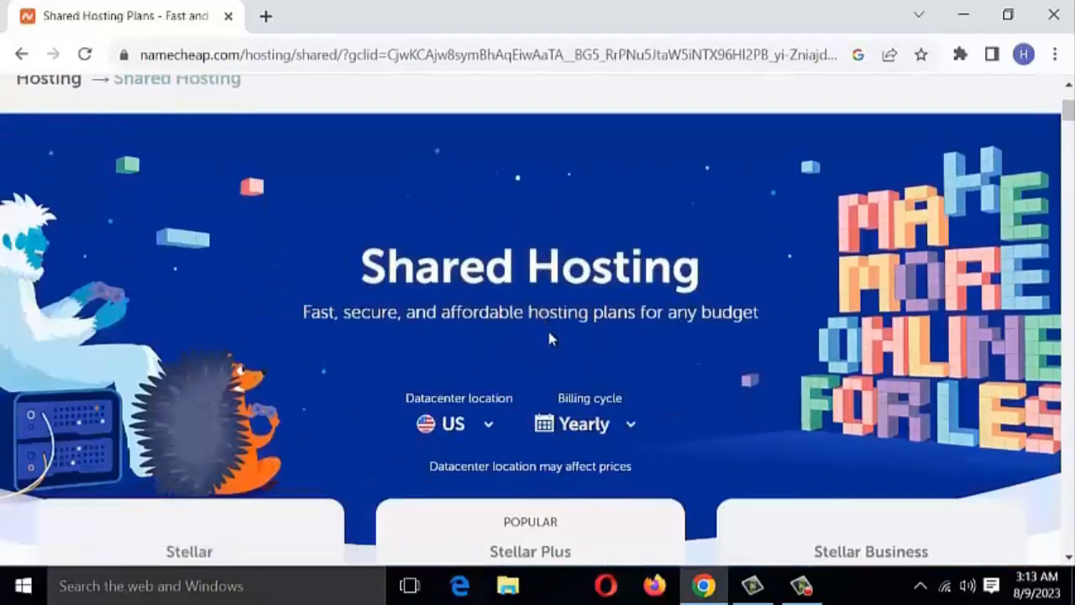
{"action": "scroll", "coordinate": [547, 327], "scroll_direction": "up", "scroll_amount": 2}
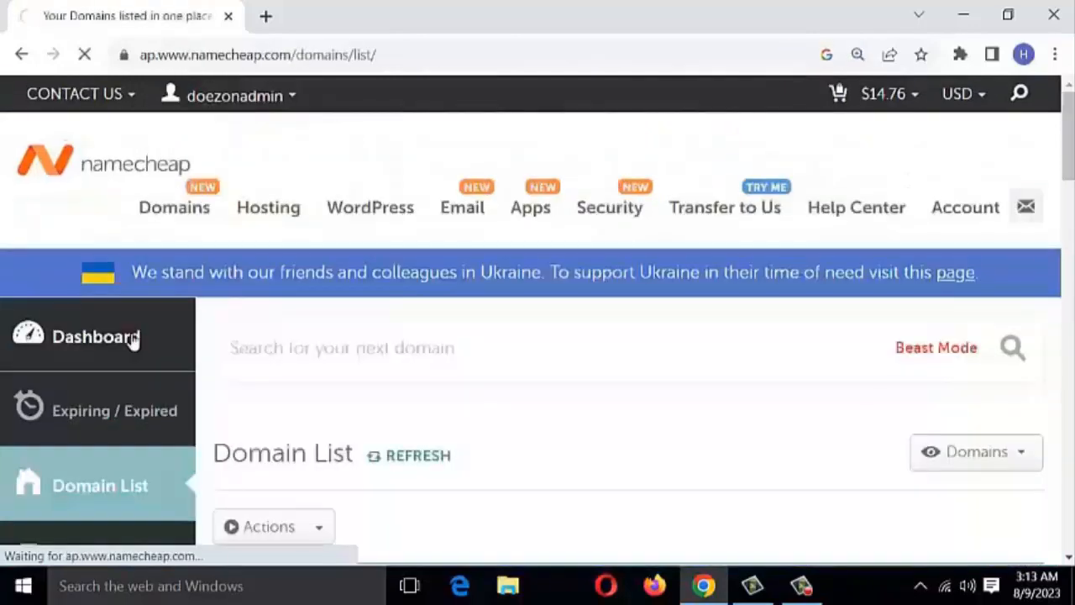
- View the account dashboard and open the domain list to check the status of doezon.com
{"action": "left_click", "coordinate": [131, 336]}
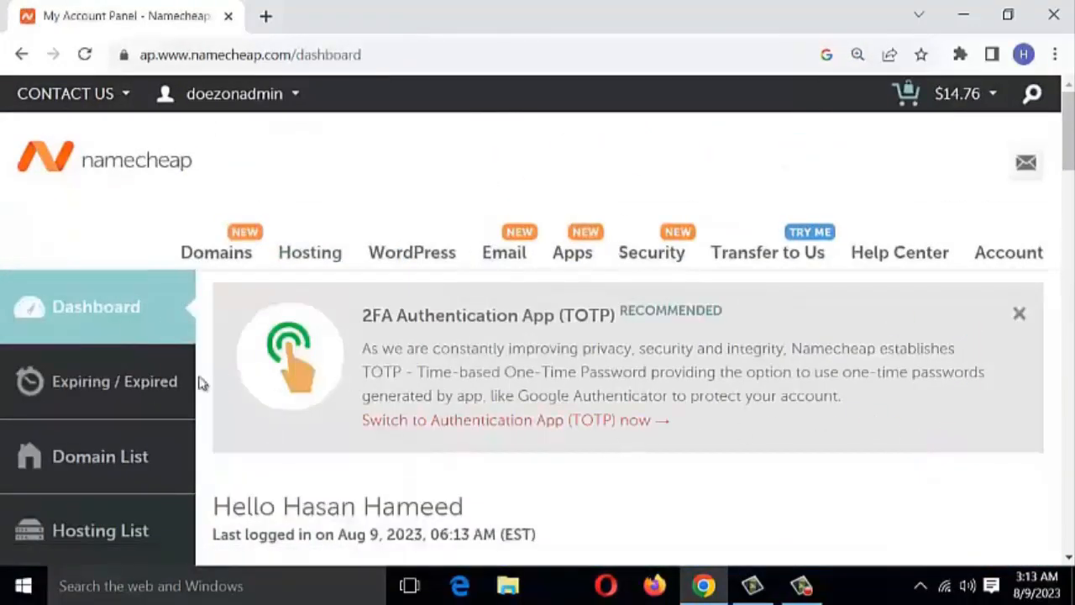
{"action": "scroll", "coordinate": [185, 391], "scroll_direction": "down", "scroll_amount": 1}
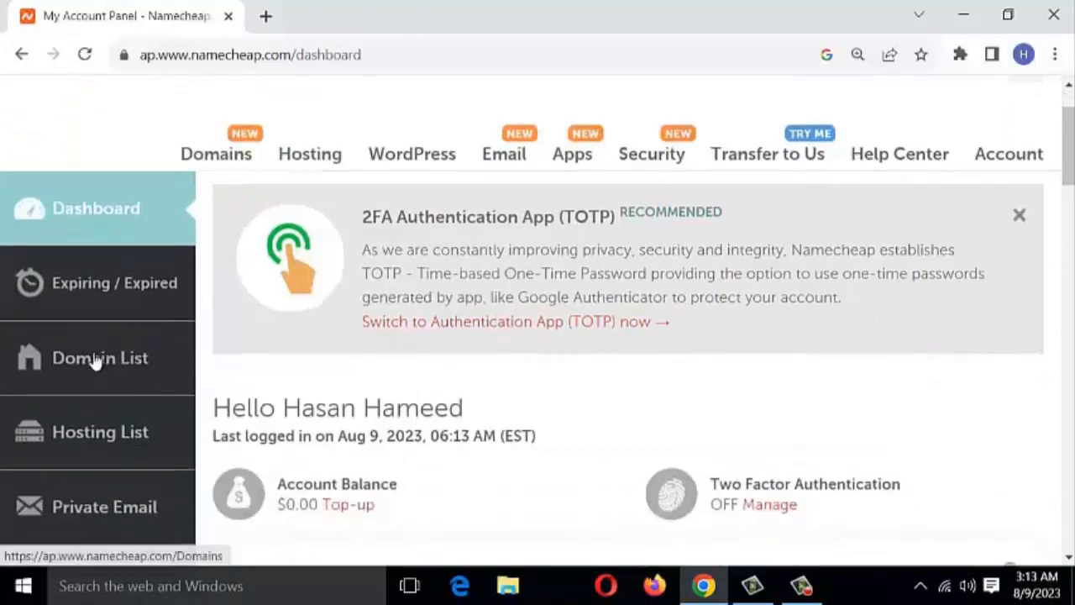
{"action": "left_click", "coordinate": [122, 360]}
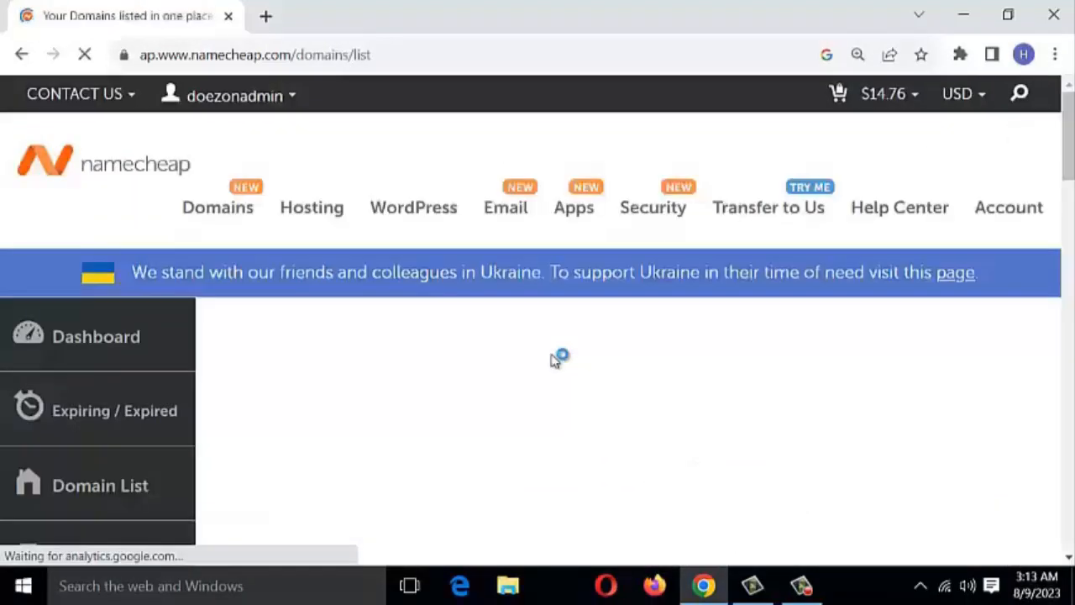
{"action": "scroll", "coordinate": [576, 437], "scroll_direction": "down", "scroll_amount": 3}
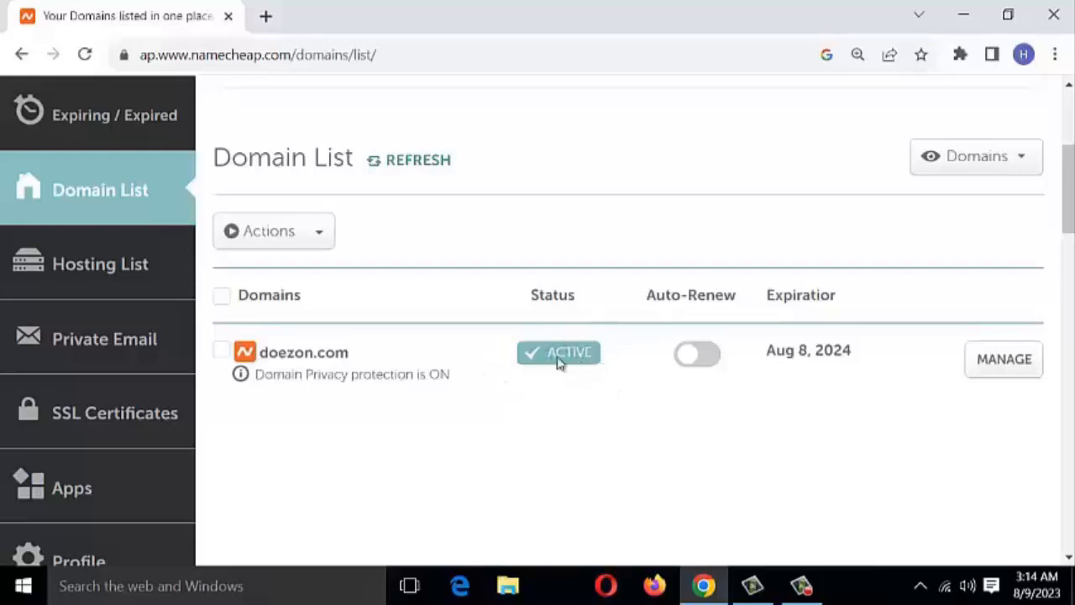
- Open the mail inbox at hotmail.com in a new browser tab
{"action": "left_click", "coordinate": [265, 16]}
{"action": "left_click", "coordinate": [274, 52]}
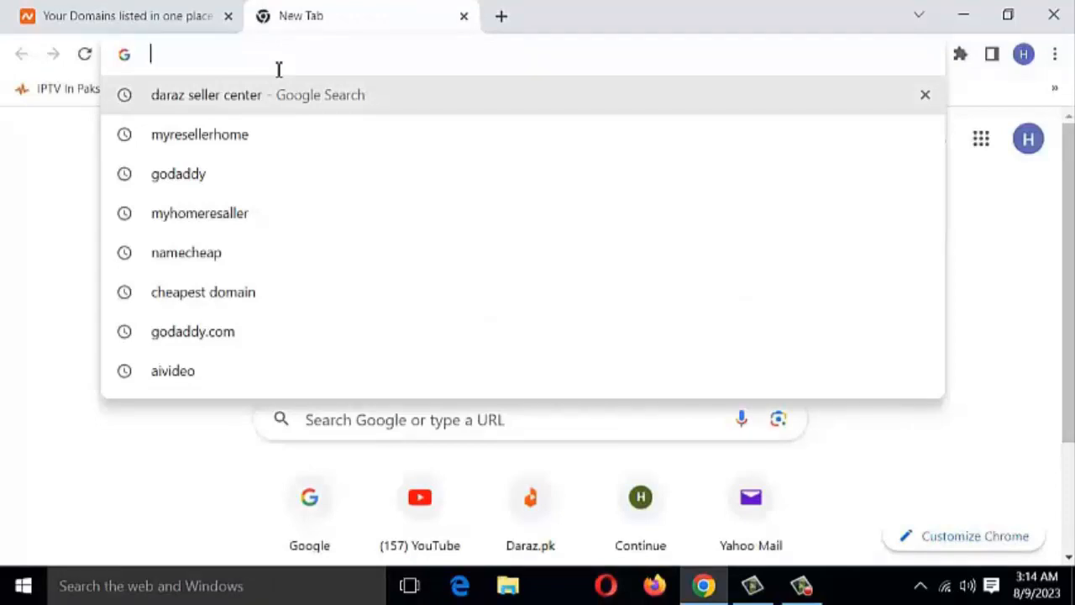
{"action": "type", "text": "hotmail.com"}
{"action": "key", "text": "Return"}
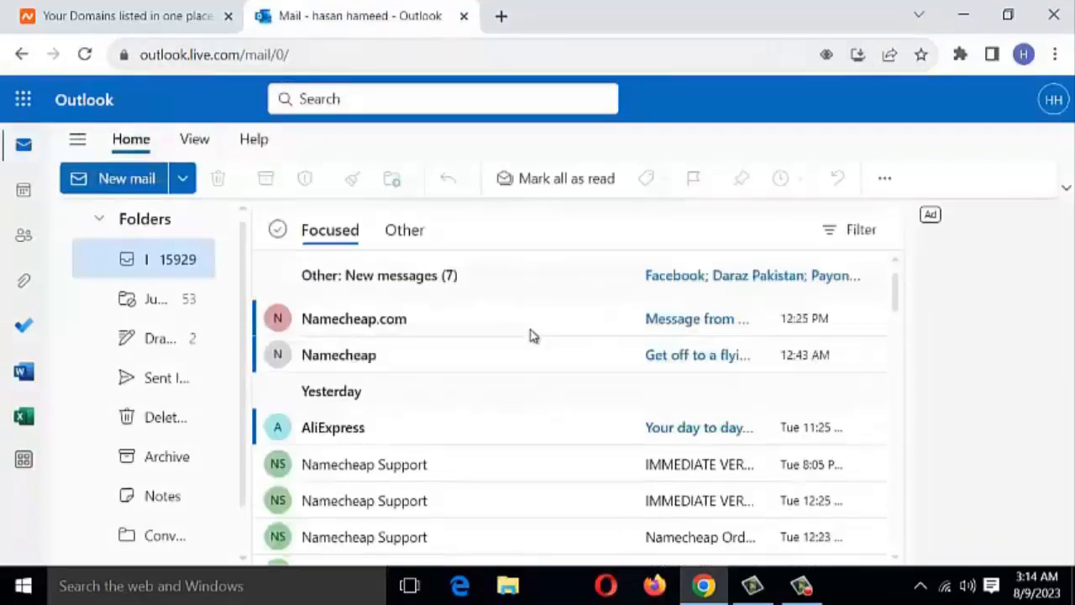
- Find the Namecheap Support messages in the inbox and open the one requiring immediate domain verification
{"action": "scroll", "coordinate": [714, 424], "scroll_direction": "down", "scroll_amount": 2}
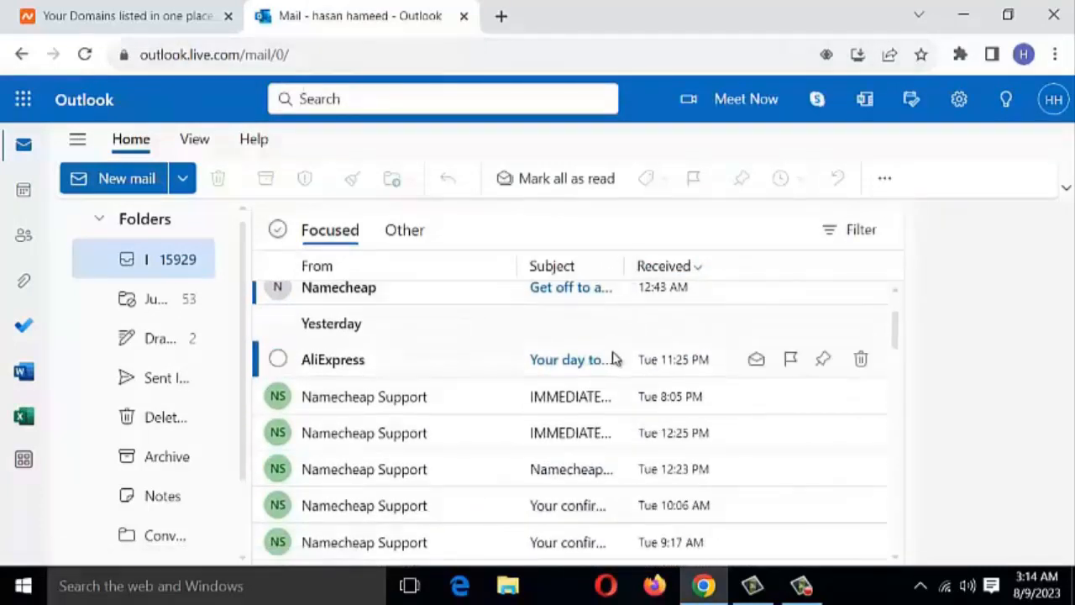
{"action": "scroll", "coordinate": [609, 378], "scroll_direction": "down", "scroll_amount": 2}
{"action": "scroll", "coordinate": [588, 420], "scroll_direction": "up", "scroll_amount": 2}
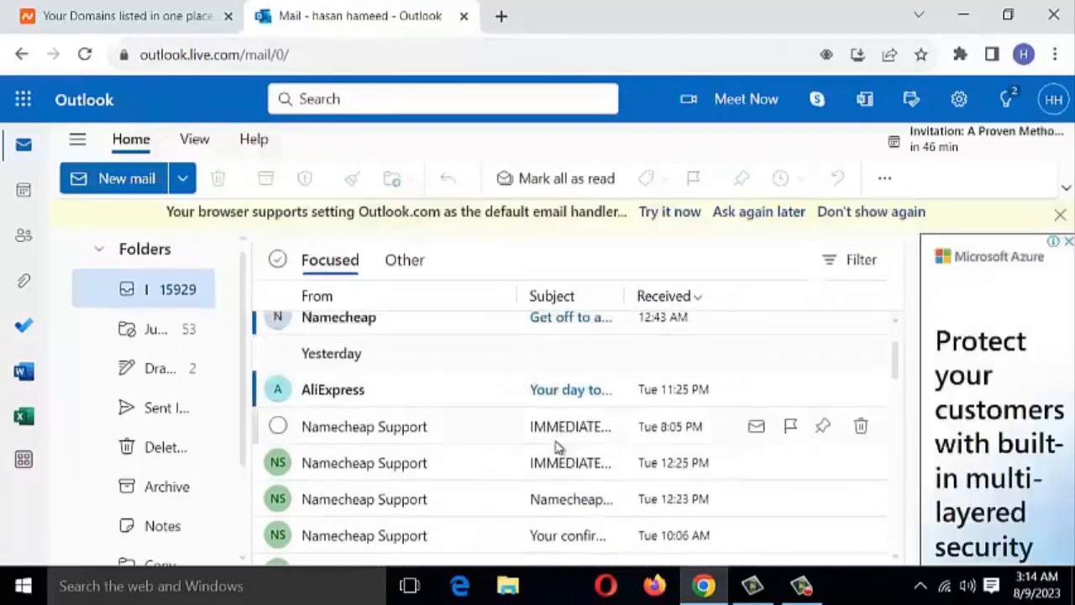
{"action": "left_click", "coordinate": [551, 468]}
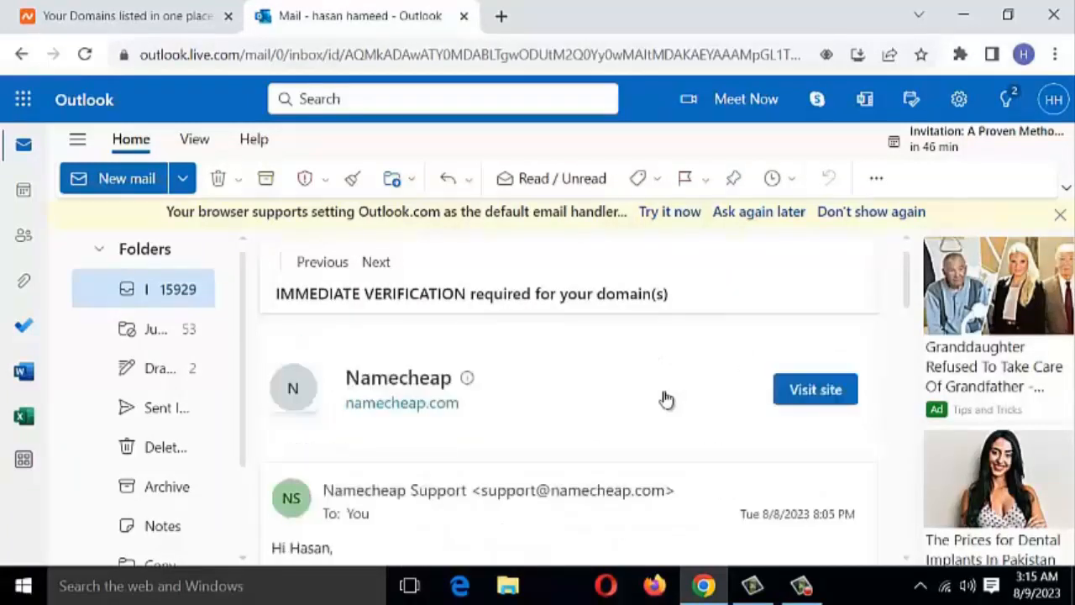
- Read the domain verification email, including the deadline and the email verification link, and return to the Namecheap domain list
{"action": "scroll", "coordinate": [665, 397], "scroll_direction": "down", "scroll_amount": 4}
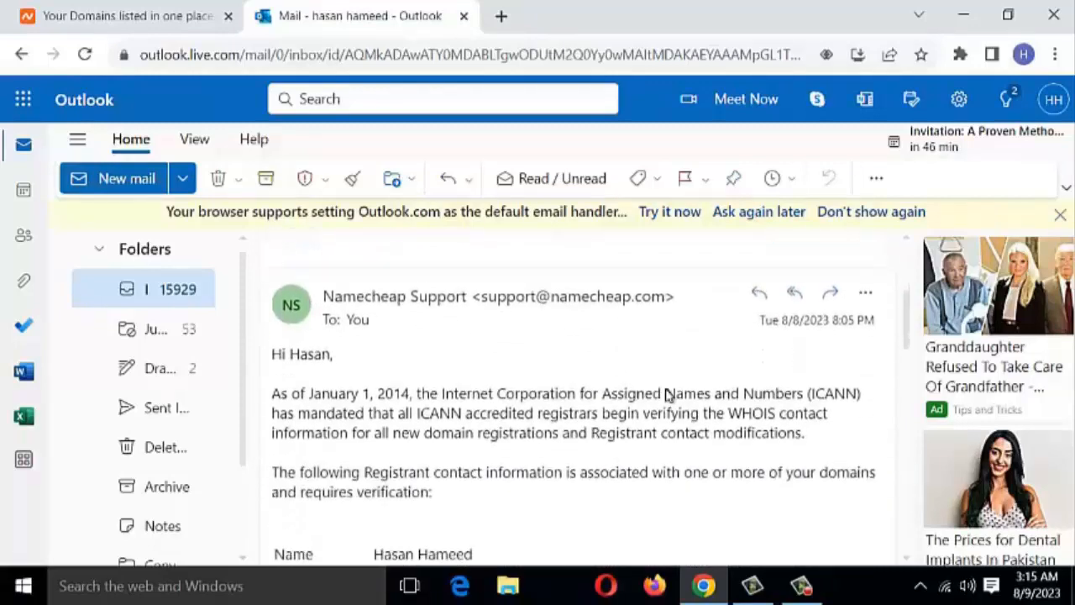
{"action": "scroll", "coordinate": [665, 396], "scroll_direction": "down", "scroll_amount": 6}
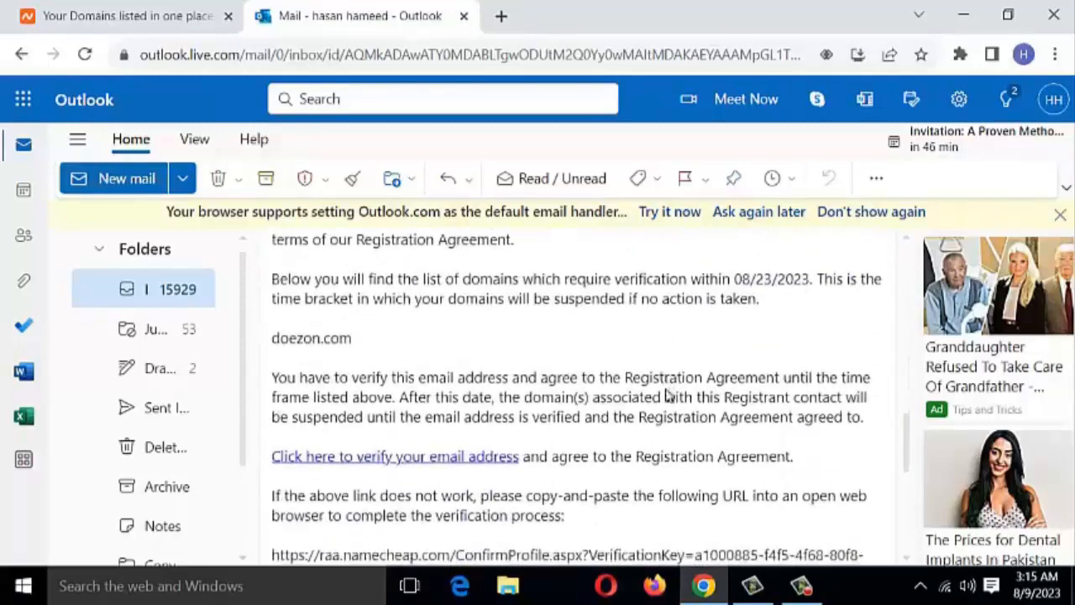
{"action": "scroll", "coordinate": [665, 396], "scroll_direction": "down", "scroll_amount": 1}
{"action": "scroll", "coordinate": [664, 403], "scroll_direction": "down", "scroll_amount": 3}
{"action": "scroll", "coordinate": [653, 408], "scroll_direction": "up", "scroll_amount": 3}
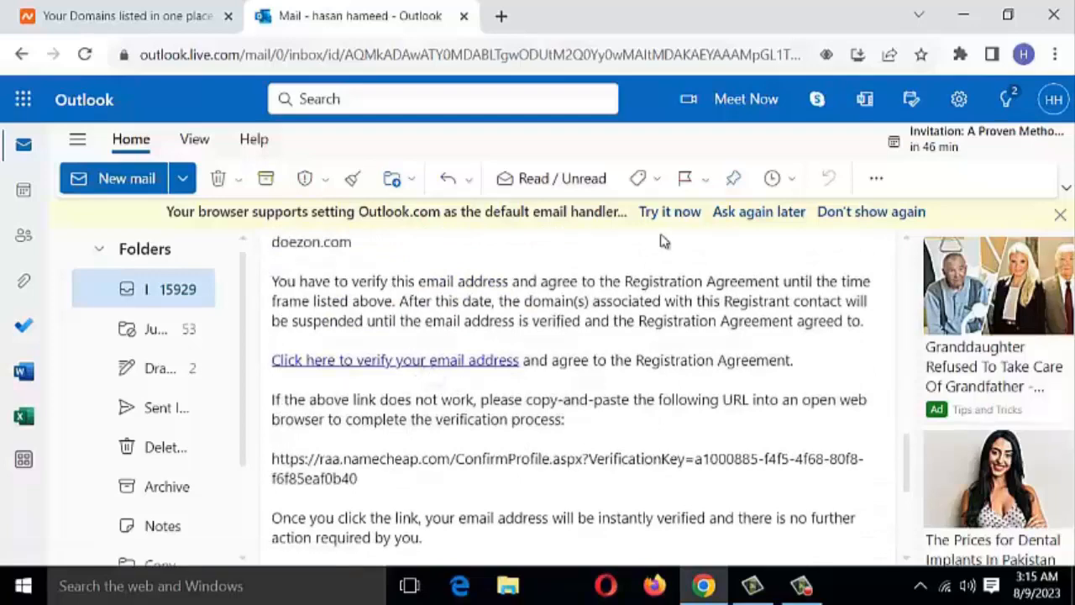
{"action": "scroll", "coordinate": [590, 369], "scroll_direction": "up", "scroll_amount": 3}
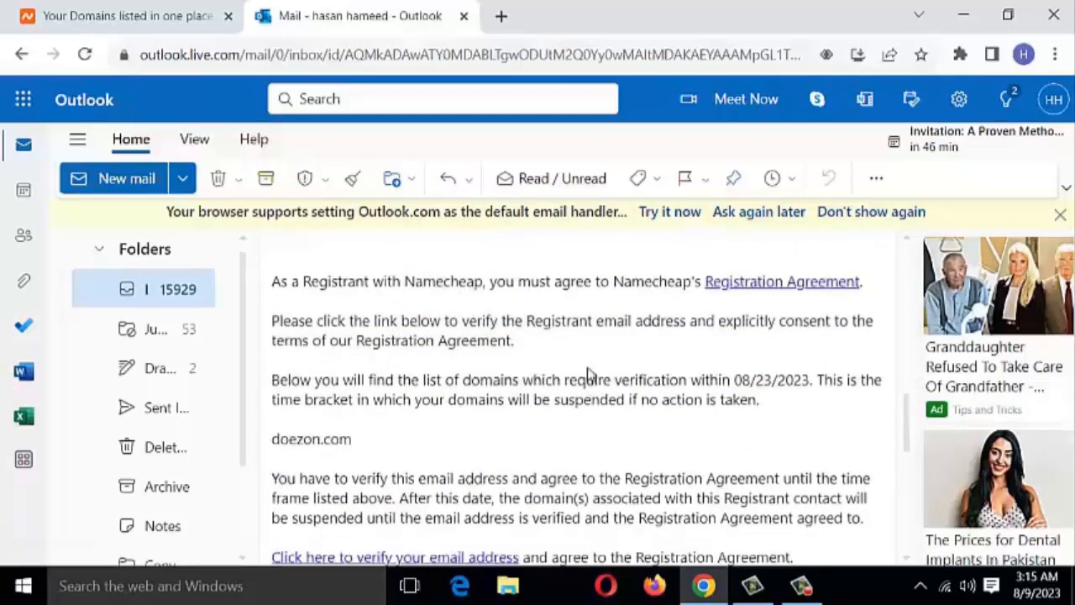
{"action": "scroll", "coordinate": [588, 373], "scroll_direction": "up", "scroll_amount": 5}
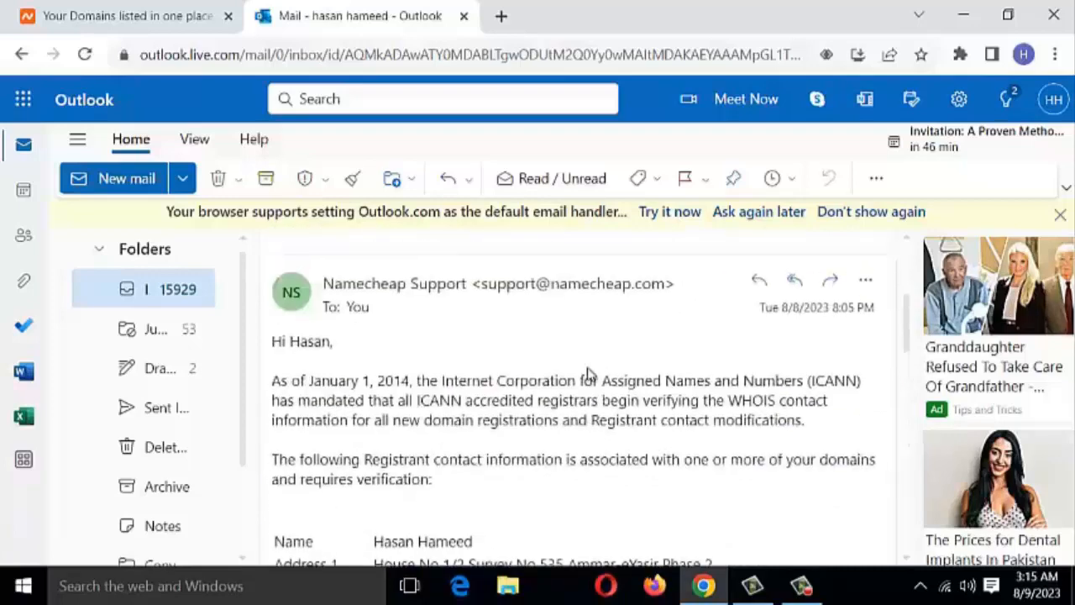
{"action": "scroll", "coordinate": [588, 373], "scroll_direction": "up", "scroll_amount": 3}
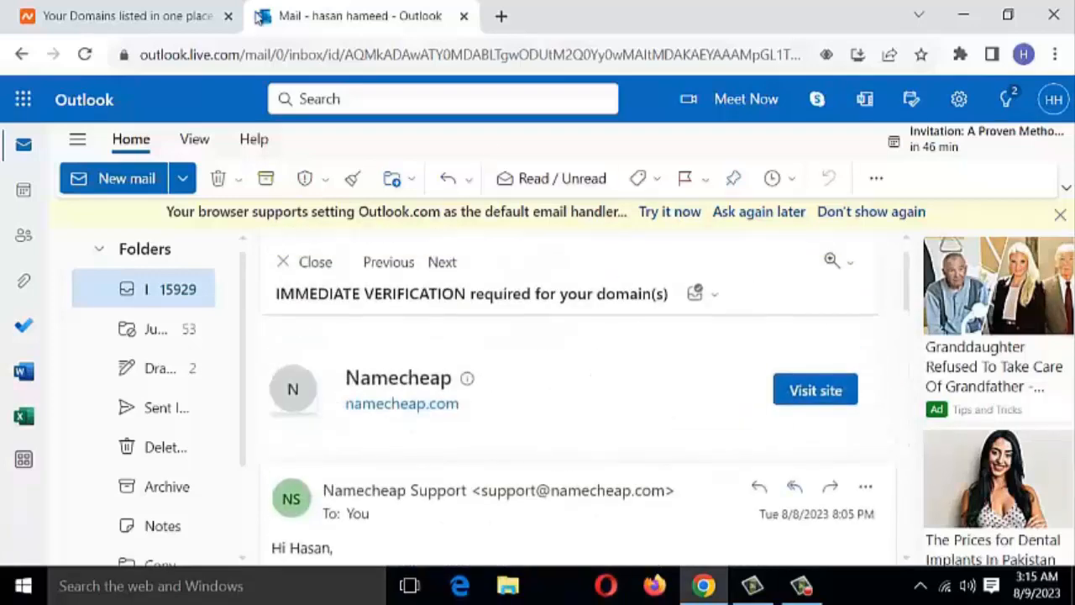
{"action": "left_click", "coordinate": [147, 18]}
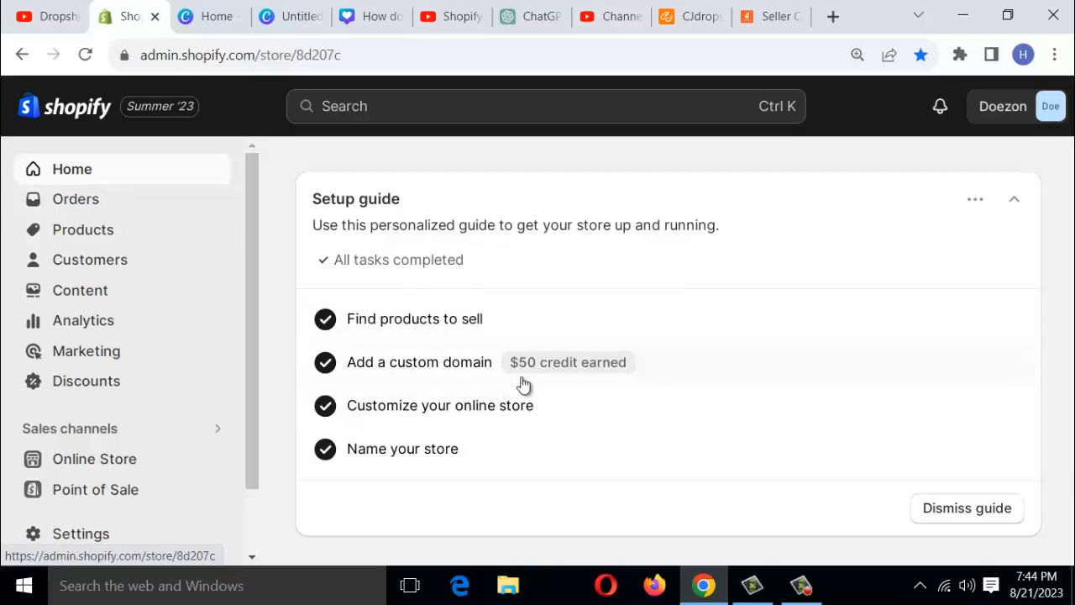
- In the Shopify admin, examine the orders section with its draft orders and abandoned checkouts
{"action": "left_click", "coordinate": [86, 204]}
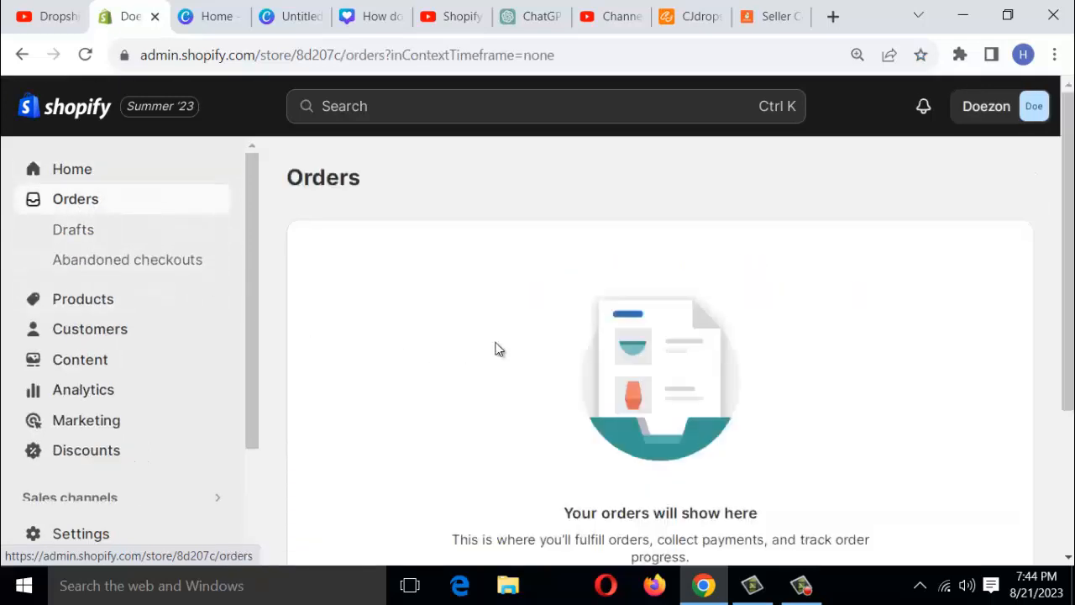
{"action": "scroll", "coordinate": [596, 404], "scroll_direction": "down", "scroll_amount": 3}
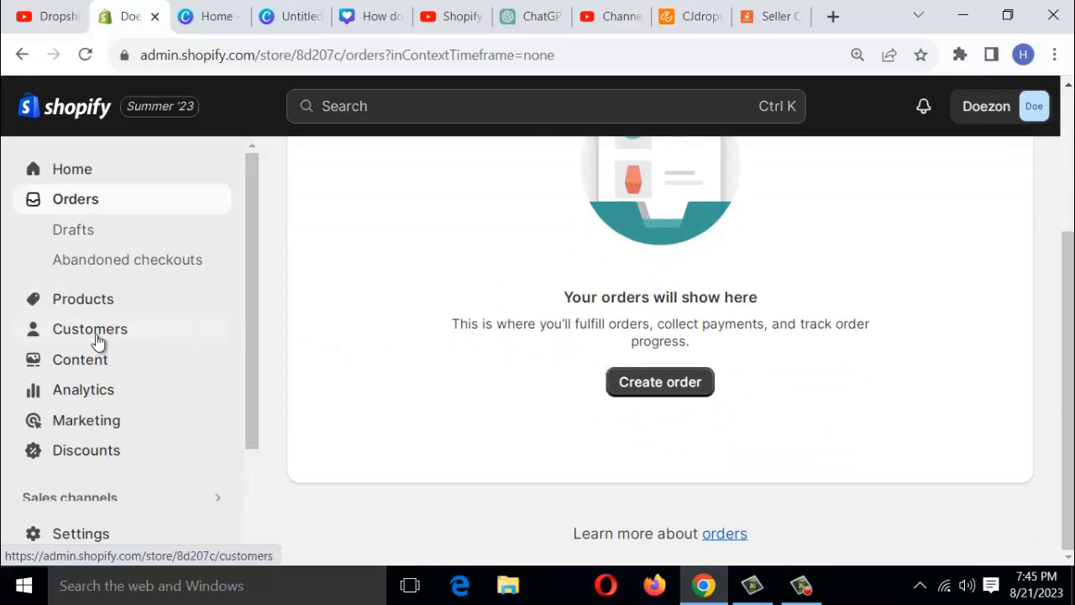
{"action": "left_click", "coordinate": [89, 235]}
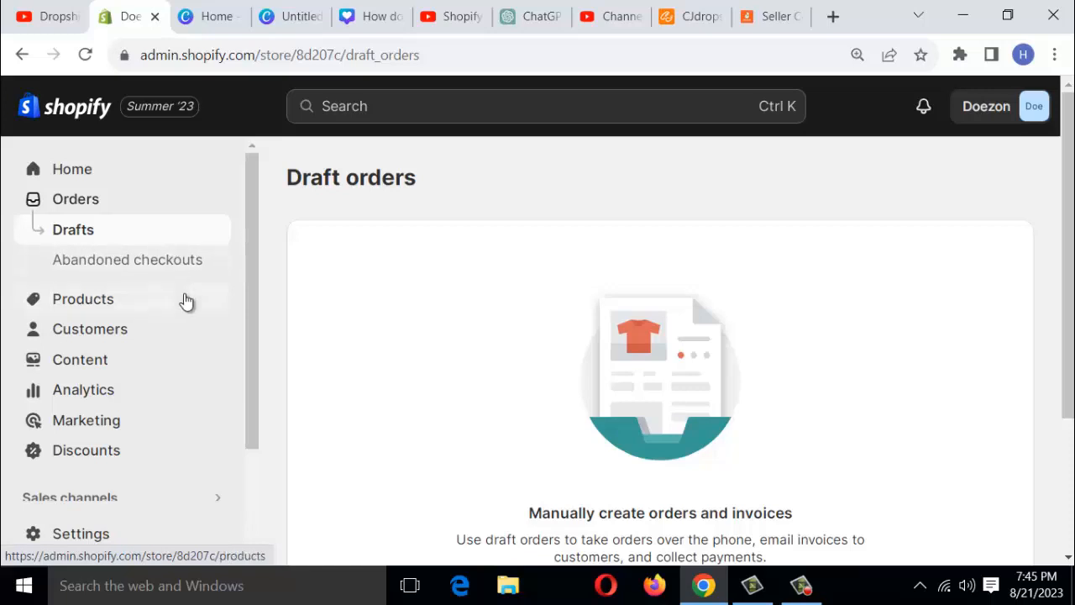
{"action": "left_click", "coordinate": [126, 267]}
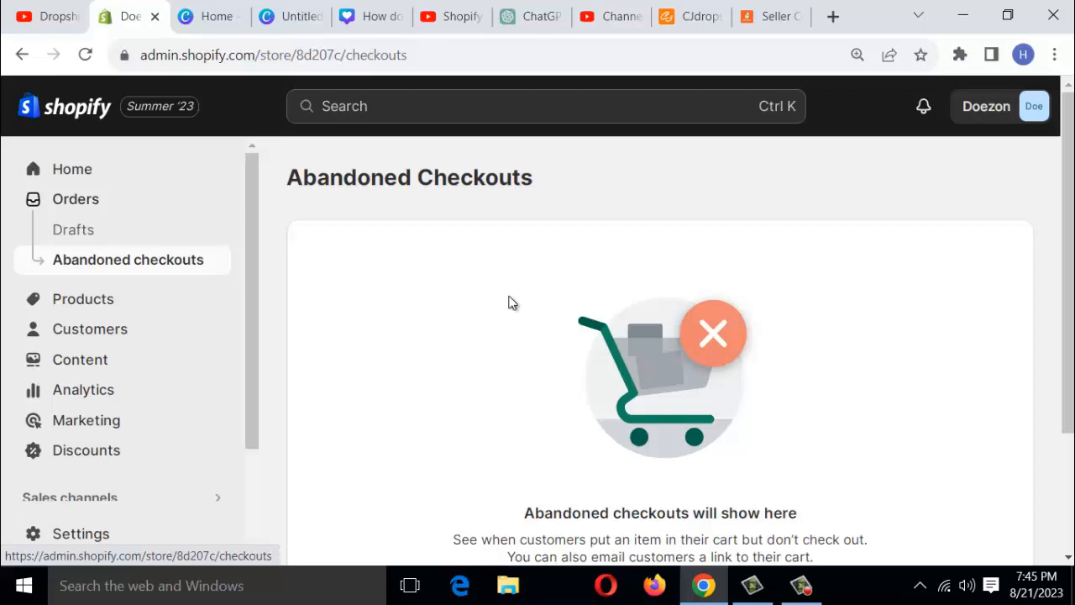
- Examine the options for finding, importing and adding products, and view the product collections
{"action": "left_click", "coordinate": [108, 307]}
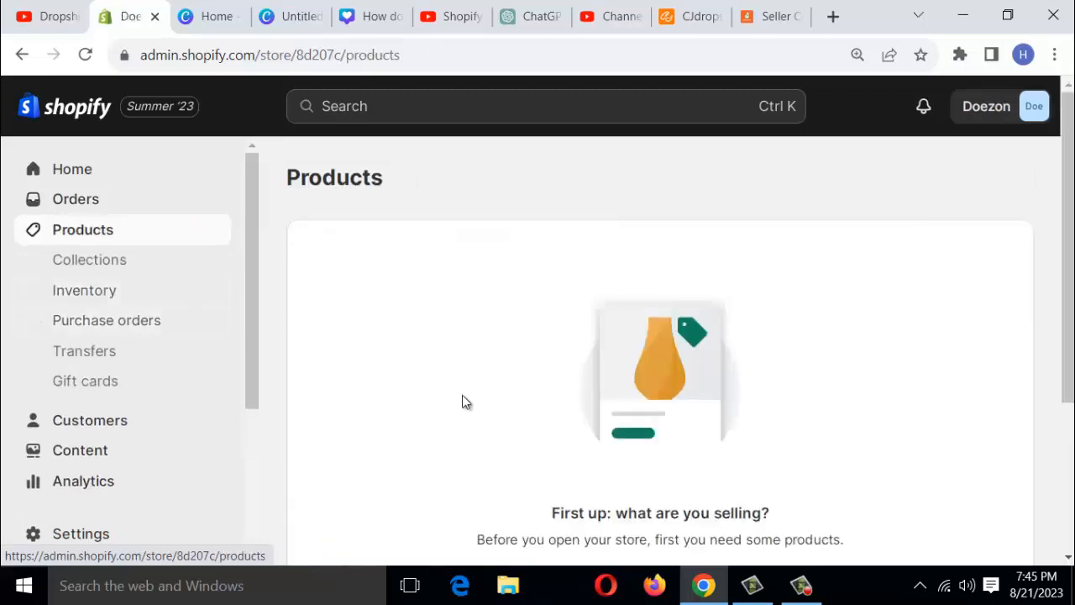
{"action": "scroll", "coordinate": [463, 402], "scroll_direction": "down", "scroll_amount": 1}
{"action": "scroll", "coordinate": [366, 400], "scroll_direction": "up", "scroll_amount": 1}
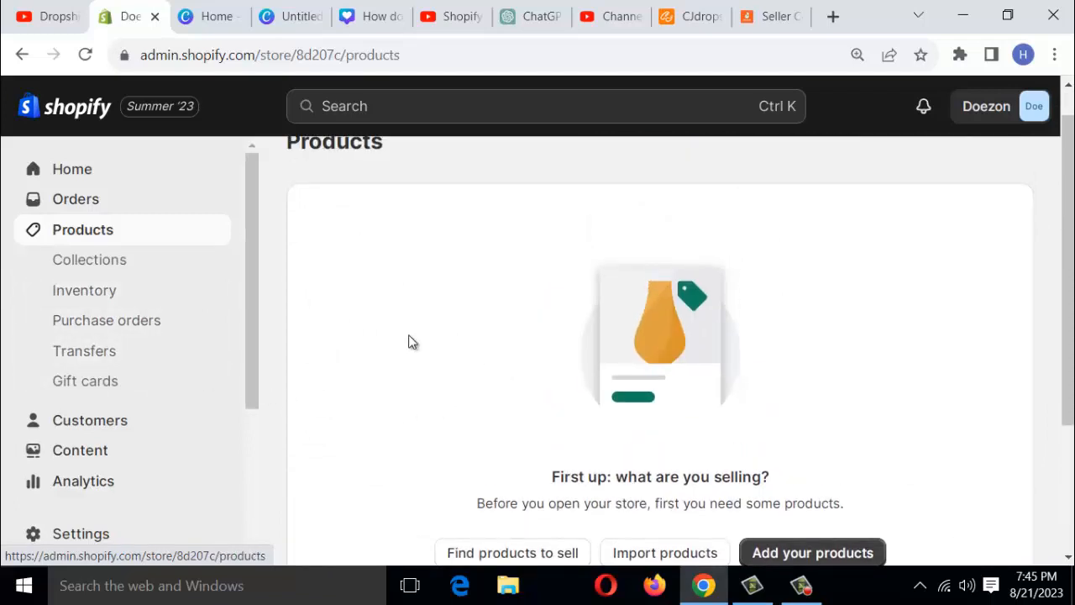
{"action": "scroll", "coordinate": [504, 369], "scroll_direction": "down", "scroll_amount": 3}
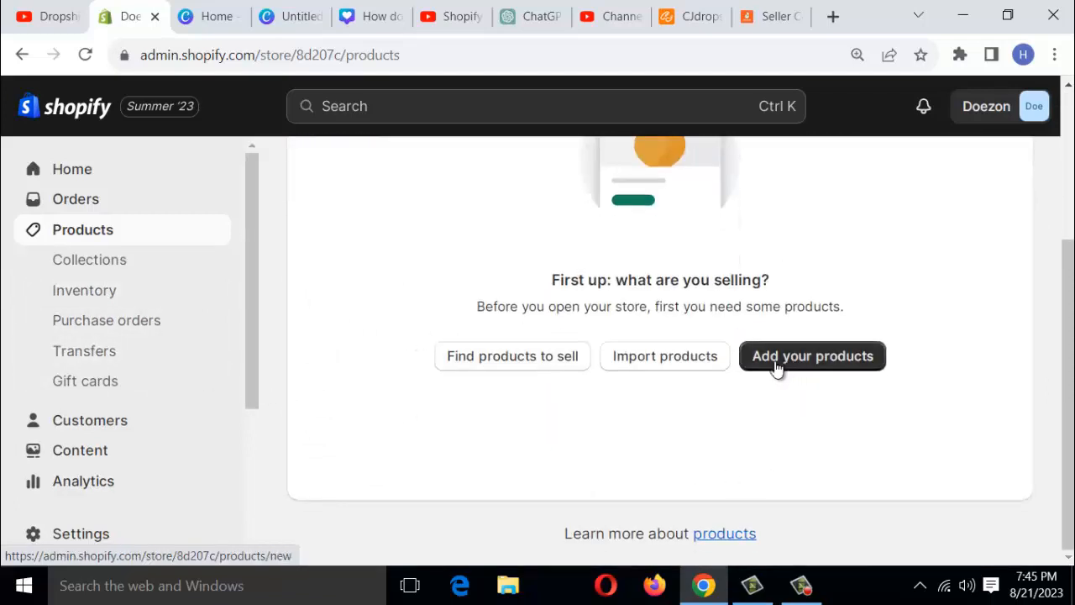
{"action": "left_click", "coordinate": [107, 260]}
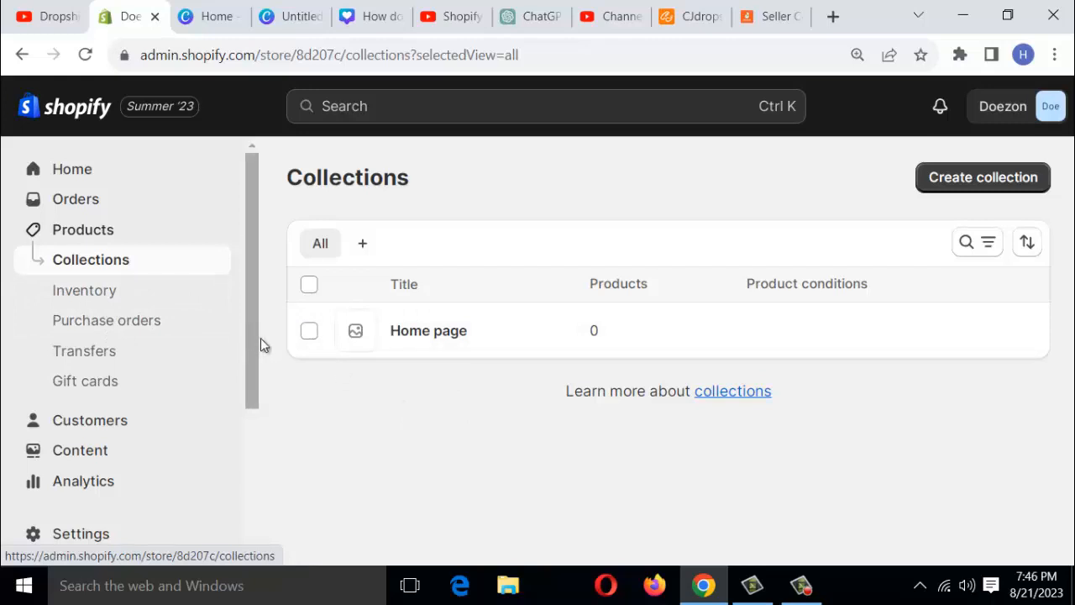
- Examine the product inventory, transfers and gift cards sections of the store admin
{"action": "left_click", "coordinate": [96, 292]}
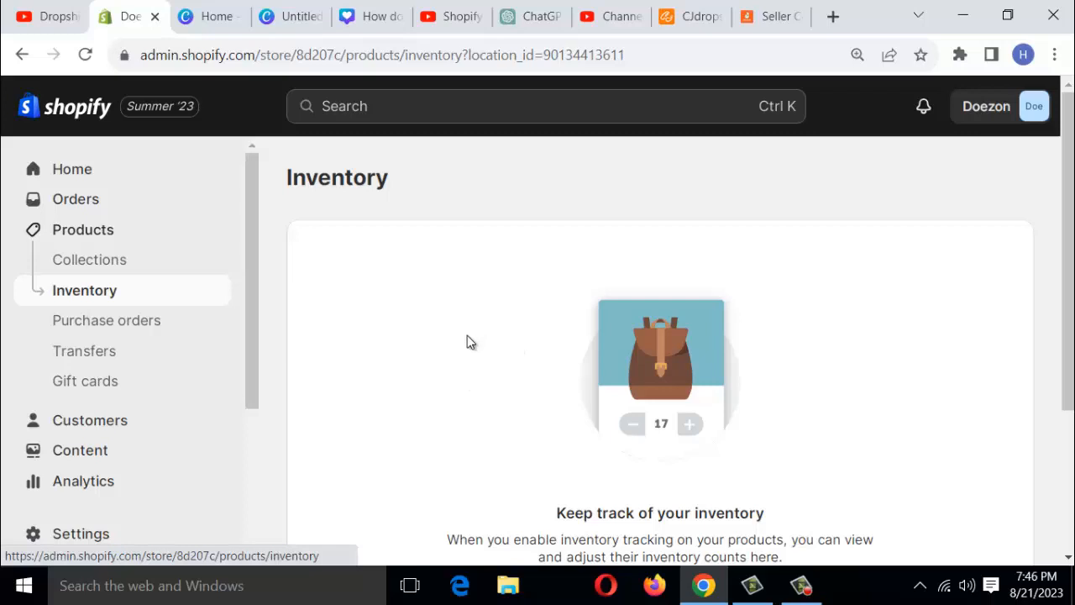
{"action": "scroll", "coordinate": [477, 367], "scroll_direction": "down", "scroll_amount": 2}
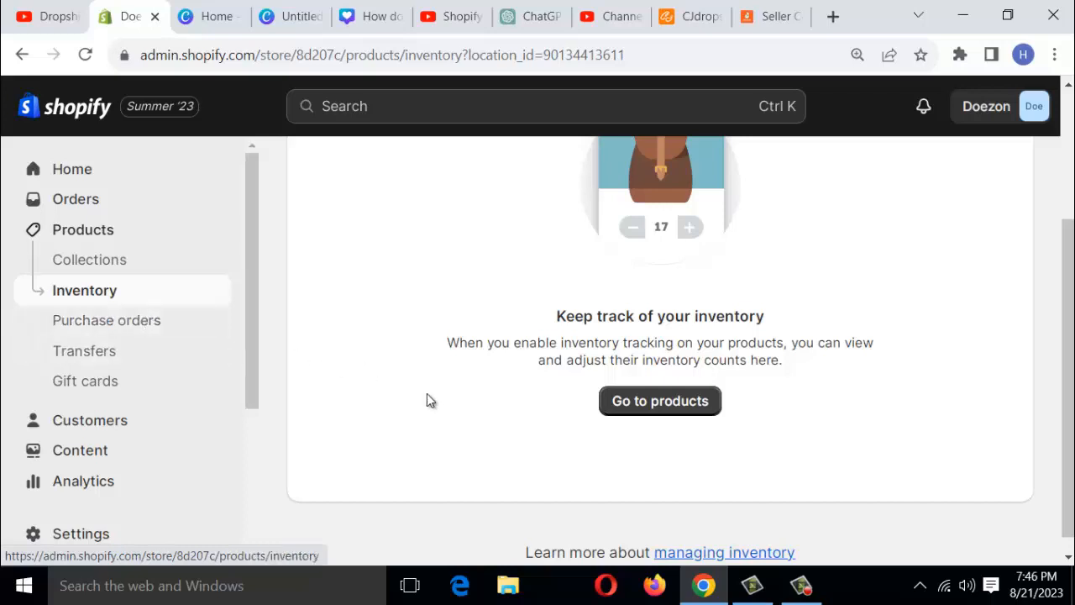
{"action": "left_click", "coordinate": [109, 354]}
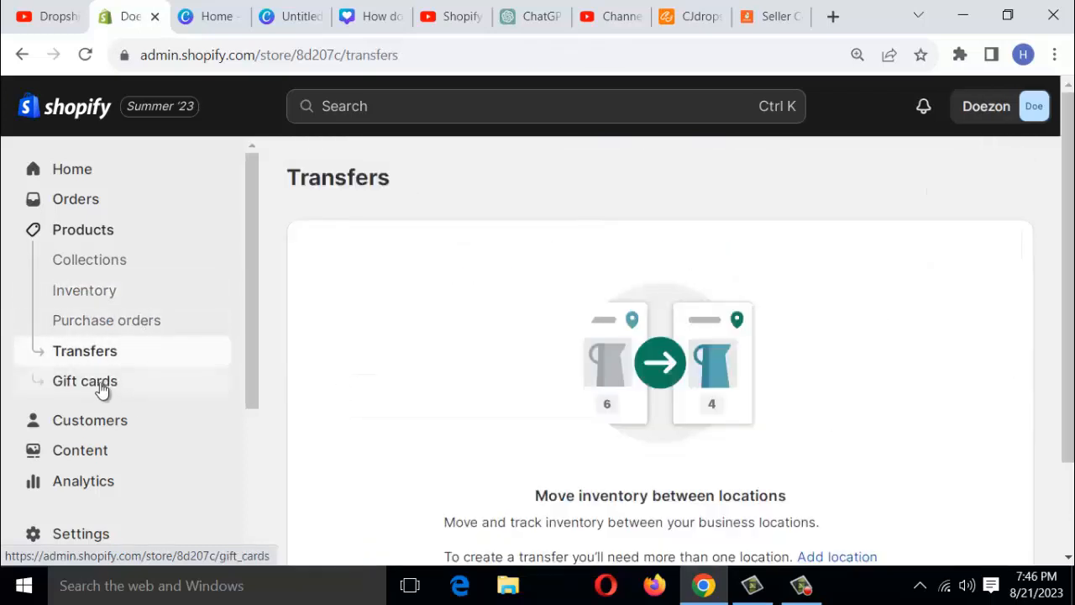
{"action": "left_click", "coordinate": [101, 389]}
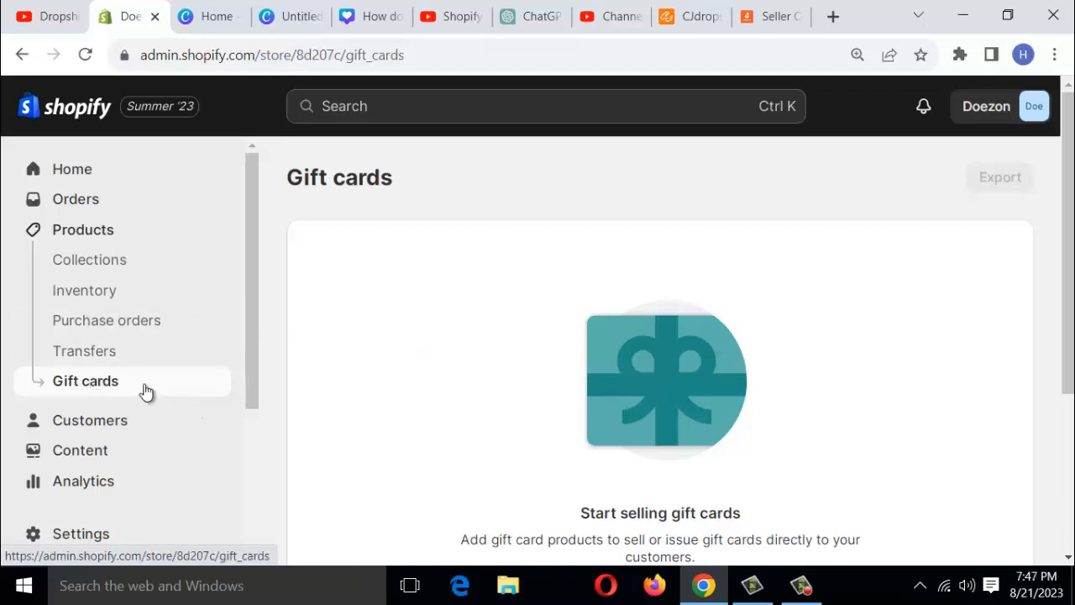
- Examine the customers section with its import and add options, and the content section's metaobjects and file uploads
{"action": "left_click", "coordinate": [90, 420]}
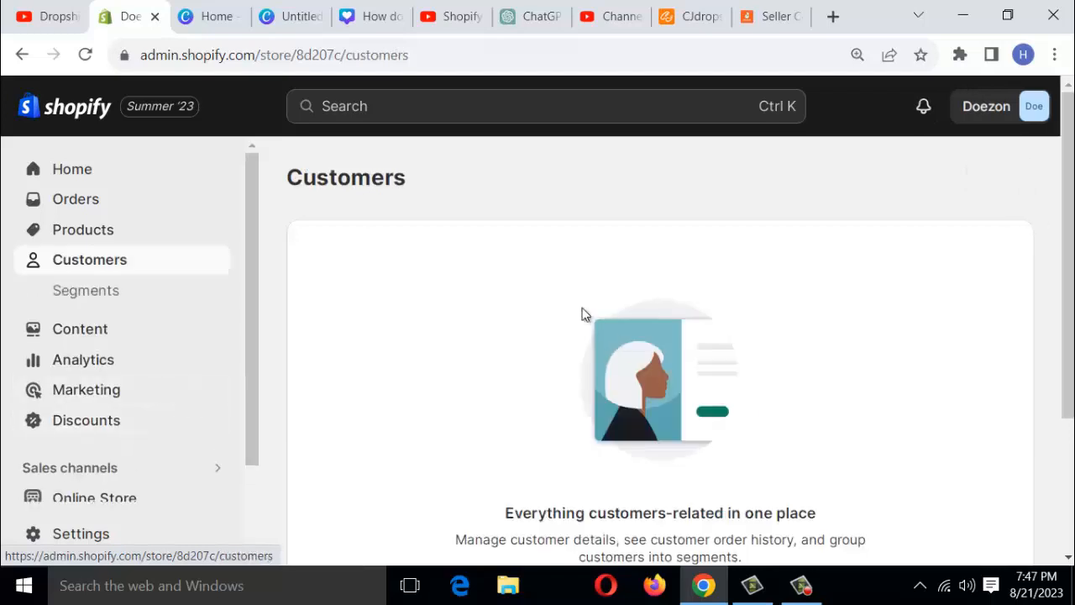
{"action": "scroll", "coordinate": [504, 401], "scroll_direction": "down", "scroll_amount": 2}
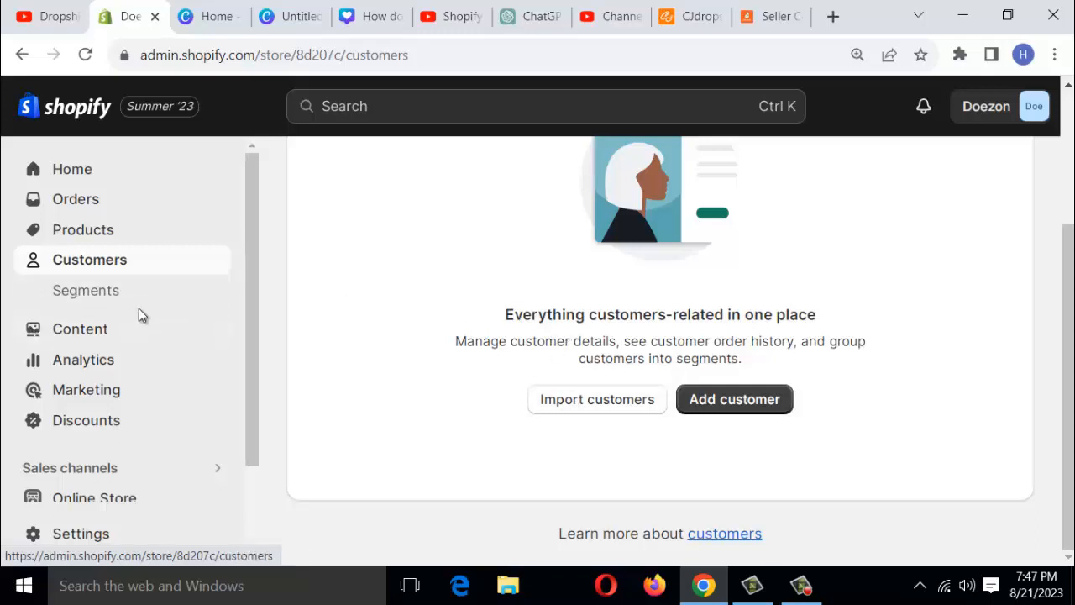
{"action": "left_click", "coordinate": [84, 332]}
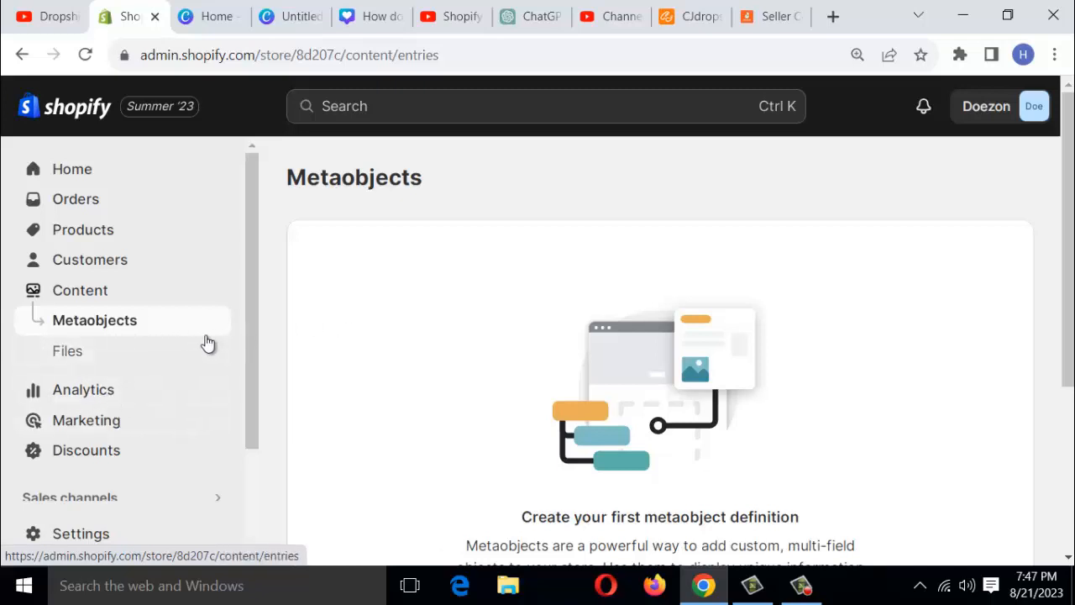
{"action": "left_click", "coordinate": [65, 352]}
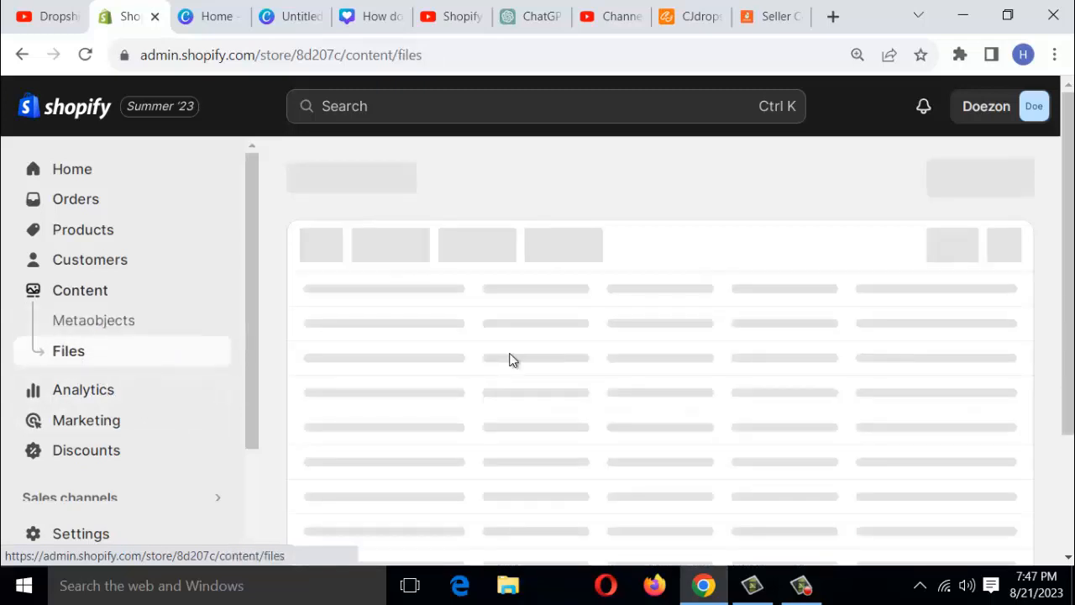
{"action": "scroll", "coordinate": [571, 439], "scroll_direction": "down", "scroll_amount": 3}
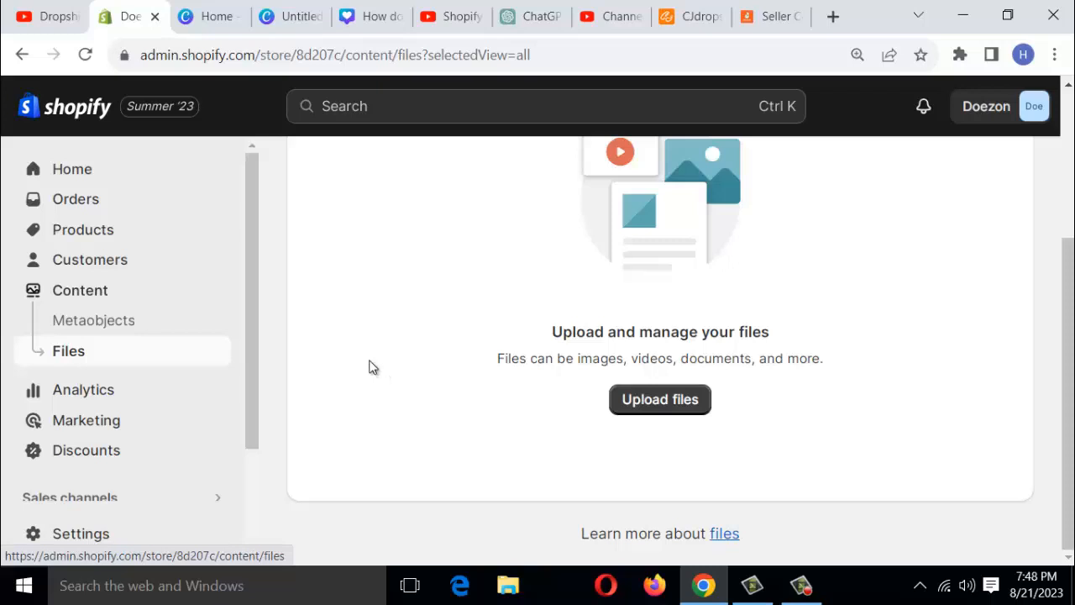
- Examine the Analytics dashboard, including the total sales graph and the sales by channel
{"action": "left_click", "coordinate": [94, 396]}
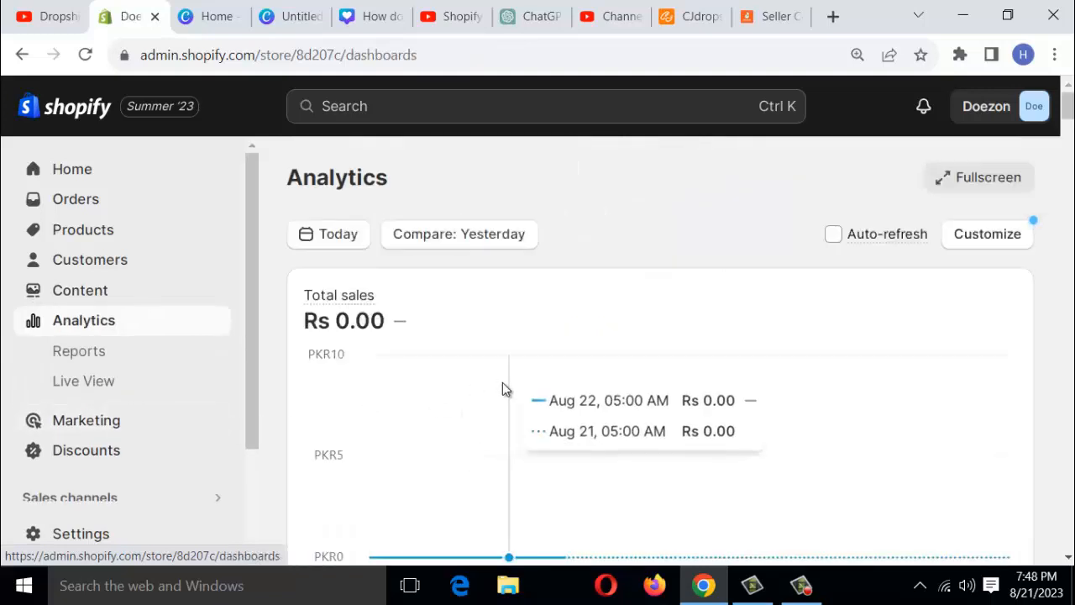
{"action": "scroll", "coordinate": [580, 402], "scroll_direction": "down", "scroll_amount": 2}
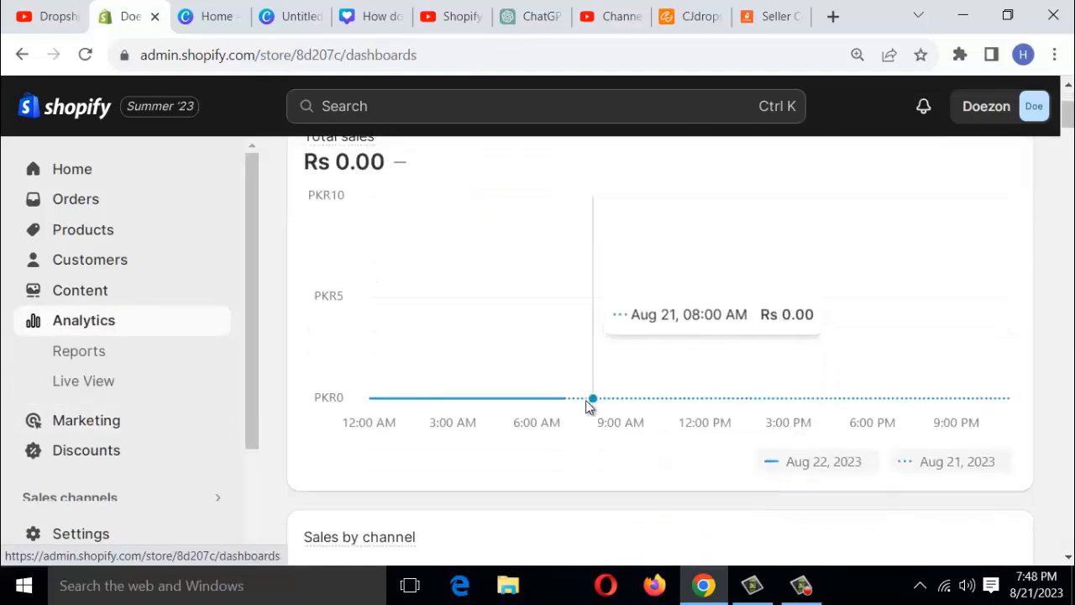
{"action": "scroll", "coordinate": [574, 409], "scroll_direction": "up", "scroll_amount": 2}
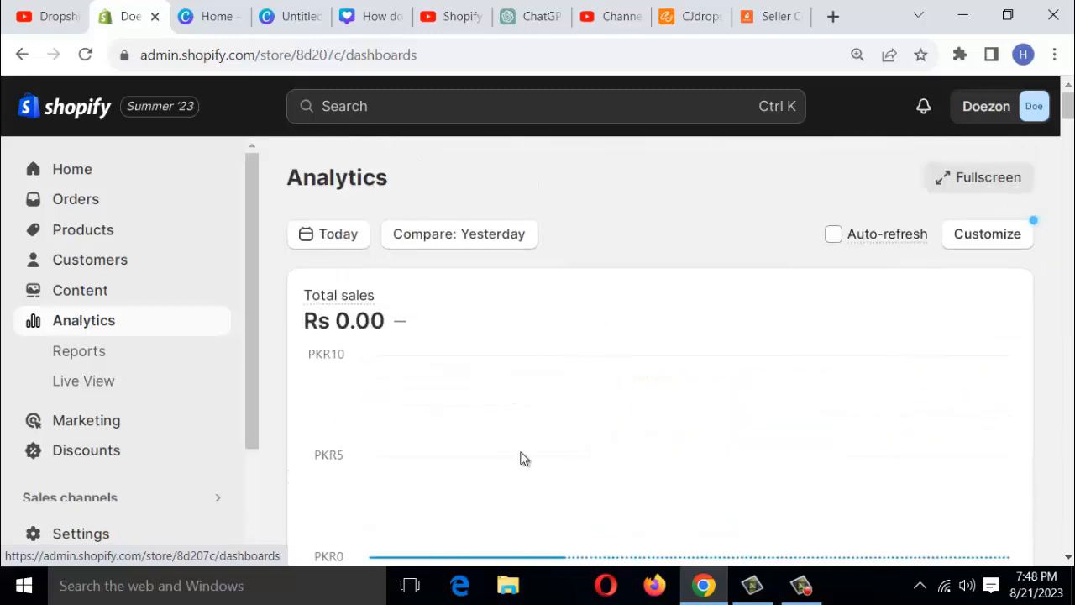
{"action": "scroll", "coordinate": [608, 420], "scroll_direction": "down", "scroll_amount": 6}
{"action": "scroll", "coordinate": [609, 417], "scroll_direction": "up", "scroll_amount": 4}
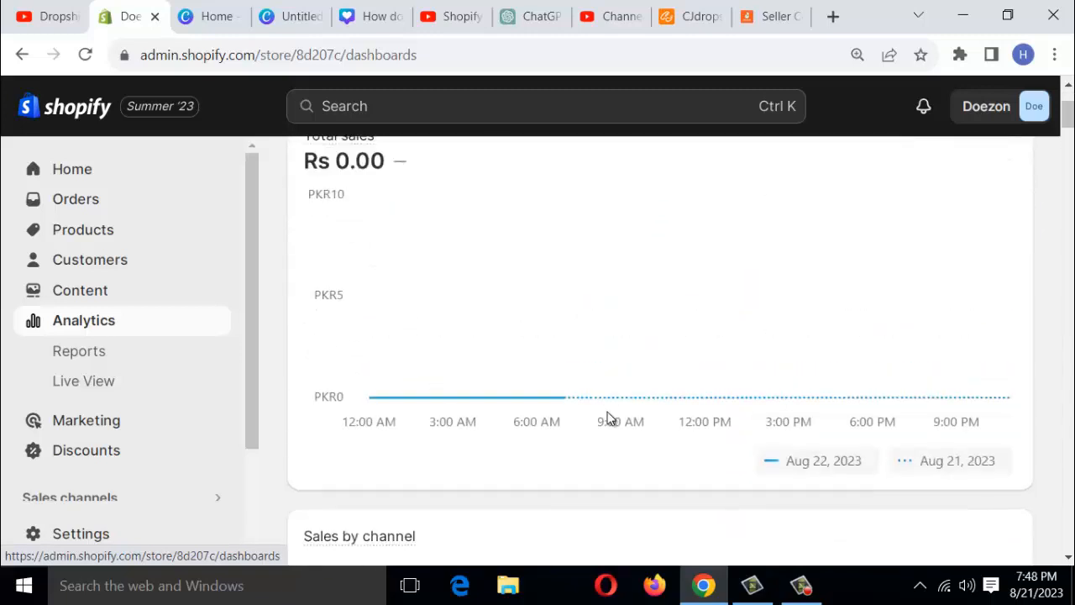
{"action": "scroll", "coordinate": [588, 416], "scroll_direction": "up", "scroll_amount": 2}
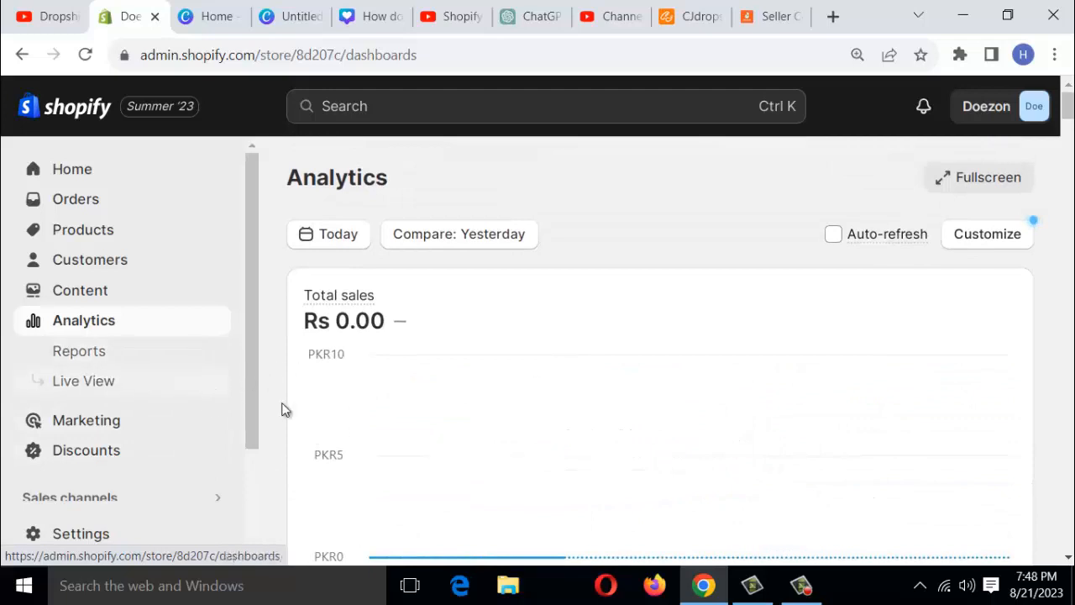
{"action": "scroll", "coordinate": [314, 393], "scroll_direction": "down", "scroll_amount": 5}
{"action": "scroll", "coordinate": [314, 393], "scroll_direction": "down", "scroll_amount": 4}
{"action": "scroll", "coordinate": [314, 393], "scroll_direction": "up", "scroll_amount": 5}
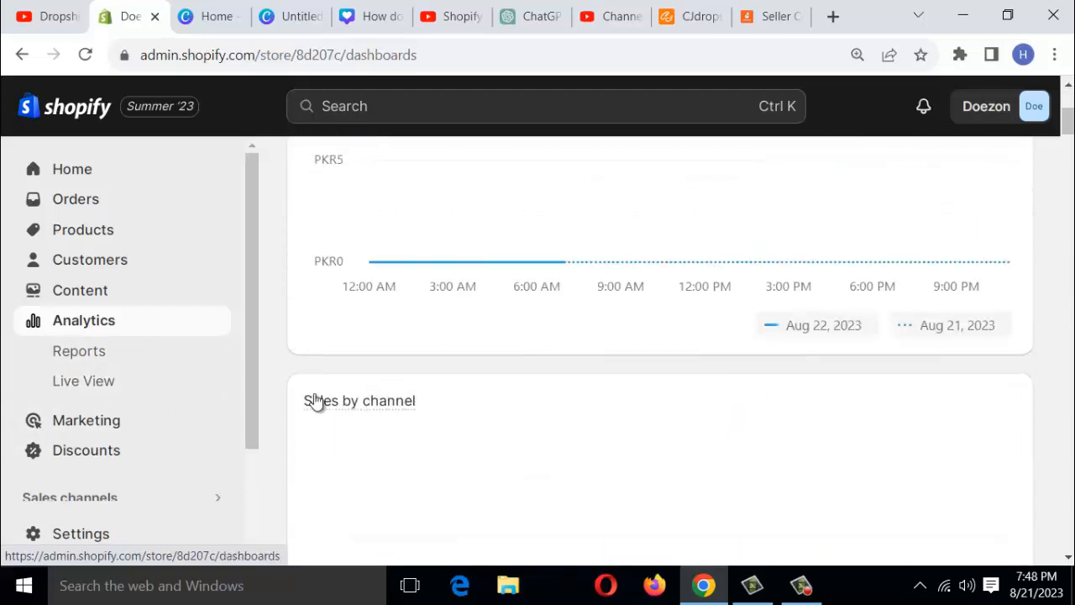
{"action": "scroll", "coordinate": [316, 400], "scroll_direction": "up", "scroll_amount": 4}
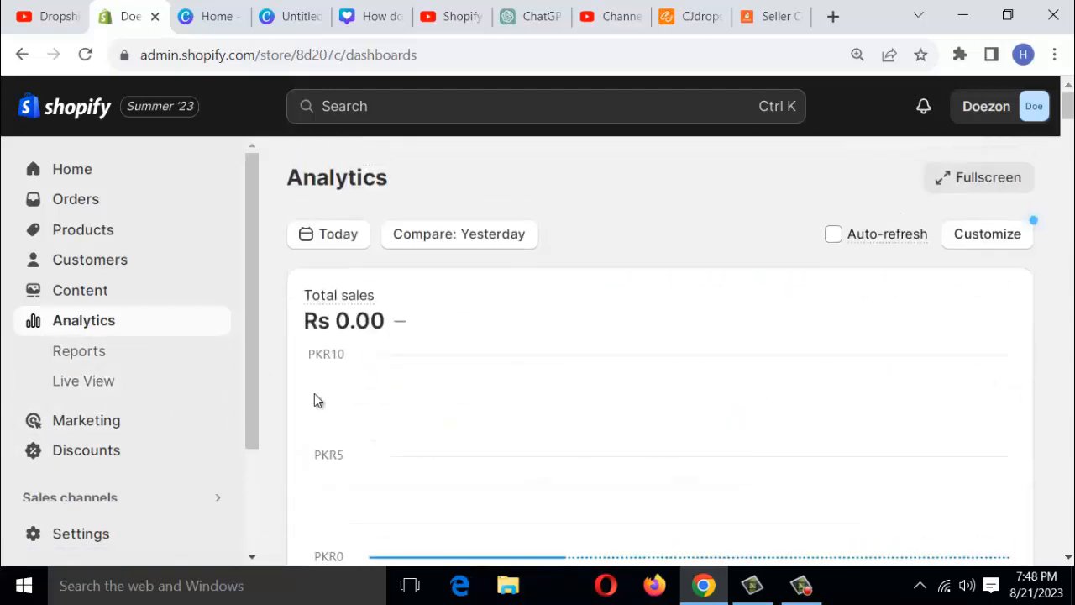
- Look through the list of analytics reports and open the Live View of store visitors and orders
{"action": "left_click", "coordinate": [92, 360]}
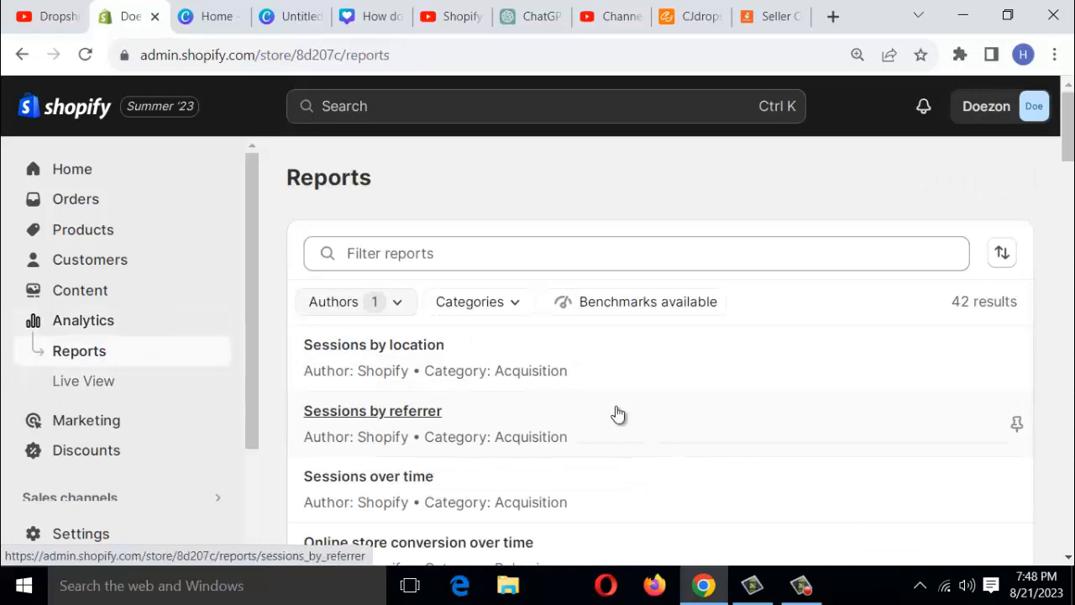
{"action": "scroll", "coordinate": [620, 414], "scroll_direction": "down", "scroll_amount": 5}
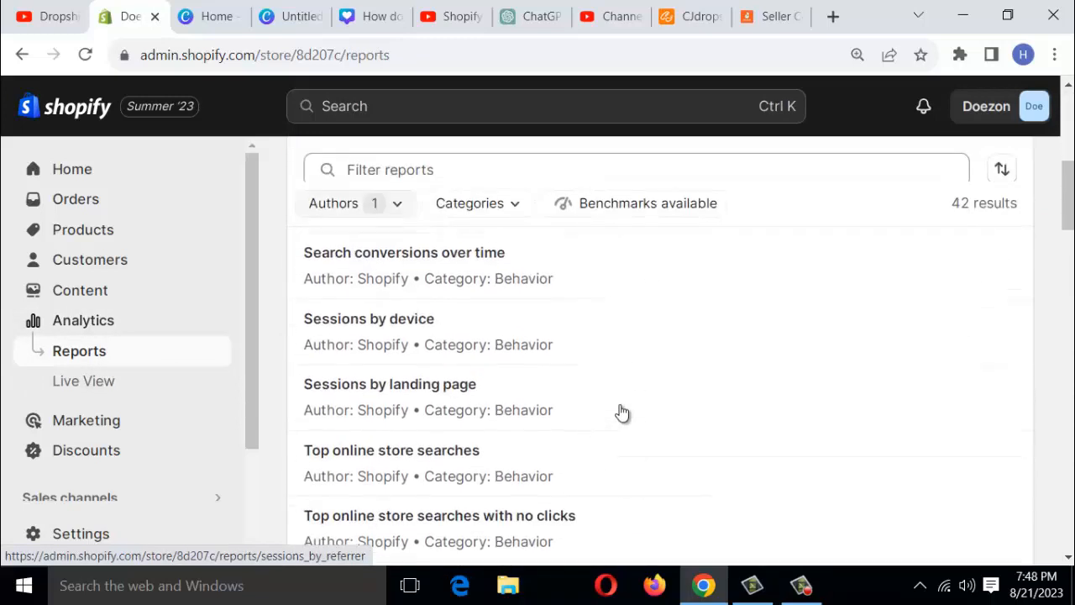
{"action": "scroll", "coordinate": [619, 413], "scroll_direction": "down", "scroll_amount": 5}
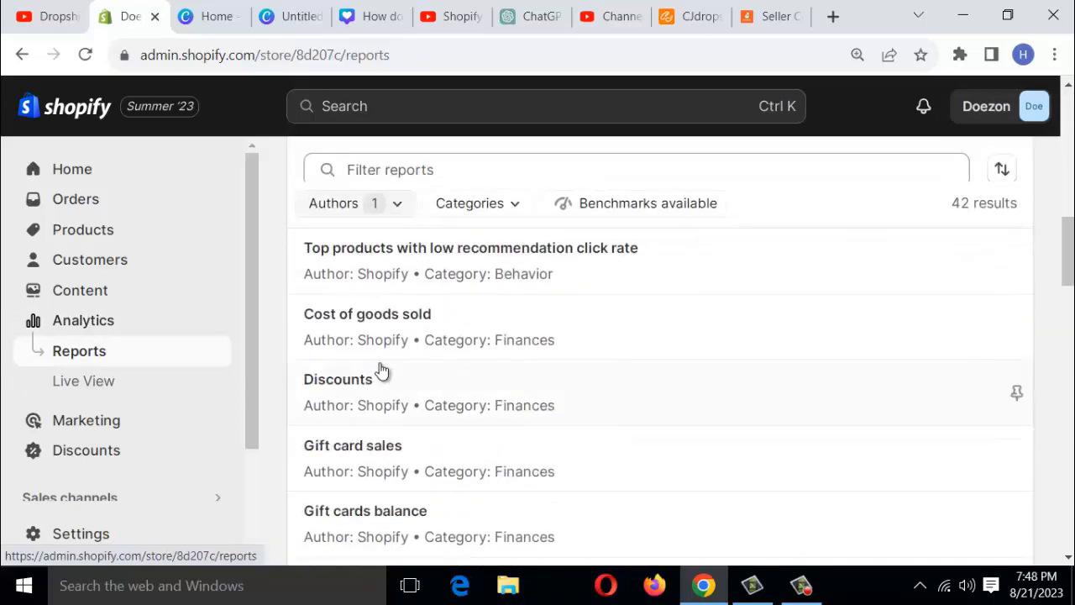
{"action": "left_click", "coordinate": [90, 383]}
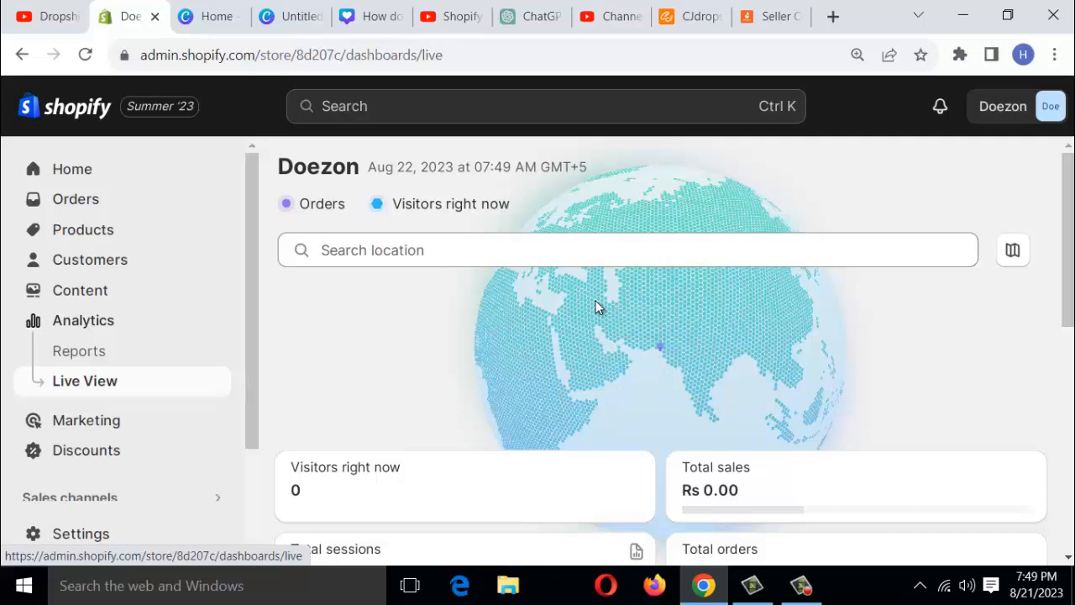
- Examine the Marketing overview with its campaigns and automations
{"action": "left_click", "coordinate": [105, 426]}
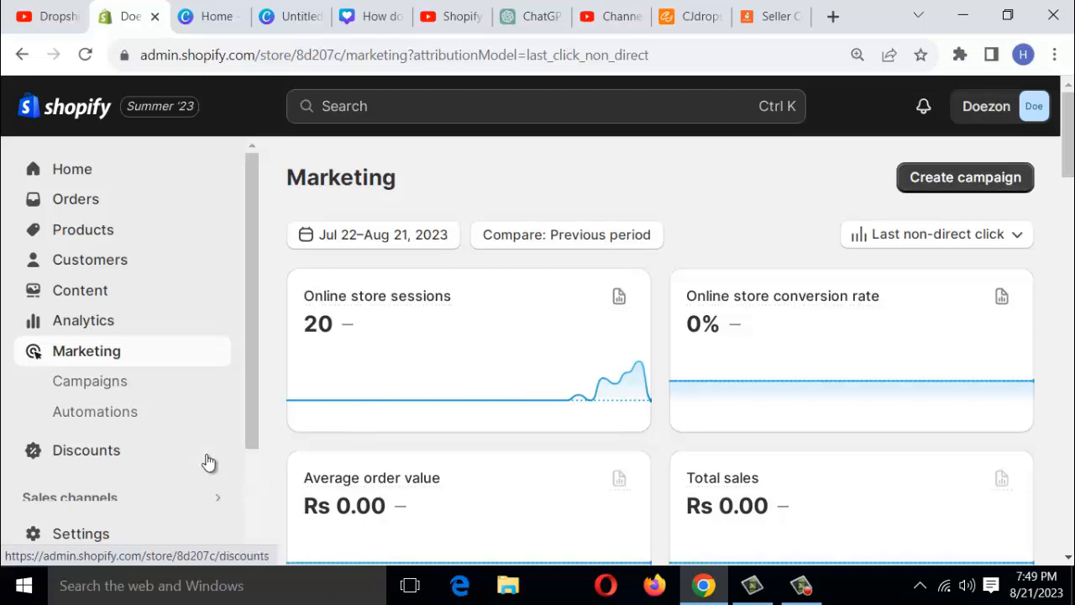
{"action": "left_click", "coordinate": [106, 388]}
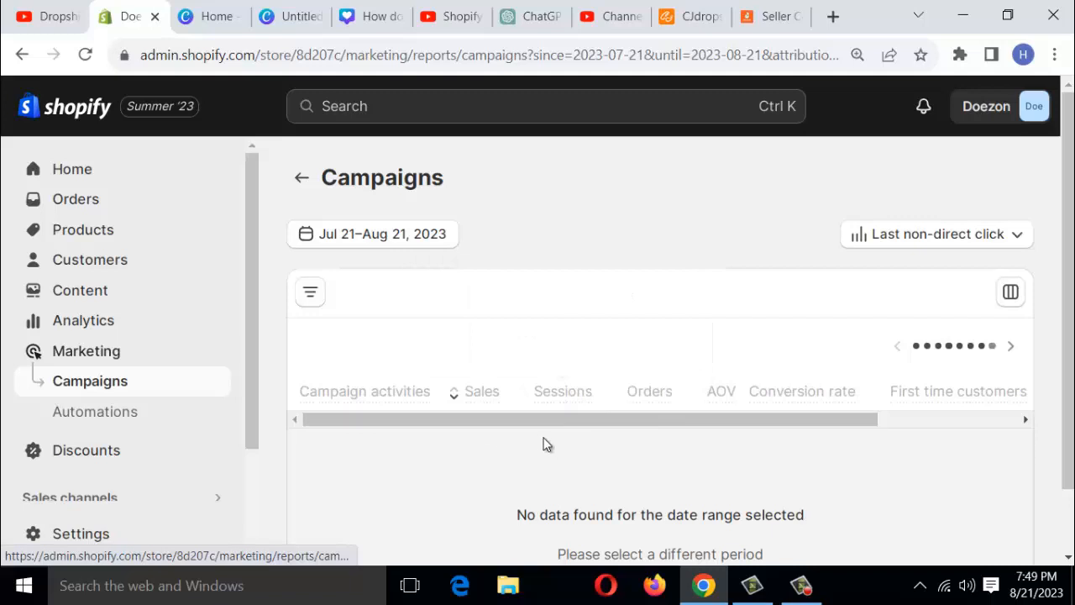
{"action": "mouse_move", "coordinate": [564, 410]}
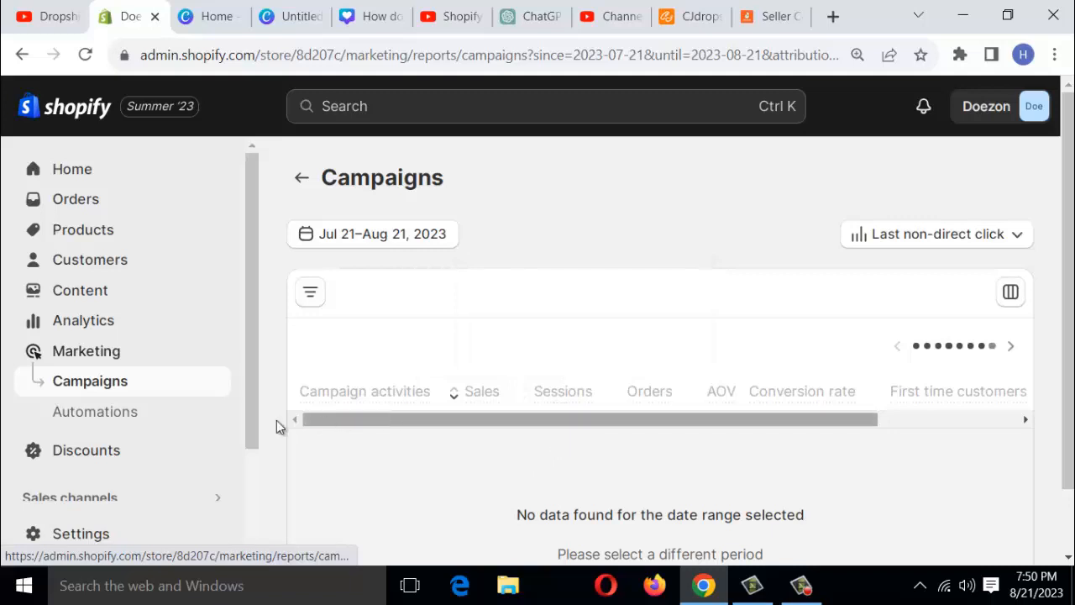
{"action": "left_click", "coordinate": [126, 413]}
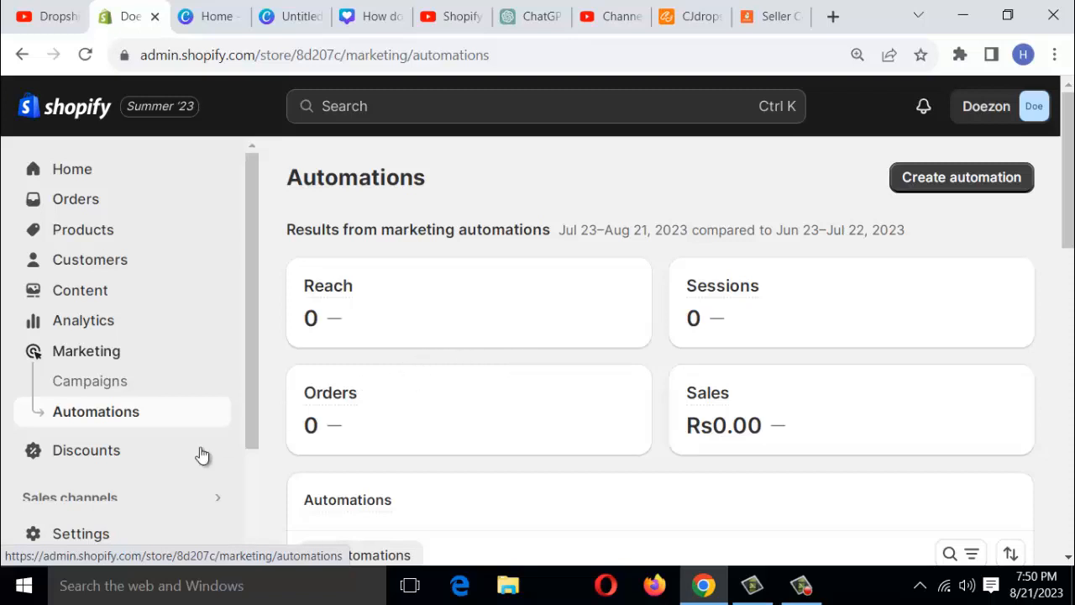
- View the Discounts section and the list of installed and recommended sales channels, closing the list when done
{"action": "left_click", "coordinate": [87, 454]}
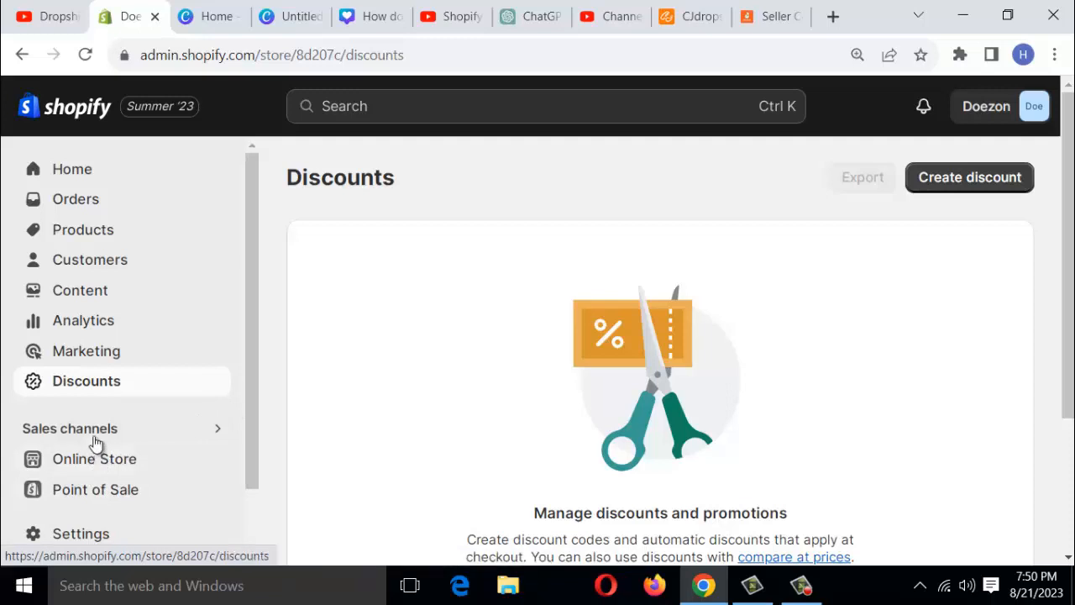
{"action": "left_click", "coordinate": [143, 429]}
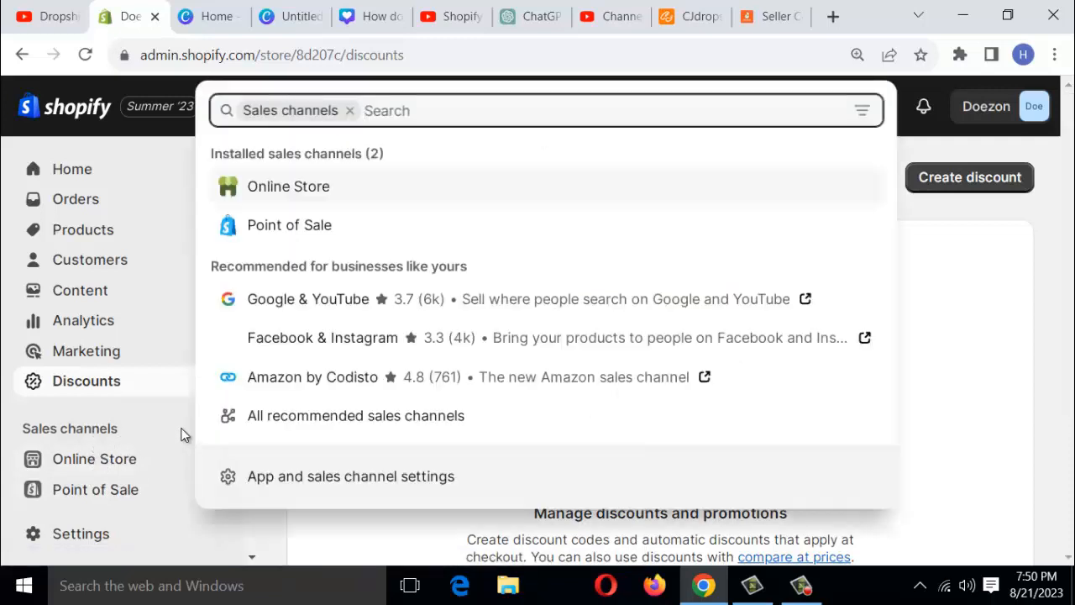
{"action": "left_click", "coordinate": [113, 468]}
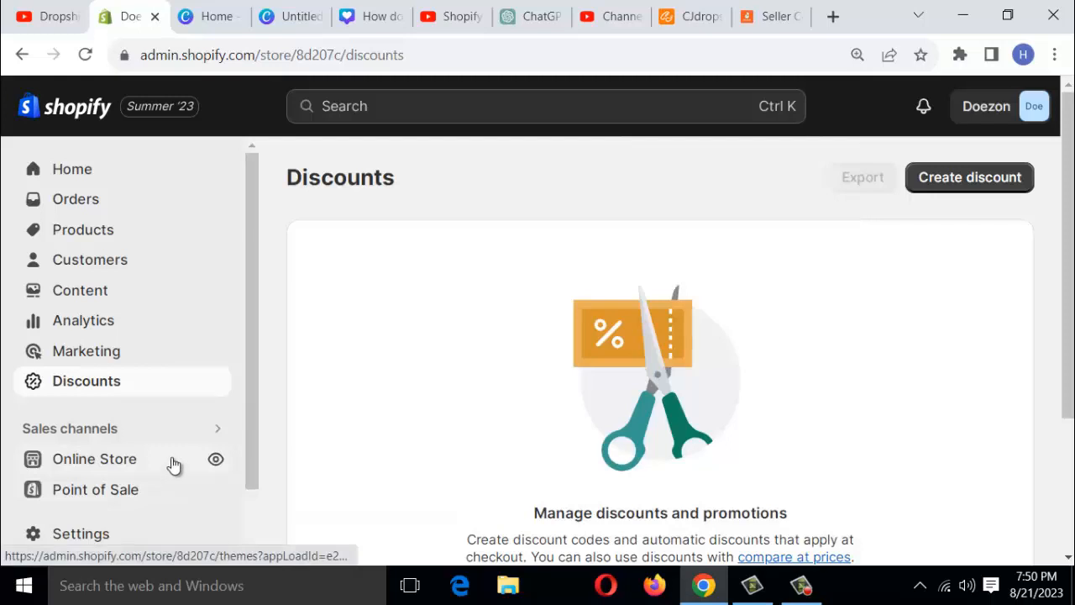
- Open the Online Store themes and examine the current Dawn theme with its additional actions
{"action": "left_click", "coordinate": [119, 468]}
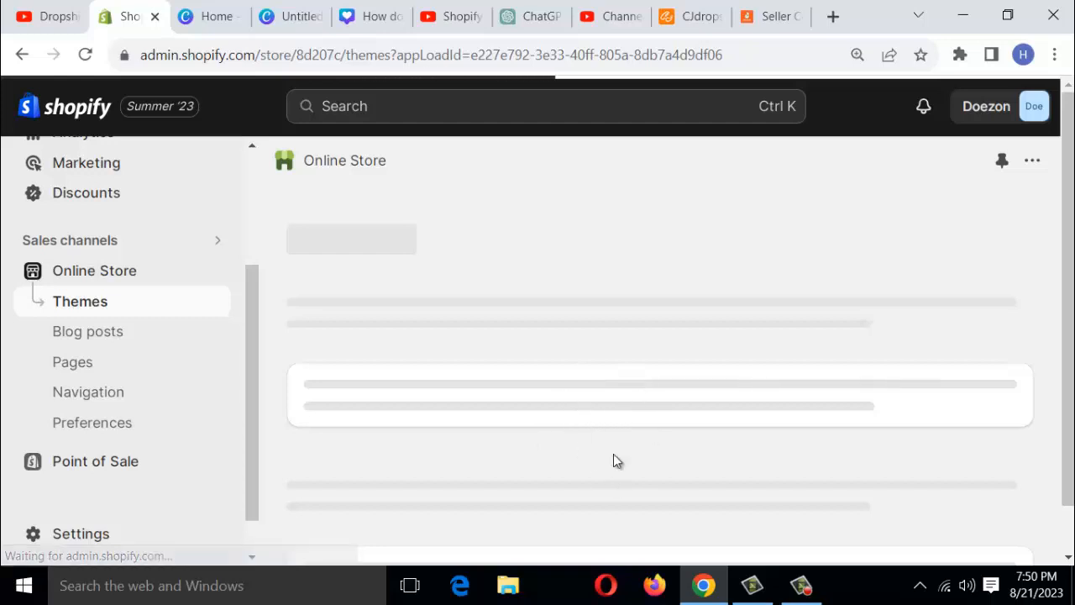
{"action": "scroll", "coordinate": [578, 383], "scroll_direction": "down", "scroll_amount": 2}
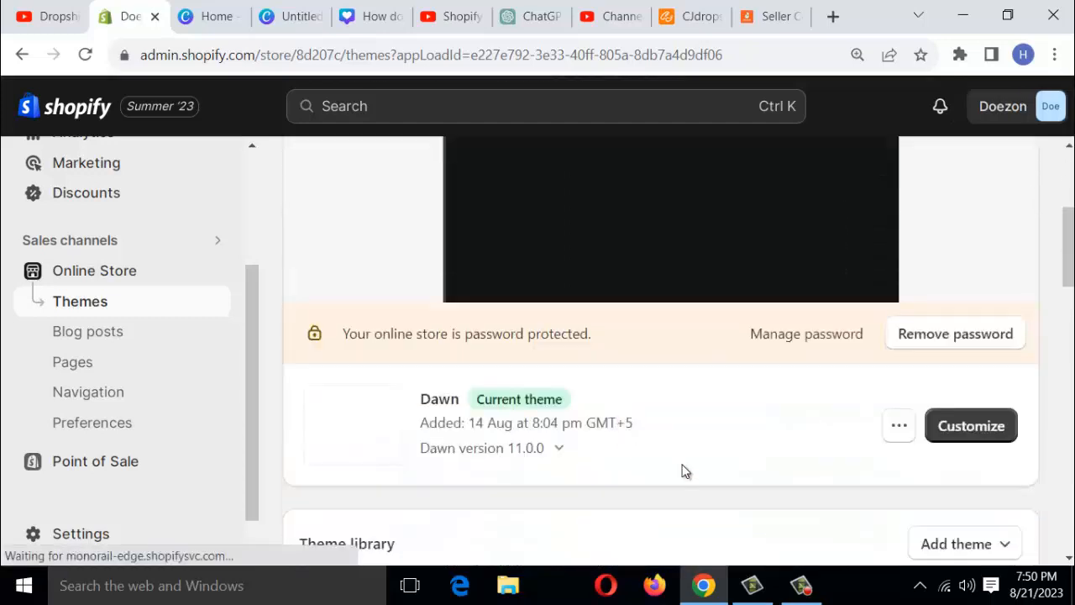
{"action": "scroll", "coordinate": [865, 452], "scroll_direction": "up", "scroll_amount": 3}
{"action": "scroll", "coordinate": [773, 380], "scroll_direction": "down", "scroll_amount": 4}
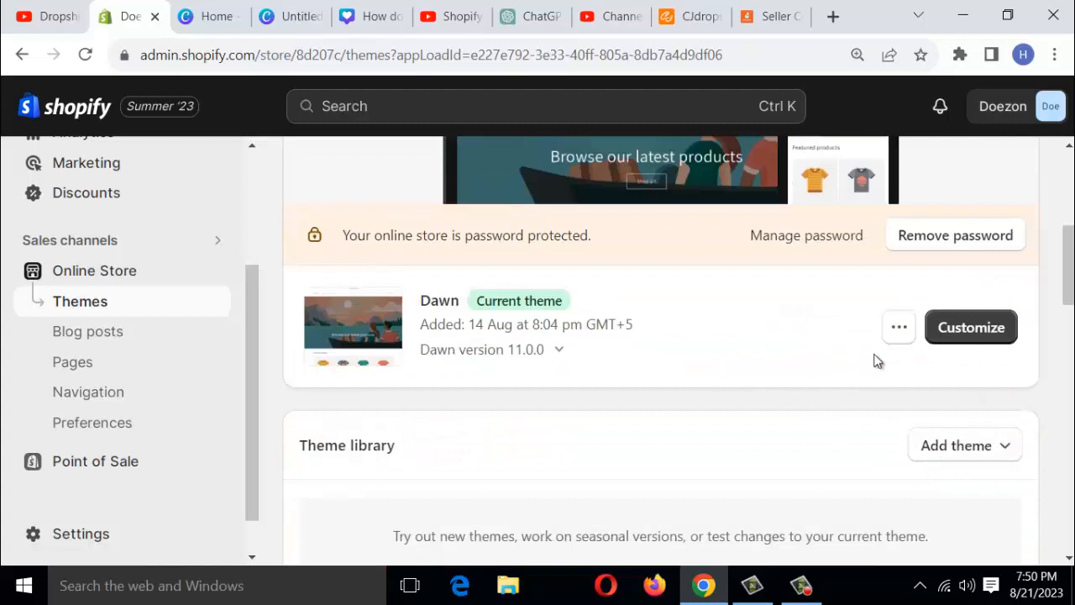
{"action": "left_click", "coordinate": [902, 332]}
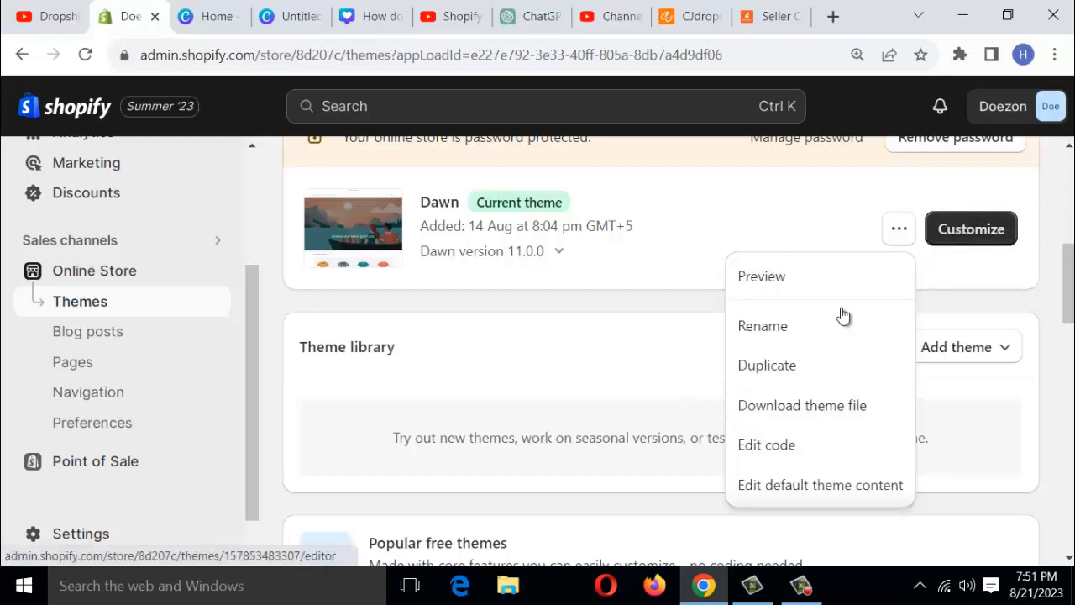
- Browse the popular free themes offered for the store, down to the option to explore more themes
{"action": "scroll", "coordinate": [606, 340], "scroll_direction": "down", "scroll_amount": 8}
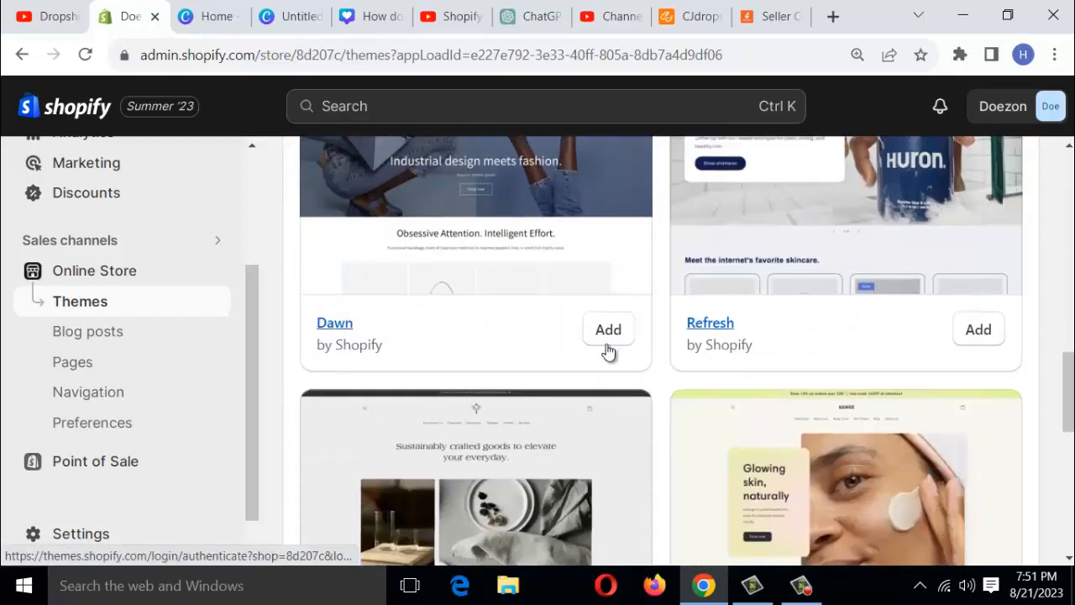
{"action": "scroll", "coordinate": [672, 364], "scroll_direction": "up", "scroll_amount": 3}
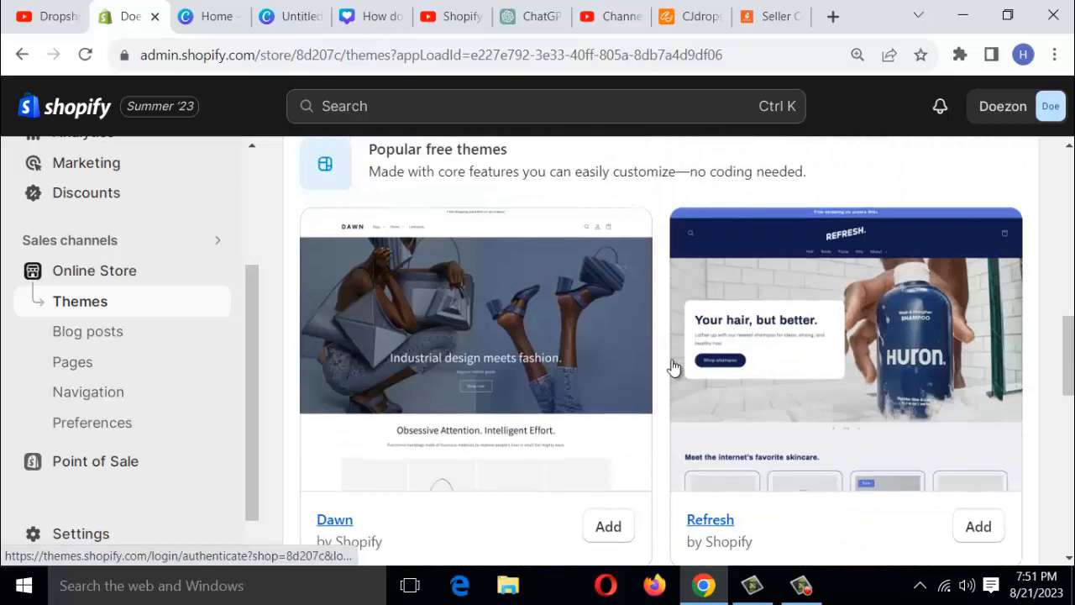
{"action": "scroll", "coordinate": [634, 364], "scroll_direction": "down", "scroll_amount": 2}
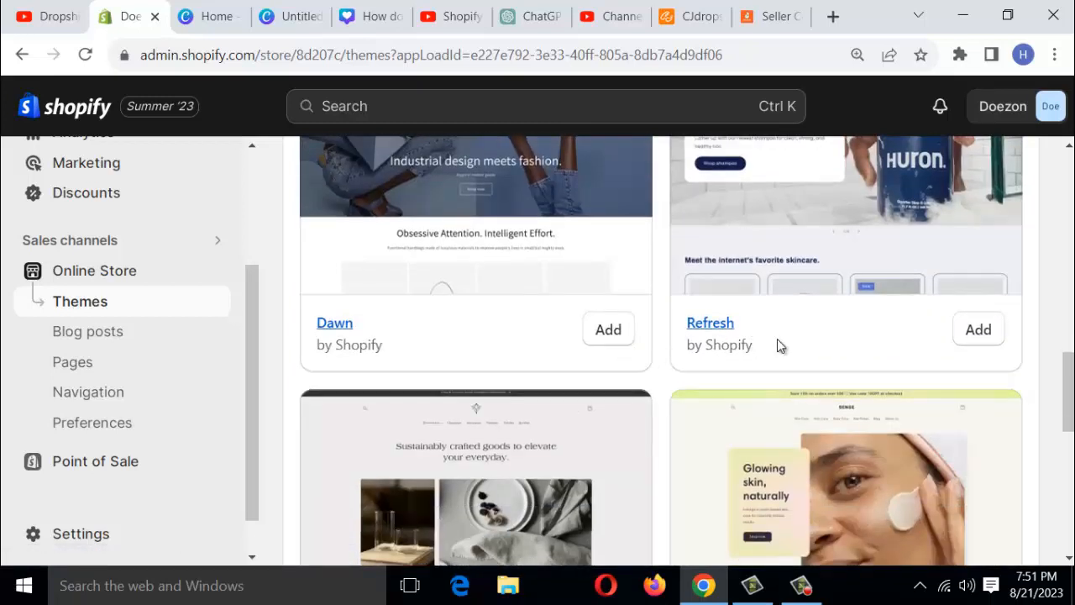
{"action": "scroll", "coordinate": [808, 367], "scroll_direction": "down", "scroll_amount": 3}
{"action": "scroll", "coordinate": [808, 367], "scroll_direction": "down", "scroll_amount": 2}
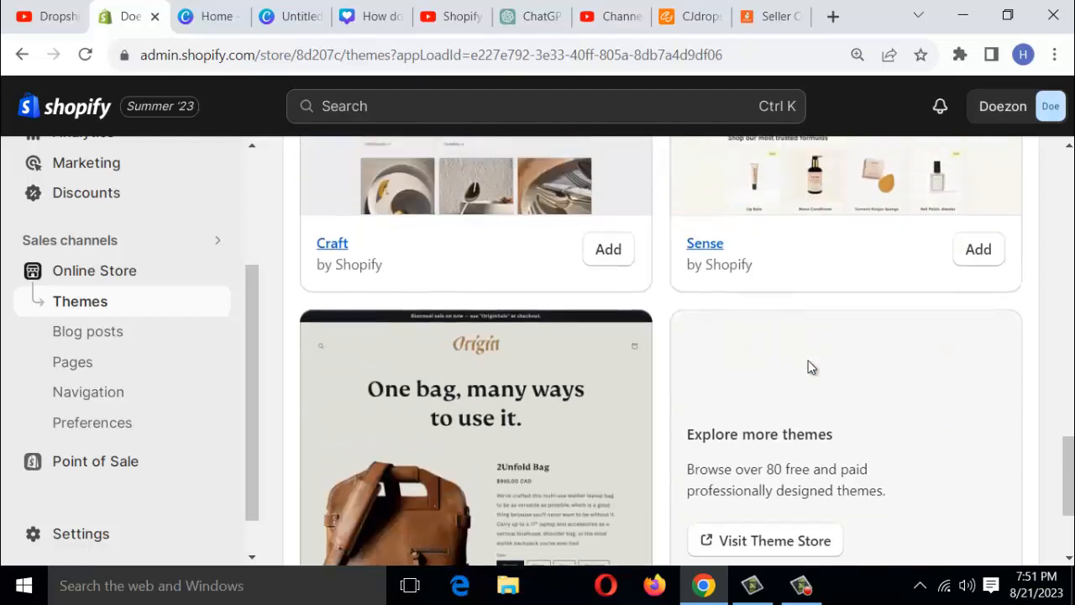
- Review the Themes page again, from the free themes and theme store option to the current Dawn theme and theme library
{"action": "scroll", "coordinate": [808, 367], "scroll_direction": "up", "scroll_amount": 9}
{"action": "scroll", "coordinate": [808, 367], "scroll_direction": "down", "scroll_amount": 6}
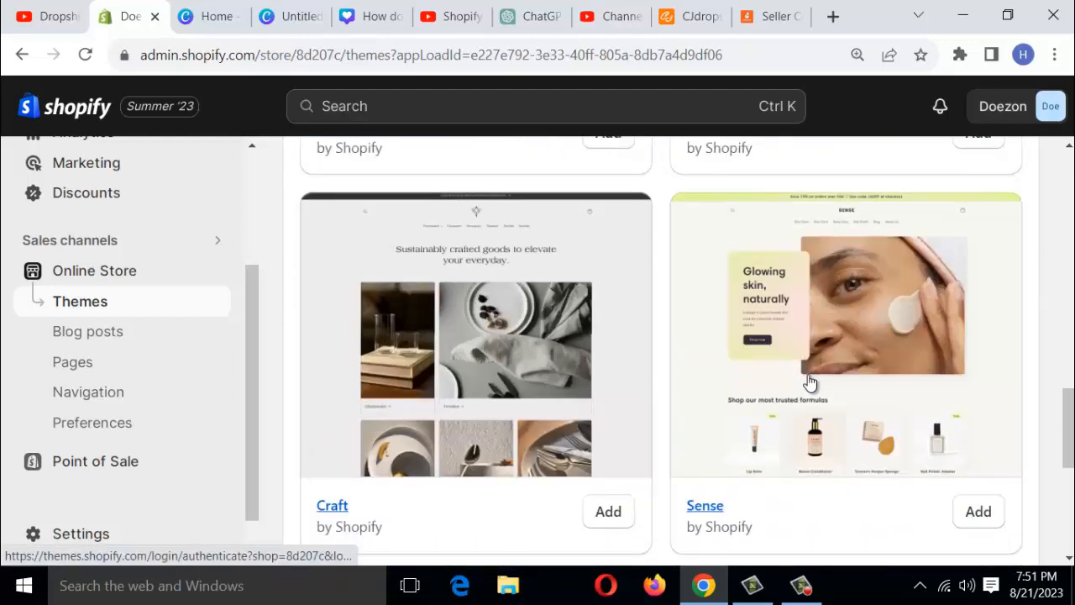
{"action": "scroll", "coordinate": [808, 383], "scroll_direction": "down", "scroll_amount": 3}
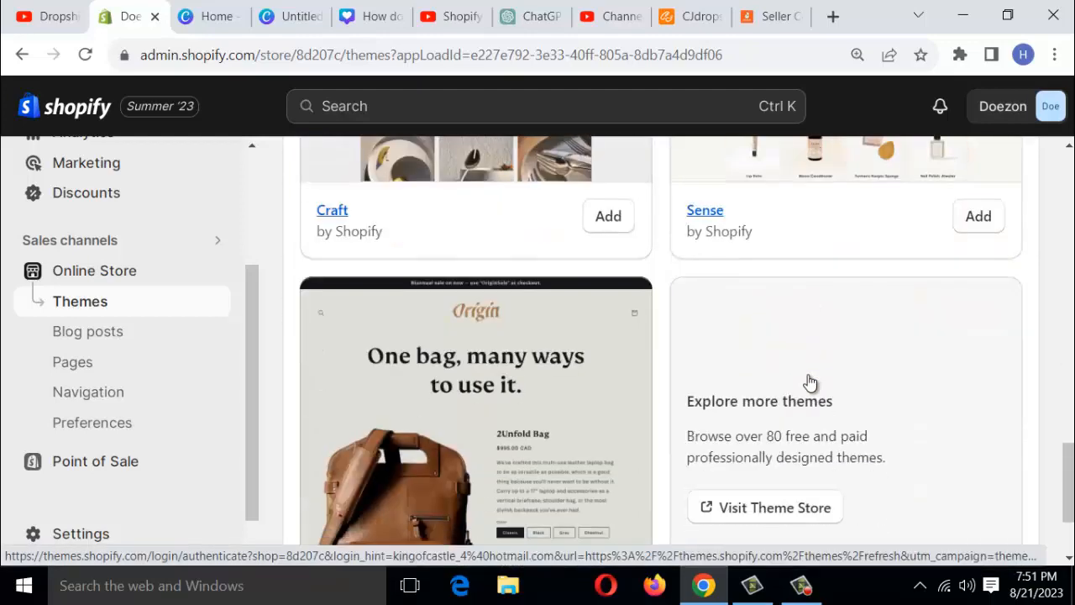
{"action": "scroll", "coordinate": [845, 353], "scroll_direction": "down", "scroll_amount": 2}
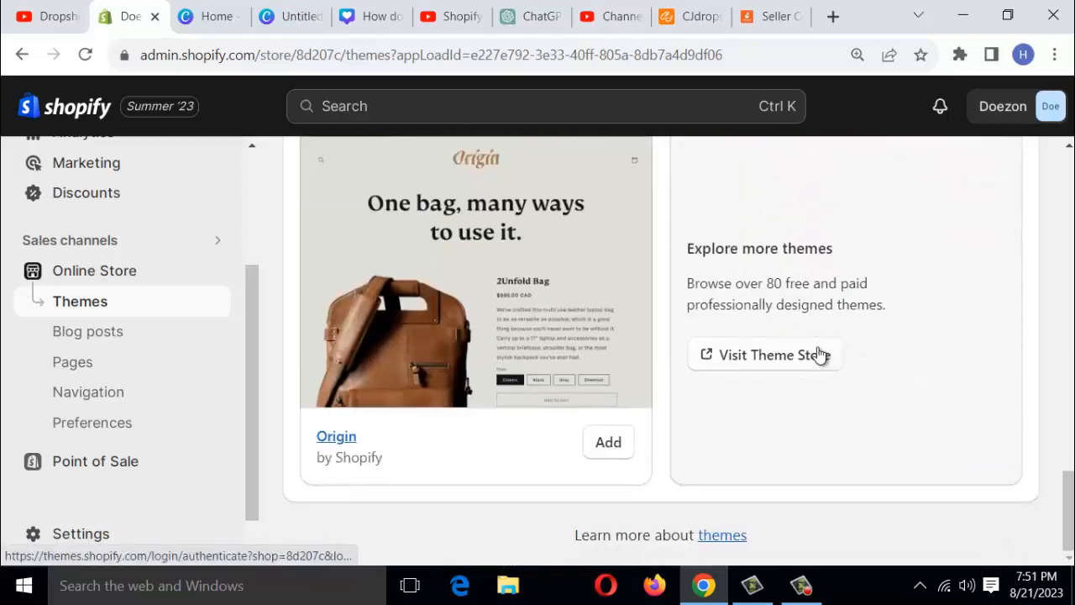
{"action": "scroll", "coordinate": [821, 356], "scroll_direction": "up", "scroll_amount": 10}
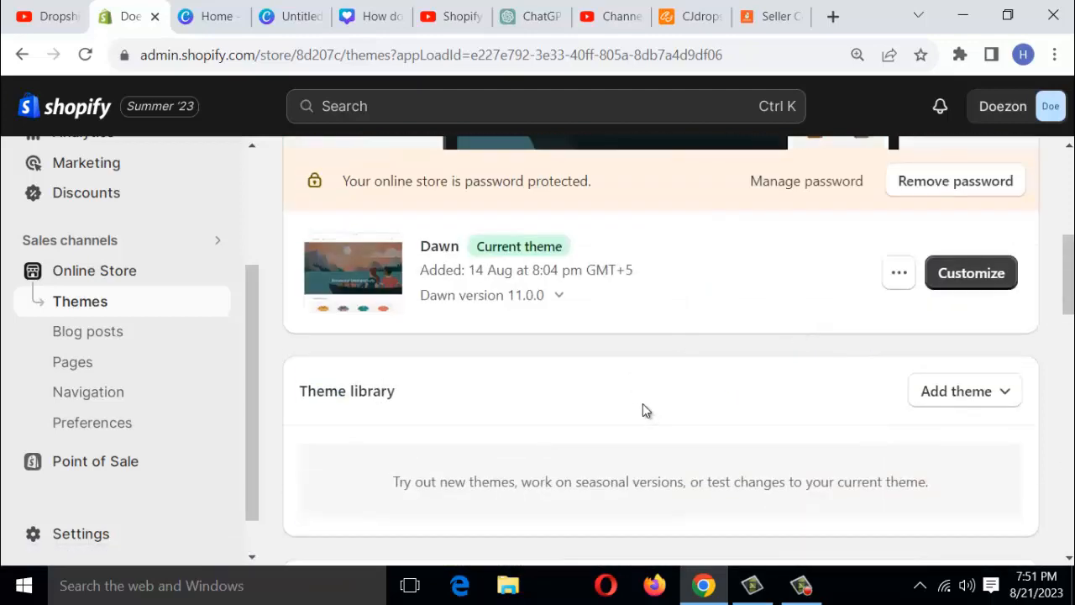
{"action": "scroll", "coordinate": [149, 464], "scroll_direction": "down", "scroll_amount": 1}
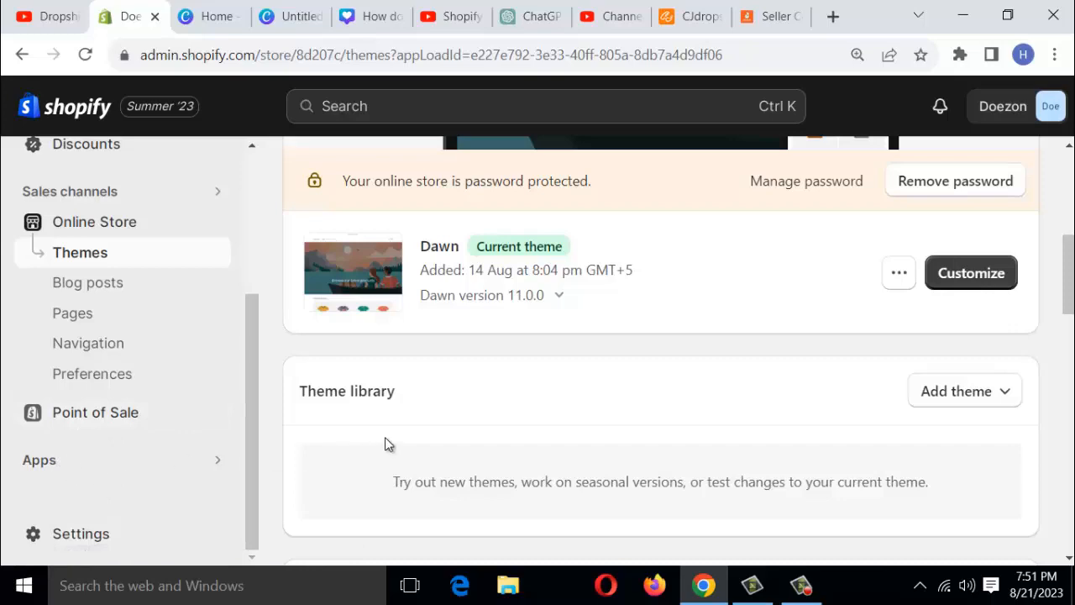
{"action": "scroll", "coordinate": [384, 442], "scroll_direction": "down", "scroll_amount": 7}
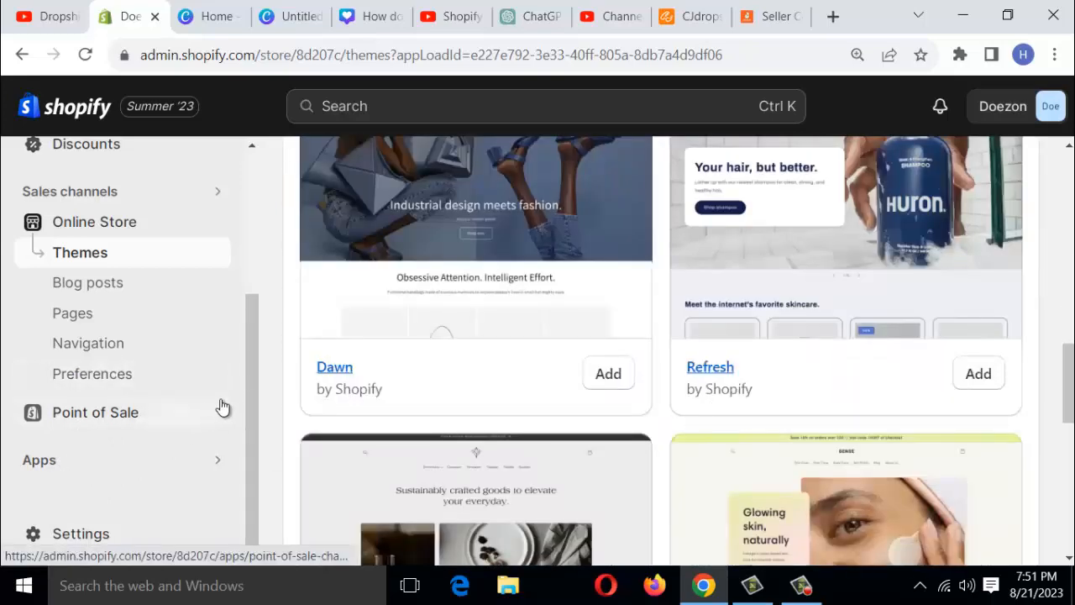
- View the Online Store's Blog posts section and examine its Pages section
{"action": "scroll", "coordinate": [220, 412], "scroll_direction": "up", "scroll_amount": 3}
{"action": "left_click", "coordinate": [221, 454]}
{"action": "scroll", "coordinate": [223, 403], "scroll_direction": "down", "scroll_amount": 3}
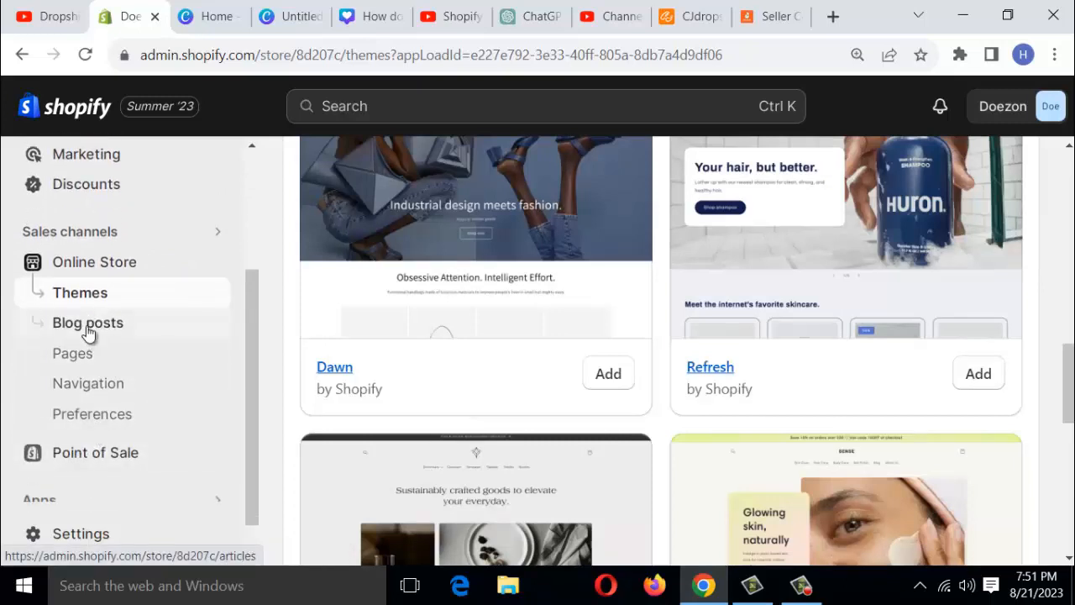
{"action": "left_click", "coordinate": [86, 328]}
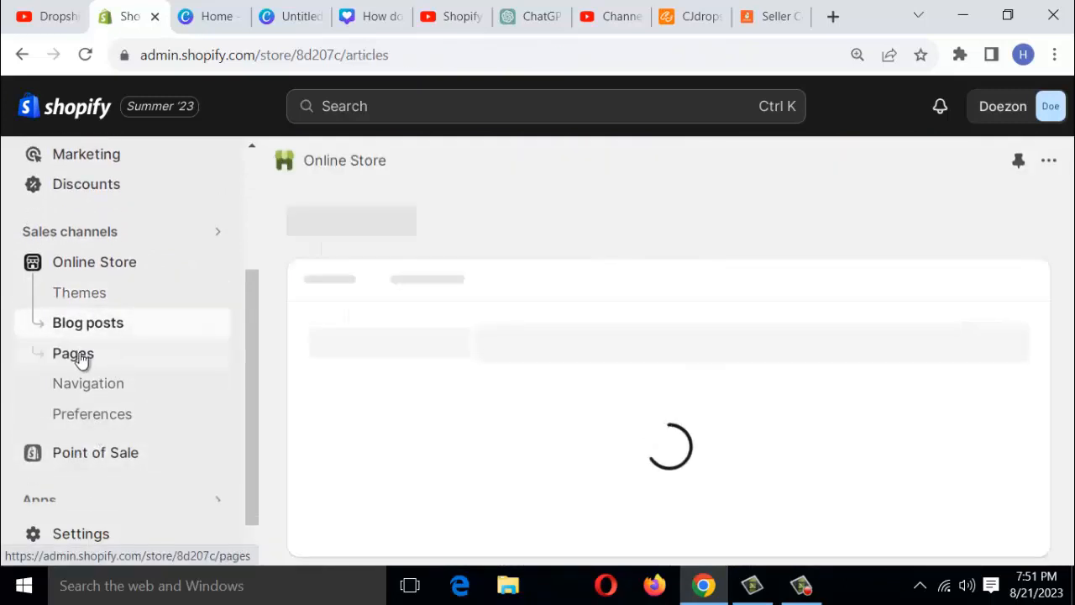
{"action": "left_click", "coordinate": [80, 354]}
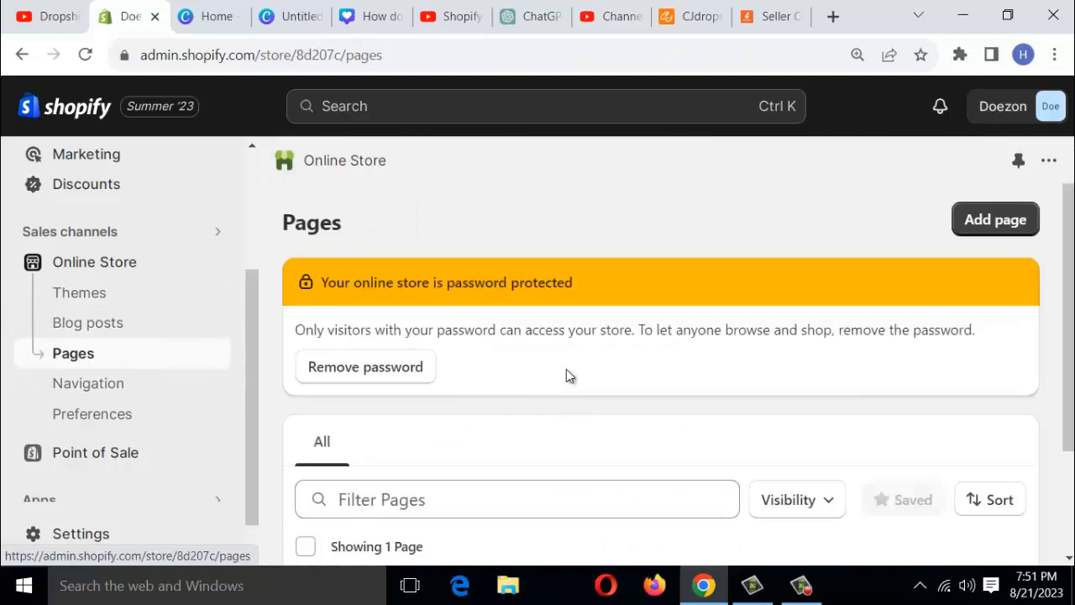
{"action": "scroll", "coordinate": [521, 384], "scroll_direction": "down", "scroll_amount": 2}
{"action": "scroll", "coordinate": [519, 384], "scroll_direction": "up", "scroll_amount": 2}
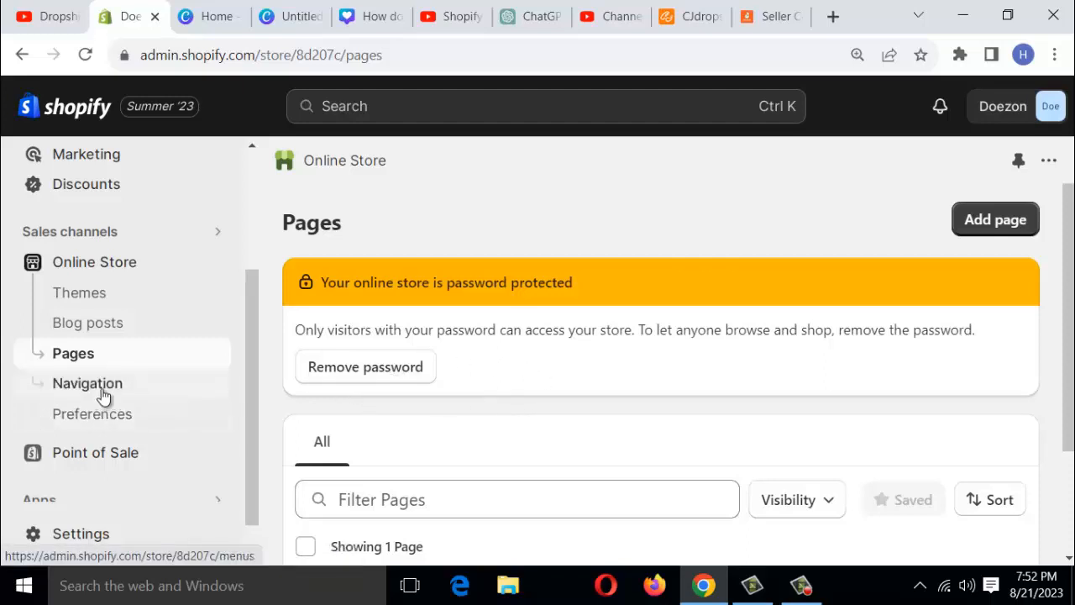
- Examine the Navigation section with its menus and search filters, including the blank form for adding a menu
{"action": "left_click", "coordinate": [140, 397]}
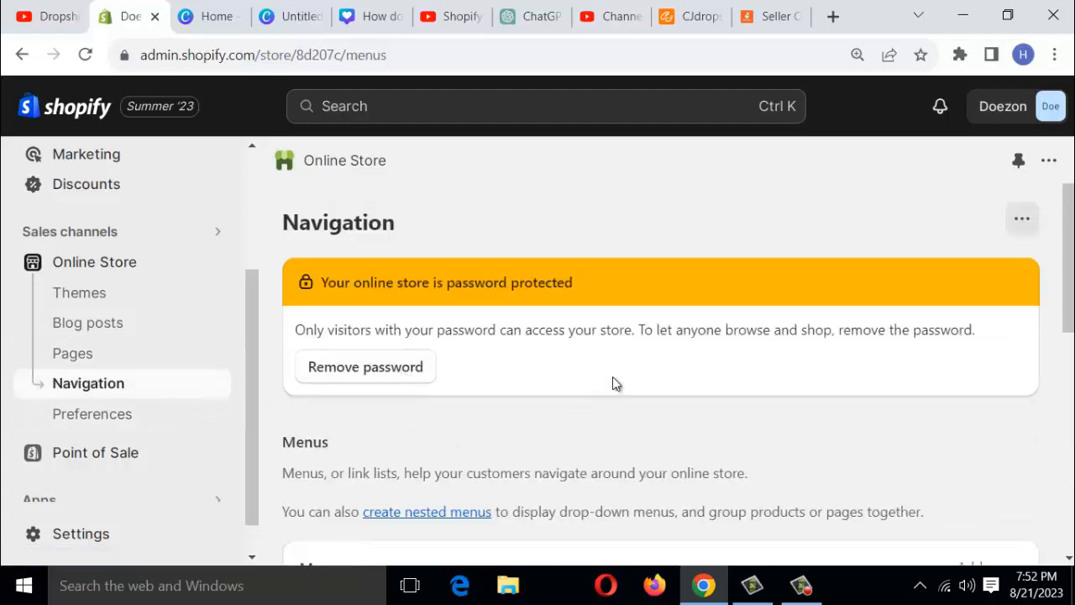
{"action": "scroll", "coordinate": [902, 386], "scroll_direction": "down", "scroll_amount": 2}
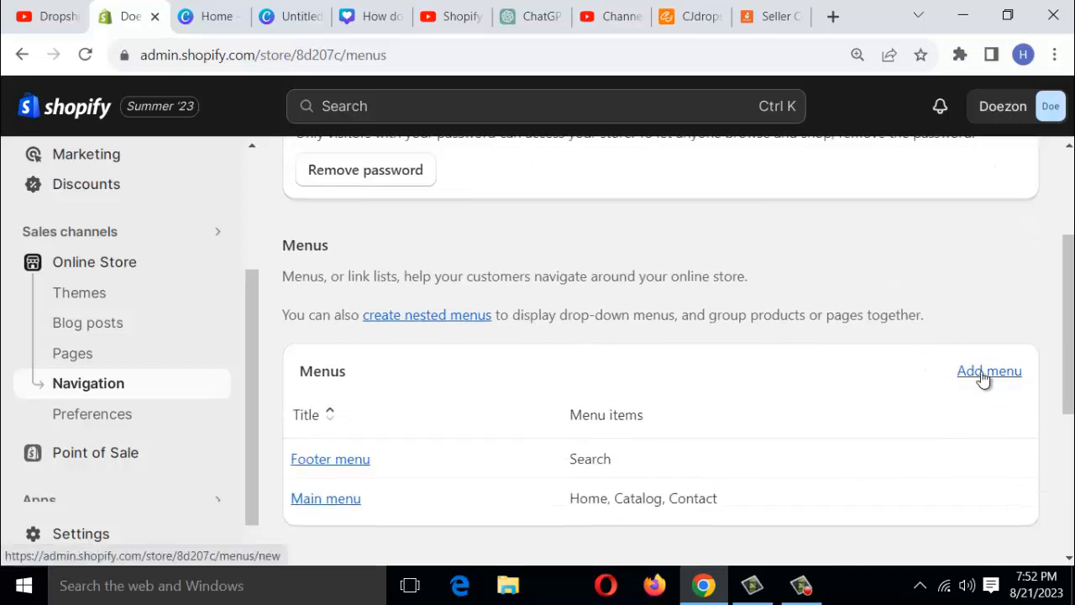
{"action": "left_click", "coordinate": [986, 377]}
{"action": "scroll", "coordinate": [698, 396], "scroll_direction": "down", "scroll_amount": 2}
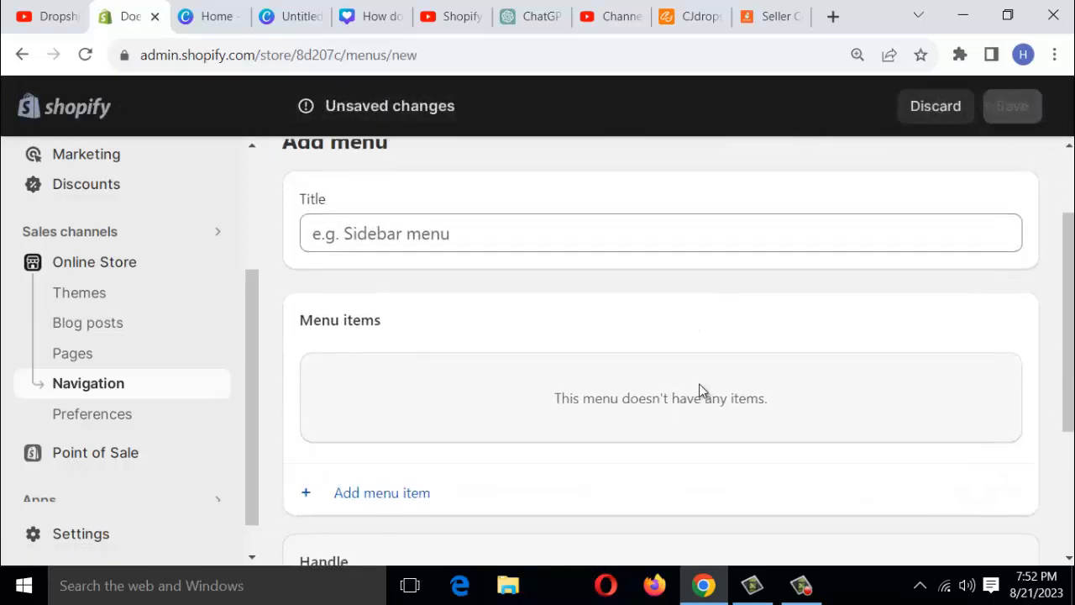
{"action": "scroll", "coordinate": [646, 367], "scroll_direction": "up", "scroll_amount": 2}
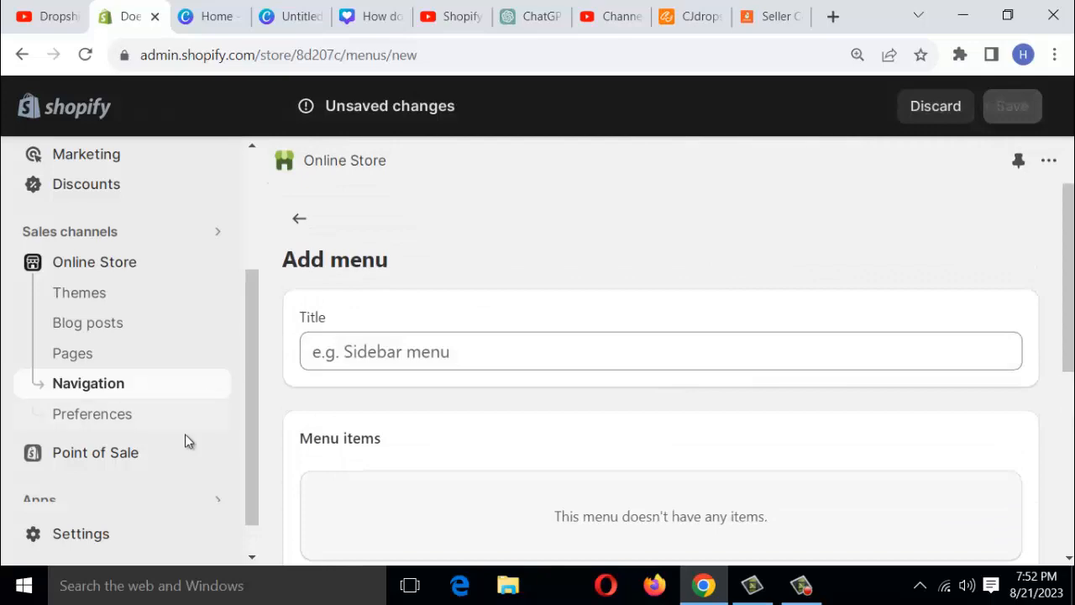
{"action": "left_click", "coordinate": [124, 395]}
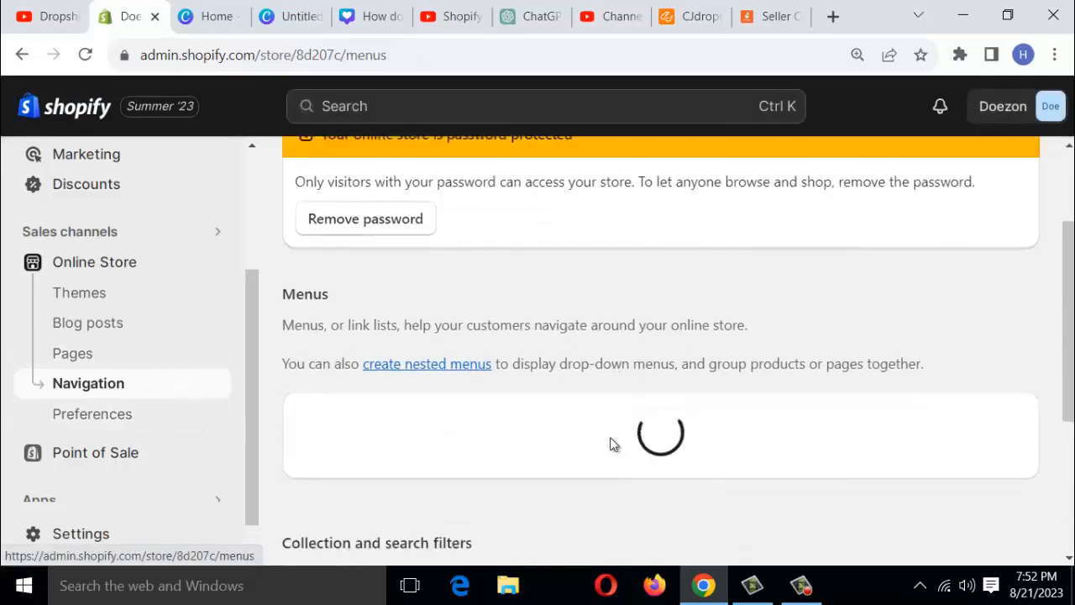
{"action": "scroll", "coordinate": [606, 440], "scroll_direction": "down", "scroll_amount": 3}
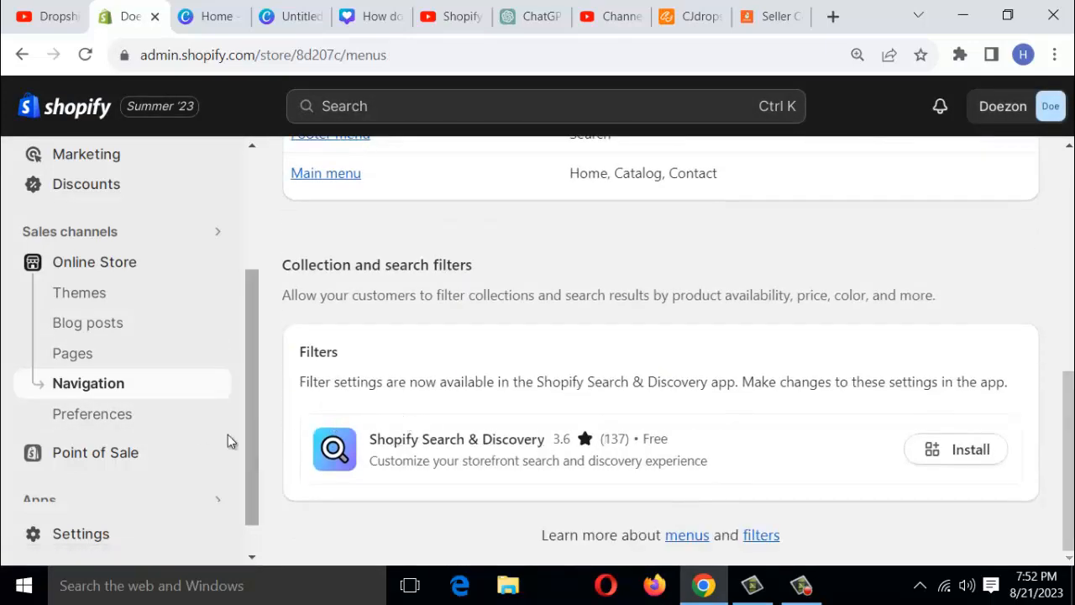
- View the Online Store Preferences and the Point of Sale channel
{"action": "left_click", "coordinate": [129, 422]}
{"action": "left_click", "coordinate": [106, 449]}
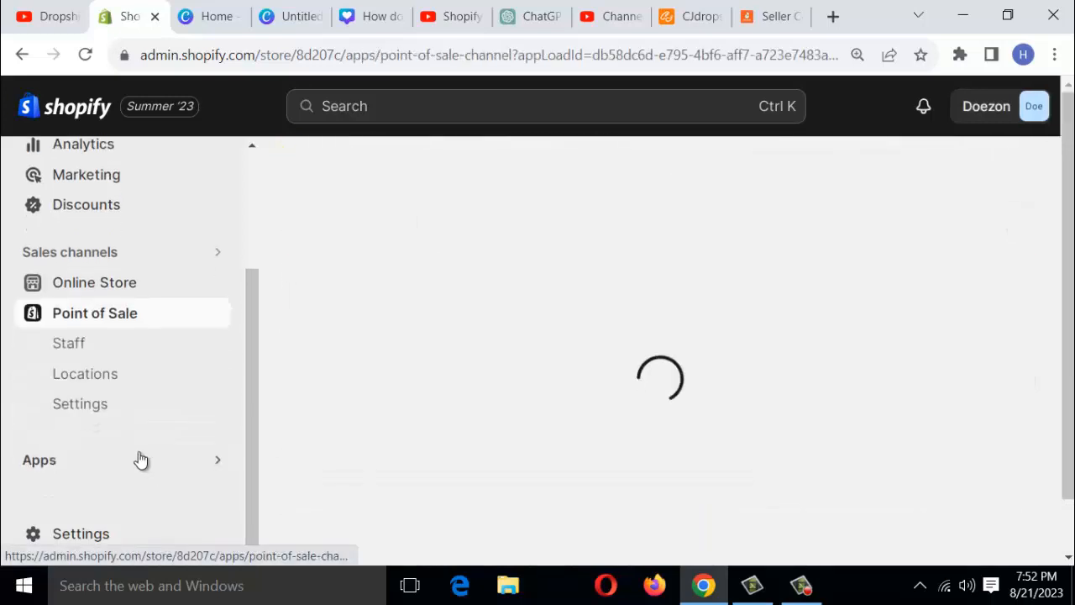
{"action": "left_click", "coordinate": [145, 318]}
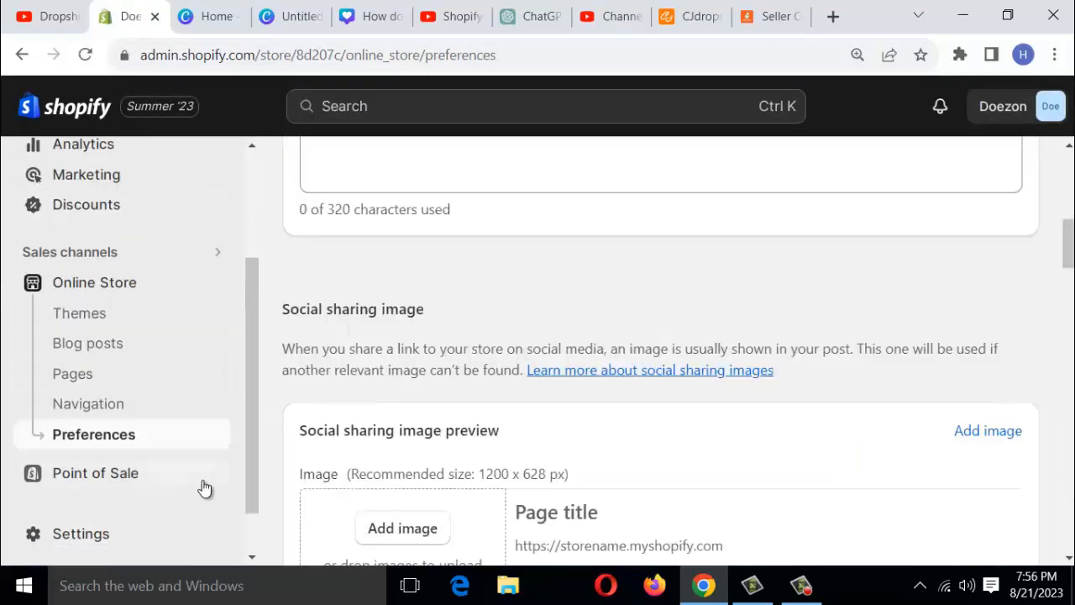
- Open the store settings and examine the store details, including billing information, store currency, time zone and units
{"action": "left_click", "coordinate": [75, 534]}
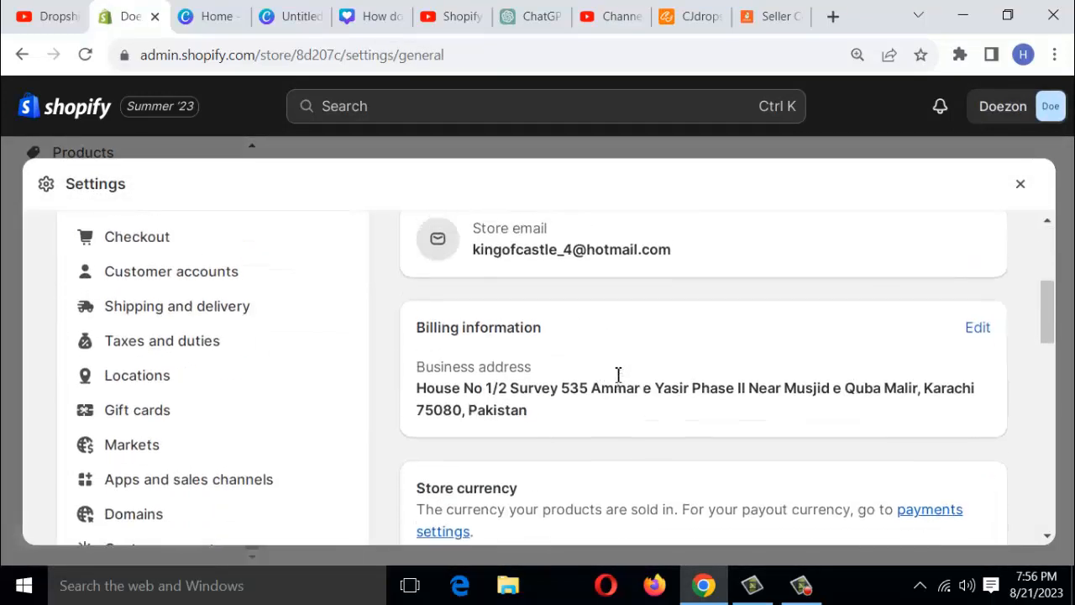
{"action": "scroll", "coordinate": [576, 402], "scroll_direction": "down", "scroll_amount": 2}
{"action": "scroll", "coordinate": [576, 412], "scroll_direction": "down", "scroll_amount": 3}
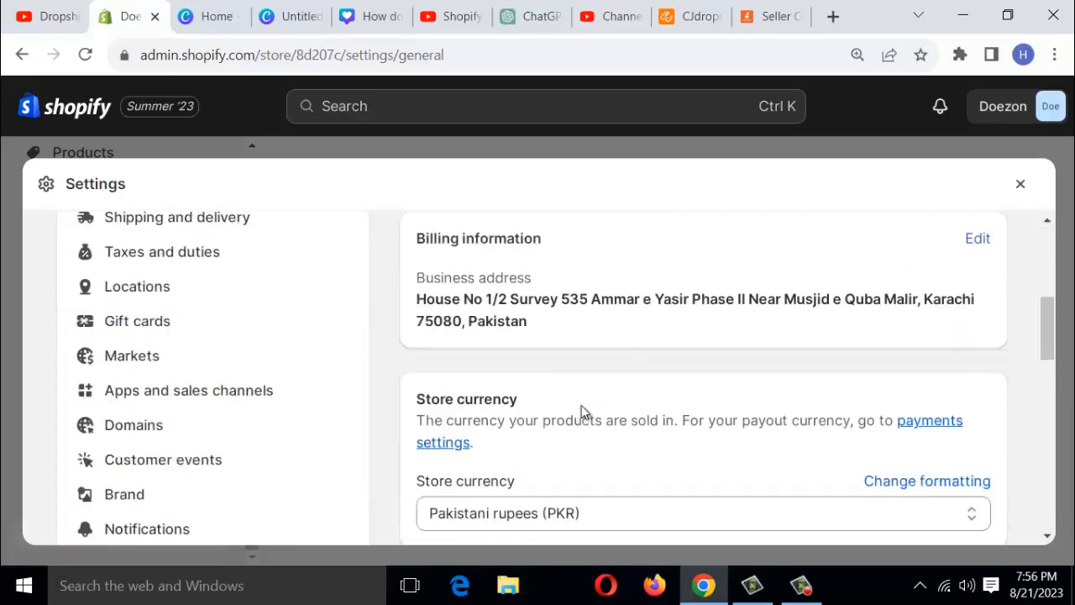
{"action": "scroll", "coordinate": [580, 406], "scroll_direction": "down", "scroll_amount": 2}
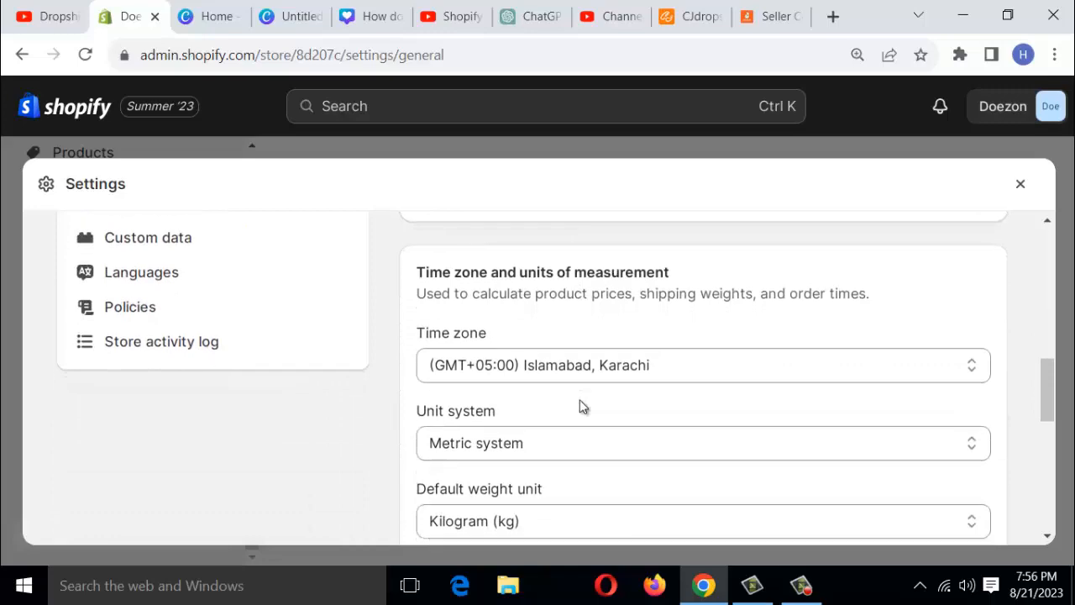
{"action": "scroll", "coordinate": [579, 406], "scroll_direction": "down", "scroll_amount": 1}
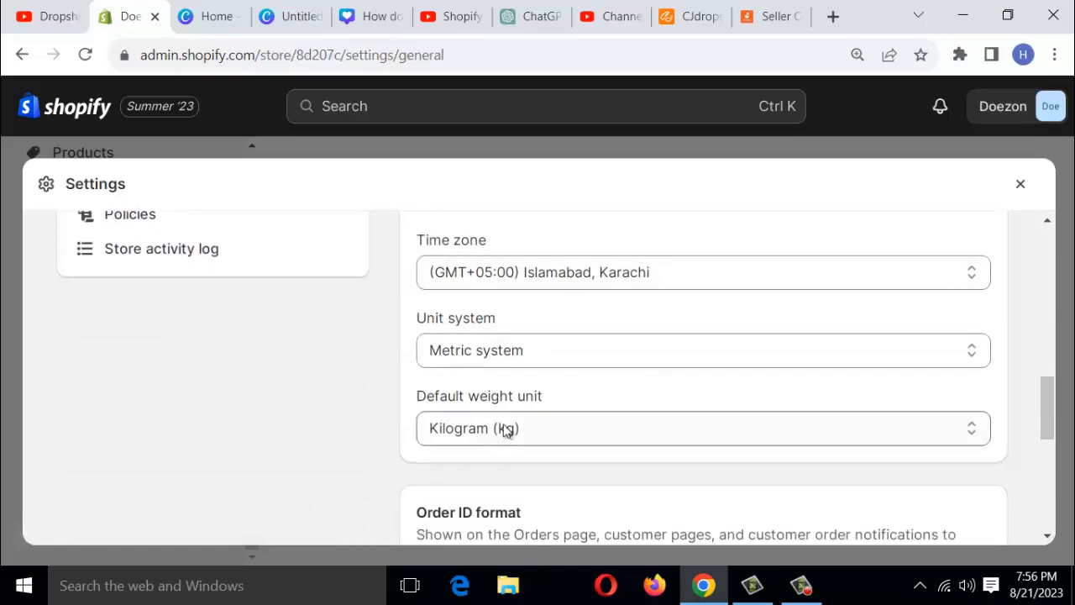
{"action": "scroll", "coordinate": [504, 428], "scroll_direction": "down", "scroll_amount": 2}
- Examine the Plan settings with the plan's price, included features, billing cycle and payment method
{"action": "scroll", "coordinate": [152, 352], "scroll_direction": "up", "scroll_amount": 6}
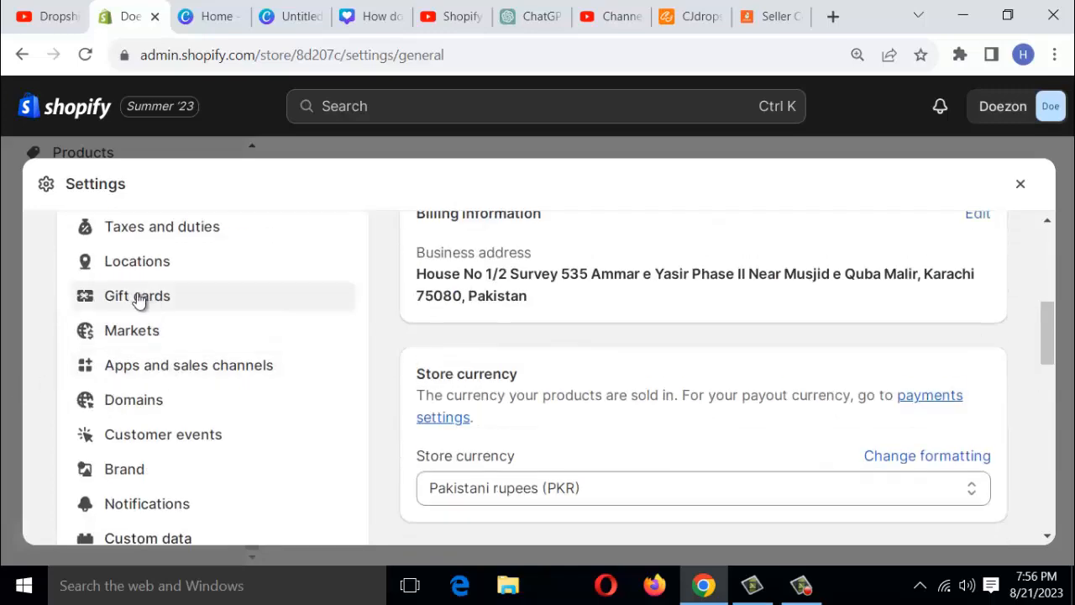
{"action": "scroll", "coordinate": [134, 300], "scroll_direction": "up", "scroll_amount": 5}
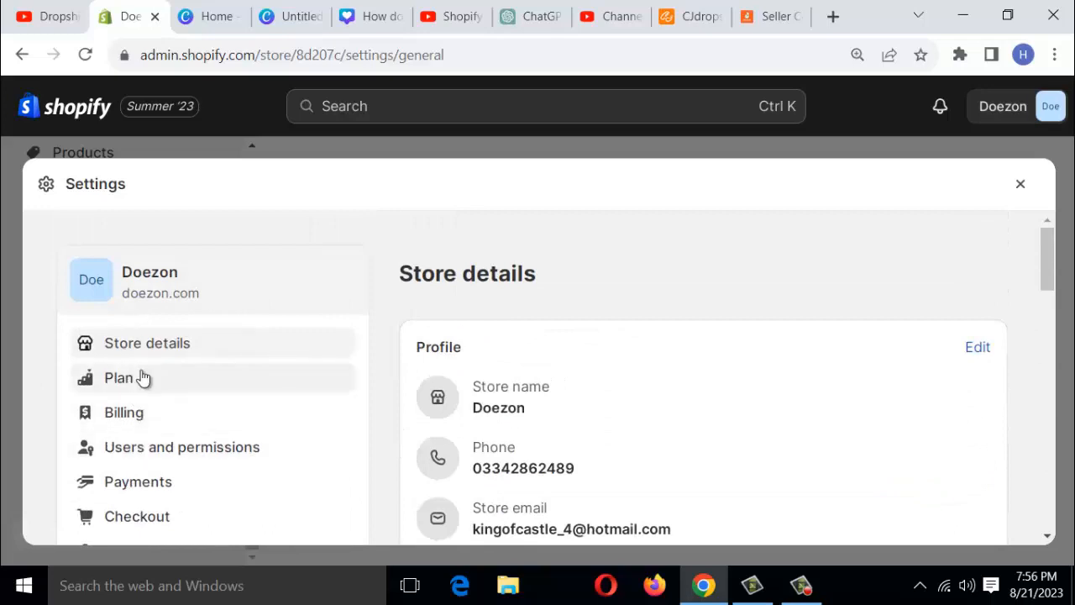
{"action": "left_click", "coordinate": [160, 378]}
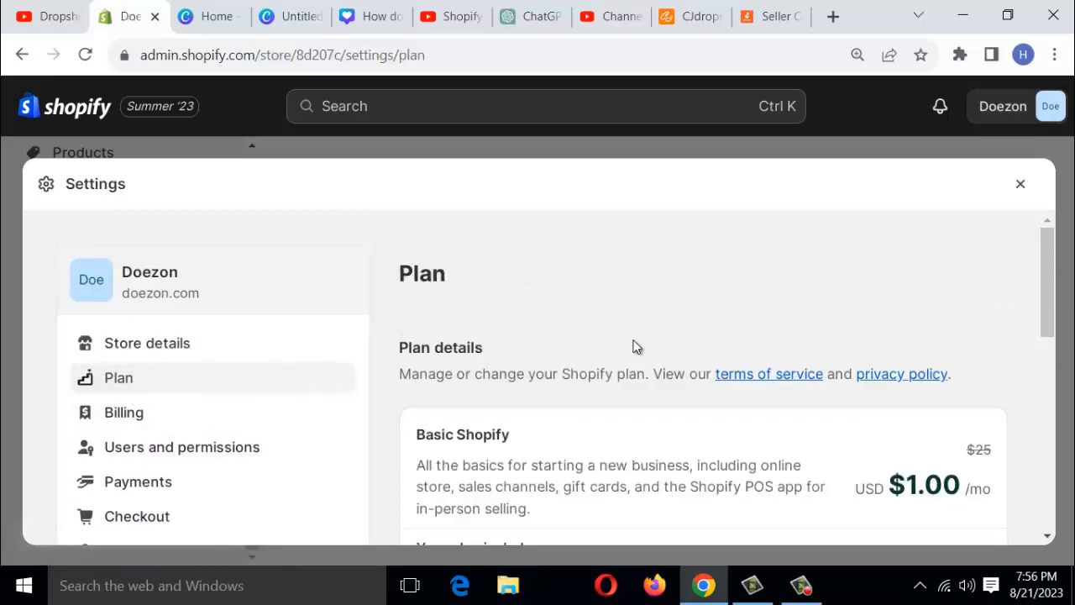
{"action": "scroll", "coordinate": [607, 372], "scroll_direction": "down", "scroll_amount": 1}
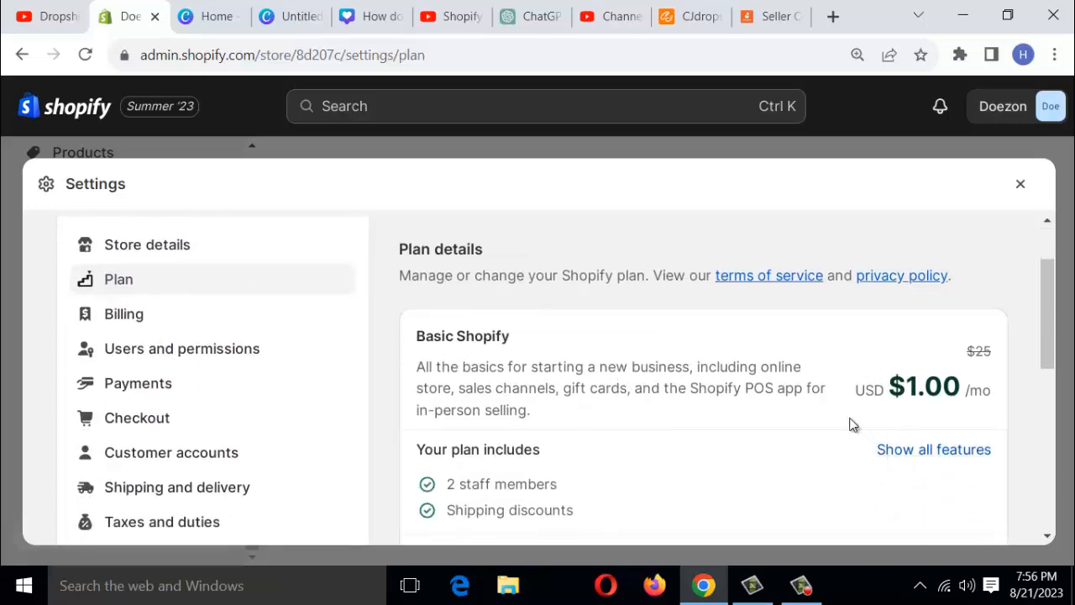
{"action": "scroll", "coordinate": [676, 430], "scroll_direction": "down", "scroll_amount": 2}
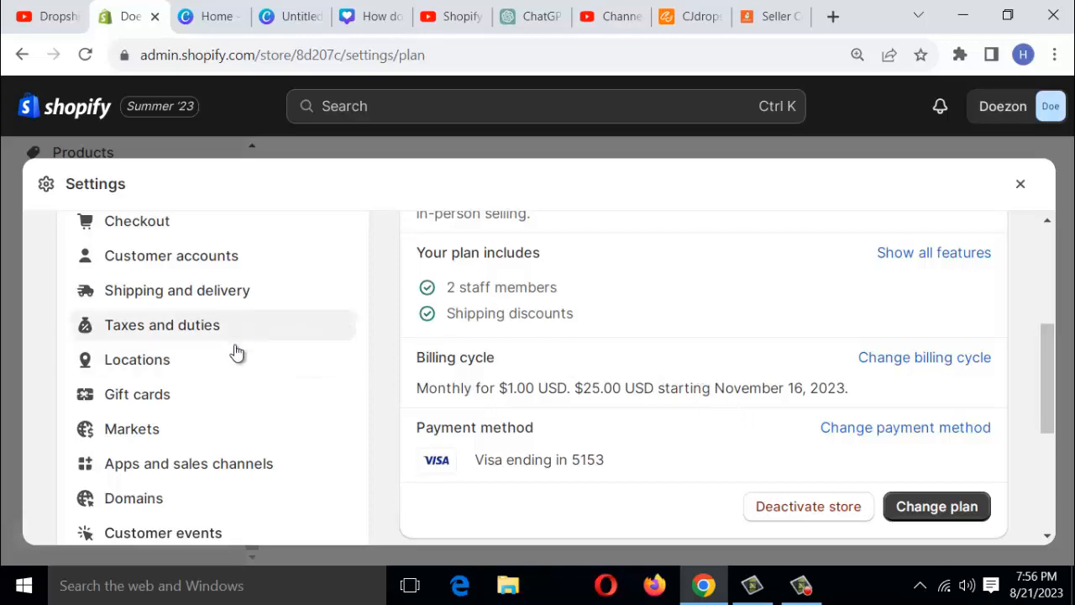
- Open the Billing settings and examine the payment methods and billing currency
{"action": "scroll", "coordinate": [255, 394], "scroll_direction": "up", "scroll_amount": 4}
{"action": "scroll", "coordinate": [248, 390], "scroll_direction": "down", "scroll_amount": 1}
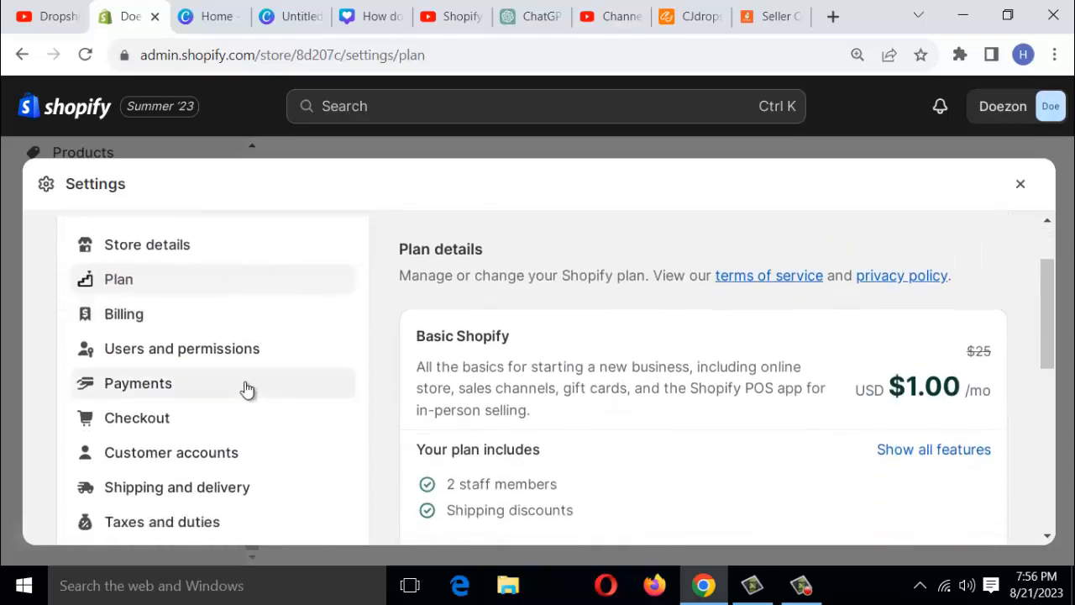
{"action": "left_click", "coordinate": [124, 315]}
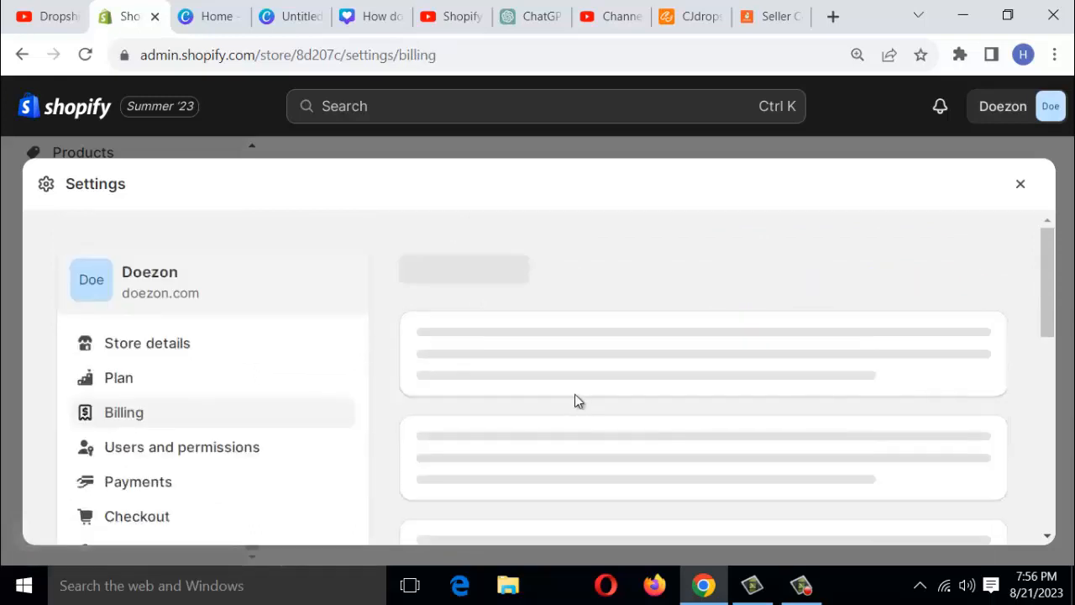
{"action": "scroll", "coordinate": [618, 382], "scroll_direction": "down", "scroll_amount": 1}
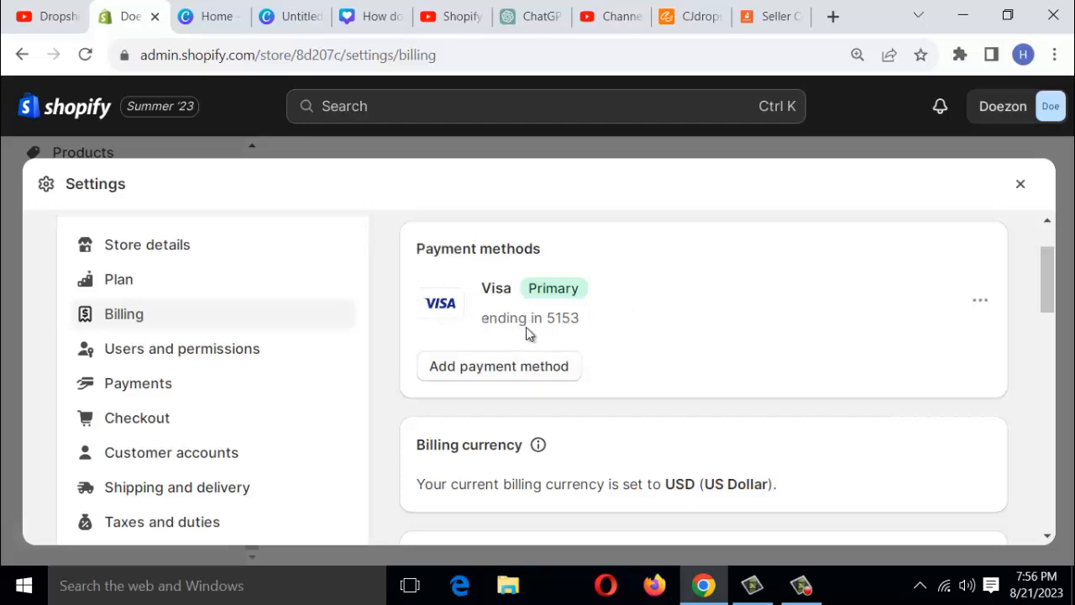
{"action": "scroll", "coordinate": [538, 336], "scroll_direction": "up", "scroll_amount": 1}
{"action": "scroll", "coordinate": [554, 357], "scroll_direction": "down", "scroll_amount": 1}
{"action": "scroll", "coordinate": [538, 411], "scroll_direction": "down", "scroll_amount": 2}
{"action": "scroll", "coordinate": [569, 420], "scroll_direction": "up", "scroll_amount": 4}
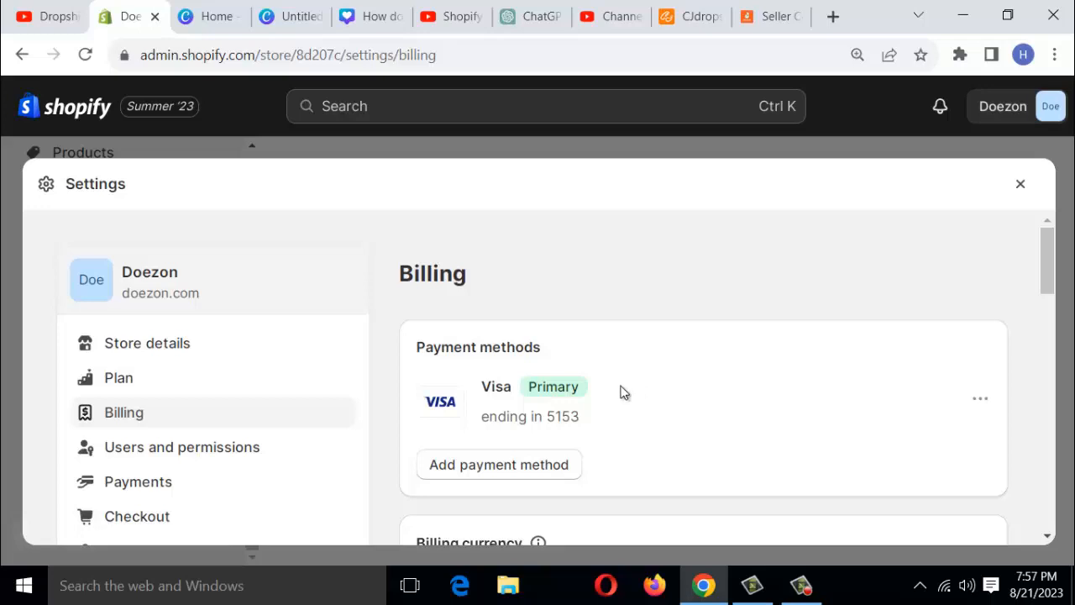
- Examine the subscriptions, upcoming charges and recent bills in the Billing settings, returning to the payment methods
{"action": "scroll", "coordinate": [522, 433], "scroll_direction": "down", "scroll_amount": 5}
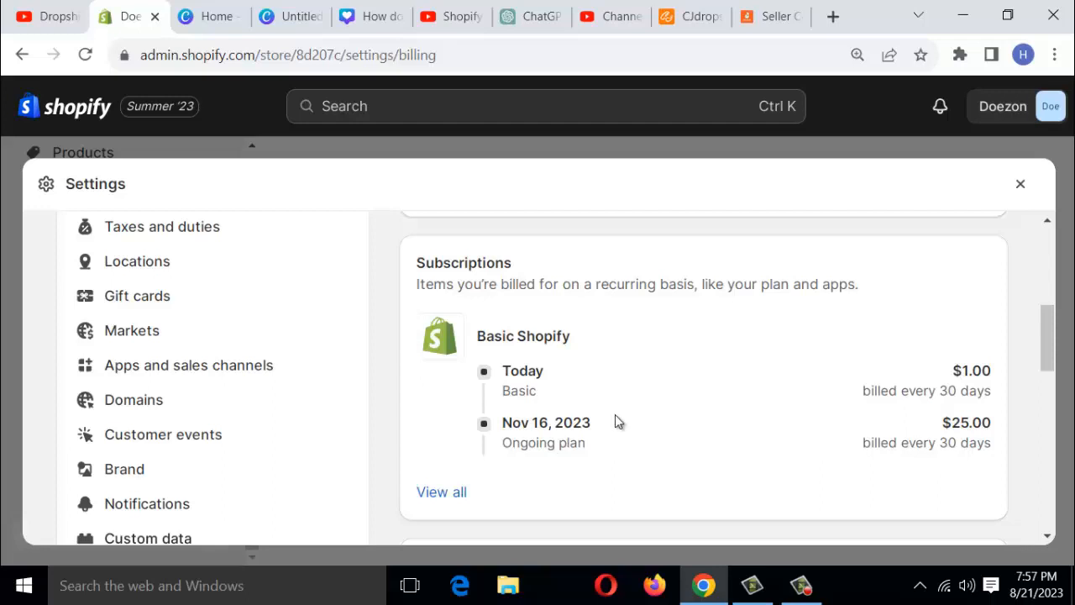
{"action": "scroll", "coordinate": [614, 414], "scroll_direction": "down", "scroll_amount": 3}
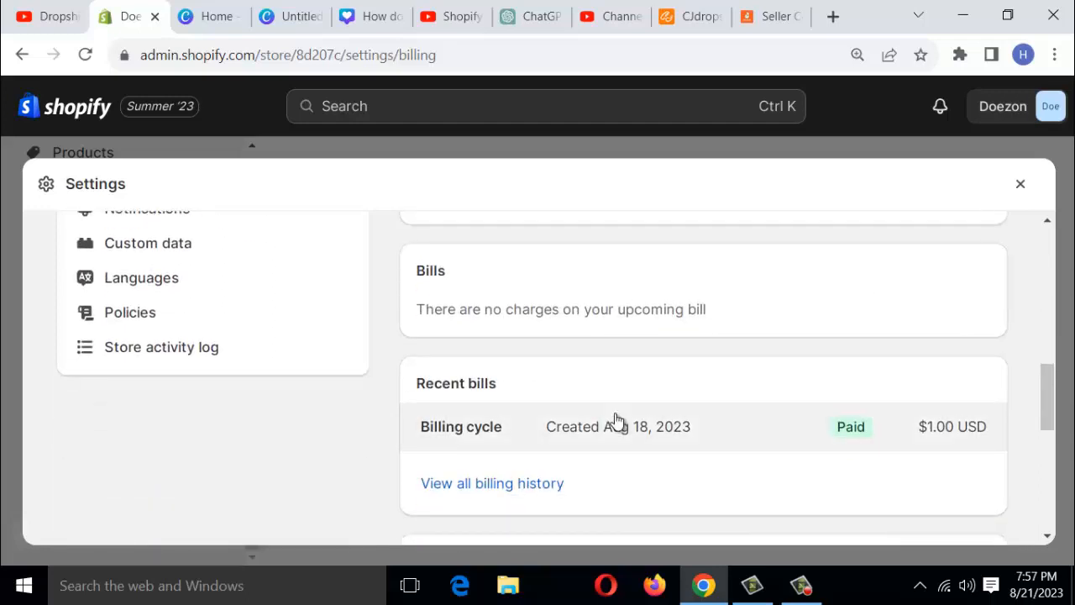
{"action": "scroll", "coordinate": [615, 420], "scroll_direction": "up", "scroll_amount": 3}
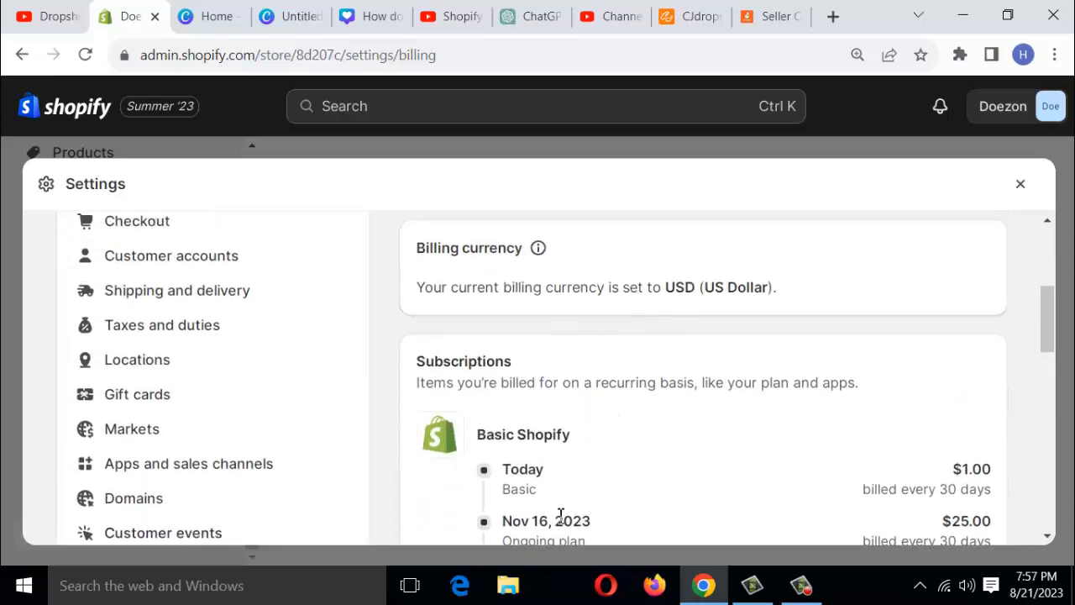
{"action": "scroll", "coordinate": [564, 435], "scroll_direction": "down", "scroll_amount": 4}
{"action": "scroll", "coordinate": [564, 437], "scroll_direction": "up", "scroll_amount": 7}
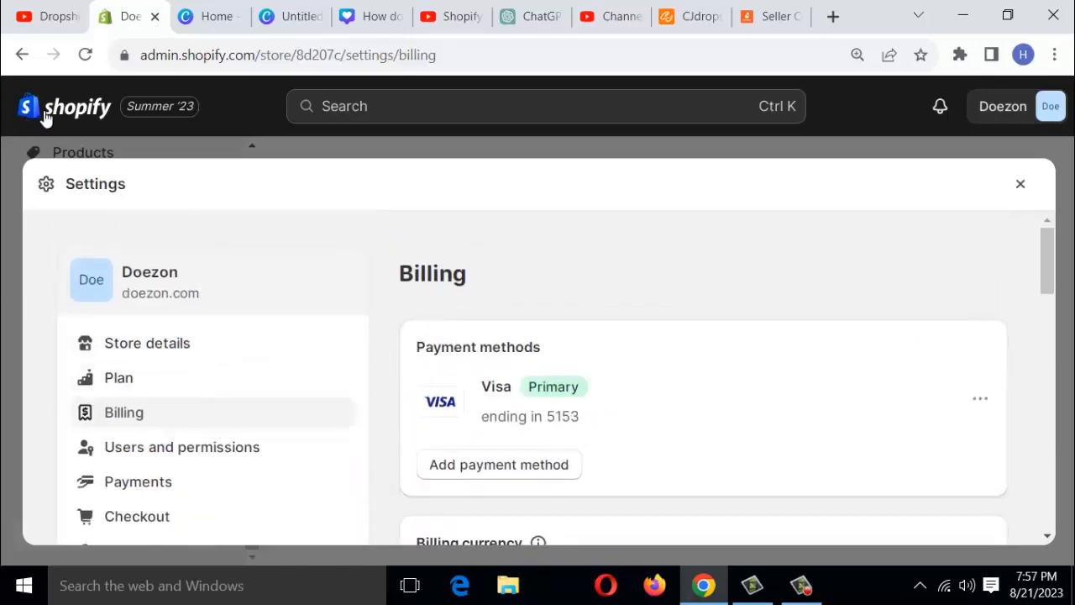
- Review the Billing settings again, covering the billing currency, Basic Shopify subscription, upcoming bill and recent bills
{"action": "scroll", "coordinate": [257, 408], "scroll_direction": "down", "scroll_amount": 5}
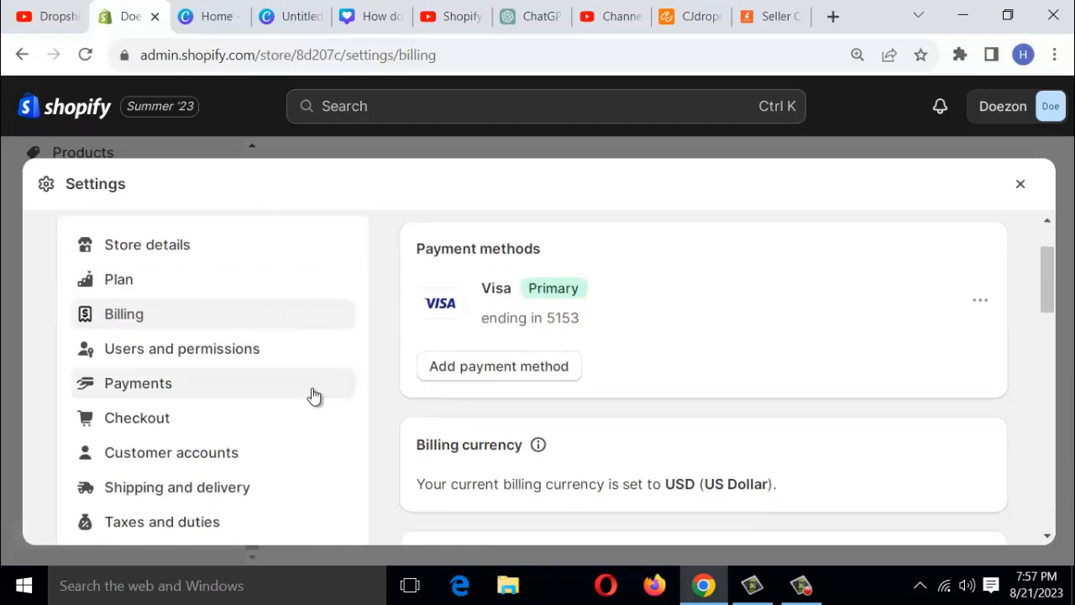
{"action": "scroll", "coordinate": [646, 383], "scroll_direction": "down", "scroll_amount": 3}
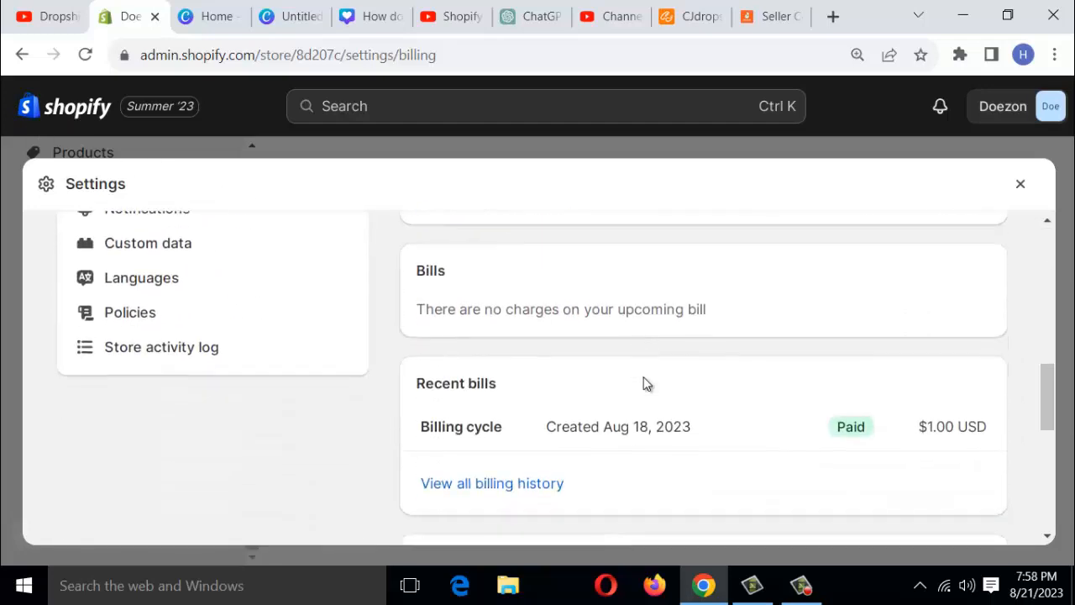
{"action": "scroll", "coordinate": [619, 384], "scroll_direction": "up", "scroll_amount": 3}
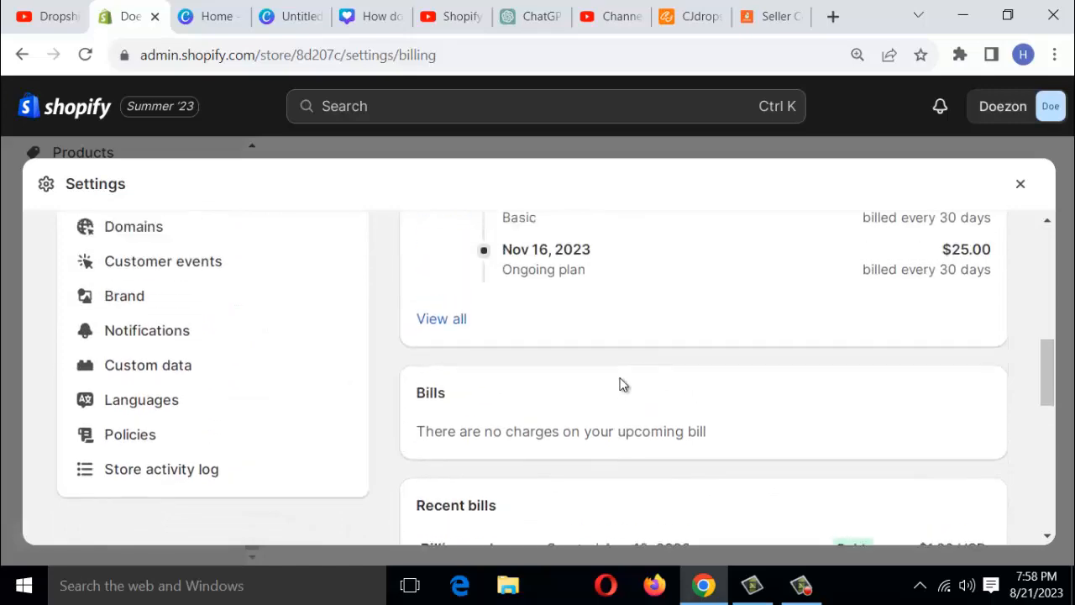
{"action": "scroll", "coordinate": [554, 397], "scroll_direction": "down", "scroll_amount": 4}
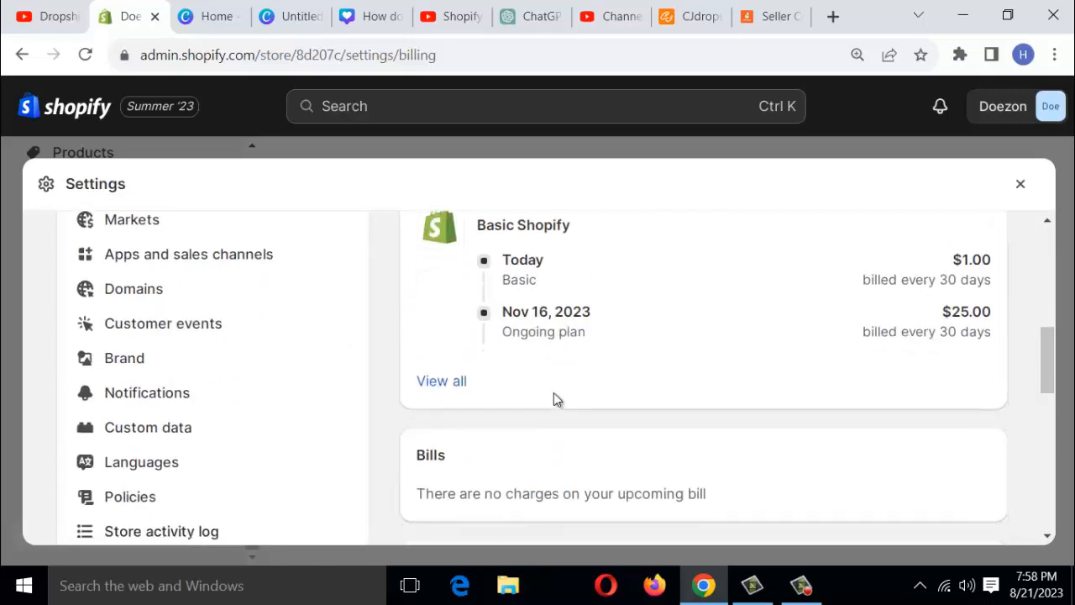
{"action": "scroll", "coordinate": [478, 383], "scroll_direction": "up", "scroll_amount": 7}
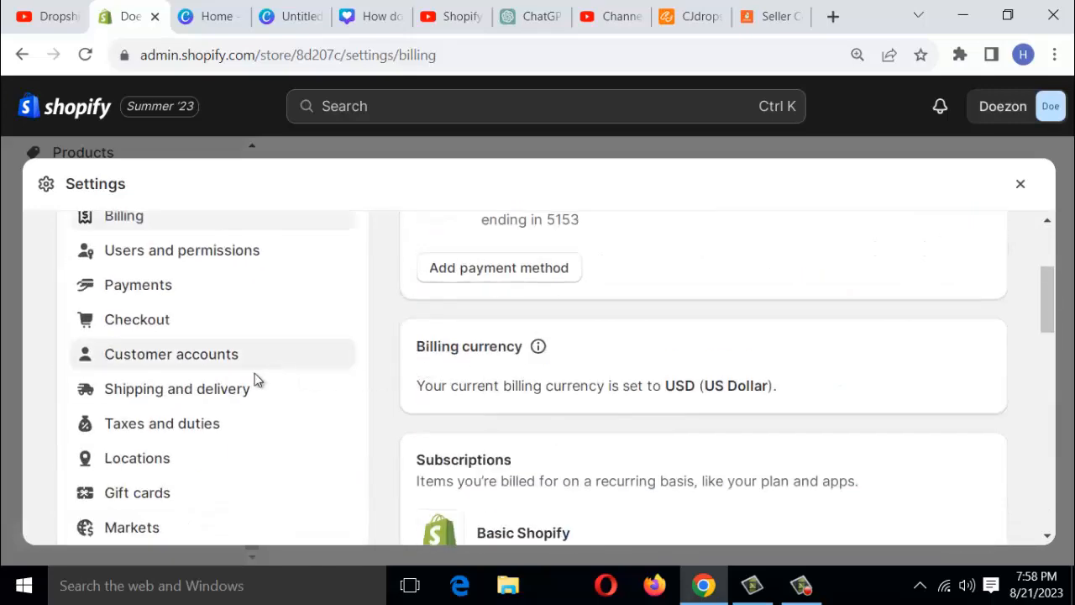
{"action": "scroll", "coordinate": [255, 376], "scroll_direction": "up", "scroll_amount": 2}
{"action": "scroll", "coordinate": [380, 472], "scroll_direction": "down", "scroll_amount": 1}
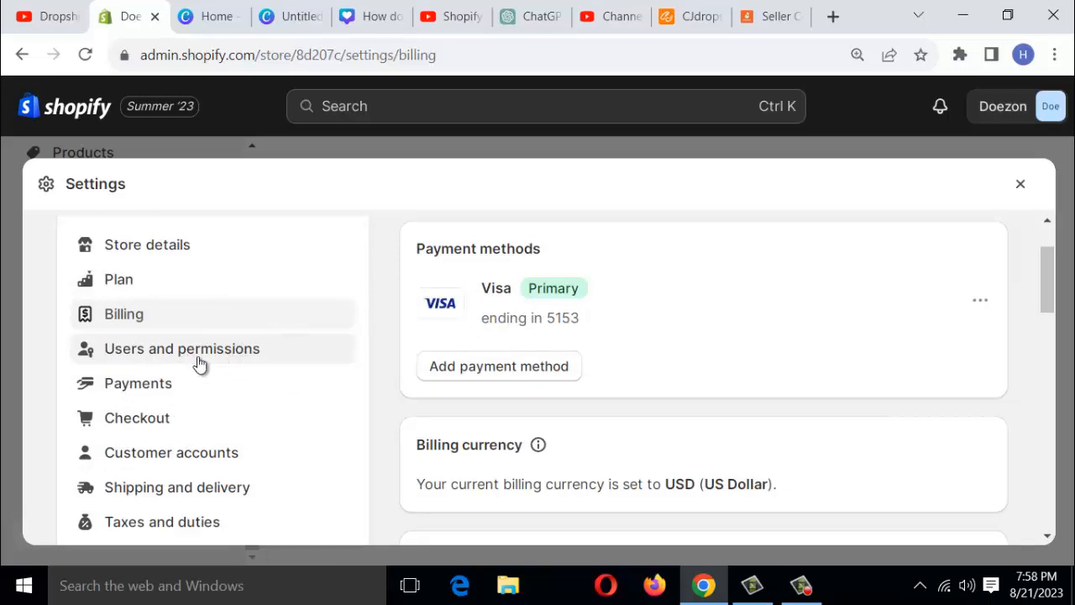
- Open the Users and permissions settings and examine the store owner, staff and collaborators sections
{"action": "left_click", "coordinate": [234, 357]}
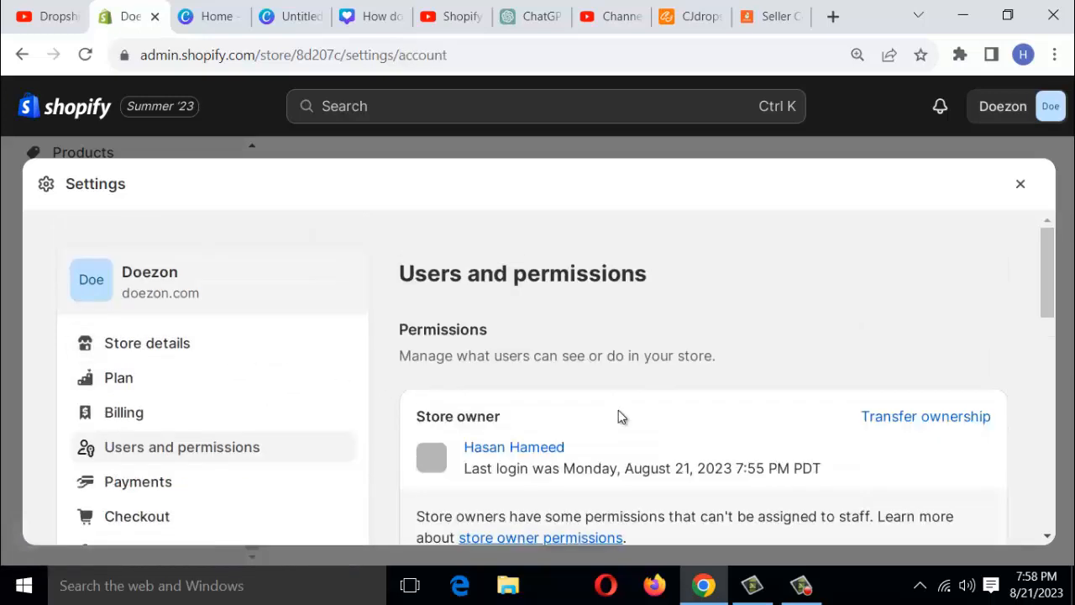
{"action": "scroll", "coordinate": [535, 376], "scroll_direction": "down", "scroll_amount": 3}
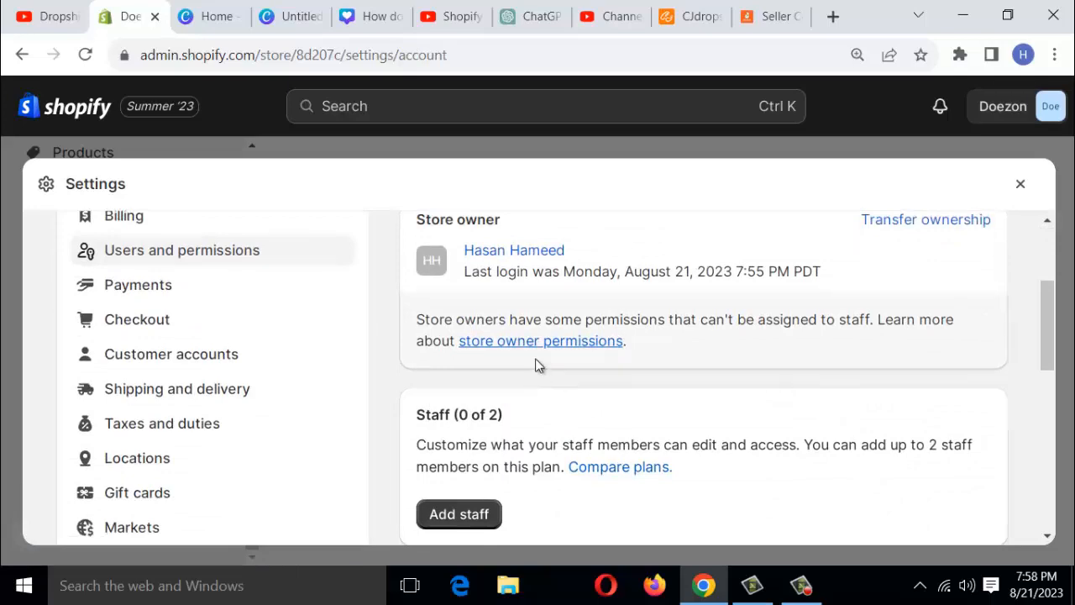
{"action": "scroll", "coordinate": [479, 353], "scroll_direction": "up", "scroll_amount": 2}
{"action": "scroll", "coordinate": [497, 386], "scroll_direction": "down", "scroll_amount": 3}
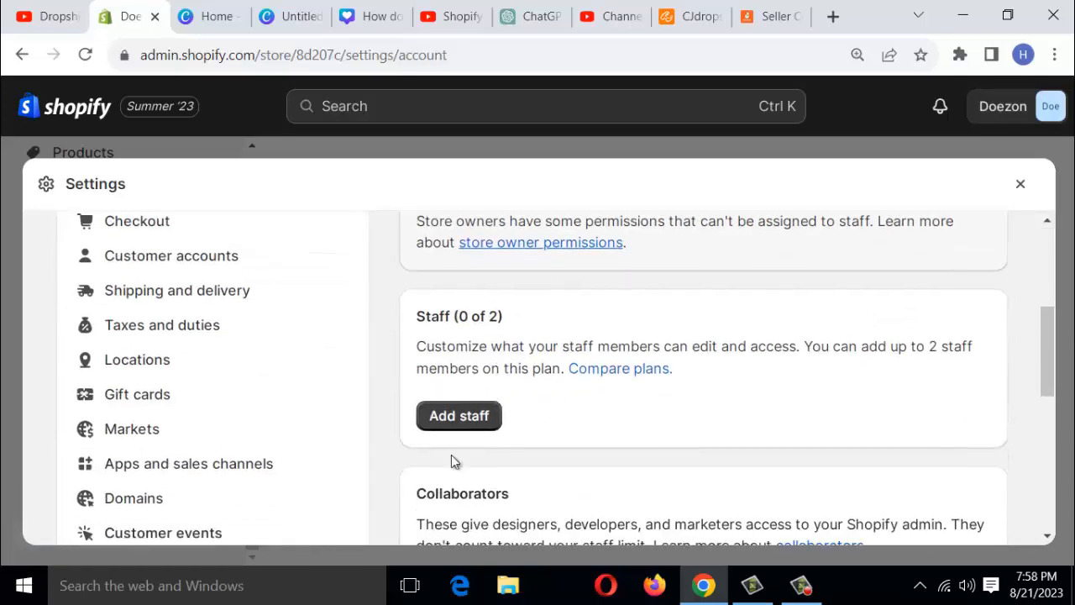
{"action": "scroll", "coordinate": [504, 416], "scroll_direction": "up", "scroll_amount": 4}
{"action": "scroll", "coordinate": [509, 419], "scroll_direction": "down", "scroll_amount": 4}
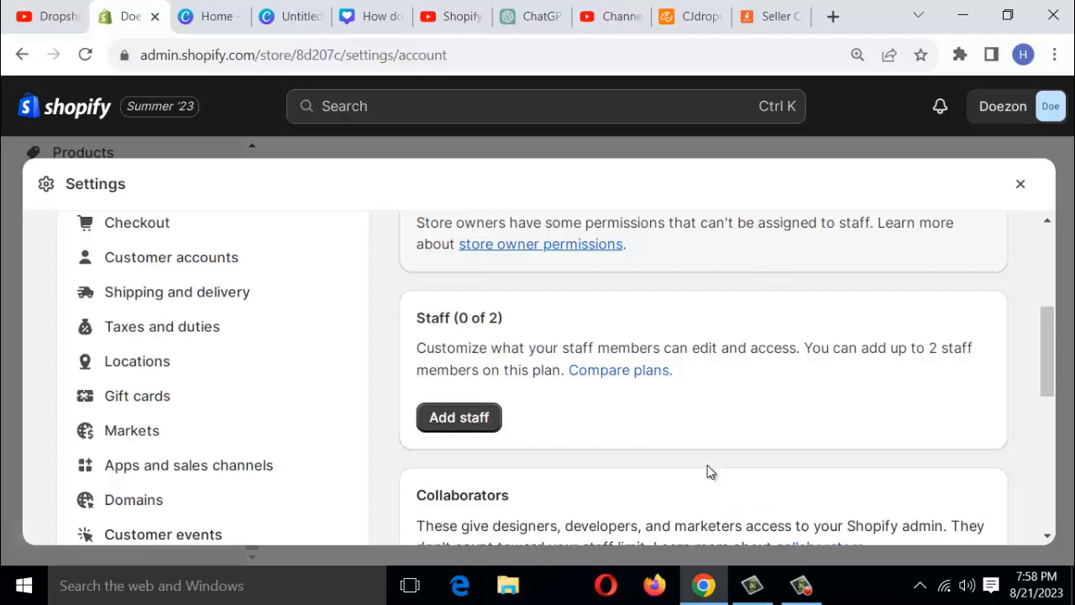
{"action": "scroll", "coordinate": [672, 467], "scroll_direction": "up", "scroll_amount": 3}
{"action": "scroll", "coordinate": [621, 454], "scroll_direction": "down", "scroll_amount": 1}
{"action": "scroll", "coordinate": [602, 443], "scroll_direction": "up", "scroll_amount": 2}
{"action": "scroll", "coordinate": [602, 444], "scroll_direction": "down", "scroll_amount": 1}
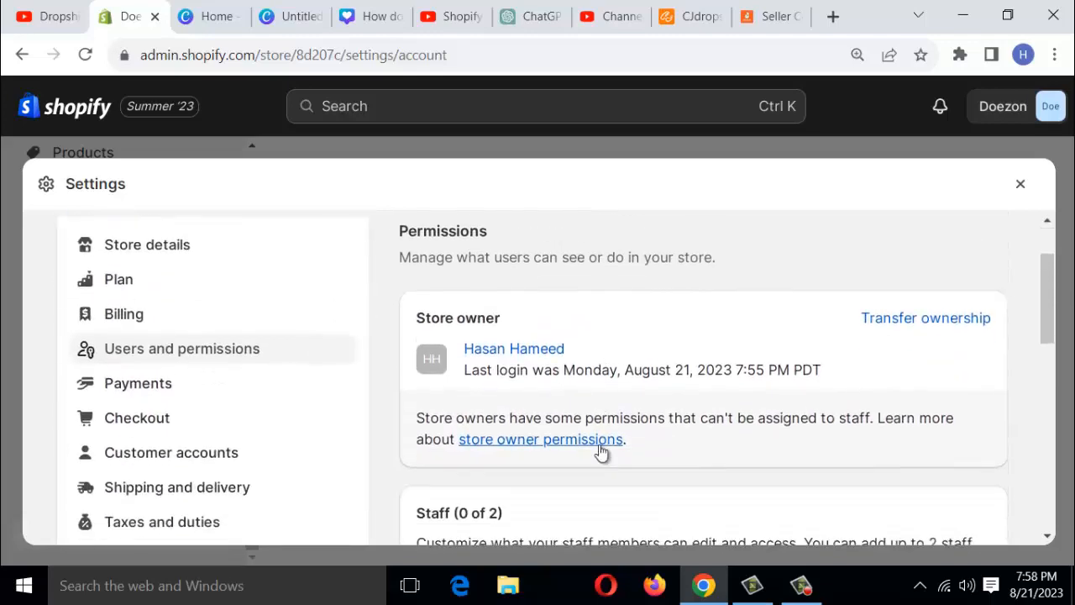
{"action": "scroll", "coordinate": [603, 445], "scroll_direction": "down", "scroll_amount": 2}
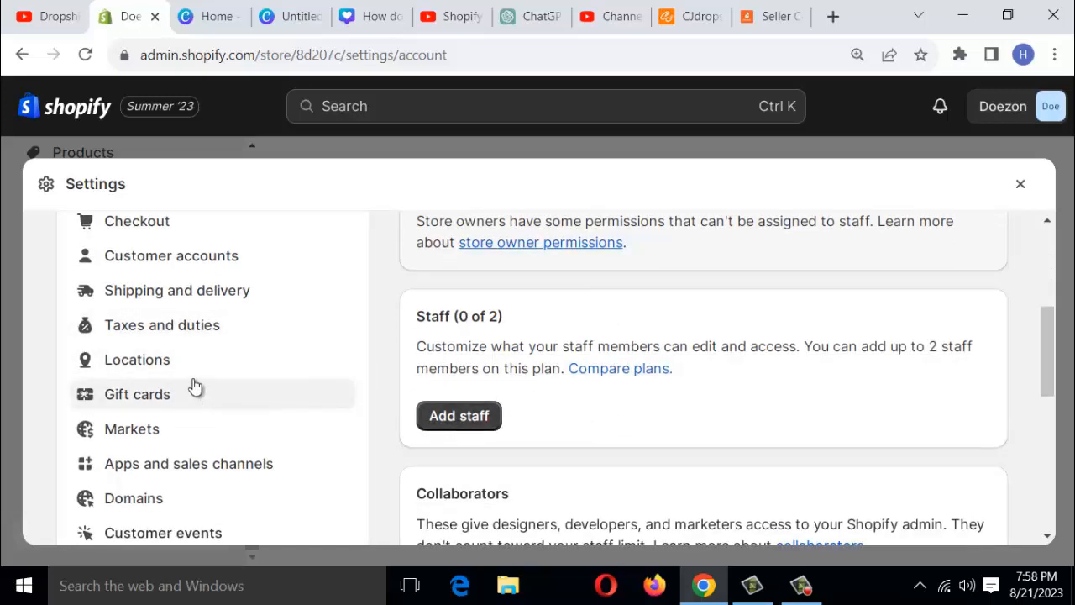
{"action": "scroll", "coordinate": [200, 336], "scroll_direction": "up", "scroll_amount": 2}
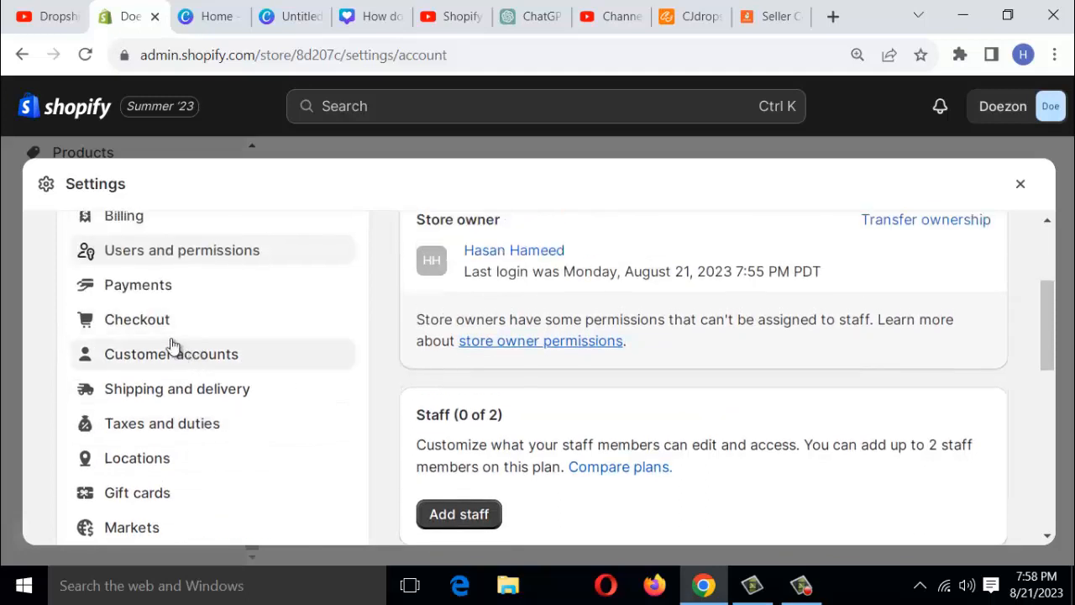
{"action": "scroll", "coordinate": [179, 370], "scroll_direction": "up", "scroll_amount": 2}
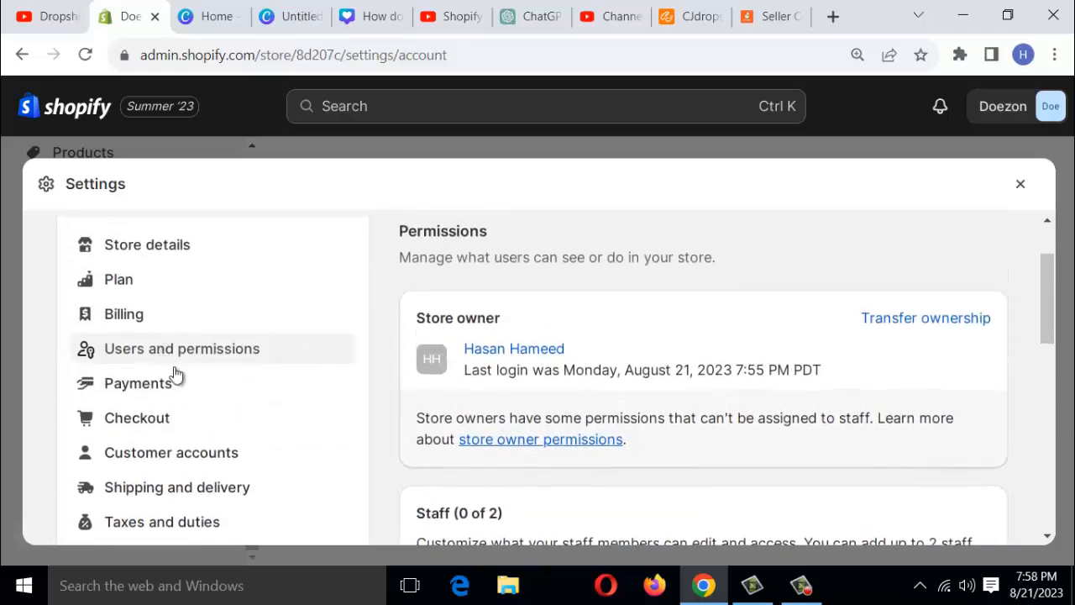
- Open the Payments settings and examine the payment providers, supported payment methods, manual payment methods and payment customizations
{"action": "left_click", "coordinate": [166, 383]}
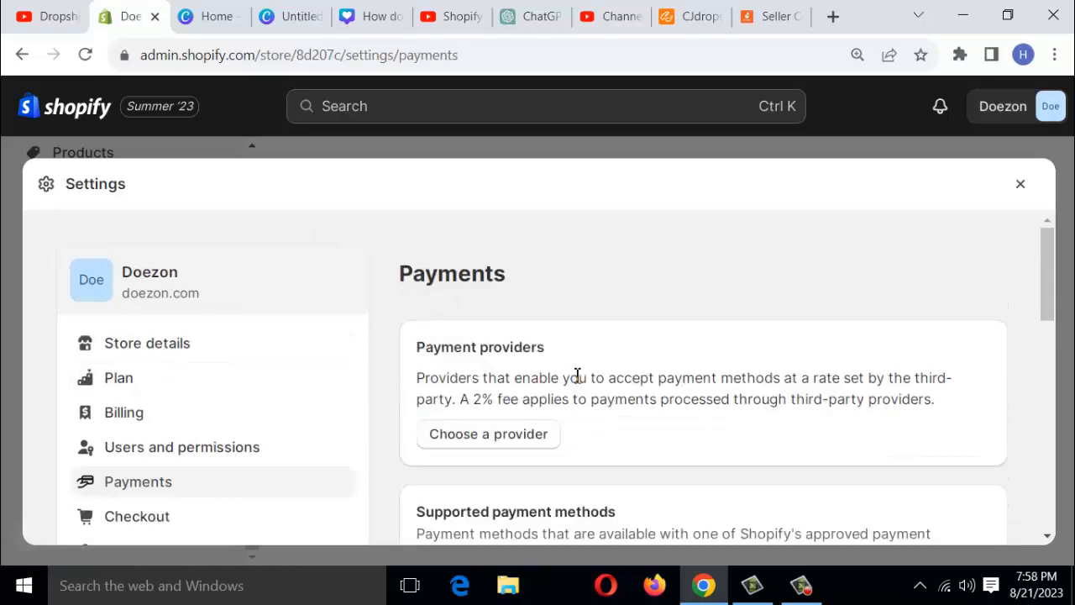
{"action": "scroll", "coordinate": [612, 356], "scroll_direction": "down", "scroll_amount": 1}
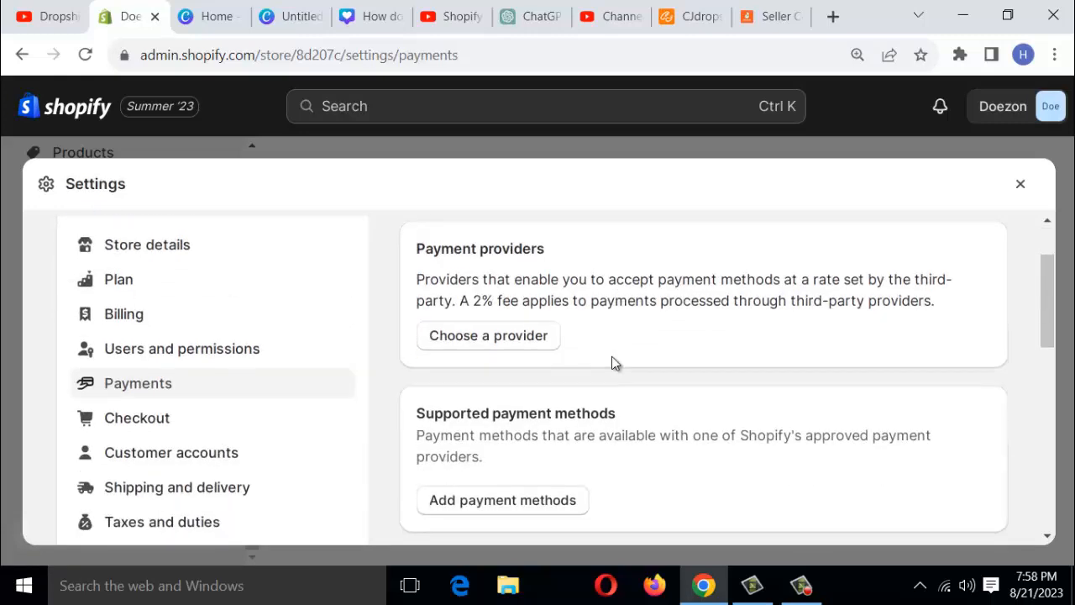
{"action": "scroll", "coordinate": [610, 366], "scroll_direction": "up", "scroll_amount": 1}
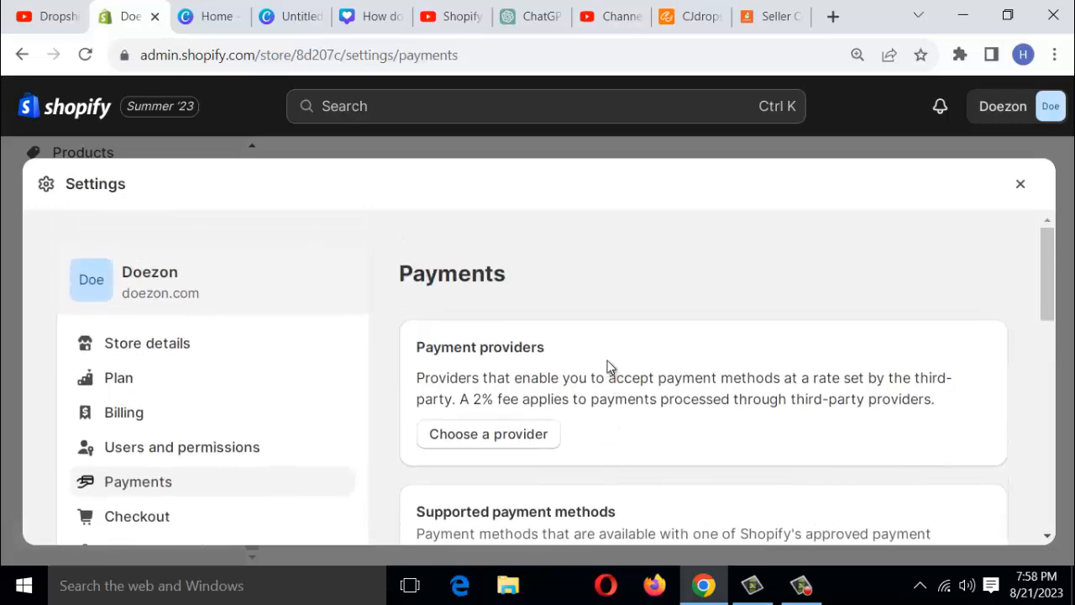
{"action": "scroll", "coordinate": [611, 370], "scroll_direction": "down", "scroll_amount": 2}
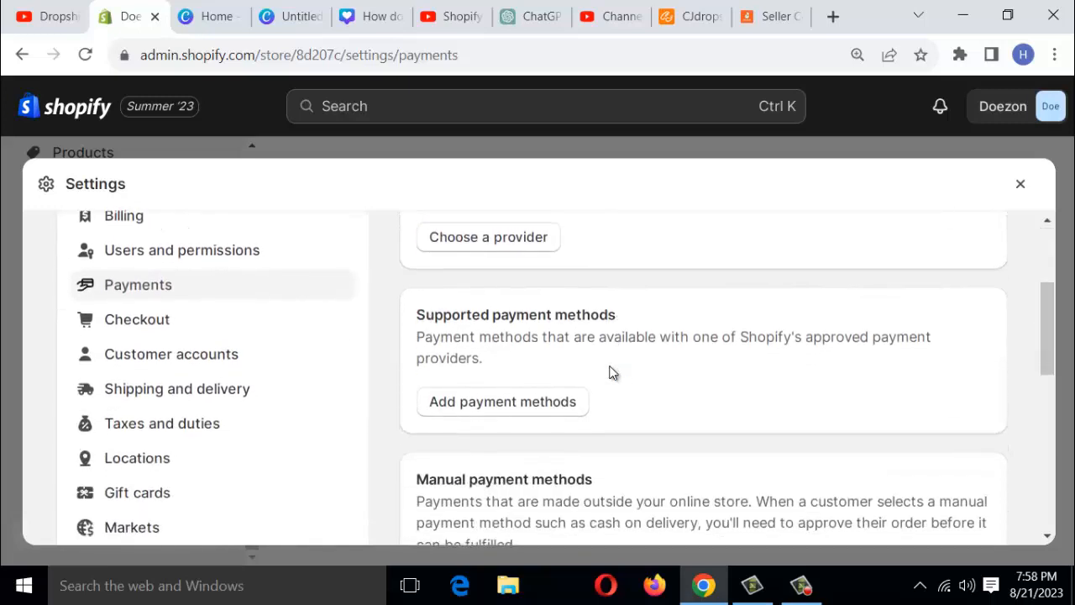
{"action": "scroll", "coordinate": [612, 373], "scroll_direction": "down", "scroll_amount": 2}
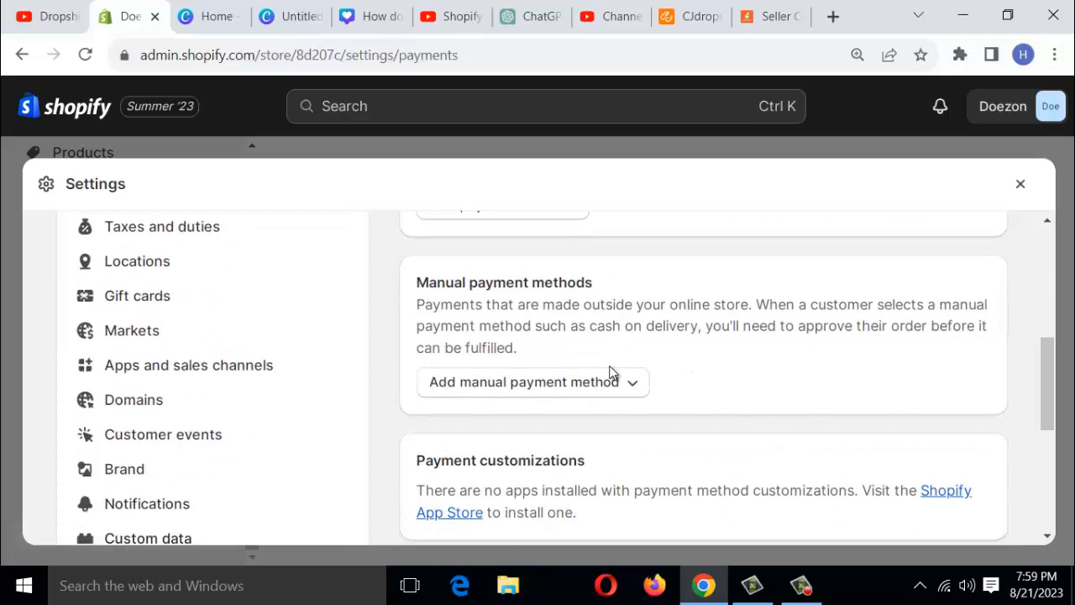
{"action": "scroll", "coordinate": [577, 357], "scroll_direction": "up", "scroll_amount": 2}
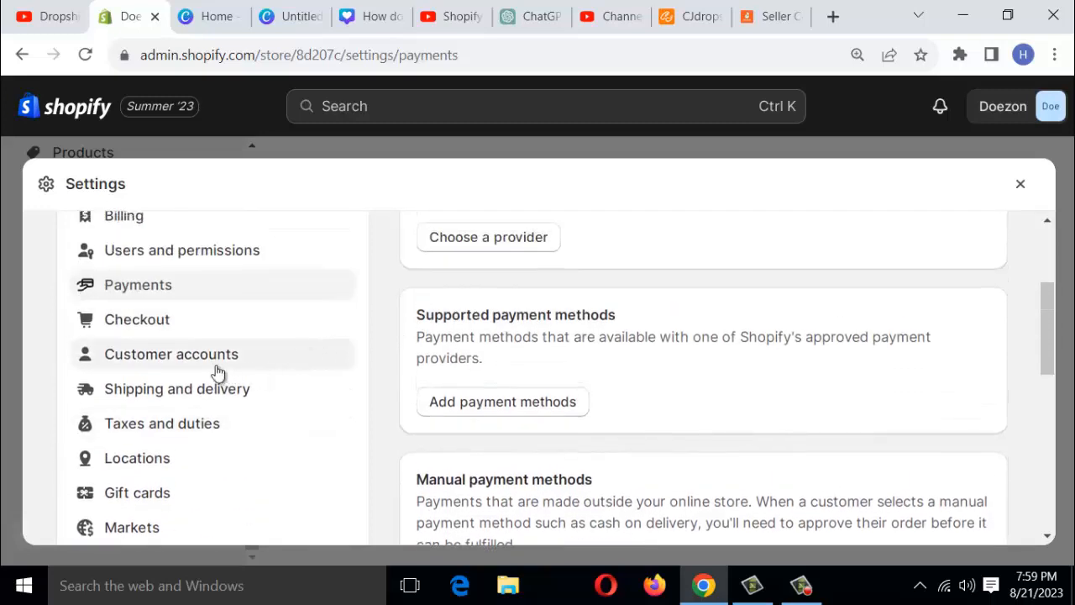
- Open the Checkout settings and examine the checkout style, customer contact method, customer information fields and marketing options
{"action": "left_click", "coordinate": [168, 321]}
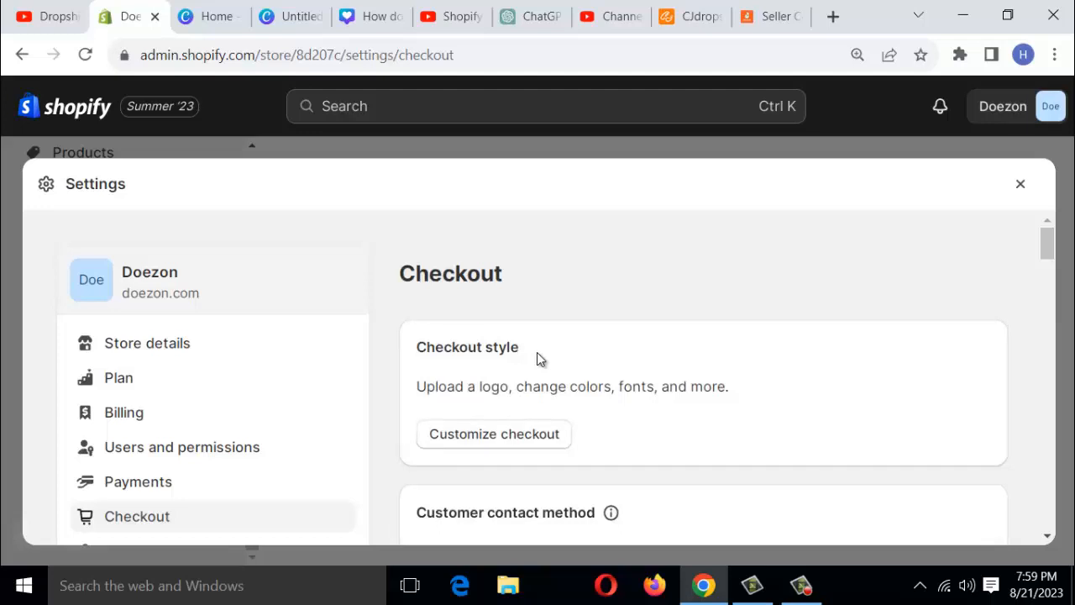
{"action": "scroll", "coordinate": [512, 403], "scroll_direction": "down", "scroll_amount": 2}
{"action": "scroll", "coordinate": [507, 422], "scroll_direction": "down", "scroll_amount": 3}
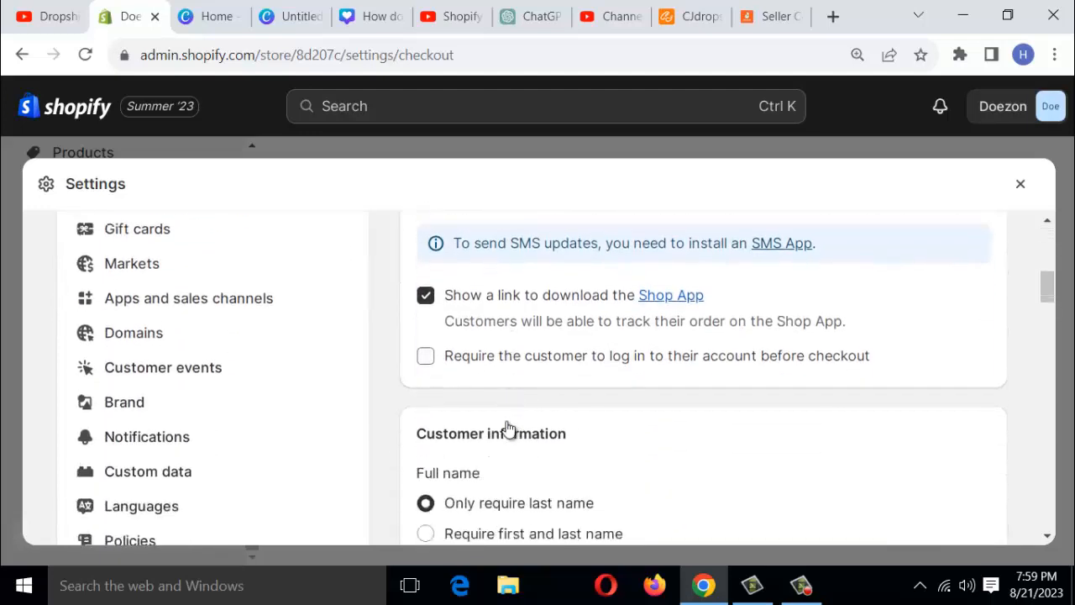
{"action": "scroll", "coordinate": [490, 450], "scroll_direction": "up", "scroll_amount": 1}
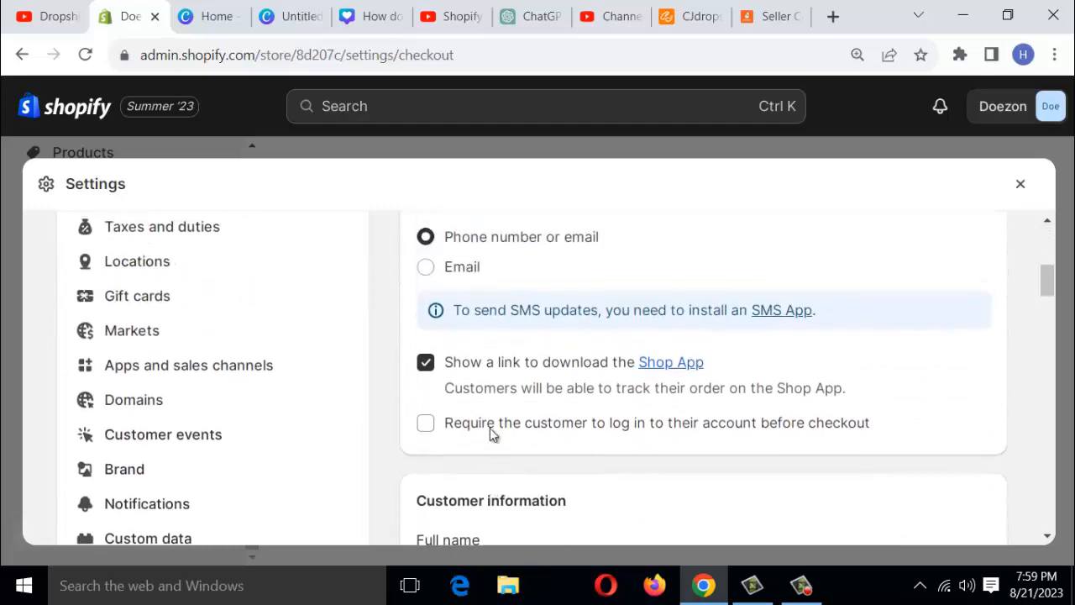
{"action": "scroll", "coordinate": [487, 408], "scroll_direction": "down", "scroll_amount": 4}
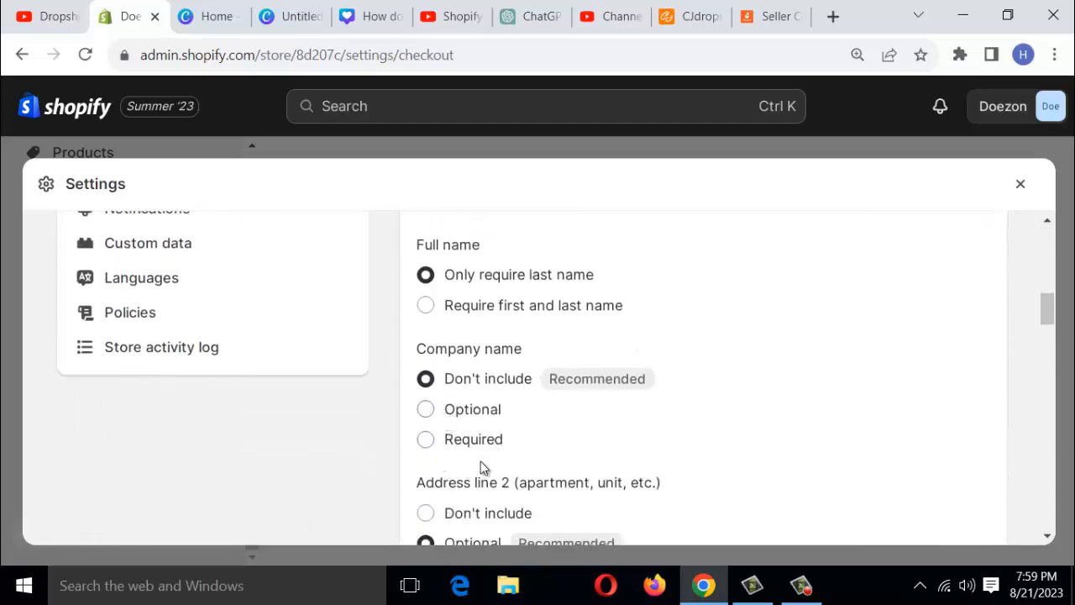
{"action": "scroll", "coordinate": [483, 464], "scroll_direction": "down", "scroll_amount": 2}
{"action": "scroll", "coordinate": [475, 448], "scroll_direction": "down", "scroll_amount": 1}
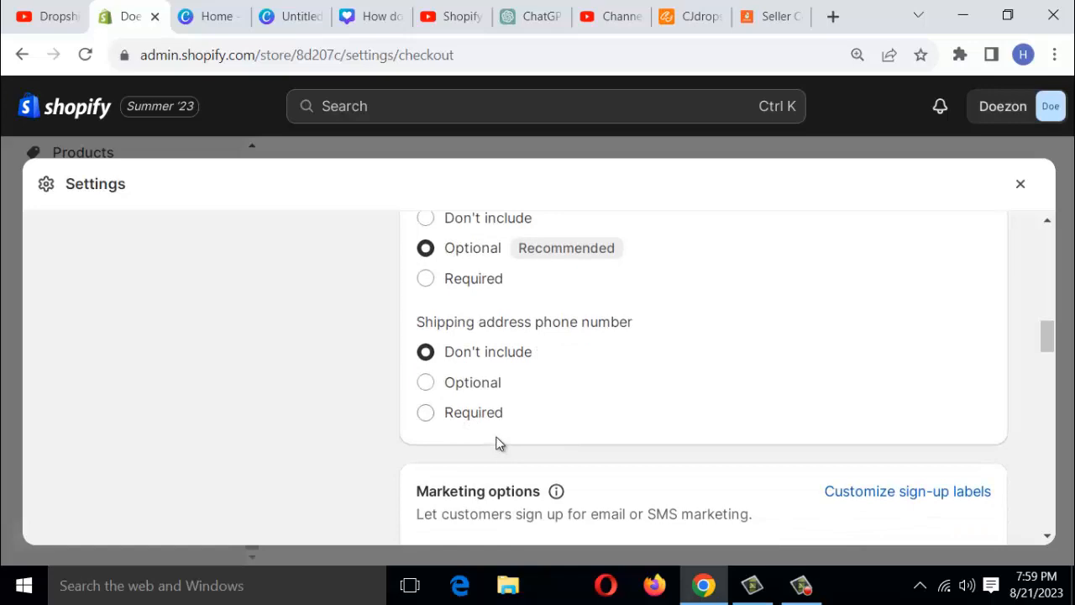
{"action": "scroll", "coordinate": [264, 415], "scroll_direction": "up", "scroll_amount": 10}
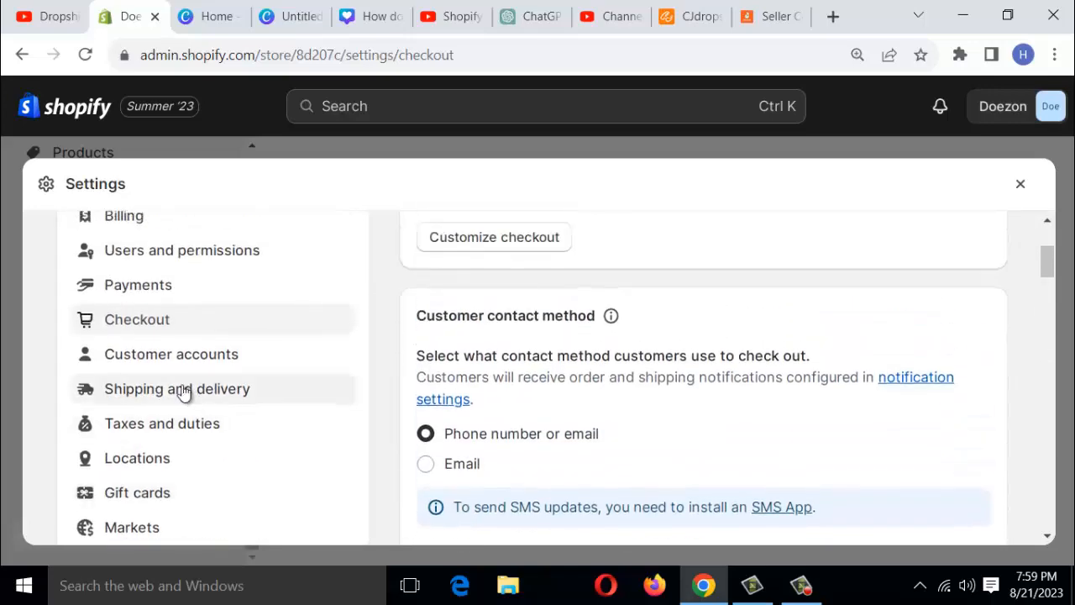
- Open the Customer accounts settings and examine the login experience and account version for the online store and checkout
{"action": "left_click", "coordinate": [186, 360]}
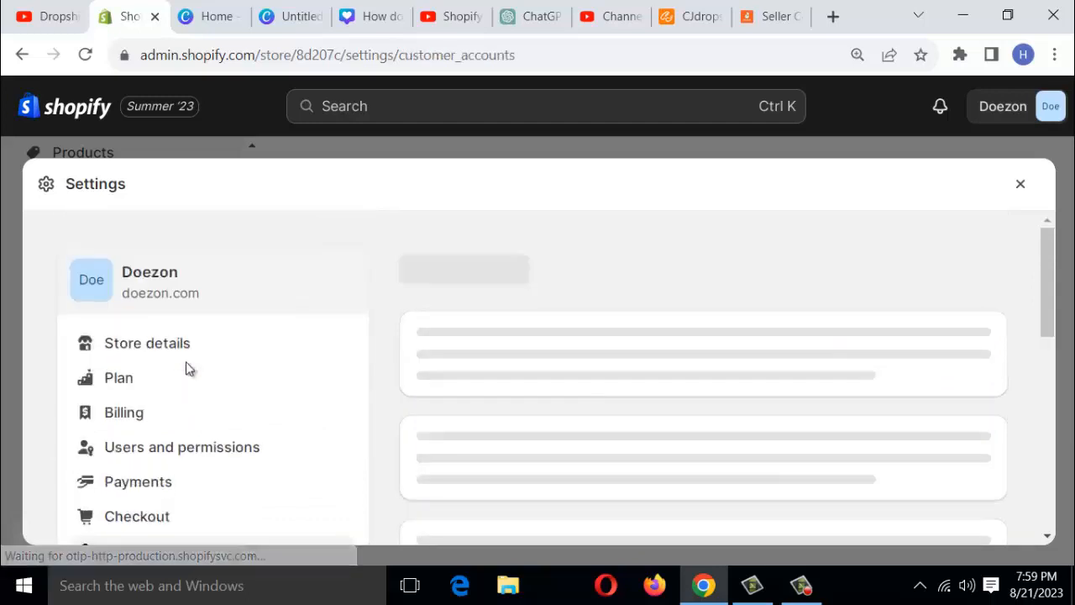
{"action": "scroll", "coordinate": [525, 401], "scroll_direction": "down", "scroll_amount": 1}
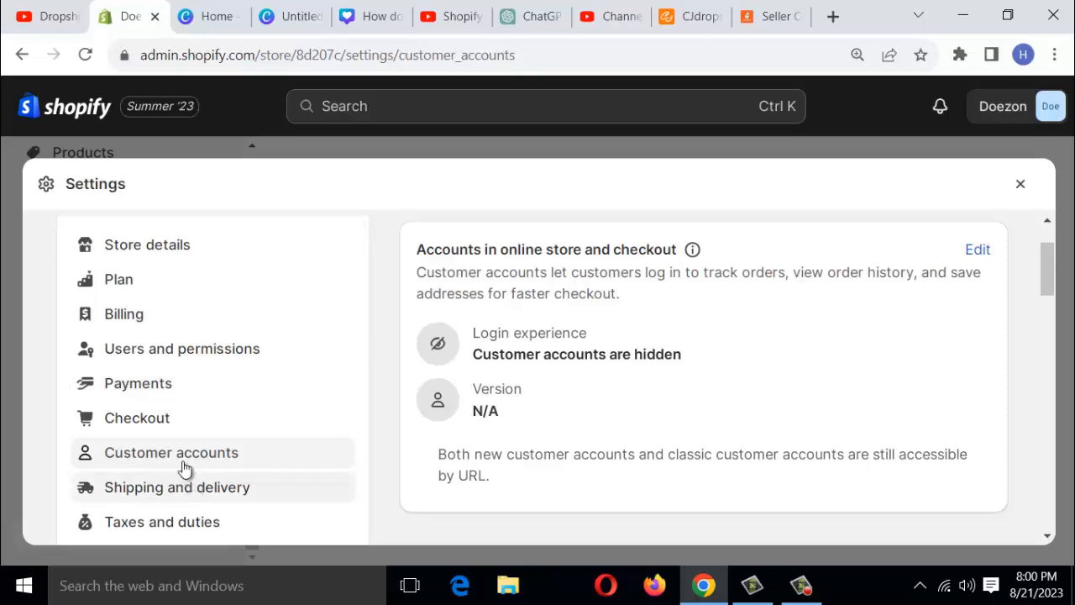
{"action": "scroll", "coordinate": [235, 453], "scroll_direction": "down", "scroll_amount": 2}
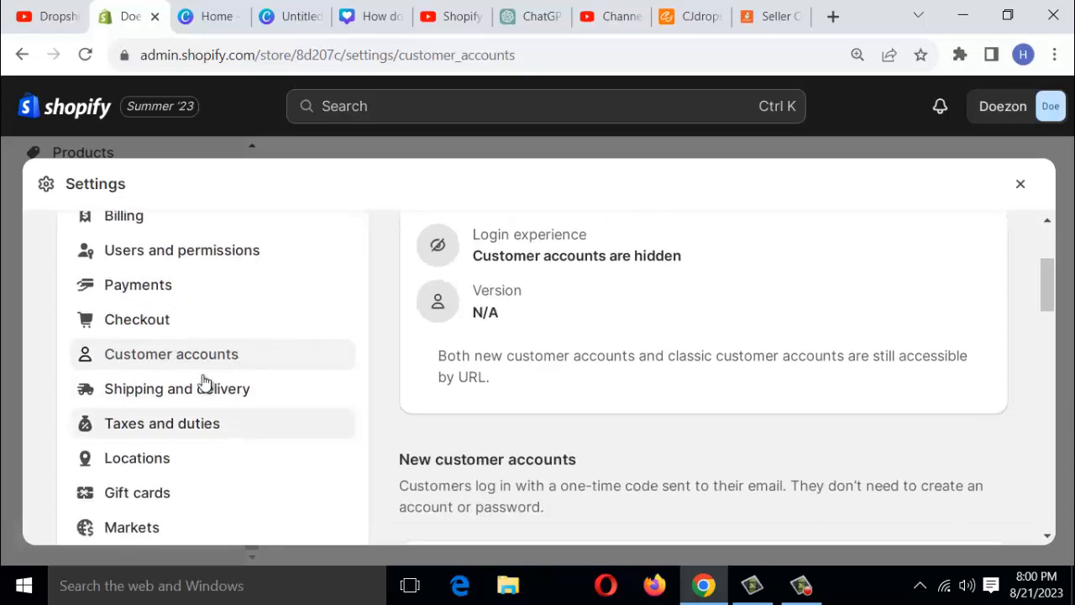
- Open the Shipping and delivery settings and examine the general and custom shipping rates, expected delivery dates and local delivery
{"action": "left_click", "coordinate": [176, 387]}
{"action": "scroll", "coordinate": [489, 411], "scroll_direction": "down", "scroll_amount": 2}
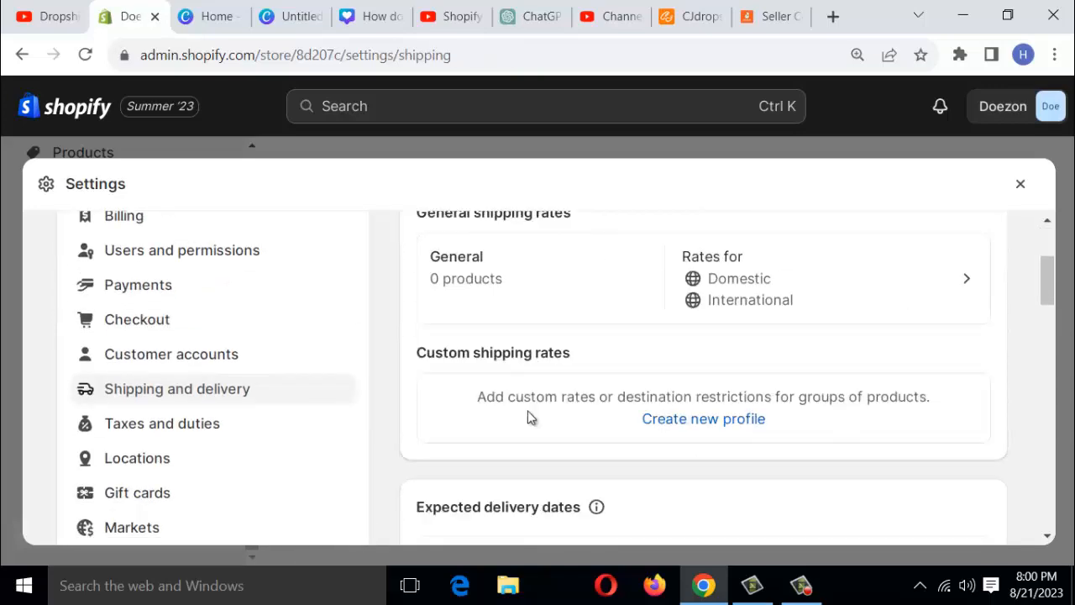
{"action": "scroll", "coordinate": [528, 415], "scroll_direction": "up", "scroll_amount": 3}
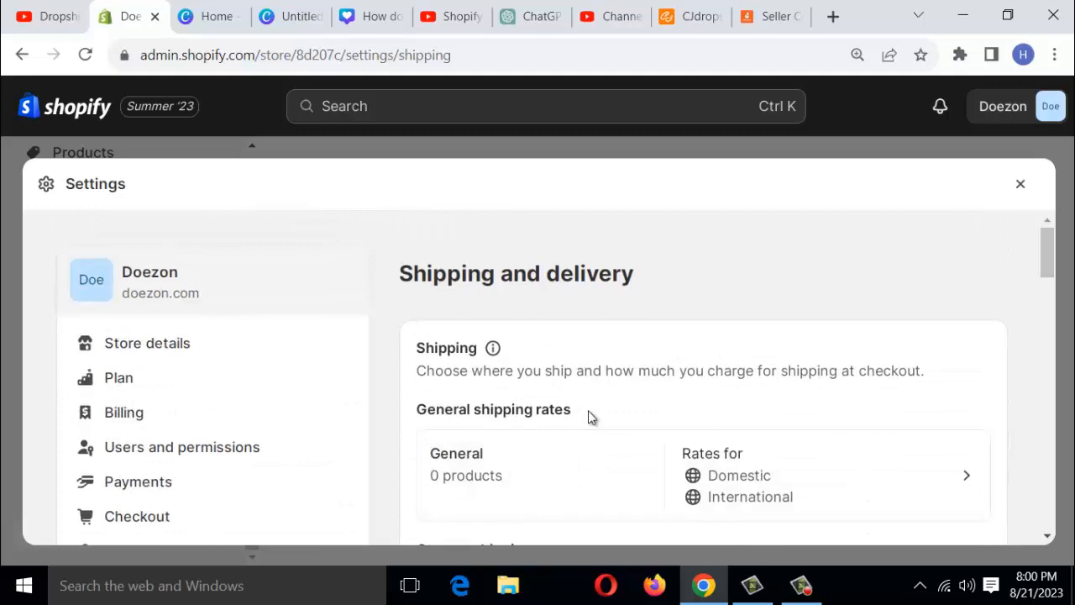
{"action": "scroll", "coordinate": [588, 422], "scroll_direction": "down", "scroll_amount": 1}
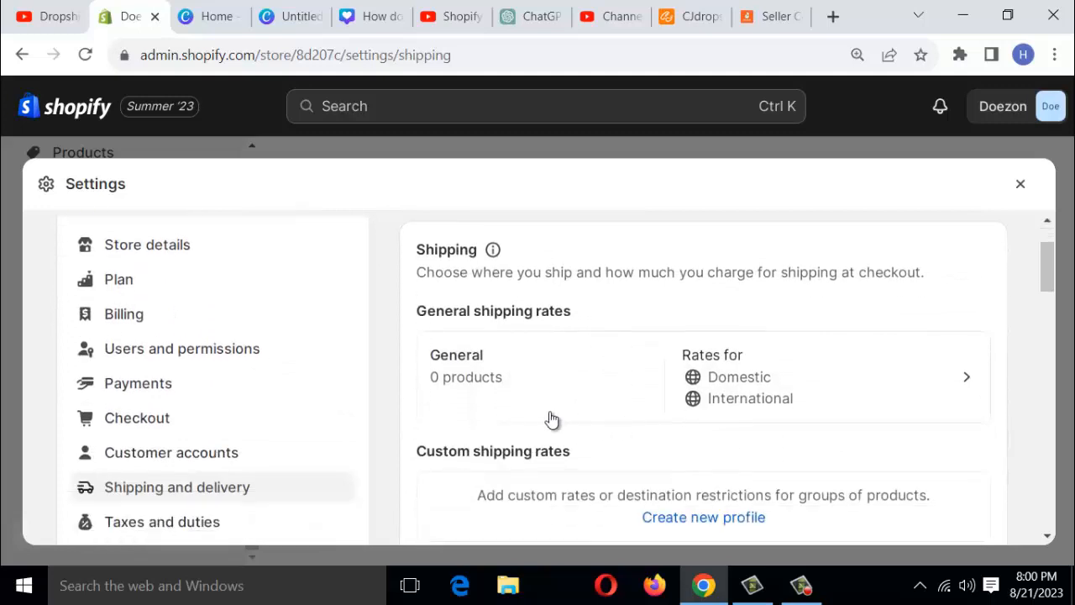
{"action": "scroll", "coordinate": [436, 391], "scroll_direction": "down", "scroll_amount": 1}
{"action": "scroll", "coordinate": [437, 390], "scroll_direction": "down", "scroll_amount": 1}
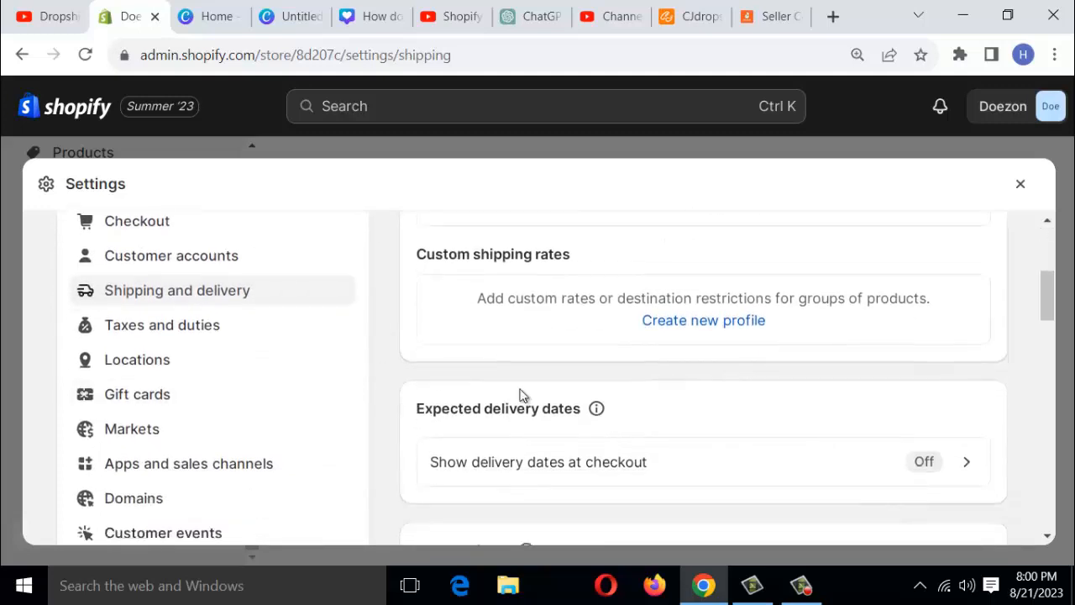
{"action": "scroll", "coordinate": [592, 388], "scroll_direction": "down", "scroll_amount": 1}
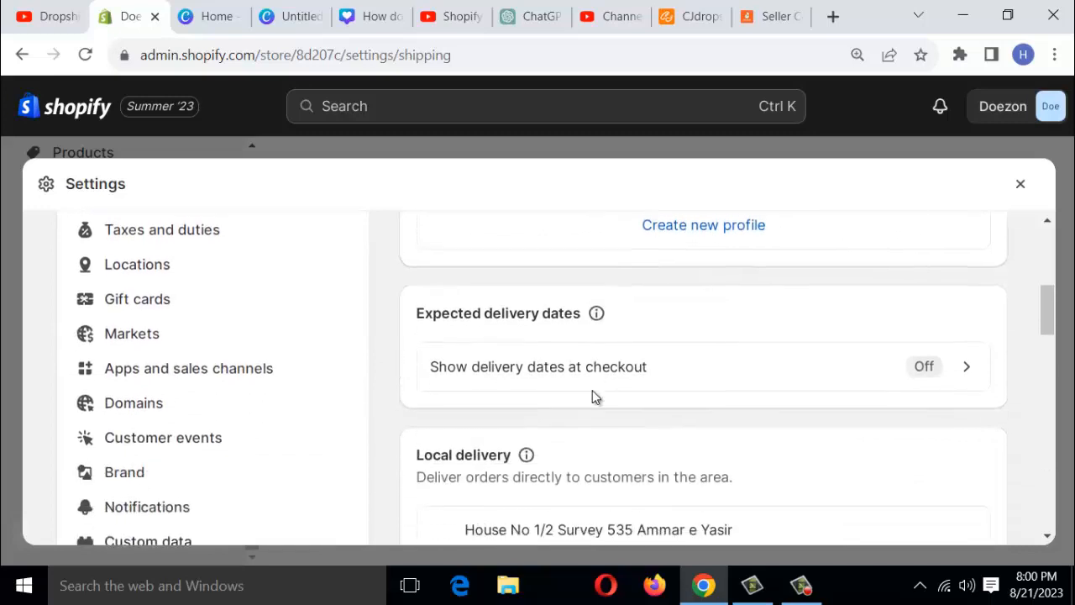
{"action": "scroll", "coordinate": [586, 398], "scroll_direction": "up", "scroll_amount": 1}
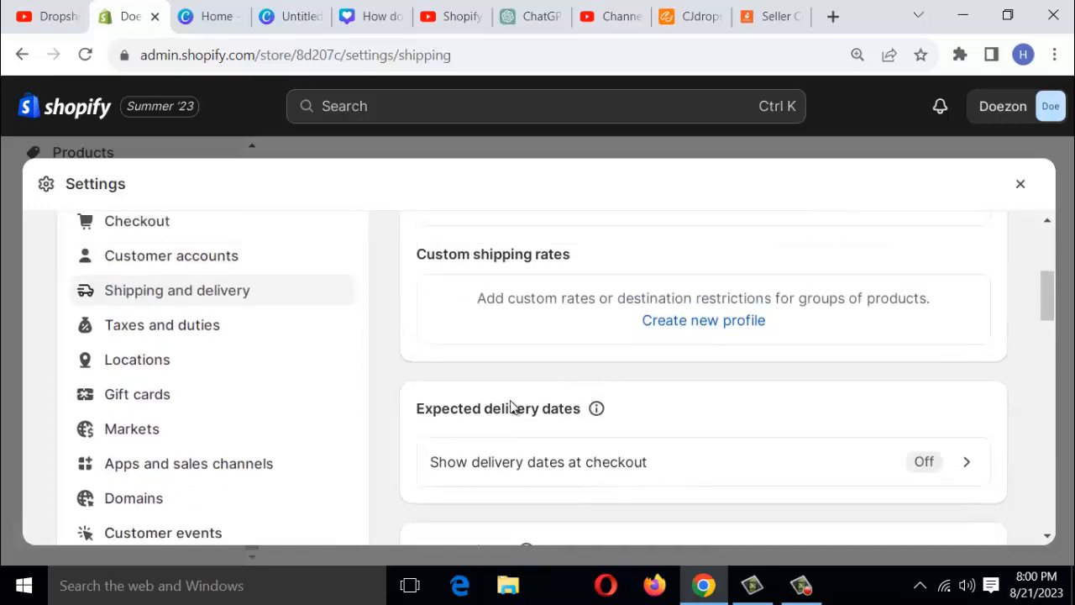
- Review the shipping rates, the delivery dates shown at checkout and the local delivery location once more
{"action": "scroll", "coordinate": [513, 407], "scroll_direction": "up", "scroll_amount": 1}
{"action": "scroll", "coordinate": [511, 407], "scroll_direction": "up", "scroll_amount": 1}
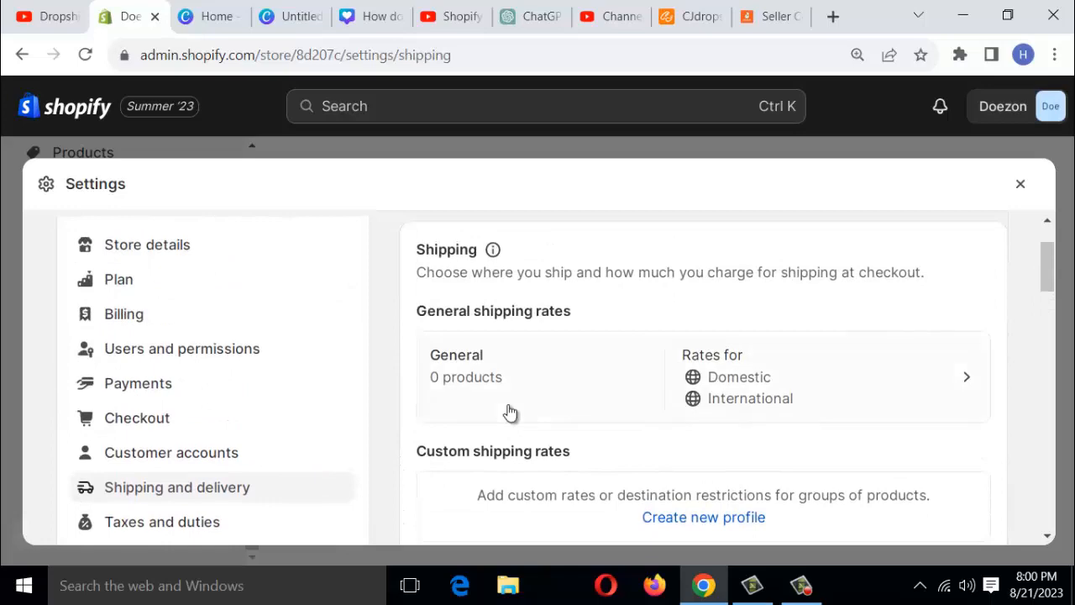
{"action": "scroll", "coordinate": [510, 412], "scroll_direction": "down", "scroll_amount": 3}
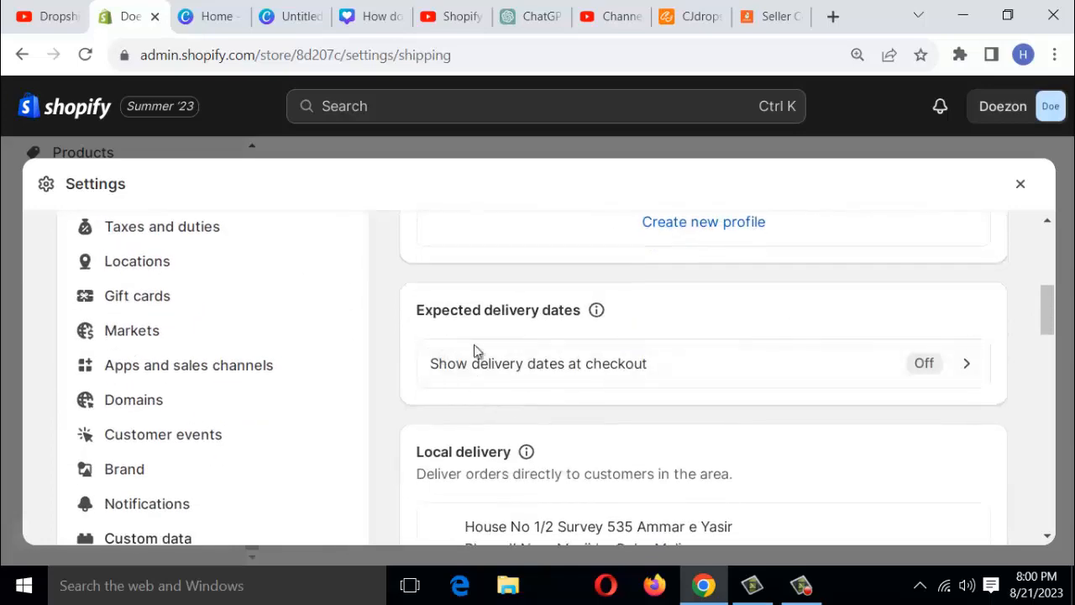
{"action": "scroll", "coordinate": [484, 446], "scroll_direction": "down", "scroll_amount": 1}
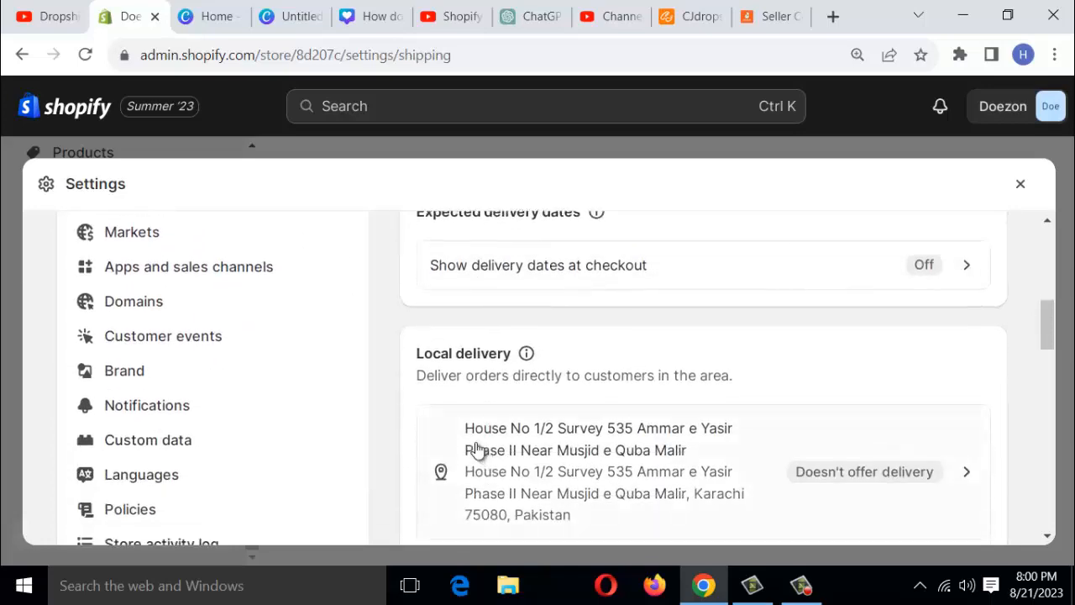
{"action": "scroll", "coordinate": [303, 420], "scroll_direction": "up", "scroll_amount": 4}
- Open the Taxes and duties settings and examine the sales tax collection list by country and region
{"action": "scroll", "coordinate": [303, 419], "scroll_direction": "down", "scroll_amount": 1}
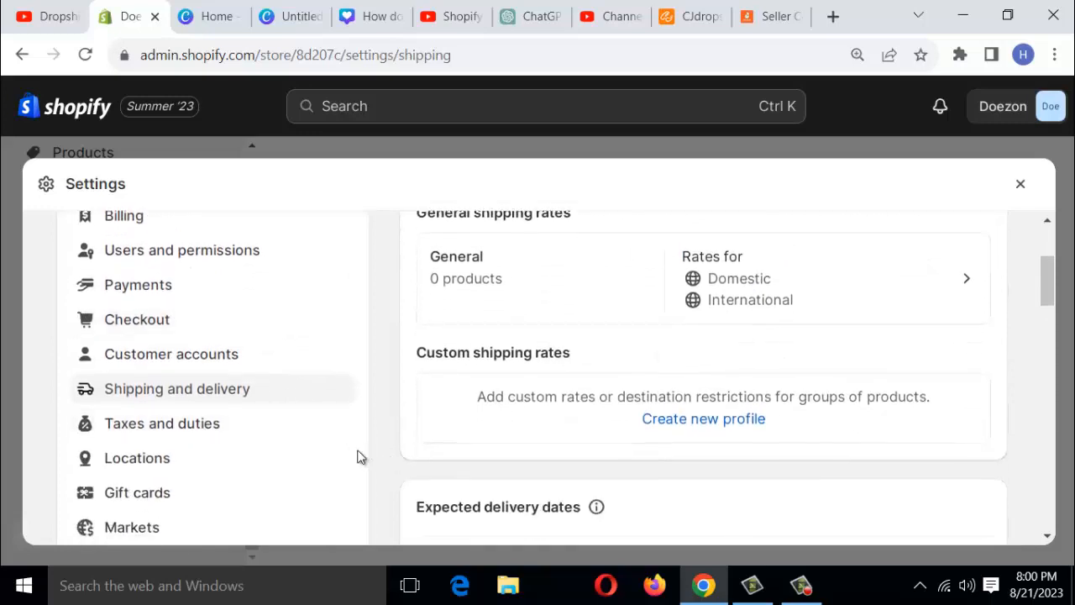
{"action": "left_click", "coordinate": [228, 432]}
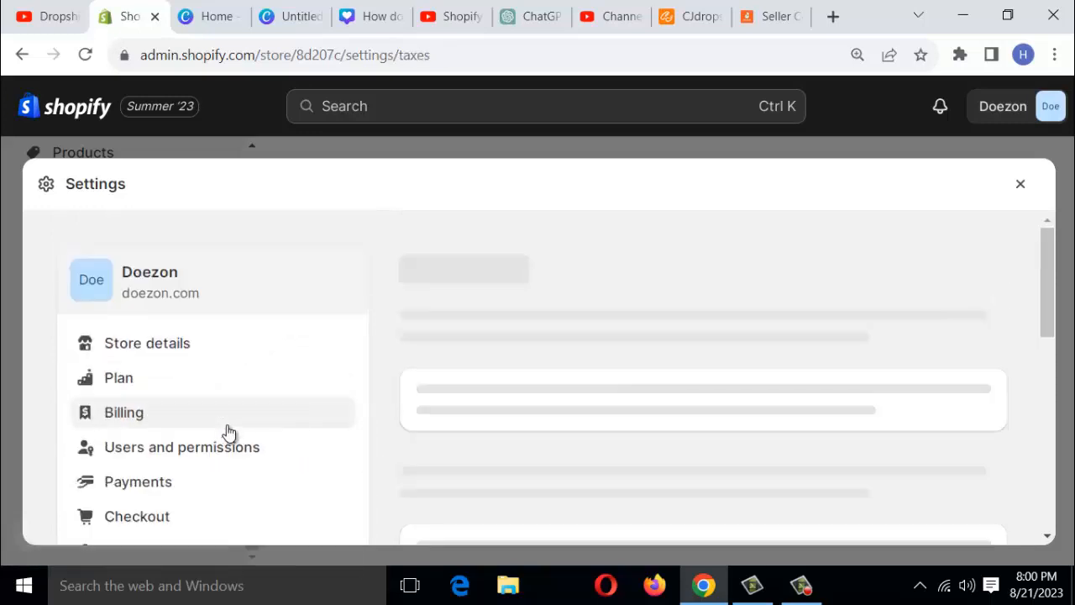
{"action": "scroll", "coordinate": [572, 393], "scroll_direction": "down", "scroll_amount": 2}
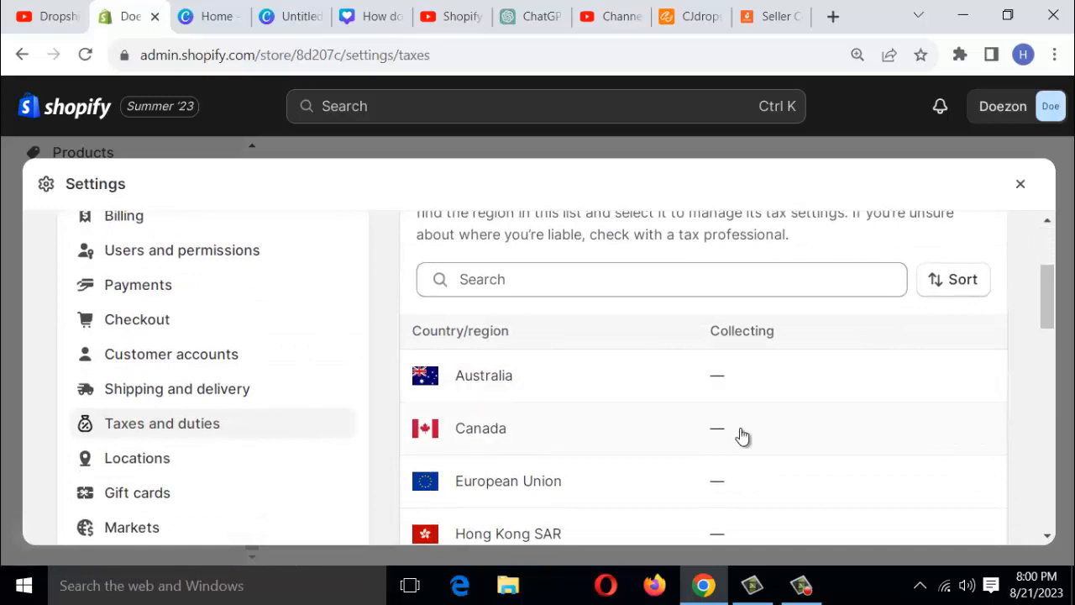
{"action": "scroll", "coordinate": [741, 435], "scroll_direction": "down", "scroll_amount": 1}
{"action": "scroll", "coordinate": [743, 433], "scroll_direction": "up", "scroll_amount": 2}
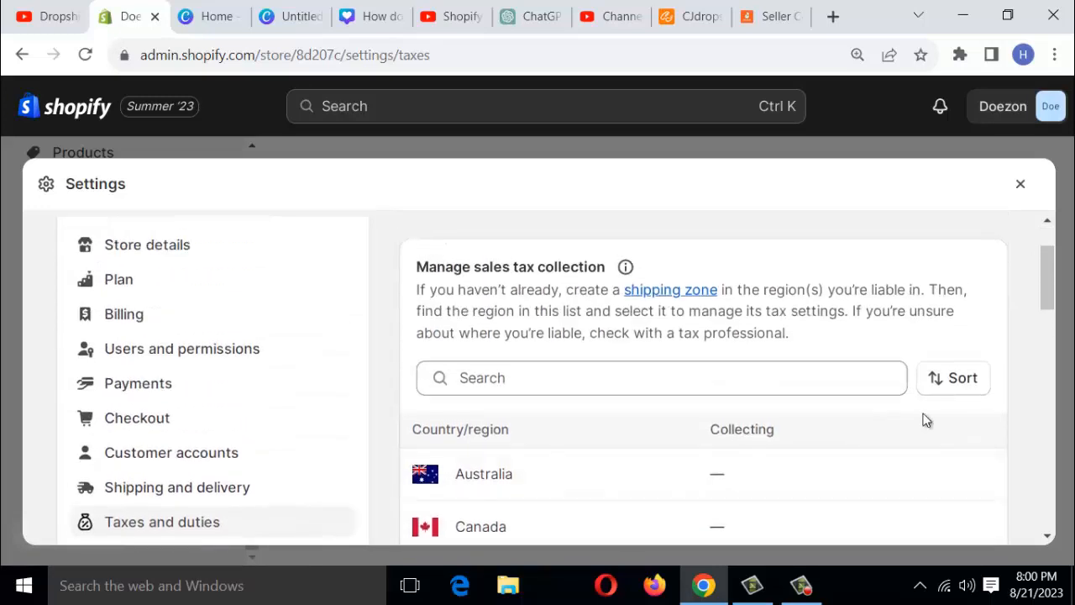
{"action": "scroll", "coordinate": [878, 435], "scroll_direction": "down", "scroll_amount": 2}
{"action": "scroll", "coordinate": [878, 434], "scroll_direction": "down", "scroll_amount": 3}
{"action": "scroll", "coordinate": [876, 434], "scroll_direction": "up", "scroll_amount": 4}
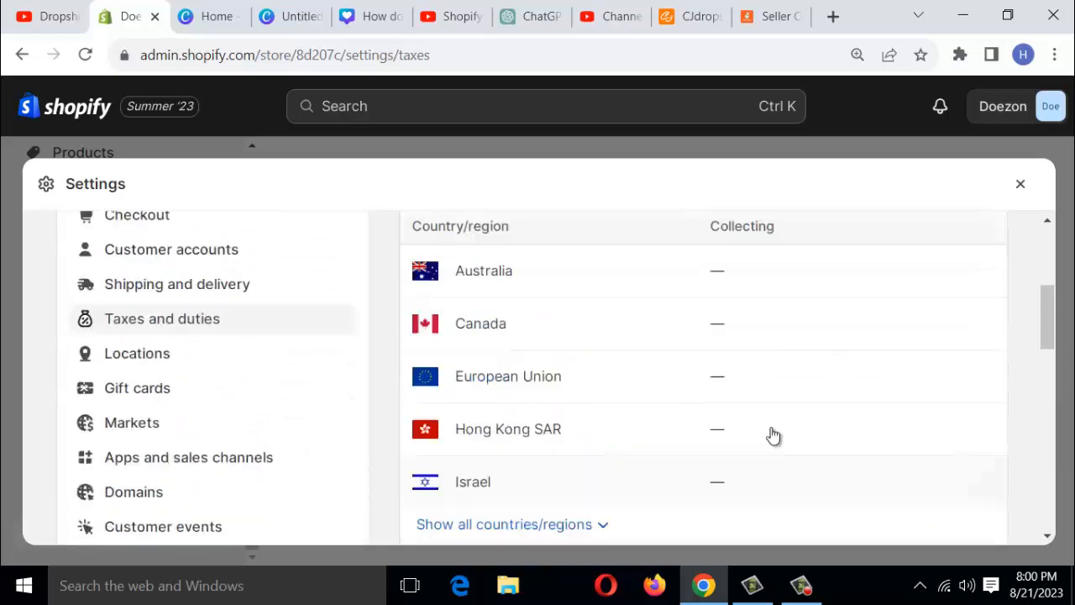
- Open the Locations settings and examine the store's default location for stocking inventory and fulfilling orders
{"action": "scroll", "coordinate": [303, 441], "scroll_direction": "down", "scroll_amount": 1}
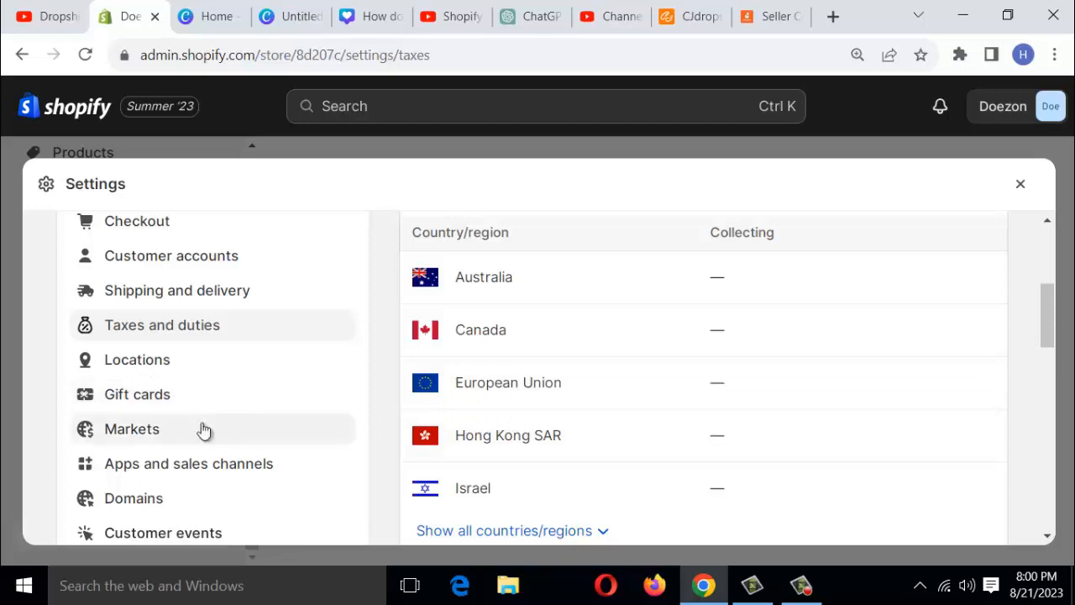
{"action": "left_click", "coordinate": [201, 368]}
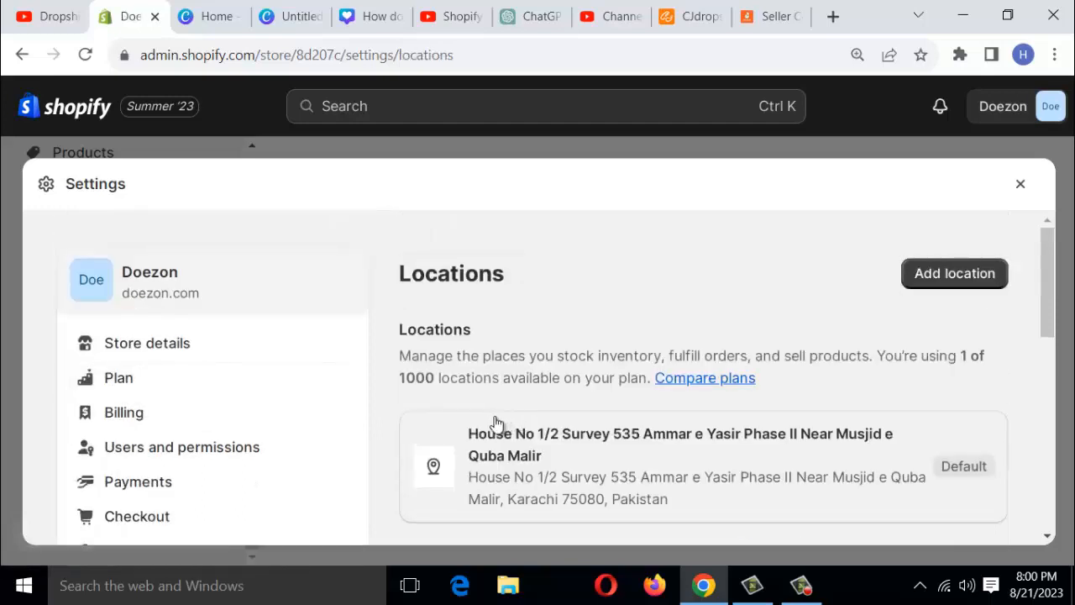
{"action": "scroll", "coordinate": [501, 405], "scroll_direction": "down", "scroll_amount": 3}
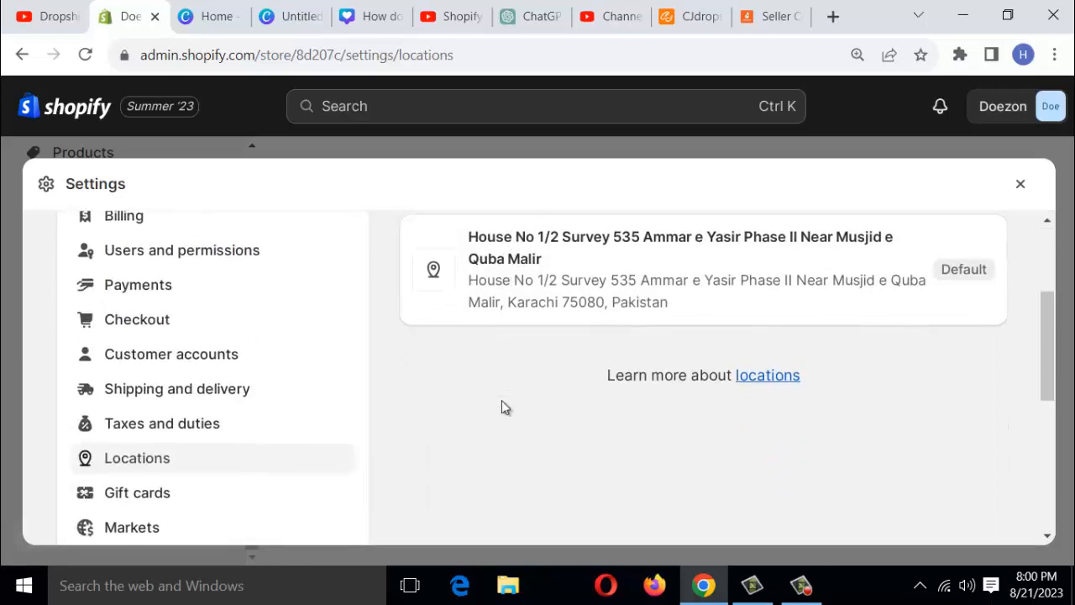
{"action": "scroll", "coordinate": [501, 406], "scroll_direction": "up", "scroll_amount": 2}
{"action": "scroll", "coordinate": [501, 403], "scroll_direction": "up", "scroll_amount": 1}
{"action": "scroll", "coordinate": [504, 407], "scroll_direction": "down", "scroll_amount": 2}
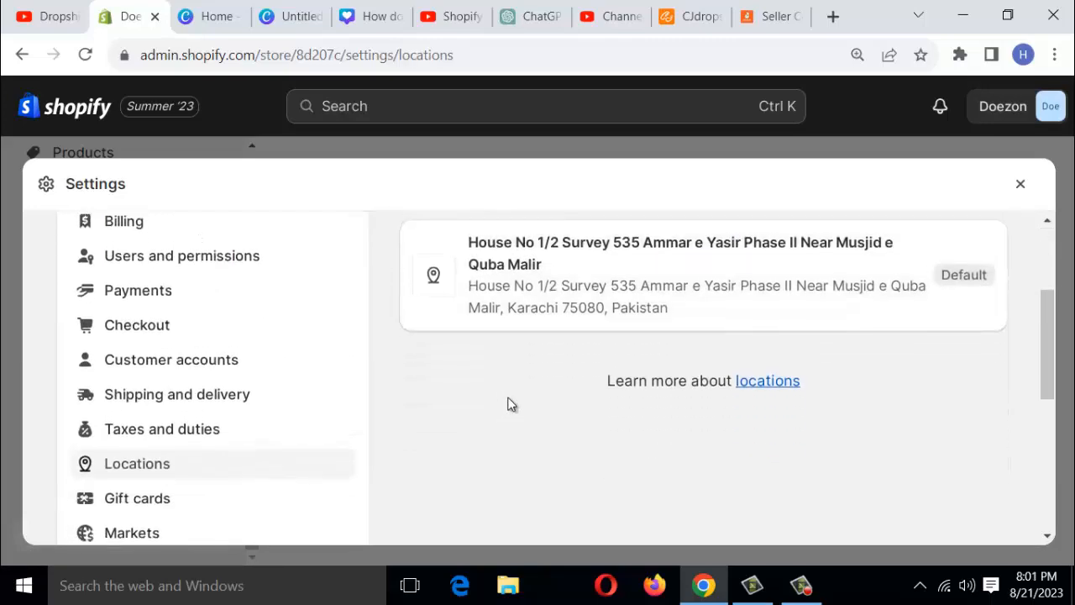
{"action": "scroll", "coordinate": [509, 403], "scroll_direction": "up", "scroll_amount": 2}
{"action": "scroll", "coordinate": [563, 433], "scroll_direction": "down", "scroll_amount": 5}
{"action": "scroll", "coordinate": [563, 433], "scroll_direction": "up", "scroll_amount": 6}
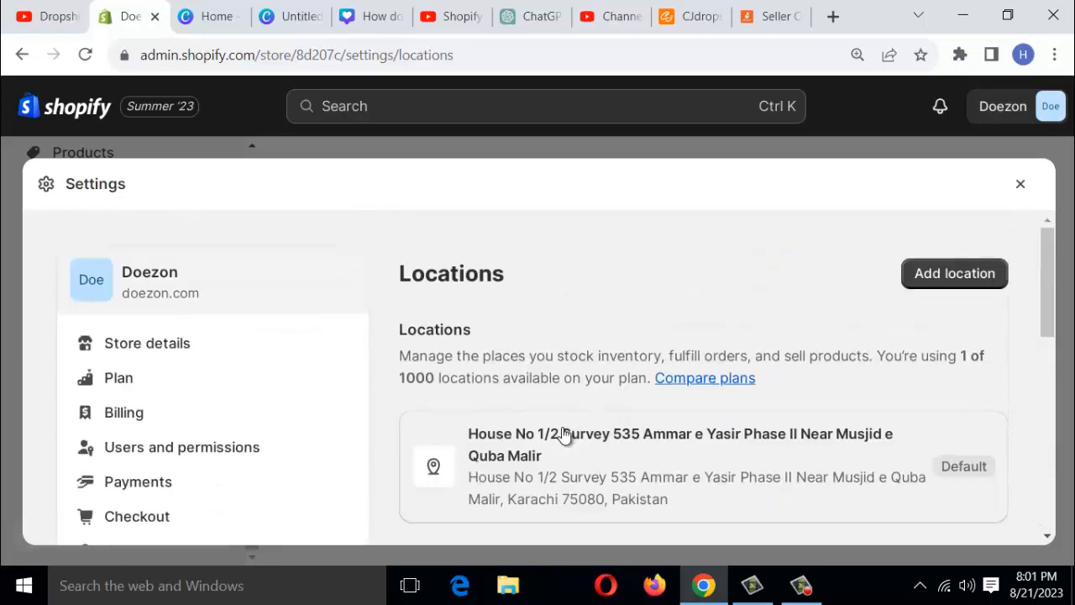
{"action": "scroll", "coordinate": [563, 434], "scroll_direction": "down", "scroll_amount": 1}
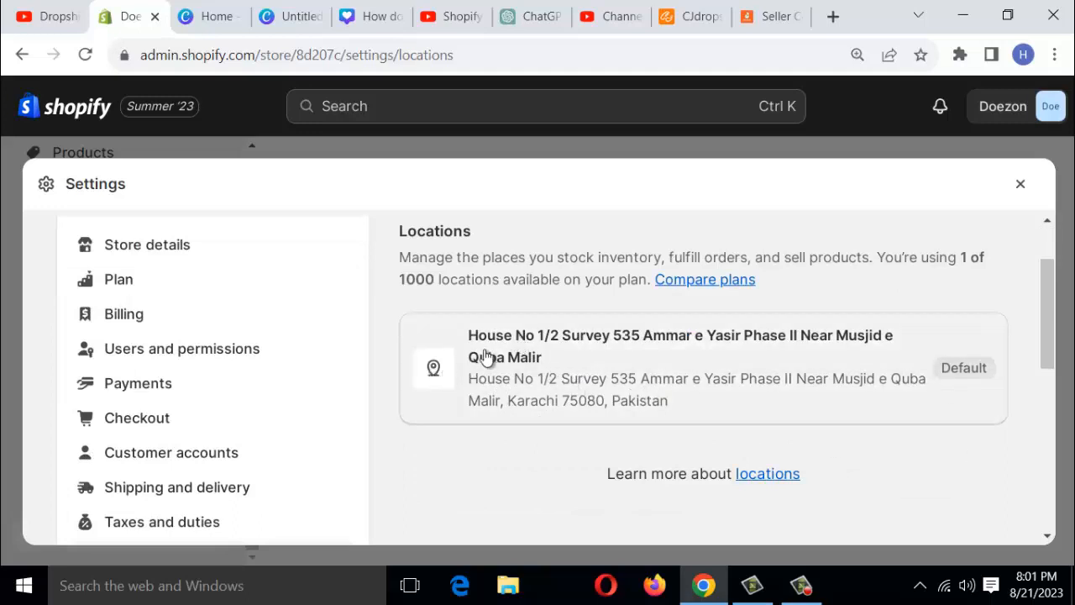
{"action": "scroll", "coordinate": [420, 365], "scroll_direction": "down", "scroll_amount": 1}
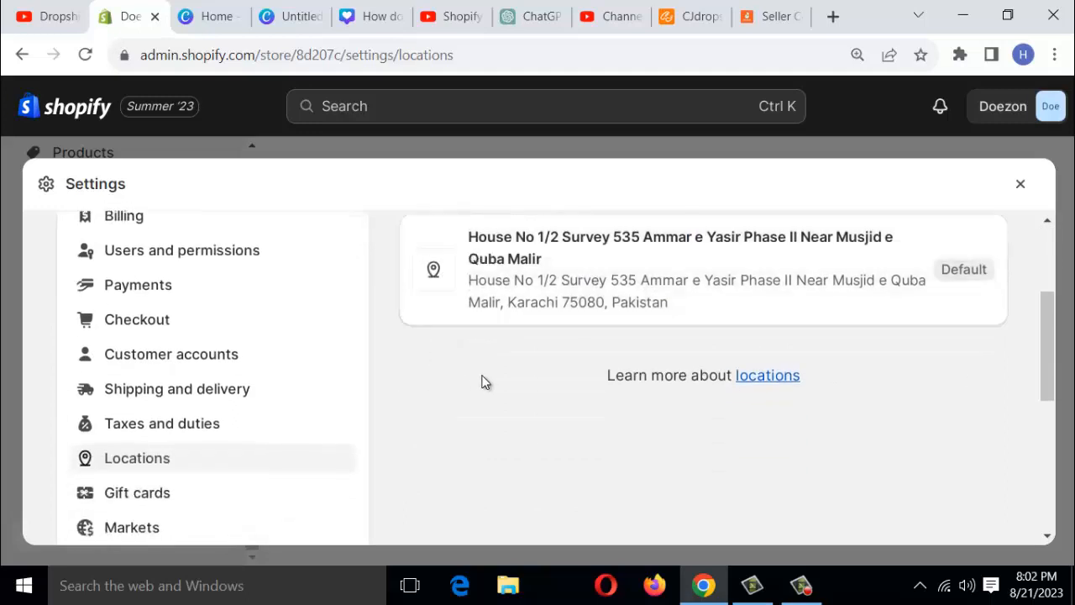
{"action": "left_click", "coordinate": [528, 300]}
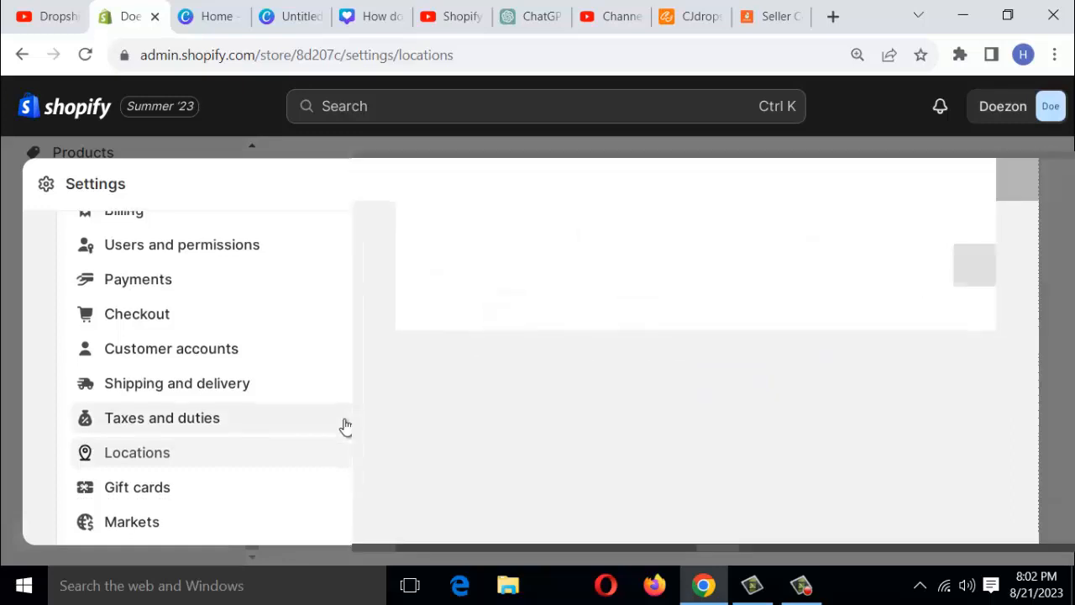
{"action": "scroll", "coordinate": [336, 437], "scroll_direction": "down", "scroll_amount": 1}
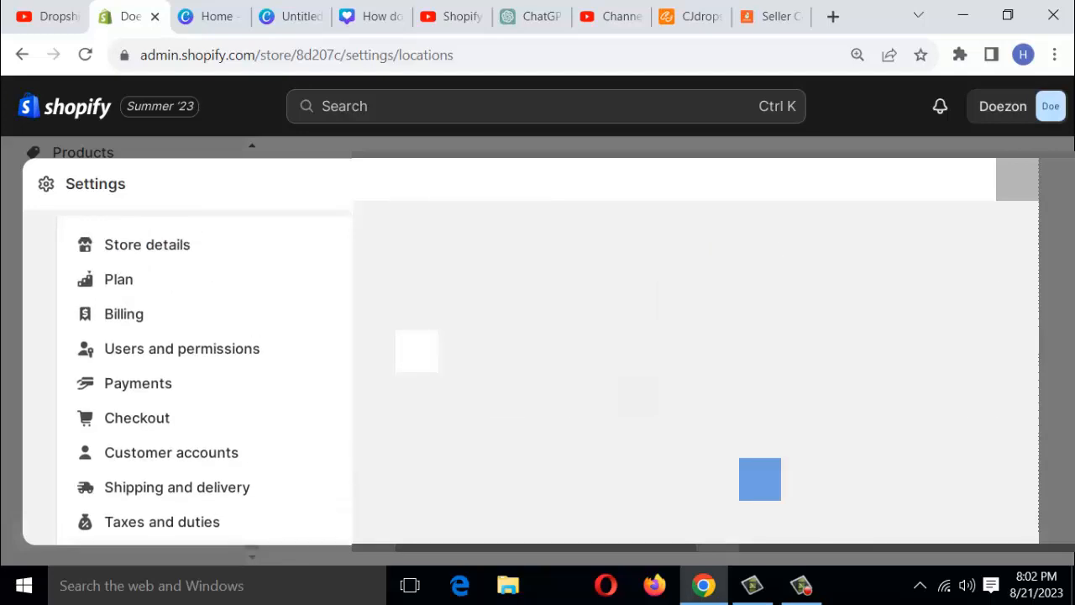
{"action": "scroll", "coordinate": [338, 420], "scroll_direction": "down", "scroll_amount": 2}
{"action": "scroll", "coordinate": [340, 416], "scroll_direction": "down", "scroll_amount": 2}
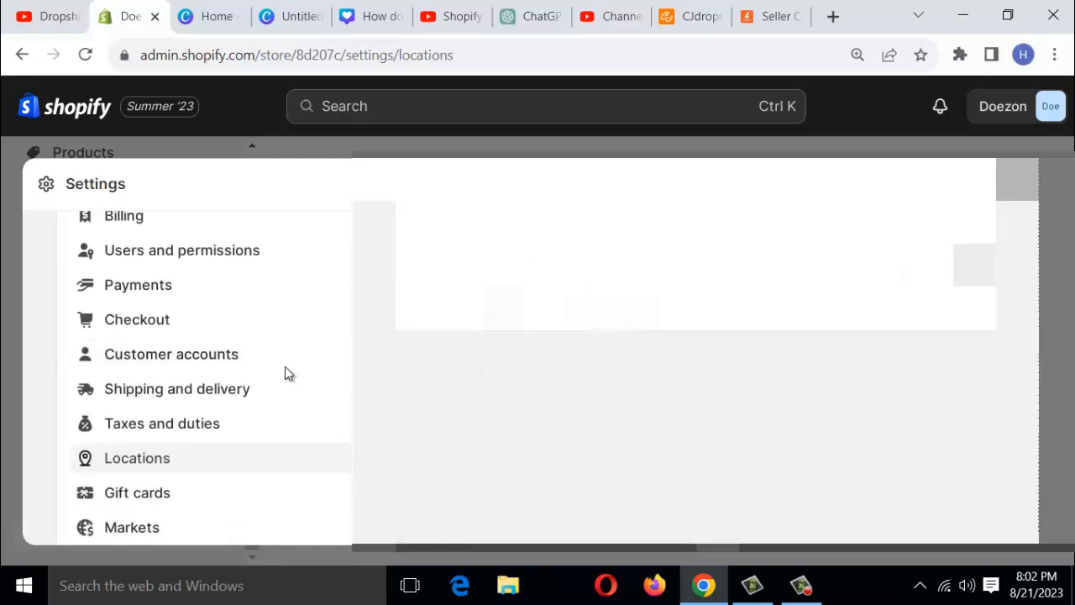
- Open the Gift cards settings and examine the auto-expiration and Apple Wallet Passes options
{"action": "scroll", "coordinate": [267, 361], "scroll_direction": "down", "scroll_amount": 1}
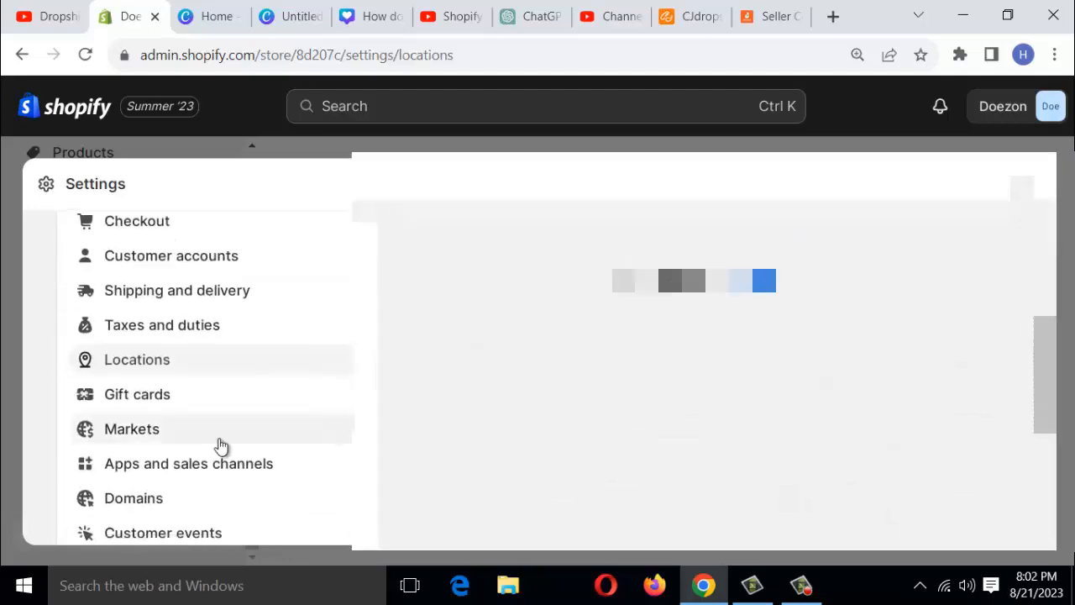
{"action": "left_click", "coordinate": [137, 395]}
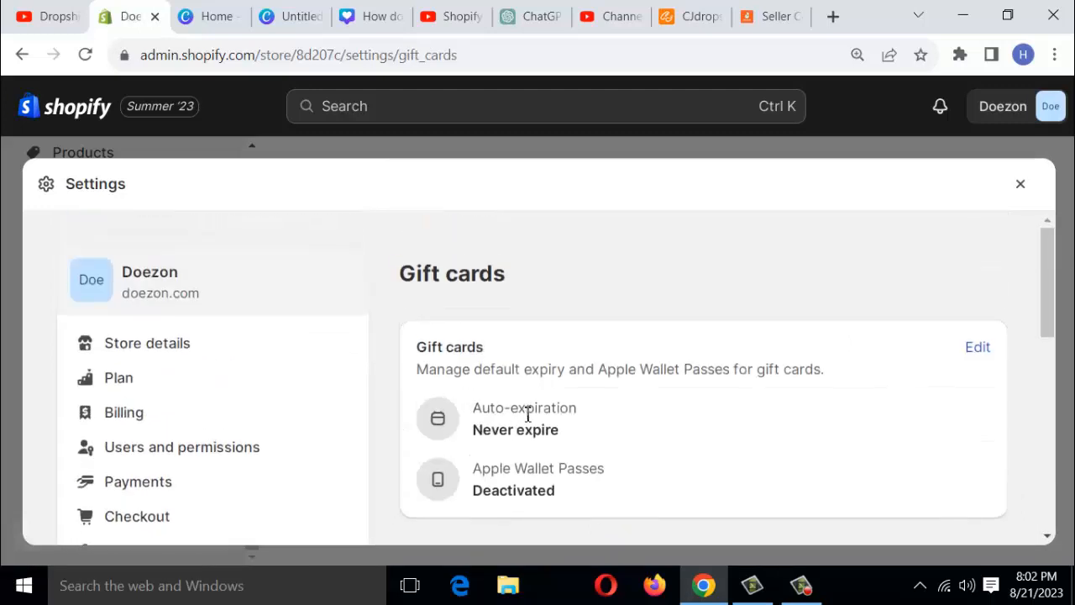
{"action": "scroll", "coordinate": [528, 414], "scroll_direction": "down", "scroll_amount": 1}
{"action": "scroll", "coordinate": [549, 423], "scroll_direction": "up", "scroll_amount": 1}
{"action": "scroll", "coordinate": [444, 434], "scroll_direction": "down", "scroll_amount": 3}
{"action": "scroll", "coordinate": [521, 435], "scroll_direction": "up", "scroll_amount": 3}
{"action": "scroll", "coordinate": [348, 445], "scroll_direction": "down", "scroll_amount": 2}
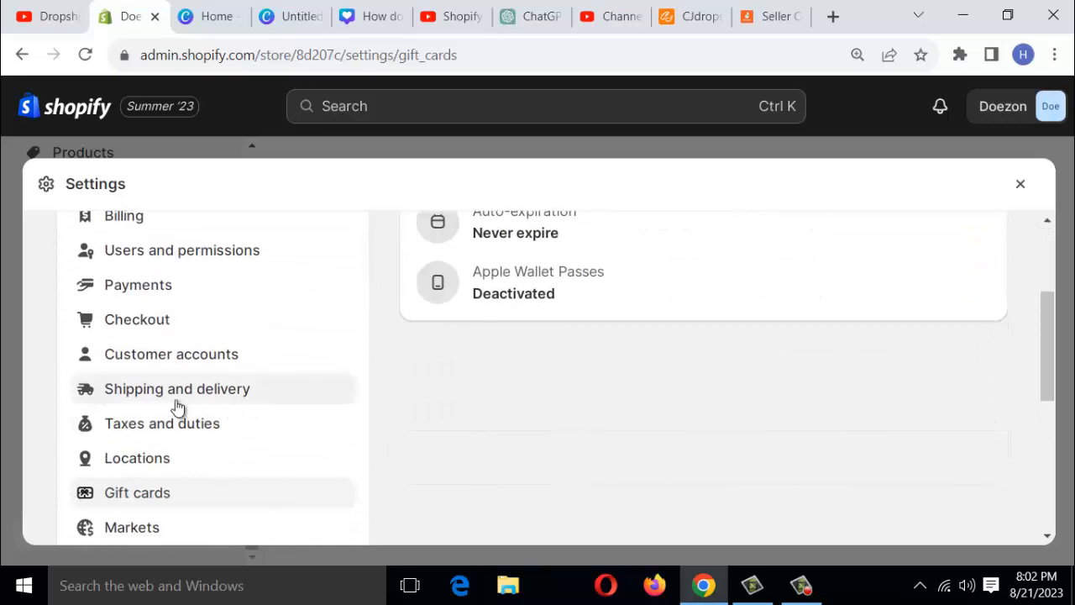
- Open the Markets settings and examine the overview of active and inactive markets, including Pakistan and International
{"action": "scroll", "coordinate": [194, 457], "scroll_direction": "down", "scroll_amount": 1}
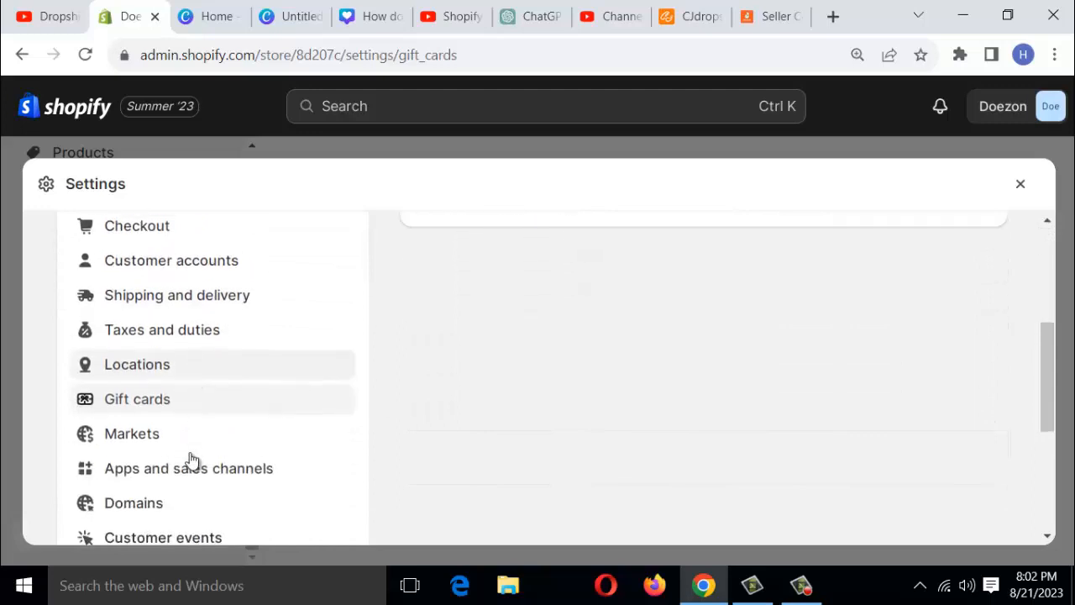
{"action": "left_click", "coordinate": [142, 429]}
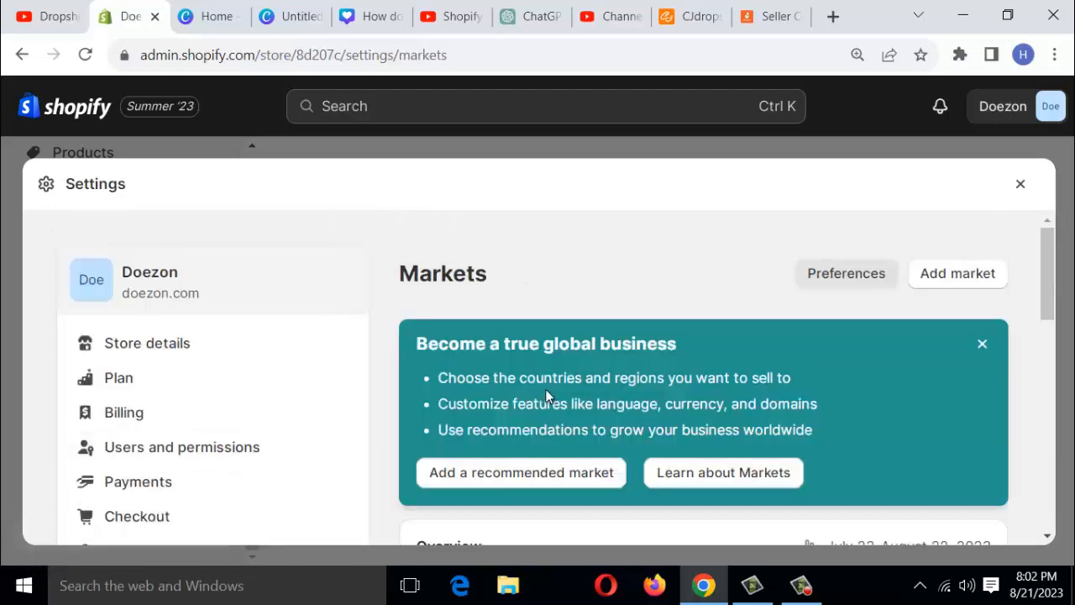
{"action": "scroll", "coordinate": [555, 400], "scroll_direction": "down", "scroll_amount": 3}
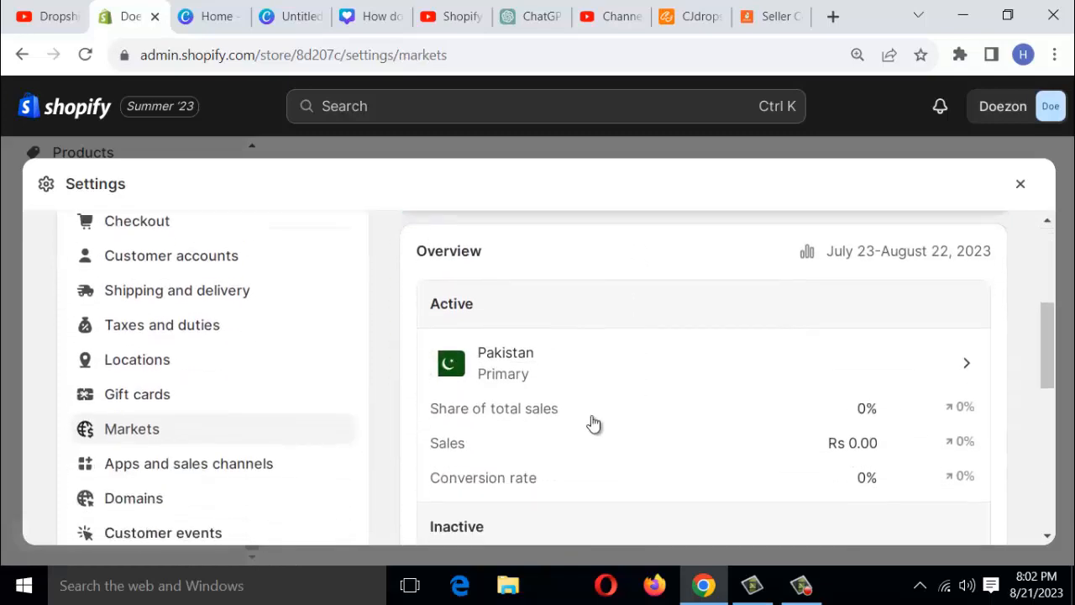
{"action": "scroll", "coordinate": [563, 401], "scroll_direction": "down", "scroll_amount": 2}
{"action": "scroll", "coordinate": [578, 420], "scroll_direction": "down", "scroll_amount": 1}
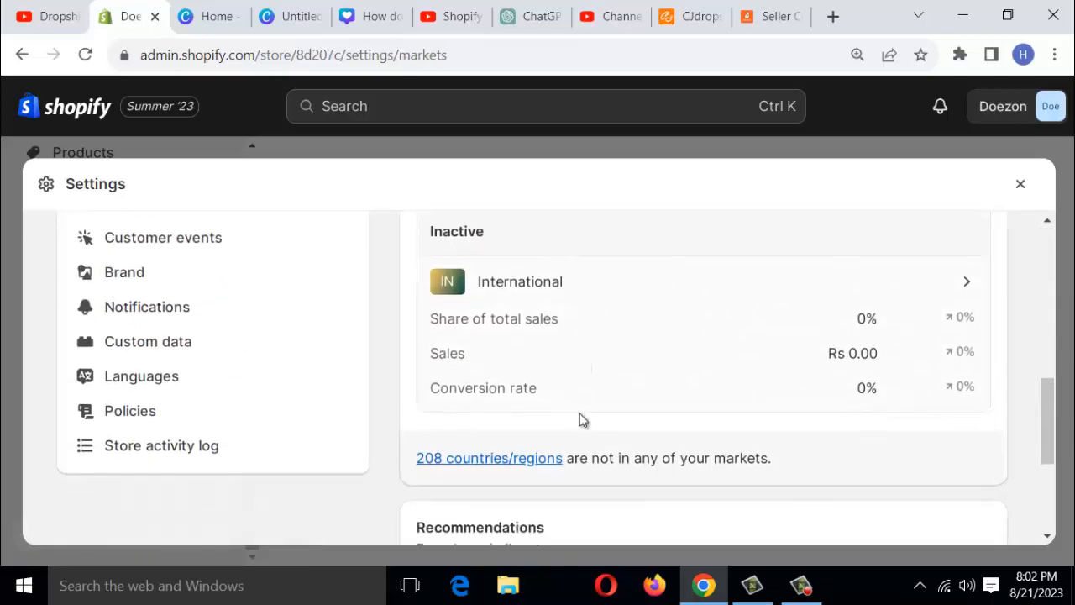
{"action": "scroll", "coordinate": [581, 416], "scroll_direction": "up", "scroll_amount": 5}
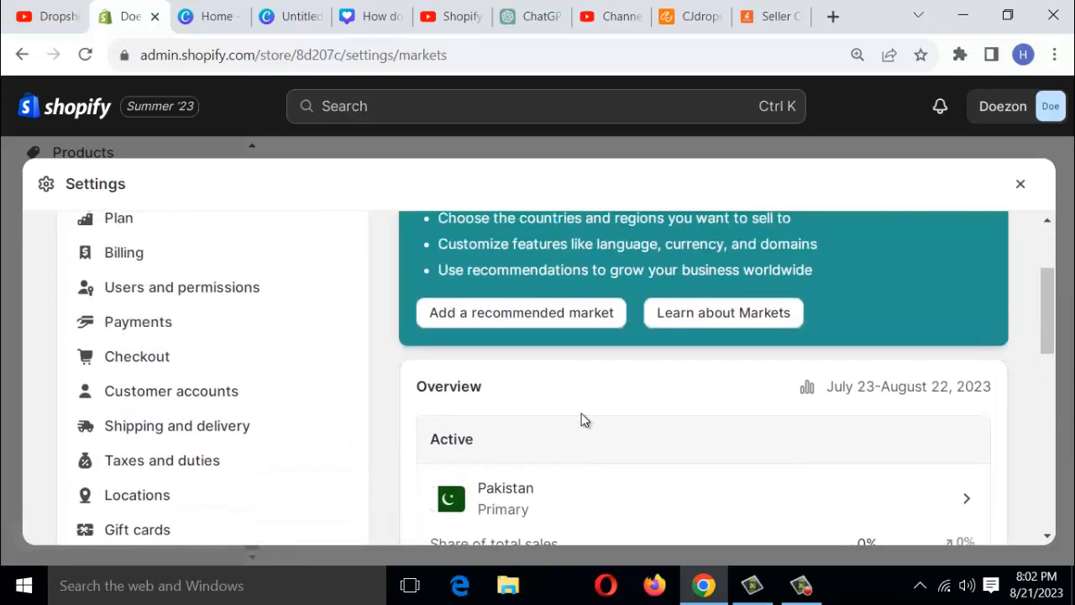
{"action": "scroll", "coordinate": [695, 431], "scroll_direction": "down", "scroll_amount": 5}
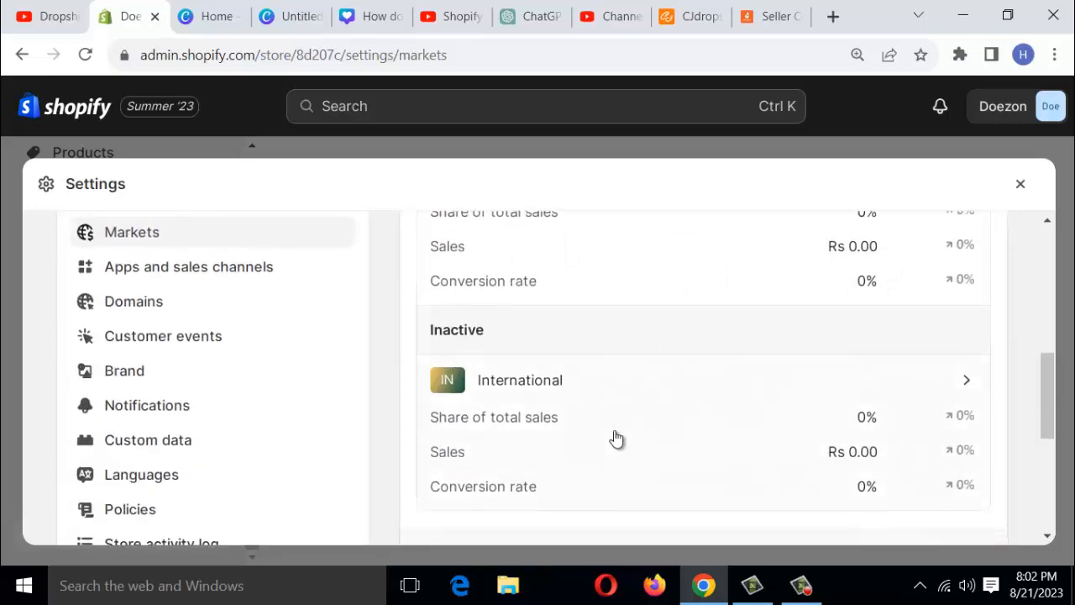
{"action": "scroll", "coordinate": [613, 433], "scroll_direction": "down", "scroll_amount": 1}
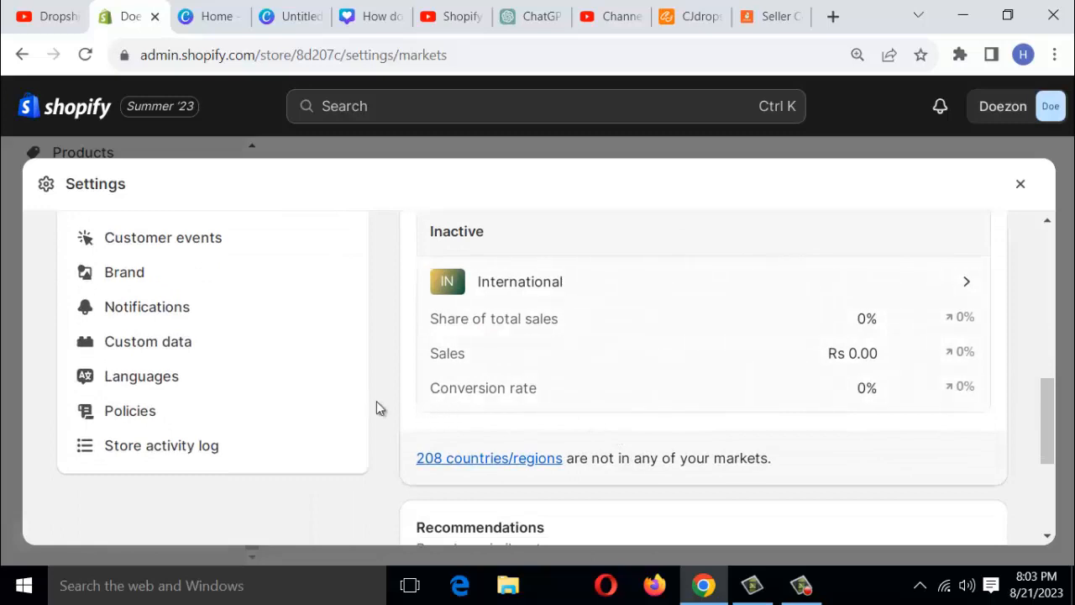
- Open the Apps and sales channels settings and examine the installed apps and channels
{"action": "scroll", "coordinate": [299, 379], "scroll_direction": "up", "scroll_amount": 1}
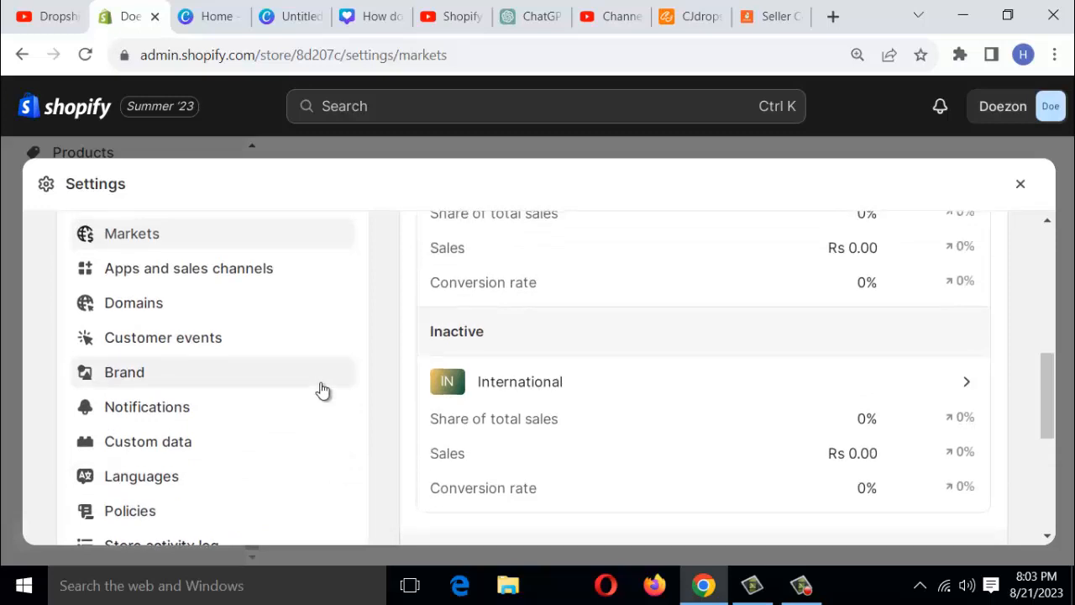
{"action": "scroll", "coordinate": [323, 389], "scroll_direction": "up", "scroll_amount": 1}
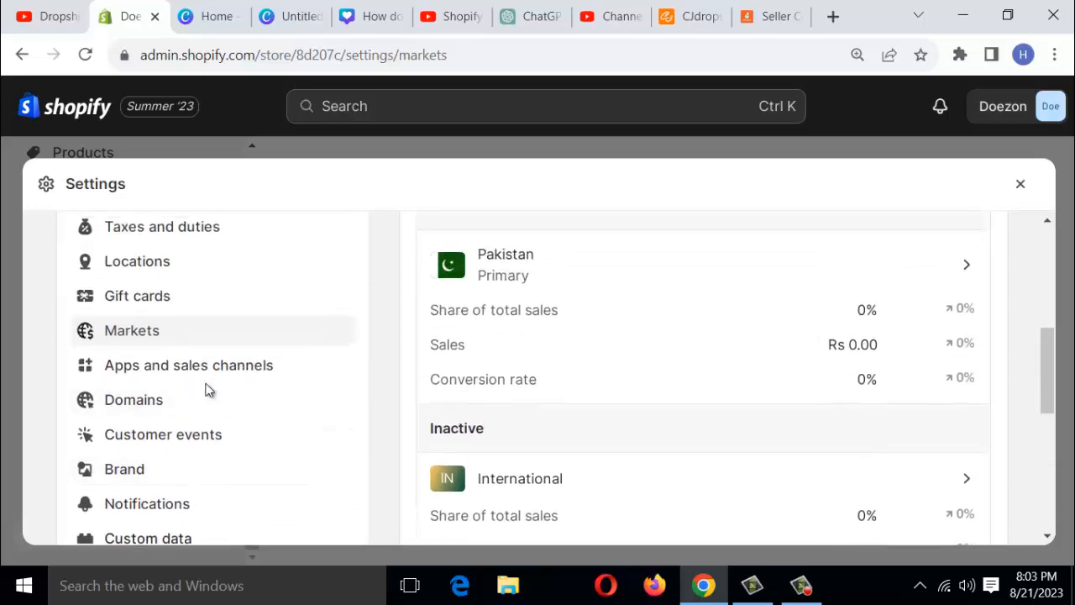
{"action": "left_click", "coordinate": [174, 372]}
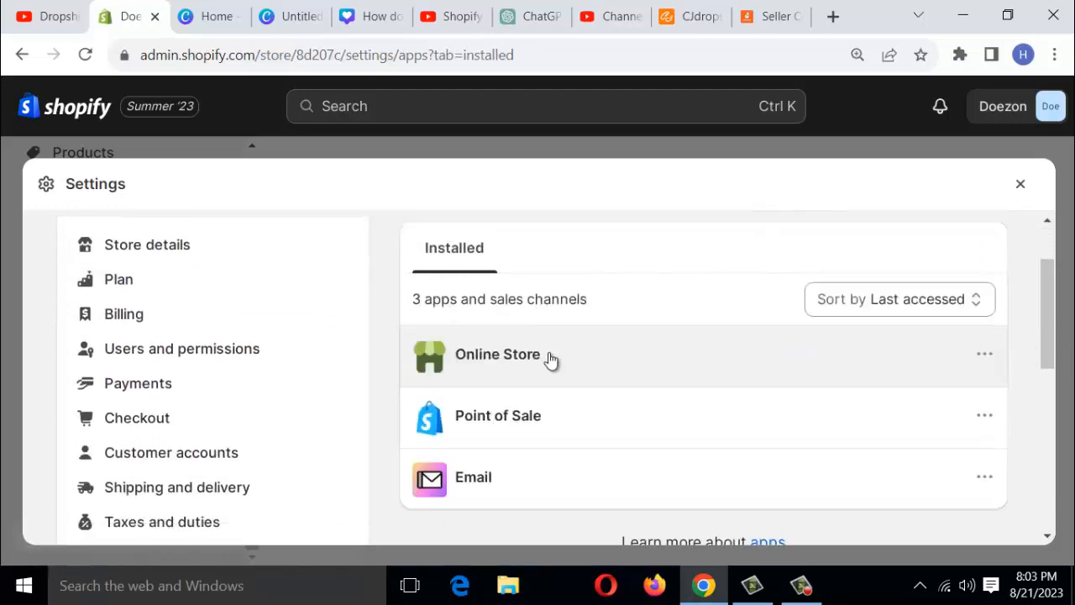
{"action": "scroll", "coordinate": [537, 362], "scroll_direction": "down", "scroll_amount": 1}
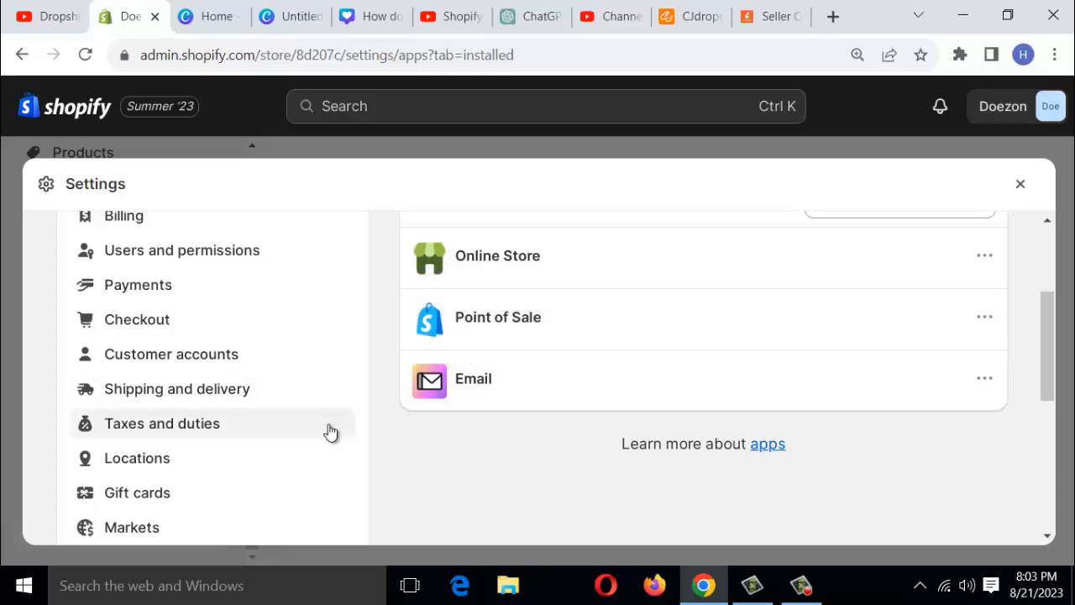
{"action": "scroll", "coordinate": [324, 421], "scroll_direction": "down", "scroll_amount": 1}
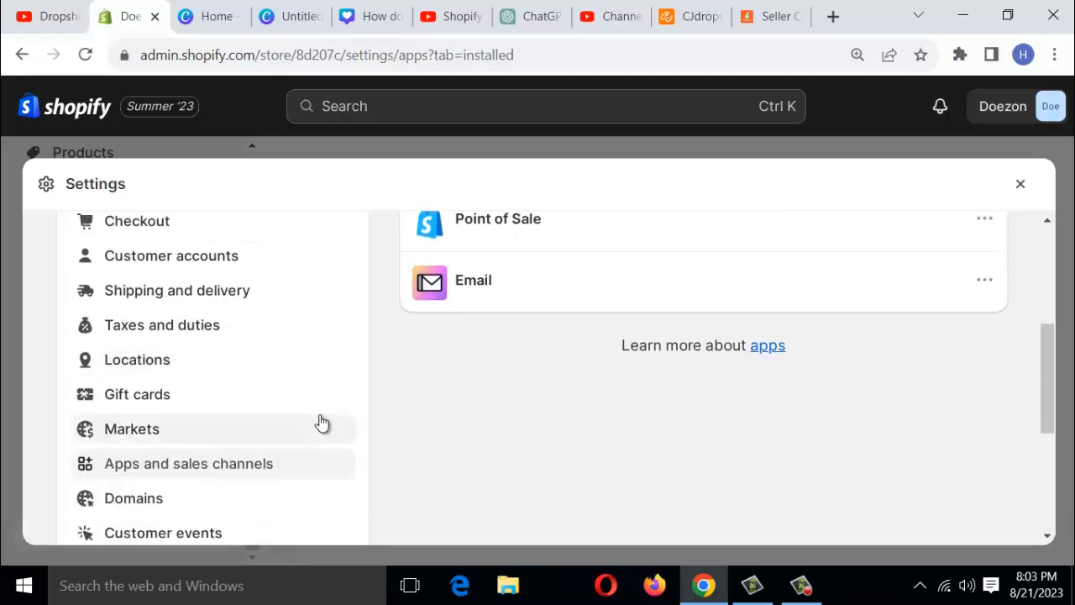
- Open the Domains settings and examine the primary domain, the redirecting domains and the options for connecting or buying a domain
{"action": "scroll", "coordinate": [319, 422], "scroll_direction": "down", "scroll_amount": 1}
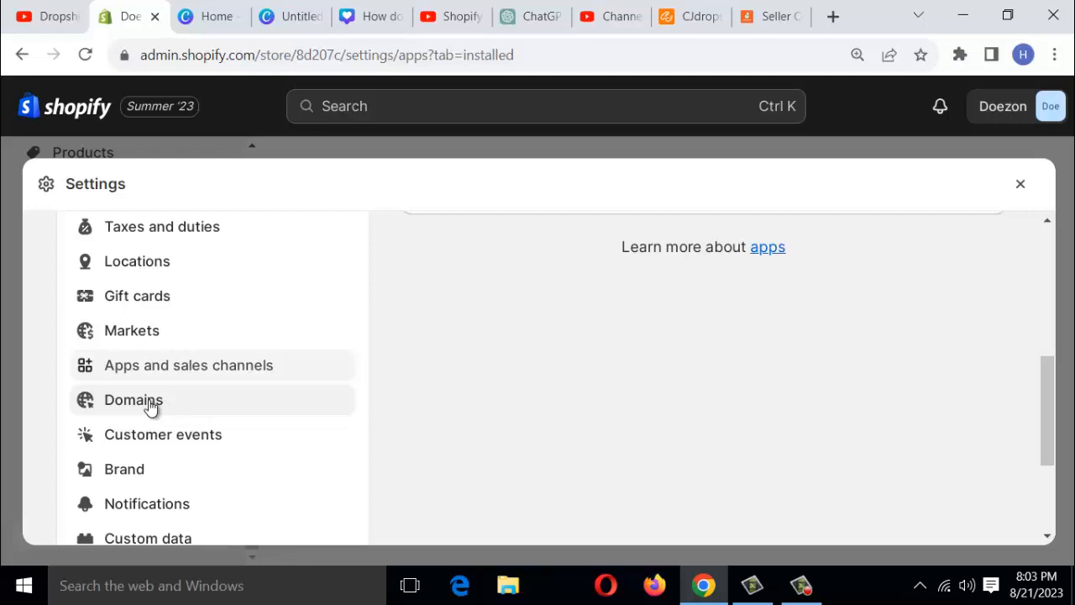
{"action": "left_click", "coordinate": [208, 410]}
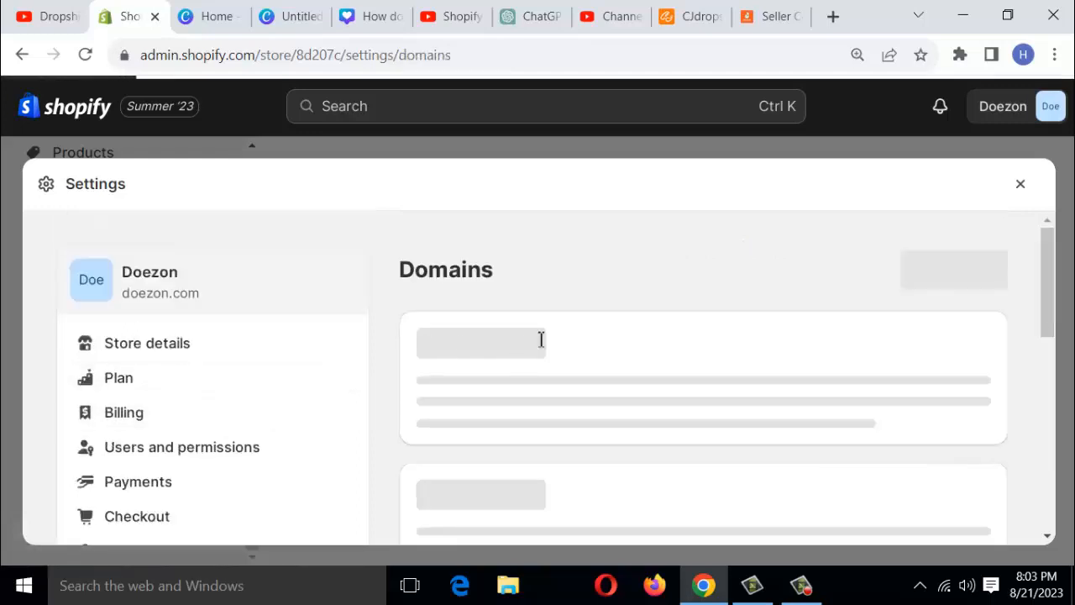
{"action": "scroll", "coordinate": [320, 300], "scroll_direction": "down", "scroll_amount": 2}
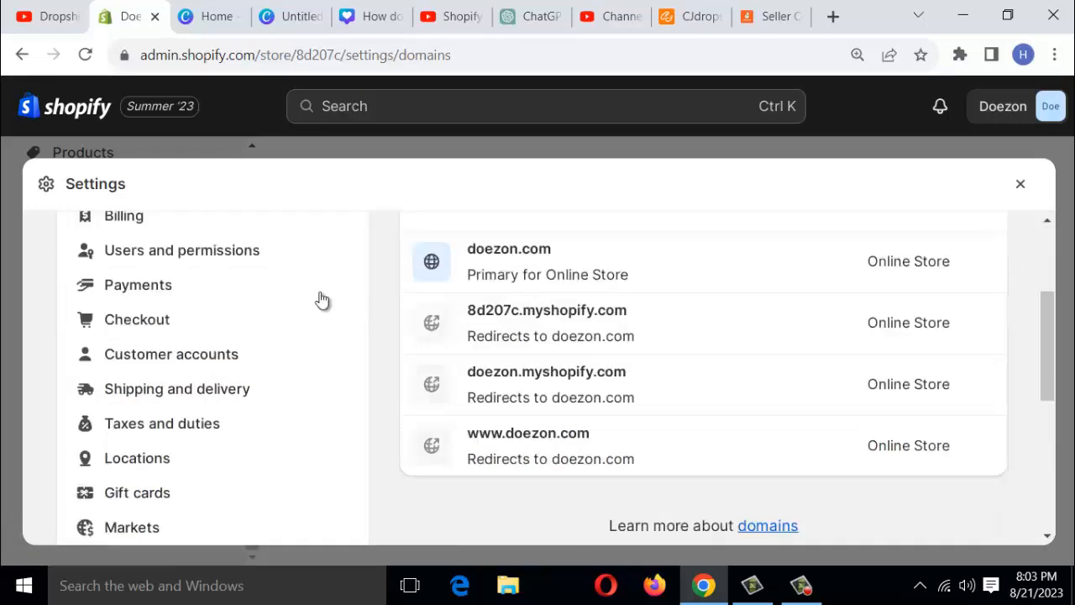
{"action": "scroll", "coordinate": [220, 446], "scroll_direction": "up", "scroll_amount": 1}
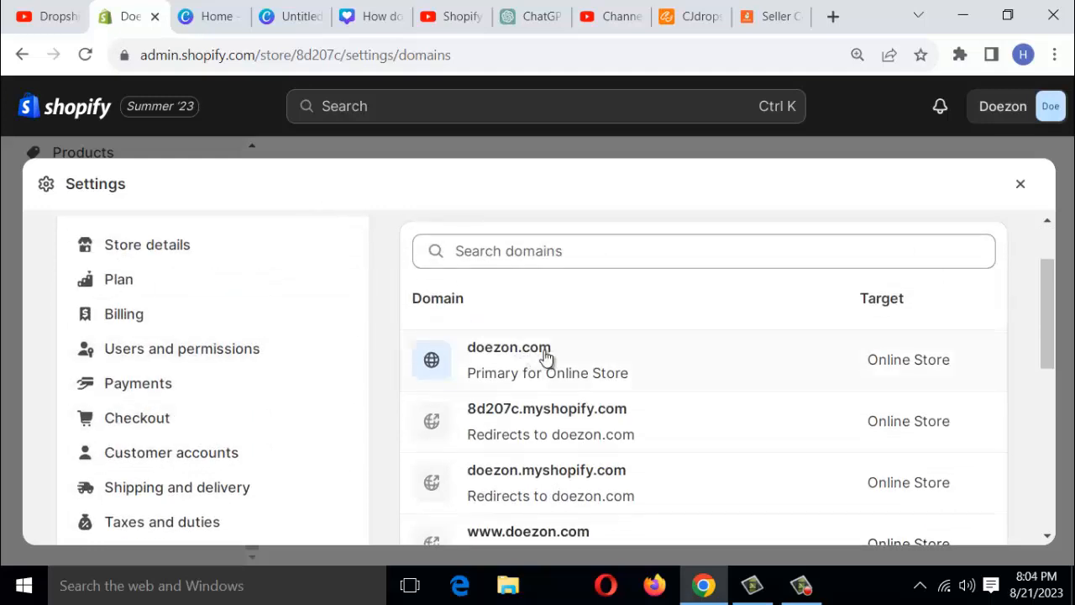
{"action": "scroll", "coordinate": [626, 345], "scroll_direction": "down", "scroll_amount": 2}
{"action": "scroll", "coordinate": [670, 363], "scroll_direction": "up", "scroll_amount": 1}
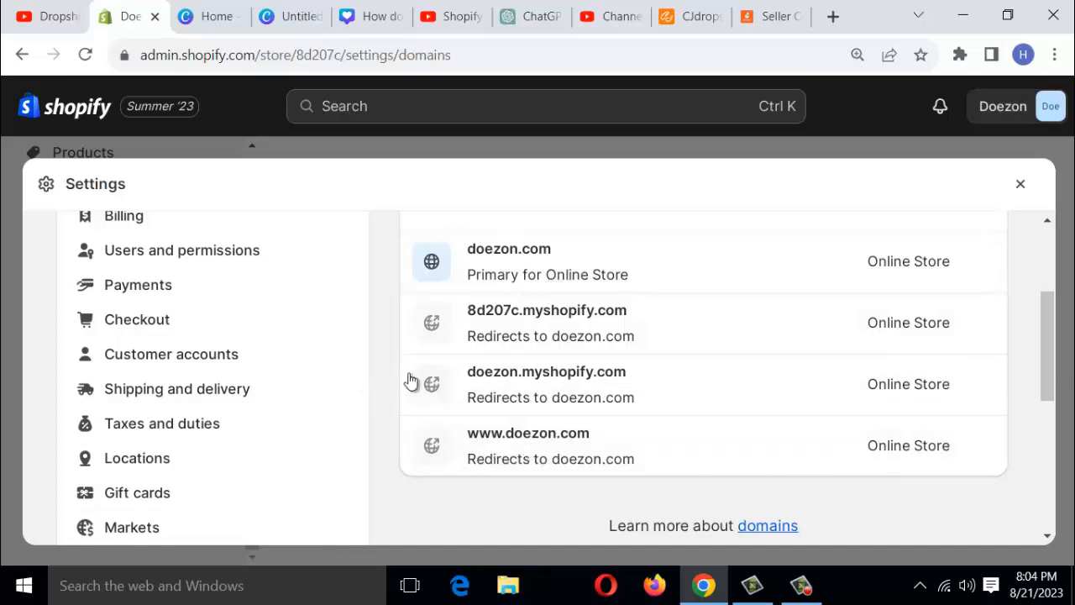
{"action": "scroll", "coordinate": [445, 412], "scroll_direction": "up", "scroll_amount": 5}
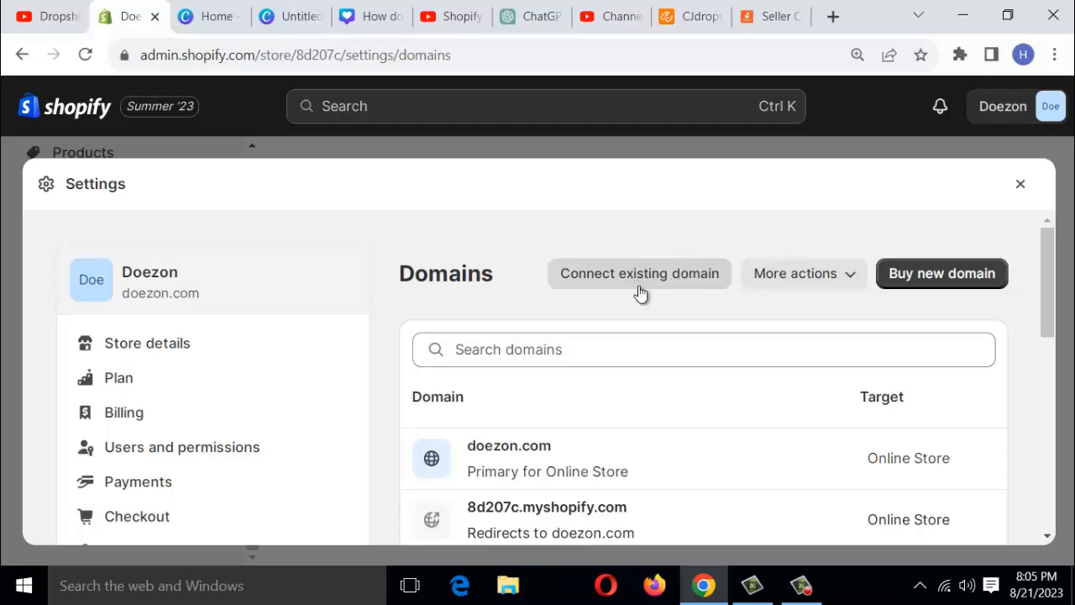
{"action": "scroll", "coordinate": [542, 357], "scroll_direction": "down", "scroll_amount": 1}
{"action": "scroll", "coordinate": [535, 370], "scroll_direction": "down", "scroll_amount": 1}
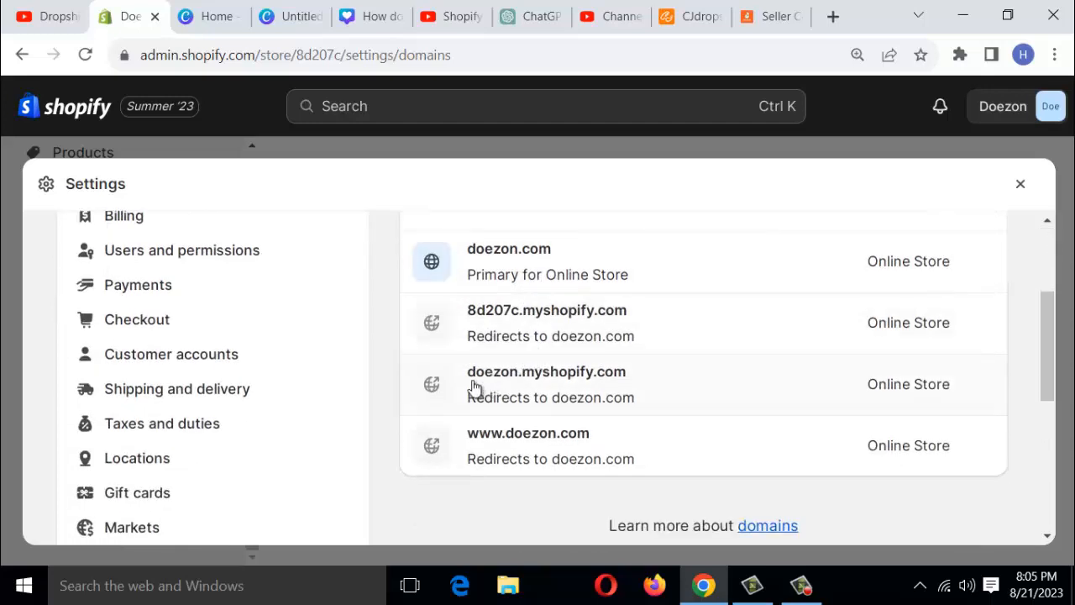
- Open the Customer events settings and examine the options for managing app and custom pixels
{"action": "scroll", "coordinate": [483, 403], "scroll_direction": "down", "scroll_amount": 2}
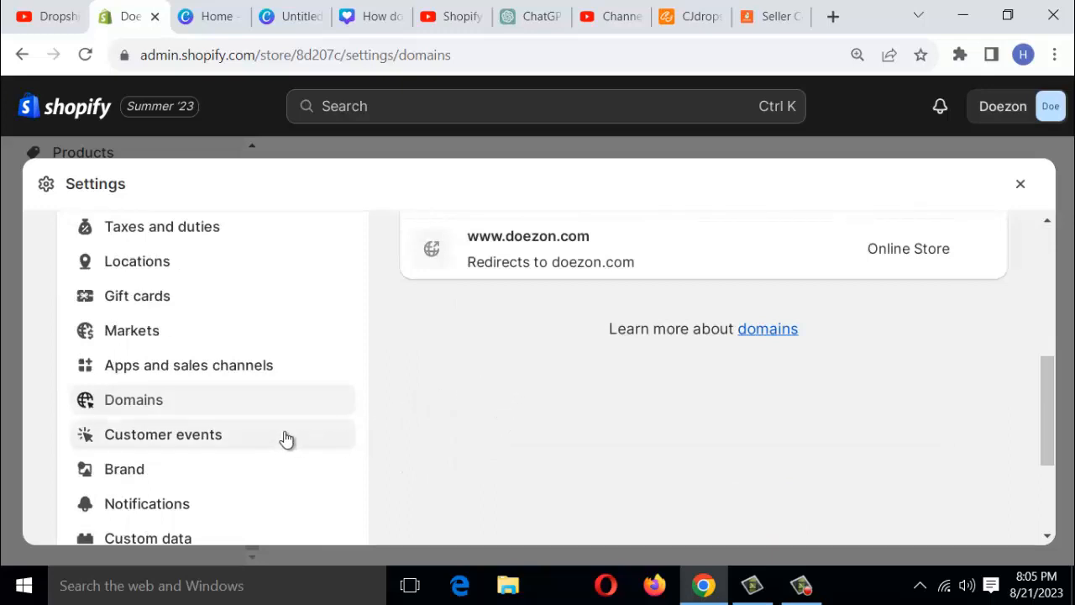
{"action": "left_click", "coordinate": [209, 446]}
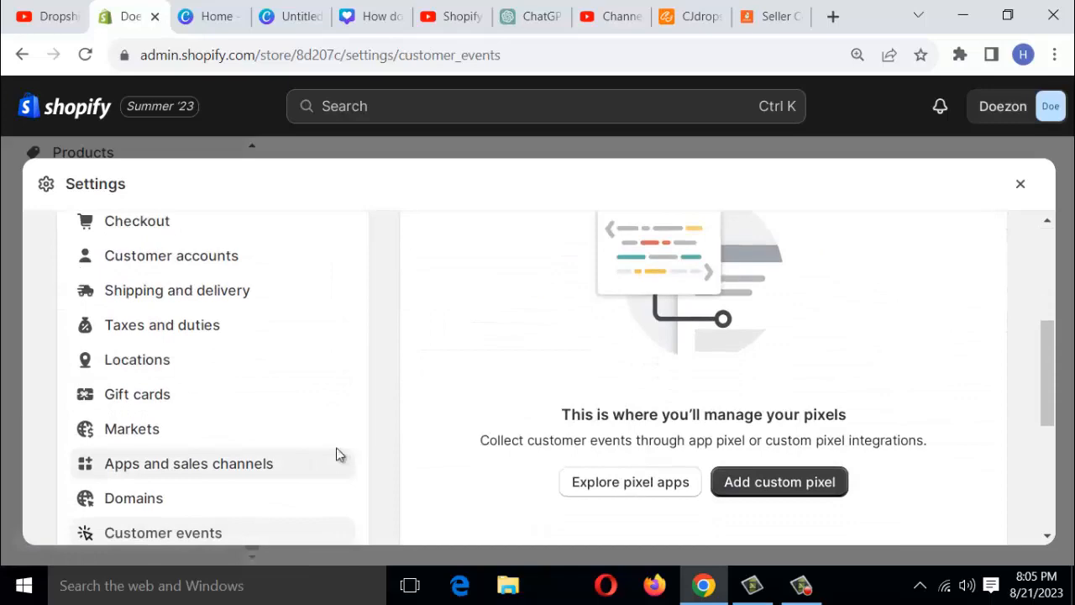
{"action": "scroll", "coordinate": [398, 419], "scroll_direction": "up", "scroll_amount": 1}
{"action": "scroll", "coordinate": [391, 420], "scroll_direction": "up", "scroll_amount": 3}
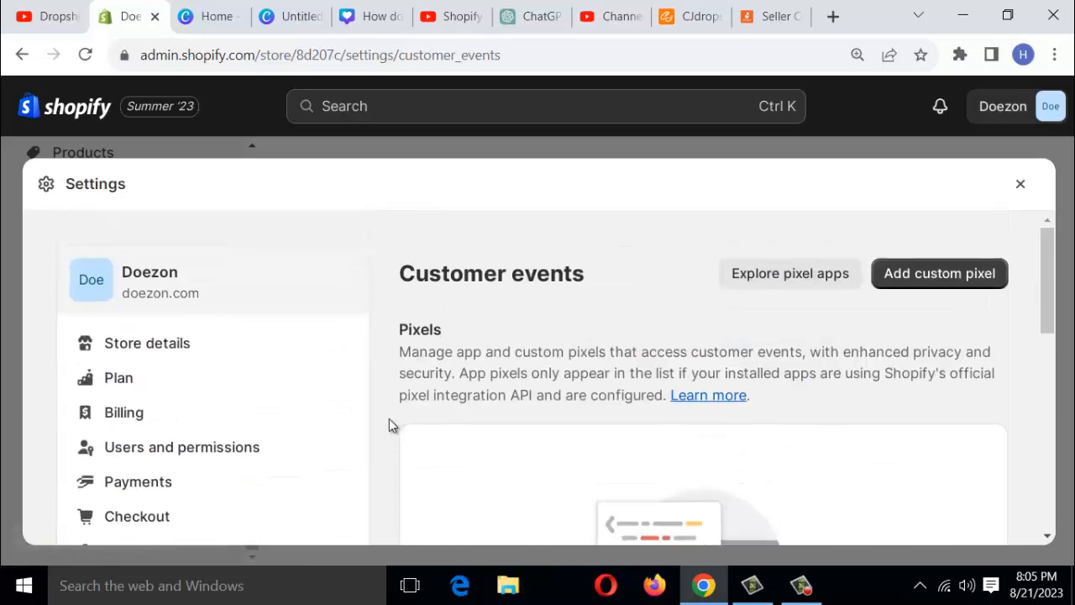
- Open the Notifications settings and examine the sender email section and the automatic order and payment notifications sent to customers
{"action": "scroll", "coordinate": [389, 422], "scroll_direction": "down", "scroll_amount": 2}
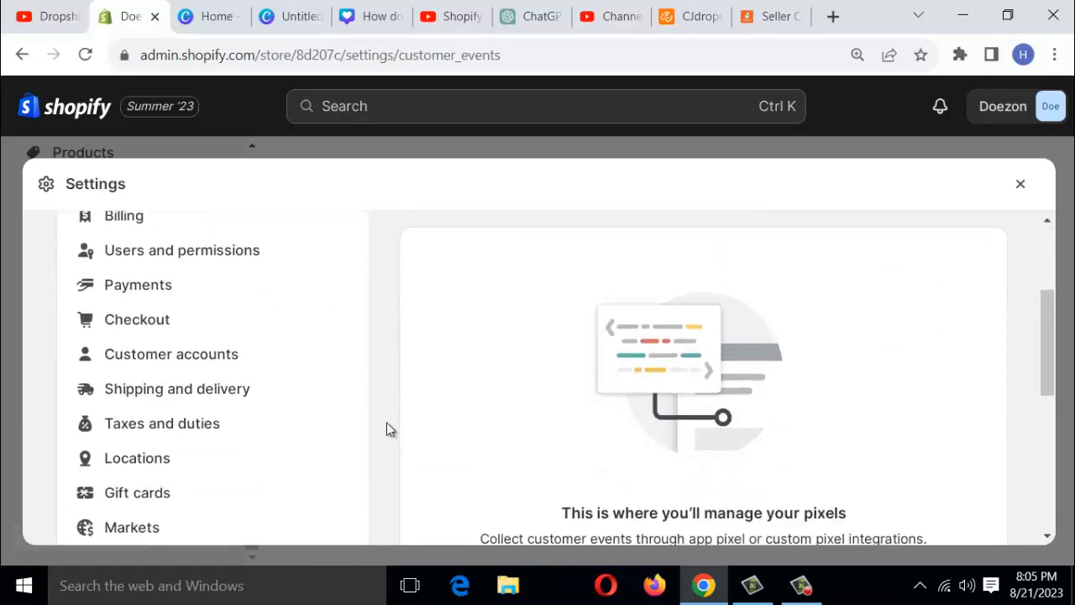
{"action": "left_click", "coordinate": [217, 395]}
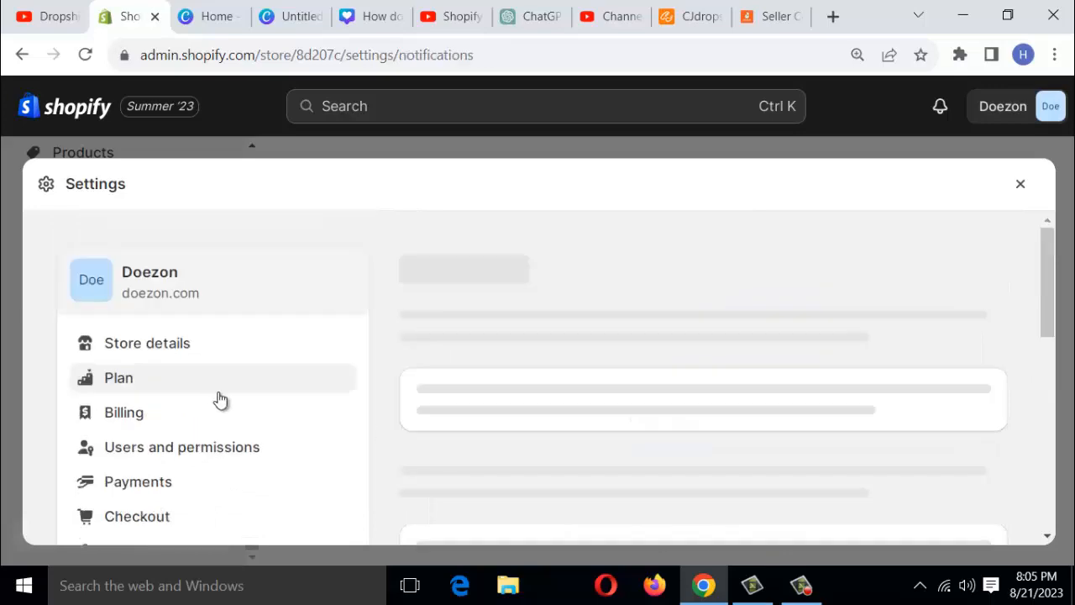
{"action": "scroll", "coordinate": [242, 395], "scroll_direction": "down", "scroll_amount": 3}
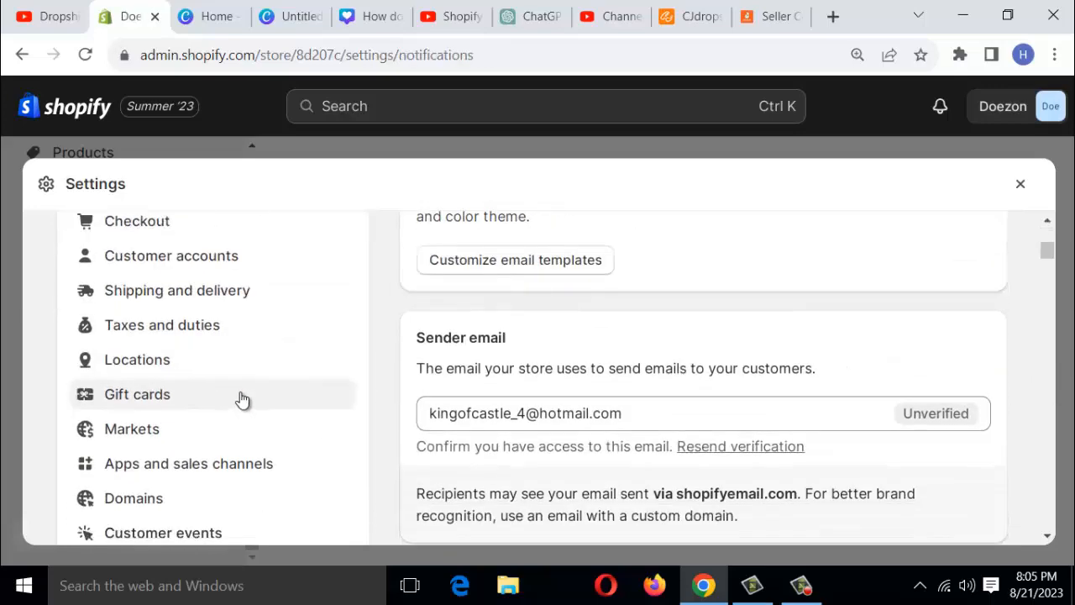
{"action": "scroll", "coordinate": [199, 393], "scroll_direction": "down", "scroll_amount": 2}
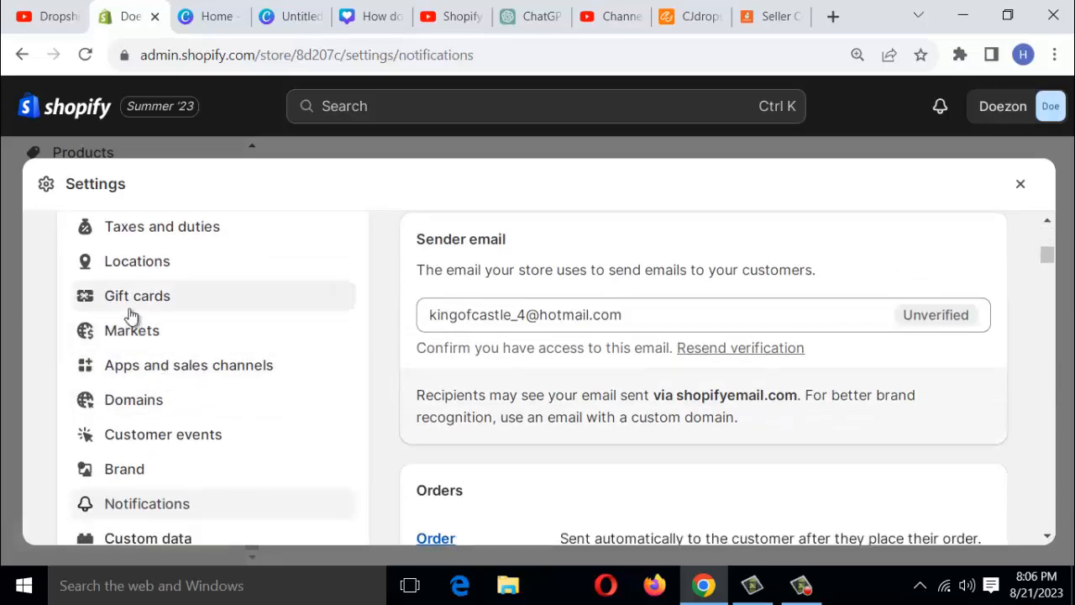
{"action": "scroll", "coordinate": [278, 417], "scroll_direction": "down", "scroll_amount": 5}
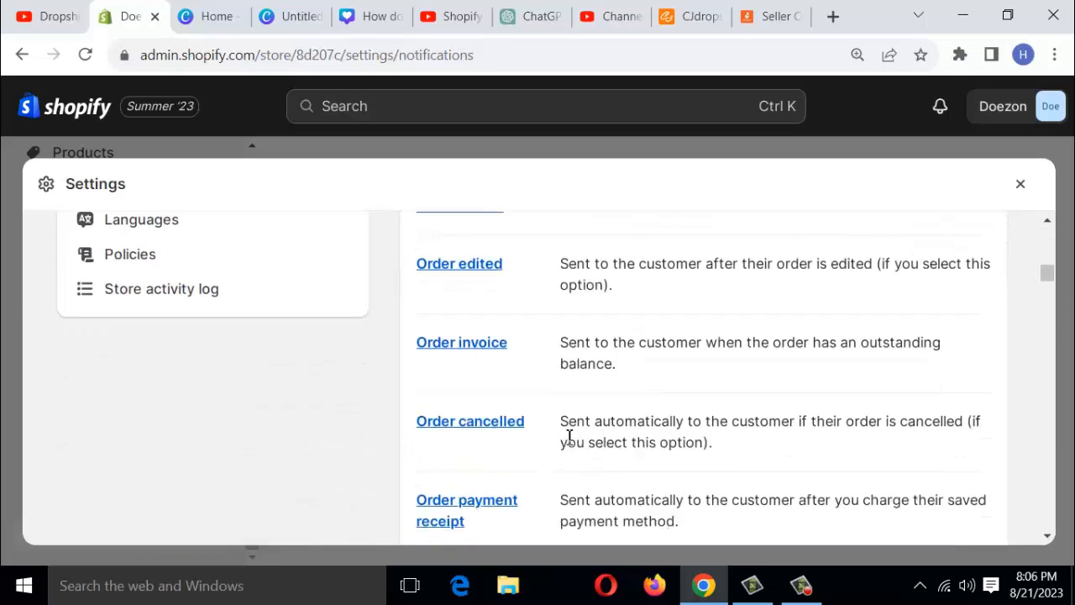
{"action": "scroll", "coordinate": [568, 436], "scroll_direction": "down", "scroll_amount": 10}
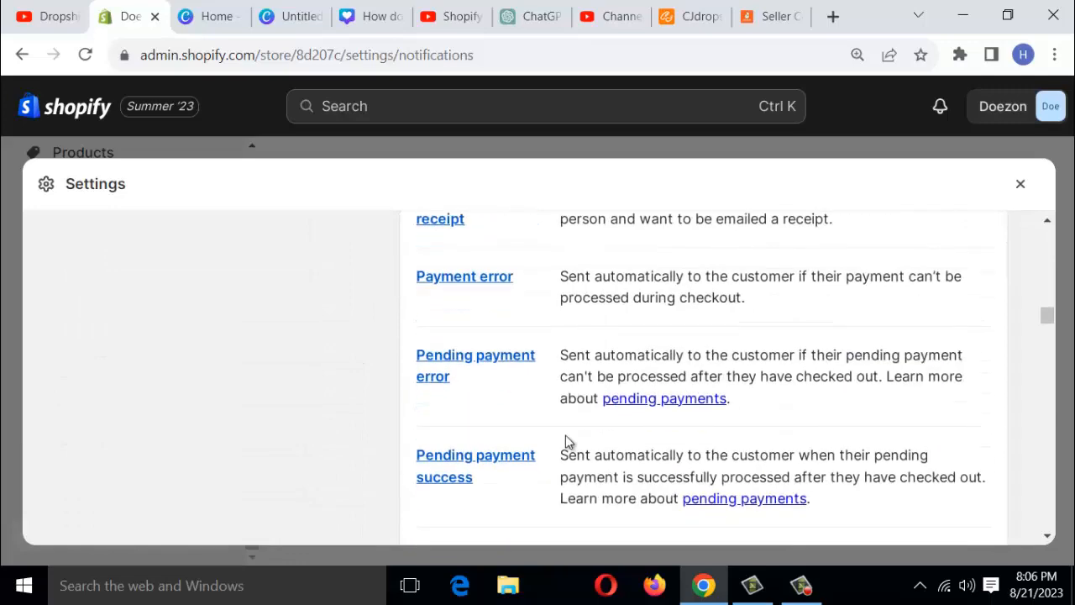
{"action": "scroll", "coordinate": [565, 435], "scroll_direction": "down", "scroll_amount": 2}
{"action": "scroll", "coordinate": [550, 438], "scroll_direction": "up", "scroll_amount": 15}
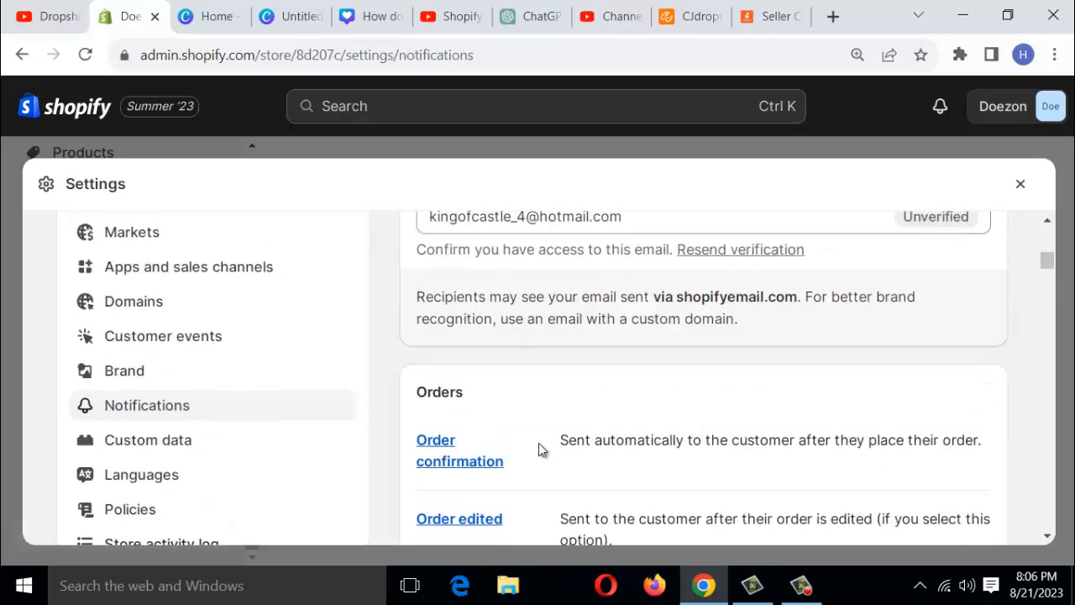
{"action": "scroll", "coordinate": [276, 403], "scroll_direction": "down", "scroll_amount": 2}
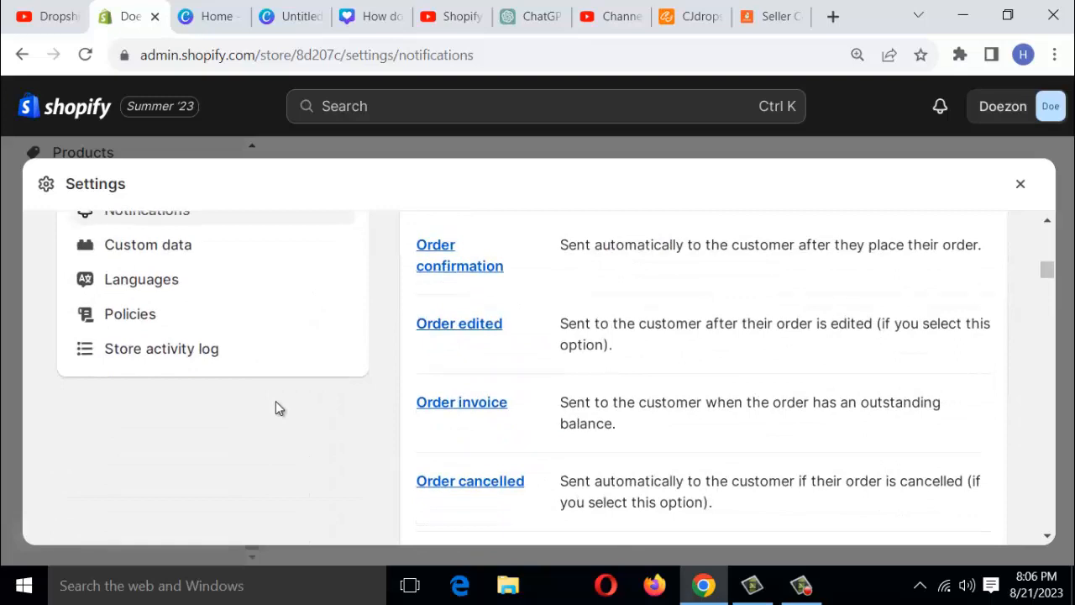
{"action": "scroll", "coordinate": [276, 401], "scroll_direction": "up", "scroll_amount": 1}
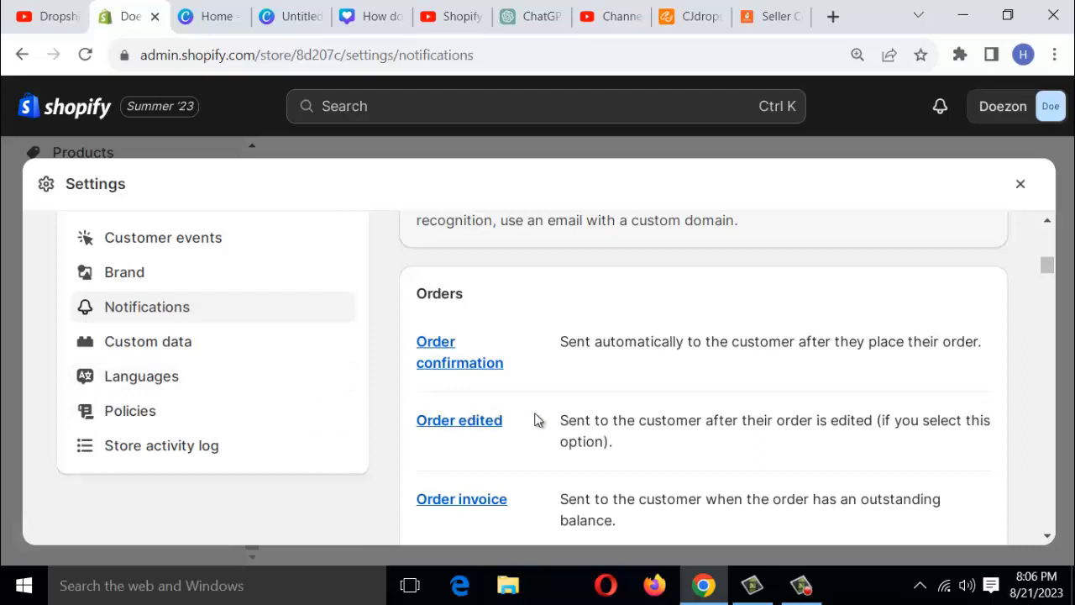
- Open the Custom data settings and examine the metafield categories and the metaobjects section
{"action": "left_click", "coordinate": [155, 352]}
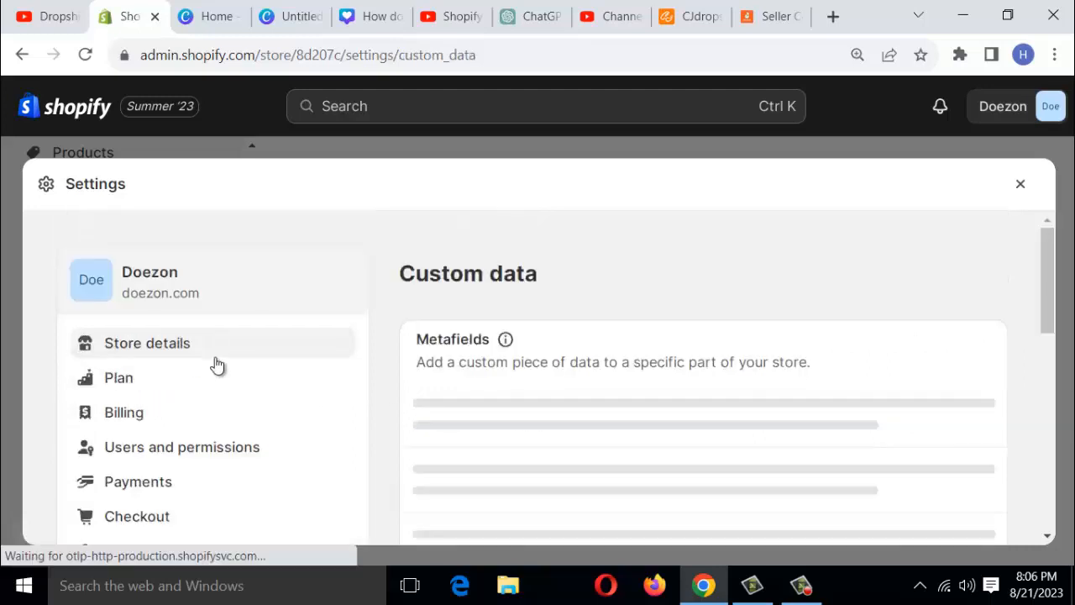
{"action": "scroll", "coordinate": [530, 409], "scroll_direction": "down", "scroll_amount": 4}
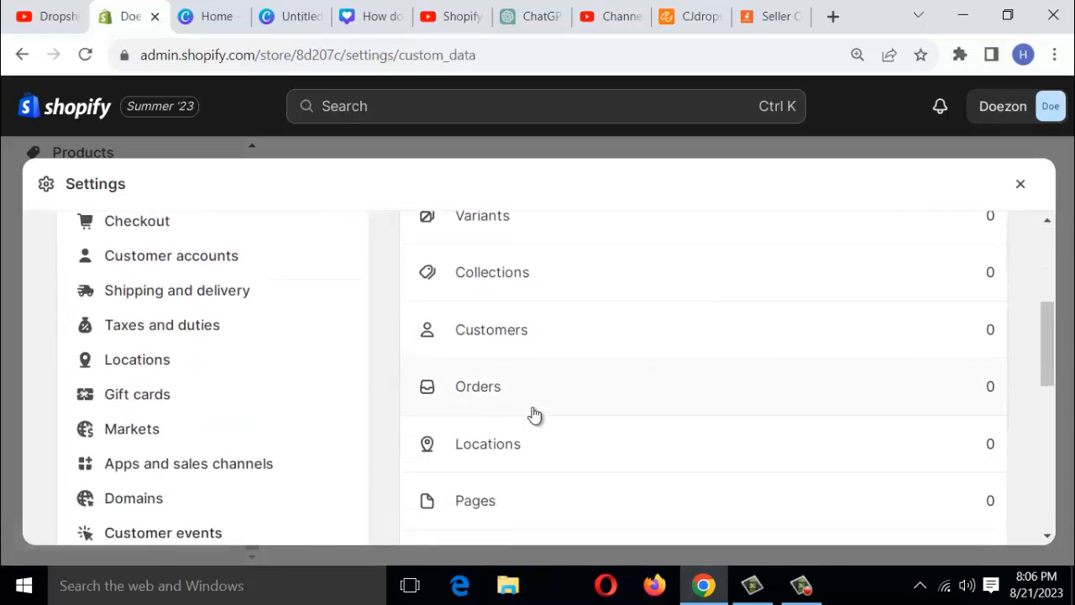
{"action": "scroll", "coordinate": [532, 415], "scroll_direction": "down", "scroll_amount": 3}
{"action": "scroll", "coordinate": [533, 415], "scroll_direction": "up", "scroll_amount": 3}
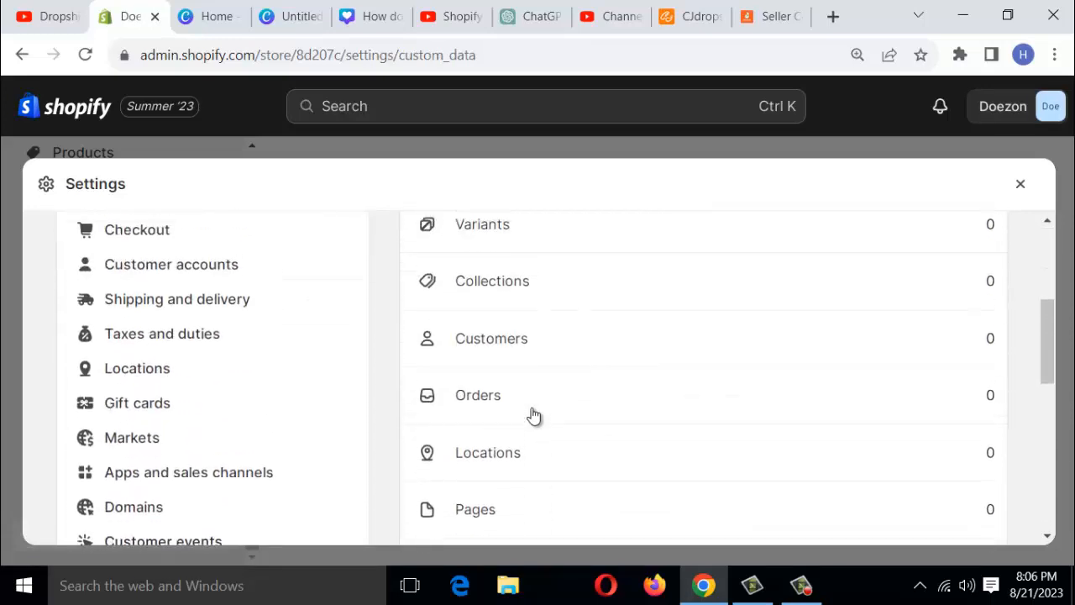
{"action": "scroll", "coordinate": [532, 415], "scroll_direction": "up", "scroll_amount": 1}
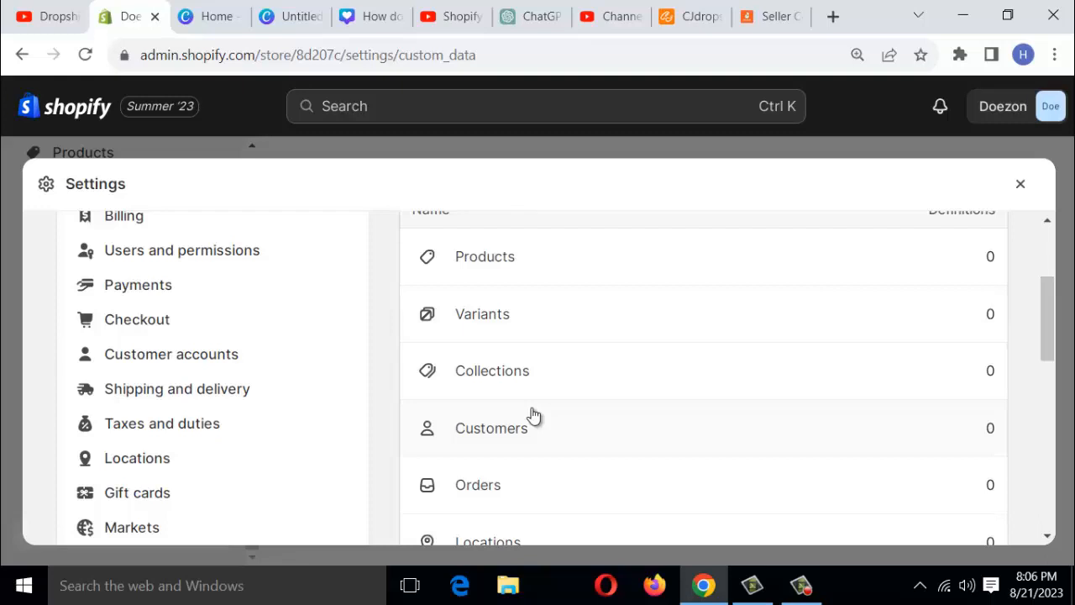
{"action": "scroll", "coordinate": [533, 414], "scroll_direction": "down", "scroll_amount": 6}
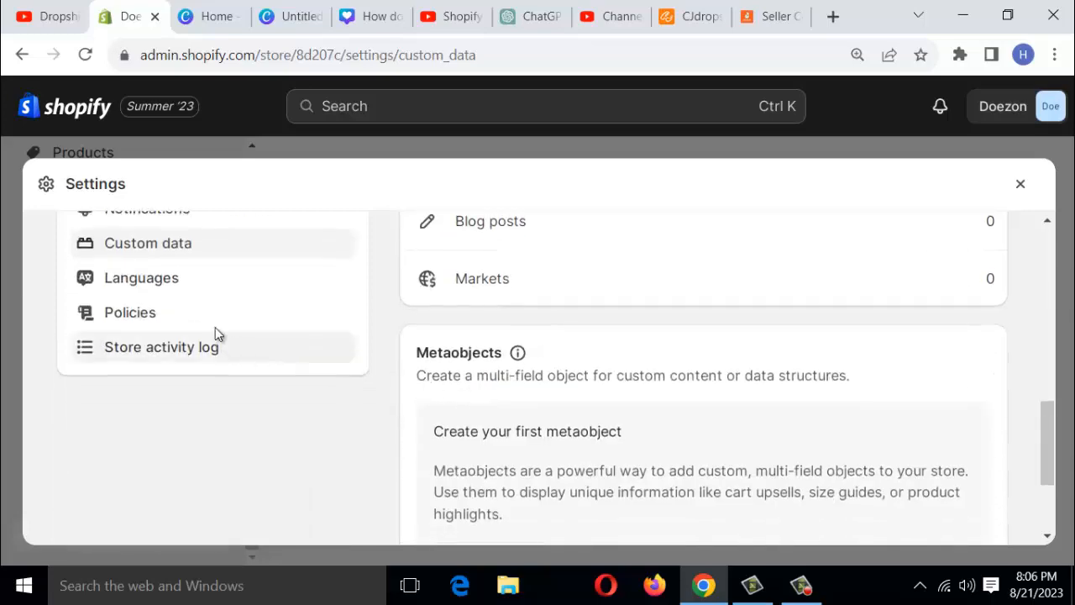
- Open the Languages settings and examine the published languages and the translation app option
{"action": "left_click", "coordinate": [202, 282]}
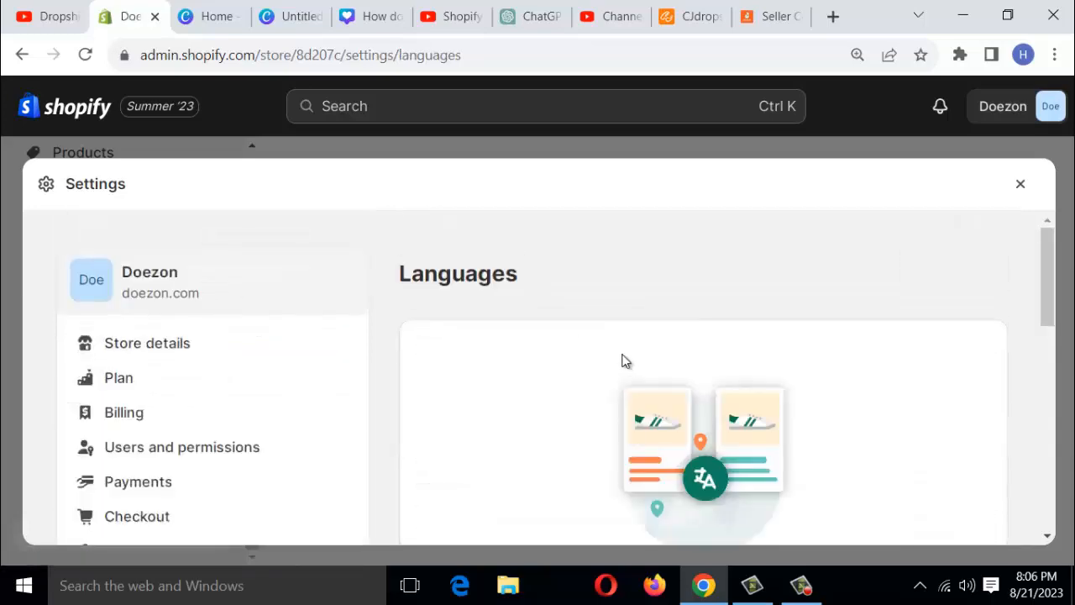
{"action": "scroll", "coordinate": [626, 361], "scroll_direction": "down", "scroll_amount": 2}
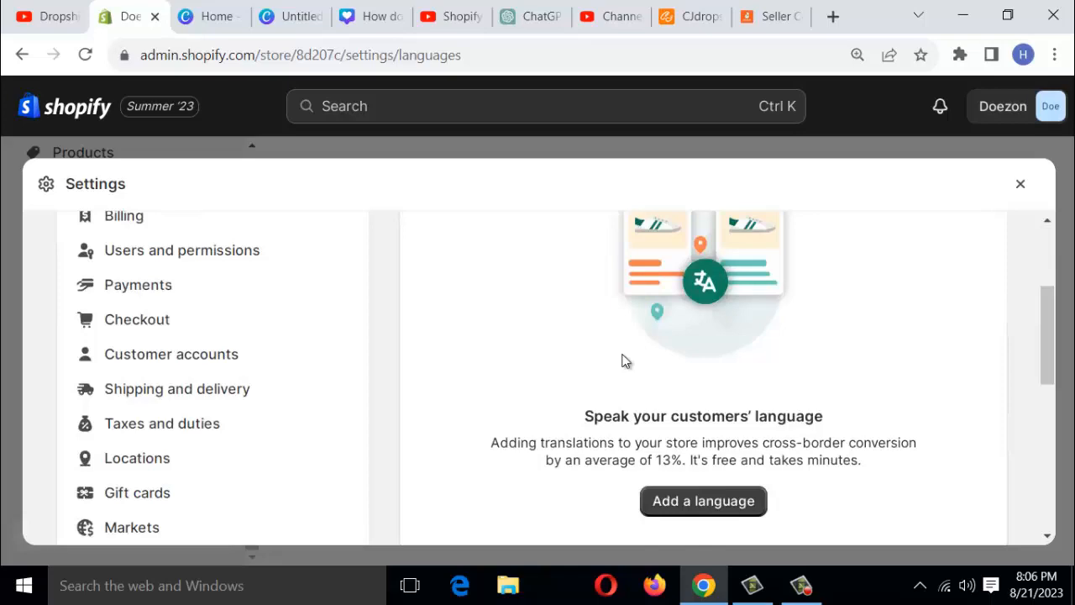
{"action": "scroll", "coordinate": [394, 401], "scroll_direction": "down", "scroll_amount": 5}
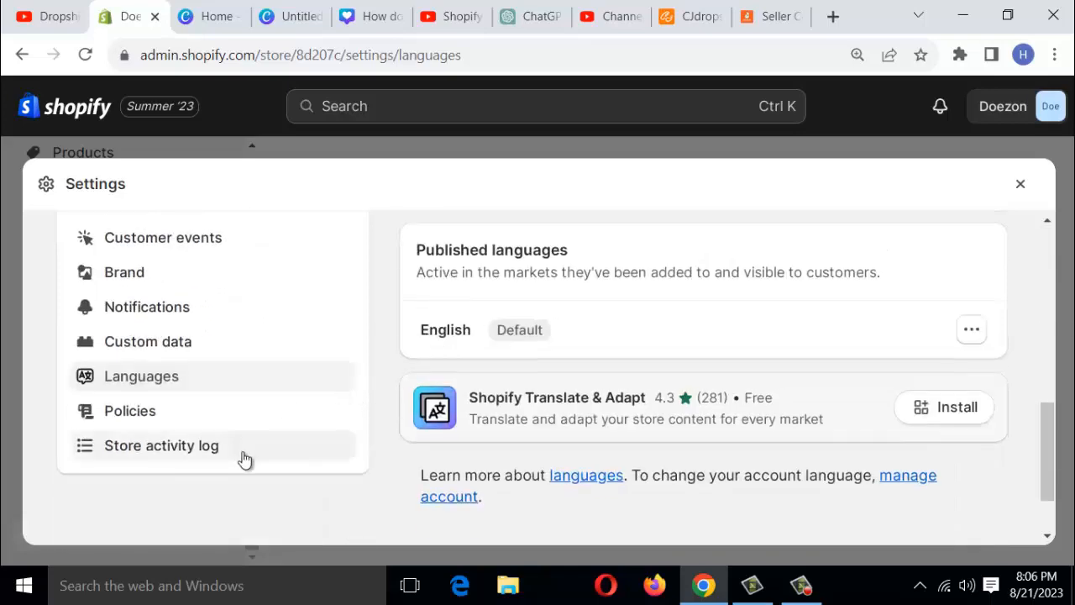
- Open the Policies settings and examine the return rules and the refund, privacy, terms of service and shipping policy sections
{"action": "left_click", "coordinate": [211, 416]}
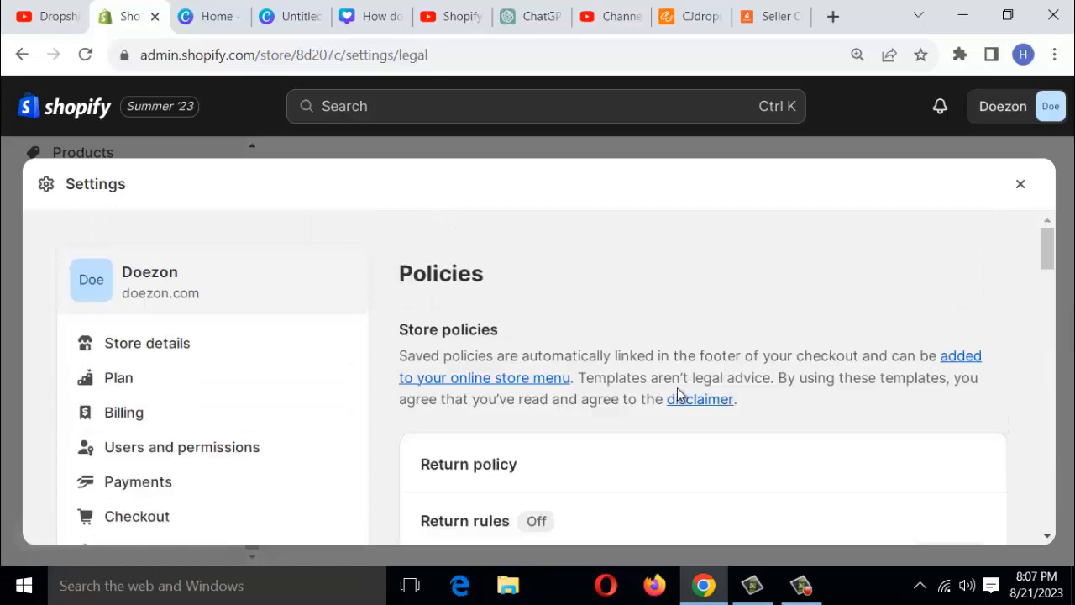
{"action": "scroll", "coordinate": [653, 411], "scroll_direction": "down", "scroll_amount": 5}
{"action": "scroll", "coordinate": [655, 408], "scroll_direction": "down", "scroll_amount": 8}
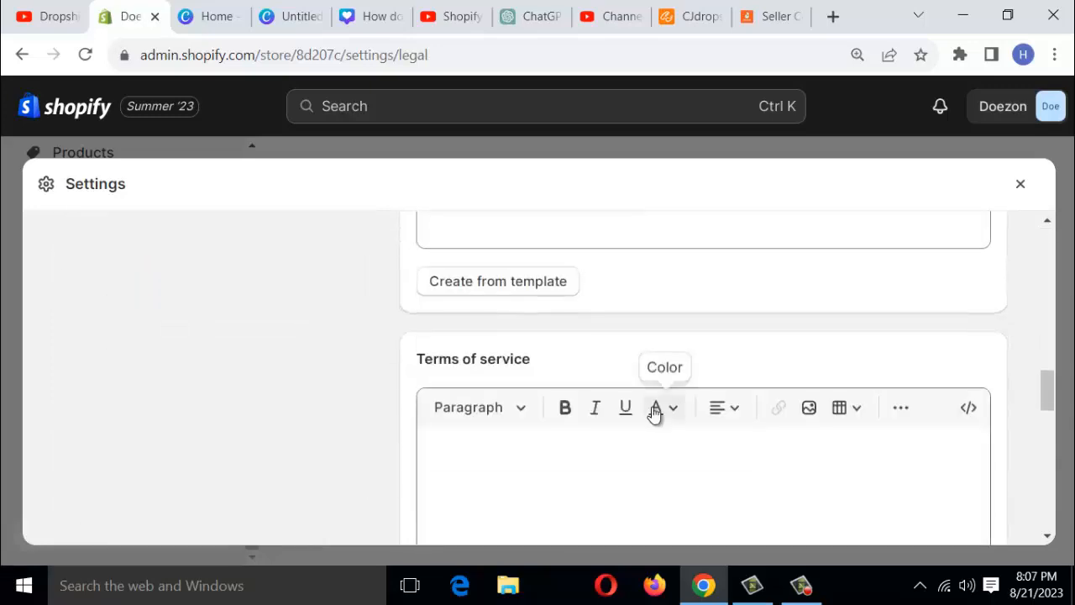
{"action": "scroll", "coordinate": [655, 410], "scroll_direction": "down", "scroll_amount": 5}
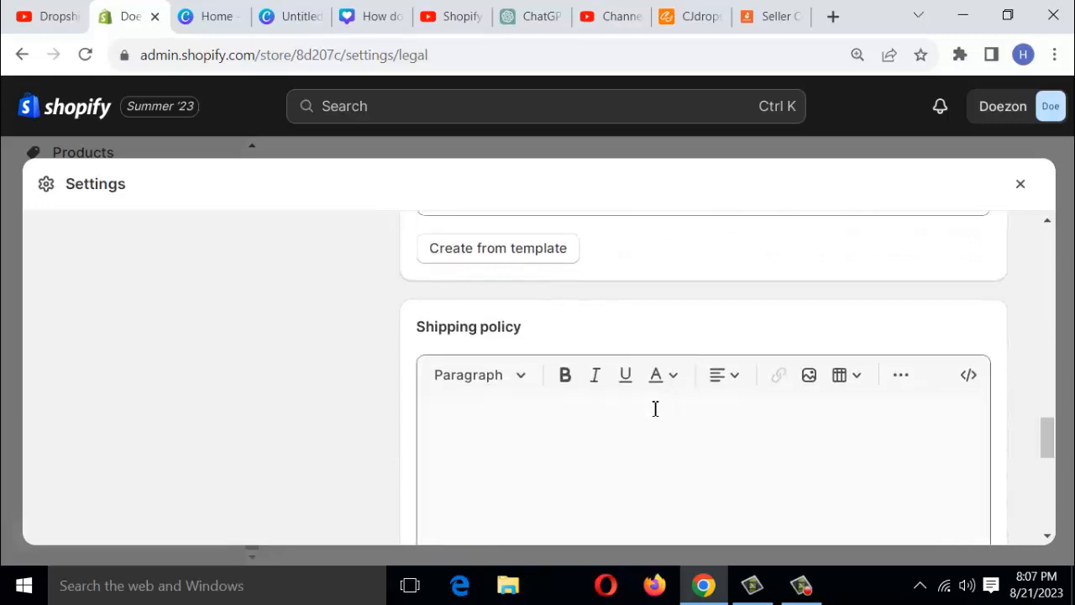
{"action": "scroll", "coordinate": [655, 410], "scroll_direction": "down", "scroll_amount": 5}
{"action": "scroll", "coordinate": [656, 413], "scroll_direction": "up", "scroll_amount": 10}
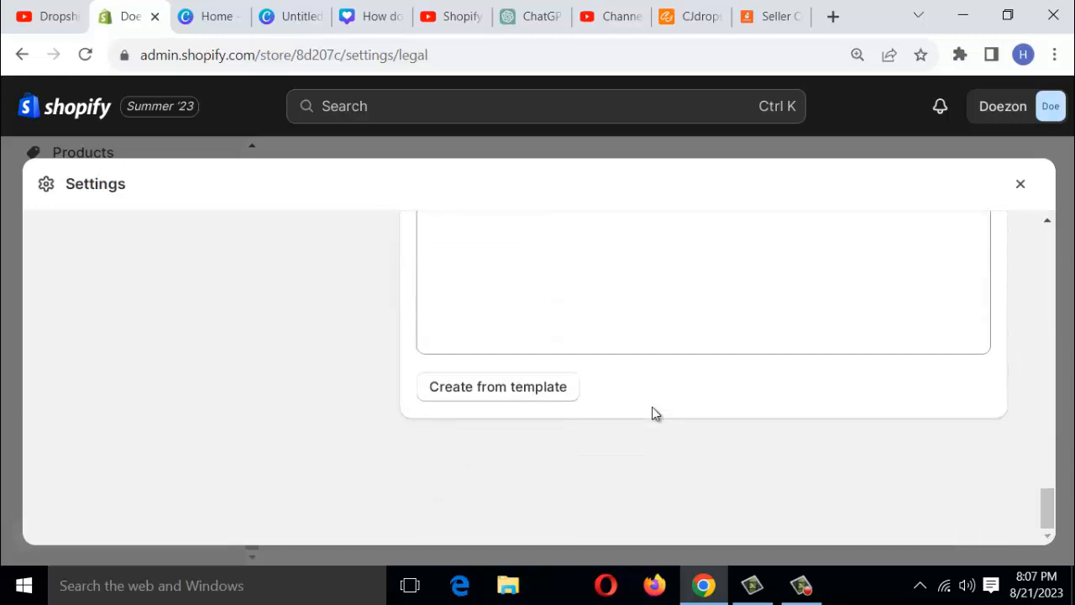
{"action": "scroll", "coordinate": [304, 351], "scroll_direction": "up", "scroll_amount": 6}
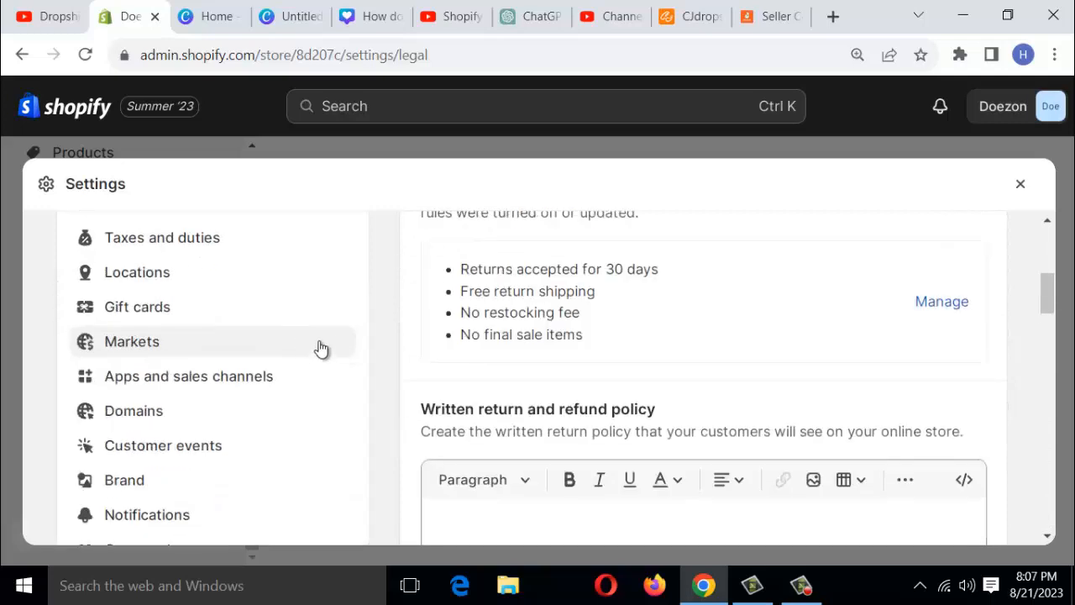
{"action": "scroll", "coordinate": [317, 348], "scroll_direction": "down", "scroll_amount": 5}
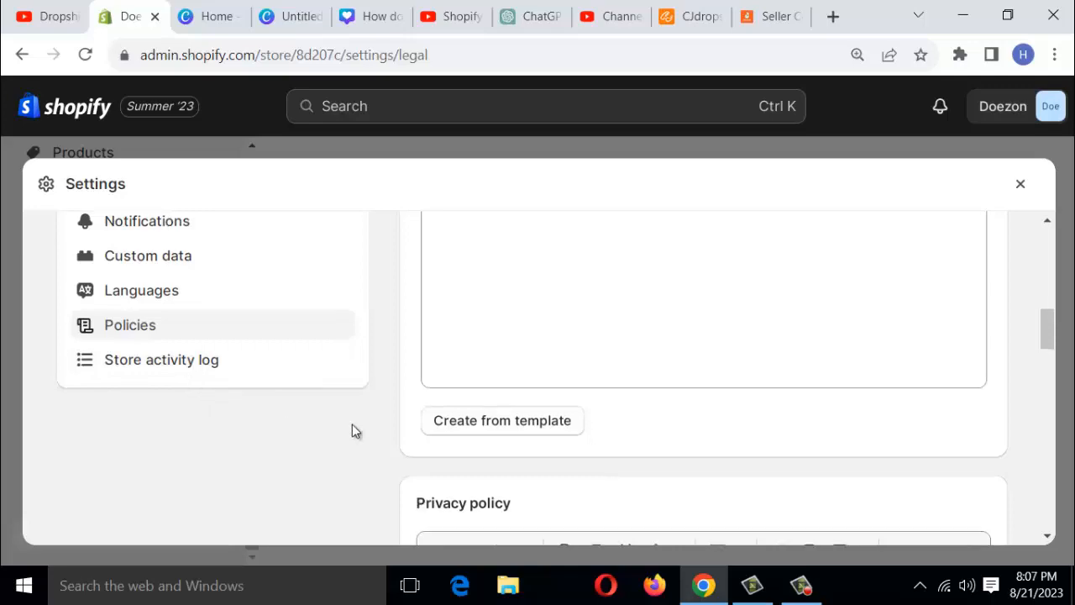
{"action": "scroll", "coordinate": [353, 430], "scroll_direction": "up", "scroll_amount": 4}
{"action": "scroll", "coordinate": [356, 441], "scroll_direction": "down", "scroll_amount": 4}
{"action": "scroll", "coordinate": [361, 443], "scroll_direction": "up", "scroll_amount": 2}
{"action": "scroll", "coordinate": [364, 444], "scroll_direction": "up", "scroll_amount": 5}
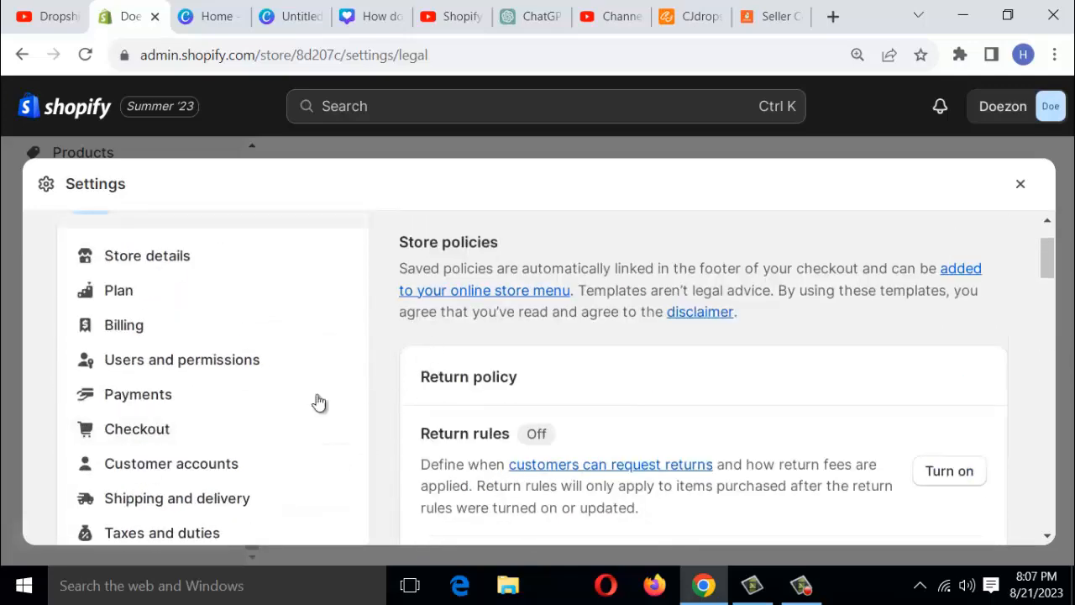
{"action": "scroll", "coordinate": [316, 403], "scroll_direction": "down", "scroll_amount": 5}
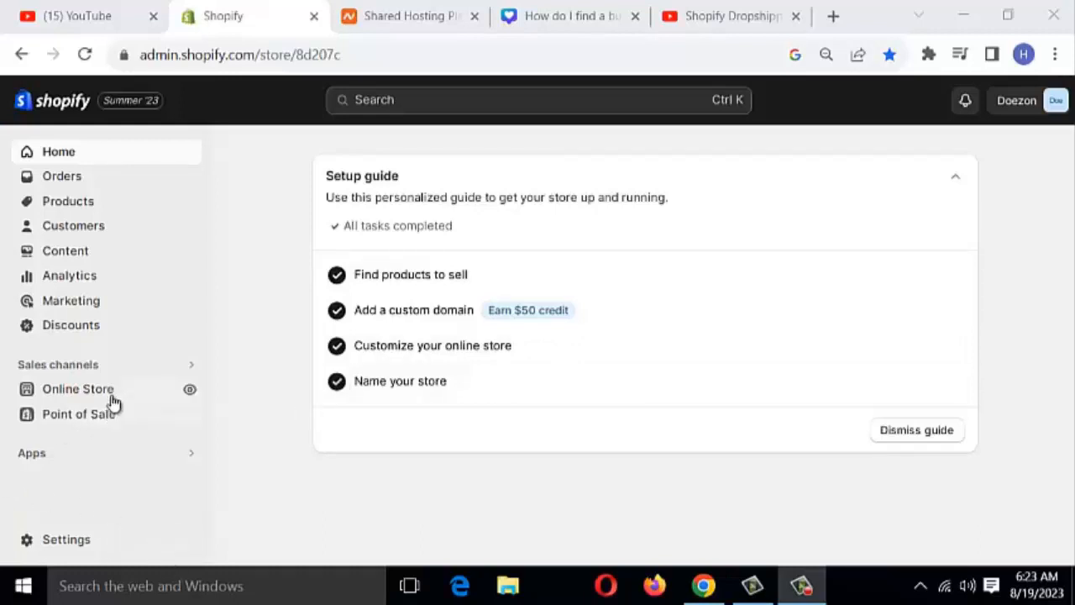
- View the Doezon online store from the Shopify admin and examine its web address and home page
{"action": "left_click", "coordinate": [190, 391]}
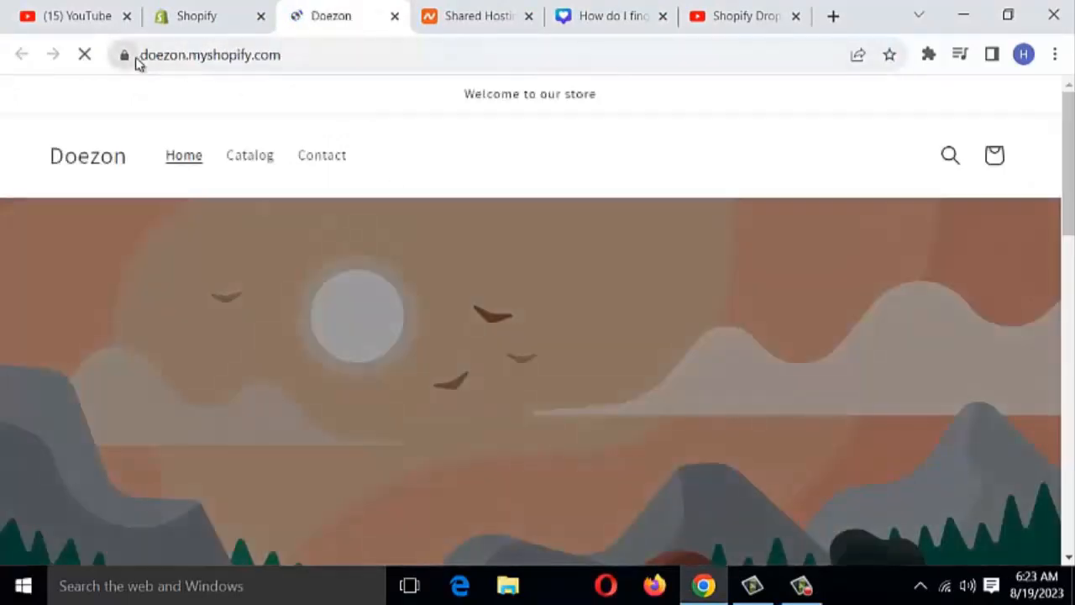
{"action": "left_click", "coordinate": [196, 65]}
{"action": "left_click_drag", "start_coordinate": [197, 64], "coordinate": [144, 90]}
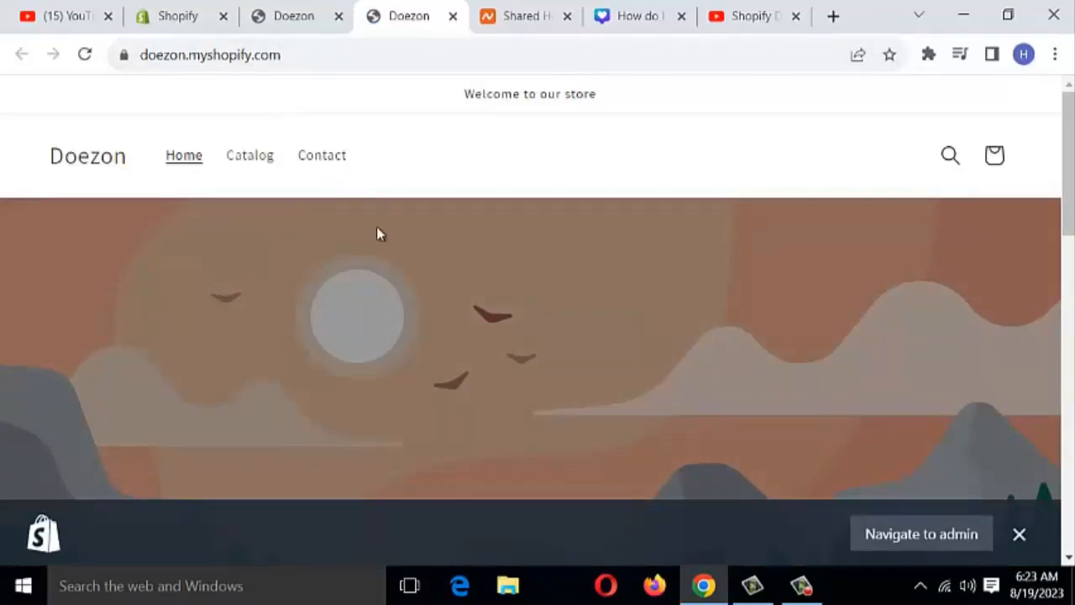
{"action": "scroll", "coordinate": [387, 277], "scroll_direction": "down", "scroll_amount": 10}
{"action": "scroll", "coordinate": [411, 314], "scroll_direction": "up", "scroll_amount": 8}
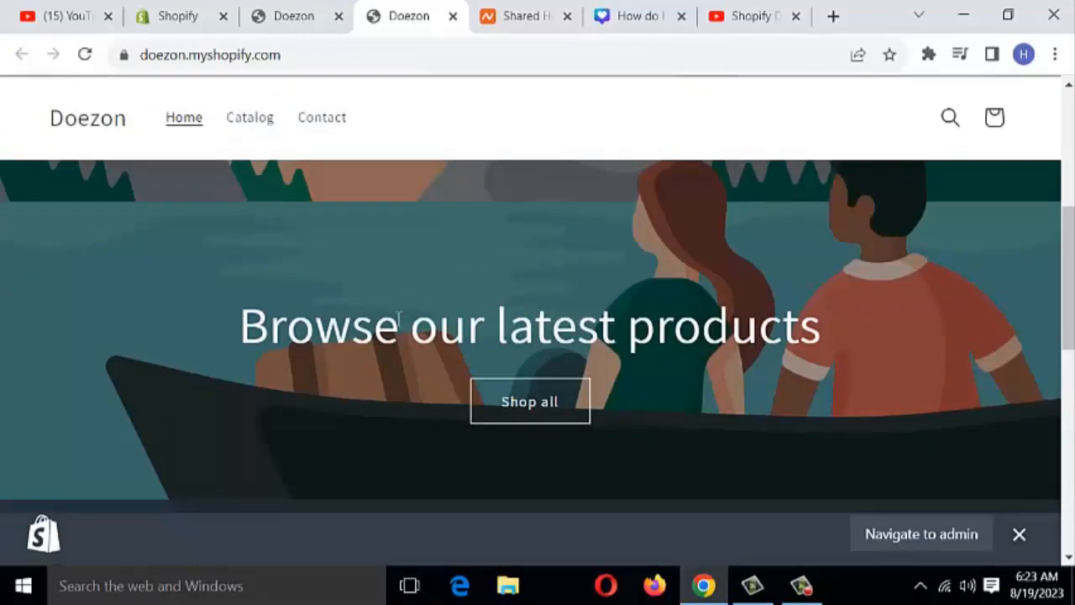
{"action": "scroll", "coordinate": [571, 386], "scroll_direction": "up", "scroll_amount": 5}
{"action": "scroll", "coordinate": [559, 315], "scroll_direction": "down", "scroll_amount": 5}
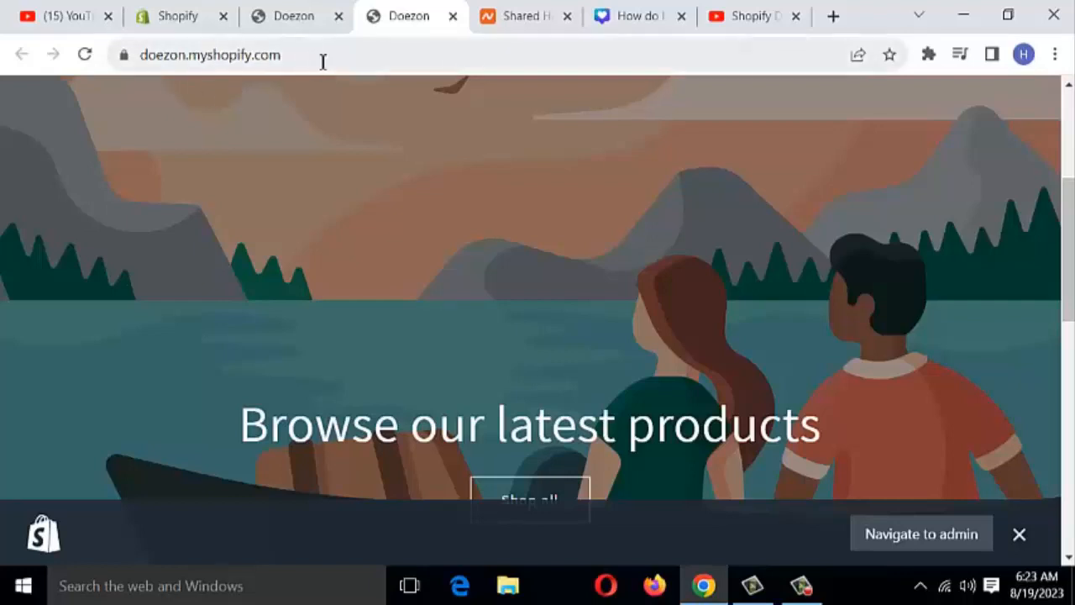
- Close both Doezon storefront previews and switch to the Namecheap Shared Hosting page to view its hosting options
{"action": "left_click", "coordinate": [453, 17]}
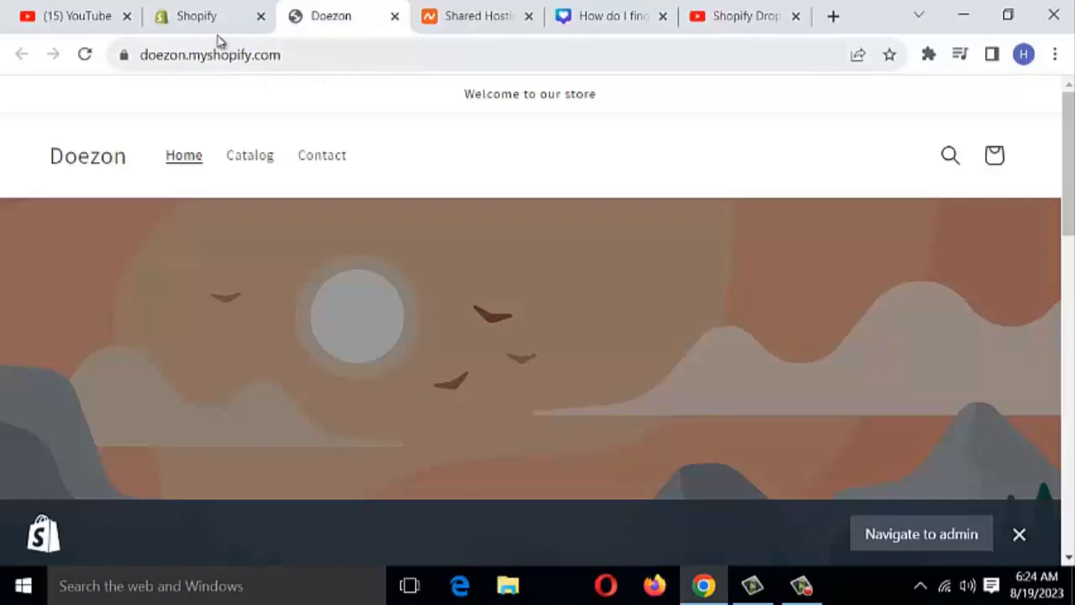
{"action": "left_click", "coordinate": [202, 16]}
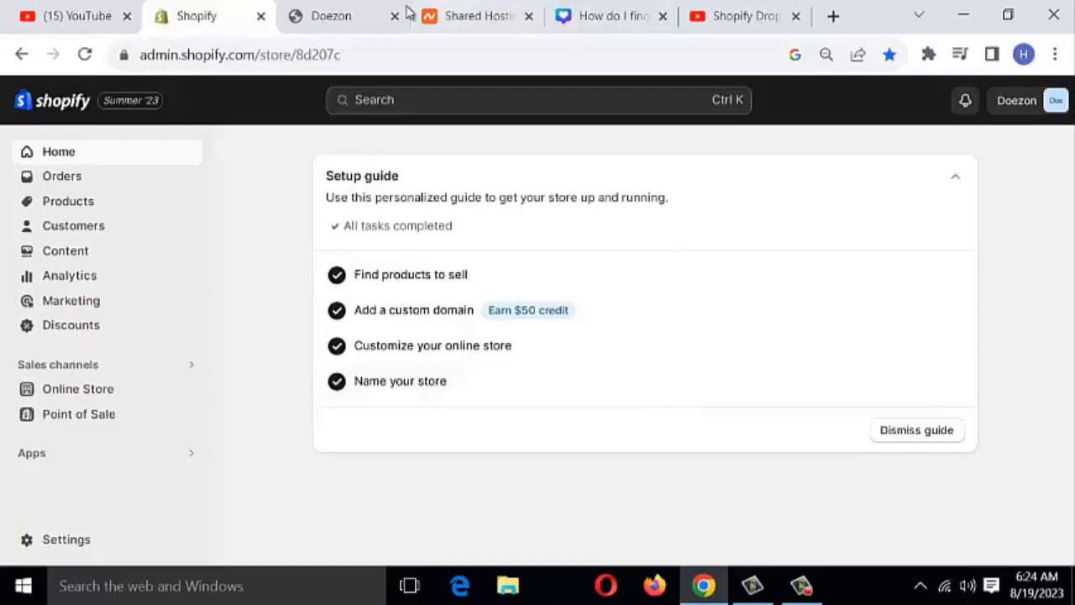
{"action": "left_click", "coordinate": [347, 23]}
{"action": "left_click", "coordinate": [452, 25]}
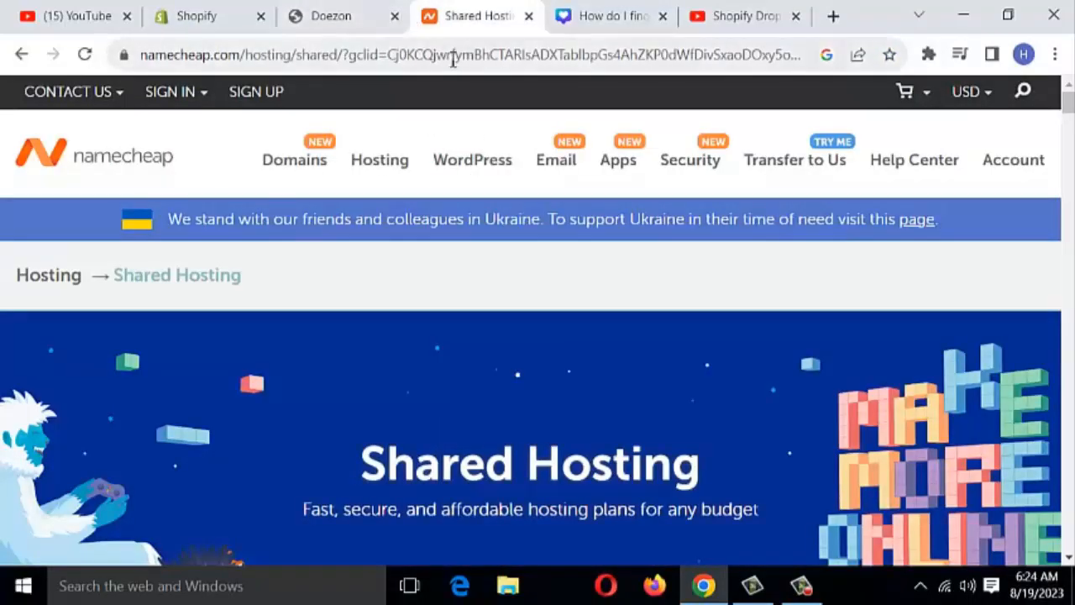
{"action": "left_click", "coordinate": [395, 16]}
{"action": "mouse_move", "coordinate": [411, 164]}
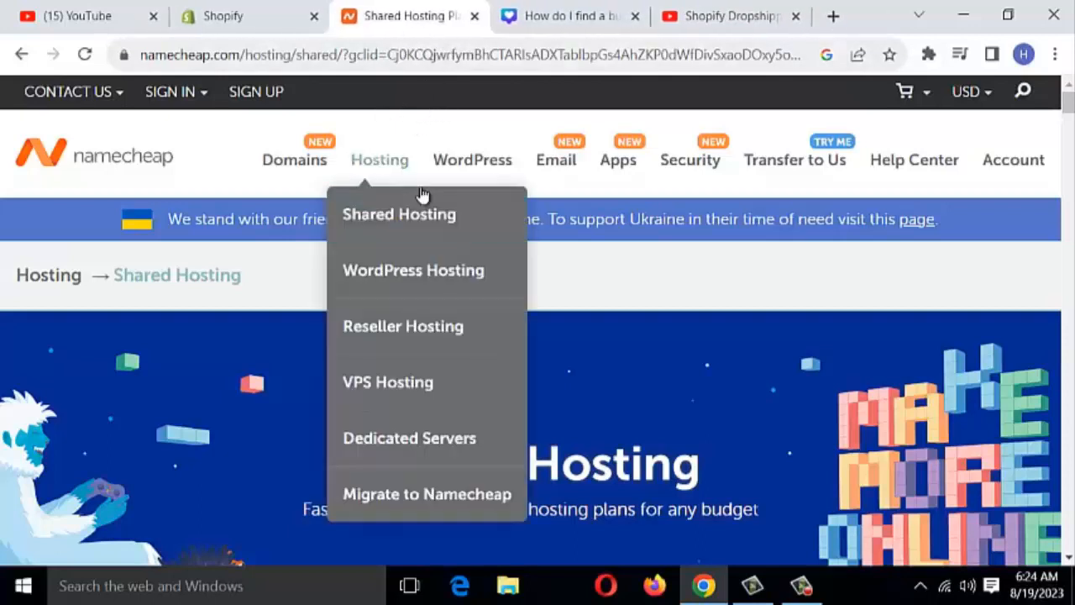
- Enter the account username in the Namecheap sign-in form
{"action": "mouse_move", "coordinate": [170, 95]}
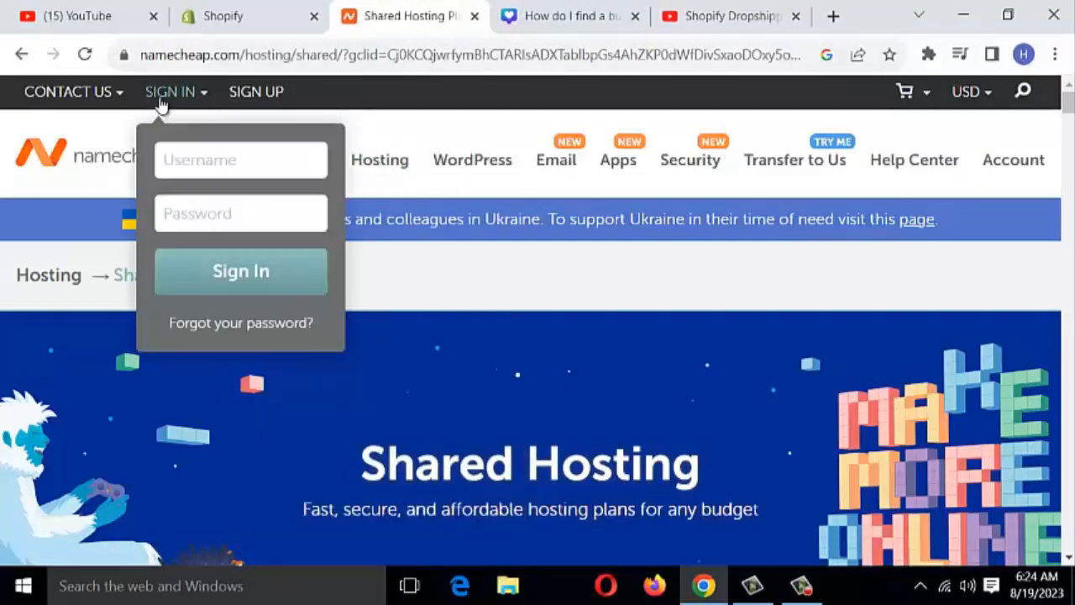
{"action": "left_click", "coordinate": [197, 166]}
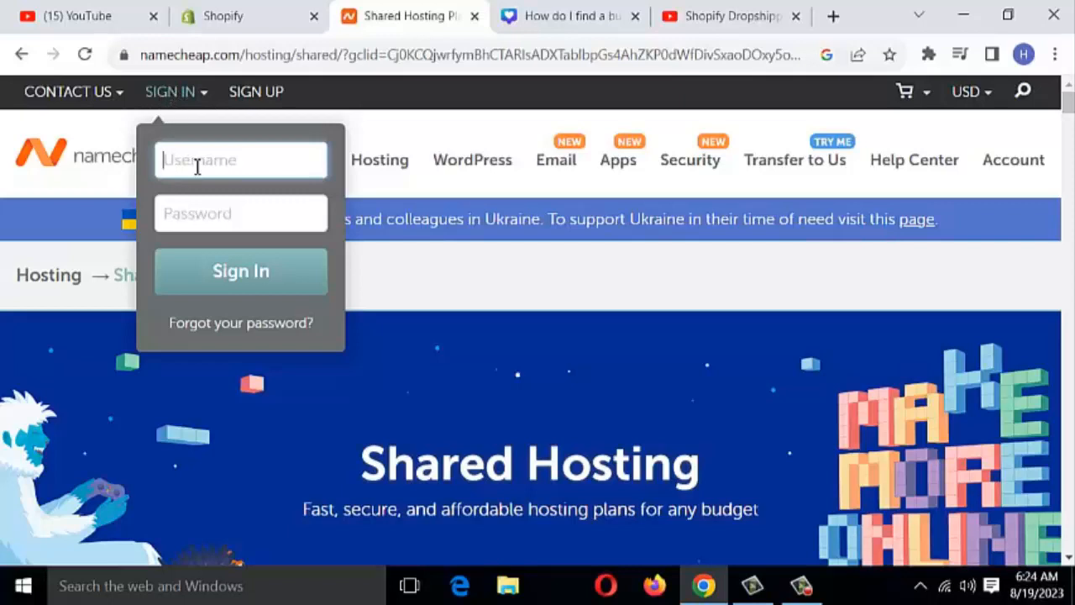
{"action": "type", "text": "deon"}
{"action": "key", "text": "BackSpace"}
{"action": "key", "text": "BackSpace"}
{"action": "key", "text": "BackSpace"}
{"action": "key", "text": "BackSpace"}
{"action": "type", "text": "d"}
{"action": "key", "text": "Tab"}
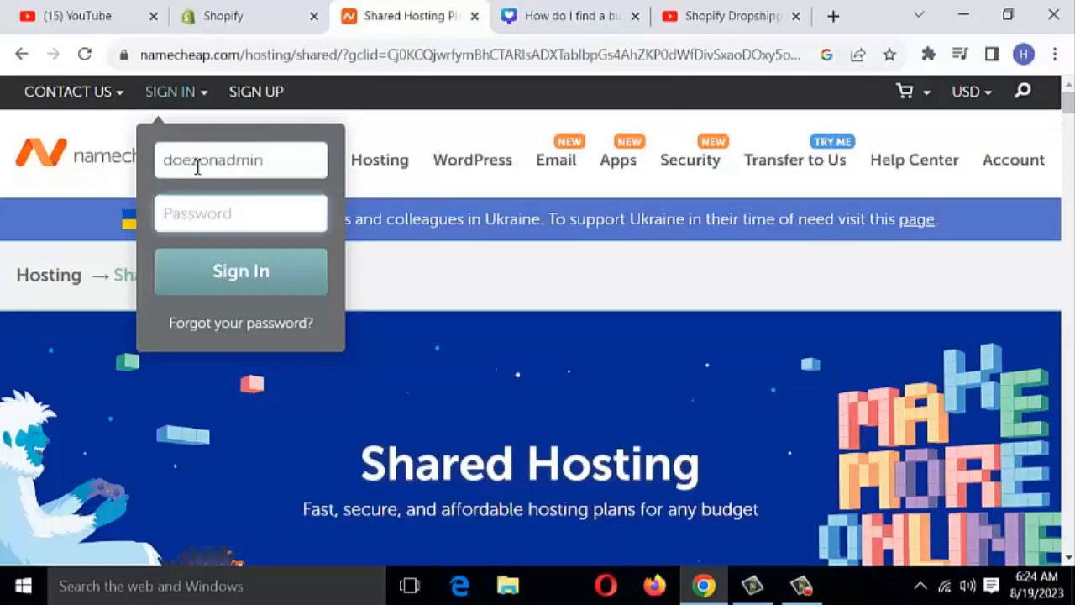
- Enter the account password and sign in to Namecheap
{"action": "type", "text": "••"}
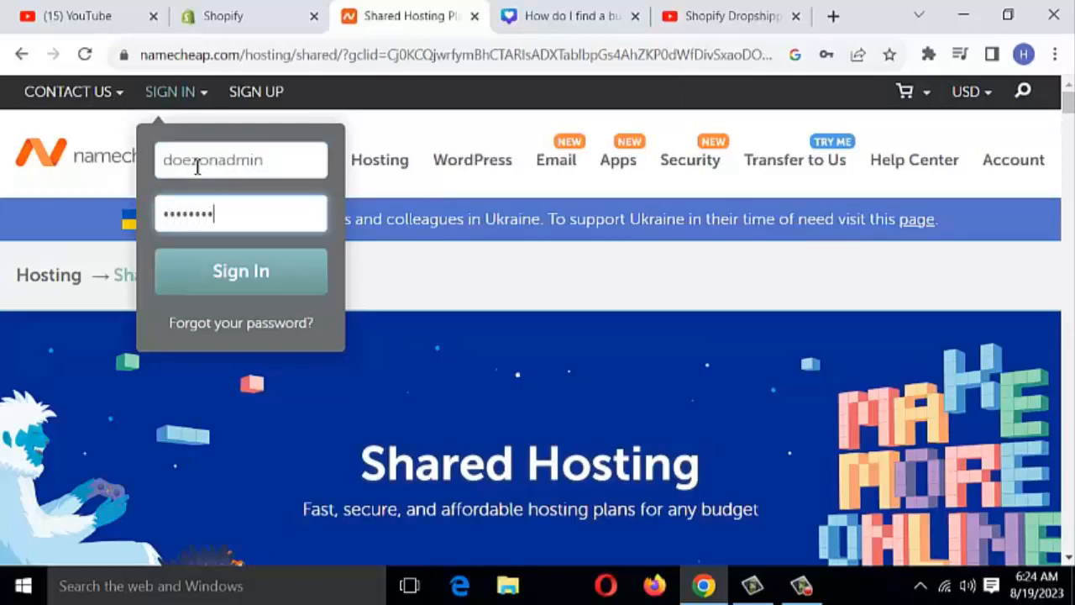
{"action": "type", "text": "•••"}
{"action": "key", "text": "BackSpace"}
{"action": "key", "text": "BackSpace"}
{"action": "key", "text": "BackSpace"}
{"action": "key", "text": "BackSpace"}
{"action": "key", "text": "BackSpace"}
{"action": "type", "text": "••••••••••••"}
{"action": "key", "text": "Return"}
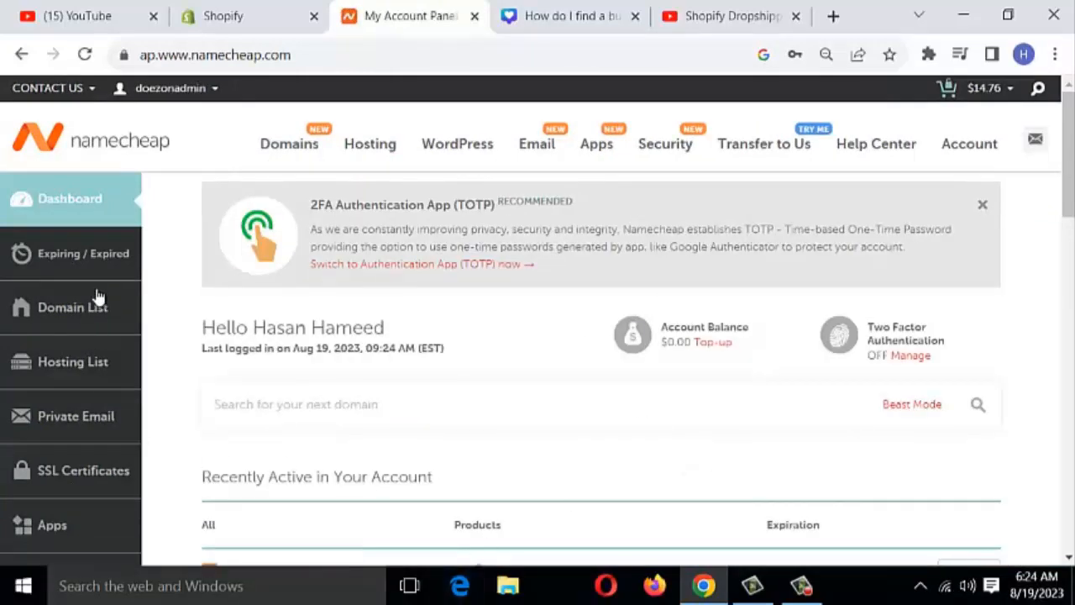
- Open the account's domain list and look over the doezon.com entry
{"action": "left_click", "coordinate": [97, 324]}
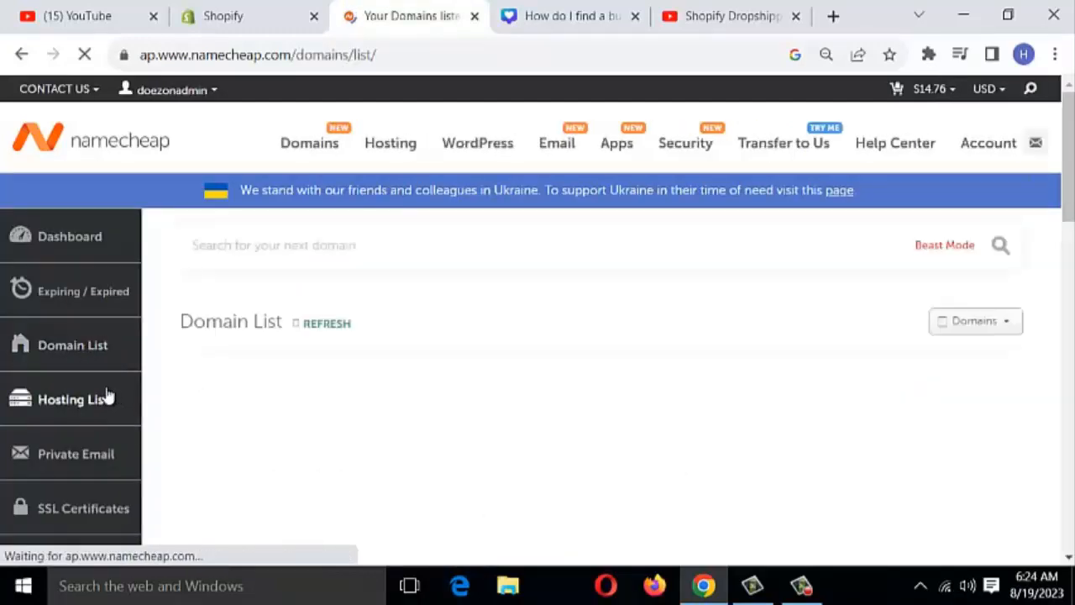
{"action": "scroll", "coordinate": [512, 367], "scroll_direction": "down", "scroll_amount": 3}
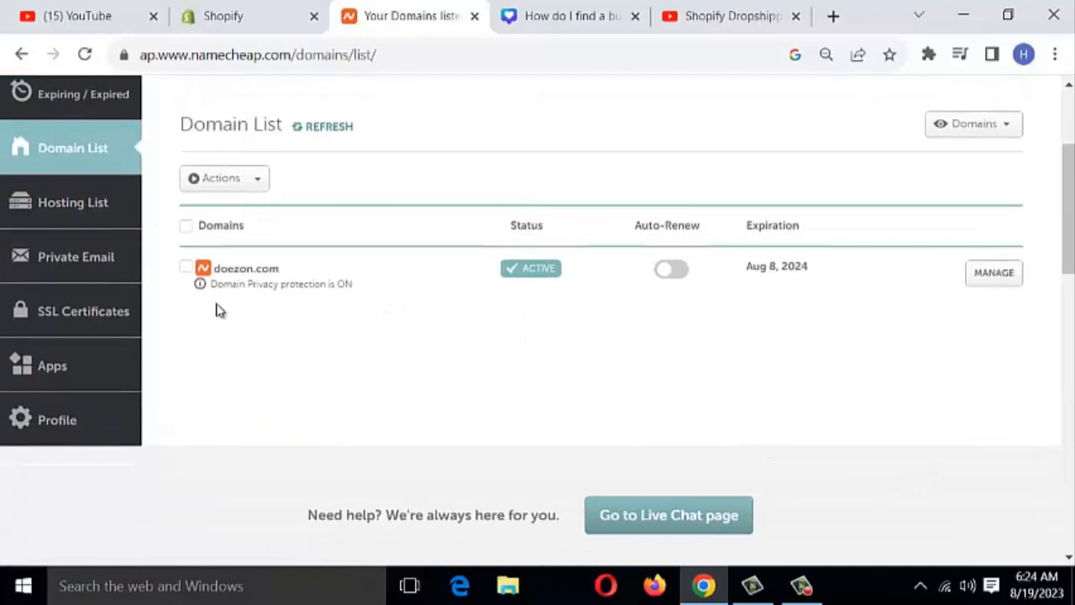
{"action": "scroll", "coordinate": [319, 328], "scroll_direction": "up", "scroll_amount": 3}
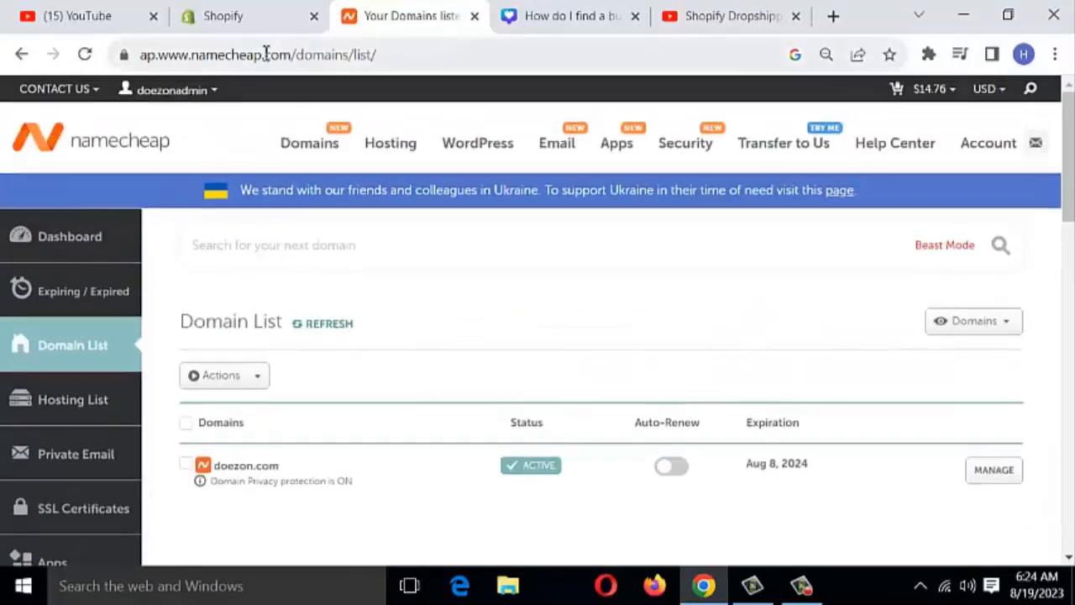
- Switch to the Shopify admin and open the domain settings from the setup guide's custom domain task
{"action": "left_click", "coordinate": [239, 18]}
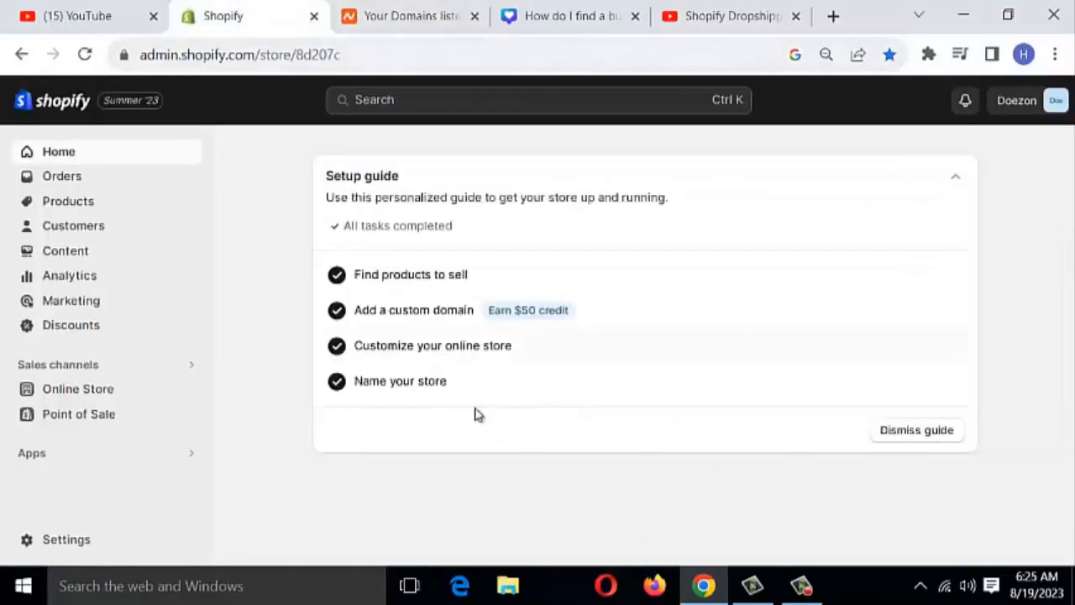
{"action": "left_click", "coordinate": [401, 317]}
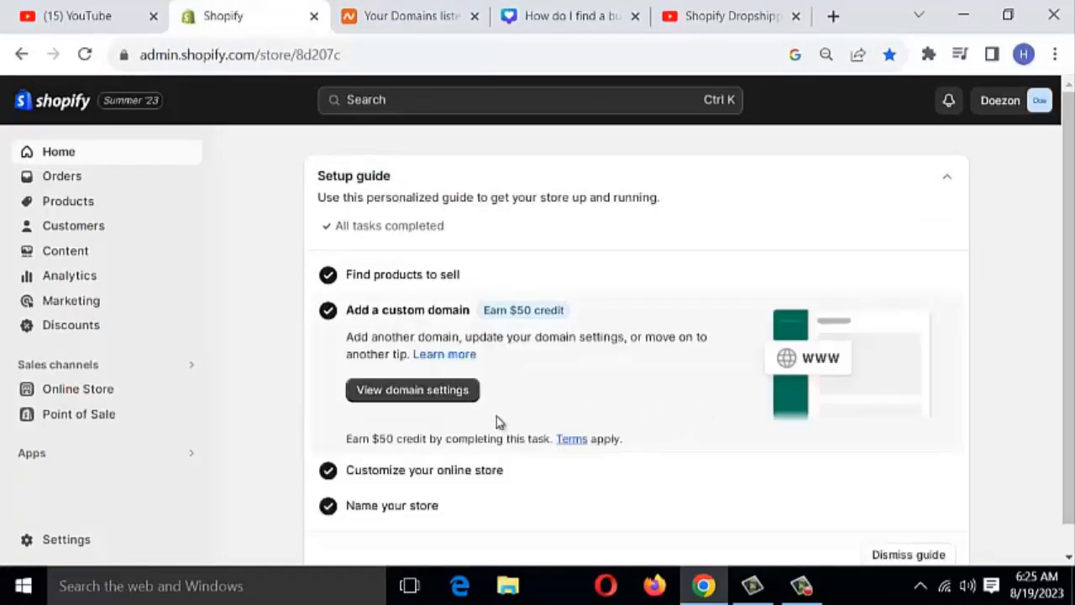
{"action": "scroll", "coordinate": [496, 416], "scroll_direction": "down", "scroll_amount": 1}
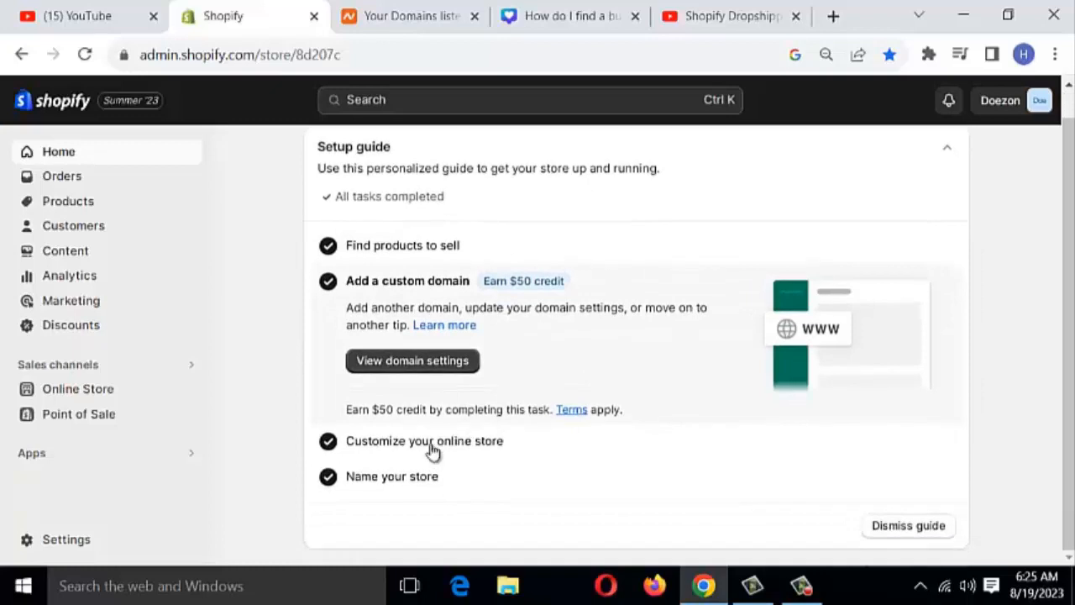
{"action": "left_click", "coordinate": [464, 380]}
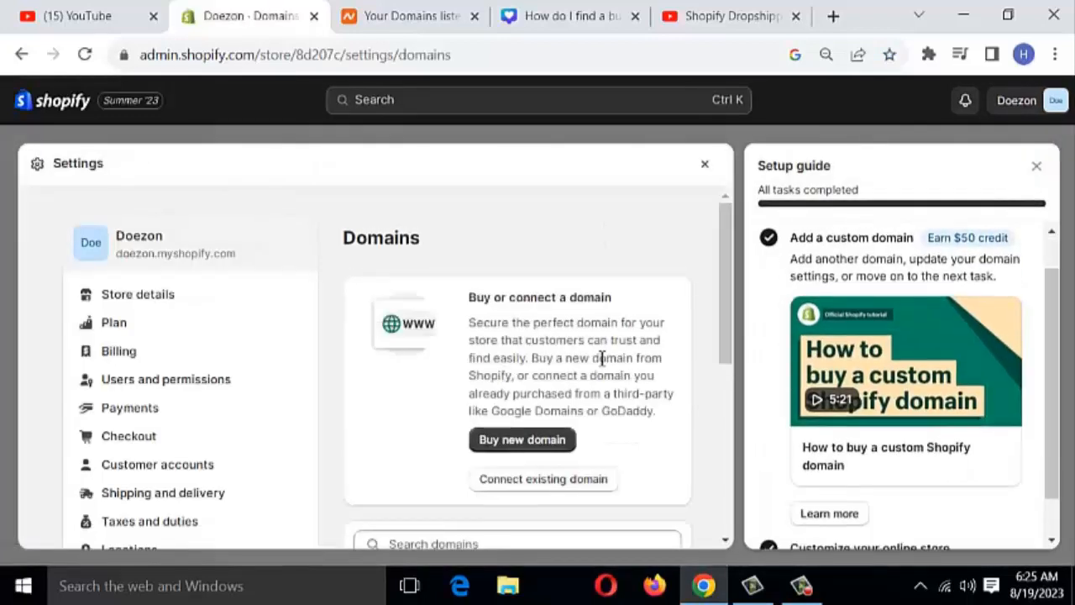
- Start connecting an existing domain to the store and submit doezon.com as the domain
{"action": "scroll", "coordinate": [601, 360], "scroll_direction": "down", "scroll_amount": 4}
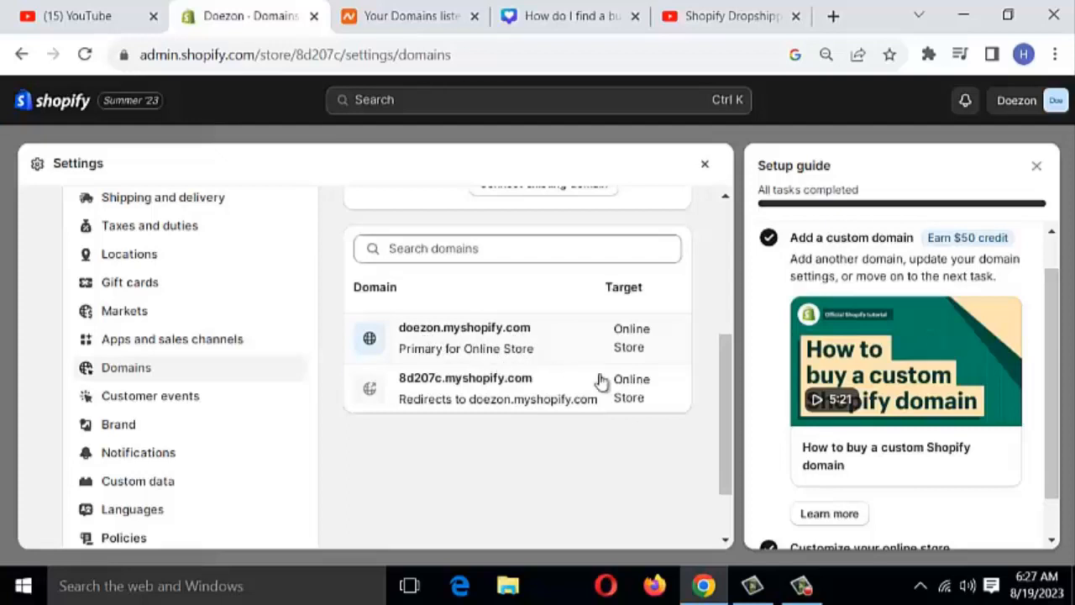
{"action": "scroll", "coordinate": [601, 385], "scroll_direction": "up", "scroll_amount": 3}
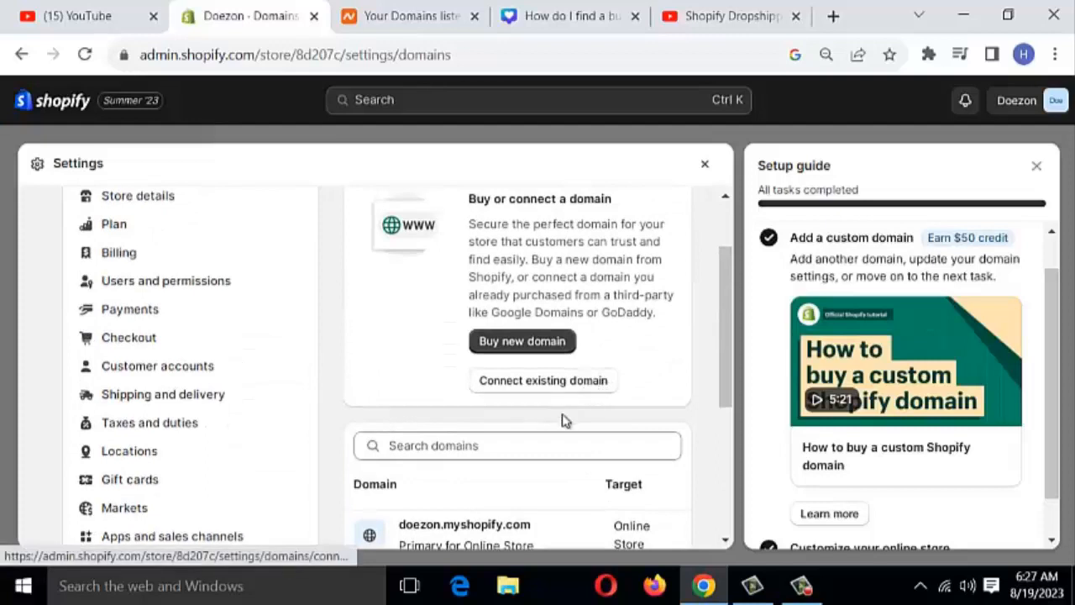
{"action": "scroll", "coordinate": [562, 420], "scroll_direction": "up", "scroll_amount": 2}
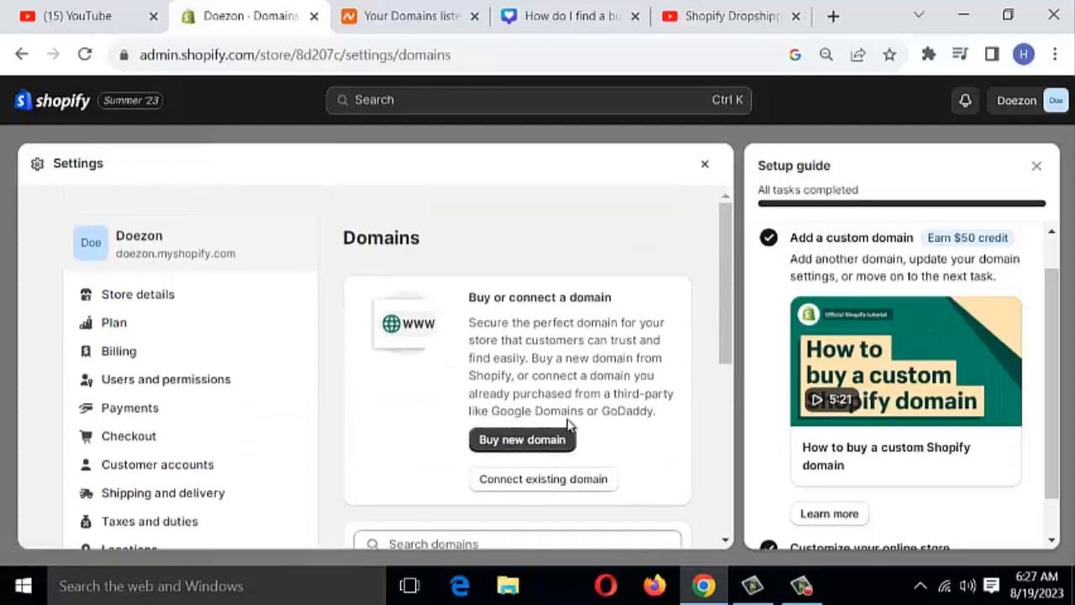
{"action": "left_click", "coordinate": [546, 483]}
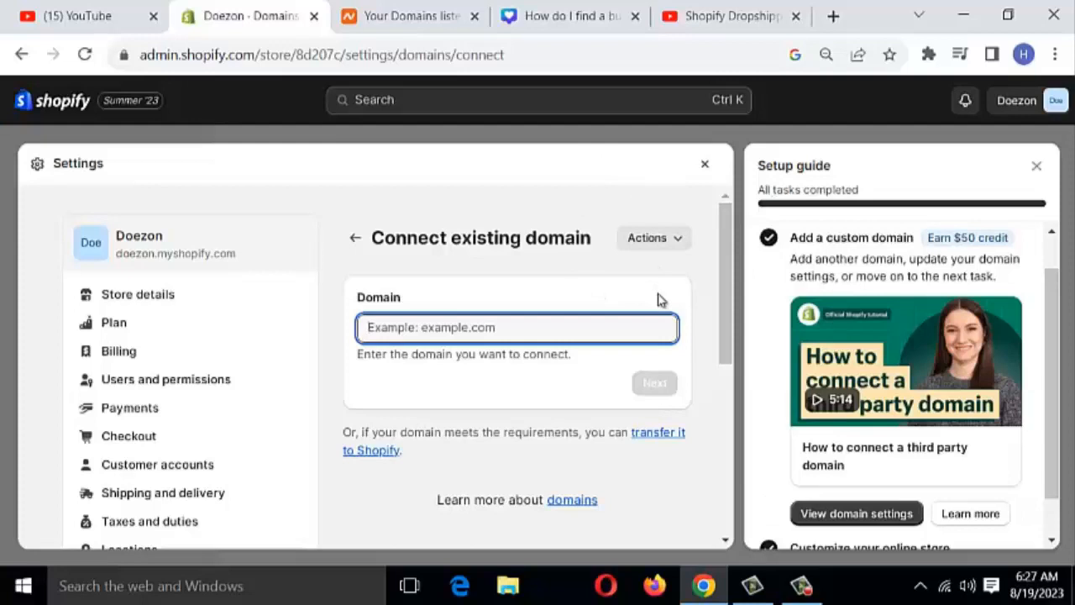
{"action": "type", "text": "doezon.com"}
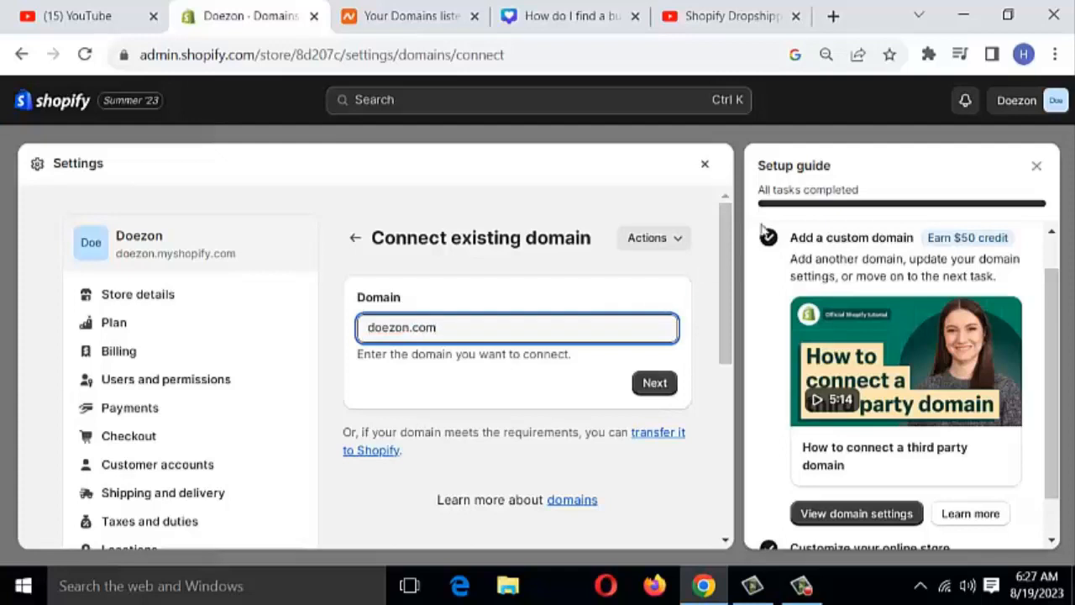
{"action": "left_click", "coordinate": [655, 385]}
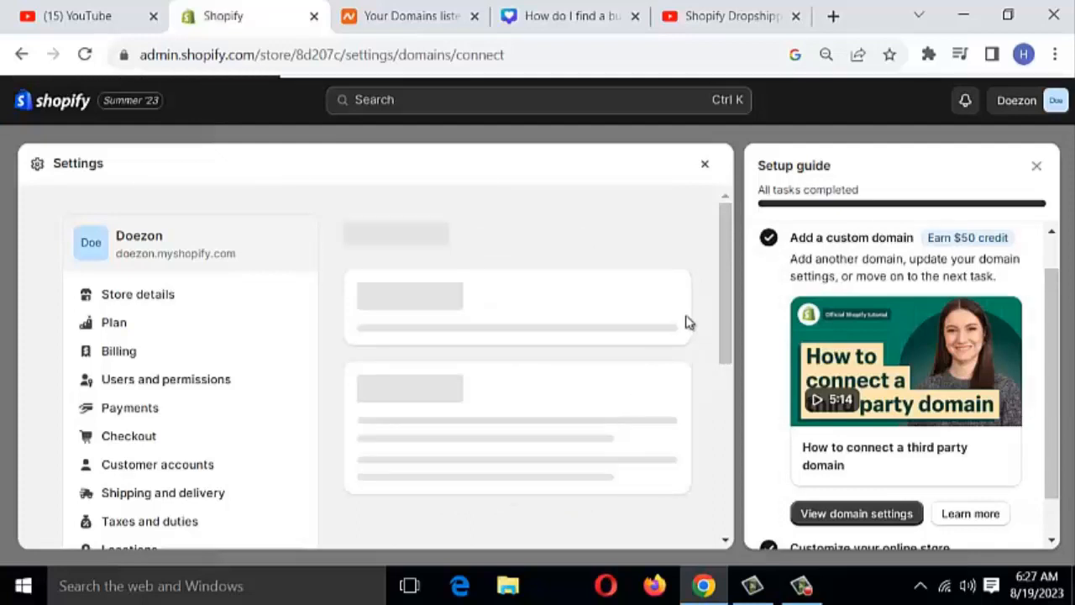
- Verify the doezon.com connection and review the required A record and CNAME values
{"action": "scroll", "coordinate": [588, 512], "scroll_direction": "down", "scroll_amount": 1}
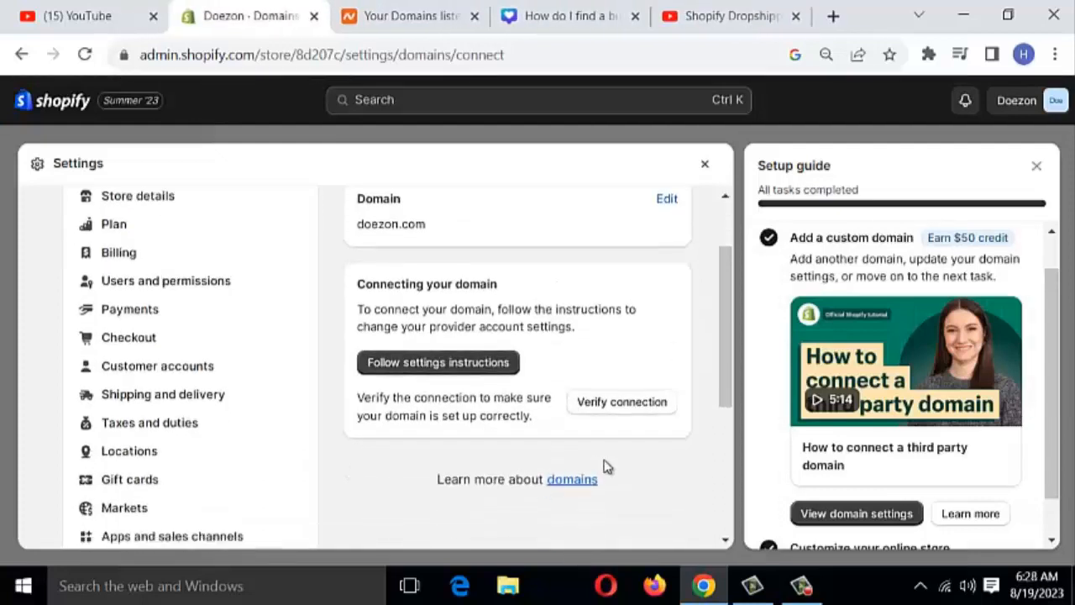
{"action": "left_click", "coordinate": [599, 408]}
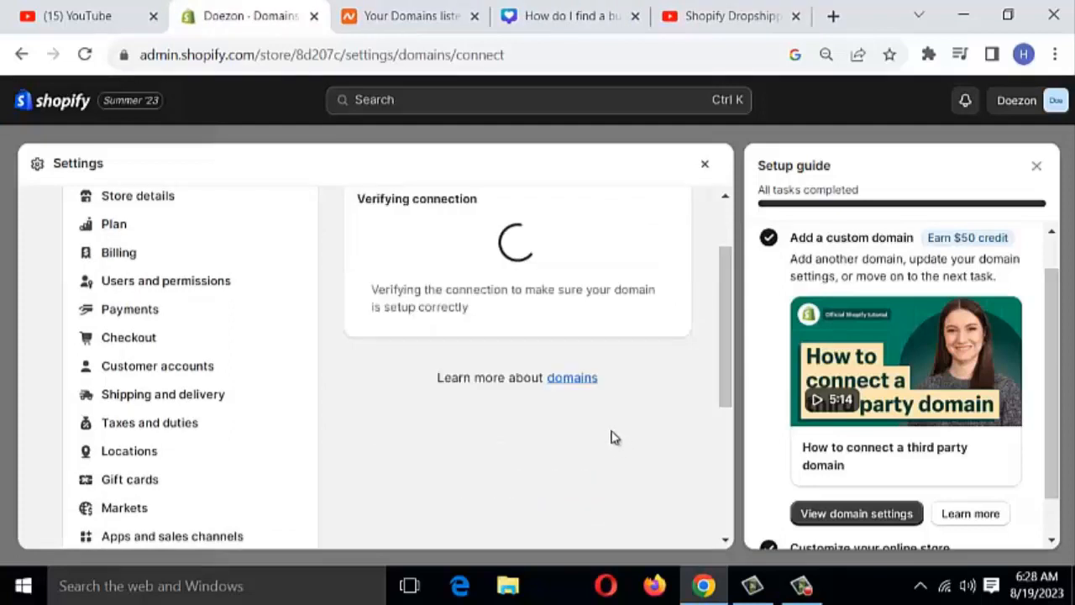
{"action": "scroll", "coordinate": [569, 341], "scroll_direction": "down", "scroll_amount": 1}
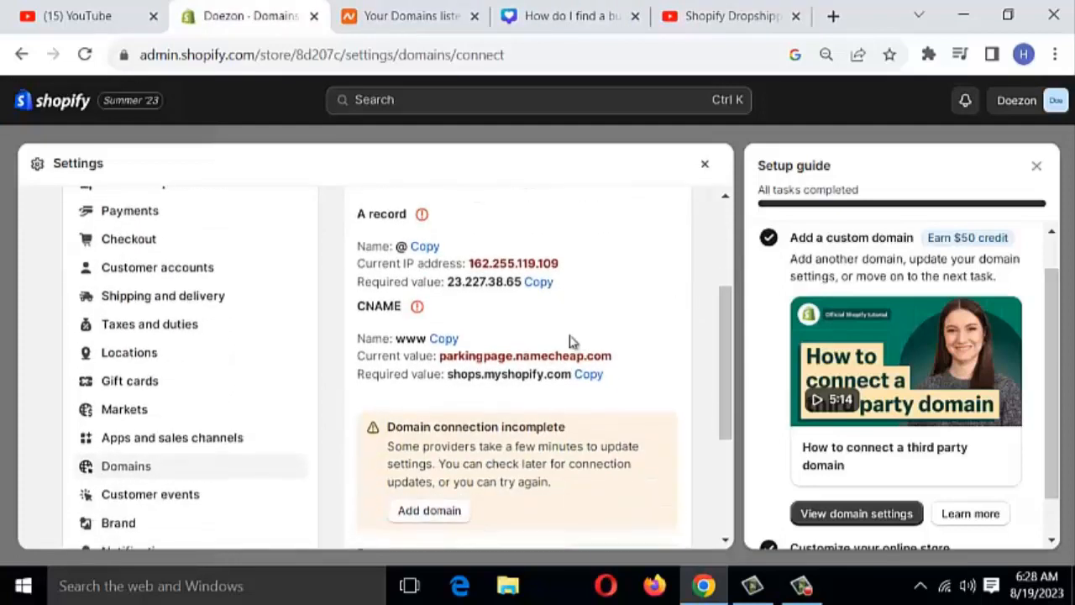
{"action": "scroll", "coordinate": [583, 341], "scroll_direction": "up", "scroll_amount": 1}
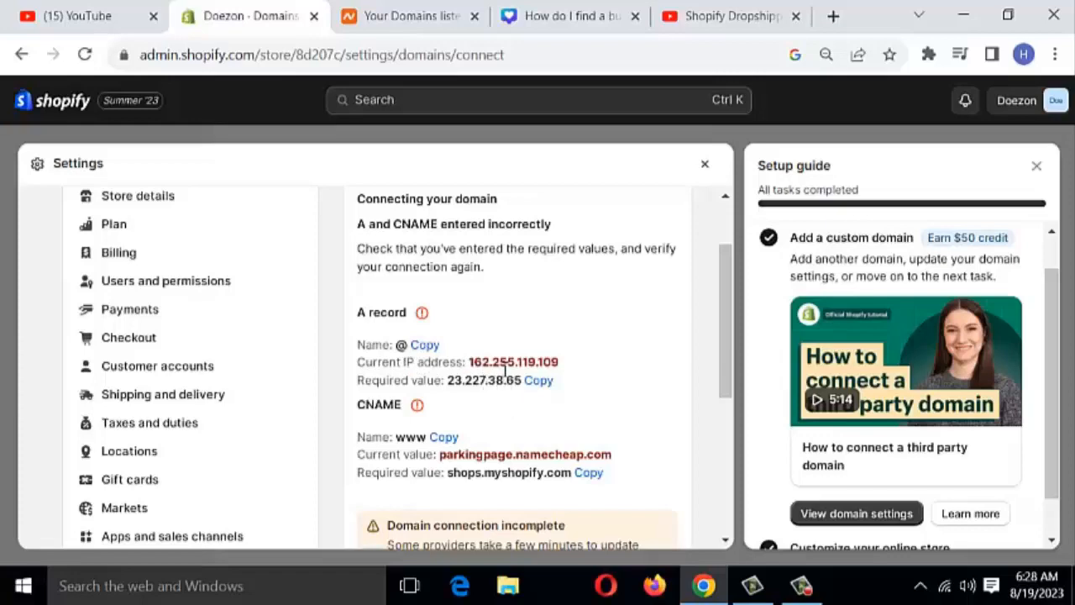
{"action": "scroll", "coordinate": [517, 358], "scroll_direction": "down", "scroll_amount": 2}
{"action": "scroll", "coordinate": [529, 355], "scroll_direction": "up", "scroll_amount": 2}
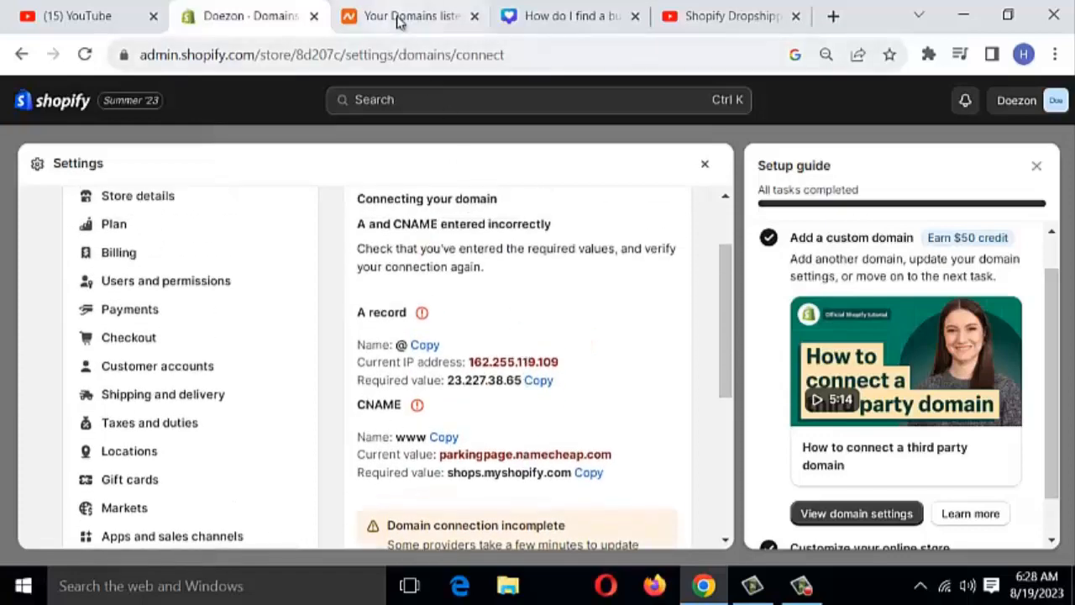
- Switch back to Namecheap and open the management page for doezon.com
{"action": "left_click", "coordinate": [398, 22]}
{"action": "scroll", "coordinate": [361, 416], "scroll_direction": "down", "scroll_amount": 1}
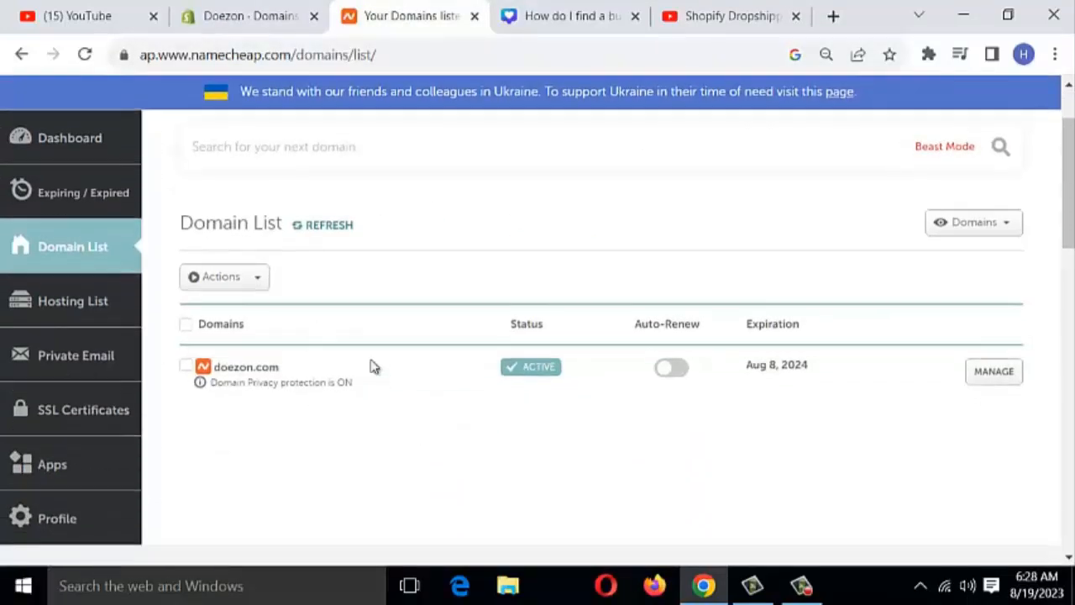
{"action": "scroll", "coordinate": [998, 460], "scroll_direction": "up", "scroll_amount": 1}
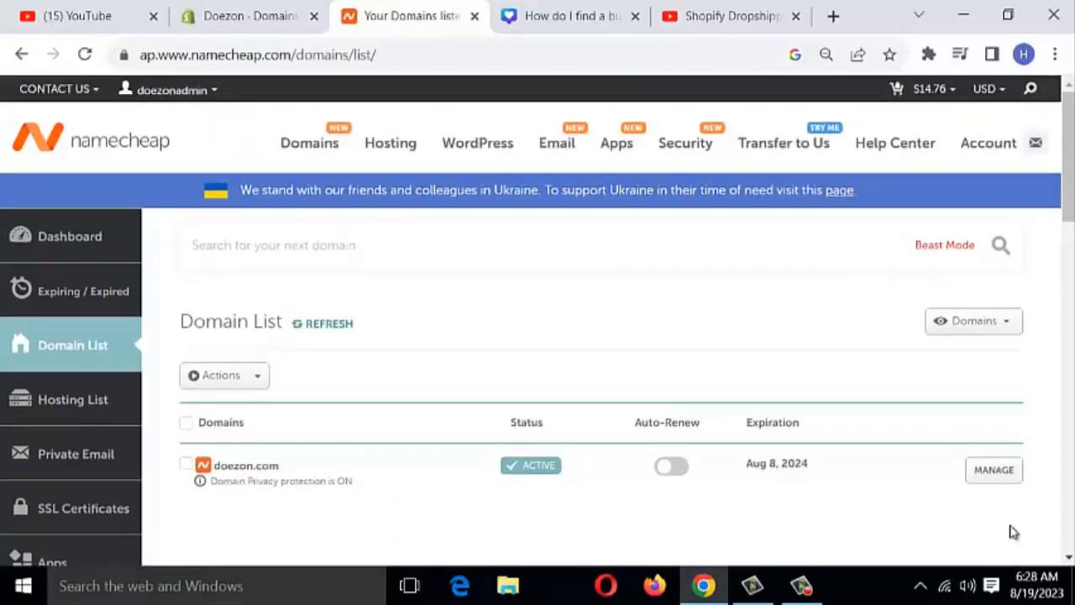
{"action": "left_click", "coordinate": [1012, 470]}
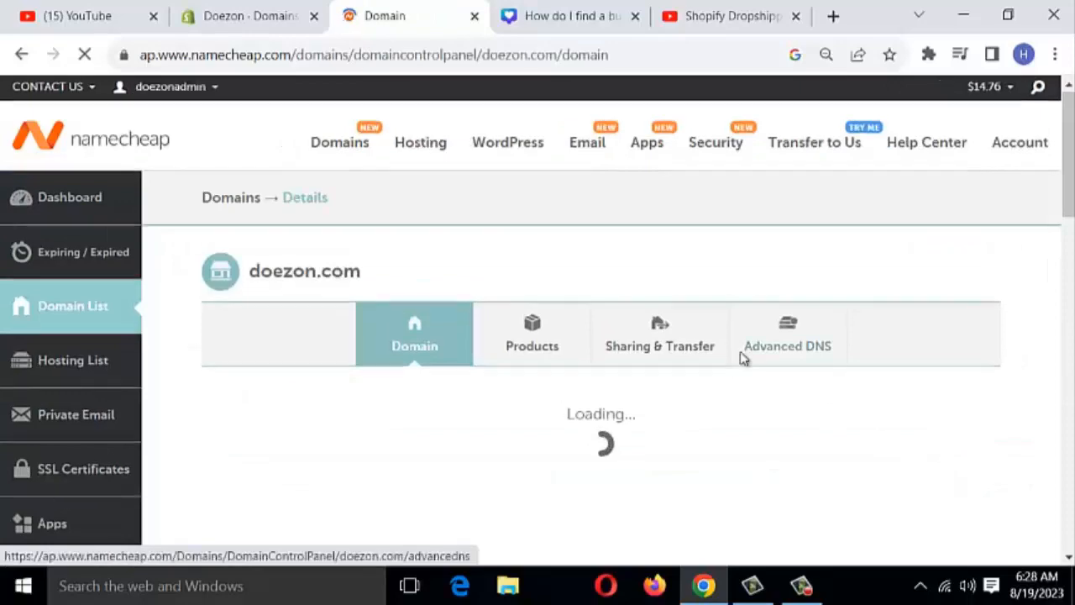
{"action": "scroll", "coordinate": [743, 358], "scroll_direction": "down", "scroll_amount": 1}
{"action": "scroll", "coordinate": [697, 364], "scroll_direction": "down", "scroll_amount": 2}
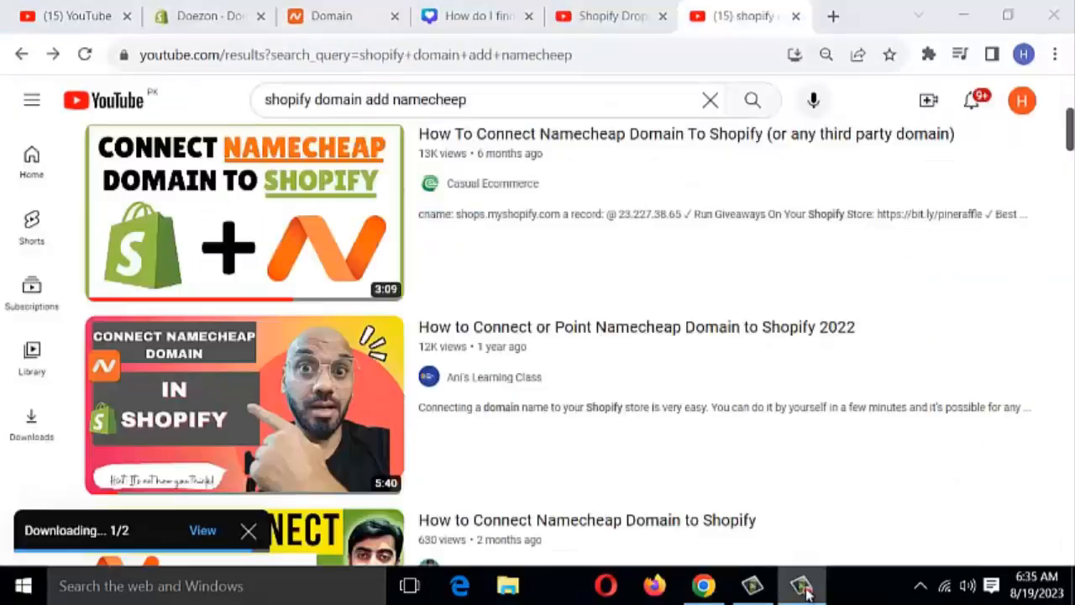
- Open the Advanced DNS settings for doezon.com and view the available DNS templates without choosing one
{"action": "left_click", "coordinate": [804, 592]}
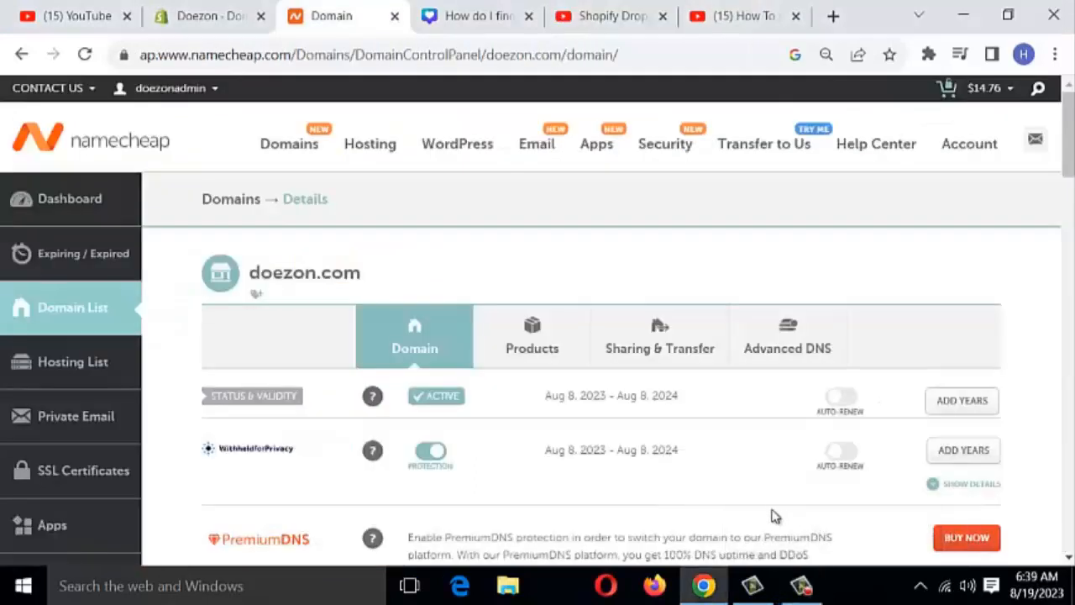
{"action": "left_click", "coordinate": [797, 348]}
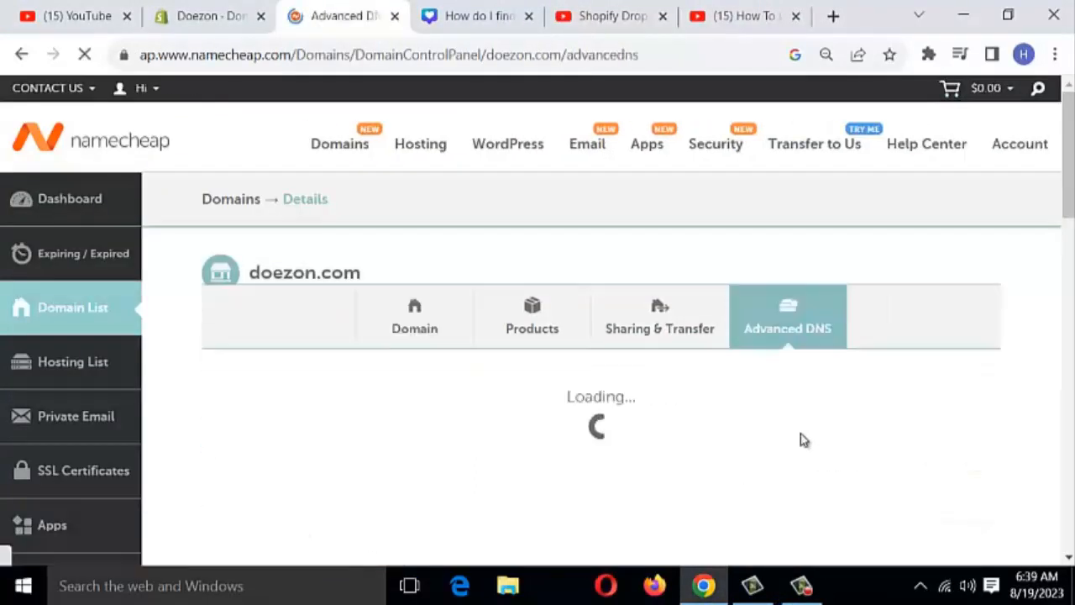
{"action": "scroll", "coordinate": [779, 389], "scroll_direction": "down", "scroll_amount": 2}
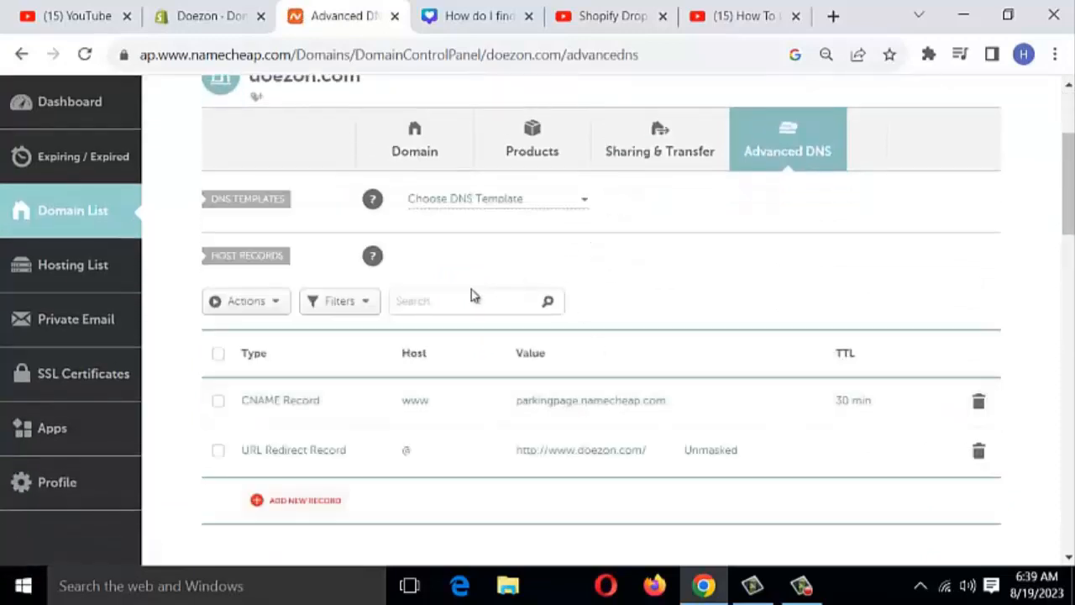
{"action": "left_click", "coordinate": [496, 199]}
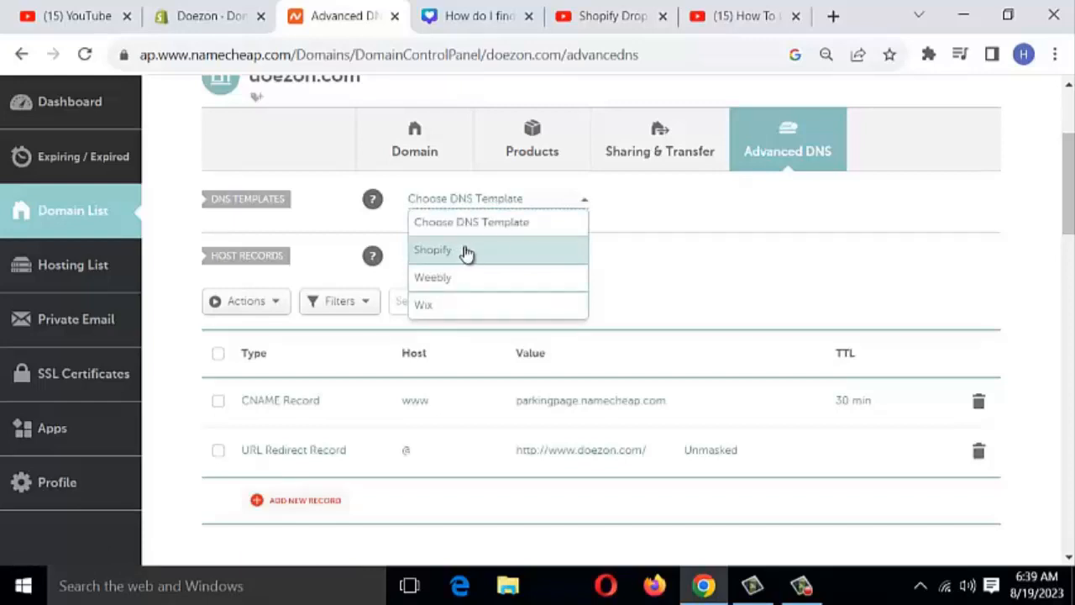
{"action": "left_click", "coordinate": [682, 270]}
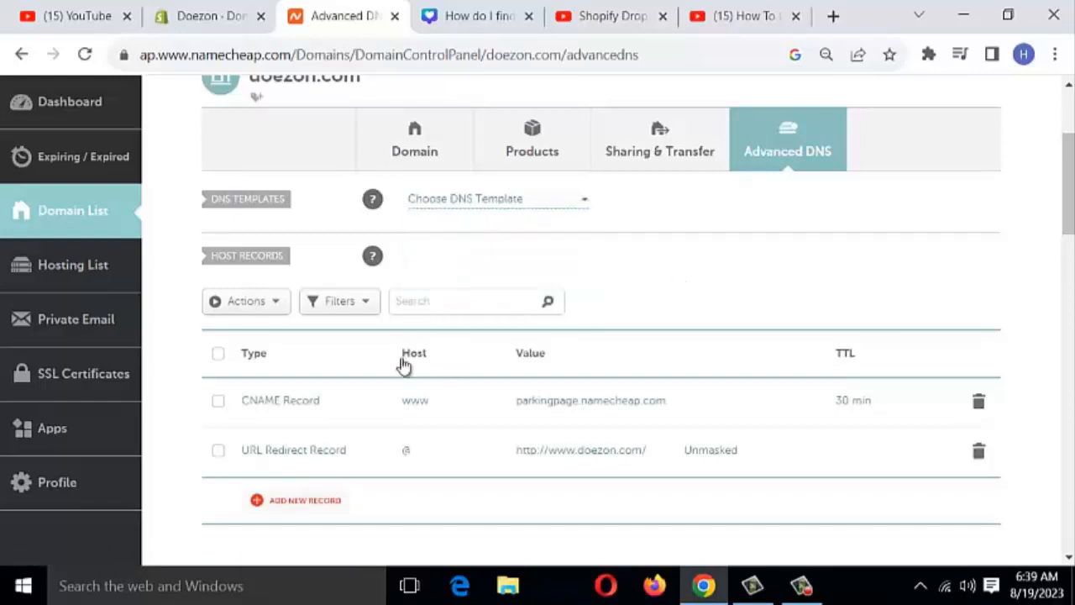
- Enter @ as the host of the new A record in the host records
{"action": "scroll", "coordinate": [351, 425], "scroll_direction": "down", "scroll_amount": 1}
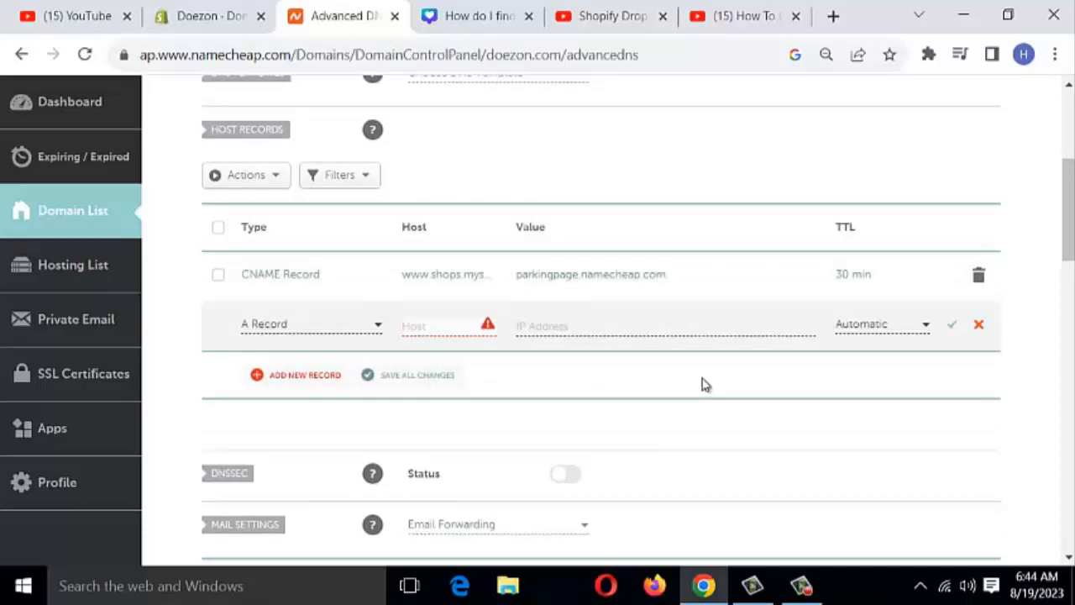
{"action": "type", "text": "@"}
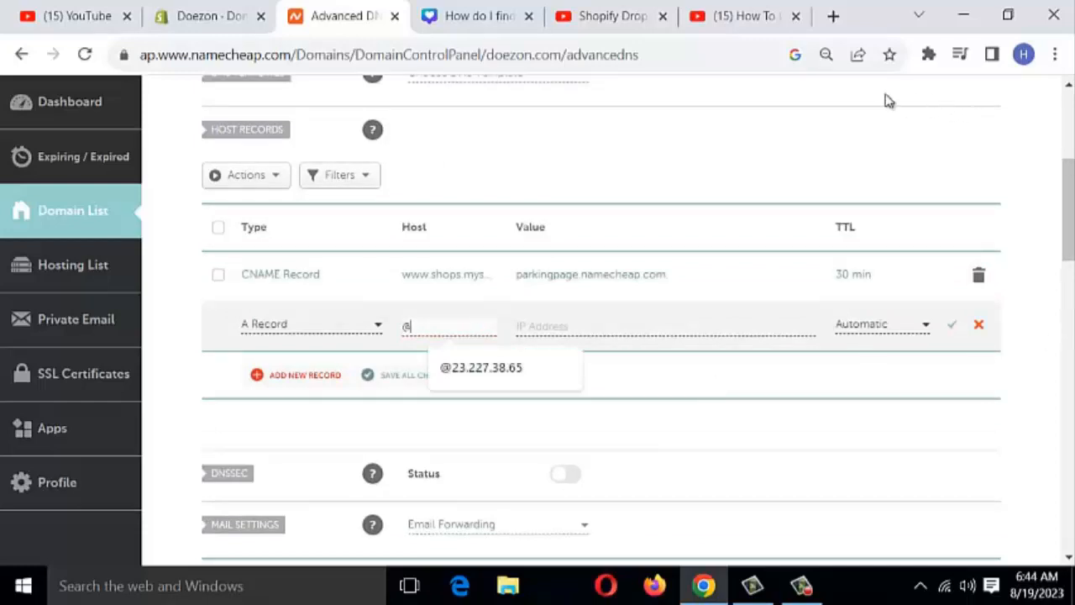
{"action": "left_click", "coordinate": [473, 16]}
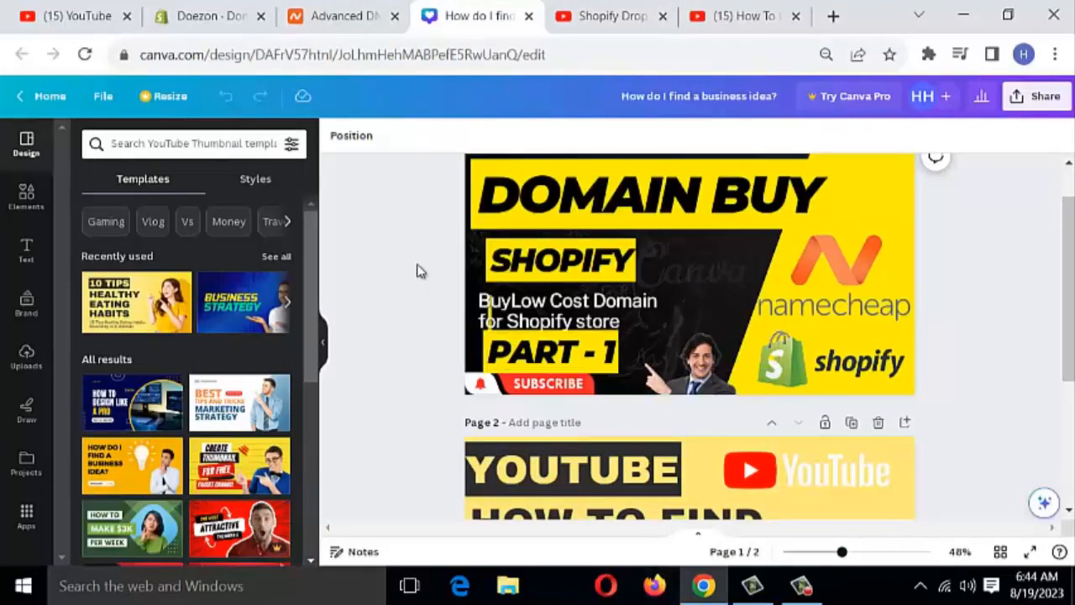
{"action": "left_click", "coordinate": [344, 20]}
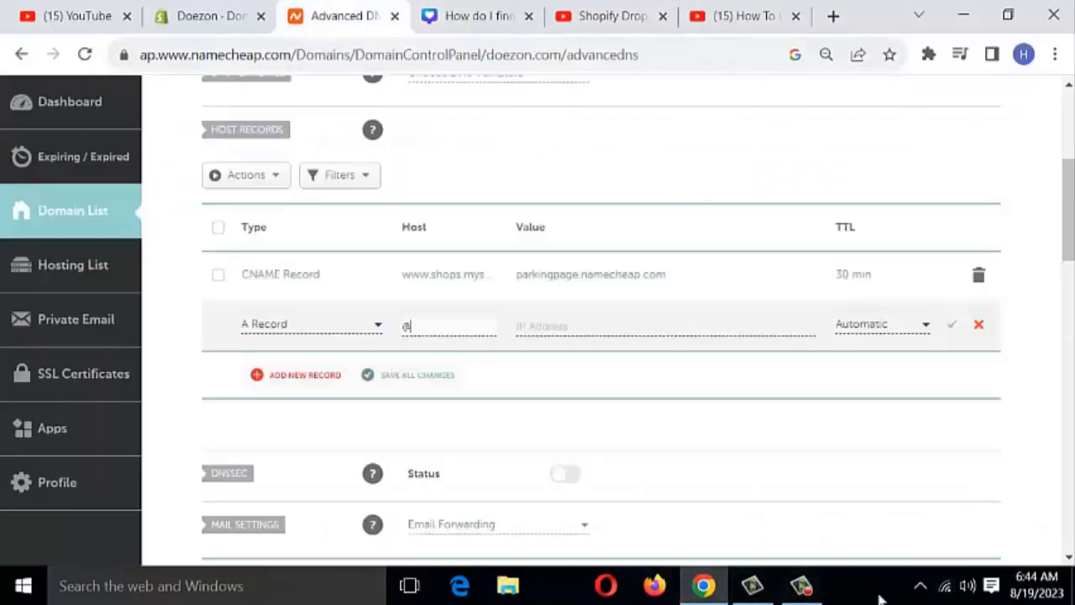
{"action": "left_click", "coordinate": [802, 588]}
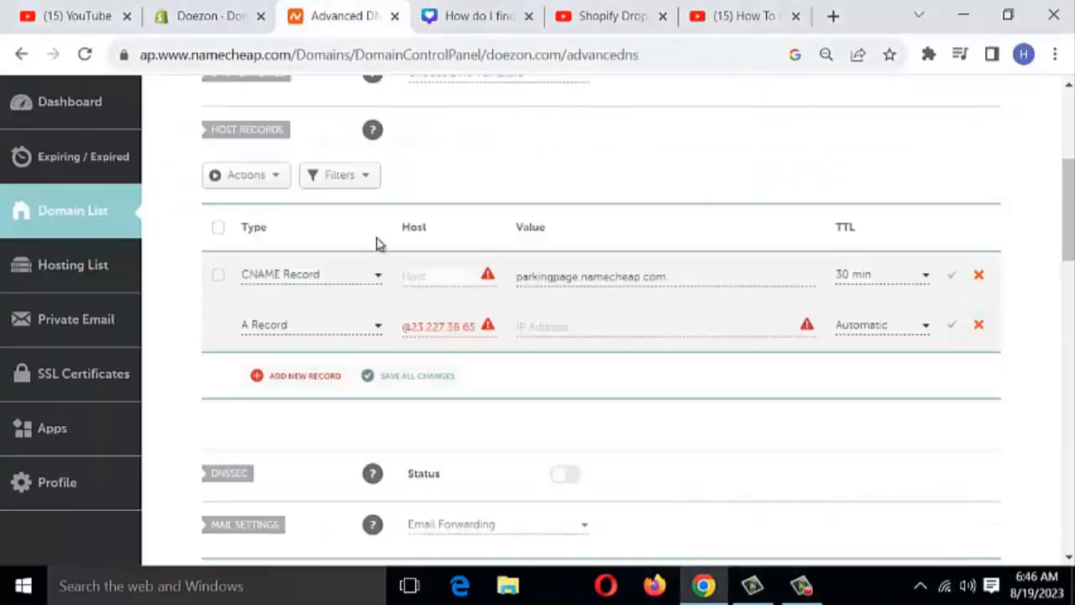
{"action": "left_click", "coordinate": [420, 282]}
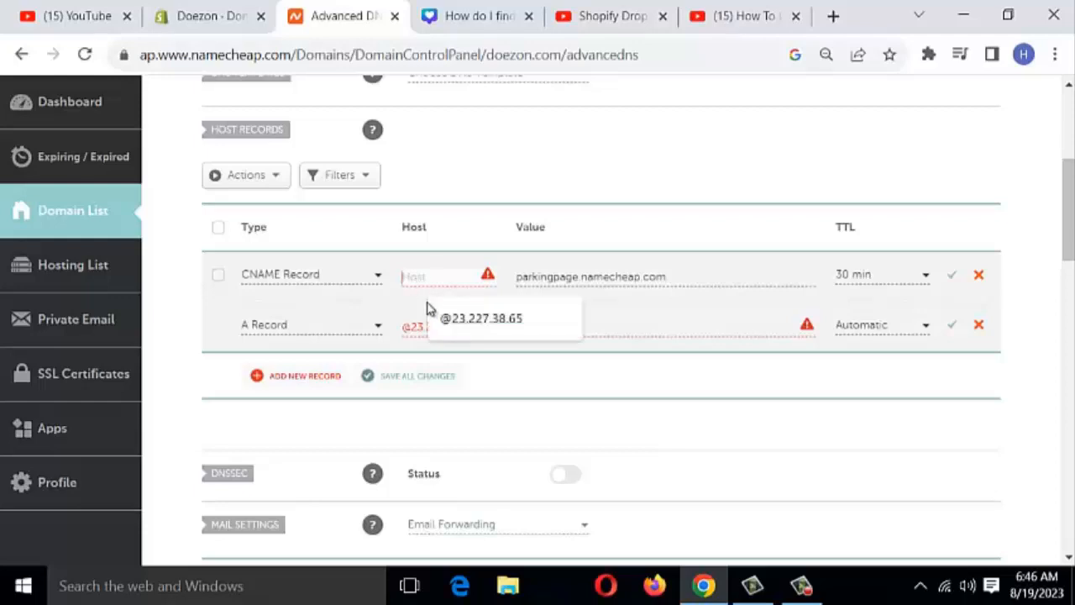
{"action": "type", "text": "www"}
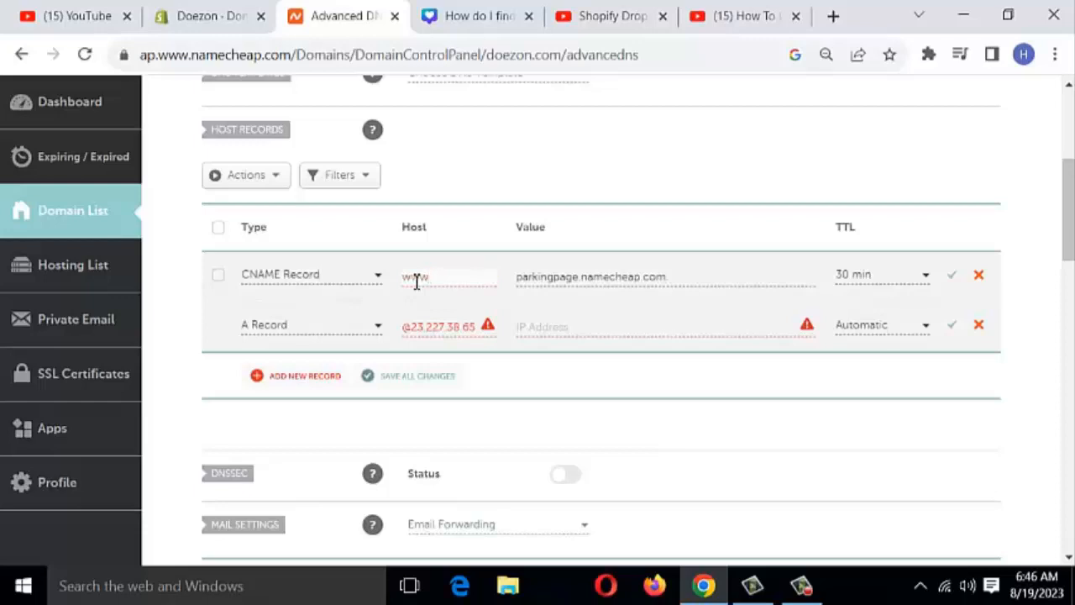
{"action": "left_click", "coordinate": [562, 278]}
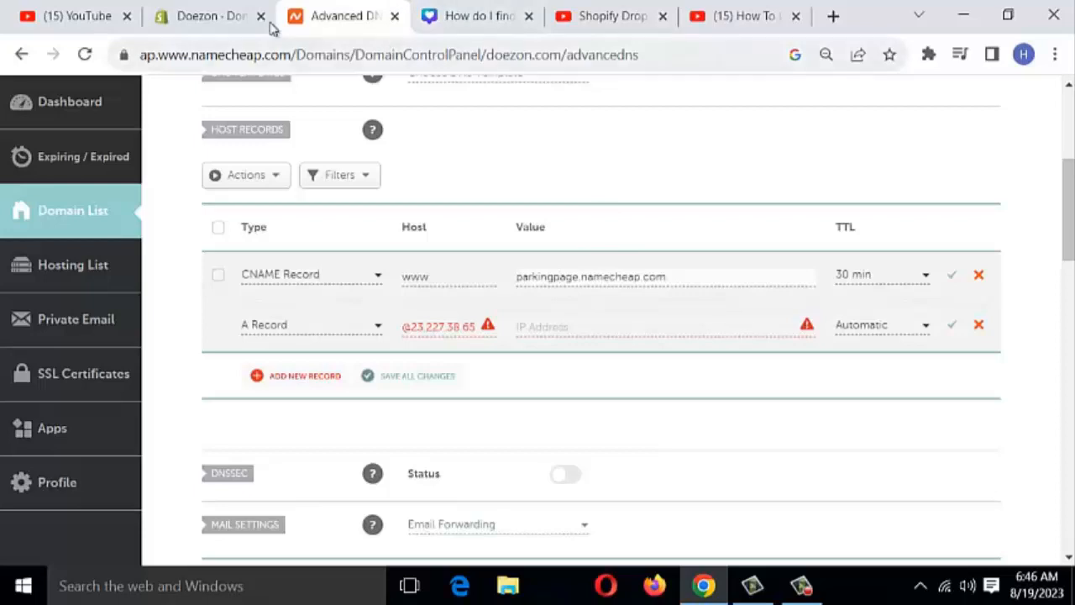
- Copy the required CNAME value from the Shopify domain connection page and return to Namecheap's DNS records
{"action": "left_click", "coordinate": [216, 16]}
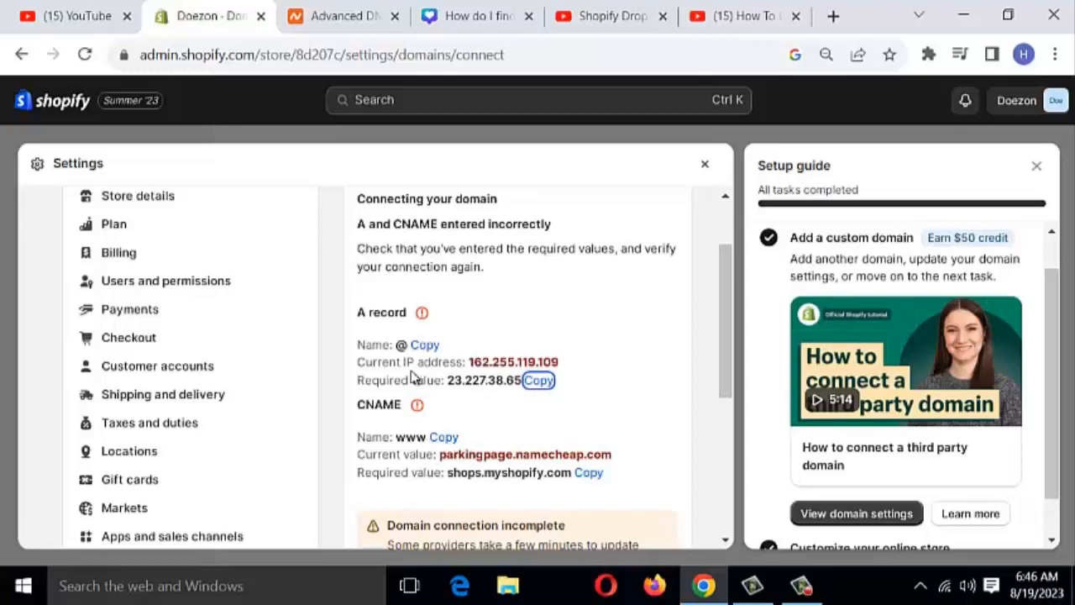
{"action": "left_click", "coordinate": [587, 474]}
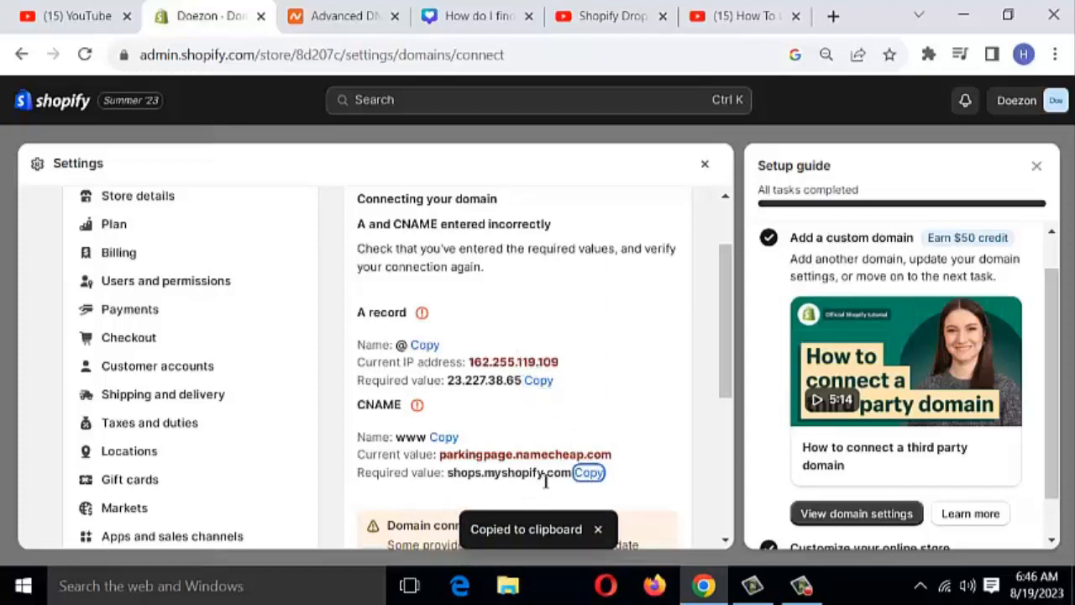
{"action": "left_click", "coordinate": [334, 16]}
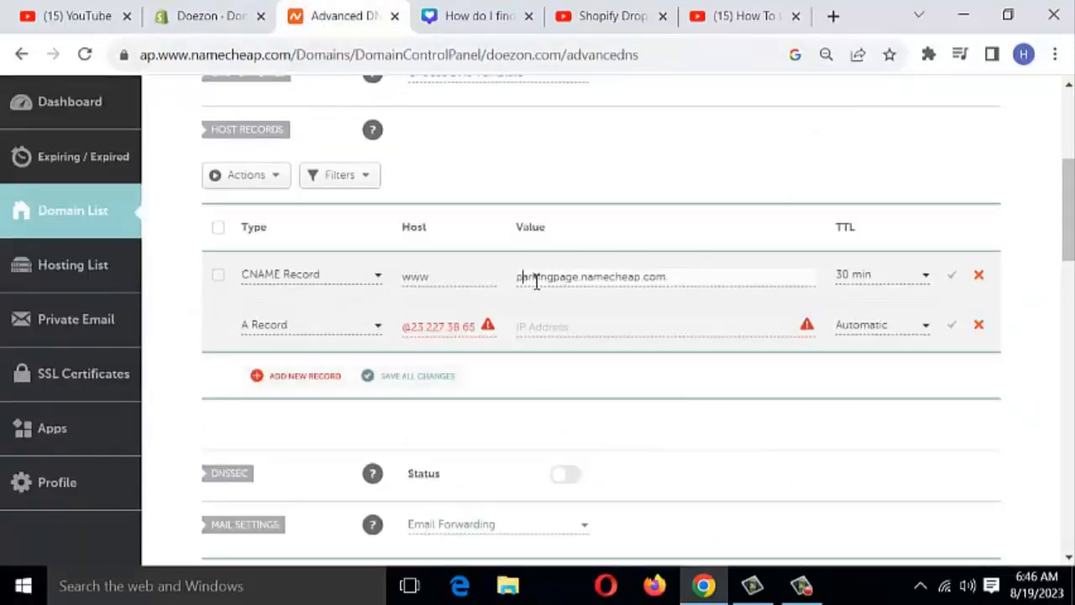
- Replace the CNAME record's value with shops.myshopify.com and save that record
{"action": "left_click_drag", "start_coordinate": [673, 283], "coordinate": [411, 249]}
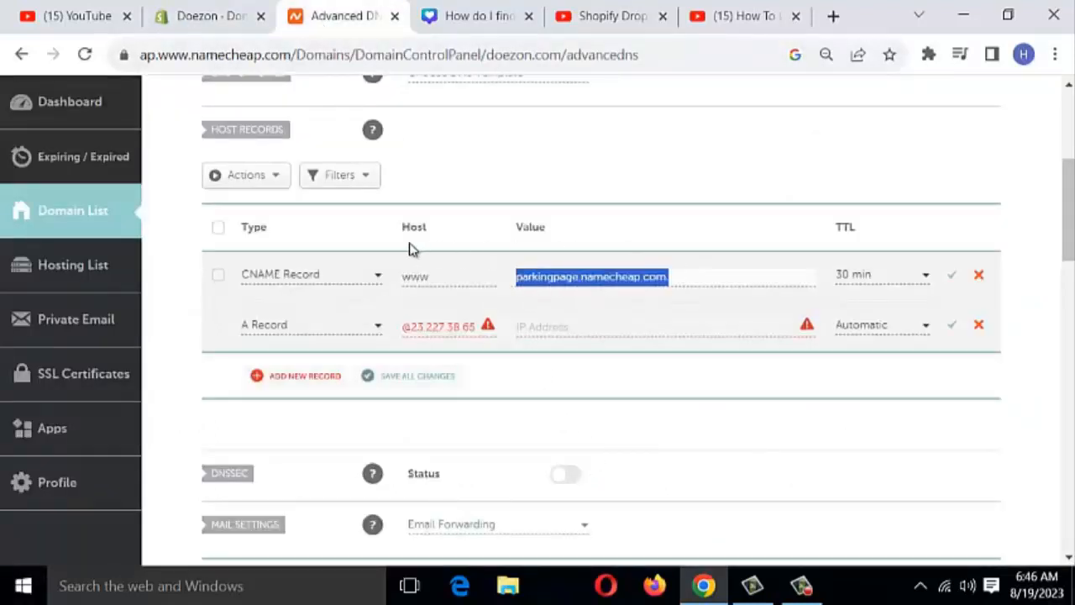
{"action": "left_click", "coordinate": [707, 319]}
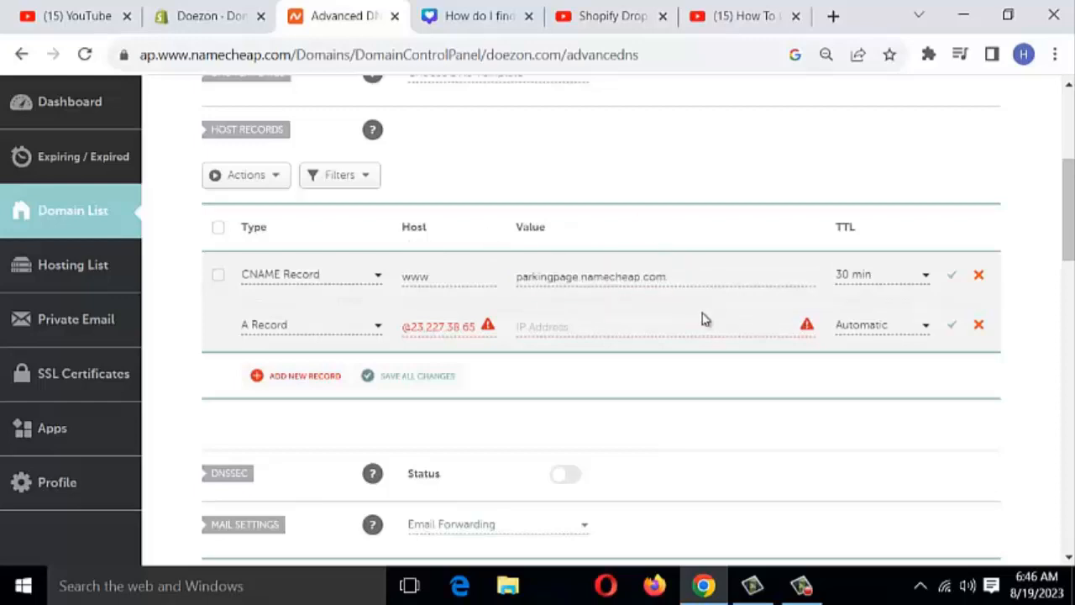
{"action": "left_click", "coordinate": [698, 282]}
{"action": "left_click_drag", "start_coordinate": [674, 275], "coordinate": [479, 276]}
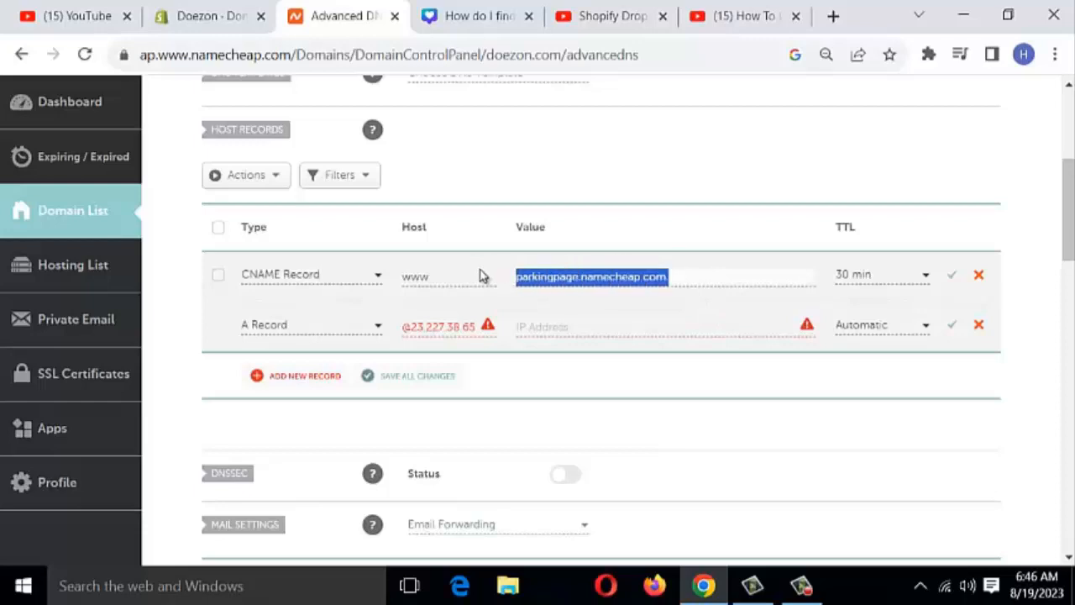
{"action": "key", "text": "ctrl+v"}
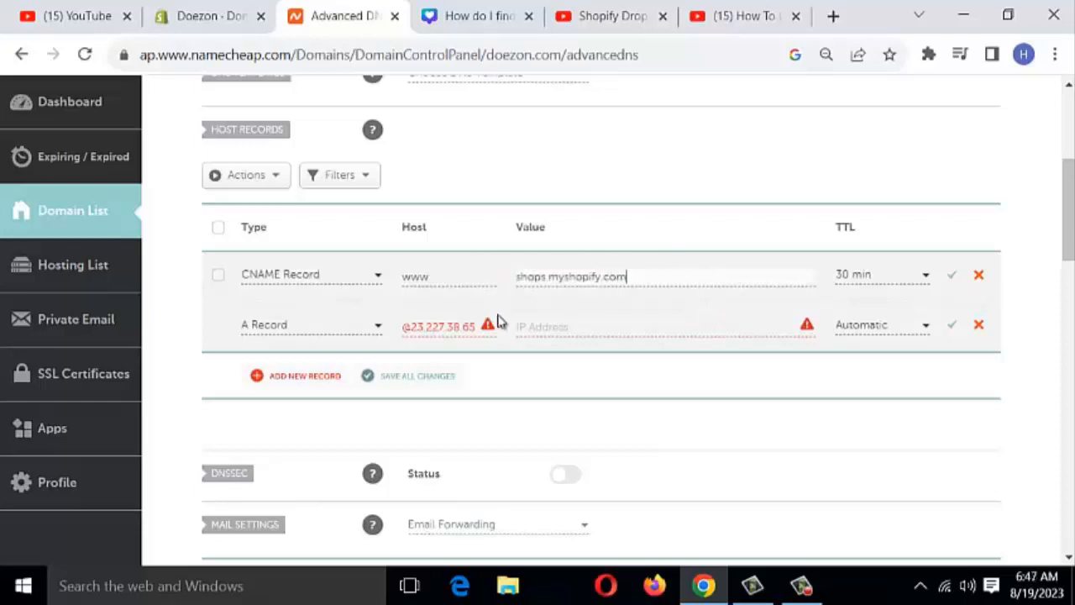
{"action": "left_click", "coordinate": [657, 314]}
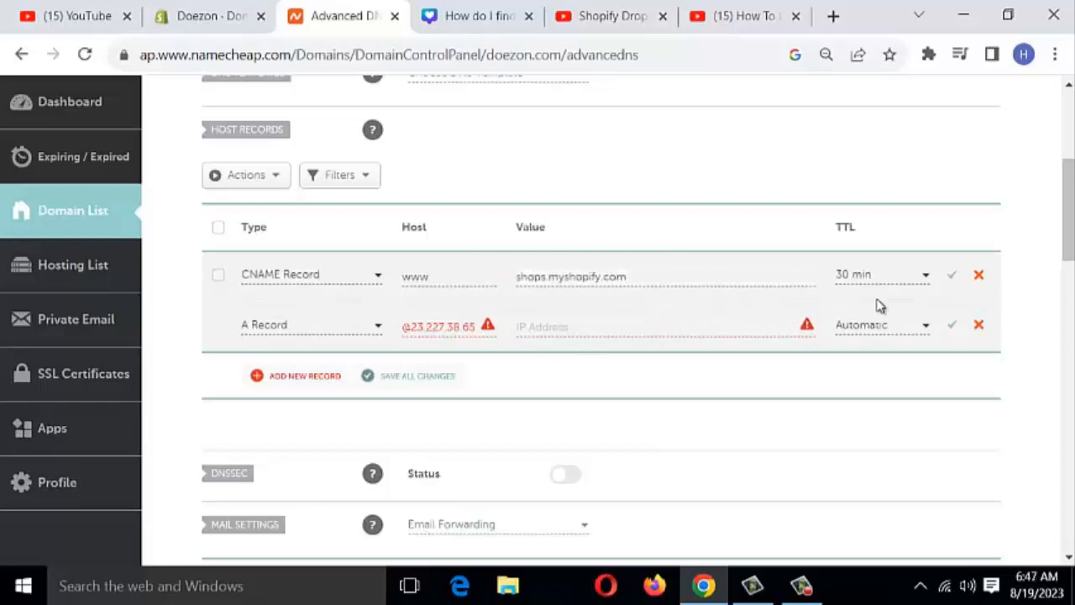
{"action": "left_click", "coordinate": [953, 278]}
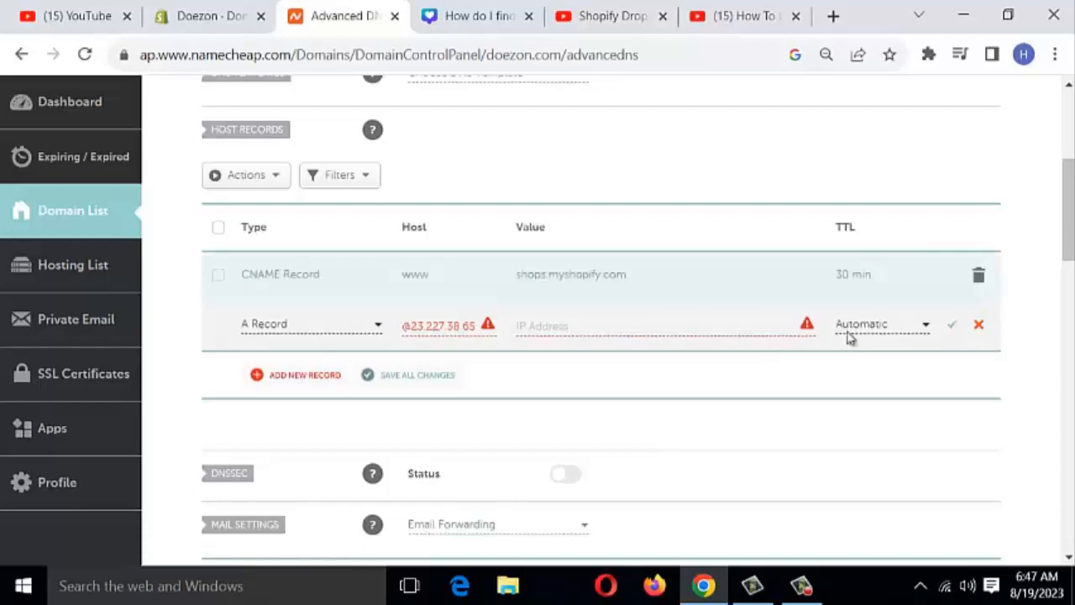
- Remove the IP address from the A record's host so that only @ is left
{"action": "left_click", "coordinate": [464, 331]}
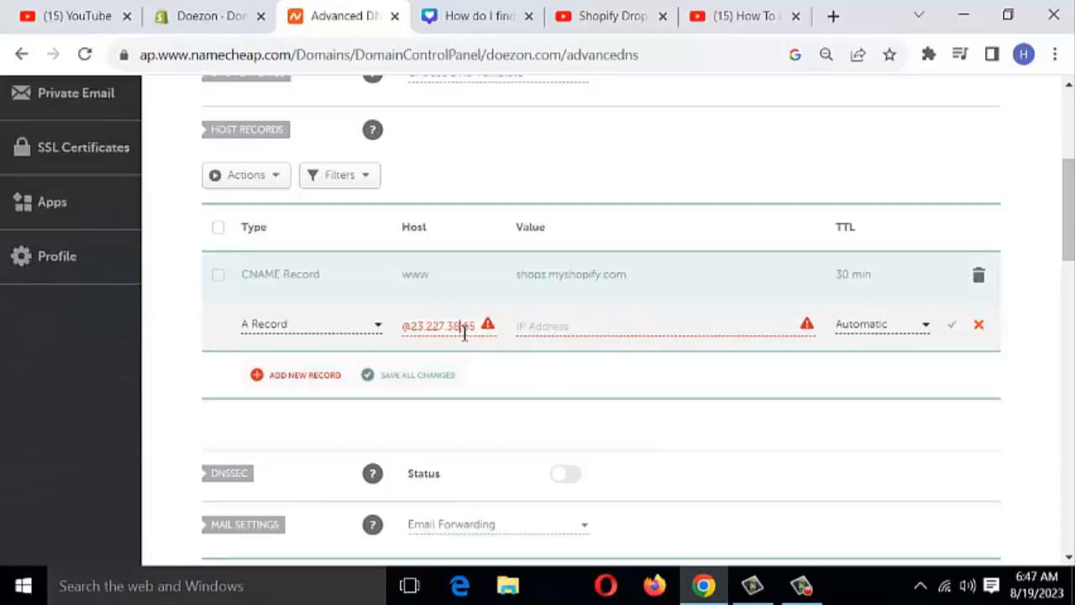
{"action": "left_click_drag", "start_coordinate": [435, 332], "coordinate": [606, 332]}
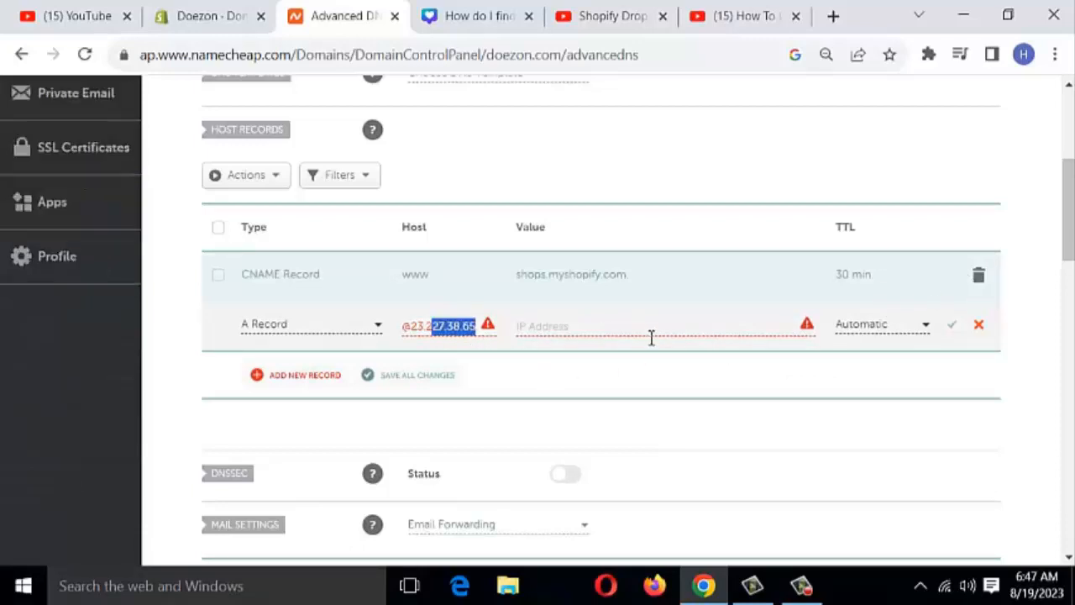
{"action": "key", "text": "BackSpace"}
{"action": "key", "text": "BackSpace"}
{"action": "key", "text": "BackSpace"}
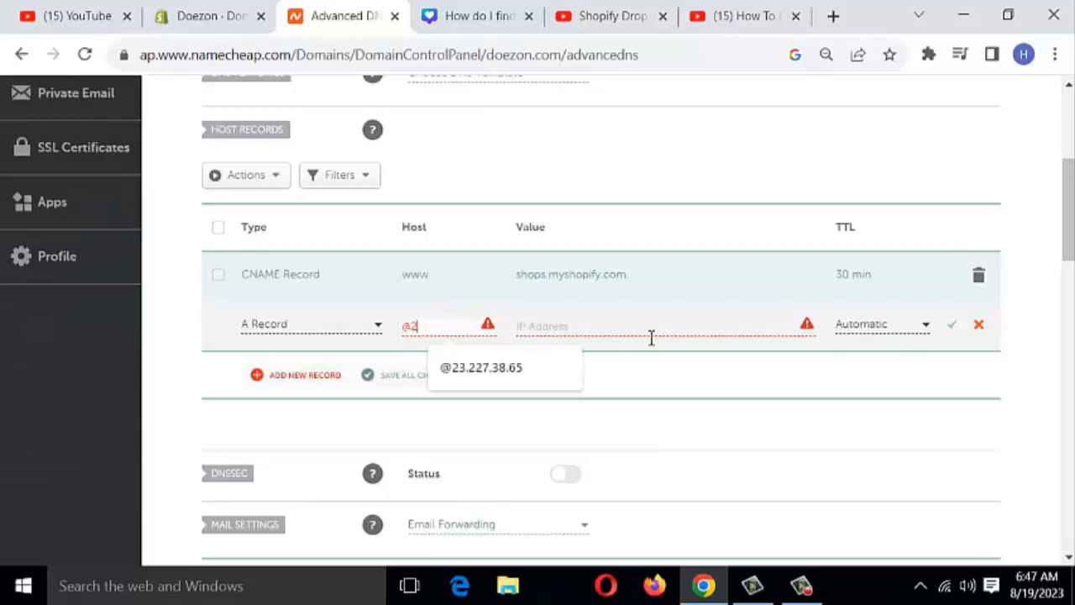
{"action": "key", "text": "BackSpace"}
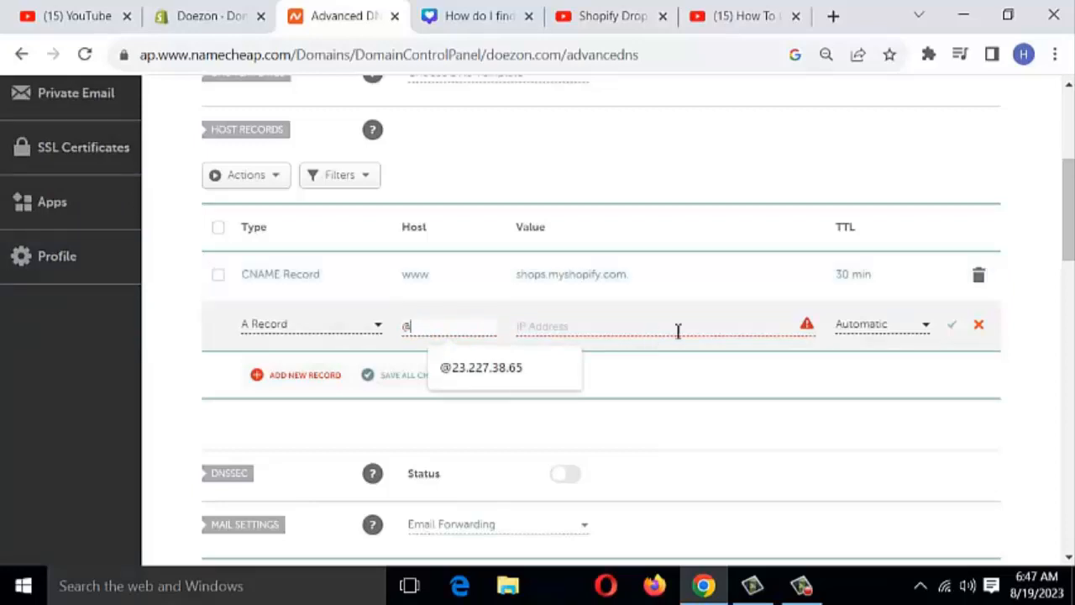
{"action": "left_click", "coordinate": [610, 332]}
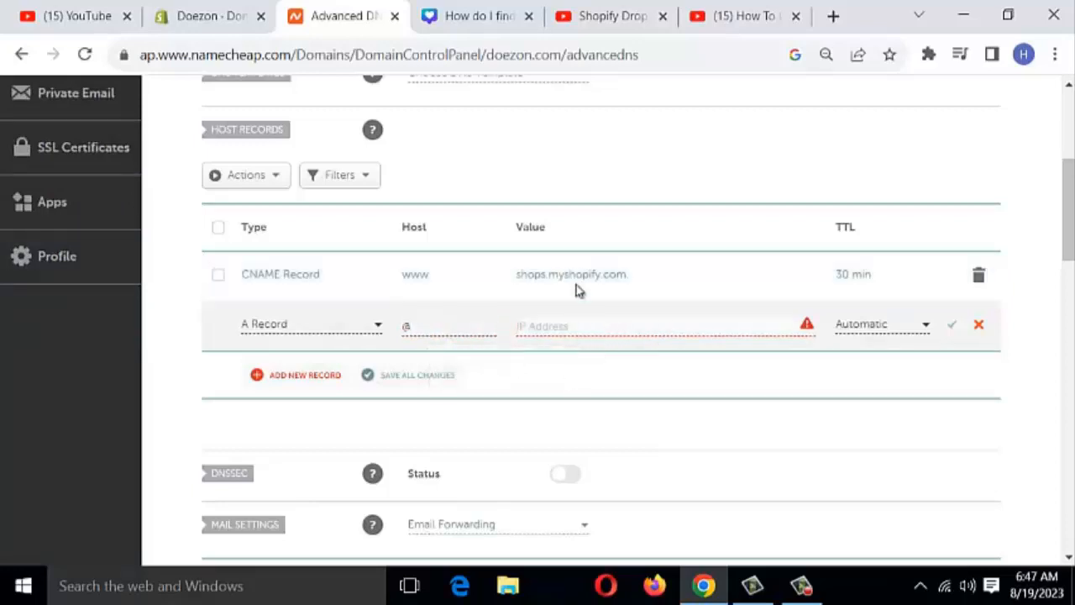
- Copy the required A record IP address from the Shopify domain connection page and return to Namecheap
{"action": "left_click", "coordinate": [267, 16]}
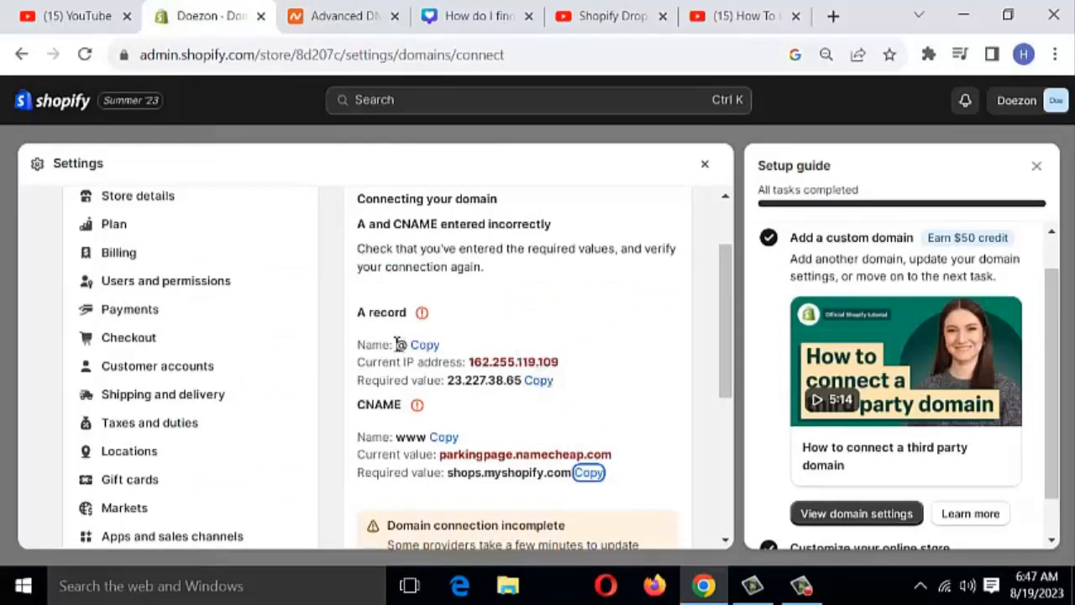
{"action": "left_click_drag", "start_coordinate": [399, 344], "coordinate": [477, 354]}
{"action": "left_click", "coordinate": [538, 380]}
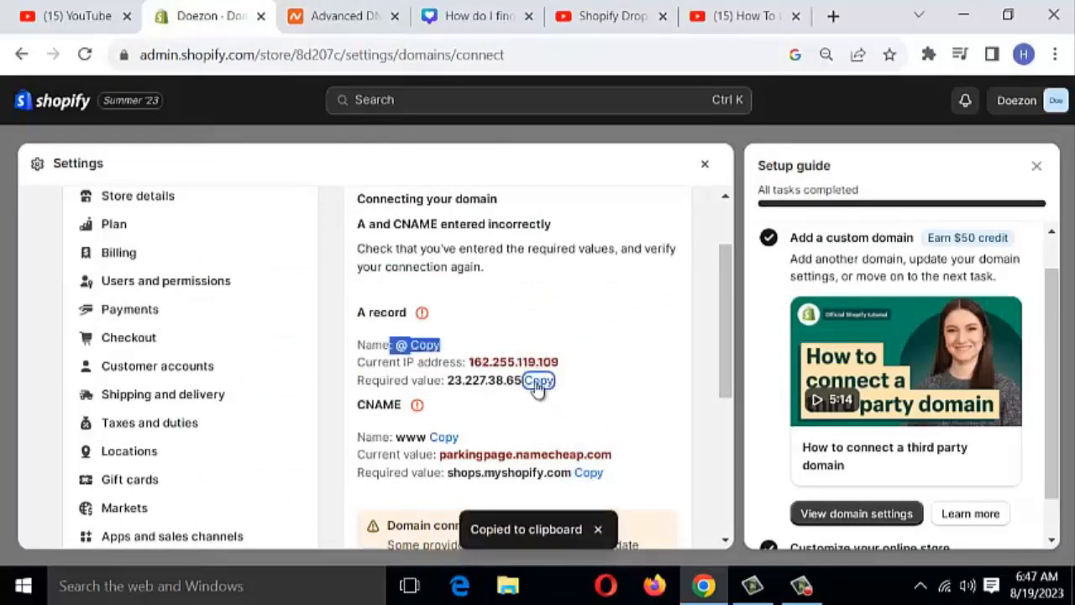
{"action": "left_click", "coordinate": [349, 18]}
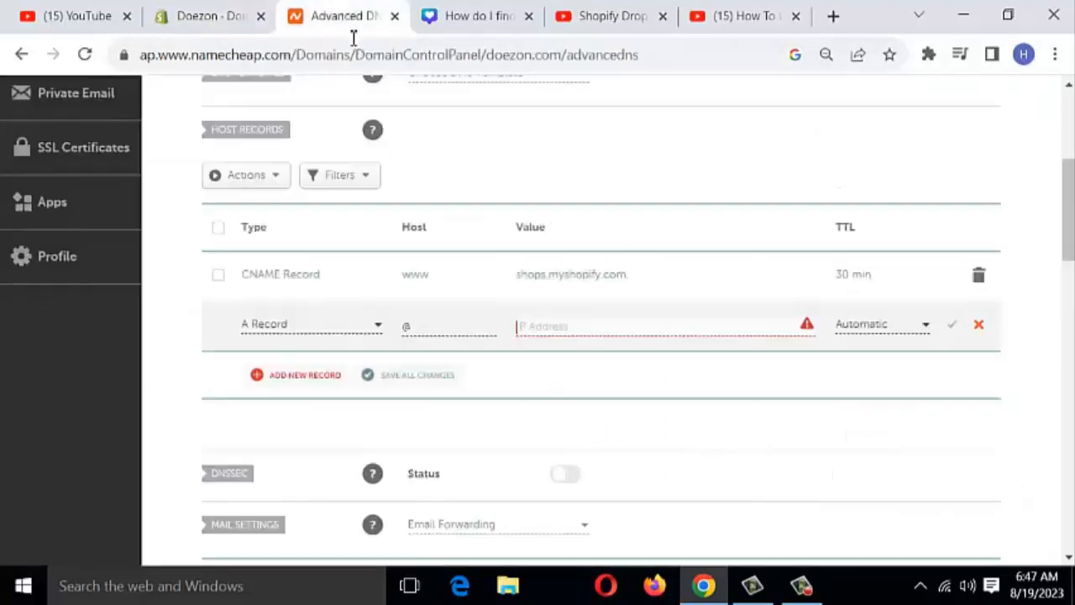
- Set the A record's IP address to 23.227.38.65 with host @ and save that record
{"action": "left_click", "coordinate": [435, 340]}
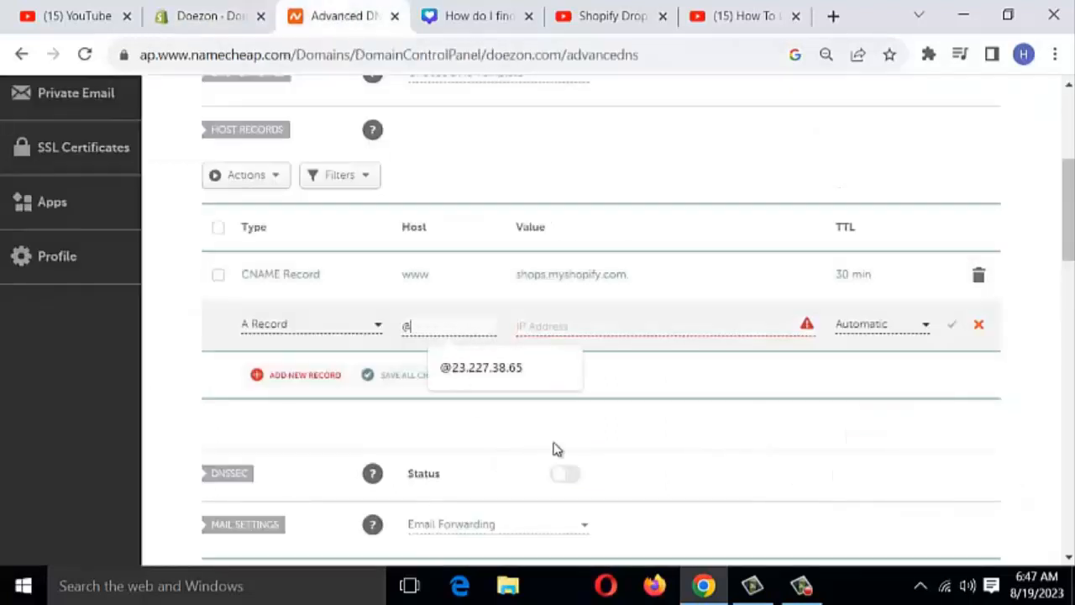
{"action": "type", "text": "@"}
{"action": "left_click", "coordinate": [606, 326]}
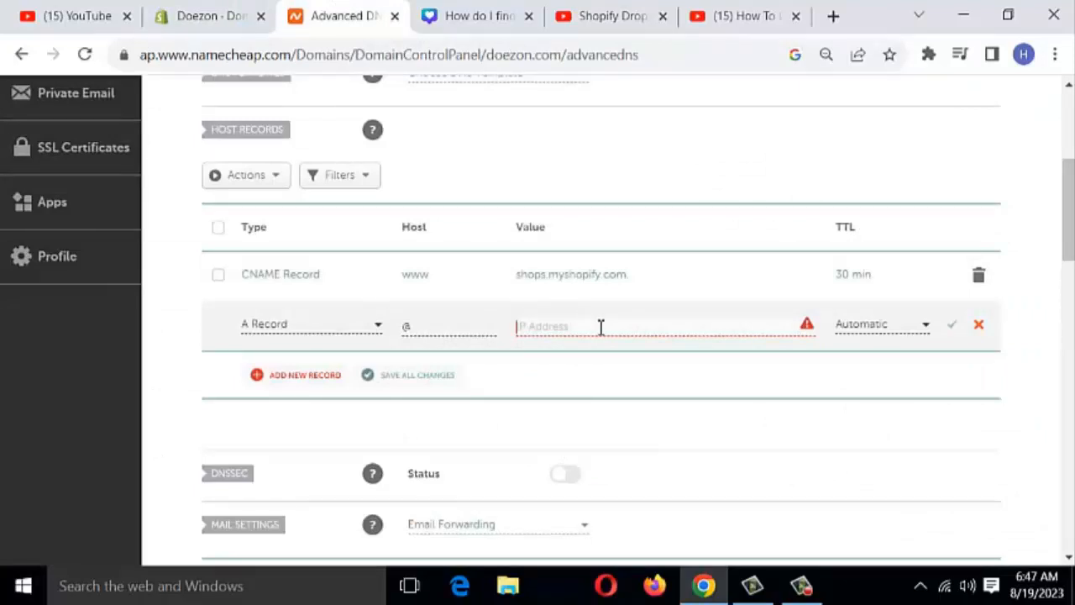
{"action": "key", "text": "ctrl+v"}
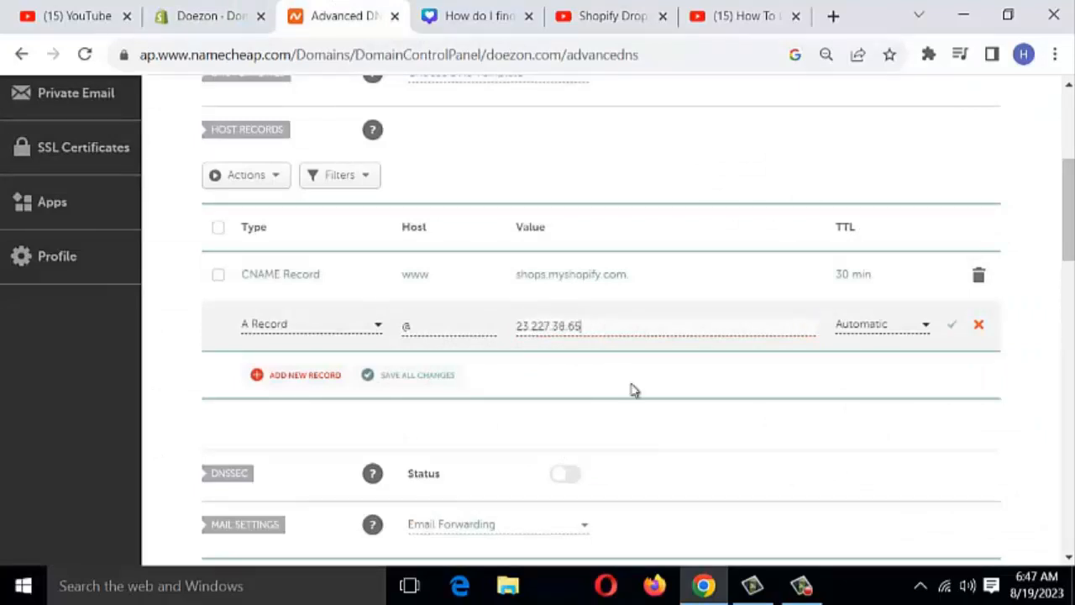
{"action": "left_click", "coordinate": [952, 328]}
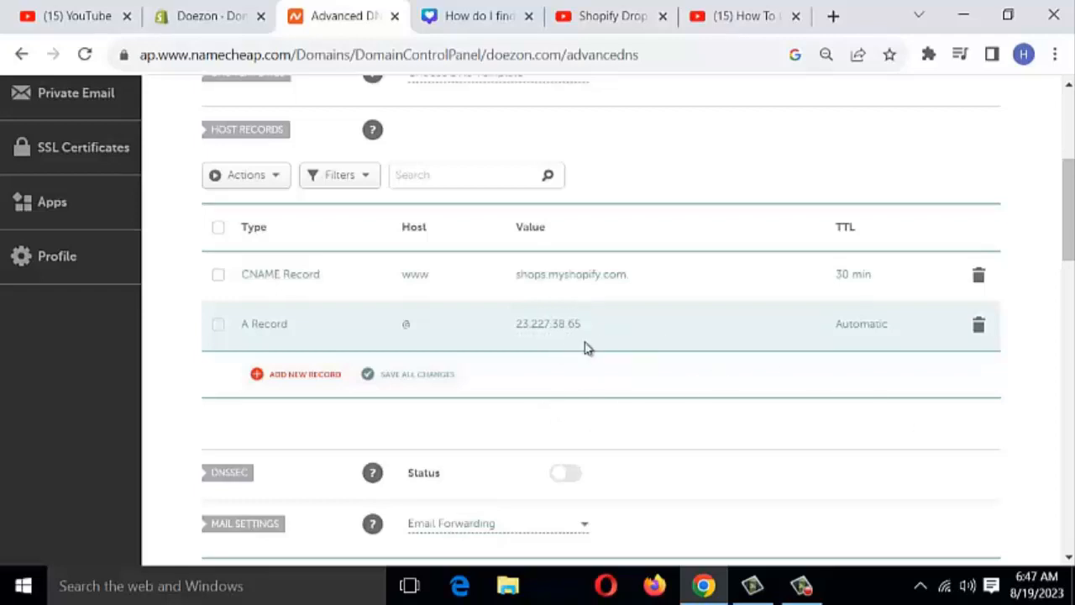
- Review the available DNS templates without choosing one, check the doezon.com host records, and switch to the Canva design
{"action": "scroll", "coordinate": [586, 348], "scroll_direction": "up", "scroll_amount": 2}
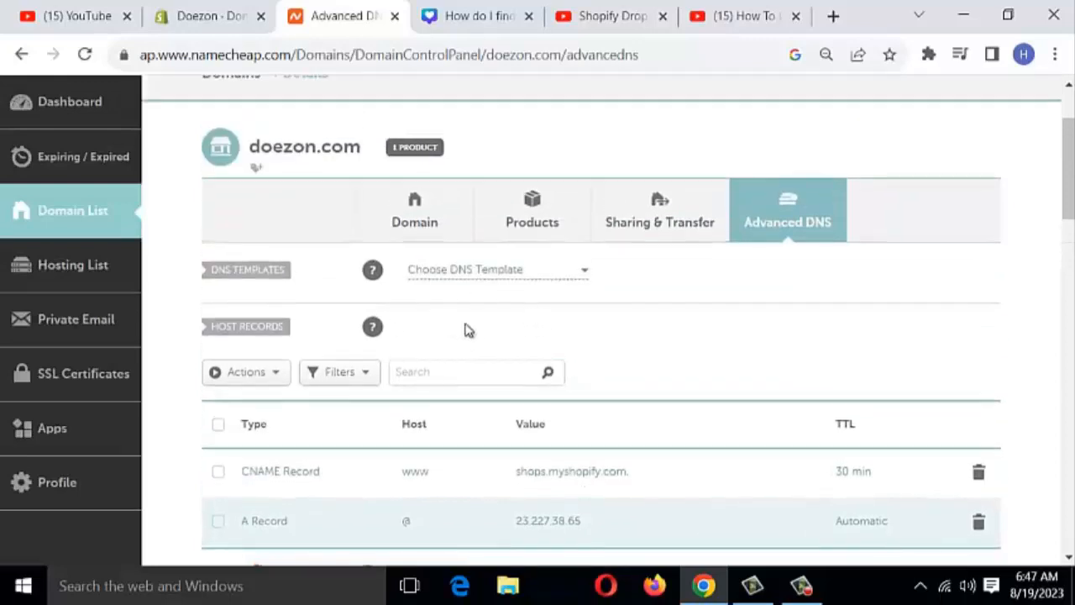
{"action": "left_click", "coordinate": [579, 272]}
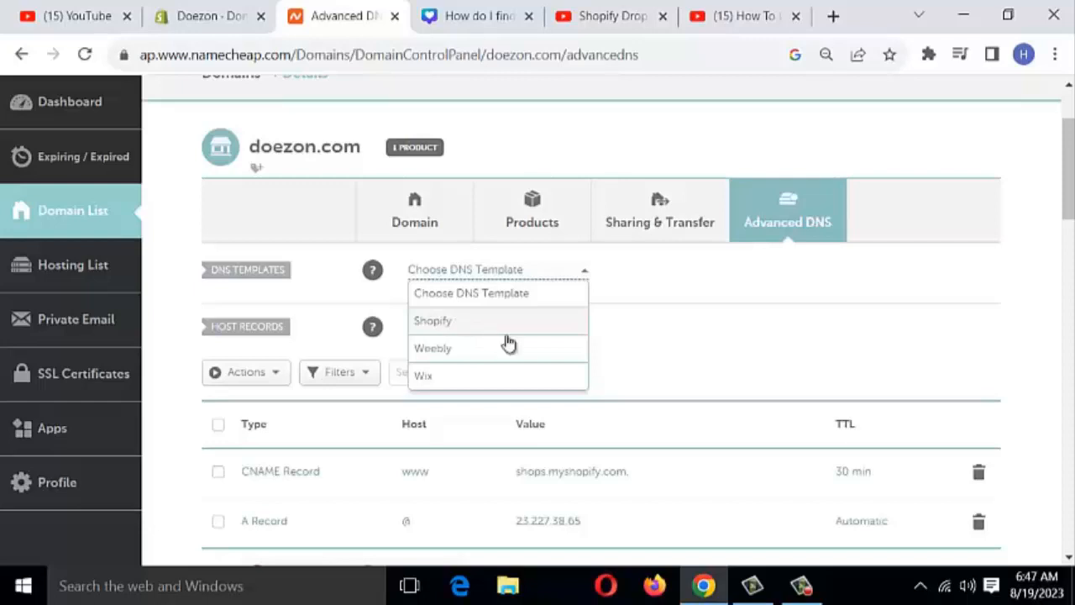
{"action": "left_click", "coordinate": [718, 349]}
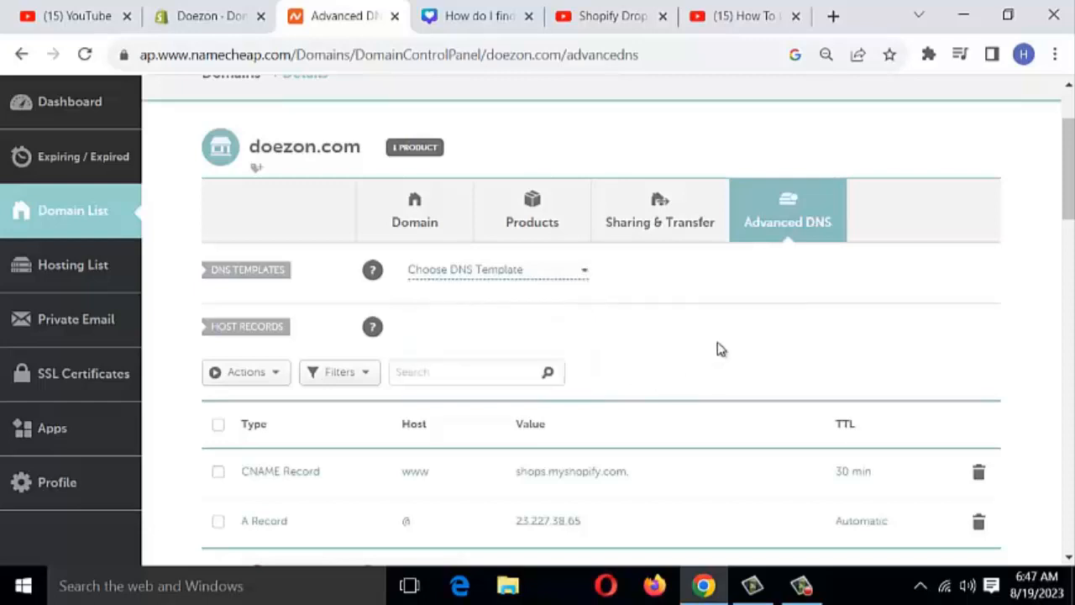
{"action": "scroll", "coordinate": [705, 340], "scroll_direction": "down", "scroll_amount": 4}
{"action": "scroll", "coordinate": [702, 403], "scroll_direction": "up", "scroll_amount": 3}
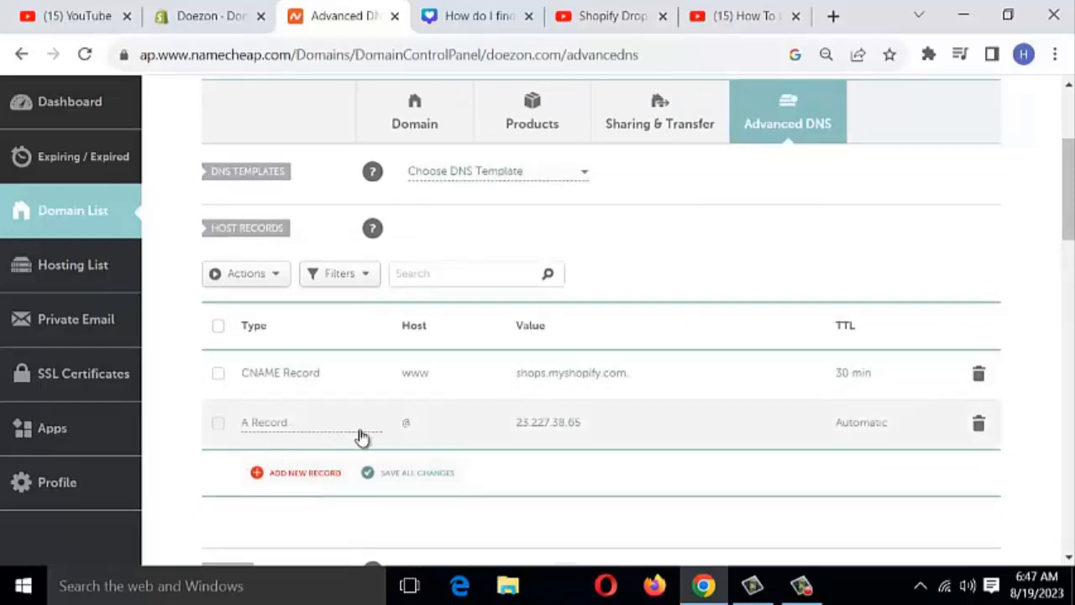
{"action": "scroll", "coordinate": [725, 546], "scroll_direction": "down", "scroll_amount": 2}
{"action": "scroll", "coordinate": [725, 546], "scroll_direction": "up", "scroll_amount": 2}
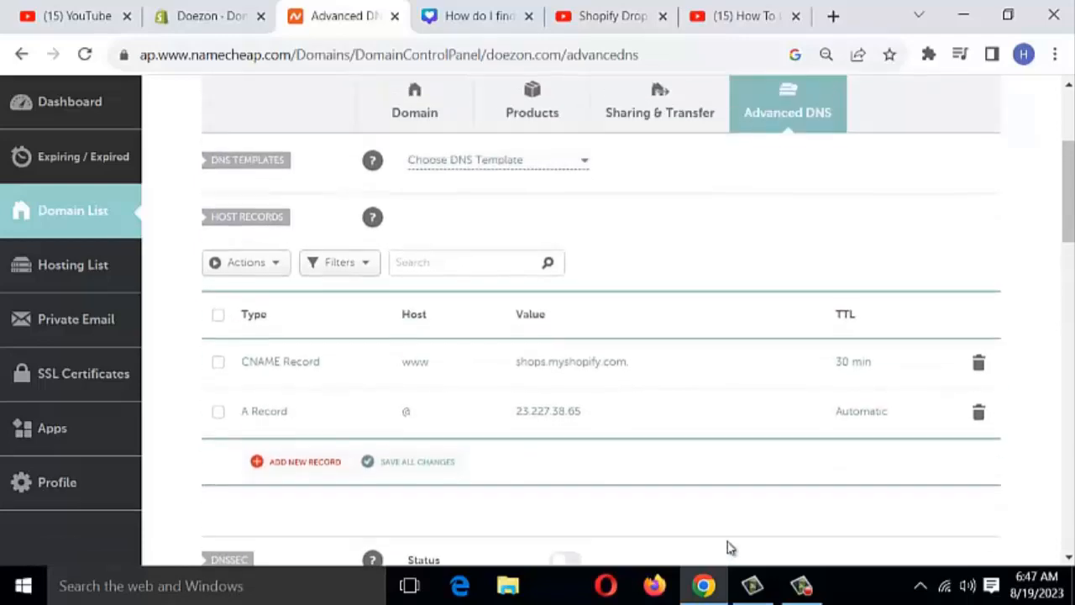
{"action": "scroll", "coordinate": [727, 547], "scroll_direction": "up", "scroll_amount": 5}
{"action": "left_click", "coordinate": [489, 24]}
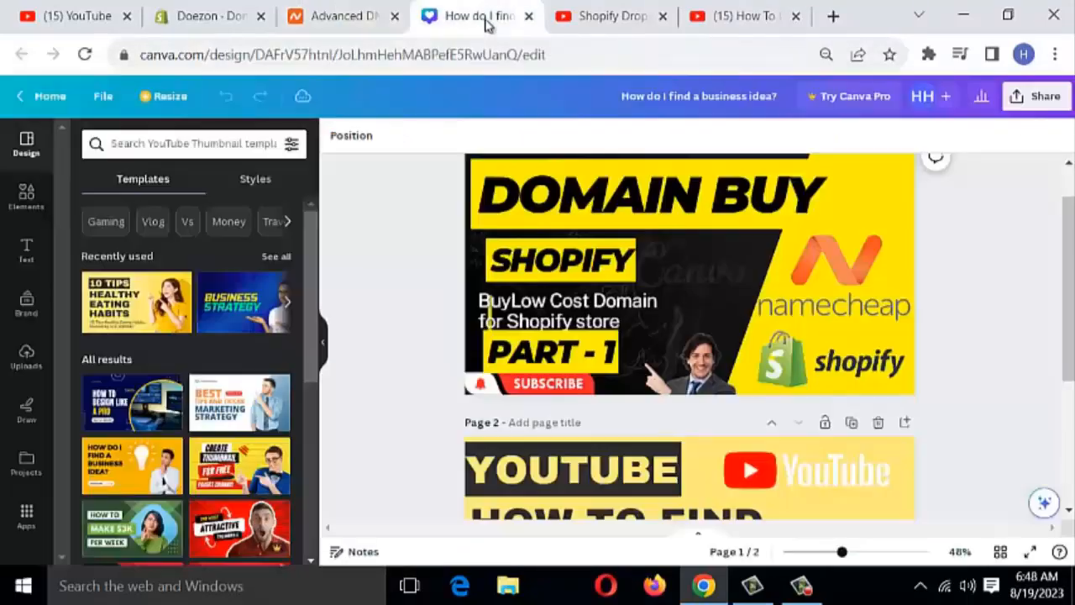
- Return to the Shopify domain connection page and try to verify the doezon.com connection
{"action": "left_click", "coordinate": [210, 16]}
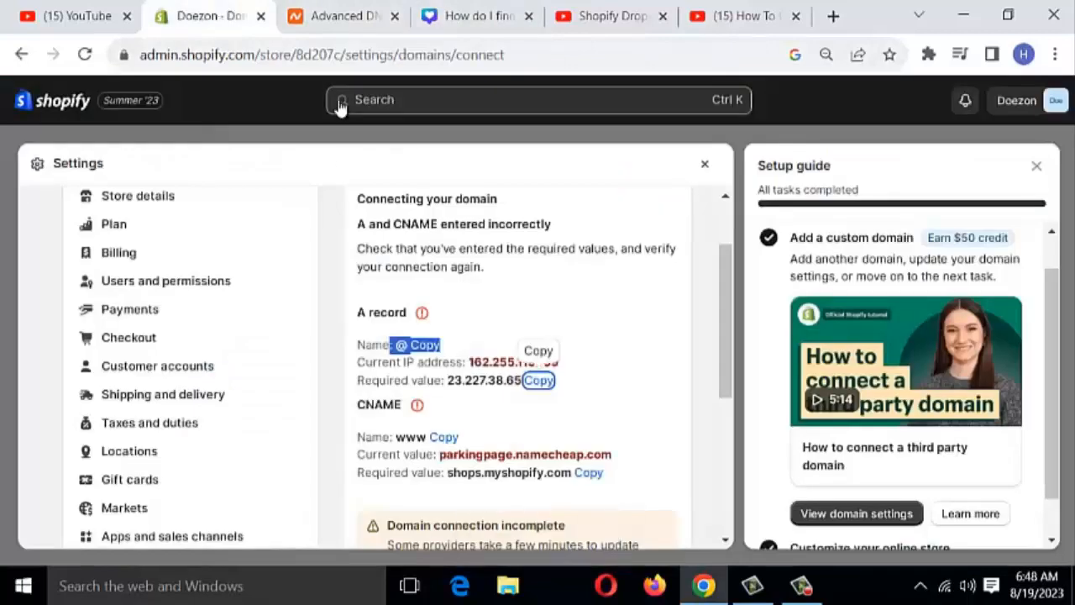
{"action": "scroll", "coordinate": [546, 437], "scroll_direction": "down", "scroll_amount": 6}
{"action": "scroll", "coordinate": [597, 495], "scroll_direction": "up", "scroll_amount": 4}
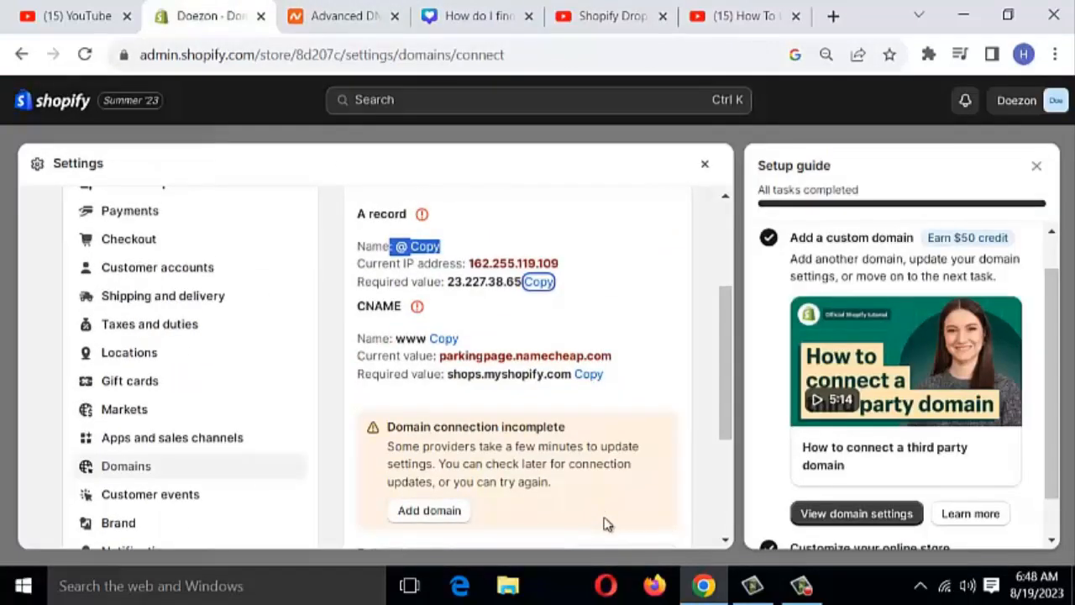
{"action": "scroll", "coordinate": [607, 524], "scroll_direction": "down", "scroll_amount": 4}
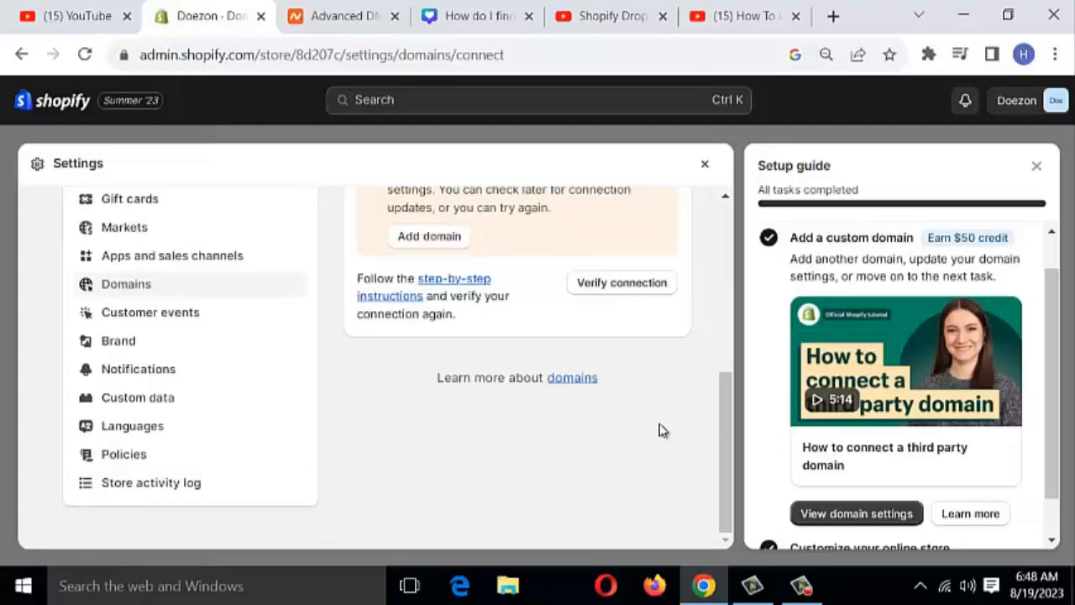
{"action": "scroll", "coordinate": [663, 430], "scroll_direction": "up", "scroll_amount": 1}
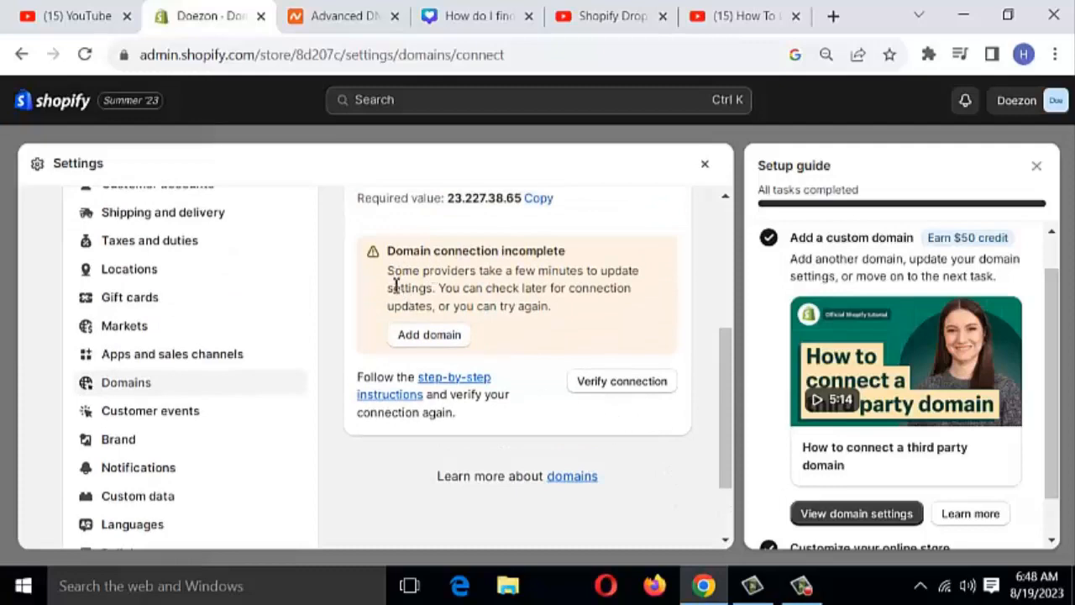
{"action": "left_click", "coordinate": [621, 382]}
{"action": "scroll", "coordinate": [629, 394], "scroll_direction": "down", "scroll_amount": 2}
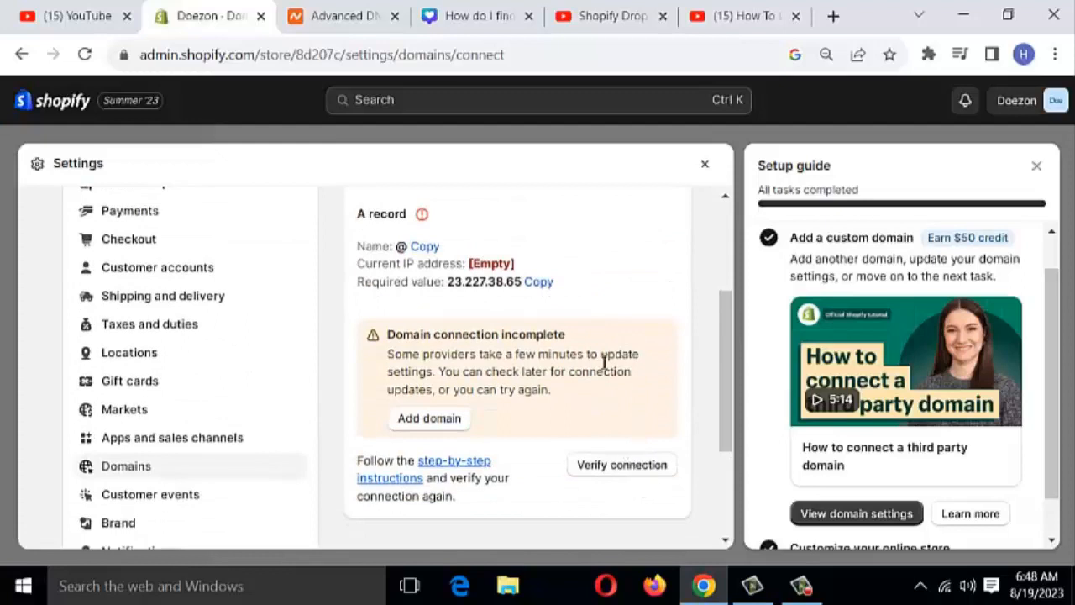
- Reload the Namecheap Advanced DNS page and check the A and CNAME host records of doezon.com
{"action": "left_click", "coordinate": [334, 18]}
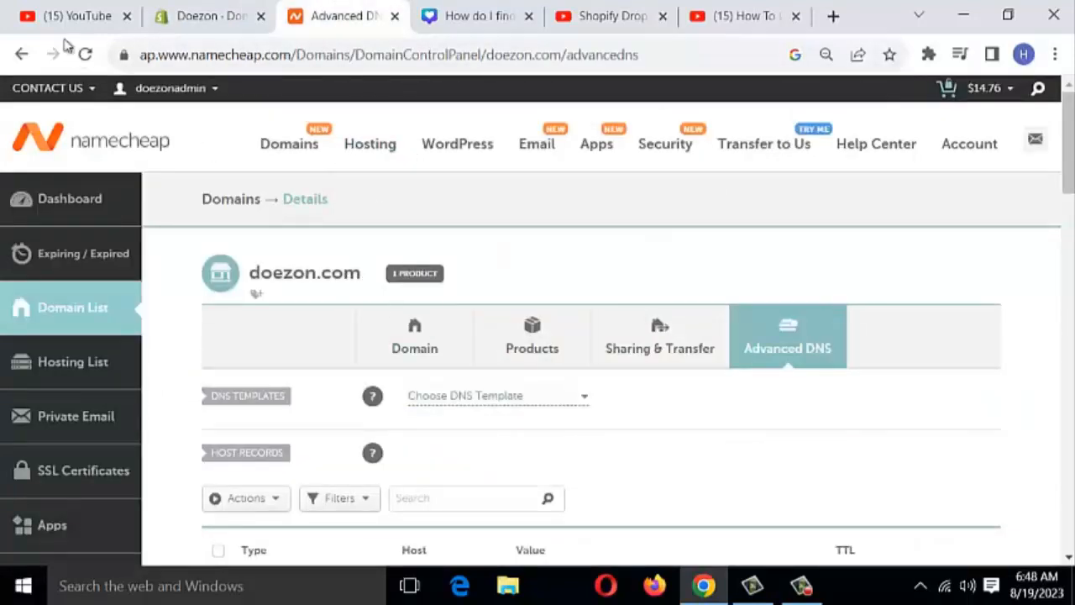
{"action": "left_click", "coordinate": [82, 54]}
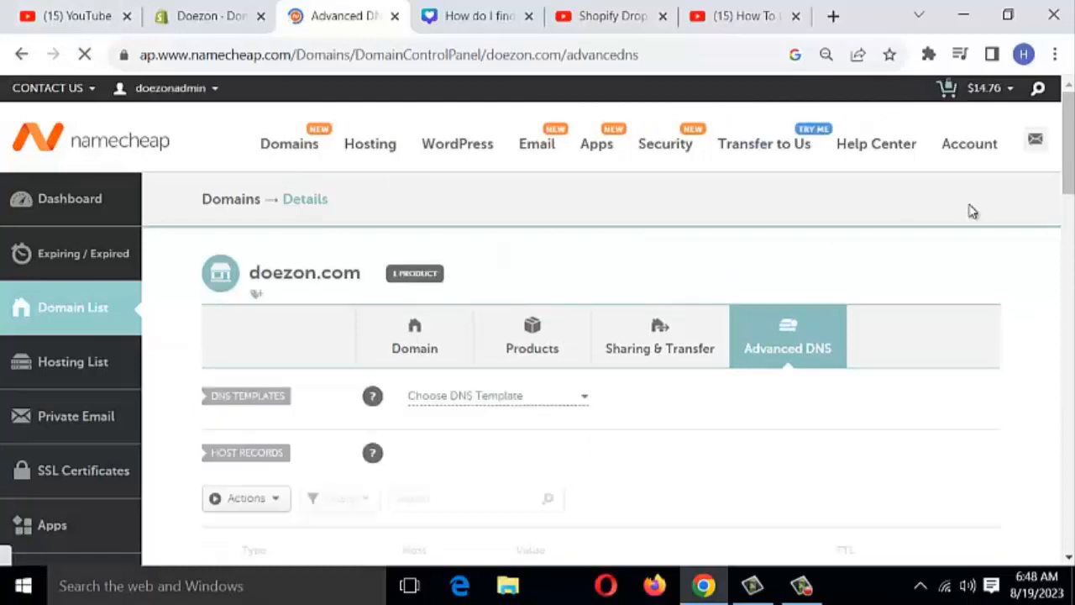
{"action": "scroll", "coordinate": [657, 298], "scroll_direction": "down", "scroll_amount": 3}
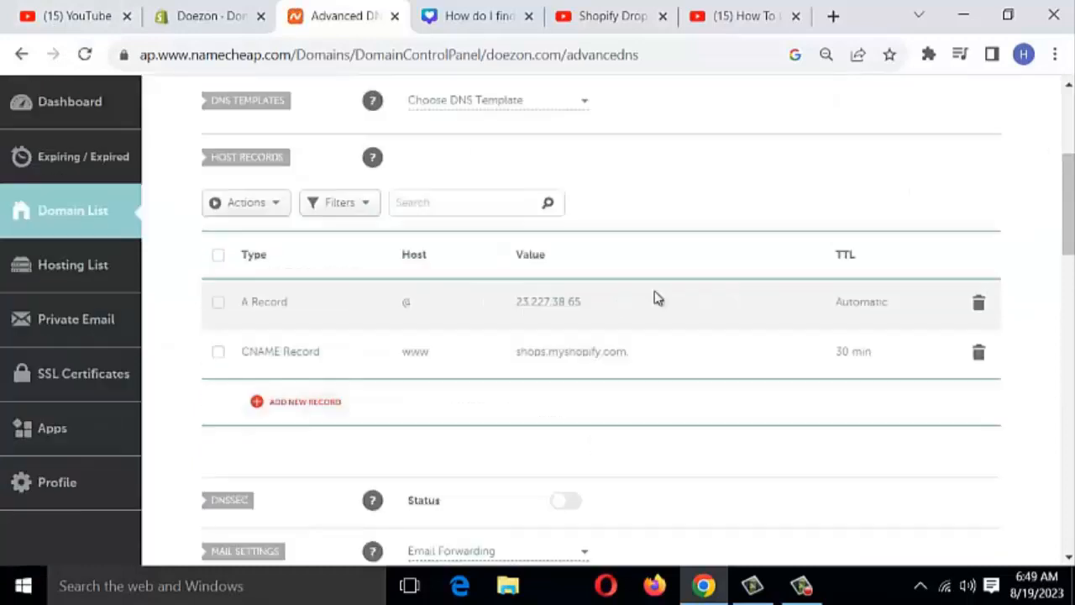
- Go back to Shopify and verify the doezon.com connection again
{"action": "left_click", "coordinate": [205, 17]}
{"action": "left_click", "coordinate": [620, 469]}
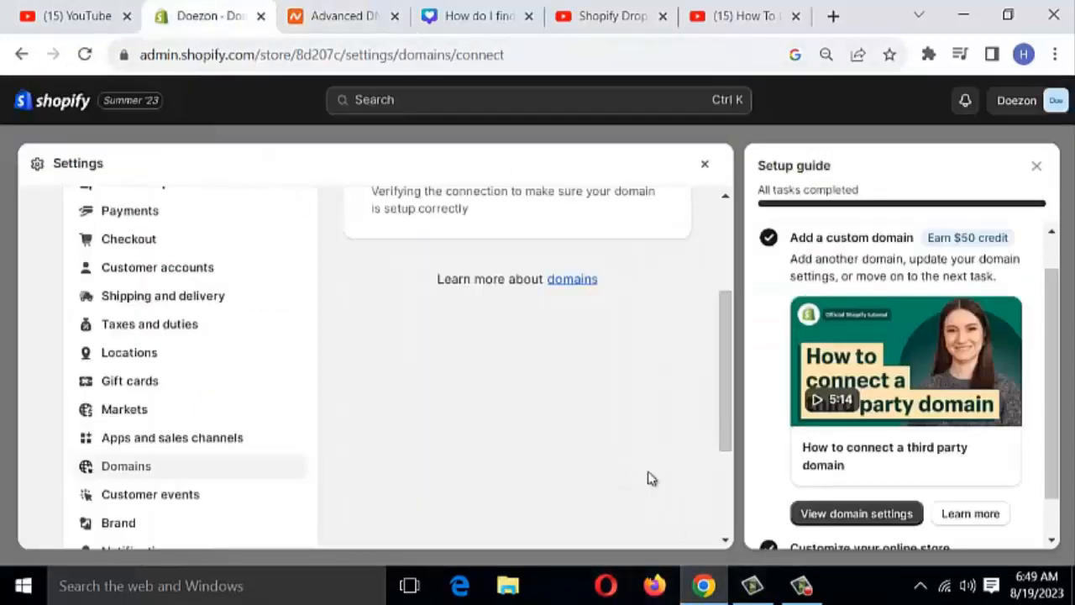
{"action": "scroll", "coordinate": [669, 421], "scroll_direction": "up", "scroll_amount": 2}
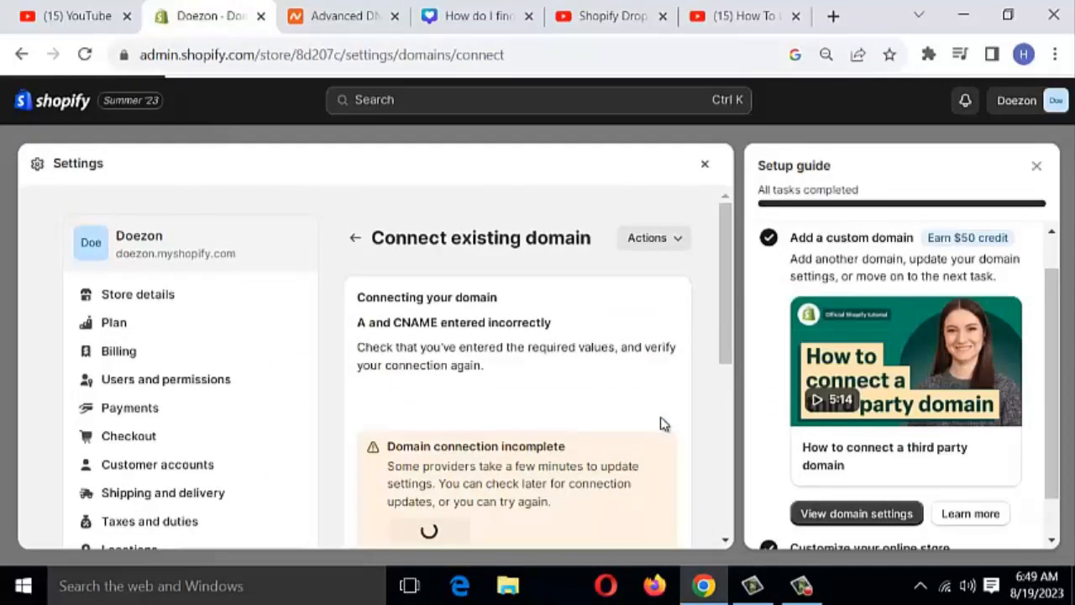
{"action": "scroll", "coordinate": [664, 424], "scroll_direction": "down", "scroll_amount": 1}
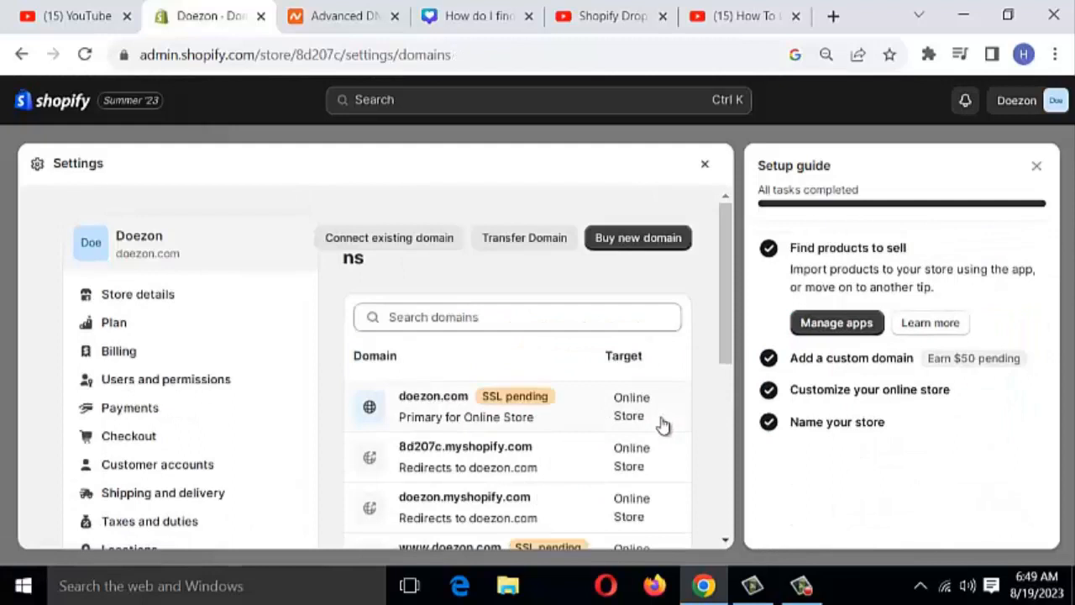
{"action": "scroll", "coordinate": [544, 393], "scroll_direction": "down", "scroll_amount": 1}
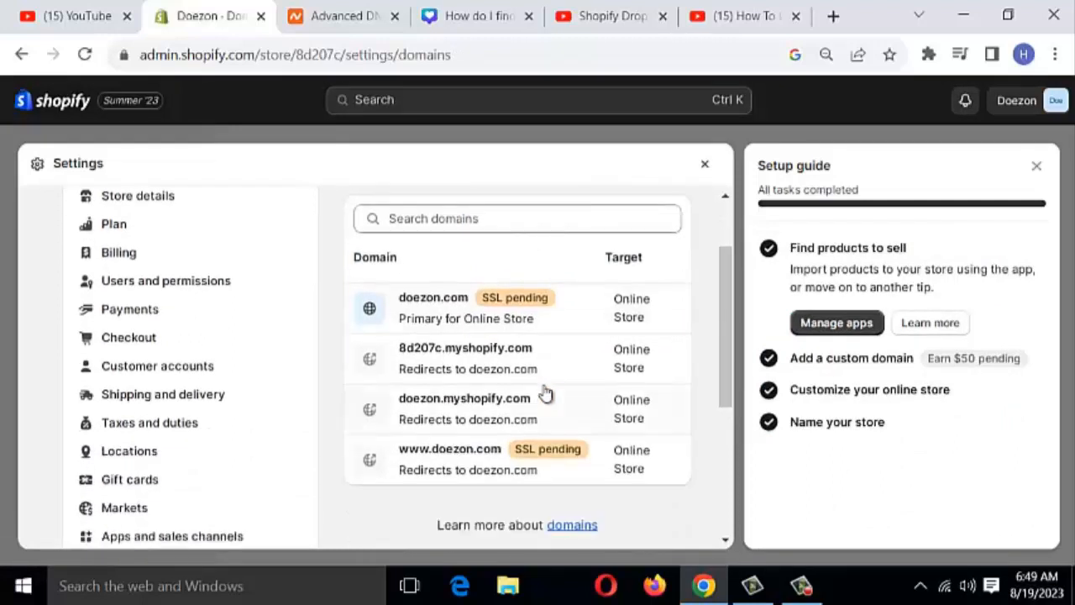
- Review the status of every domain in the Shopify domain list, glancing briefly at Namecheap
{"action": "left_click", "coordinate": [340, 27]}
{"action": "left_click", "coordinate": [213, 26]}
{"action": "scroll", "coordinate": [596, 370], "scroll_direction": "up", "scroll_amount": 2}
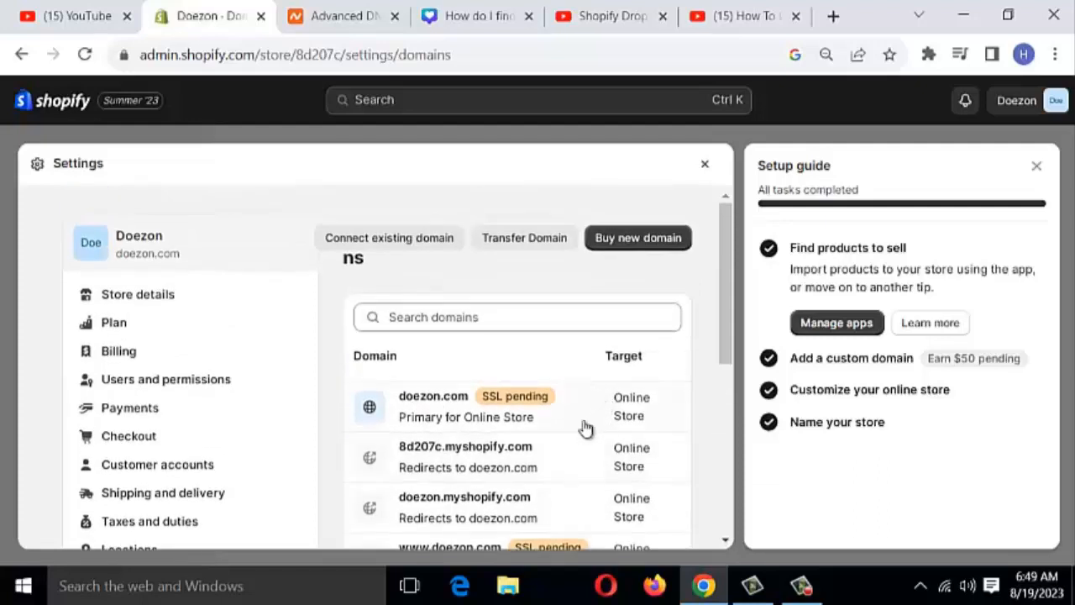
{"action": "scroll", "coordinate": [592, 424], "scroll_direction": "down", "scroll_amount": 2}
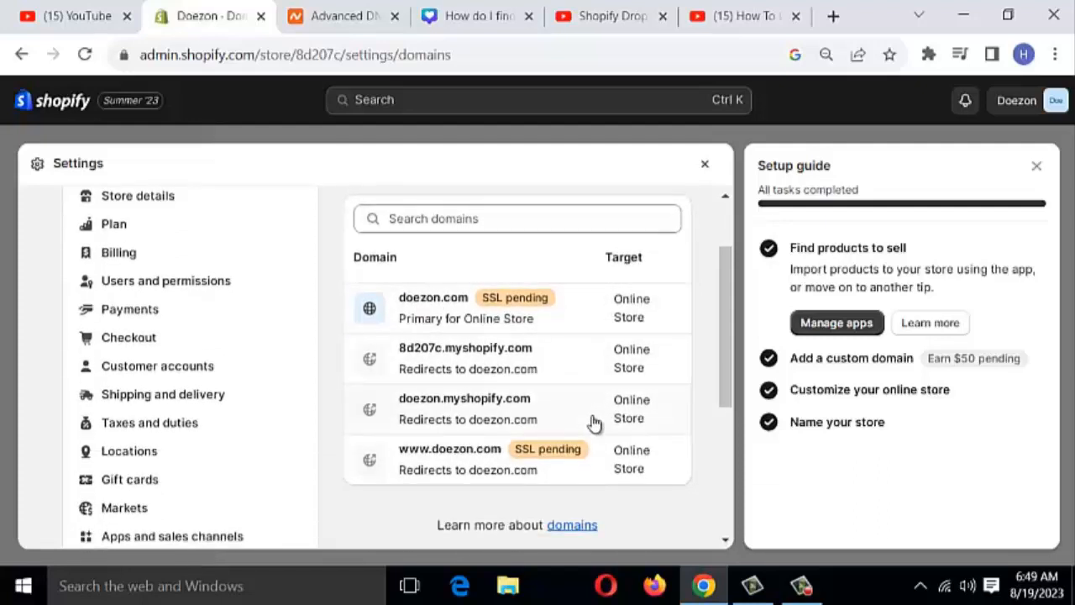
{"action": "scroll", "coordinate": [600, 379], "scroll_direction": "up", "scroll_amount": 2}
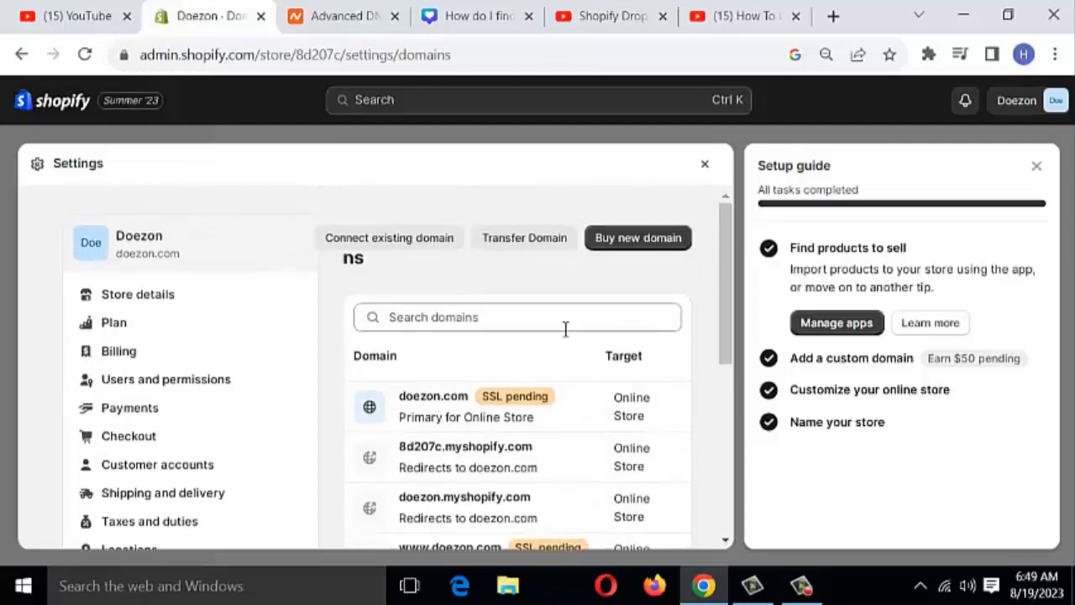
{"action": "scroll", "coordinate": [571, 441], "scroll_direction": "down", "scroll_amount": 2}
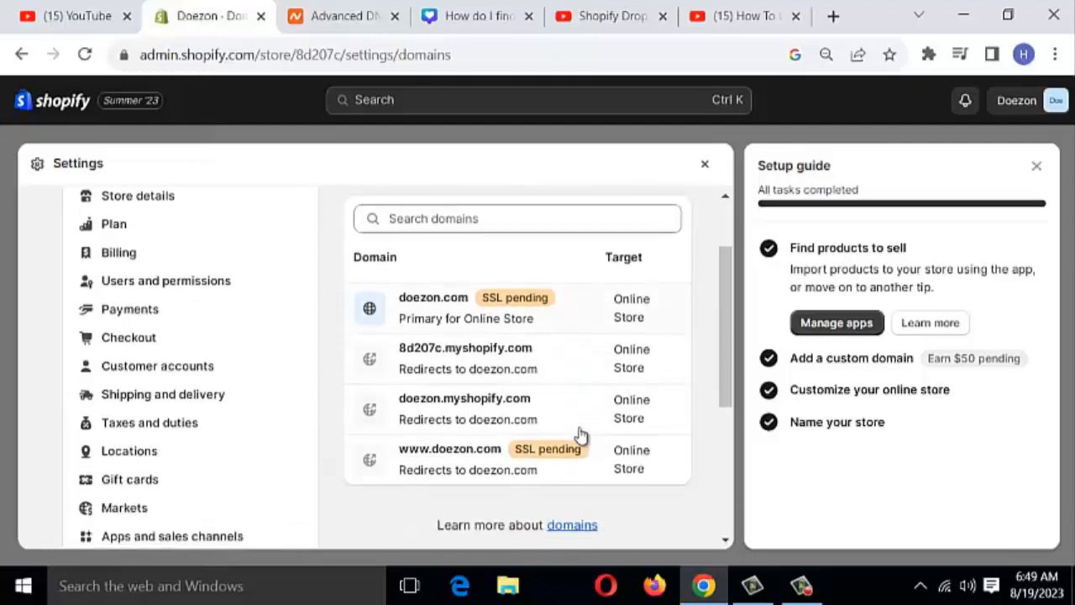
{"action": "scroll", "coordinate": [467, 426], "scroll_direction": "up", "scroll_amount": 2}
- Dismiss the setup guide, leave the domain settings and view the online store from the Shopify admin
{"action": "left_click", "coordinate": [1036, 165]}
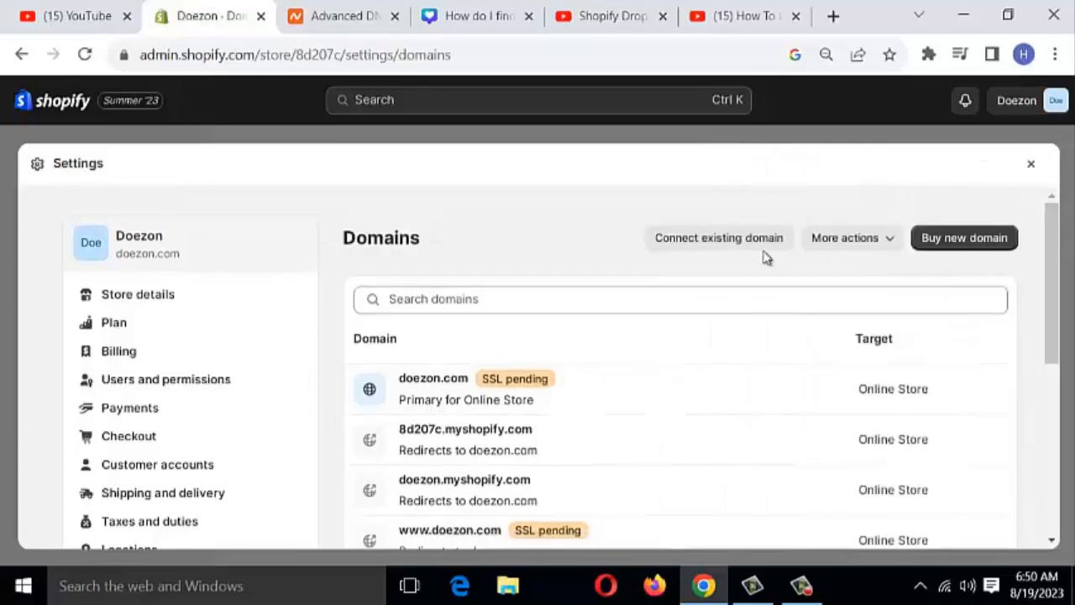
{"action": "scroll", "coordinate": [310, 403], "scroll_direction": "down", "scroll_amount": 5}
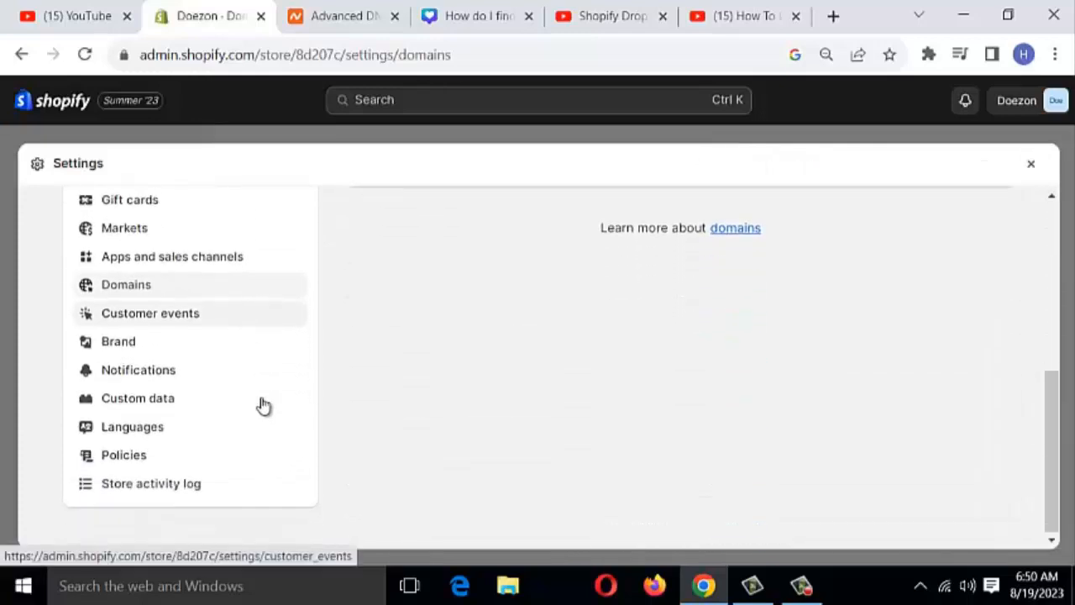
{"action": "scroll", "coordinate": [285, 366], "scroll_direction": "up", "scroll_amount": 5}
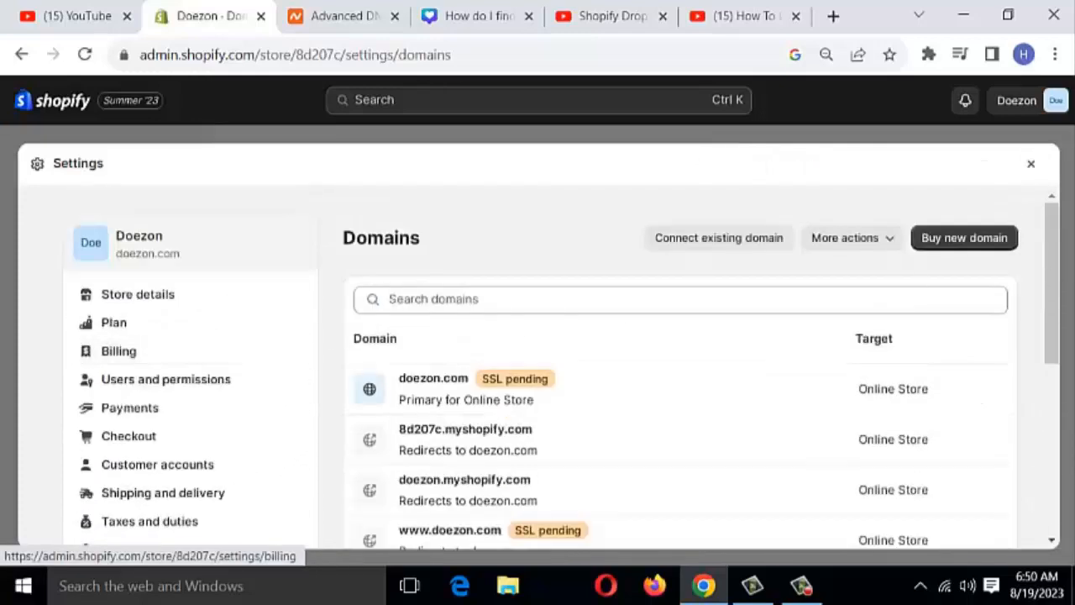
{"action": "left_click", "coordinate": [1029, 164]}
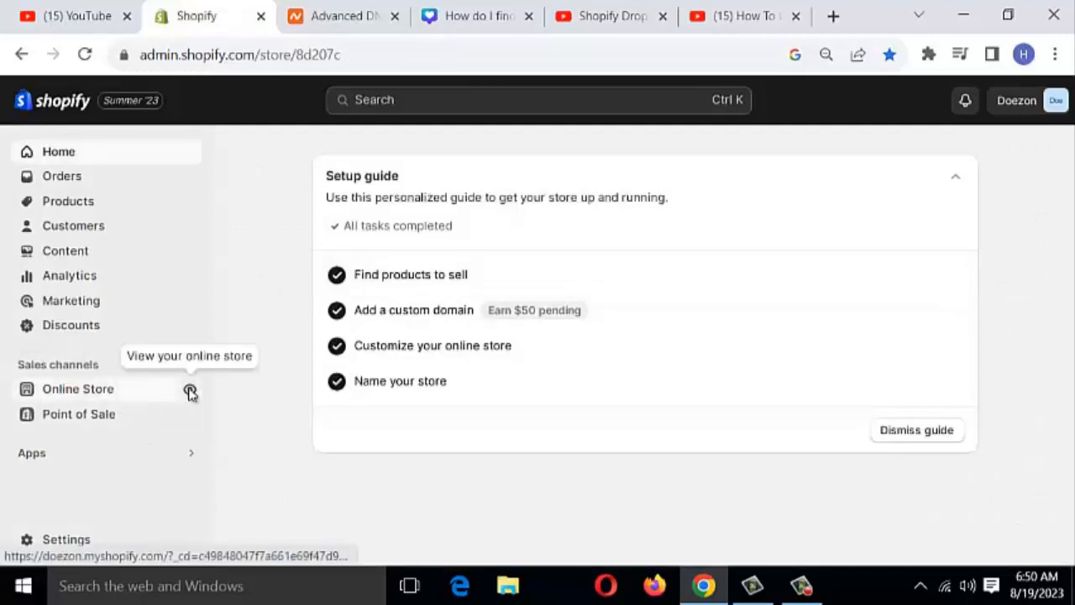
{"action": "left_click", "coordinate": [191, 389]}
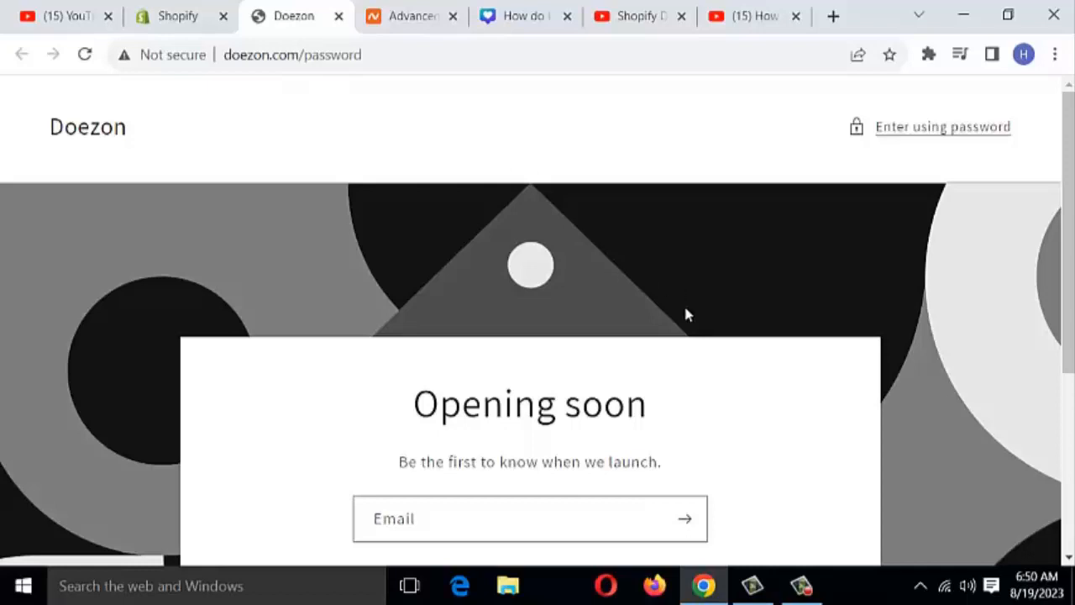
- Reopen the domain settings from the setup guide's custom domain task, check the domains' SSL status, and switch to the storefront
{"action": "left_click", "coordinate": [188, 21]}
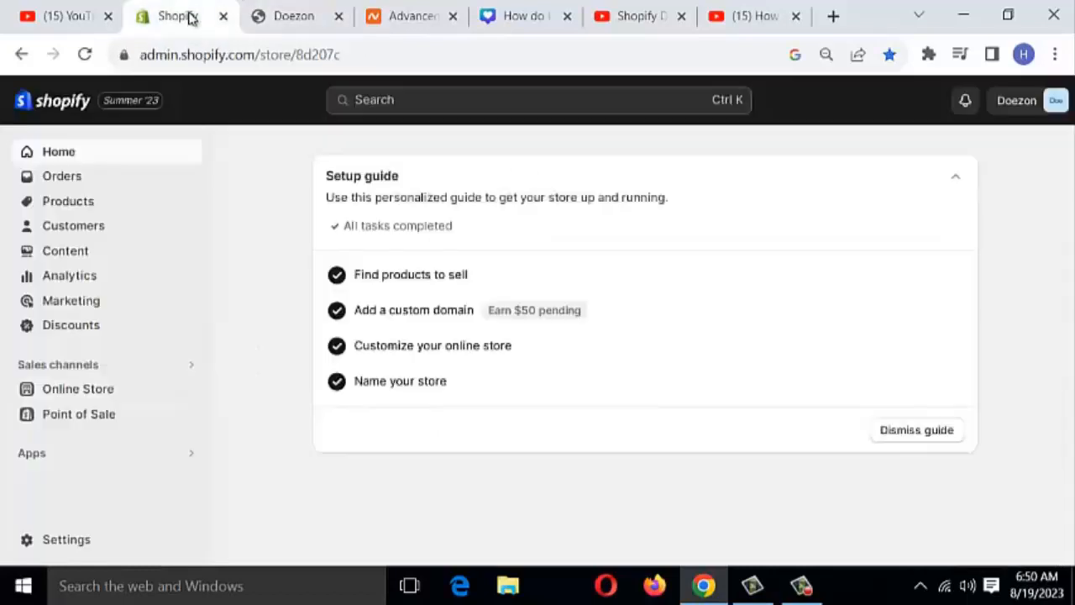
{"action": "left_click", "coordinate": [426, 321]}
{"action": "scroll", "coordinate": [462, 411], "scroll_direction": "down", "scroll_amount": 1}
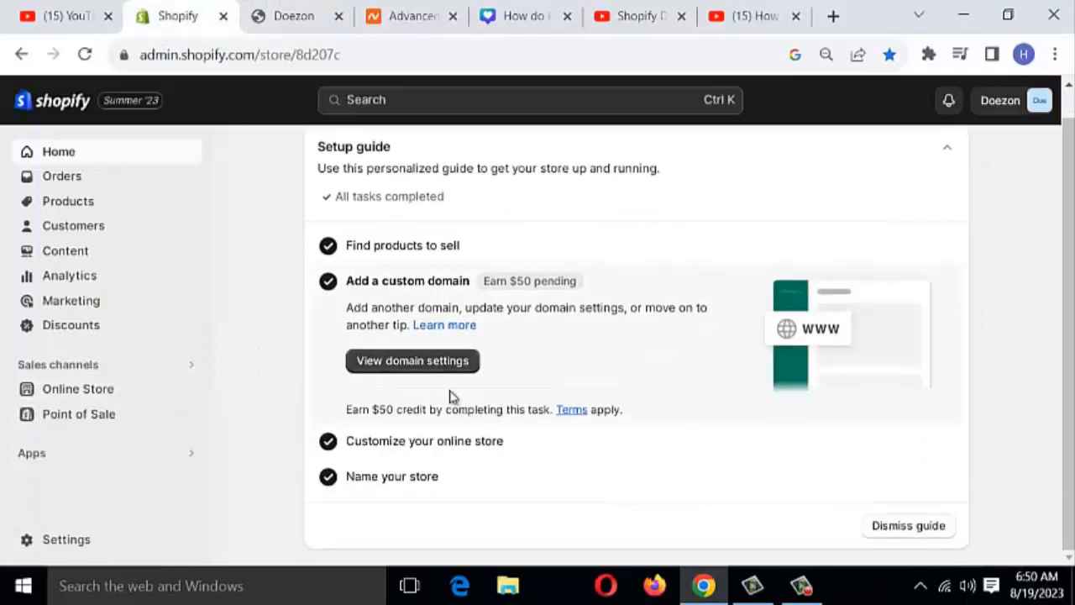
{"action": "left_click", "coordinate": [458, 370]}
{"action": "scroll", "coordinate": [524, 407], "scroll_direction": "down", "scroll_amount": 3}
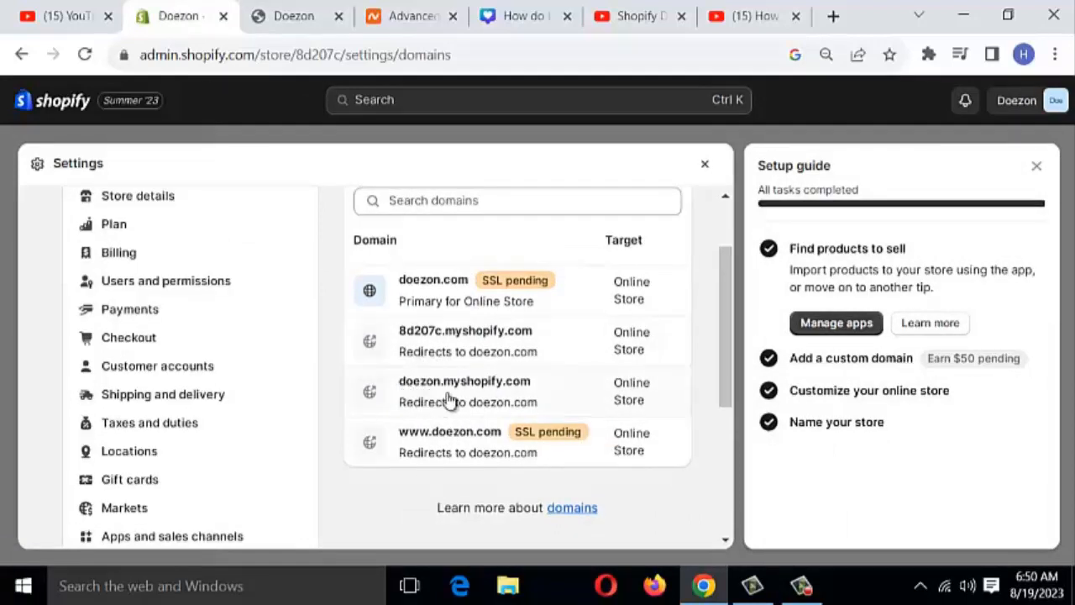
{"action": "left_click", "coordinate": [290, 16]}
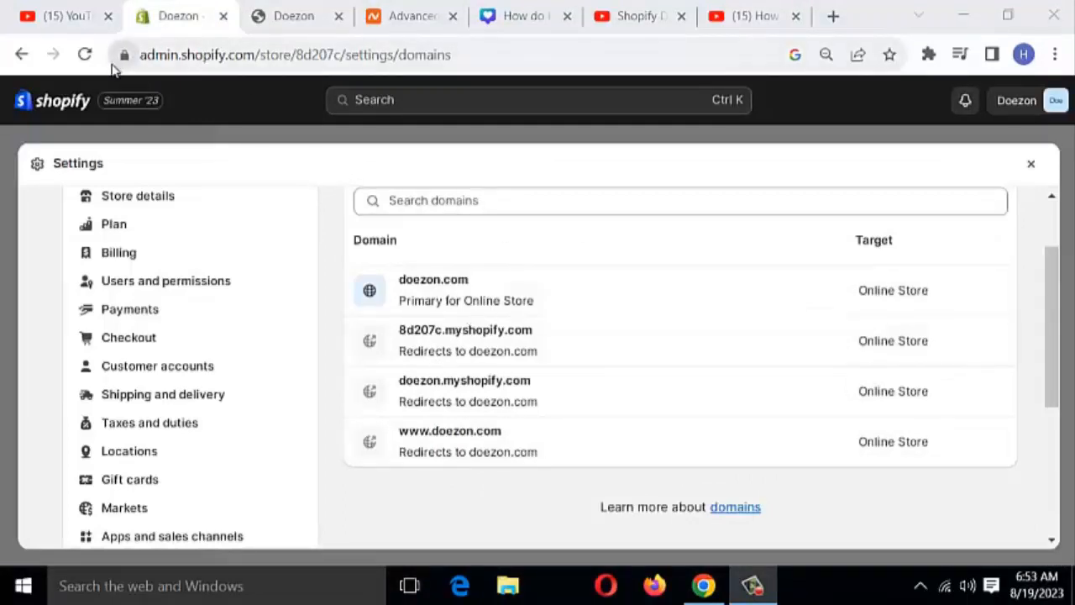
- Reload the Shopify domain settings and check whether the SSL status of the listed domains has changed
{"action": "left_click", "coordinate": [85, 56]}
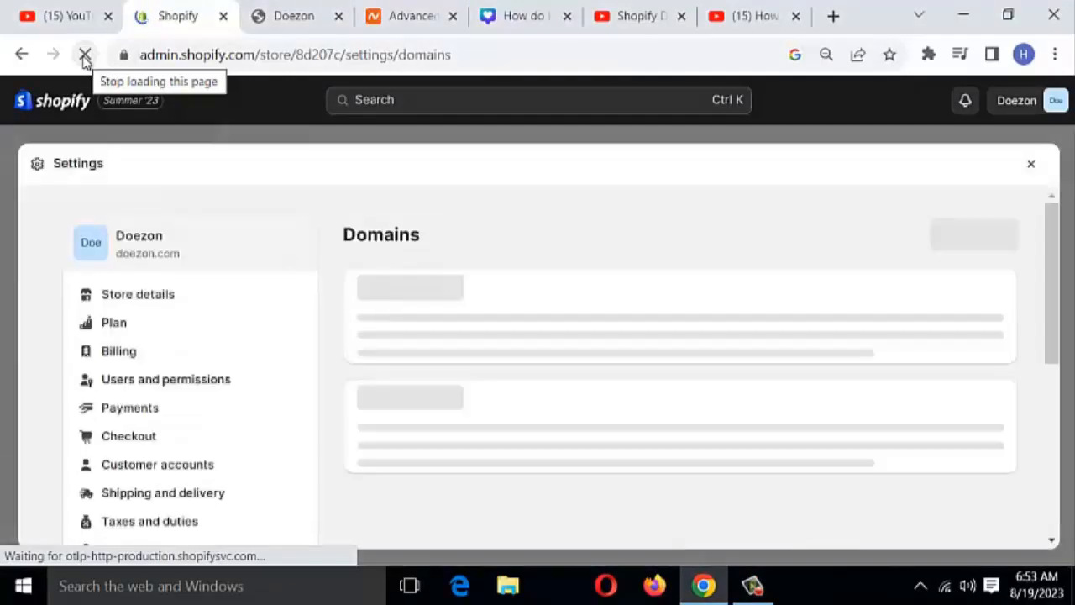
{"action": "scroll", "coordinate": [557, 401], "scroll_direction": "down", "scroll_amount": 3}
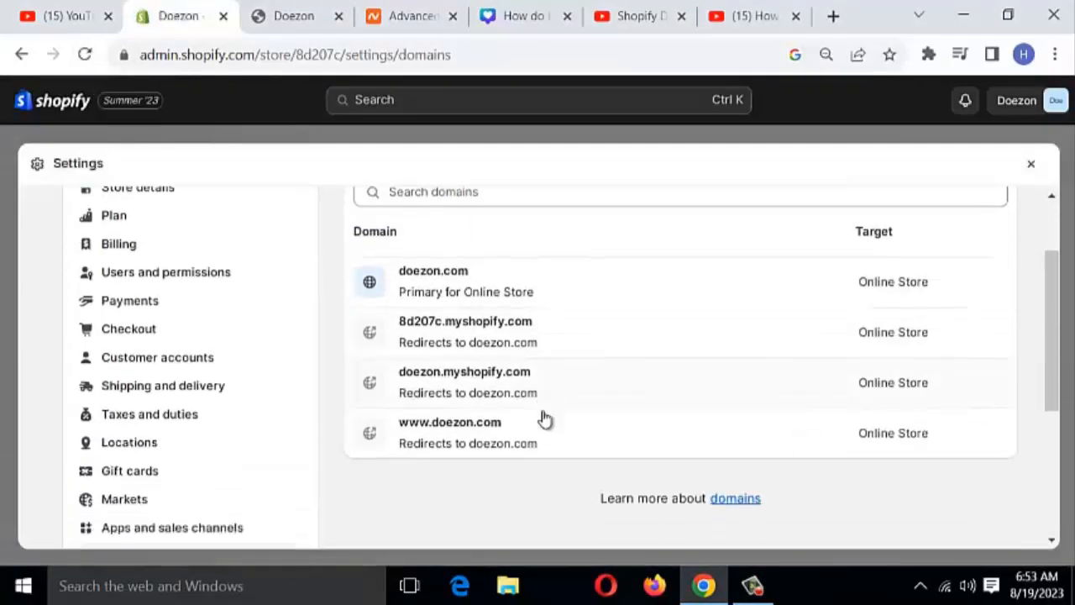
{"action": "scroll", "coordinate": [471, 283], "scroll_direction": "up", "scroll_amount": 1}
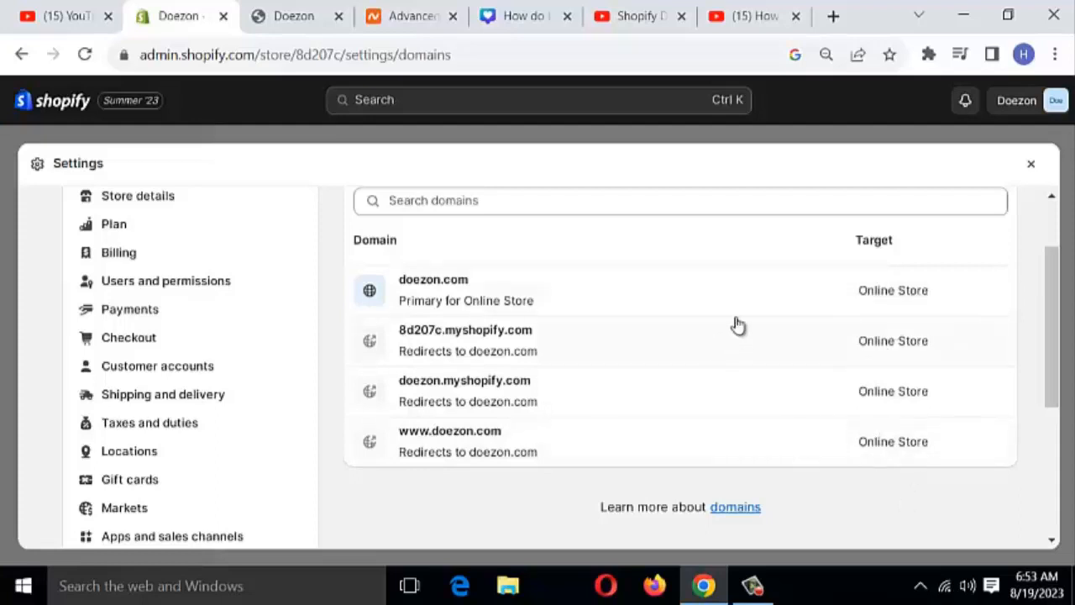
- Reload the open doezon.com storefront page to check its connection security, and close it
{"action": "left_click", "coordinate": [295, 21]}
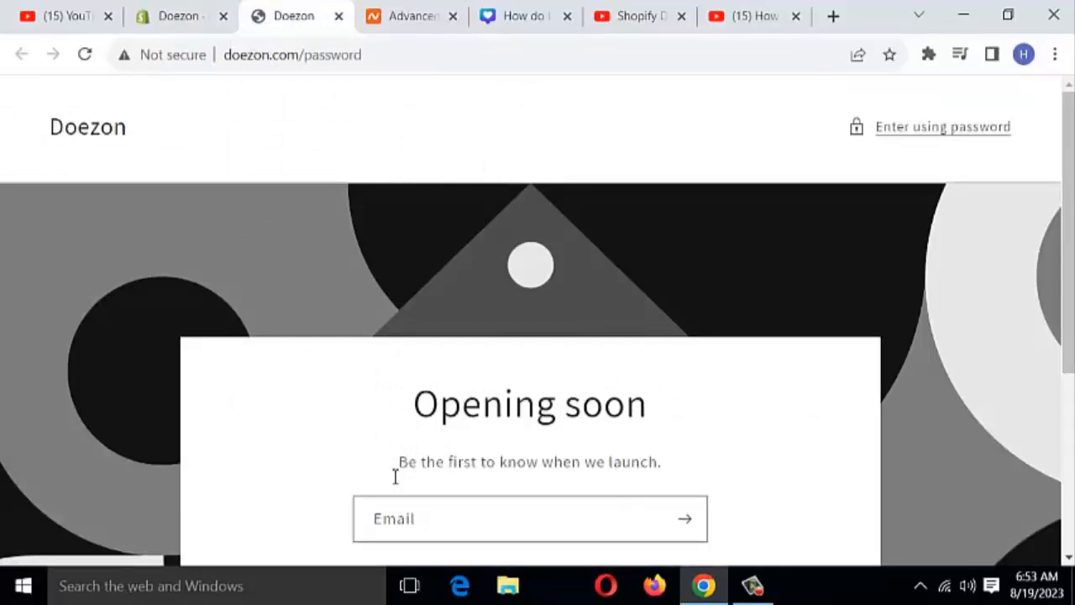
{"action": "left_click", "coordinate": [86, 55]}
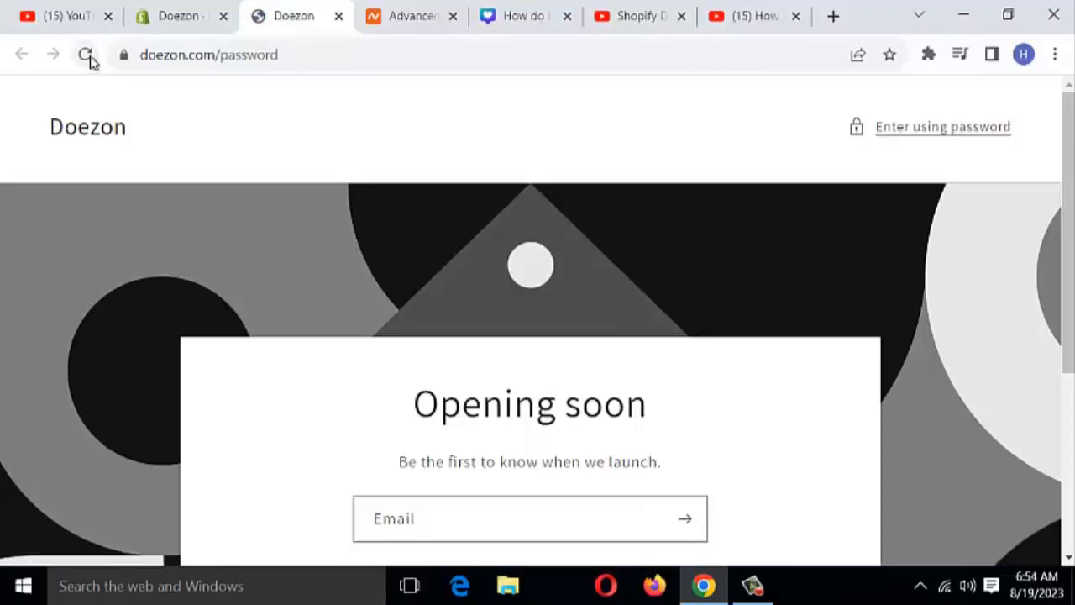
{"action": "left_click", "coordinate": [85, 55]}
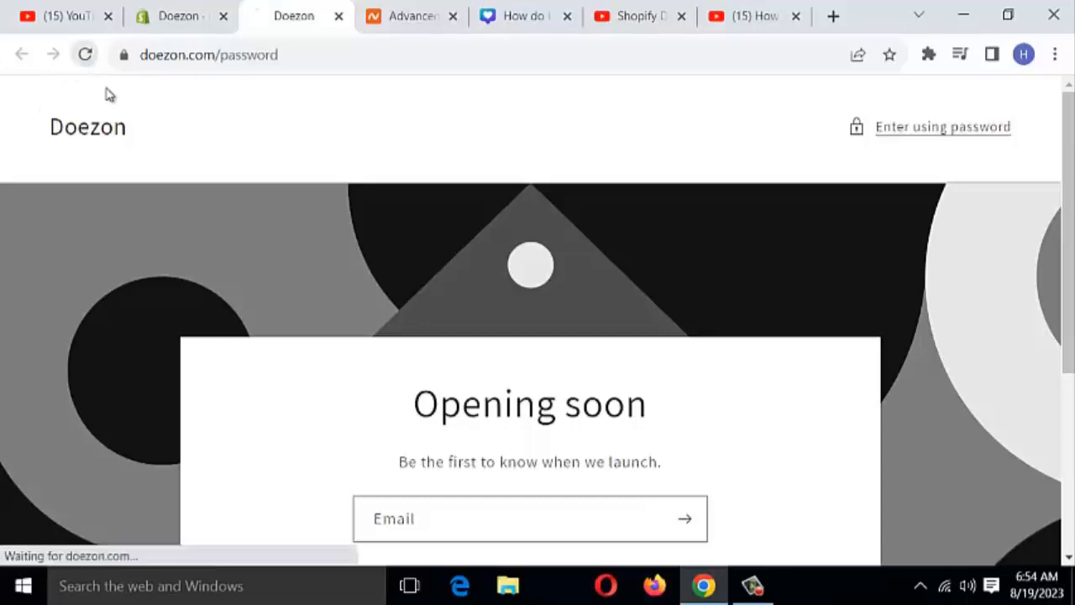
{"action": "key", "text": "ctrl+w"}
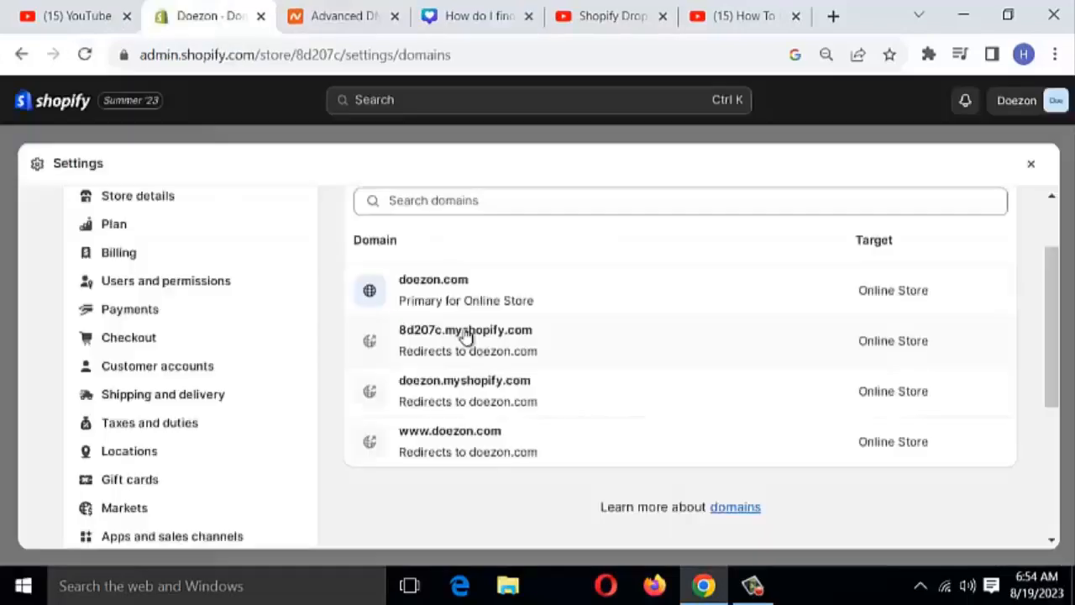
- Leave the domain settings and open the online store from the Shopify admin again
{"action": "scroll", "coordinate": [294, 380], "scroll_direction": "down", "scroll_amount": 2}
{"action": "scroll", "coordinate": [302, 384], "scroll_direction": "up", "scroll_amount": 3}
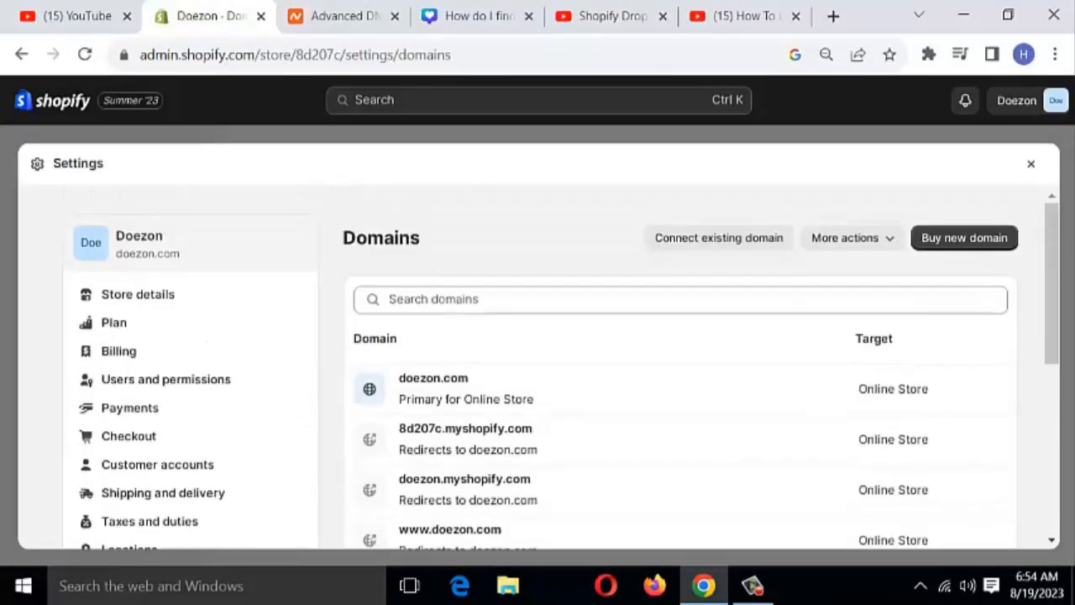
{"action": "left_click", "coordinate": [1031, 164]}
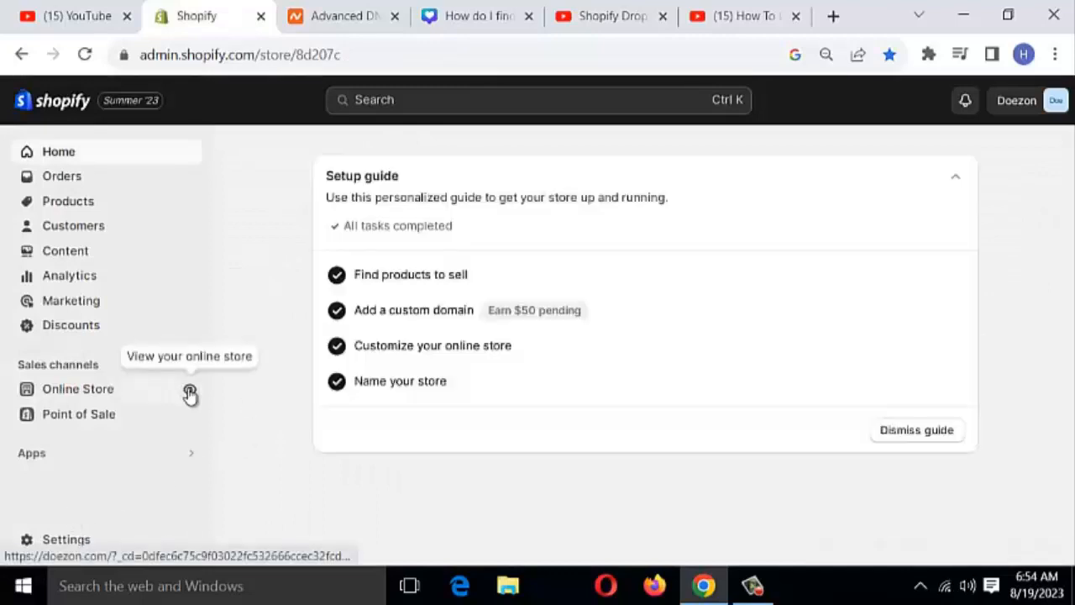
{"action": "left_click", "coordinate": [187, 393]}
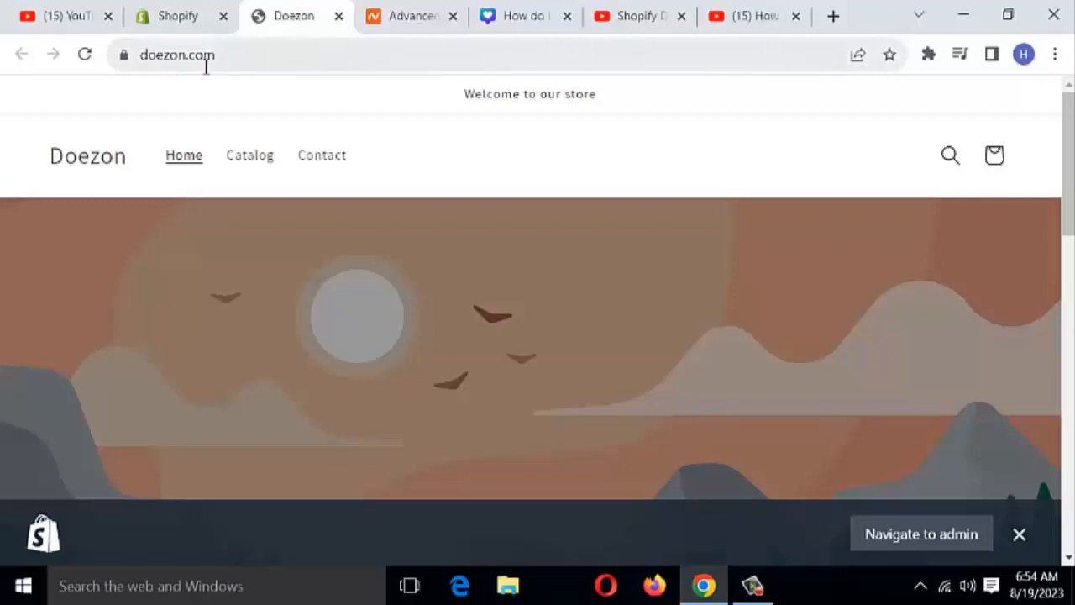
- Look over the home page of the doezon.com storefront
{"action": "scroll", "coordinate": [499, 314], "scroll_direction": "down", "scroll_amount": 5}
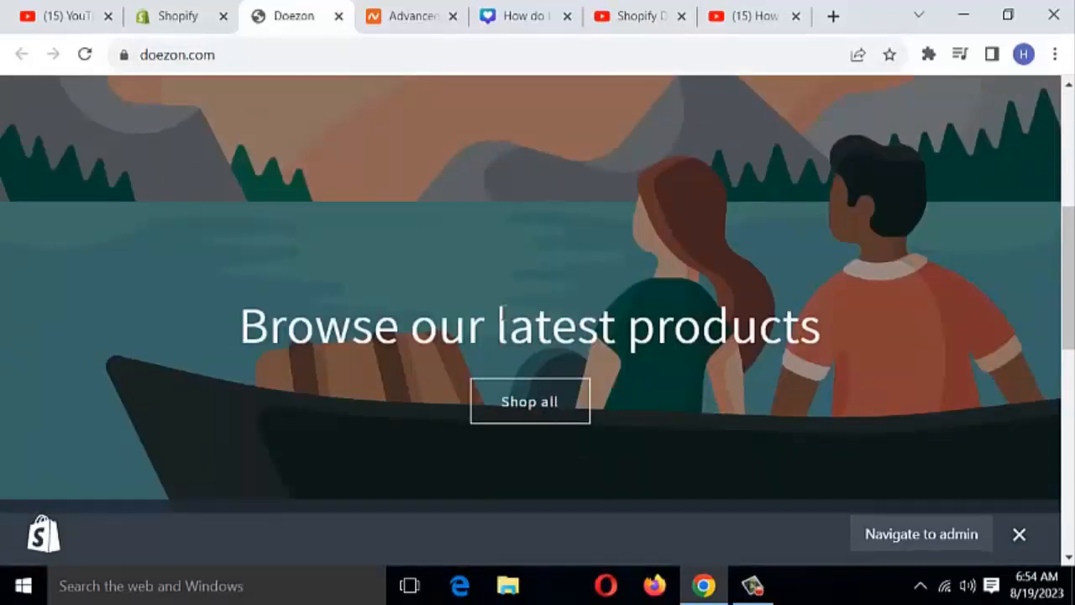
{"action": "scroll", "coordinate": [567, 325], "scroll_direction": "up", "scroll_amount": 5}
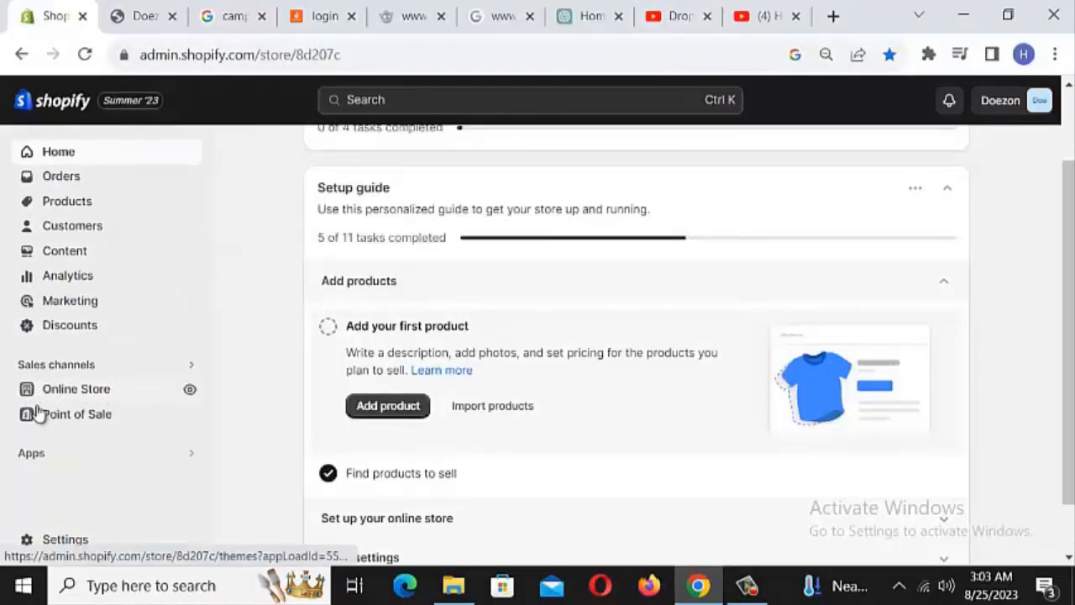
- Open the online store's themes and review the current Dawn theme, the theme library, and the popular free themes
{"action": "left_click", "coordinate": [75, 393]}
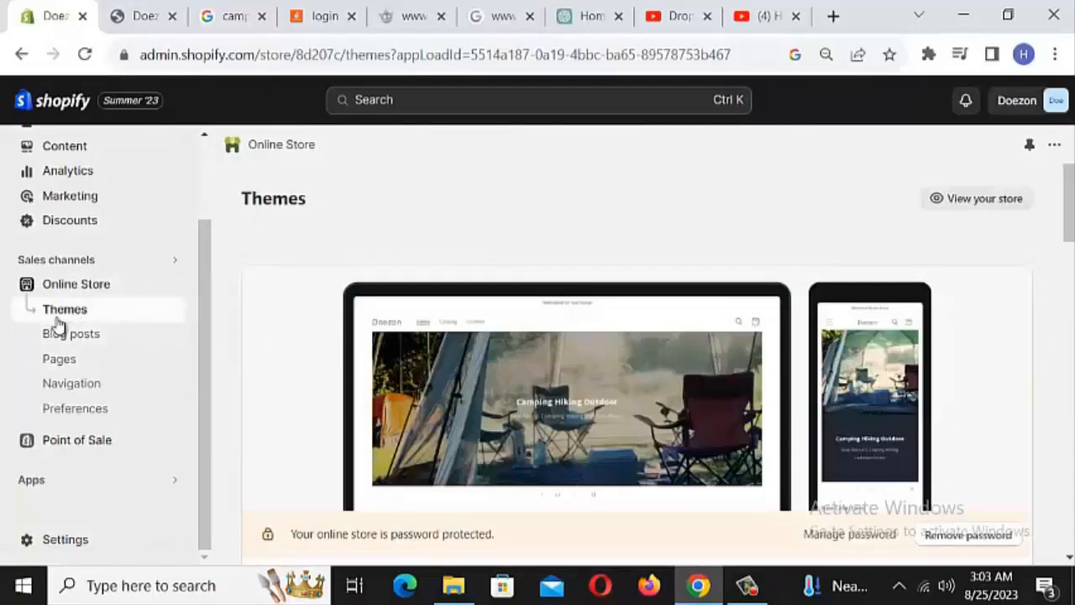
{"action": "scroll", "coordinate": [535, 375], "scroll_direction": "down", "scroll_amount": 3}
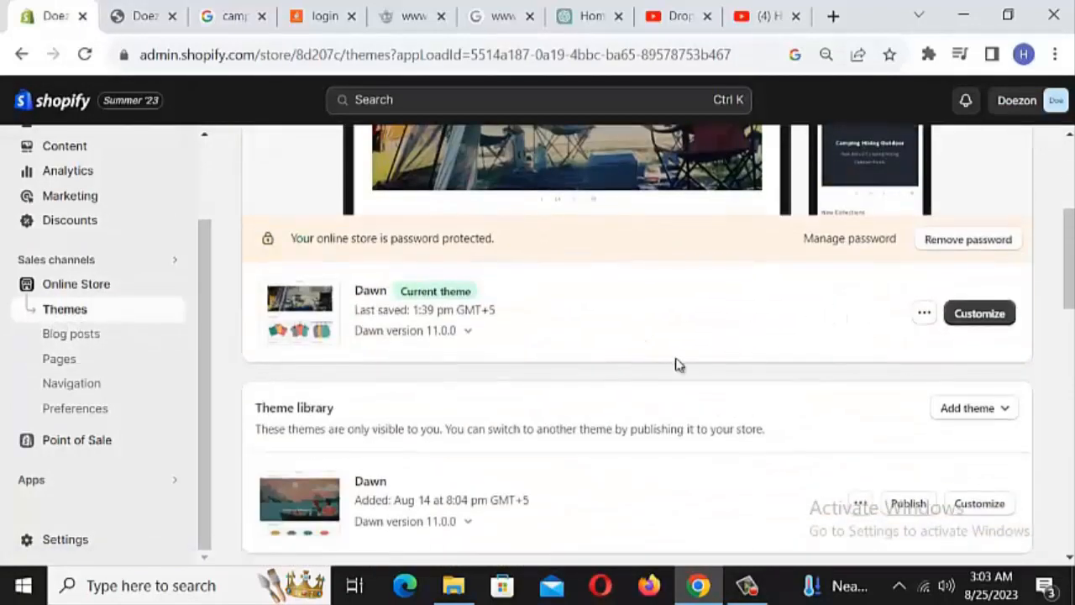
{"action": "scroll", "coordinate": [415, 425], "scroll_direction": "down", "scroll_amount": 3}
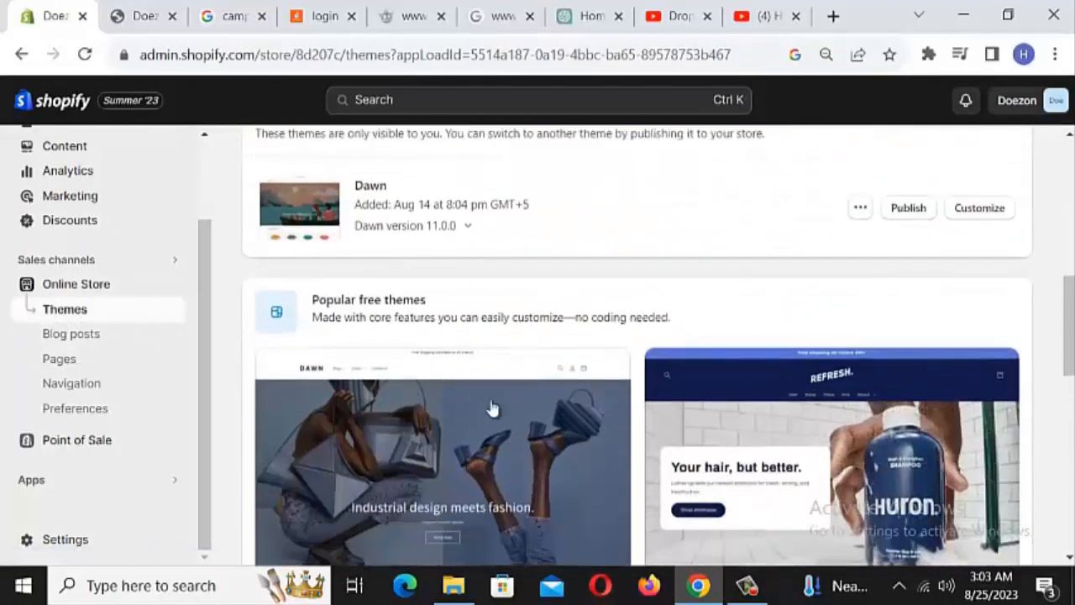
{"action": "scroll", "coordinate": [431, 452], "scroll_direction": "down", "scroll_amount": 1}
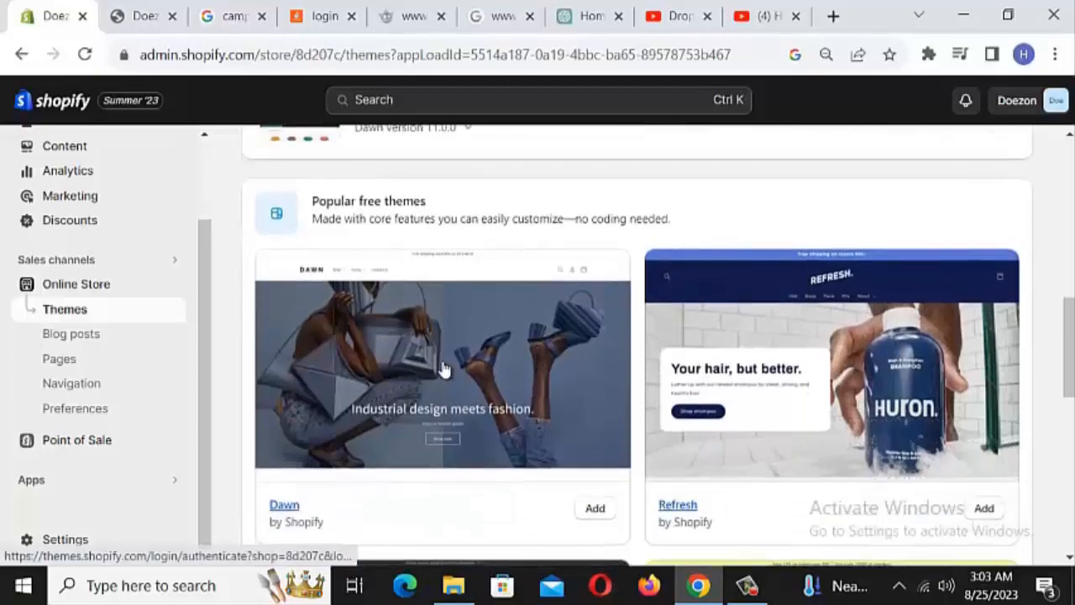
{"action": "scroll", "coordinate": [445, 369], "scroll_direction": "down", "scroll_amount": 2}
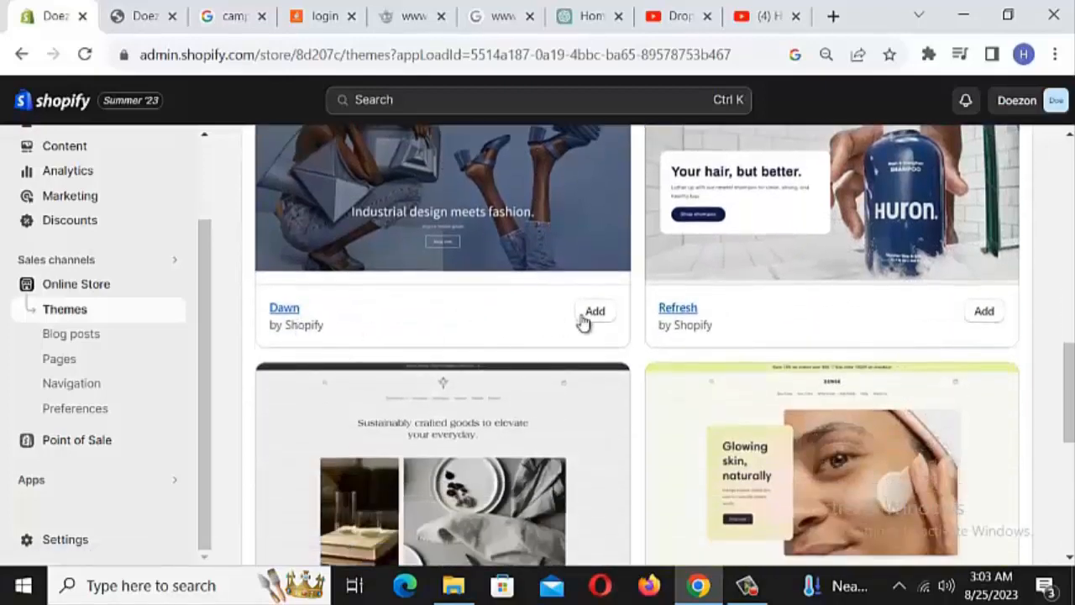
{"action": "scroll", "coordinate": [873, 404], "scroll_direction": "up", "scroll_amount": 6}
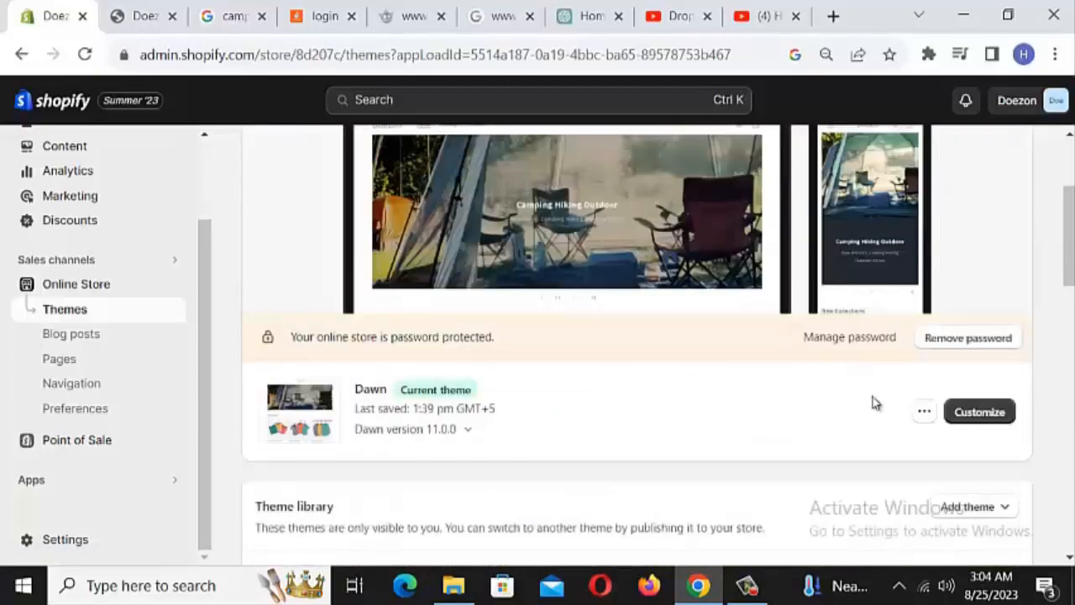
{"action": "scroll", "coordinate": [647, 403], "scroll_direction": "up", "scroll_amount": 1}
{"action": "scroll", "coordinate": [551, 456], "scroll_direction": "down", "scroll_amount": 2}
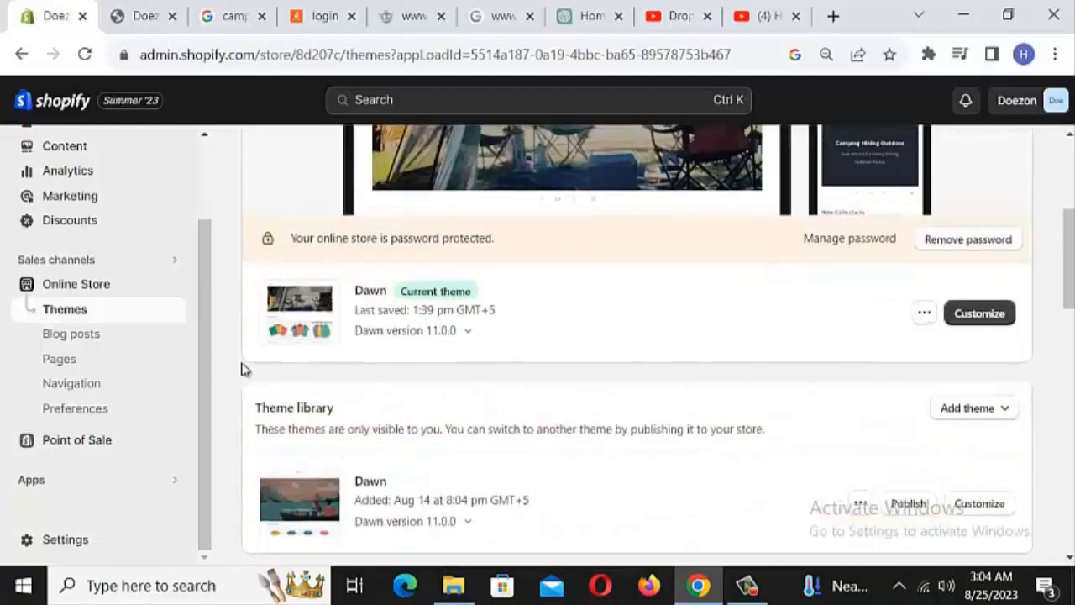
{"action": "scroll", "coordinate": [319, 403], "scroll_direction": "down", "scroll_amount": 1}
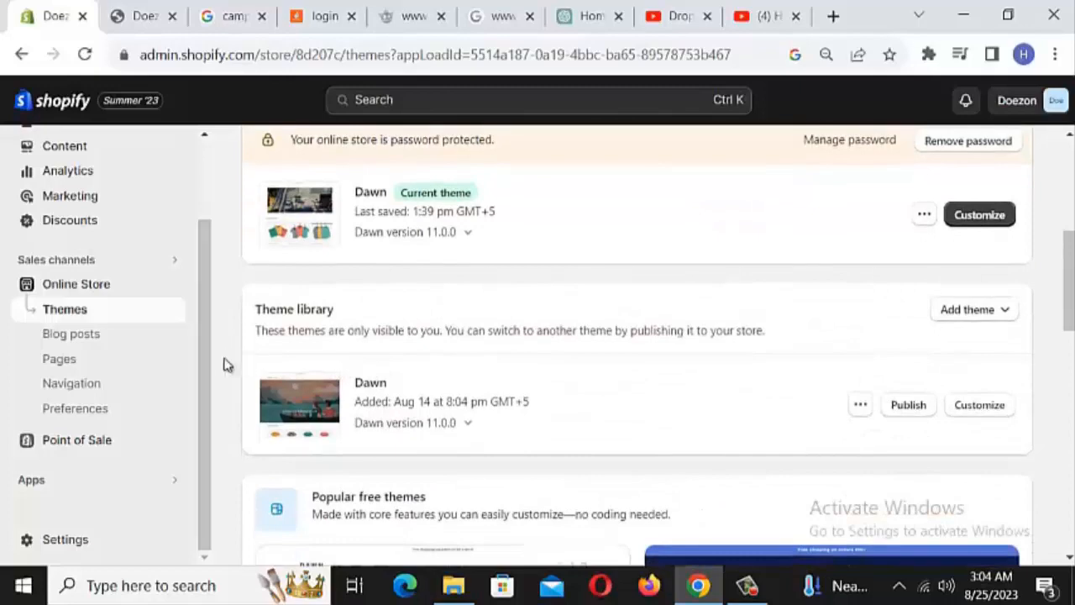
{"action": "scroll", "coordinate": [390, 407], "scroll_direction": "up", "scroll_amount": 1}
{"action": "scroll", "coordinate": [350, 412], "scroll_direction": "down", "scroll_amount": 2}
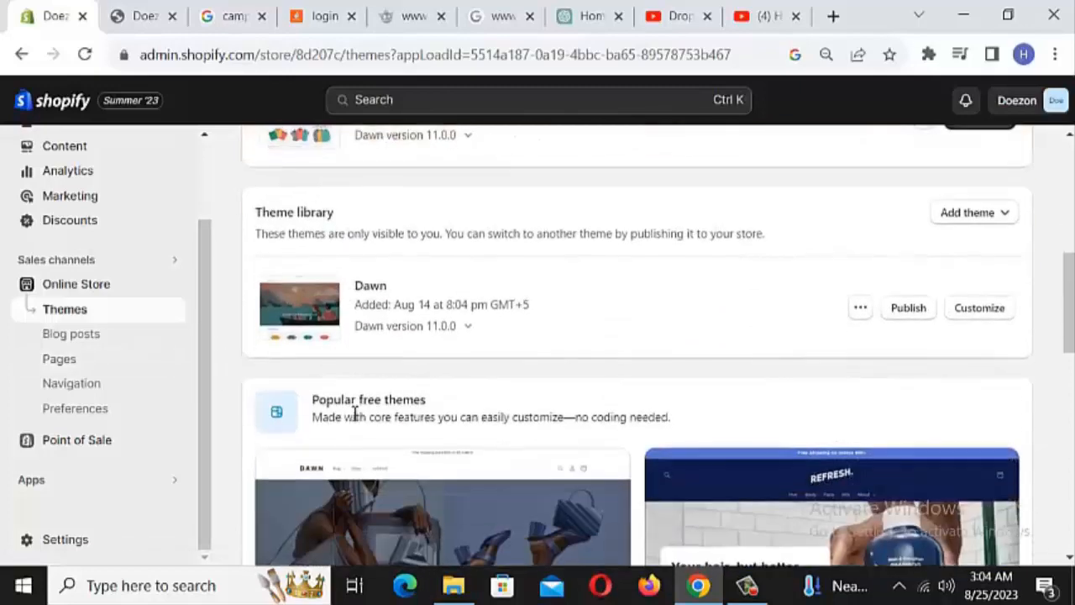
{"action": "scroll", "coordinate": [355, 413], "scroll_direction": "up", "scroll_amount": 2}
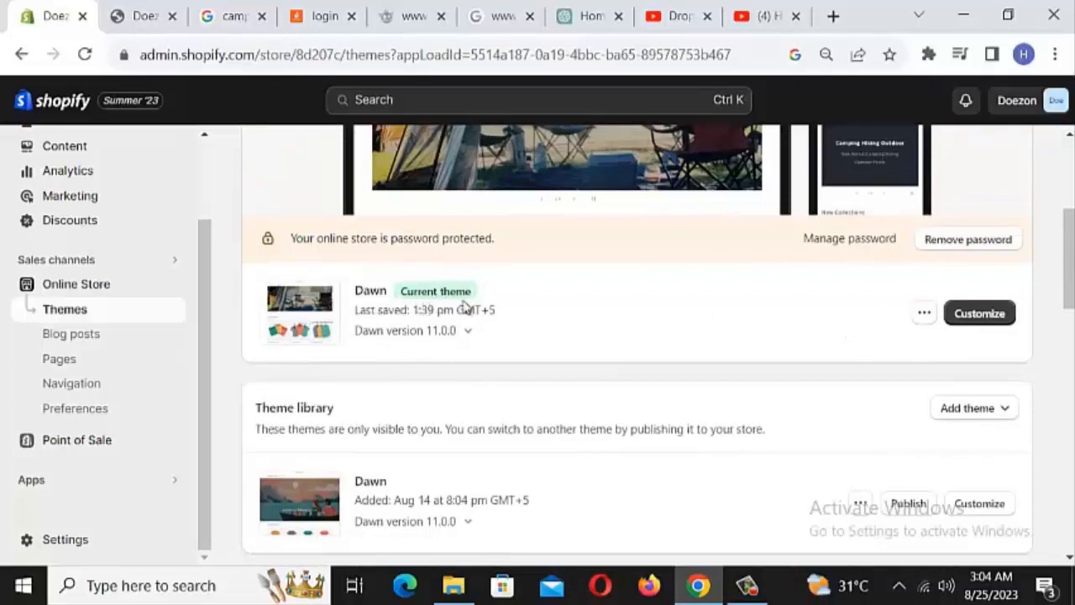
- Show the available actions for the current Dawn theme, preview it, and look through the storefront's home page
{"action": "left_click", "coordinate": [924, 314]}
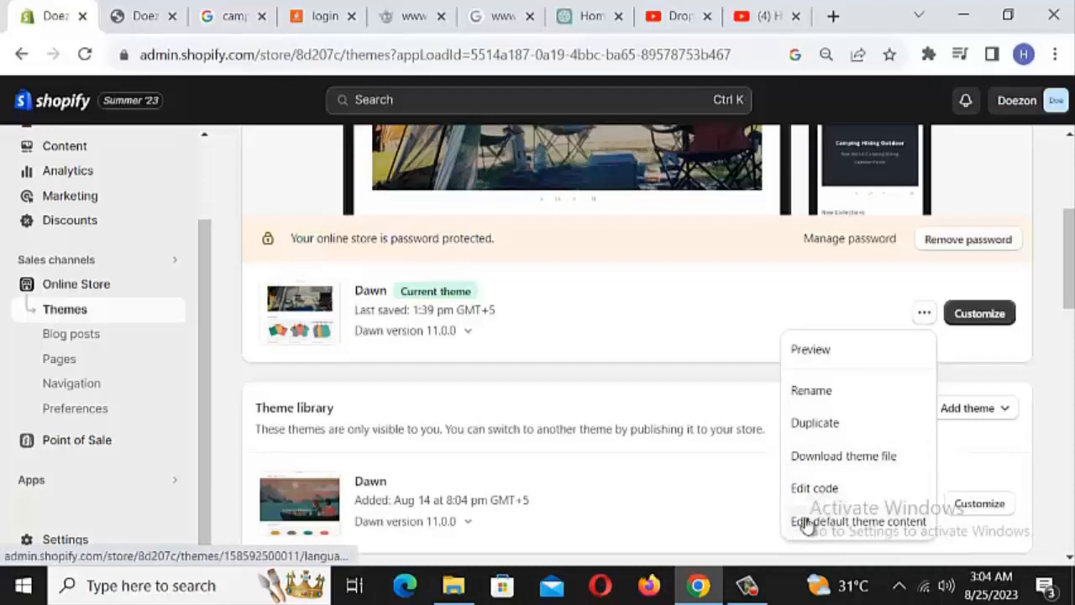
{"action": "scroll", "coordinate": [852, 470], "scroll_direction": "down", "scroll_amount": 1}
{"action": "scroll", "coordinate": [853, 470], "scroll_direction": "down", "scroll_amount": 1}
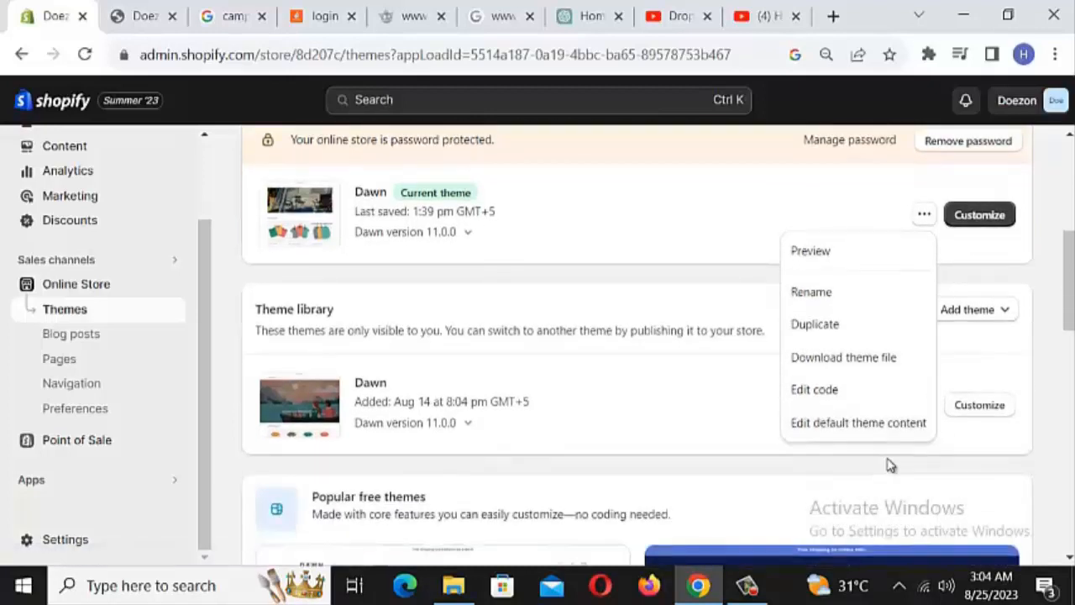
{"action": "left_click", "coordinate": [842, 251]}
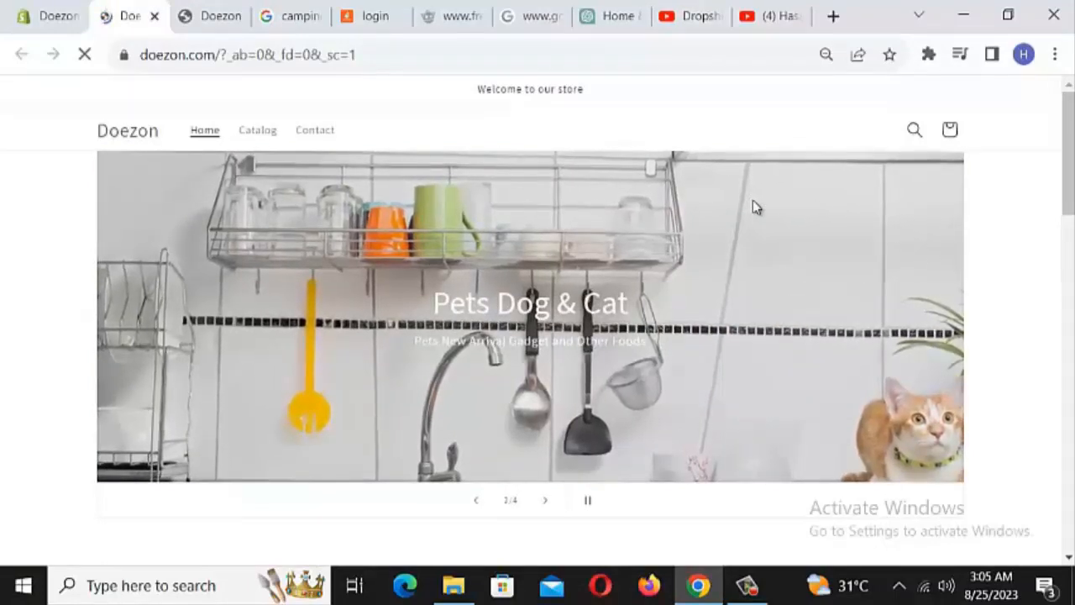
{"action": "scroll", "coordinate": [714, 227], "scroll_direction": "down", "scroll_amount": 5}
{"action": "scroll", "coordinate": [658, 242], "scroll_direction": "down", "scroll_amount": 3}
{"action": "scroll", "coordinate": [636, 245], "scroll_direction": "up", "scroll_amount": 10}
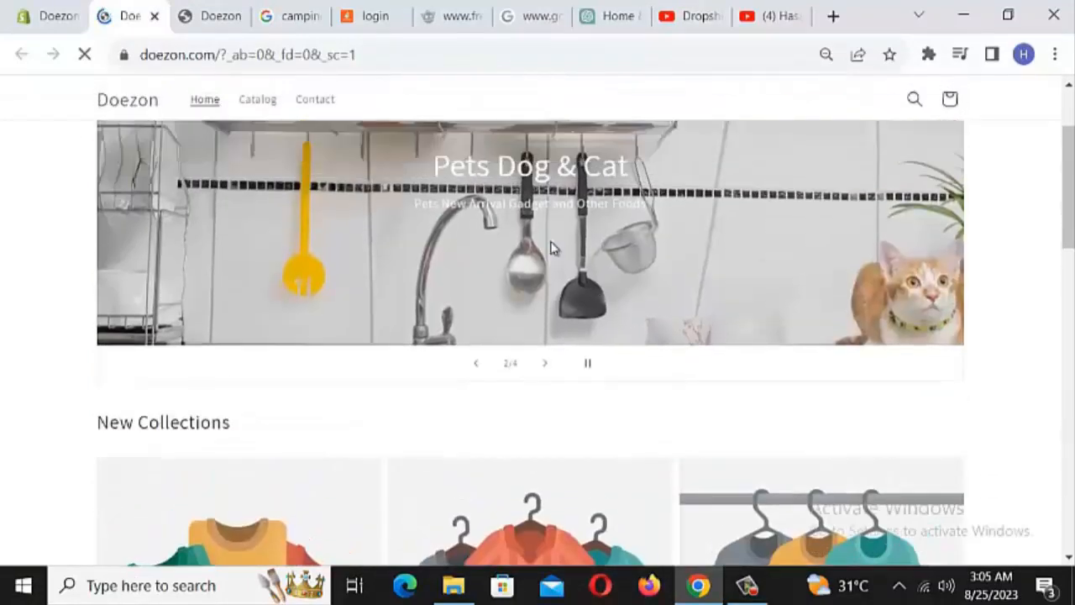
- Return to the store admin, customize the current Dawn theme, and examine the settings of the announcement bar and its announcement
{"action": "left_click", "coordinate": [50, 15]}
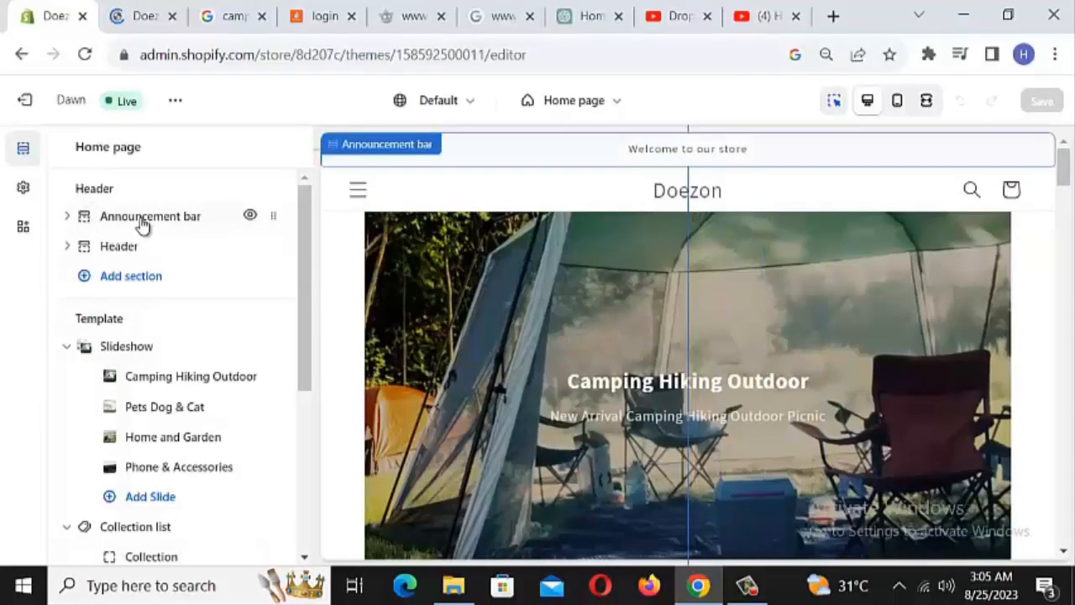
{"action": "left_click", "coordinate": [140, 222]}
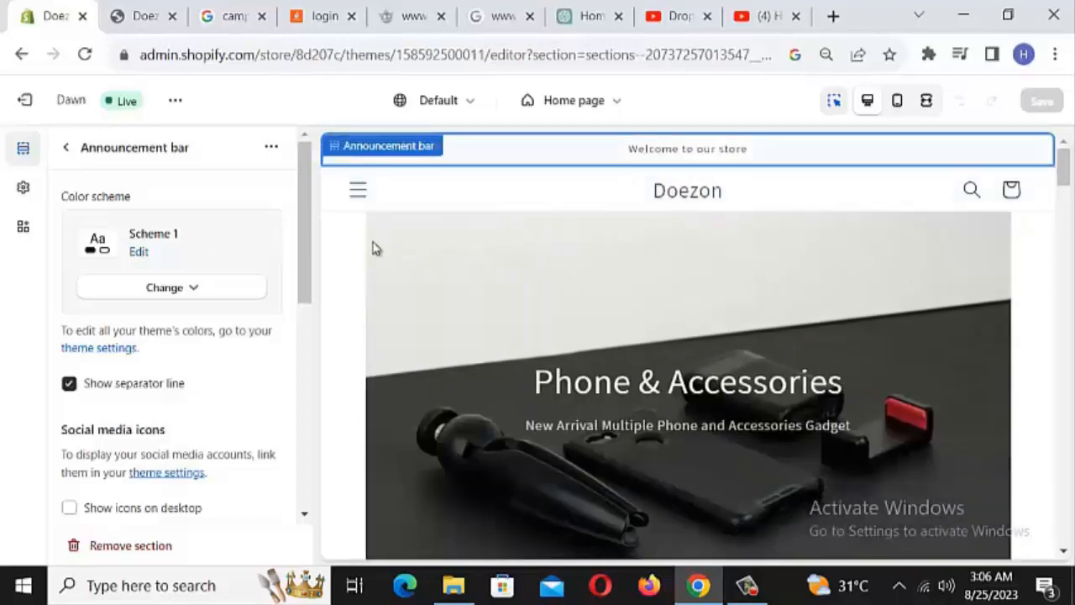
{"action": "left_click", "coordinate": [66, 148]}
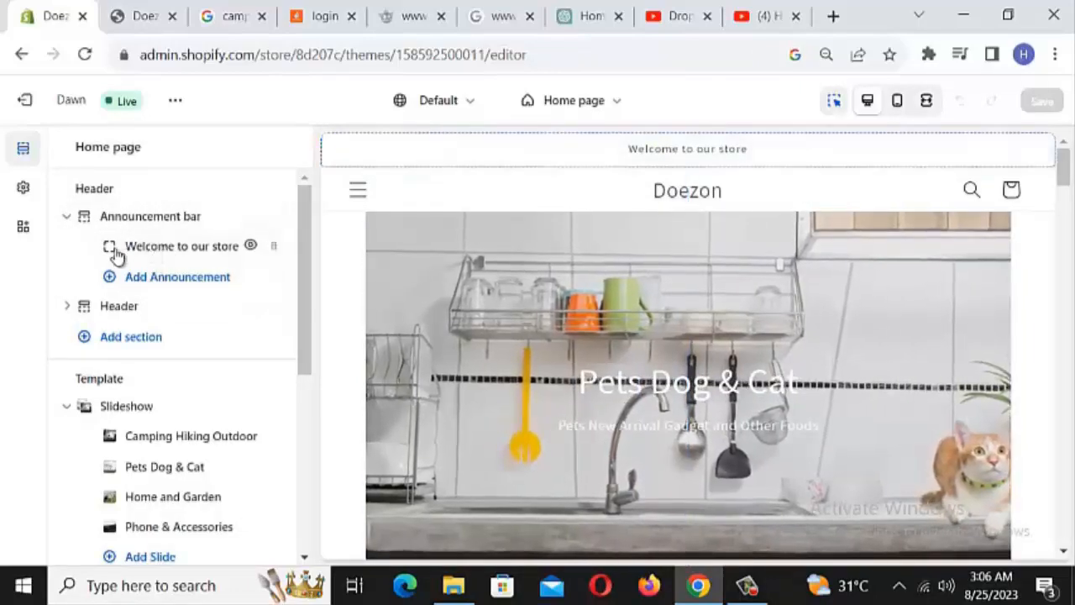
{"action": "left_click", "coordinate": [159, 252]}
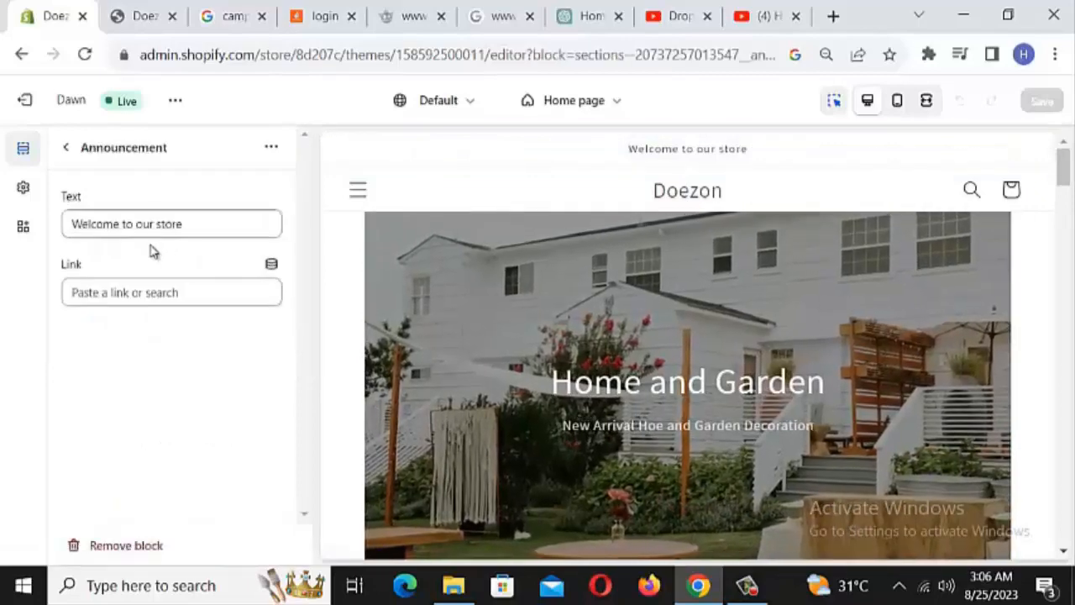
{"action": "left_click", "coordinate": [186, 223]}
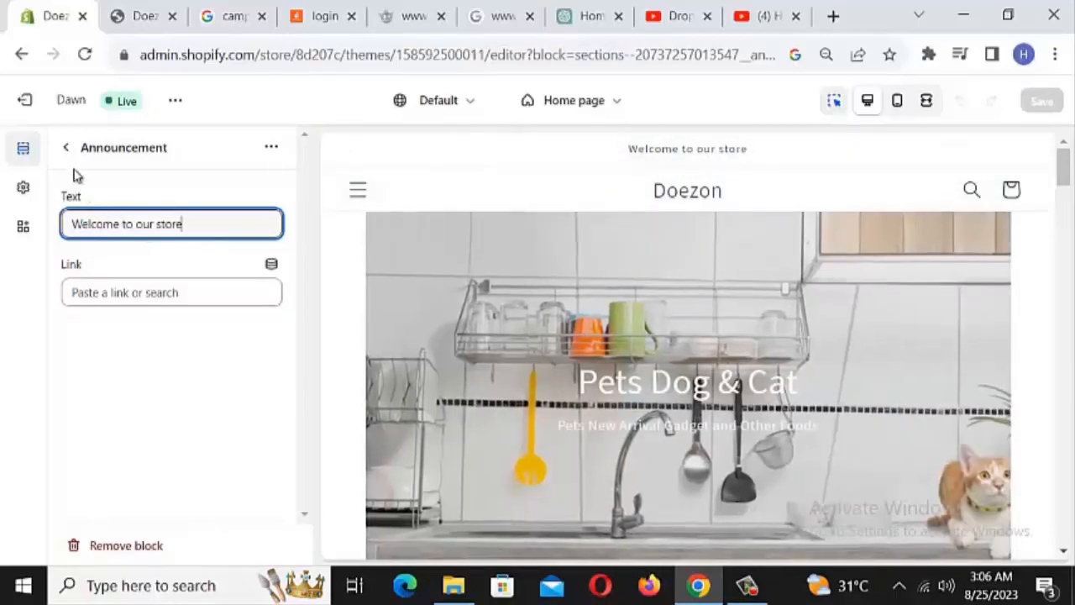
{"action": "left_click", "coordinate": [67, 147]}
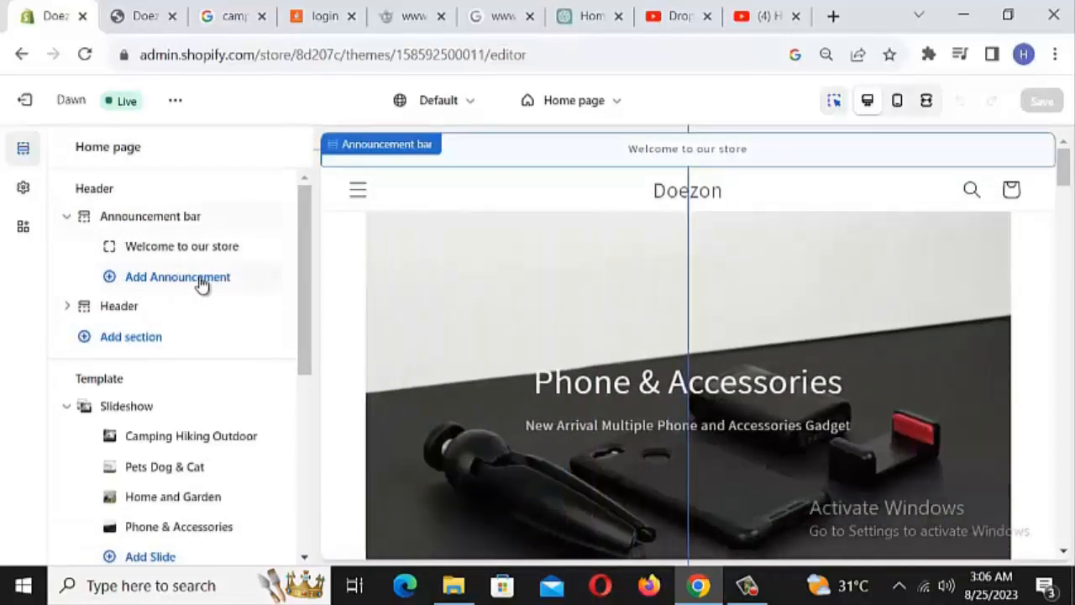
- Add a second announcement to the announcement bar, view its settings, and remove it again
{"action": "left_click", "coordinate": [200, 280]}
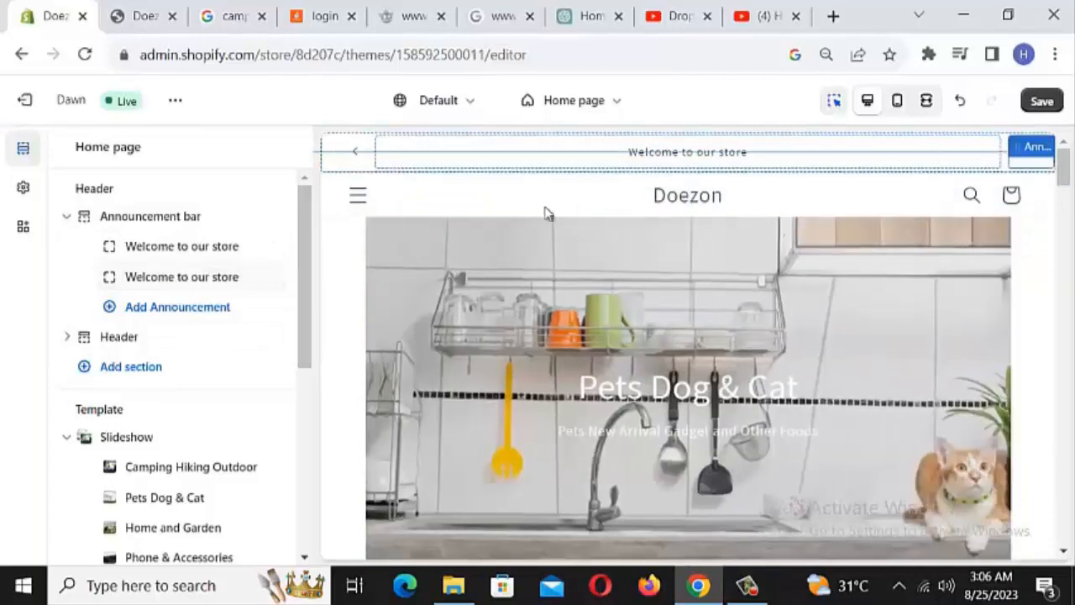
{"action": "left_click", "coordinate": [191, 283]}
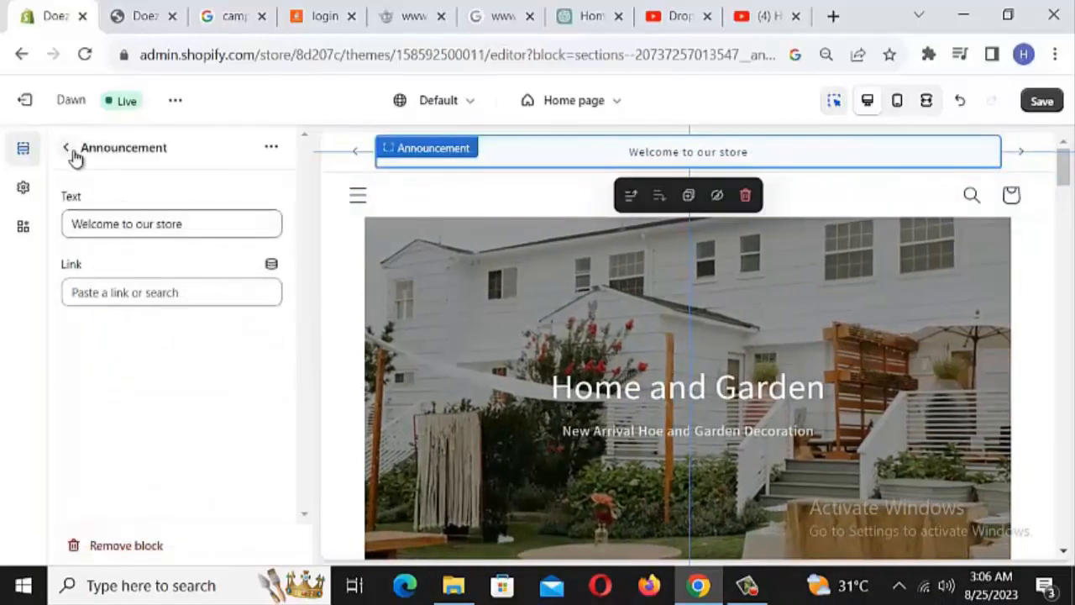
{"action": "left_click", "coordinate": [73, 154]}
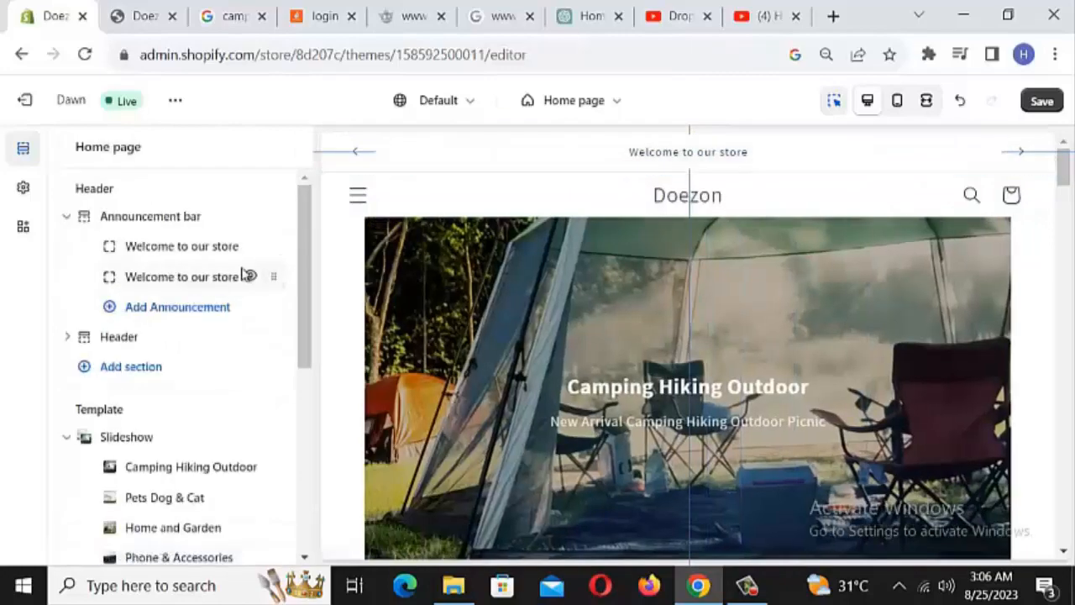
{"action": "left_click", "coordinate": [244, 276]}
{"action": "left_click", "coordinate": [271, 147]}
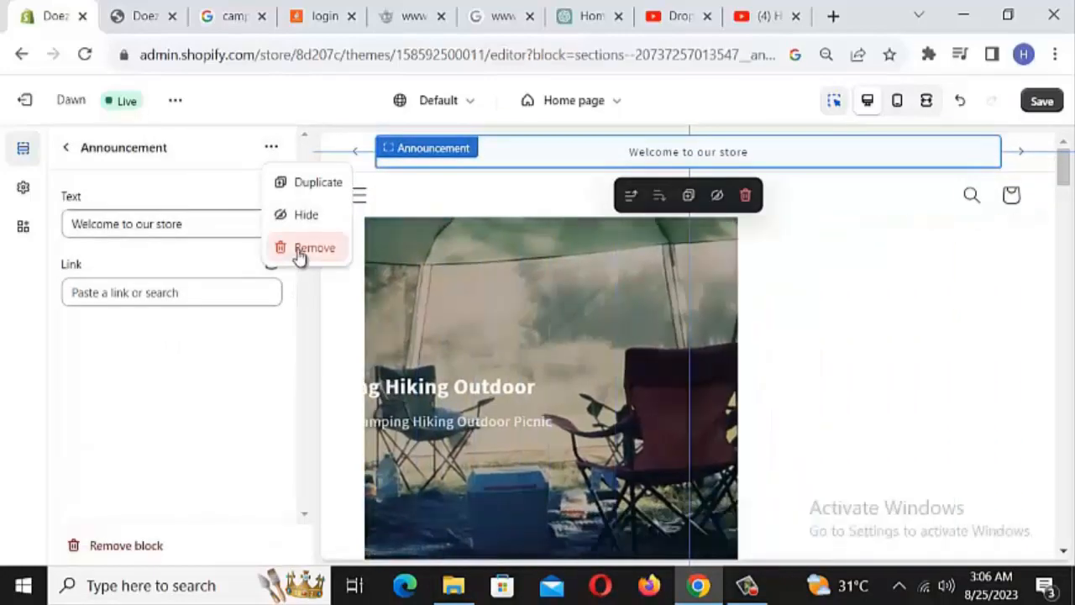
{"action": "left_click", "coordinate": [298, 253]}
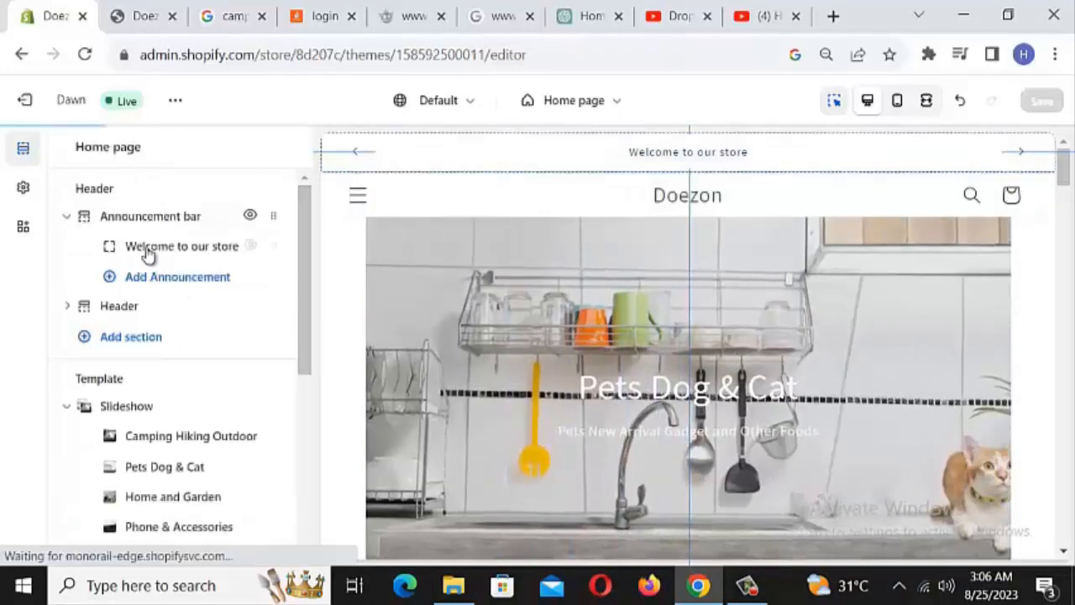
- Open the Header section and look over the blocks and template sections of the home page
{"action": "scroll", "coordinate": [166, 328], "scroll_direction": "down", "scroll_amount": 2}
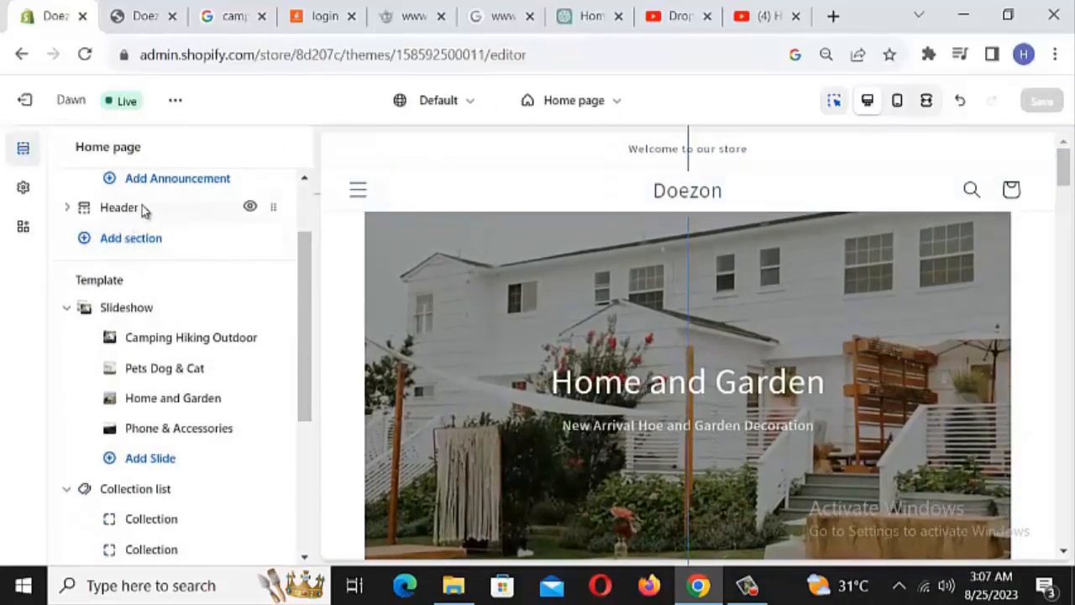
{"action": "left_click", "coordinate": [141, 208]}
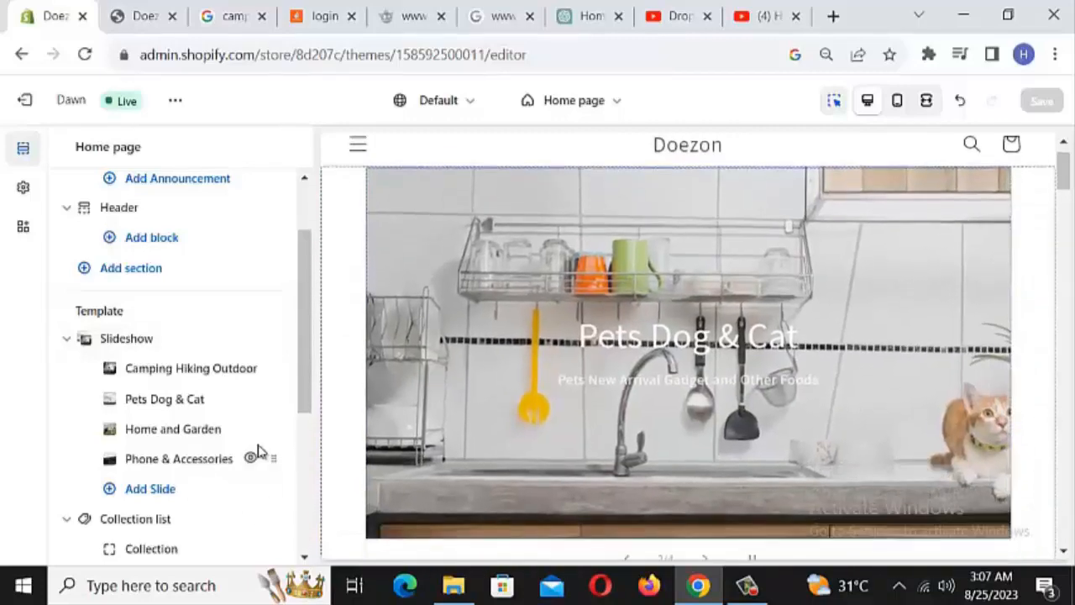
{"action": "scroll", "coordinate": [156, 329], "scroll_direction": "down", "scroll_amount": 1}
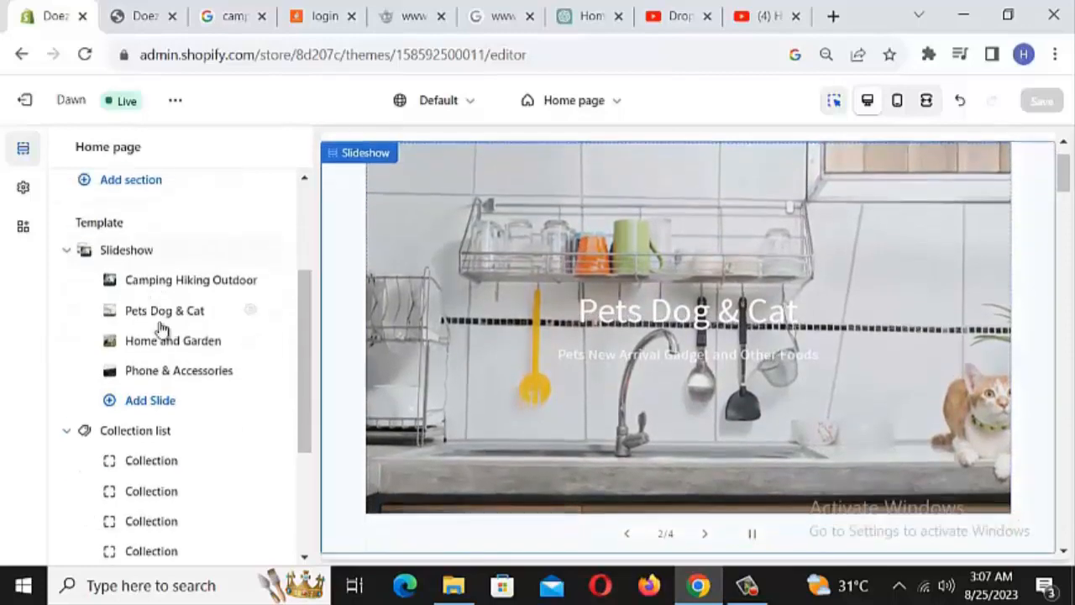
{"action": "scroll", "coordinate": [168, 336], "scroll_direction": "up", "scroll_amount": 2}
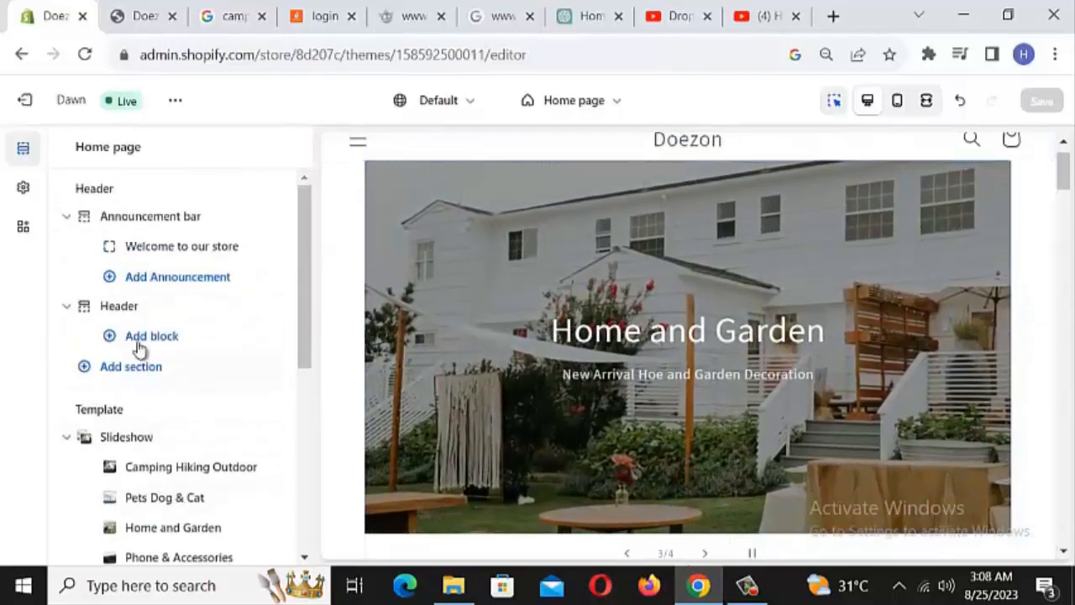
{"action": "scroll", "coordinate": [137, 324], "scroll_direction": "down", "scroll_amount": 1}
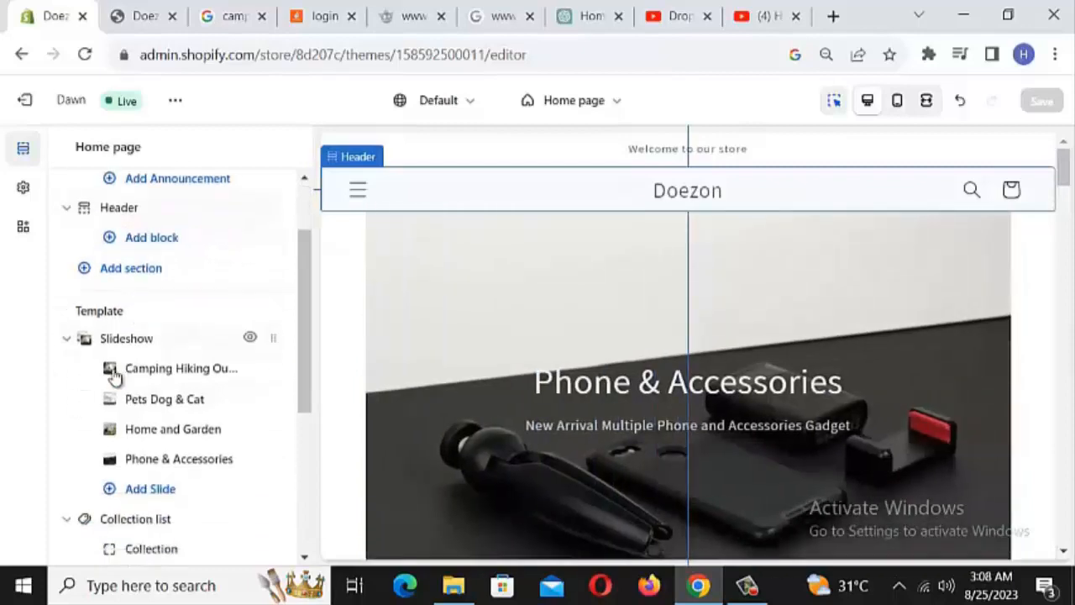
- Collapse the Slideshow and Collection list sections in the home page template
{"action": "left_click", "coordinate": [68, 339]}
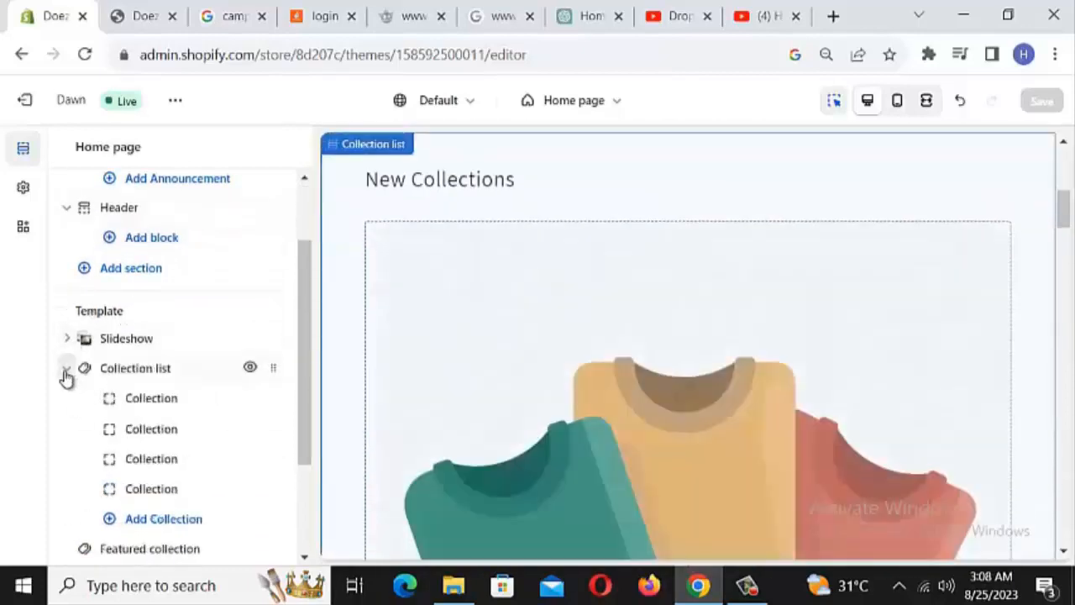
{"action": "left_click", "coordinate": [67, 369]}
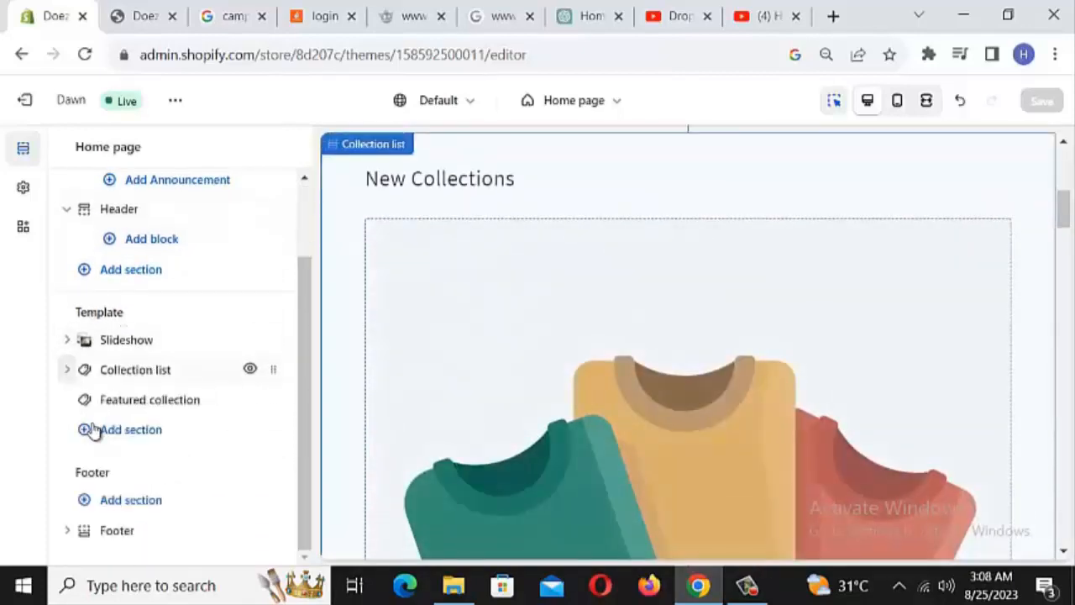
{"action": "left_click", "coordinate": [84, 346]}
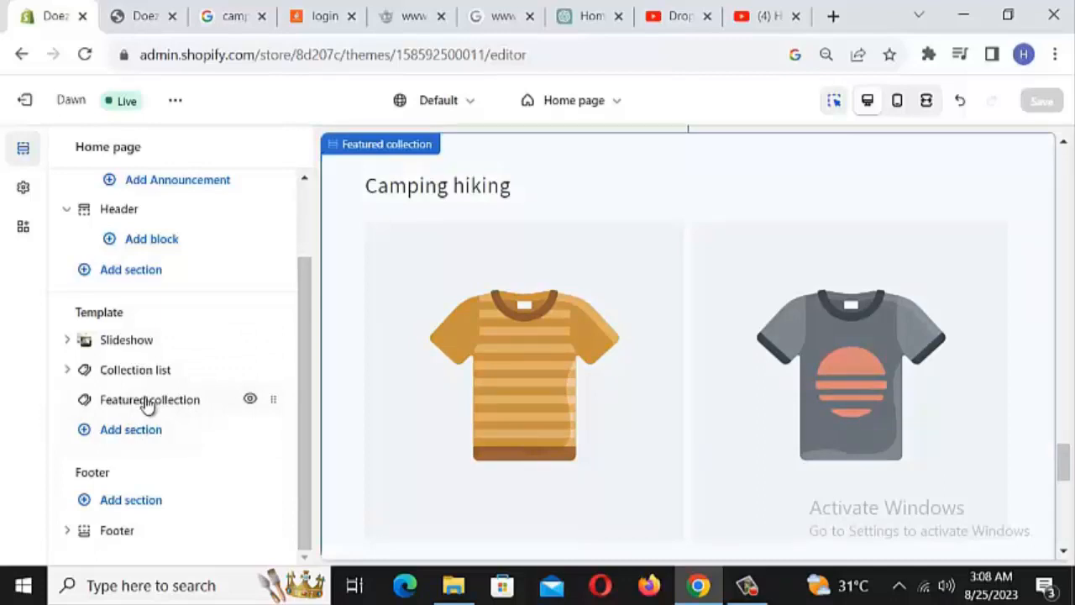
- View the Featured collection section's settings and available section actions, and return to the home page section list
{"action": "left_click", "coordinate": [148, 401]}
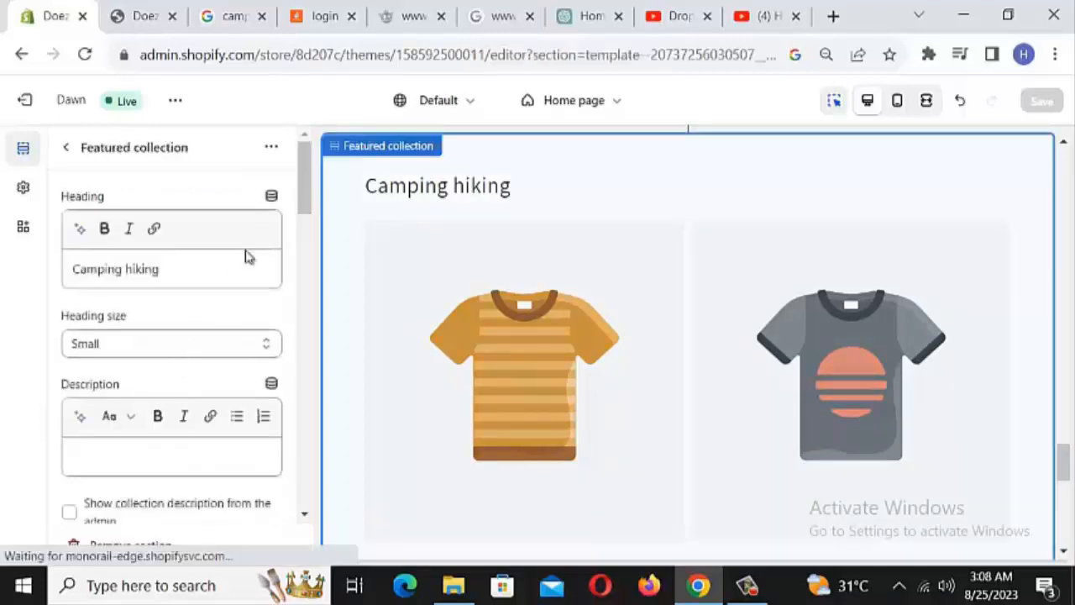
{"action": "left_click", "coordinate": [272, 149]}
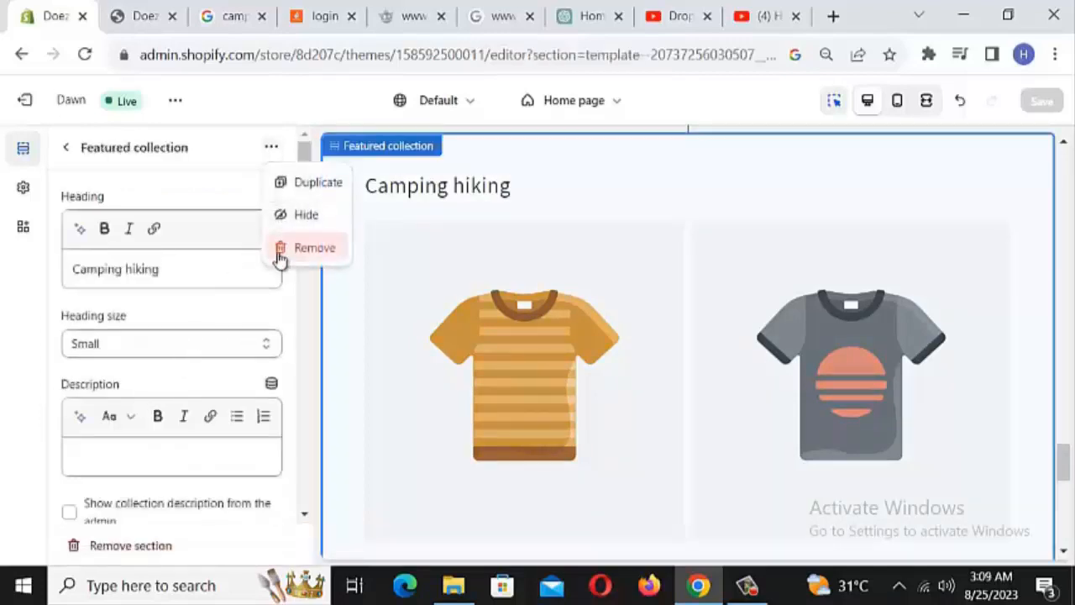
{"action": "left_click", "coordinate": [67, 153]}
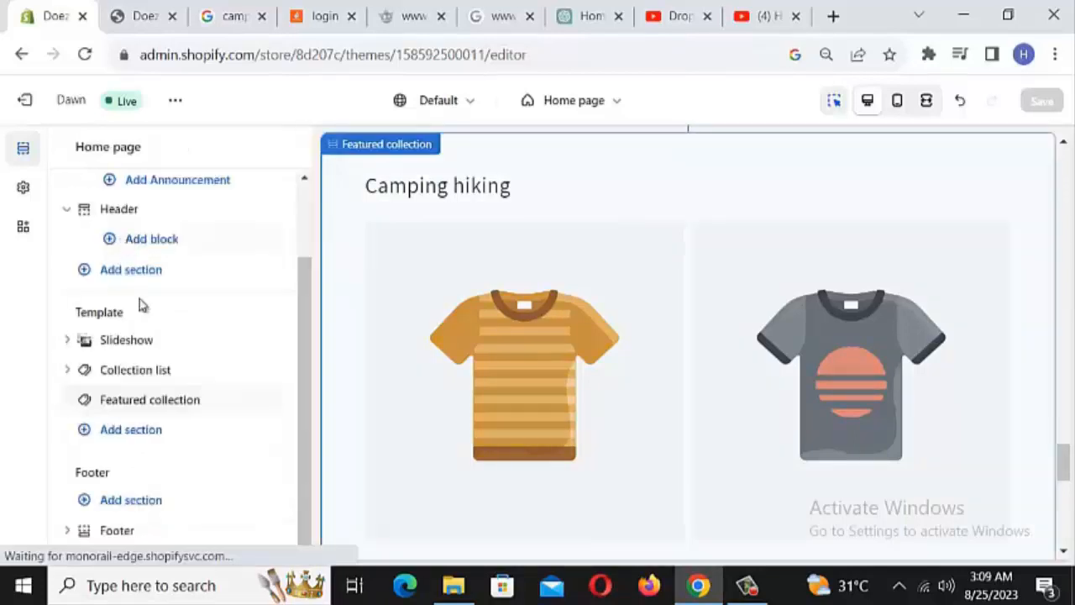
- Browse the section types that can be added to the home page template, with their previews
{"action": "left_click", "coordinate": [148, 433]}
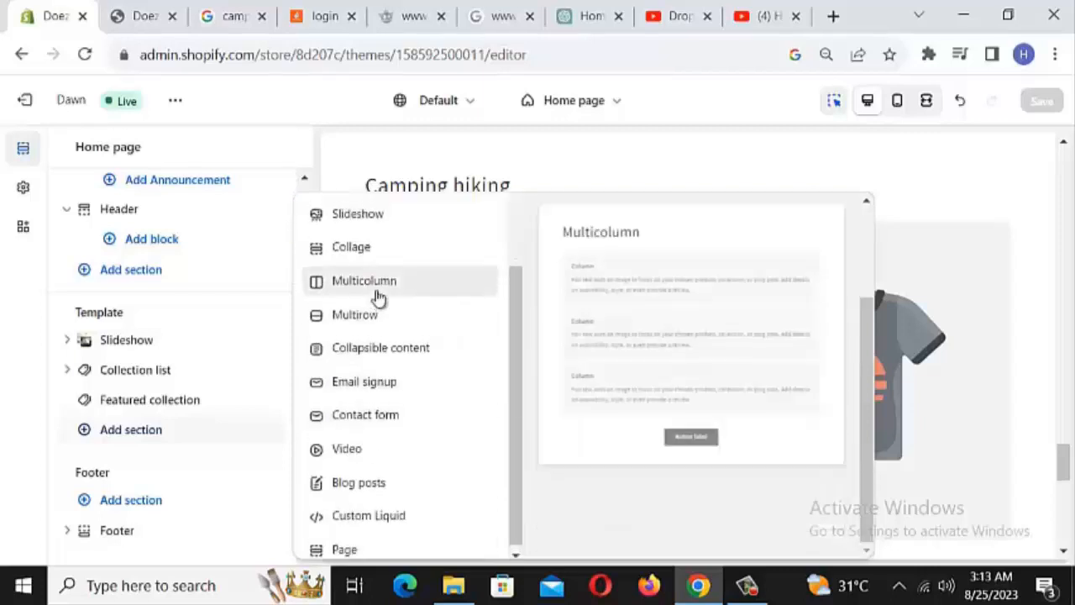
{"action": "scroll", "coordinate": [395, 378], "scroll_direction": "up", "scroll_amount": 3}
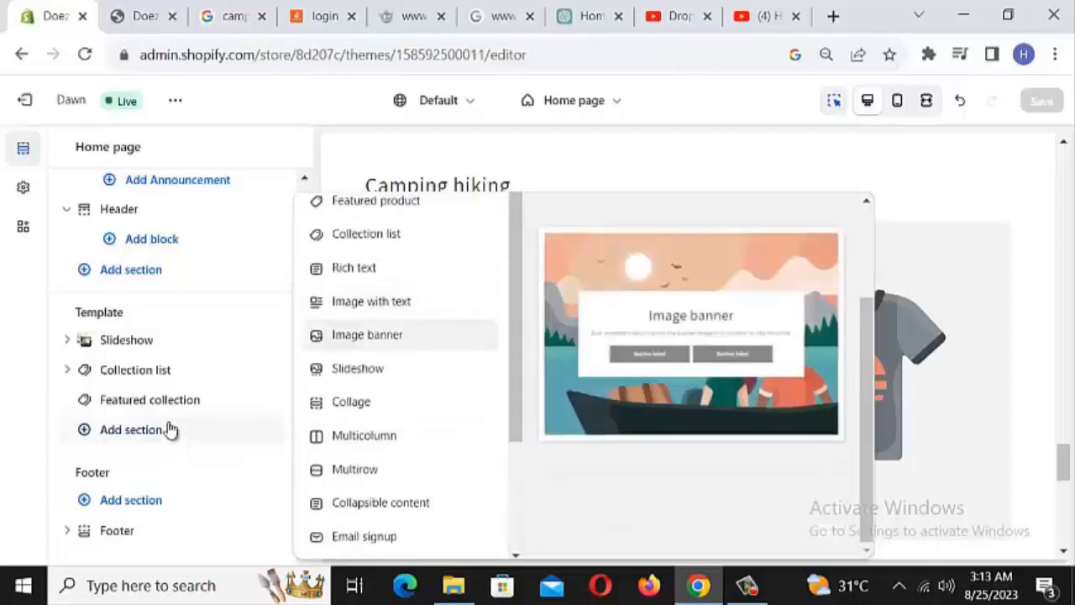
{"action": "scroll", "coordinate": [436, 335], "scroll_direction": "up", "scroll_amount": 3}
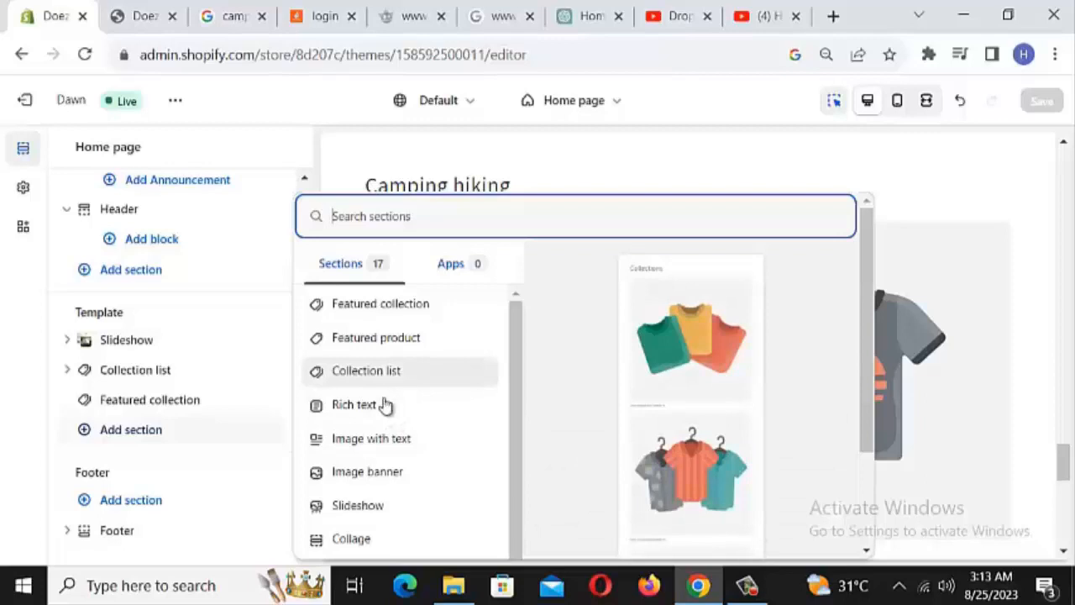
{"action": "scroll", "coordinate": [362, 424], "scroll_direction": "down", "scroll_amount": 1}
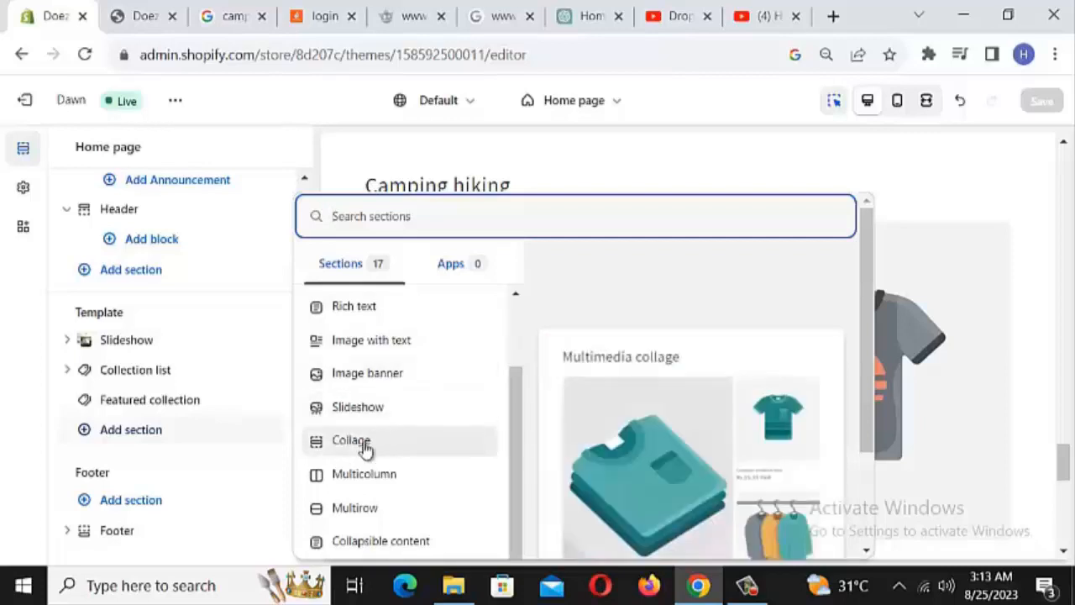
{"action": "scroll", "coordinate": [378, 444], "scroll_direction": "down", "scroll_amount": 1}
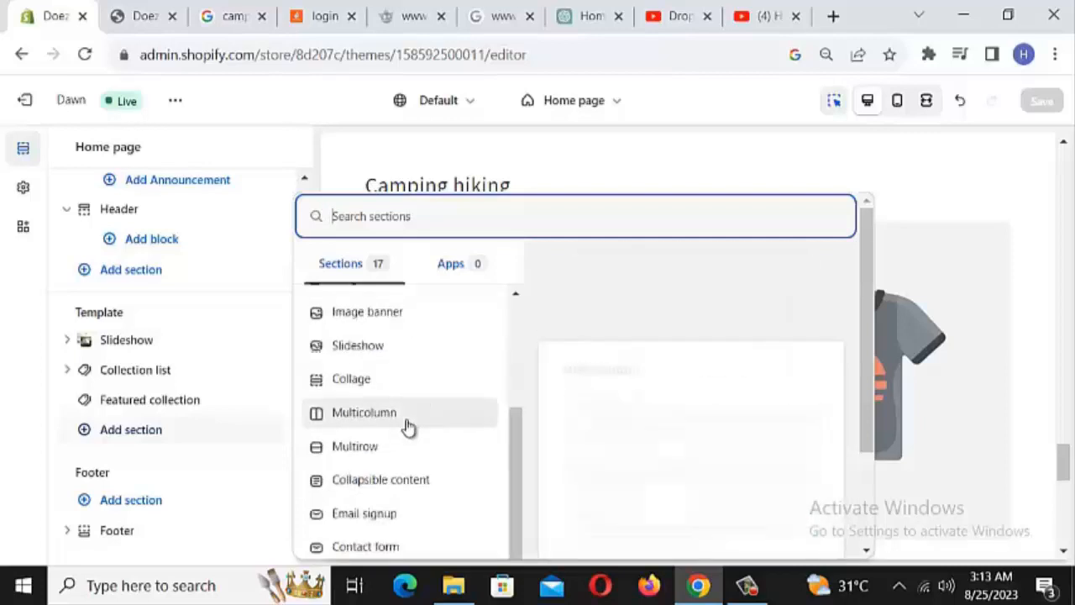
{"action": "scroll", "coordinate": [407, 428], "scroll_direction": "down", "scroll_amount": 2}
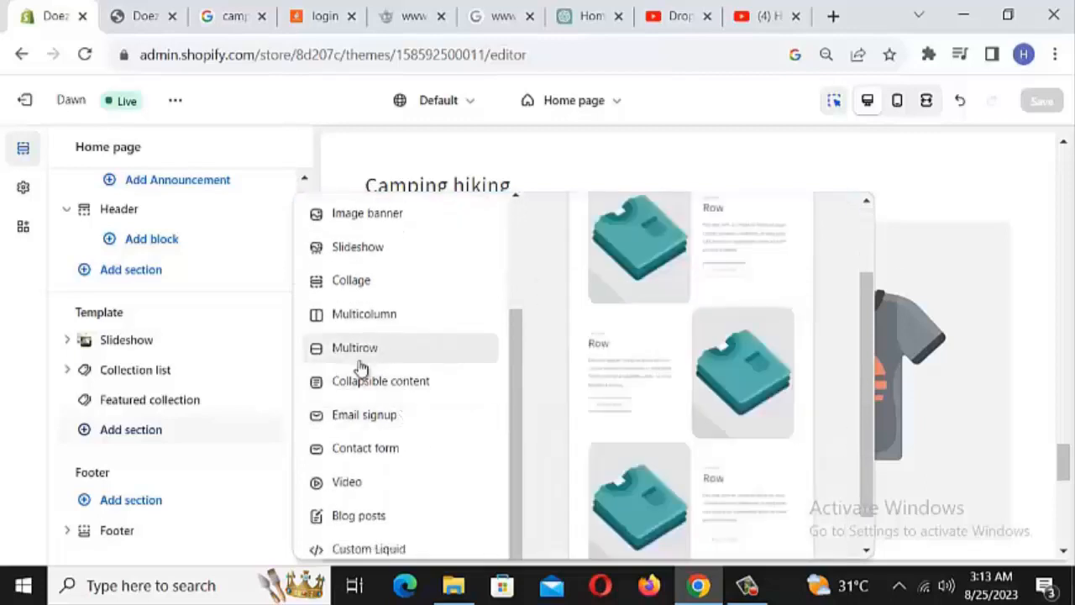
{"action": "scroll", "coordinate": [378, 441], "scroll_direction": "down", "scroll_amount": 1}
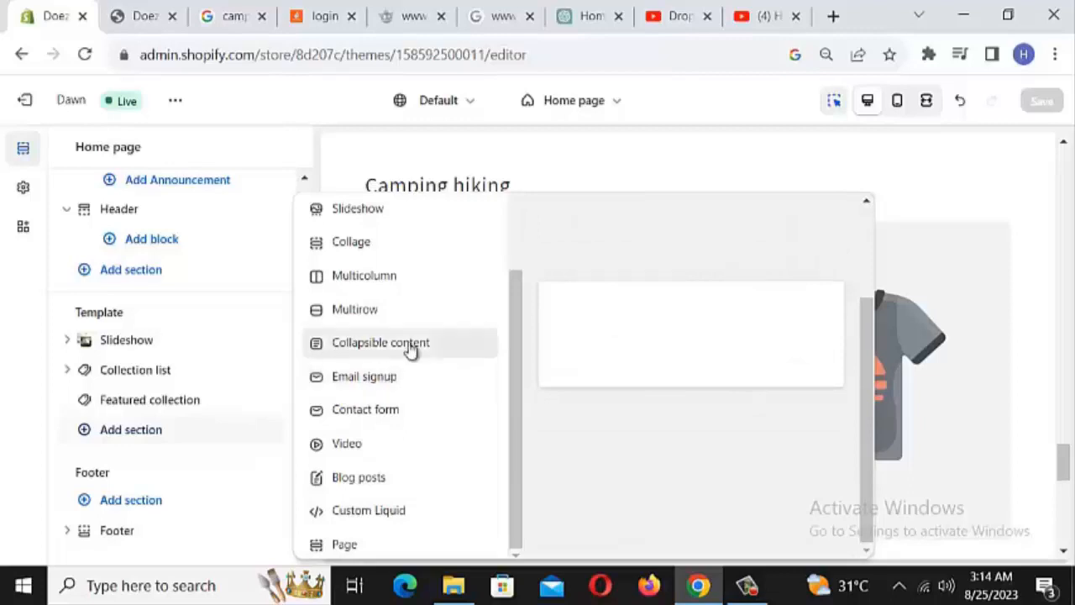
{"action": "scroll", "coordinate": [399, 369], "scroll_direction": "up", "scroll_amount": 1}
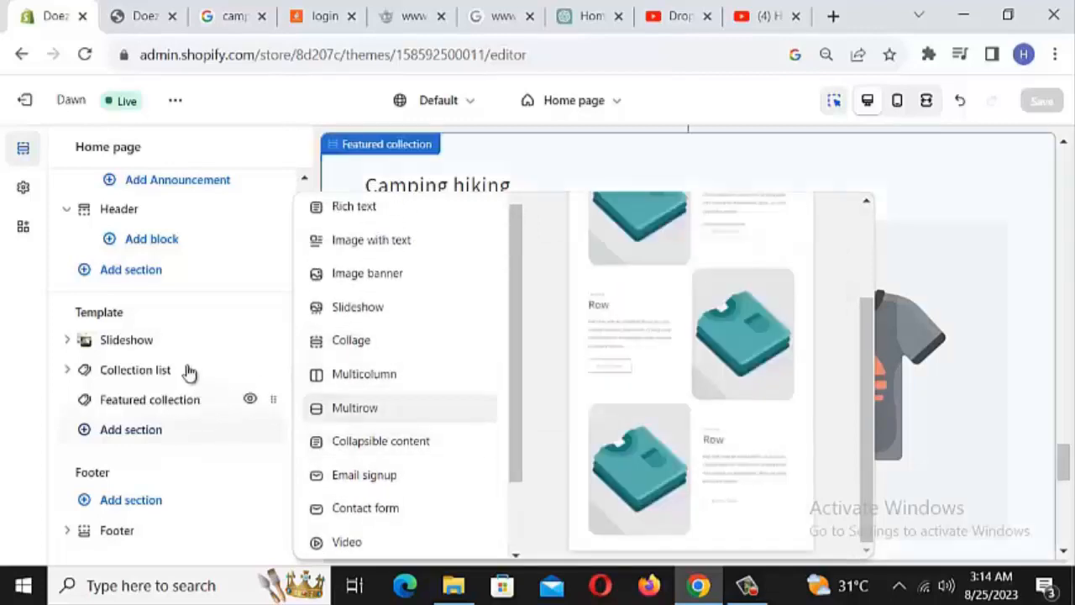
{"action": "scroll", "coordinate": [172, 353], "scroll_direction": "up", "scroll_amount": 2}
{"action": "scroll", "coordinate": [156, 302], "scroll_direction": "up", "scroll_amount": 2}
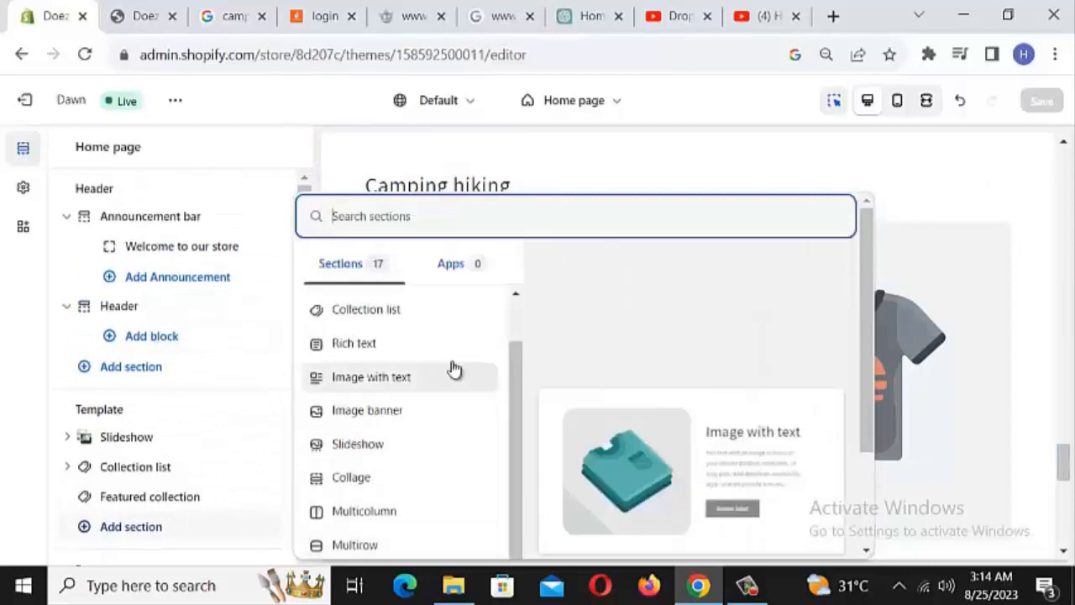
{"action": "scroll", "coordinate": [454, 367], "scroll_direction": "up", "scroll_amount": 2}
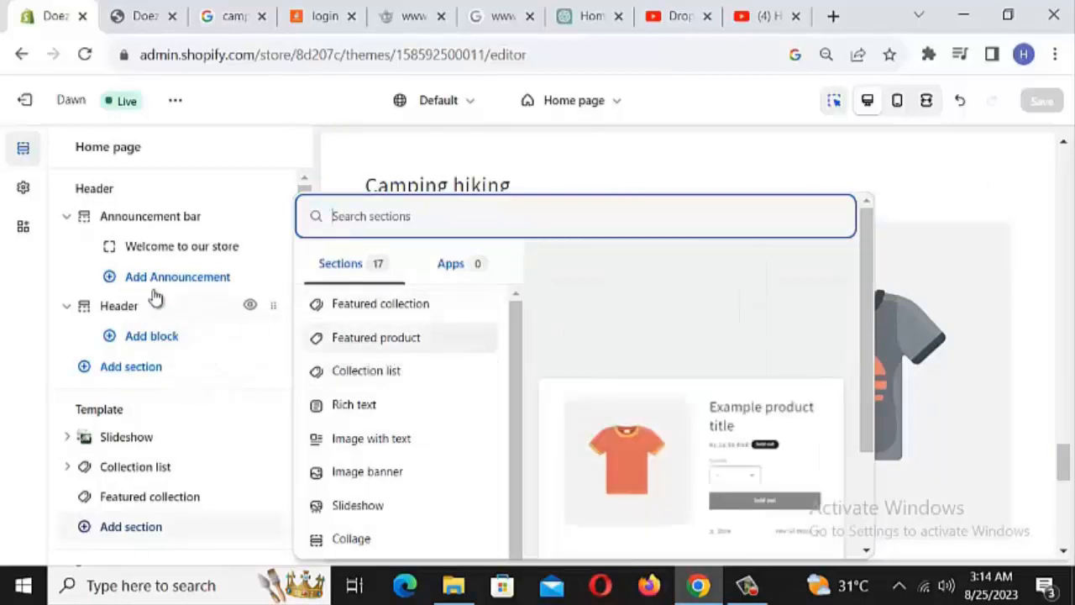
- Collapse the Announcement bar and Header sections in the home page's header group
{"action": "left_click", "coordinate": [68, 217]}
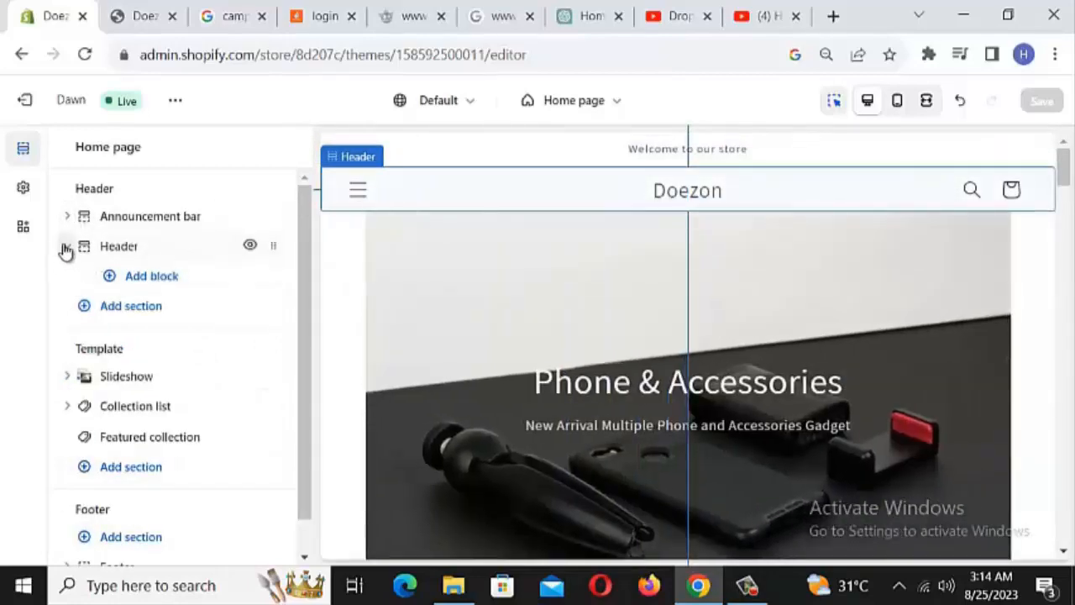
{"action": "left_click", "coordinate": [67, 246]}
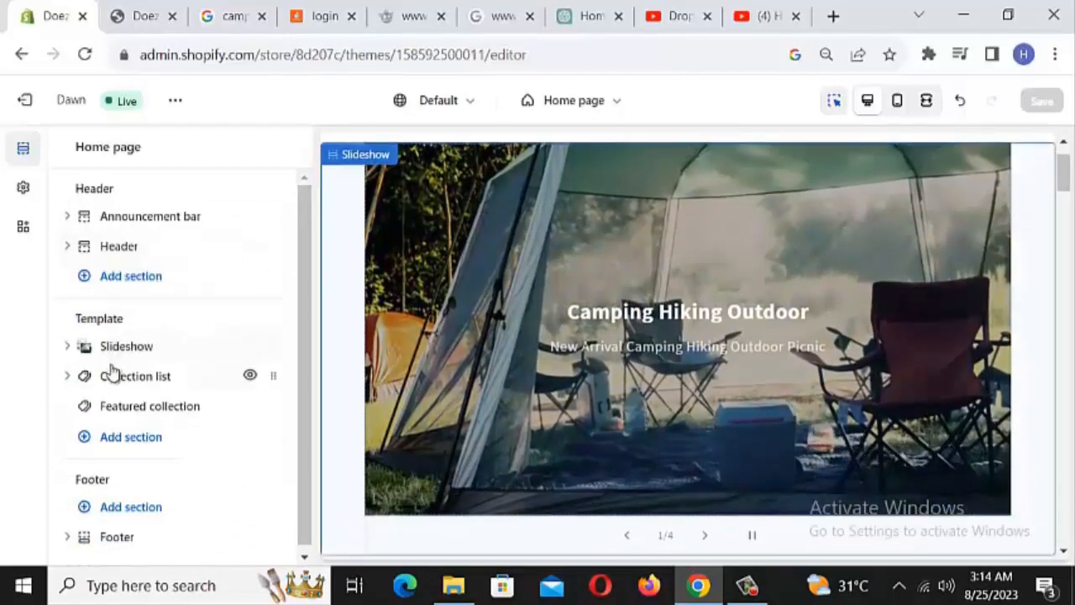
{"action": "scroll", "coordinate": [118, 375], "scroll_direction": "down", "scroll_amount": 1}
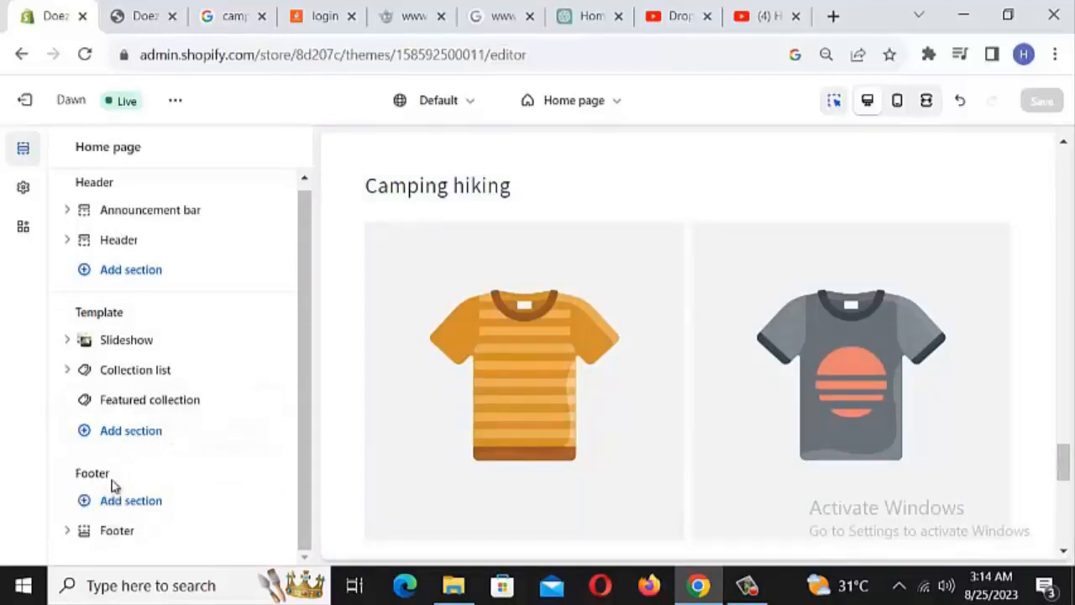
- Examine the footer in the page preview, check which sections the footer group offers, and expand the Footer section
{"action": "scroll", "coordinate": [524, 420], "scroll_direction": "down", "scroll_amount": 4}
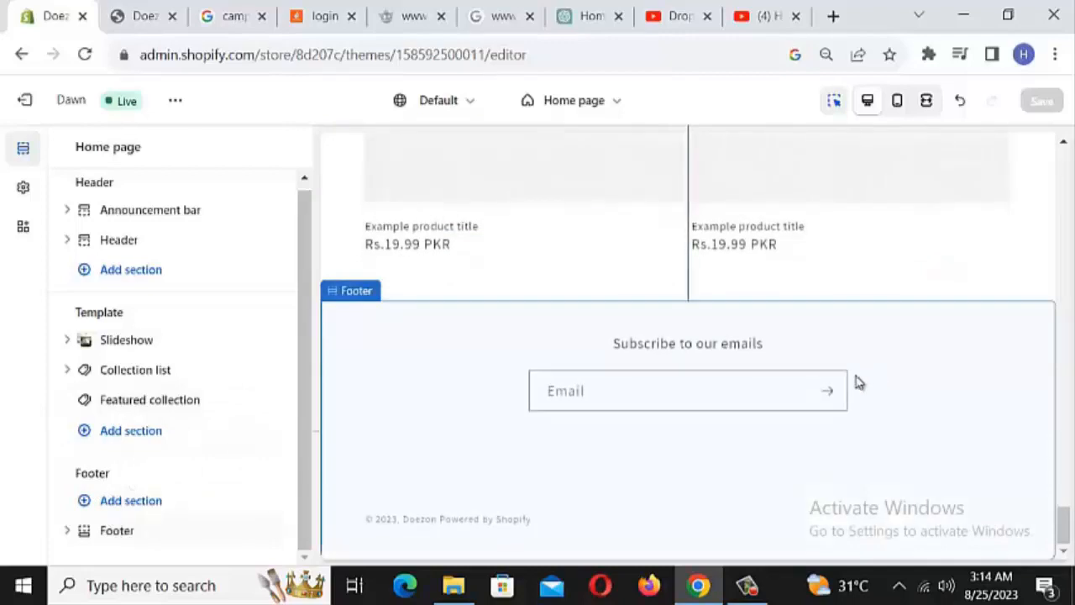
{"action": "scroll", "coordinate": [739, 382], "scroll_direction": "up", "scroll_amount": 8}
{"action": "scroll", "coordinate": [743, 382], "scroll_direction": "down", "scroll_amount": 8}
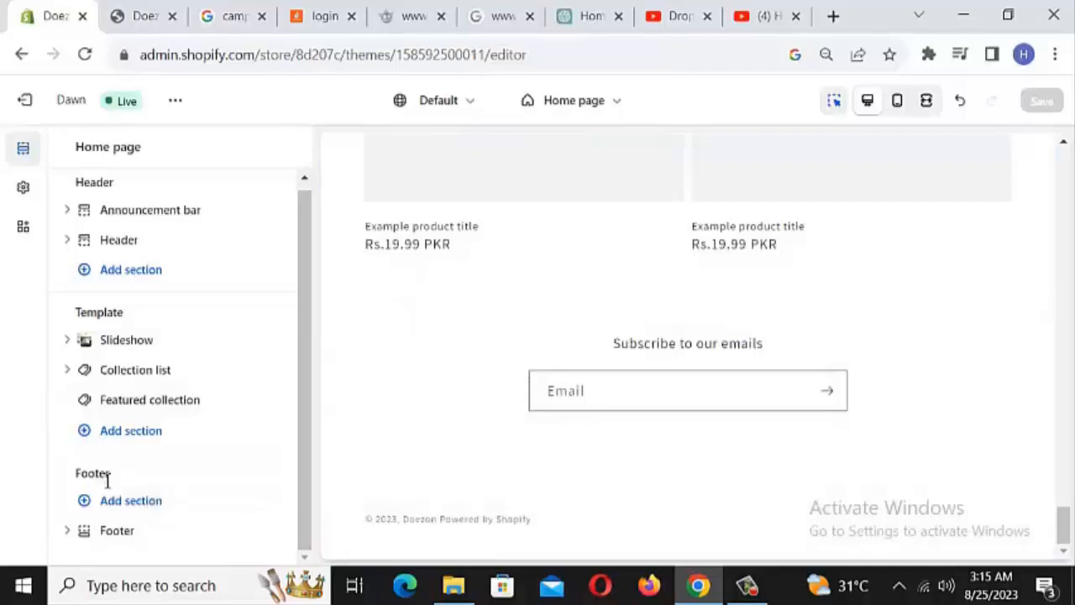
{"action": "left_click", "coordinate": [130, 501]}
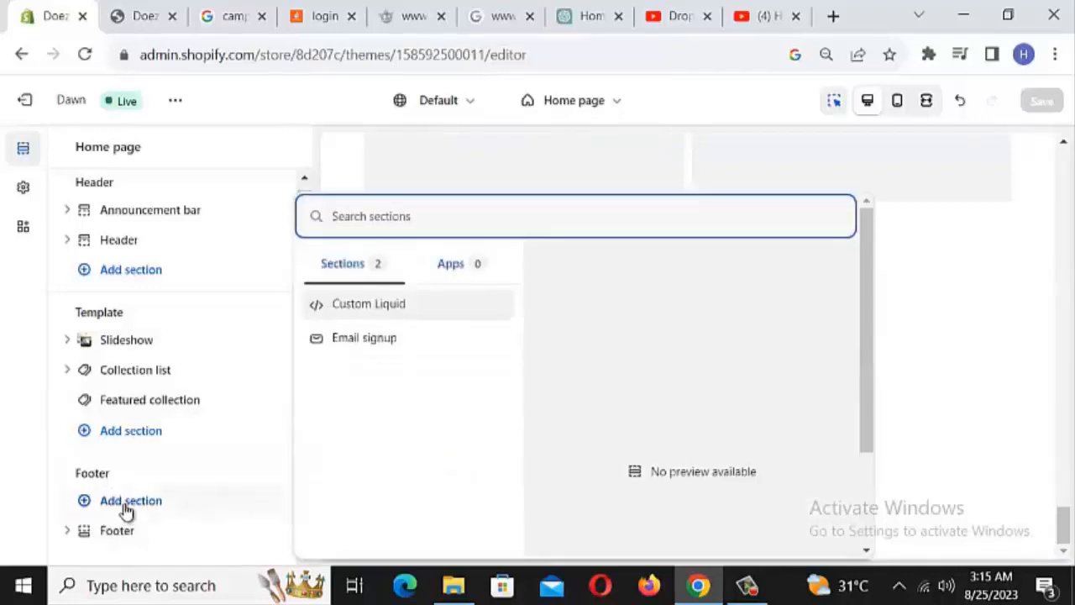
{"action": "left_click", "coordinate": [121, 529]}
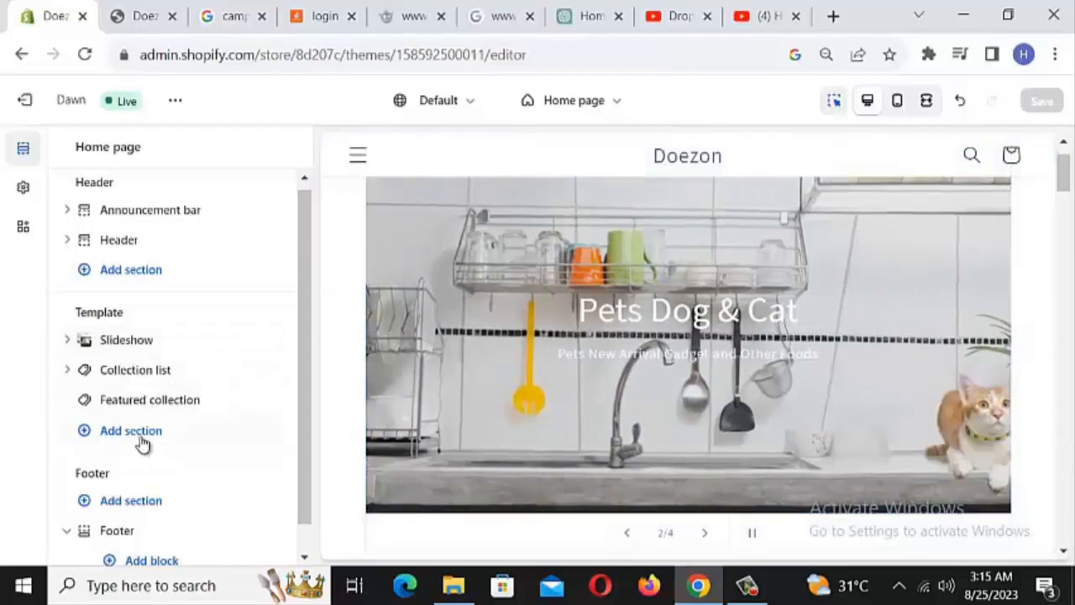
- Add a Slideshow section to the home page template below Featured collection
{"action": "left_click", "coordinate": [144, 440]}
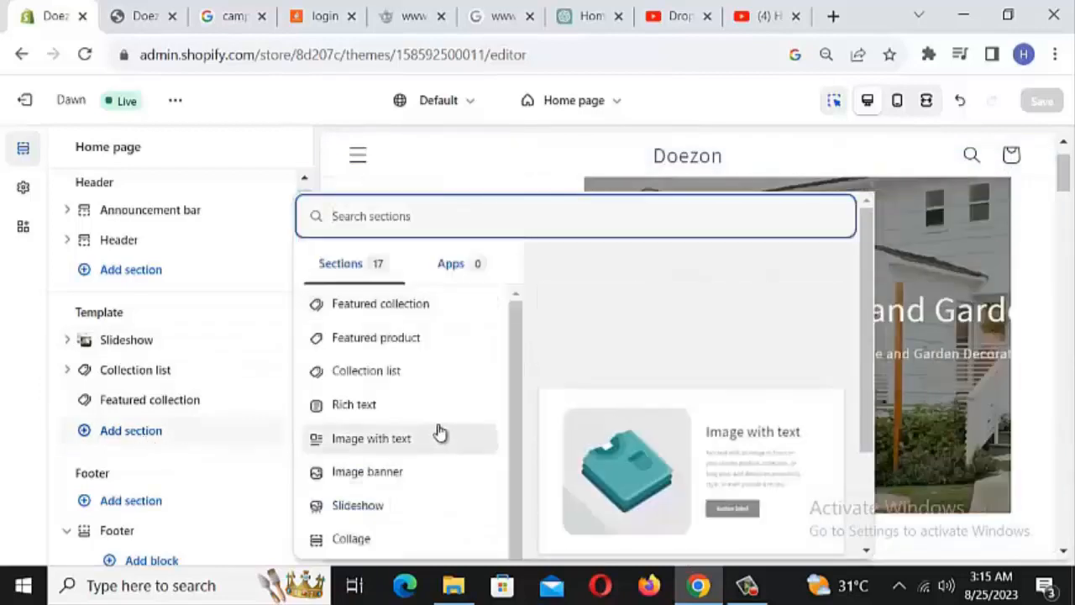
{"action": "scroll", "coordinate": [442, 427], "scroll_direction": "down", "scroll_amount": 1}
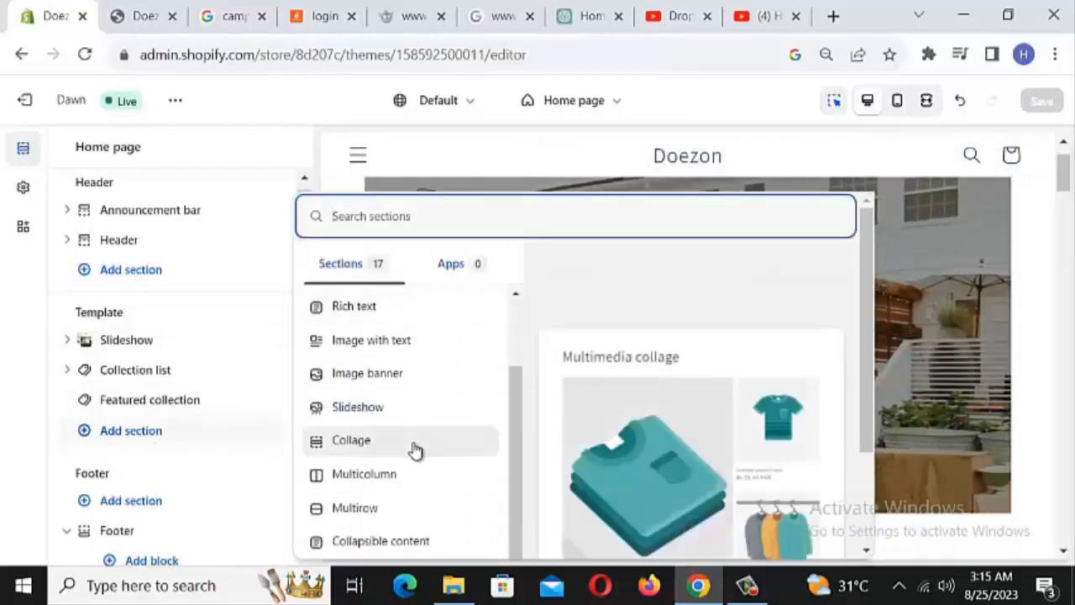
{"action": "left_click", "coordinate": [414, 415]}
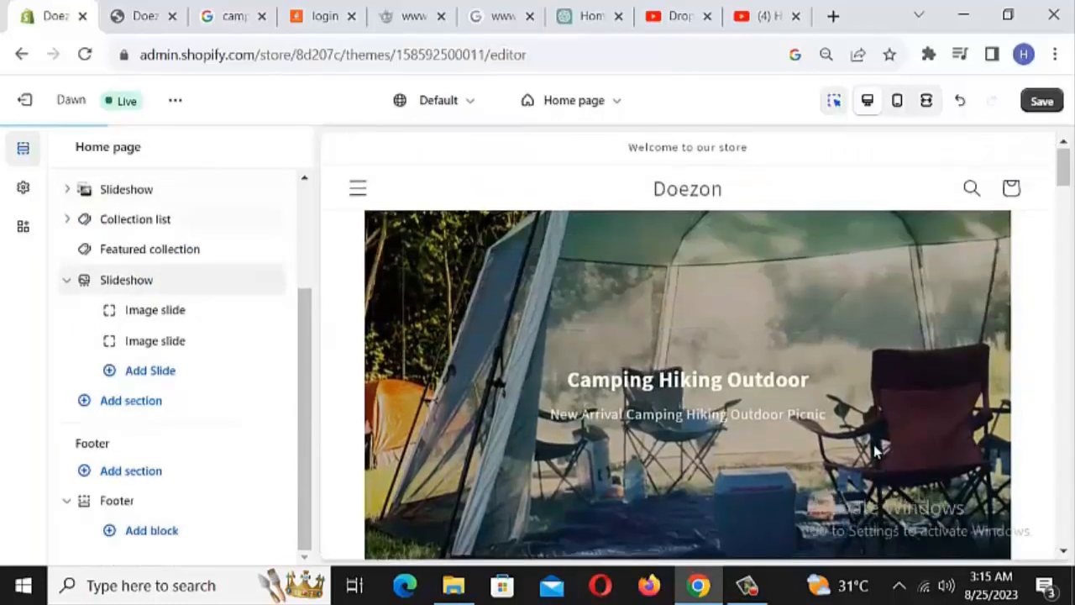
- Examine the placement of the new slideshow in the home page preview, between the featured collection and the footer
{"action": "scroll", "coordinate": [873, 451], "scroll_direction": "down", "scroll_amount": 10}
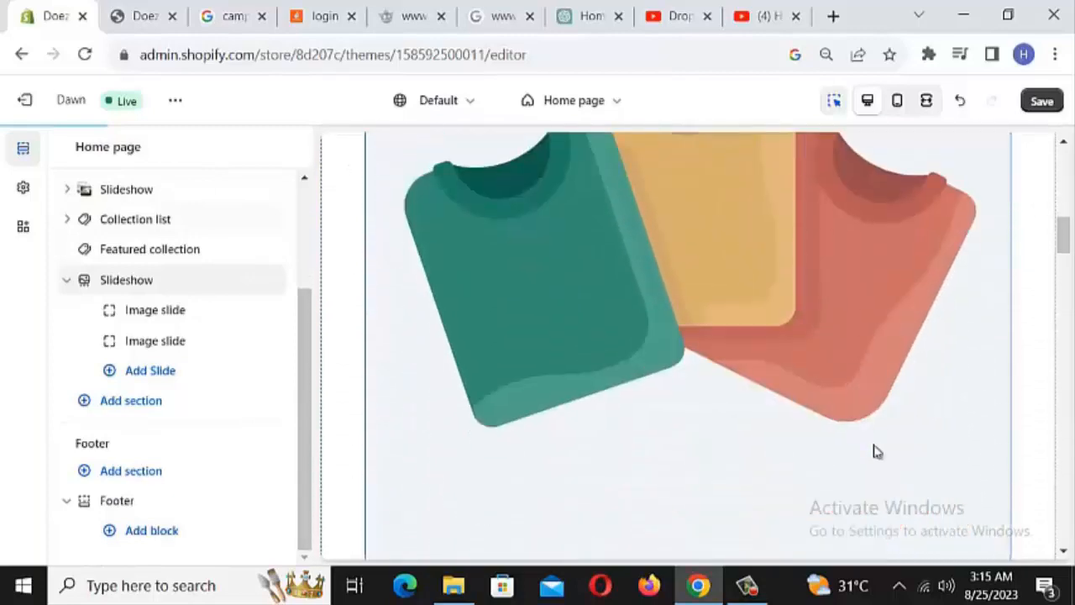
{"action": "scroll", "coordinate": [875, 451], "scroll_direction": "down", "scroll_amount": 15}
{"action": "scroll", "coordinate": [875, 451], "scroll_direction": "up", "scroll_amount": 5}
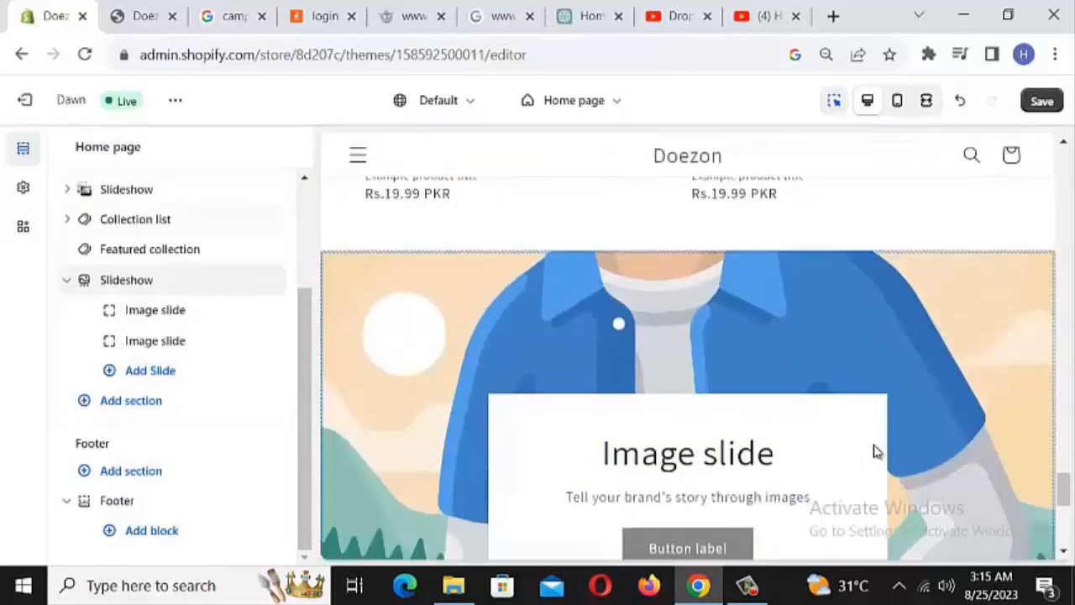
{"action": "scroll", "coordinate": [875, 451], "scroll_direction": "down", "scroll_amount": 1}
{"action": "scroll", "coordinate": [777, 453], "scroll_direction": "down", "scroll_amount": 5}
{"action": "scroll", "coordinate": [775, 451], "scroll_direction": "up", "scroll_amount": 2}
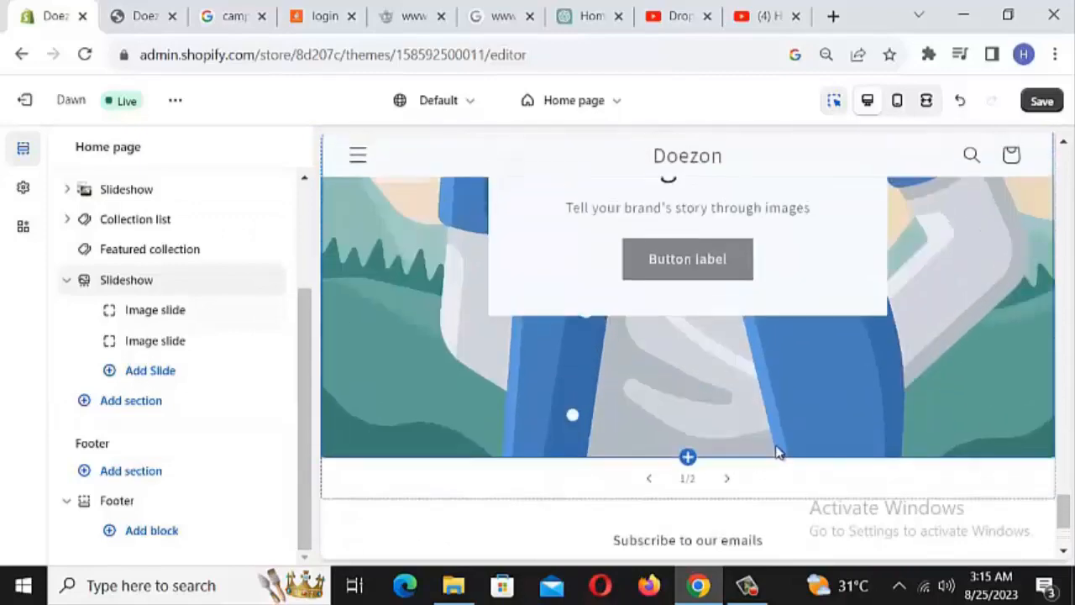
{"action": "scroll", "coordinate": [588, 388], "scroll_direction": "up", "scroll_amount": 12}
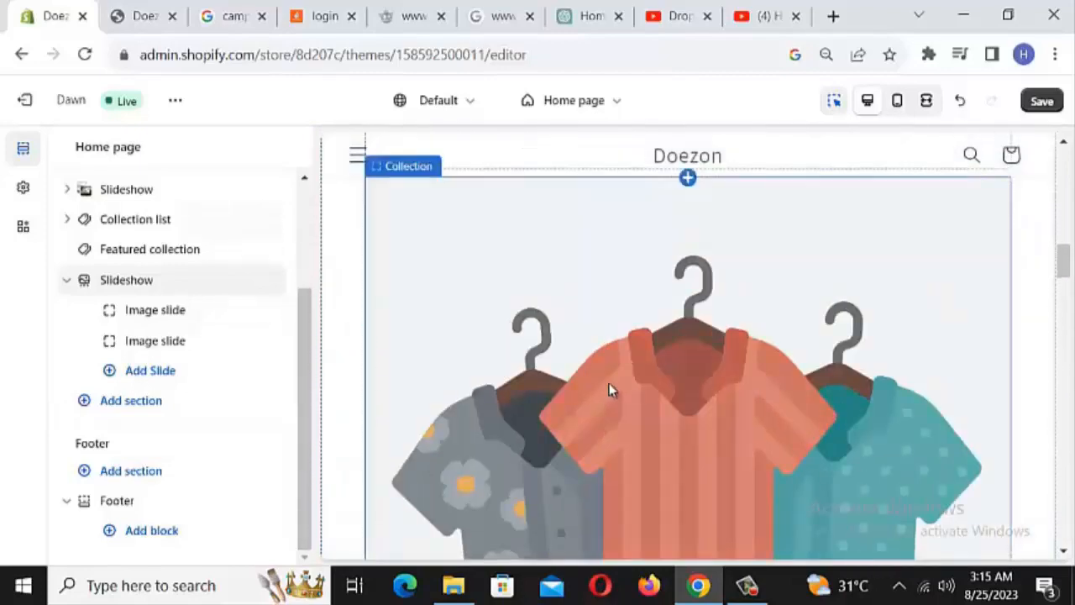
{"action": "scroll", "coordinate": [611, 388], "scroll_direction": "up", "scroll_amount": 3}
{"action": "scroll", "coordinate": [626, 362], "scroll_direction": "down", "scroll_amount": 10}
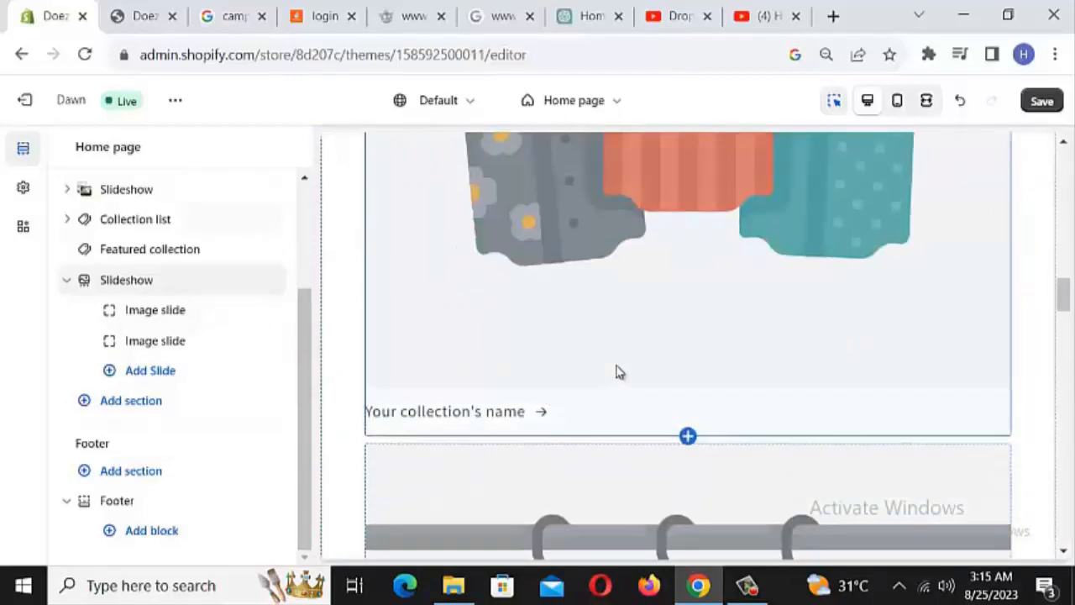
{"action": "scroll", "coordinate": [611, 380], "scroll_direction": "down", "scroll_amount": 10}
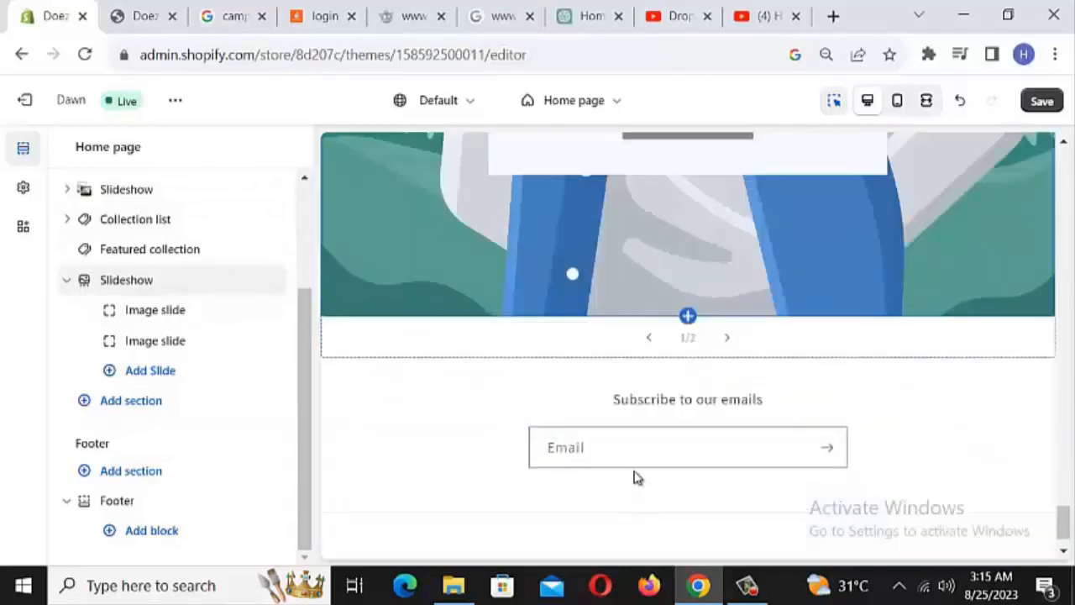
{"action": "scroll", "coordinate": [621, 460], "scroll_direction": "up", "scroll_amount": 4}
{"action": "scroll", "coordinate": [622, 457], "scroll_direction": "down", "scroll_amount": 1}
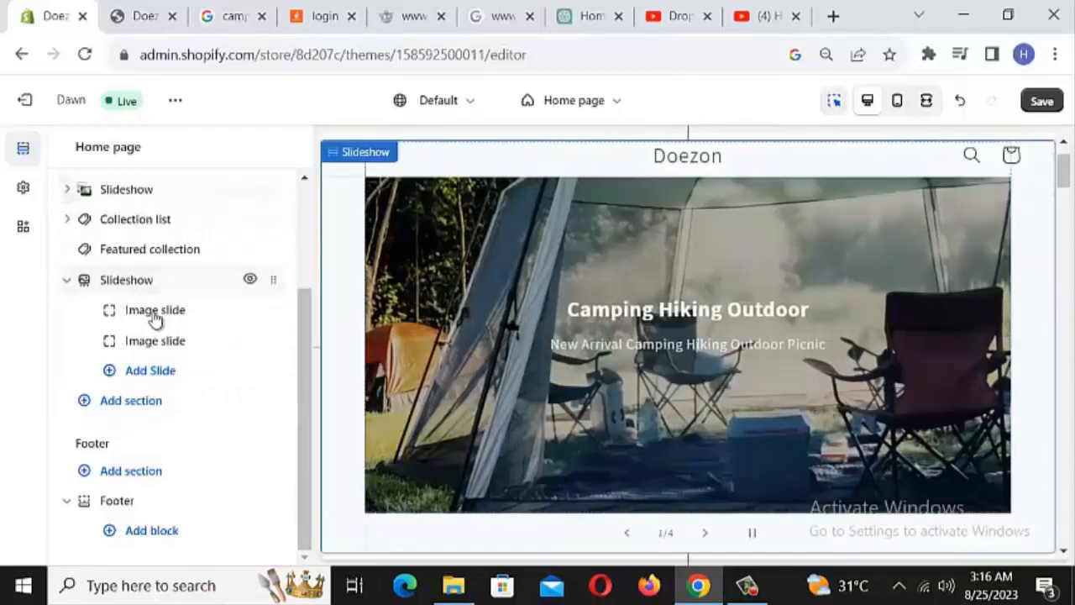
- View the slides of the original Slideshow, collapse it again, and compare the template's sections with the page preview
{"action": "left_click", "coordinate": [66, 191]}
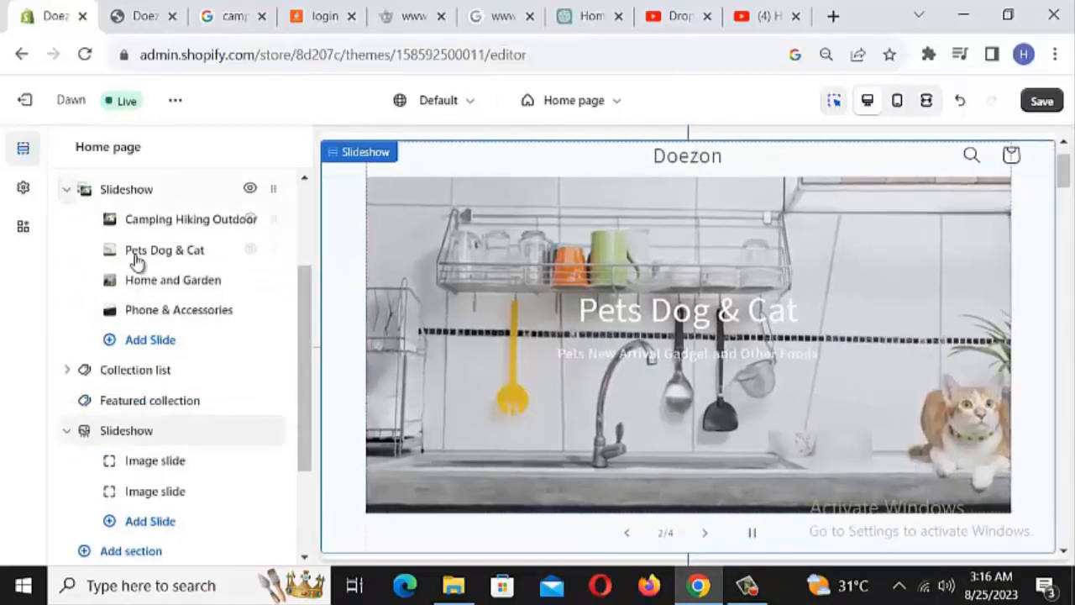
{"action": "left_click", "coordinate": [68, 193]}
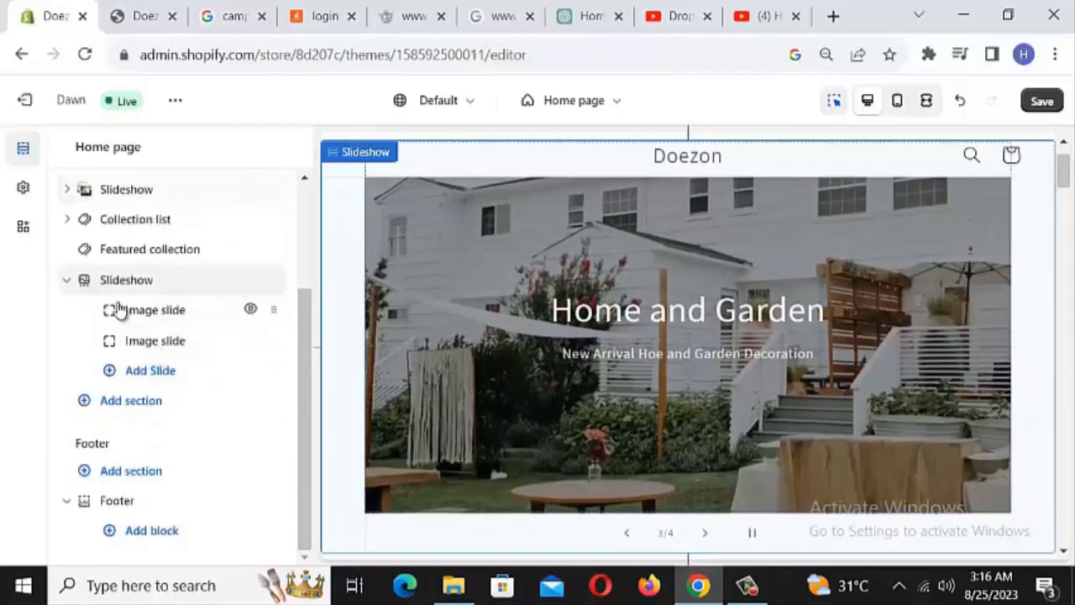
{"action": "mouse_move", "coordinate": [138, 263]}
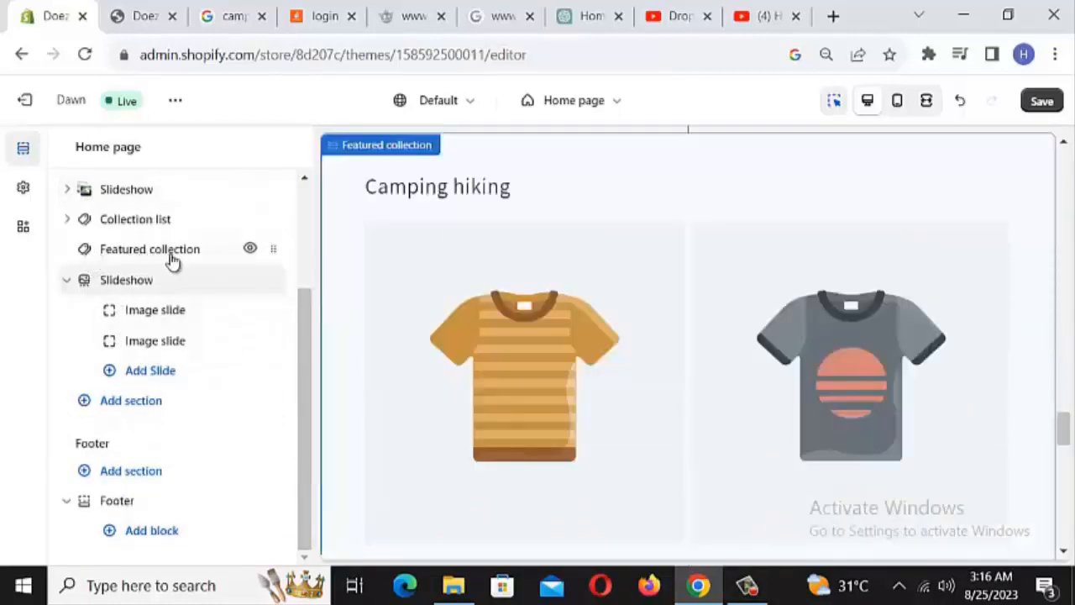
{"action": "mouse_move", "coordinate": [133, 282]}
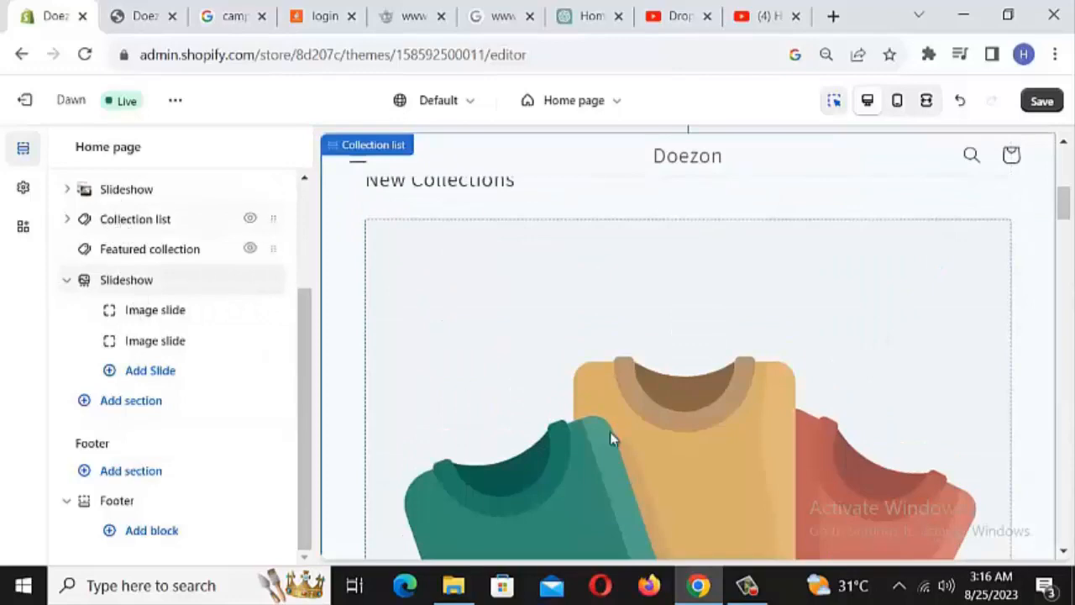
{"action": "scroll", "coordinate": [610, 432], "scroll_direction": "down", "scroll_amount": 15}
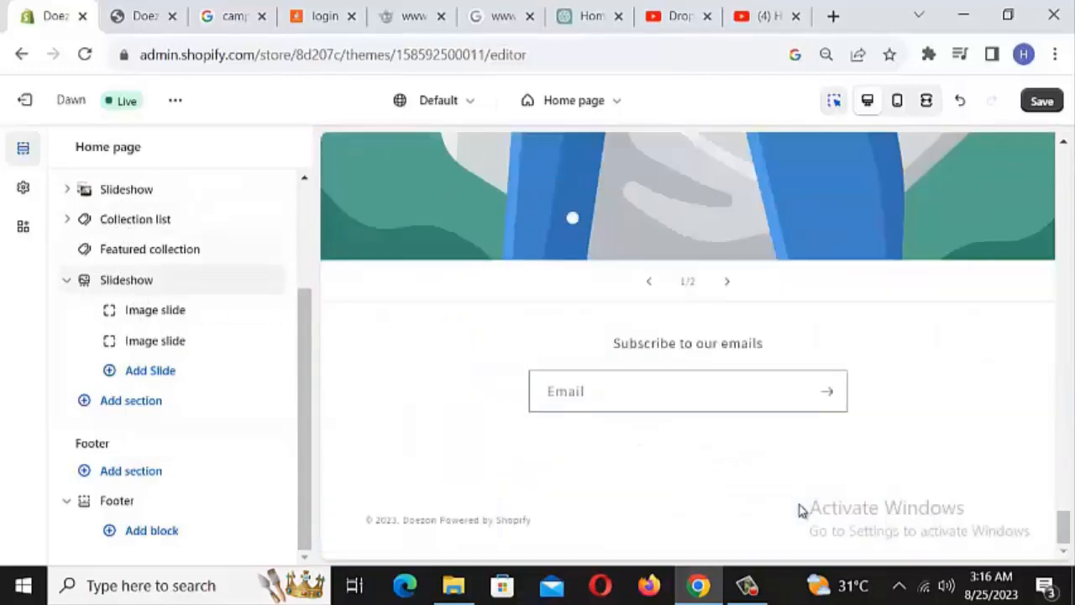
- Compare the home page preview with the live storefront, from the collection list up to the slideshow above New Collections
{"action": "scroll", "coordinate": [669, 333], "scroll_direction": "up", "scroll_amount": 10}
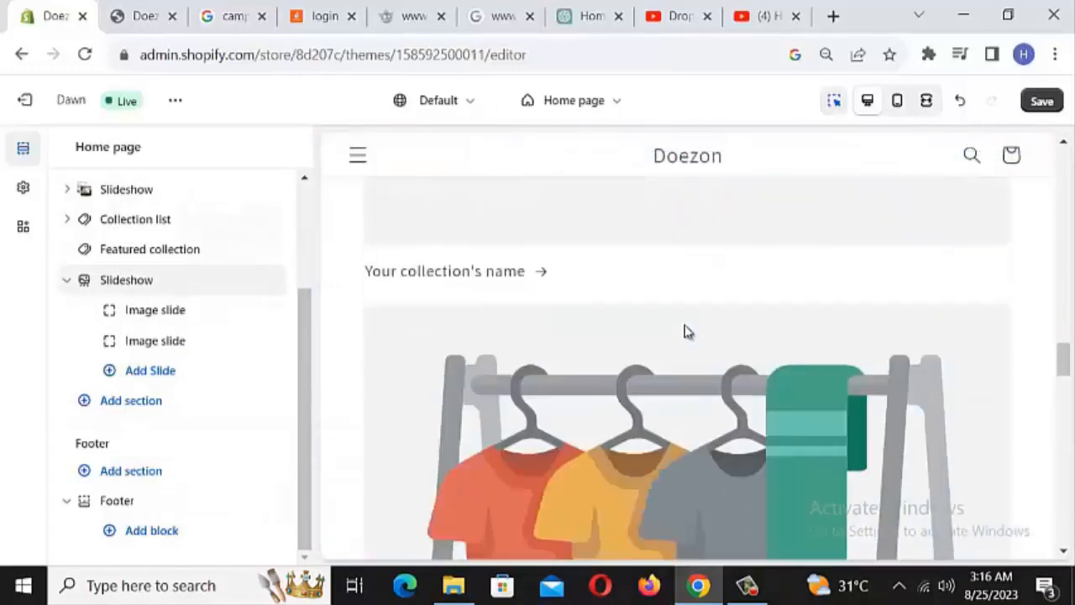
{"action": "scroll", "coordinate": [621, 330], "scroll_direction": "up", "scroll_amount": 3}
{"action": "left_click", "coordinate": [141, 19]}
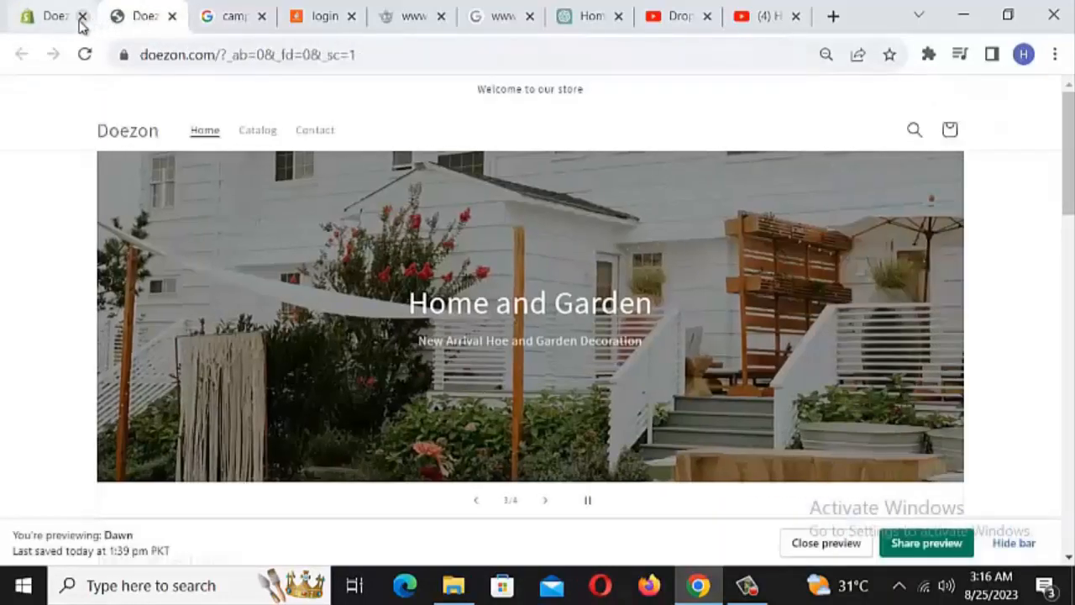
{"action": "left_click", "coordinate": [70, 27]}
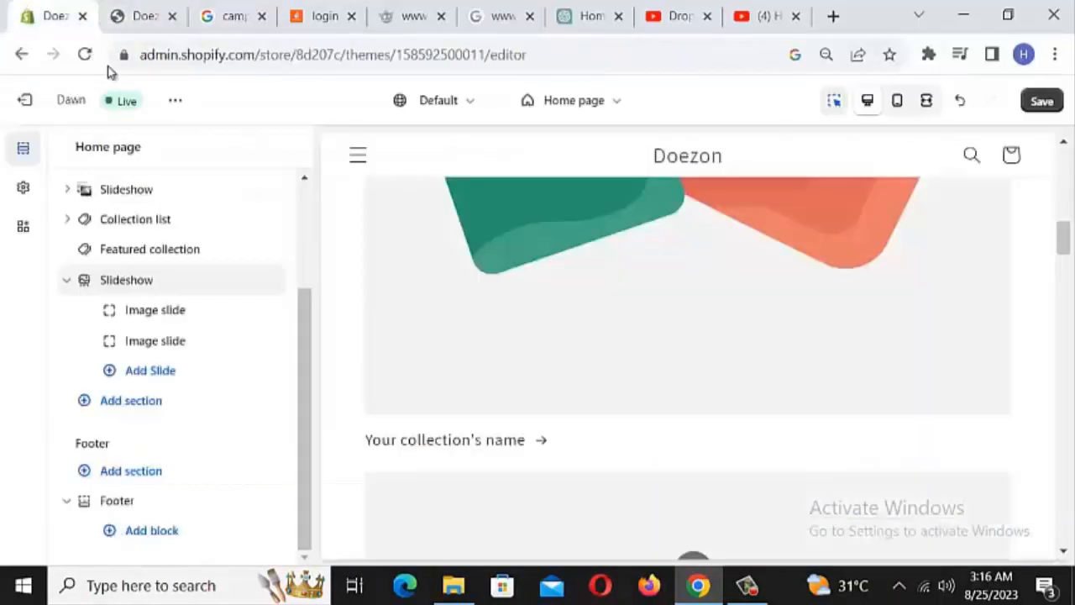
{"action": "scroll", "coordinate": [854, 308], "scroll_direction": "up", "scroll_amount": 4}
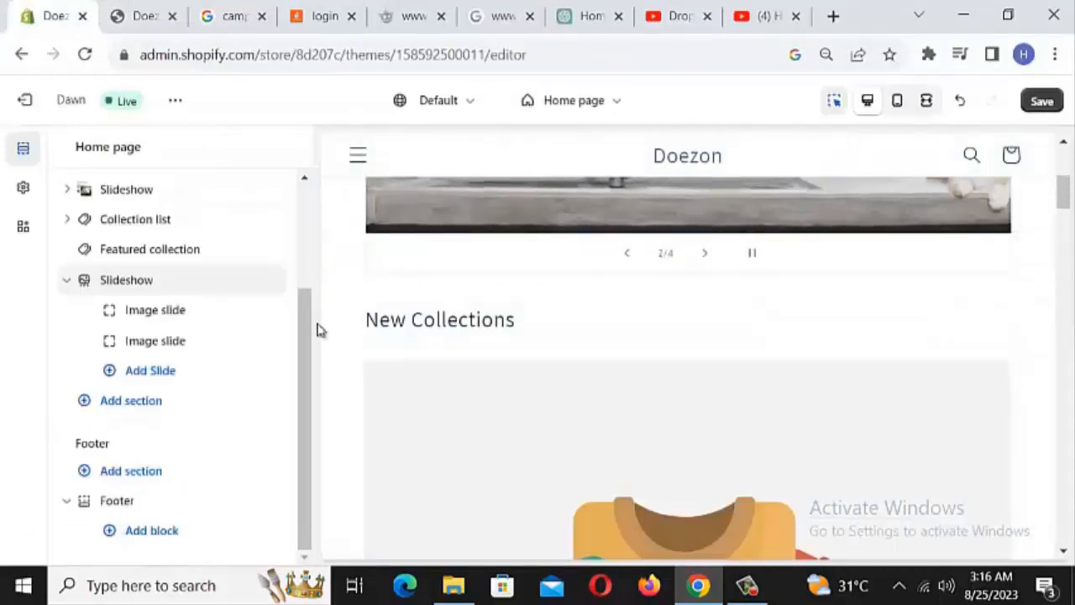
- Open the first image slide of the newly added Slideshow and set its heading to "How to see Product"
{"action": "mouse_move", "coordinate": [159, 311]}
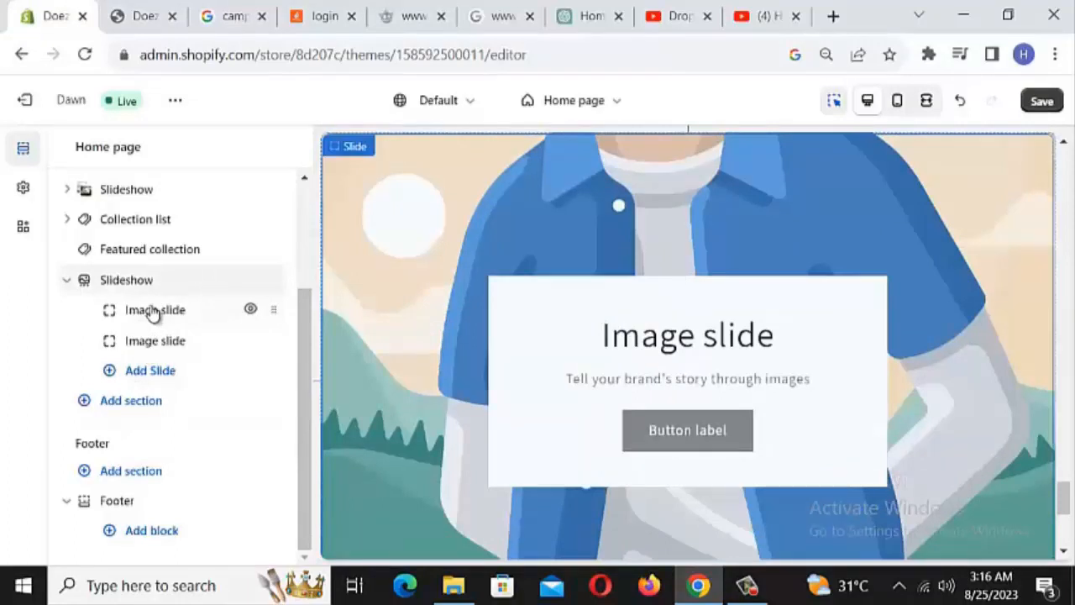
{"action": "left_click", "coordinate": [152, 311]}
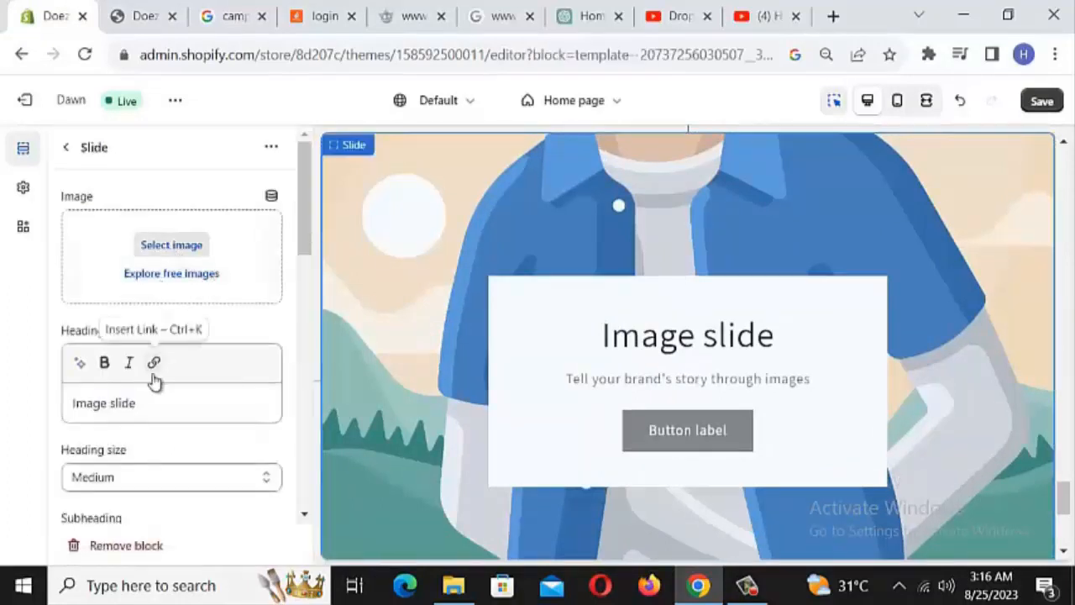
{"action": "scroll", "coordinate": [155, 382], "scroll_direction": "down", "scroll_amount": 1}
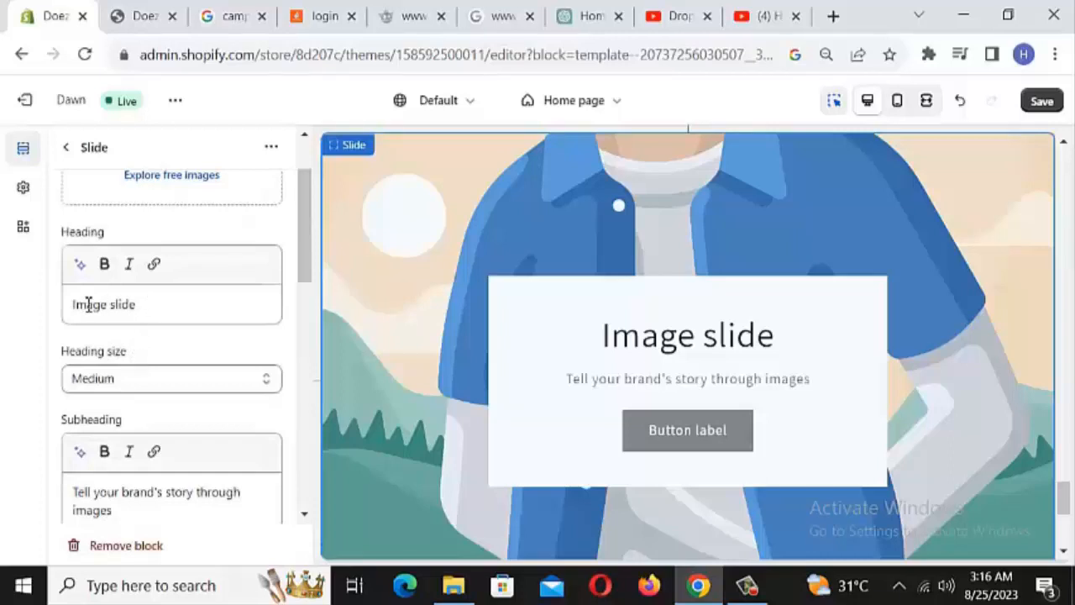
{"action": "left_click", "coordinate": [168, 307]}
{"action": "key", "text": "ctrl+a"}
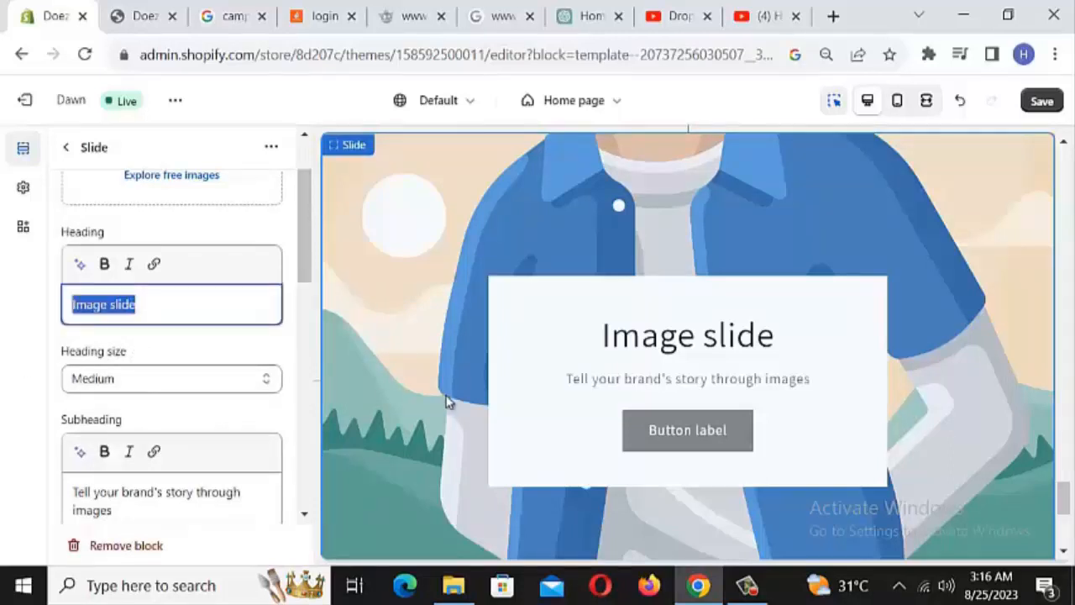
{"action": "key", "text": "BackSpace"}
{"action": "type", "text": "test"}
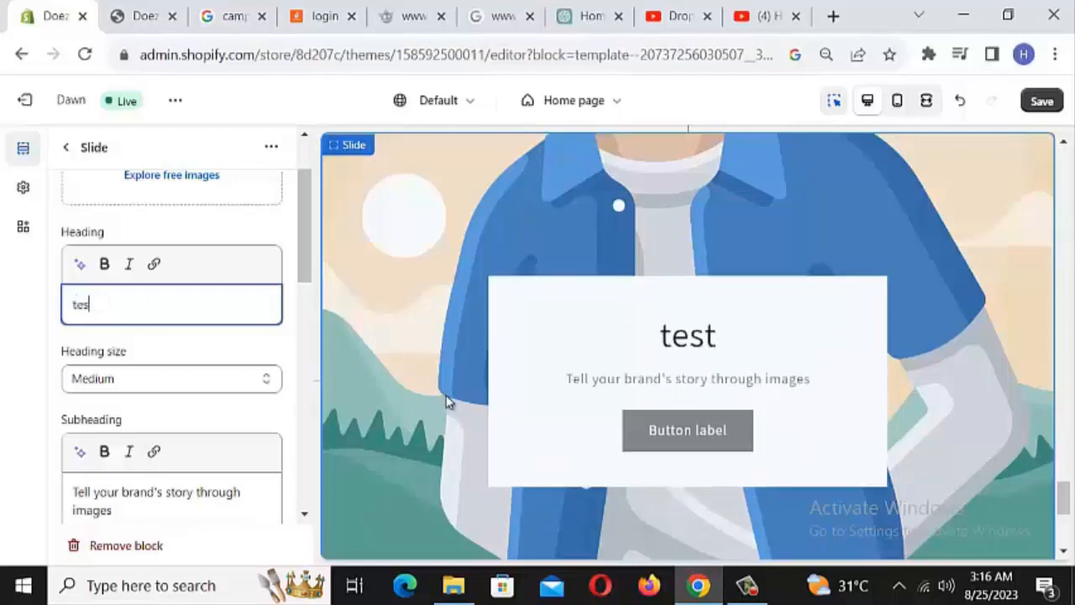
{"action": "key", "text": "BackSpace"}
{"action": "key", "text": "BackSpace"}
{"action": "key", "text": "BackSpace"}
{"action": "key", "text": "BackSpace"}
{"action": "type", "text": "How to "}
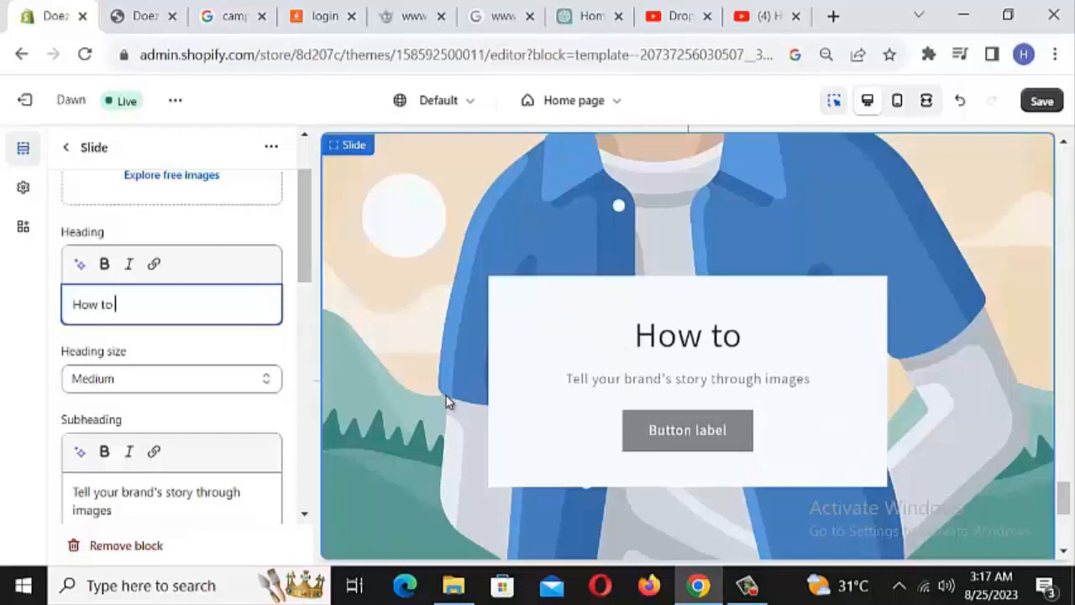
{"action": "type", "text": "see Product"}
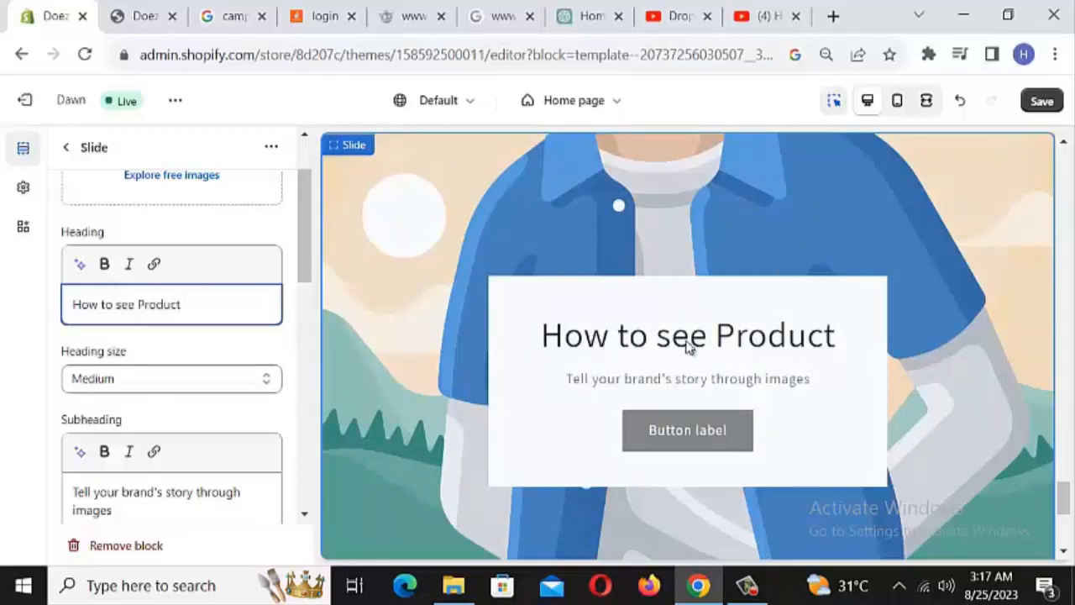
- Check the slide's heading size options and replace its subheading with "Camping Hiking picnic Outdoor"
{"action": "left_click", "coordinate": [163, 380]}
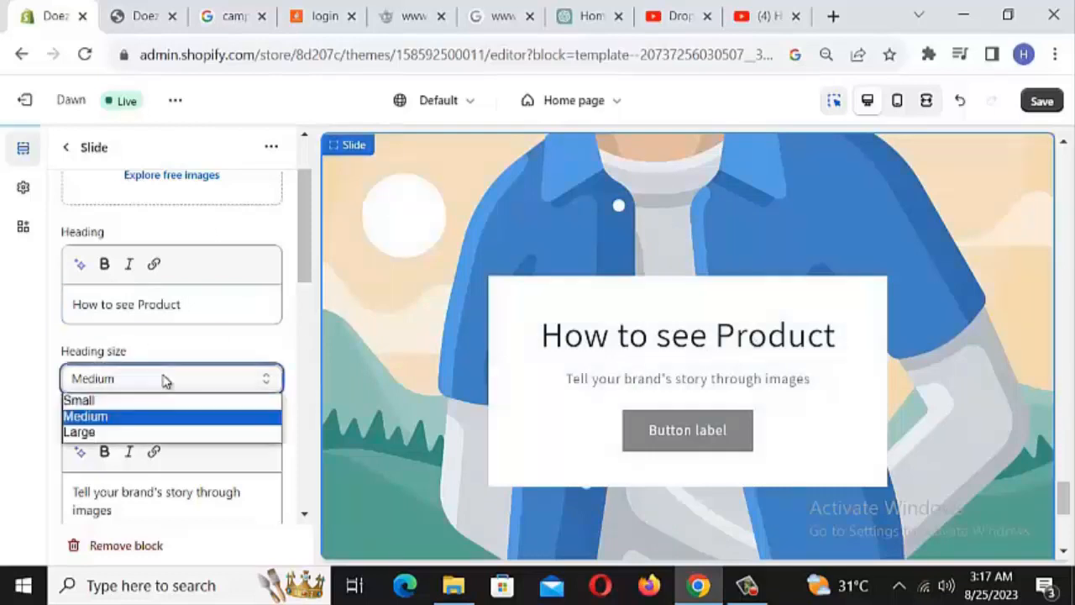
{"action": "left_click", "coordinate": [163, 379]}
{"action": "scroll", "coordinate": [168, 393], "scroll_direction": "down", "scroll_amount": 1}
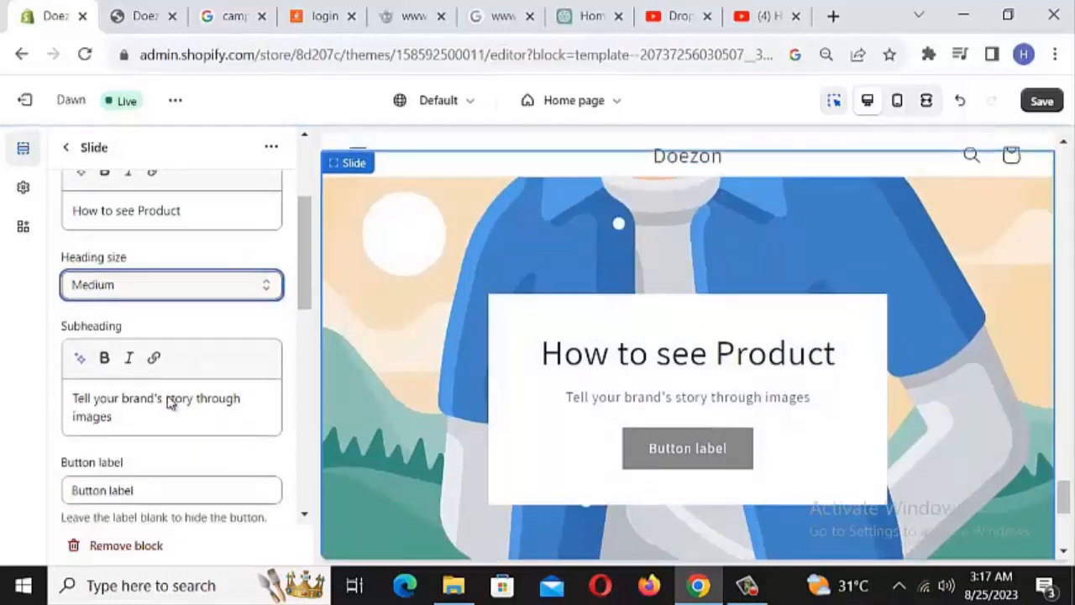
{"action": "triple_click", "coordinate": [133, 412]}
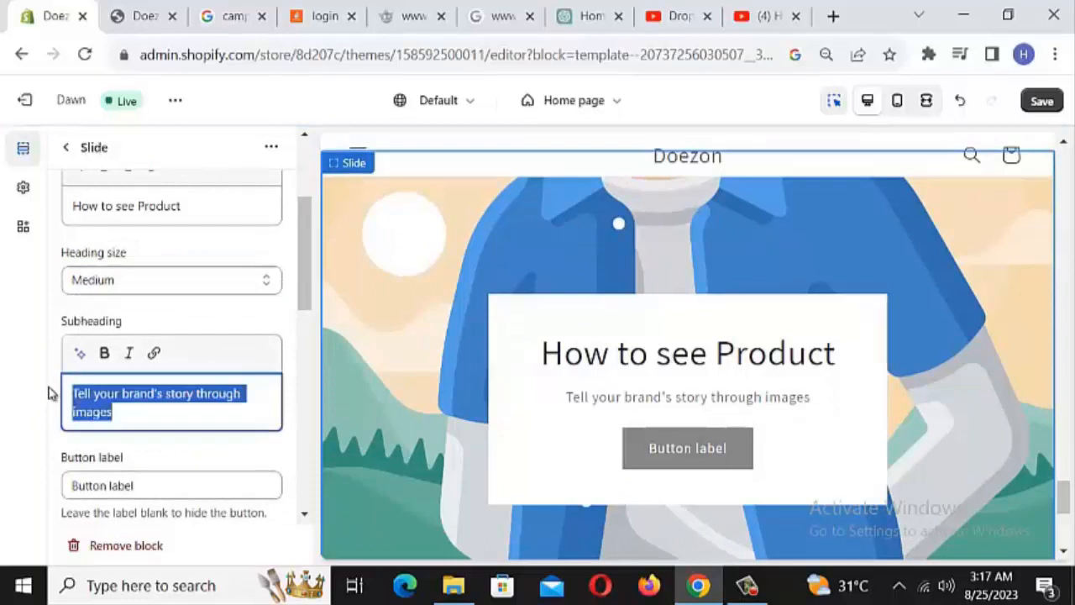
{"action": "type", "text": "Camping"}
{"action": "key", "text": "BackSpace"}
{"action": "key", "text": "BackSpace"}
{"action": "key", "text": "BackSpace"}
{"action": "key", "text": "BackSpace"}
{"action": "key", "text": "BackSpace"}
{"action": "key", "text": "BackSpace"}
{"action": "key", "text": "BackSpace"}
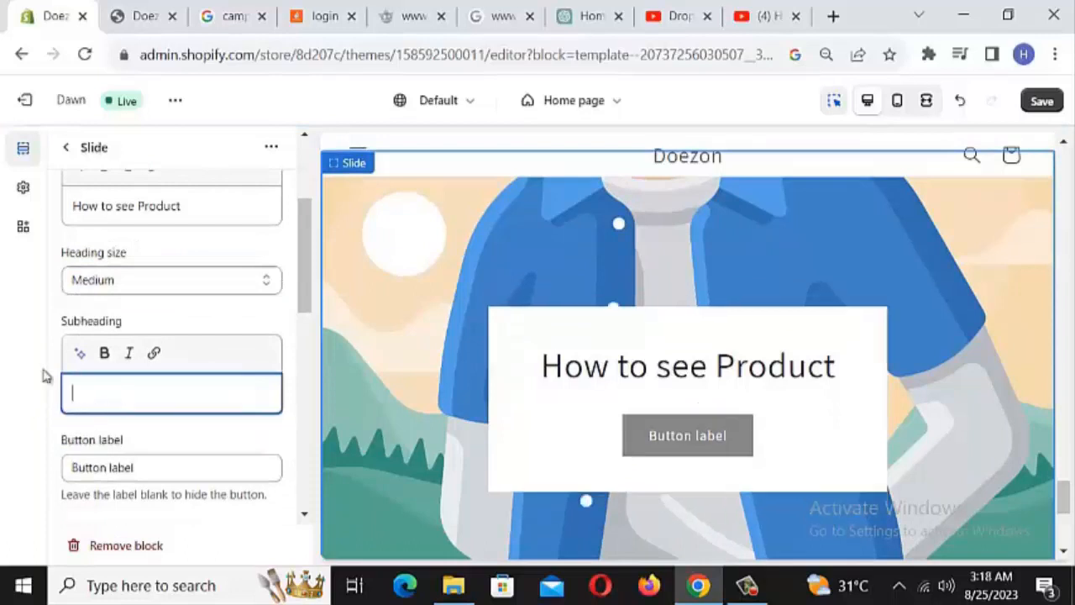
{"action": "type", "text": "Camp"}
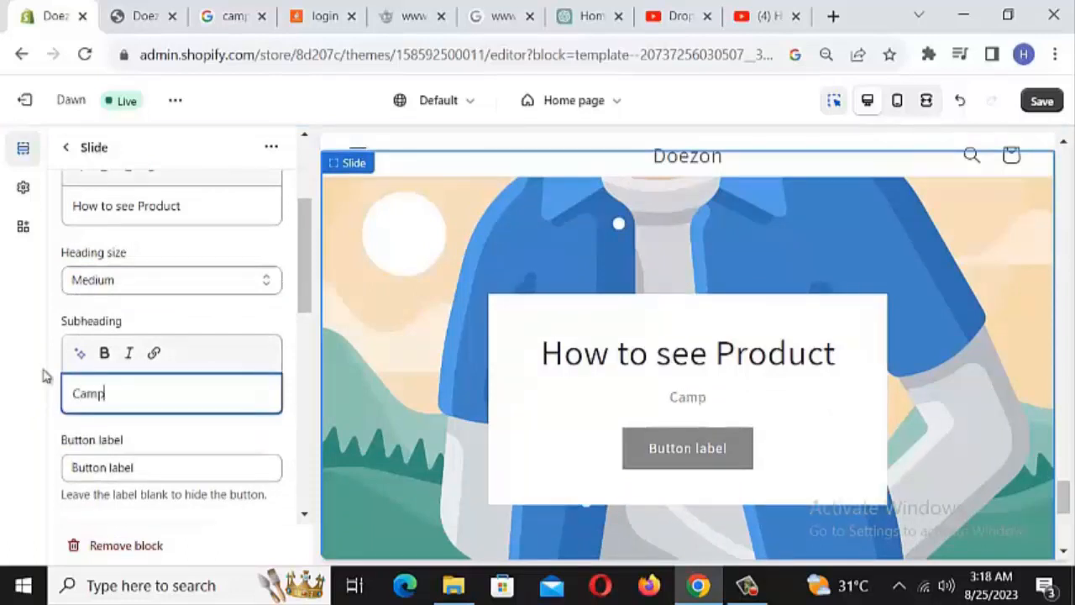
{"action": "type", "text": "ing Hiking "}
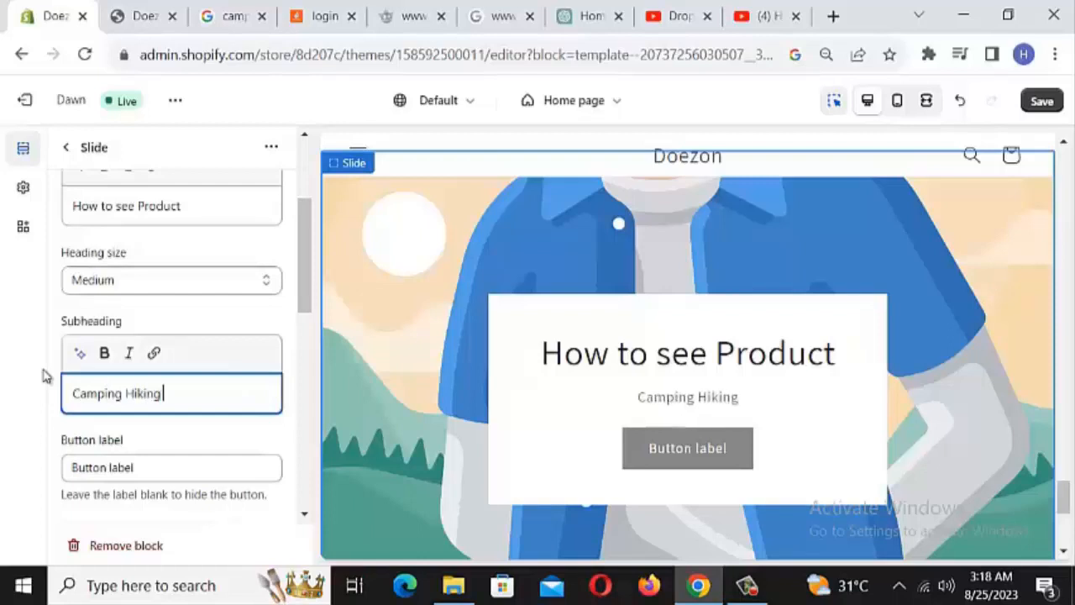
{"action": "type", "text": "pic"}
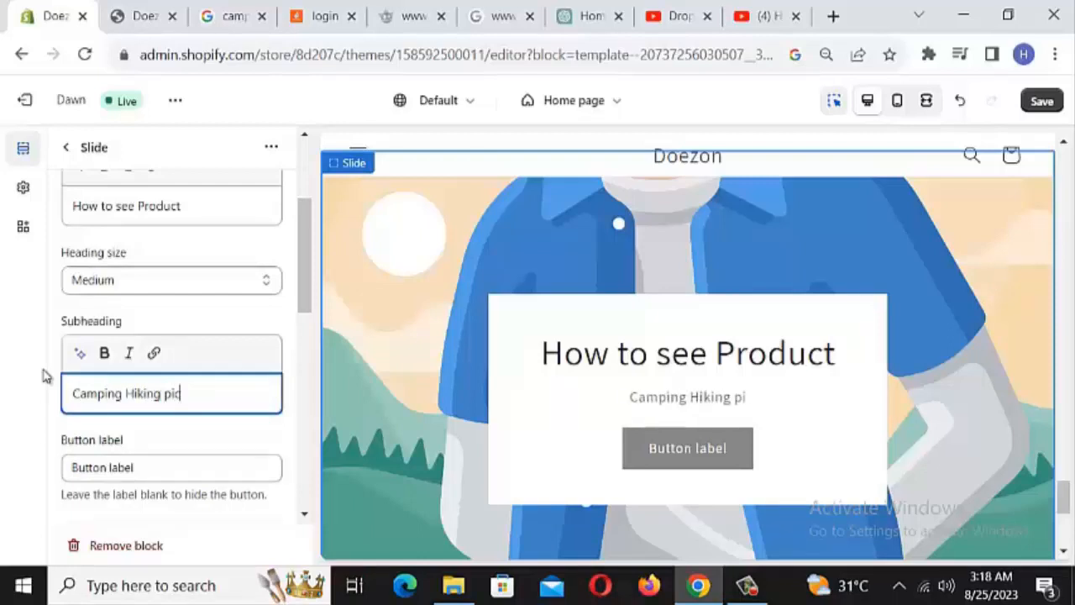
{"action": "type", "text": "nic Outdo"}
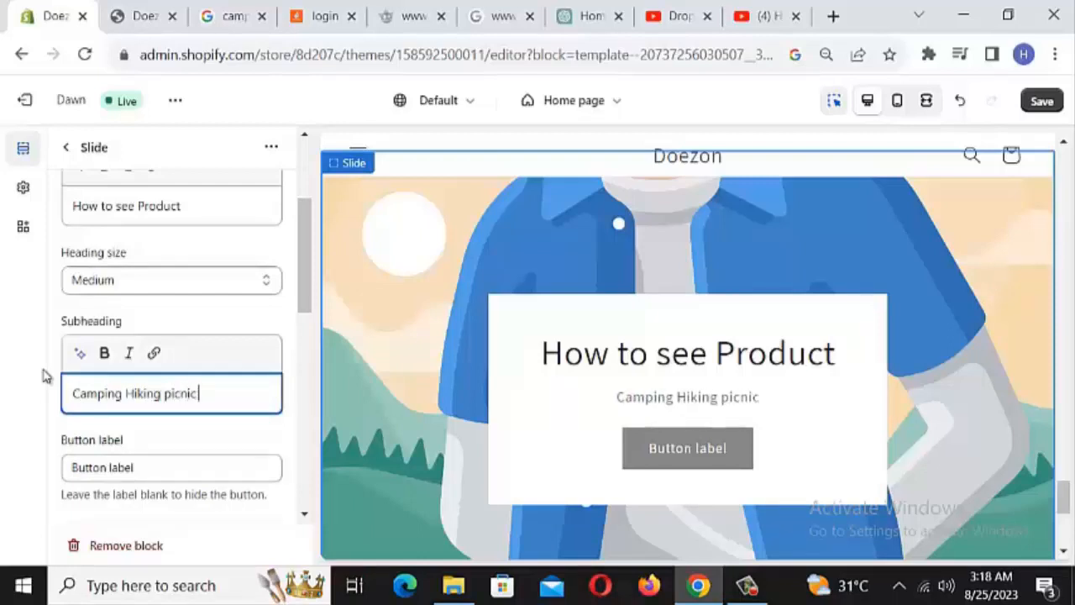
{"action": "type", "text": "or"}
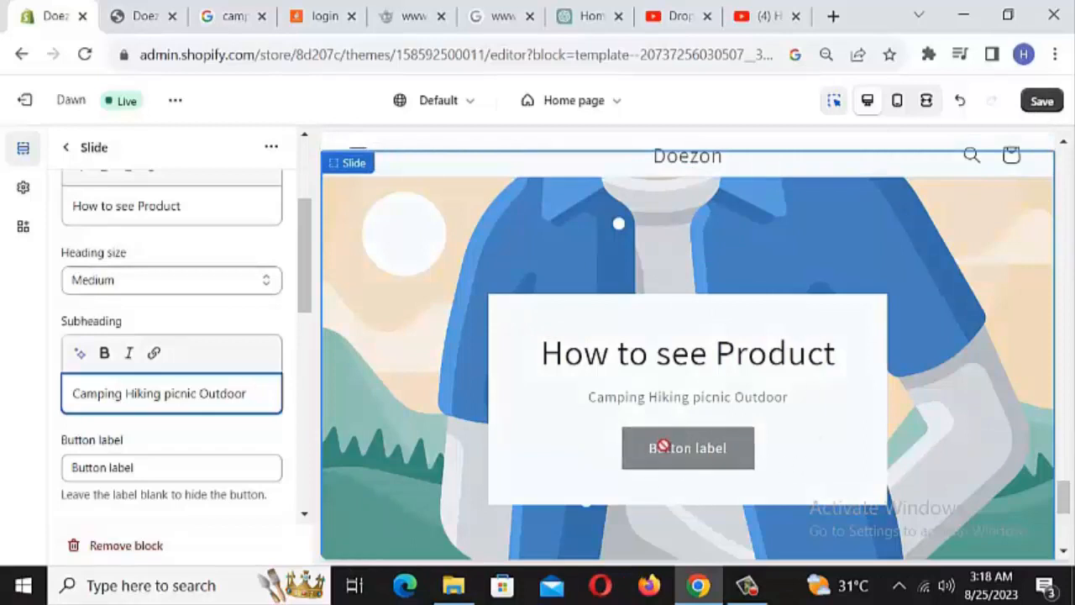
- Check the dynamic sources offered for the slide's button link, and clear the button label to hide the button
{"action": "scroll", "coordinate": [271, 437], "scroll_direction": "down", "scroll_amount": 1}
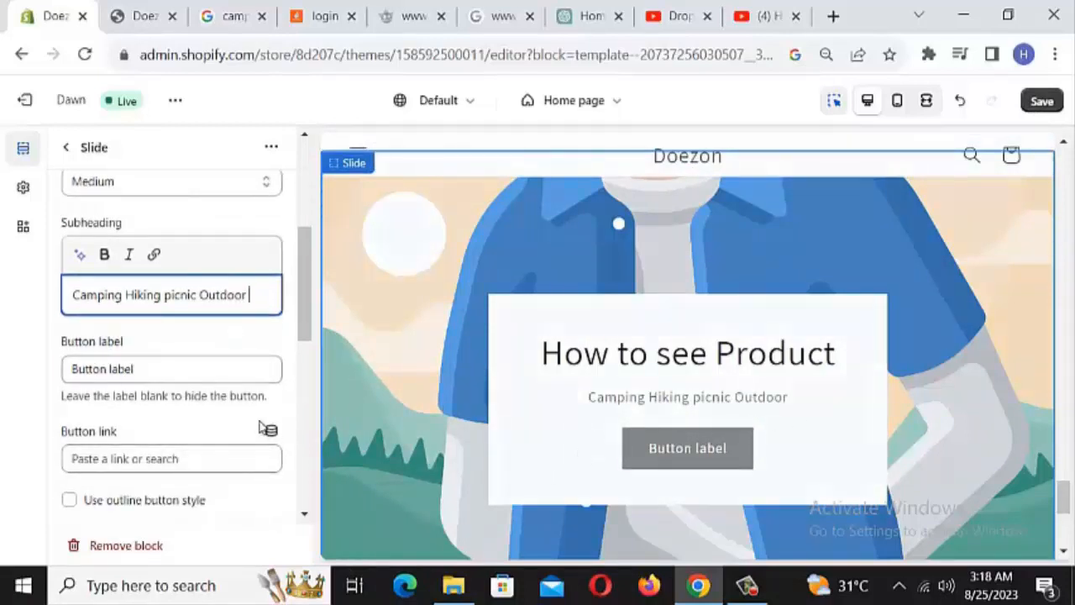
{"action": "scroll", "coordinate": [171, 362], "scroll_direction": "down", "scroll_amount": 1}
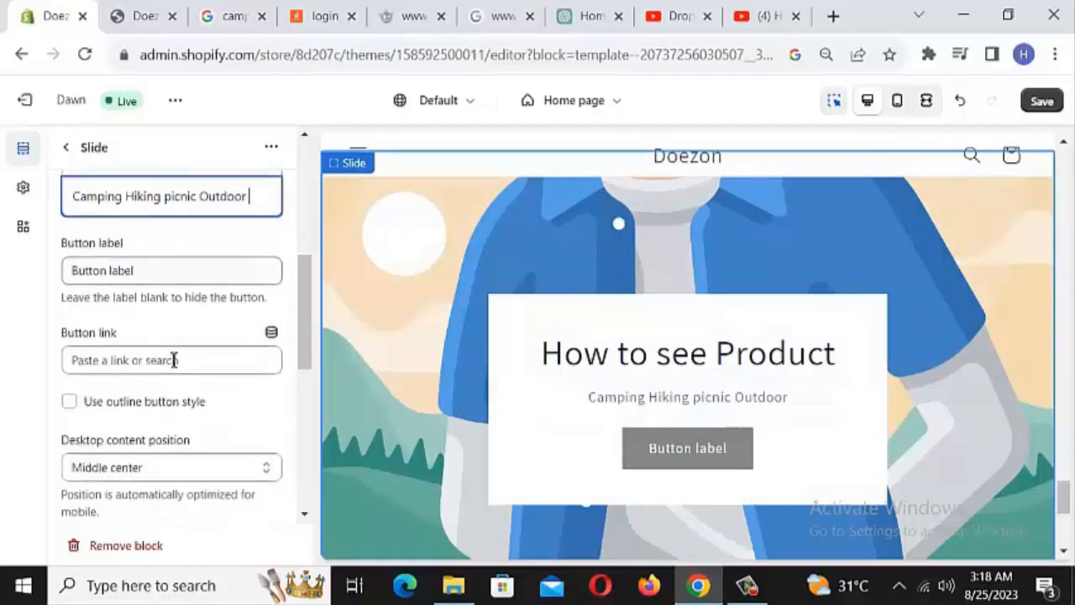
{"action": "left_click", "coordinate": [163, 278]}
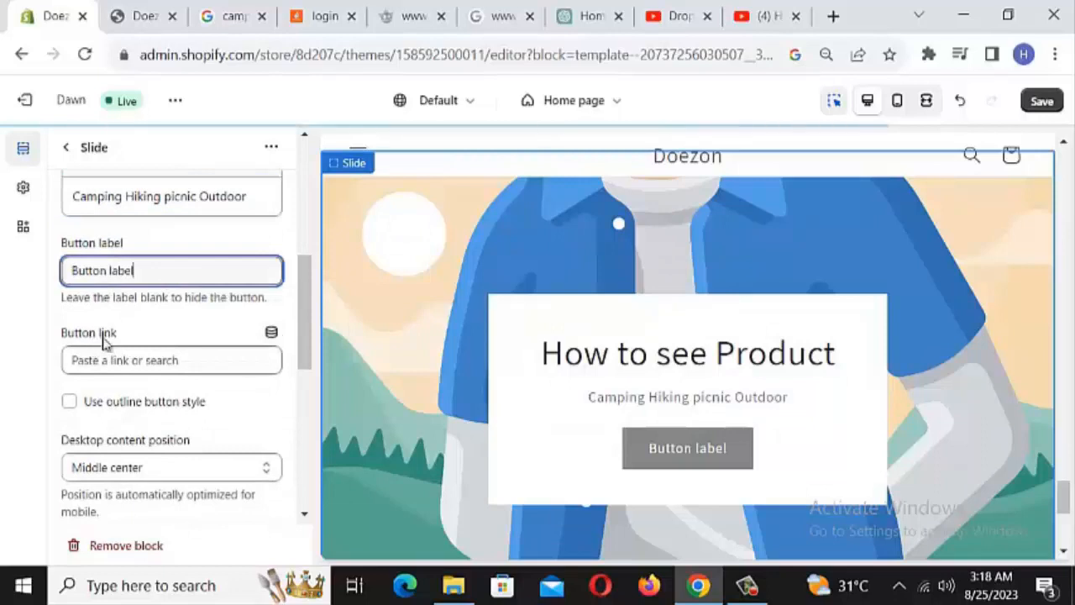
{"action": "left_click", "coordinate": [273, 334]}
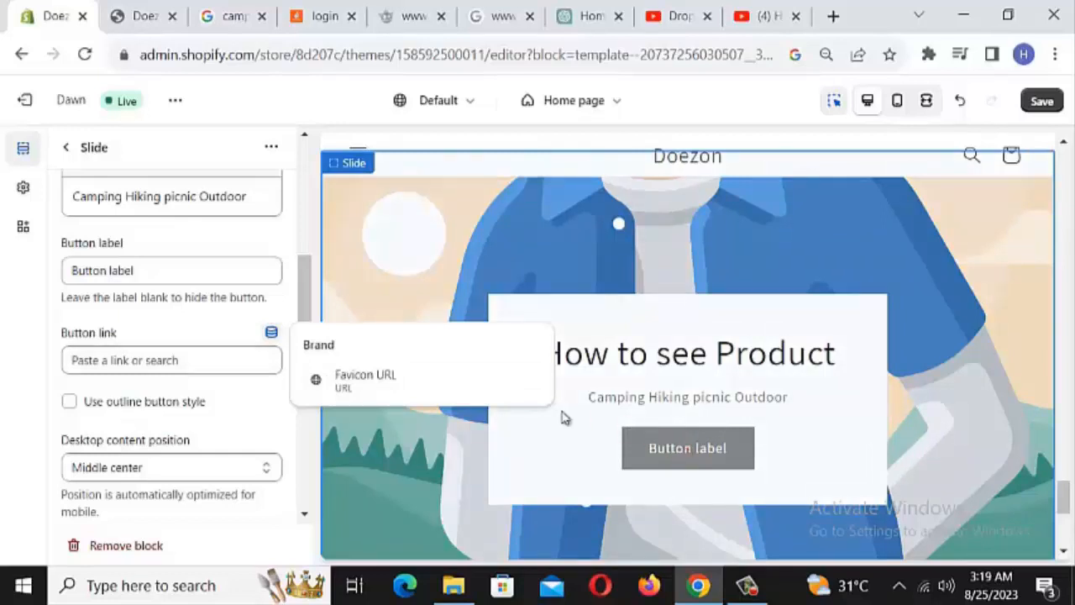
{"action": "scroll", "coordinate": [538, 445], "scroll_direction": "down", "scroll_amount": 2}
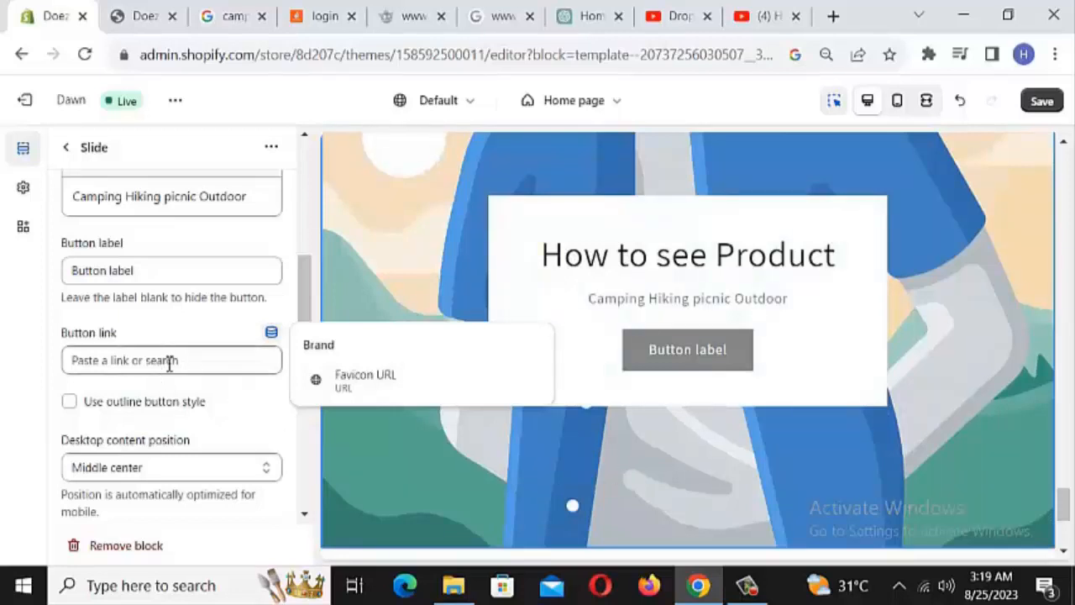
{"action": "left_click", "coordinate": [168, 274]}
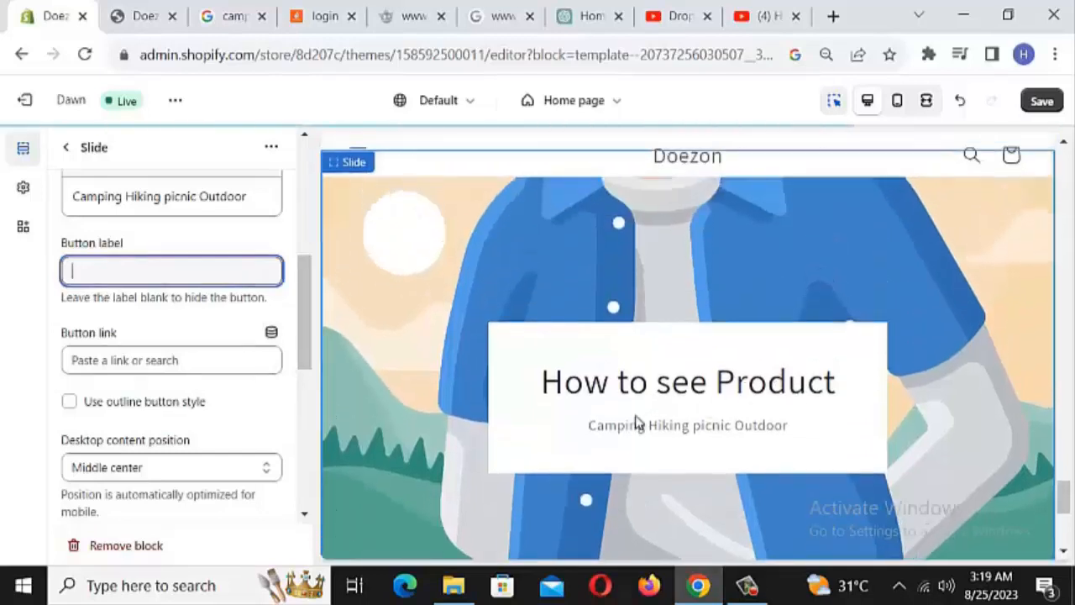
- Turn off the slide's option to show the container on desktop
{"action": "scroll", "coordinate": [160, 361], "scroll_direction": "down", "scroll_amount": 2}
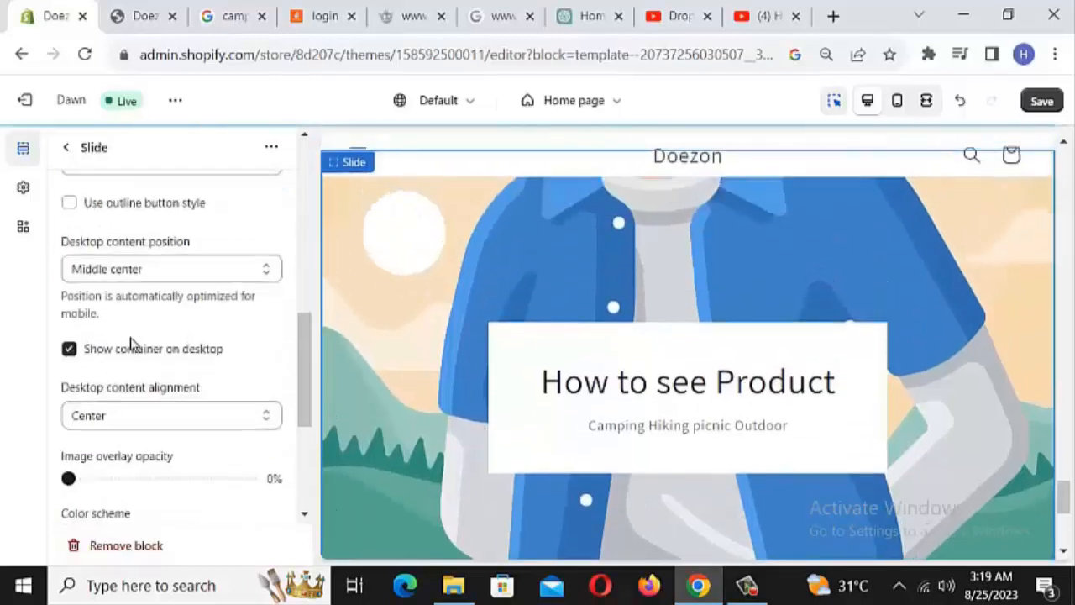
{"action": "scroll", "coordinate": [109, 328], "scroll_direction": "down", "scroll_amount": 1}
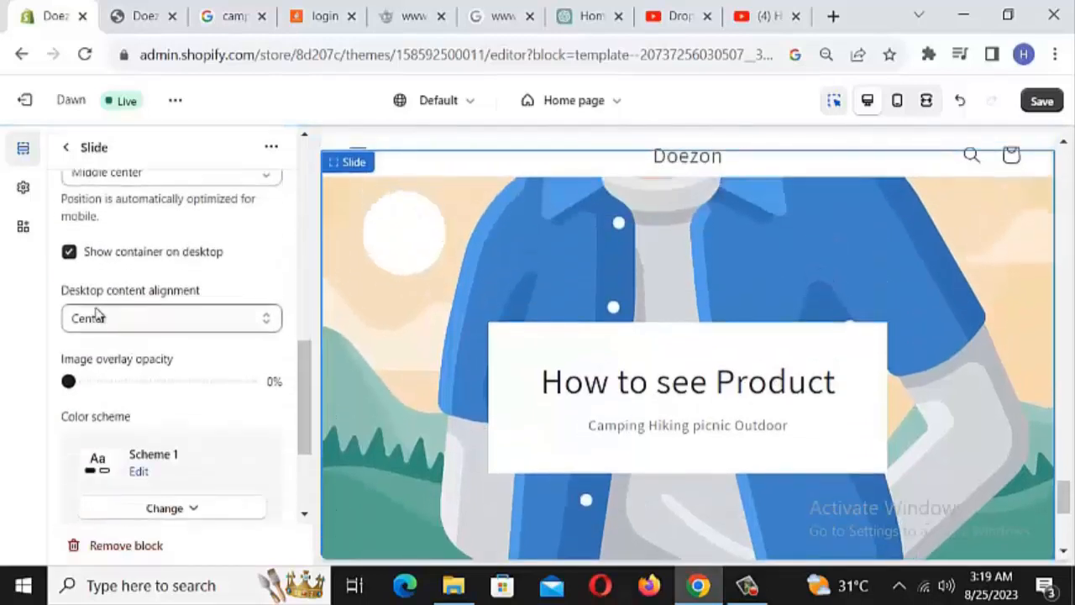
{"action": "left_click", "coordinate": [71, 255]}
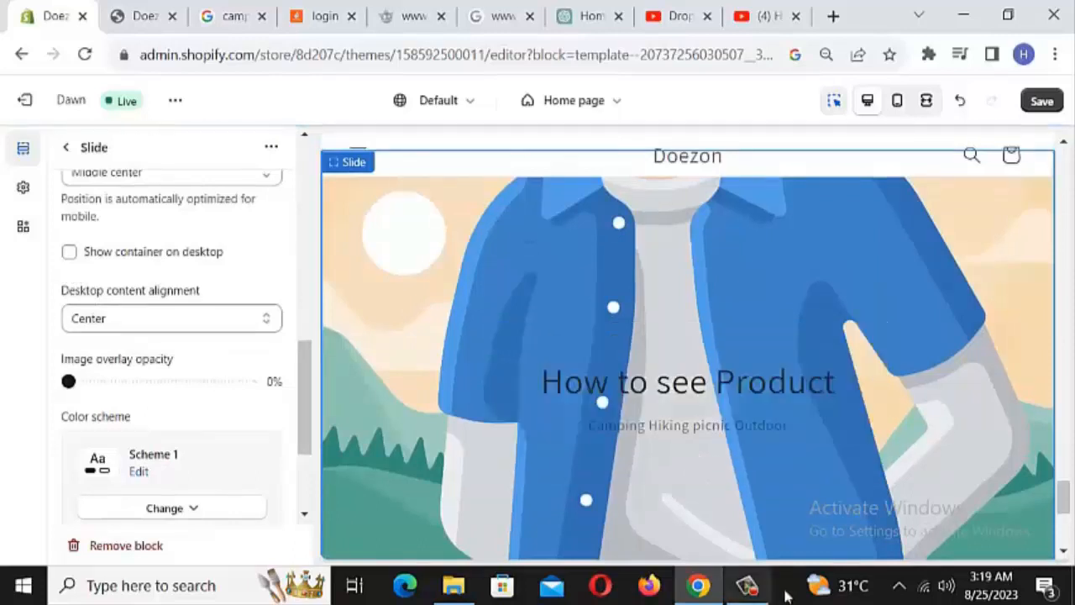
- Try color Scheme 4 on the slide, switch back to Scheme 1, and look through the remaining slide settings
{"action": "scroll", "coordinate": [144, 382], "scroll_direction": "down", "scroll_amount": 1}
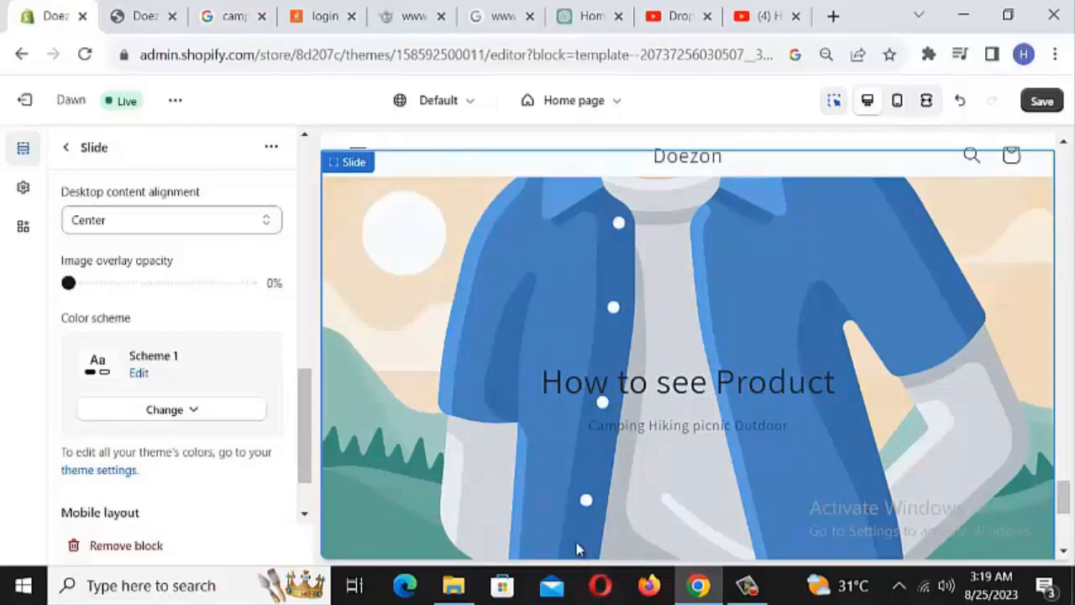
{"action": "left_click", "coordinate": [159, 420]}
{"action": "left_click", "coordinate": [151, 316]}
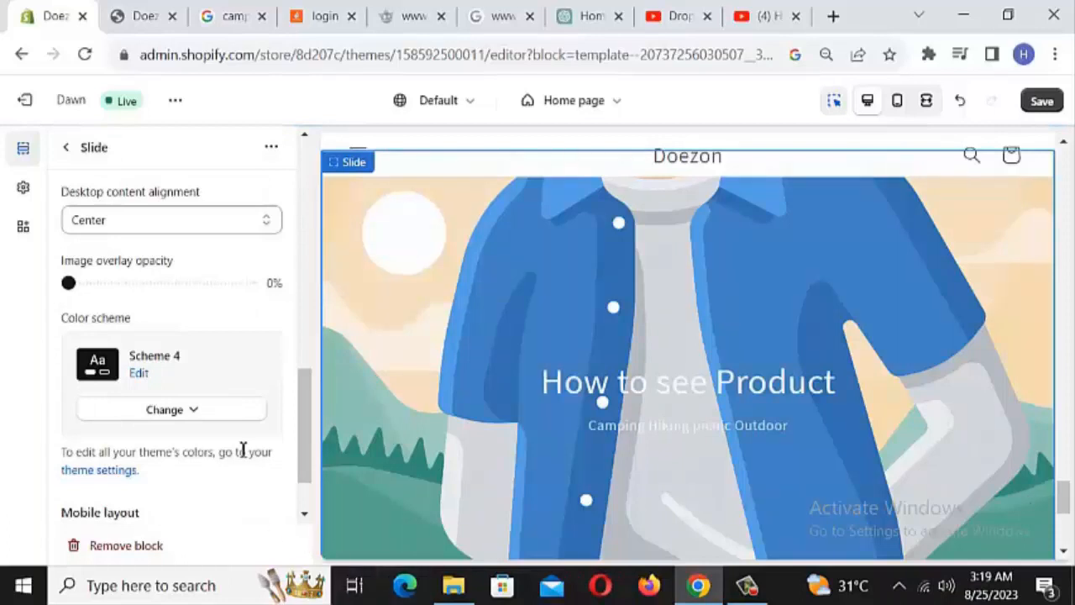
{"action": "left_click", "coordinate": [164, 411]}
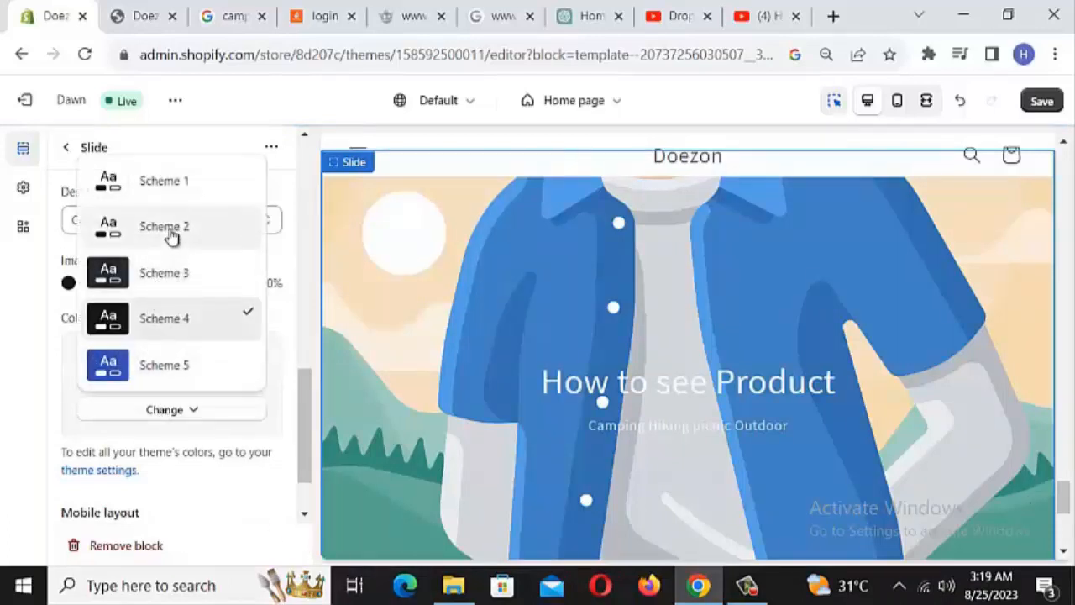
{"action": "left_click", "coordinate": [172, 199]}
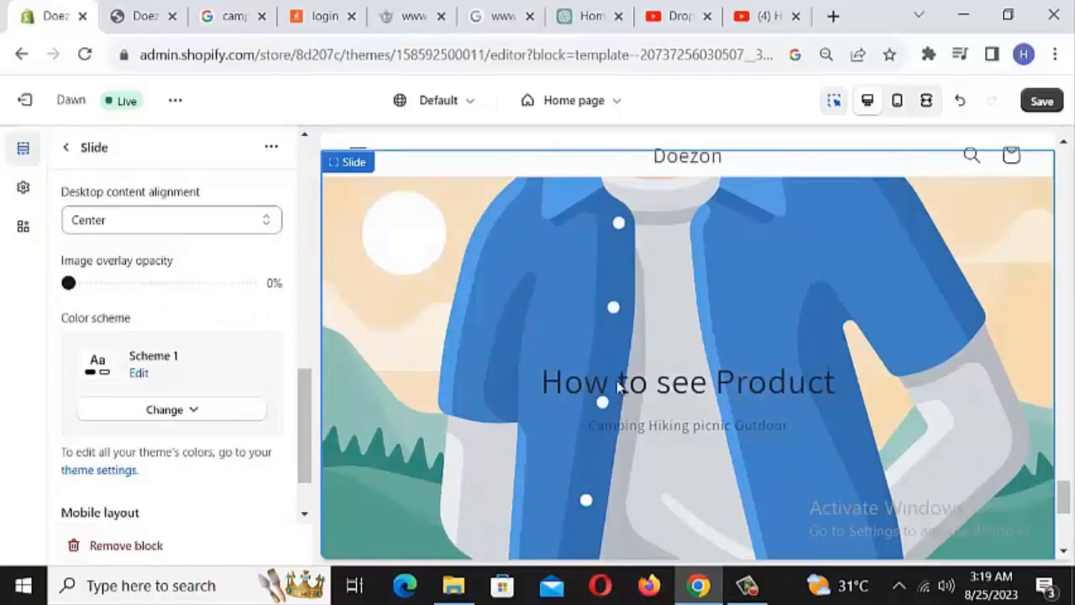
{"action": "scroll", "coordinate": [239, 363], "scroll_direction": "down", "scroll_amount": 1}
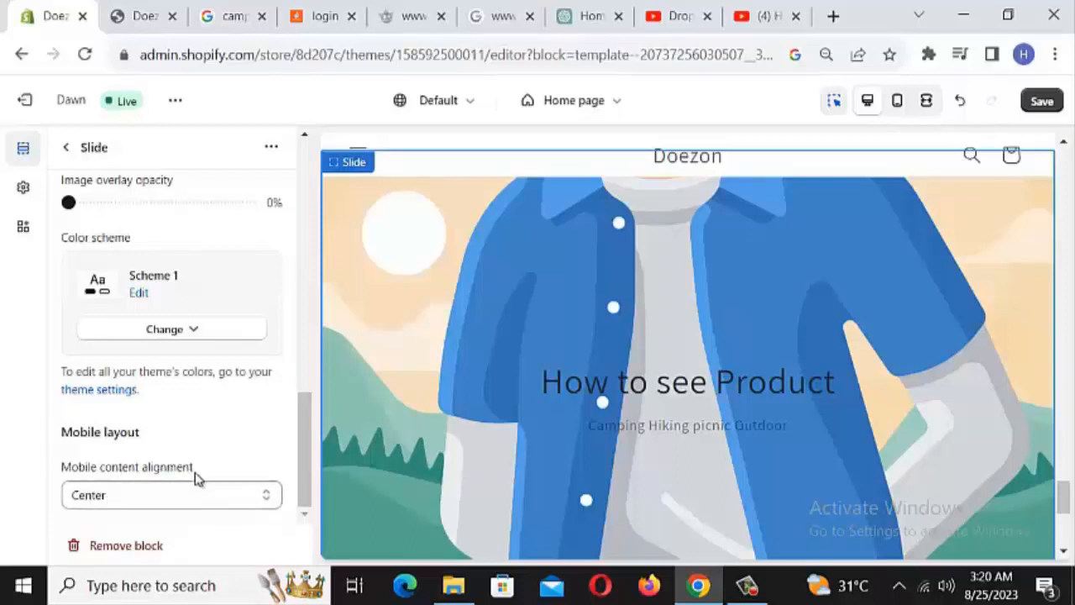
{"action": "scroll", "coordinate": [197, 477], "scroll_direction": "up", "scroll_amount": 10}
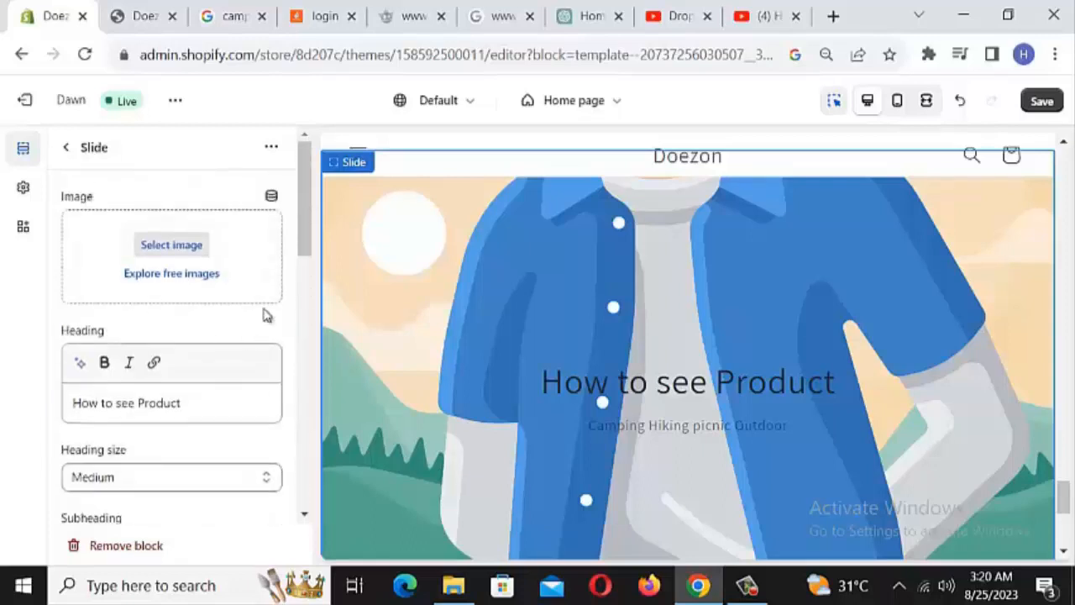
- Set the "How to see Product" slide's image to the "Pets Dog & Cat" banner from the store library
{"action": "left_click", "coordinate": [171, 245]}
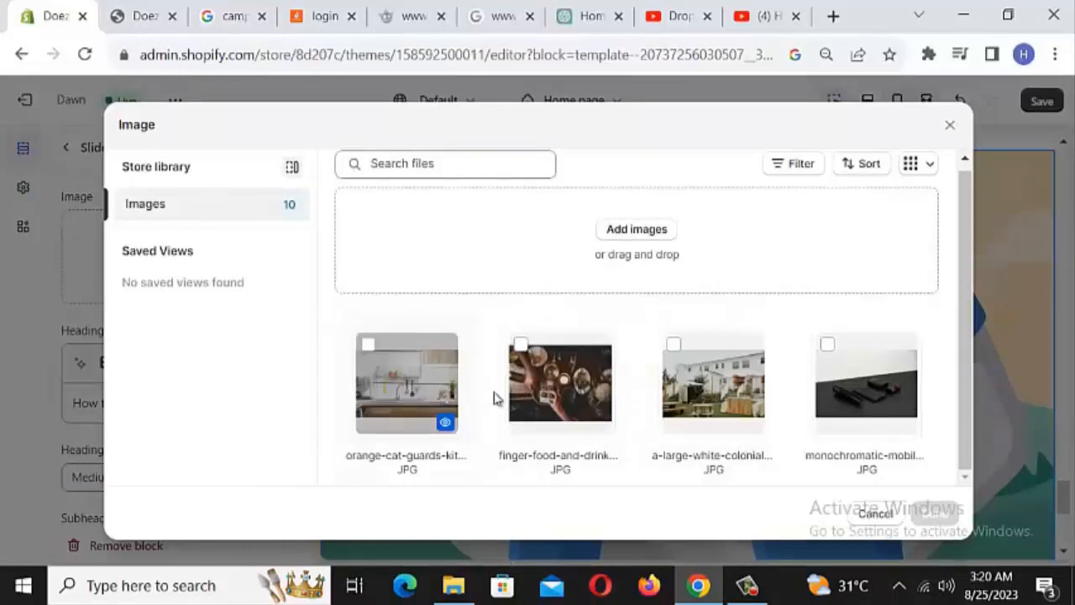
{"action": "scroll", "coordinate": [616, 420], "scroll_direction": "down", "scroll_amount": 3}
{"action": "scroll", "coordinate": [617, 420], "scroll_direction": "up", "scroll_amount": 2}
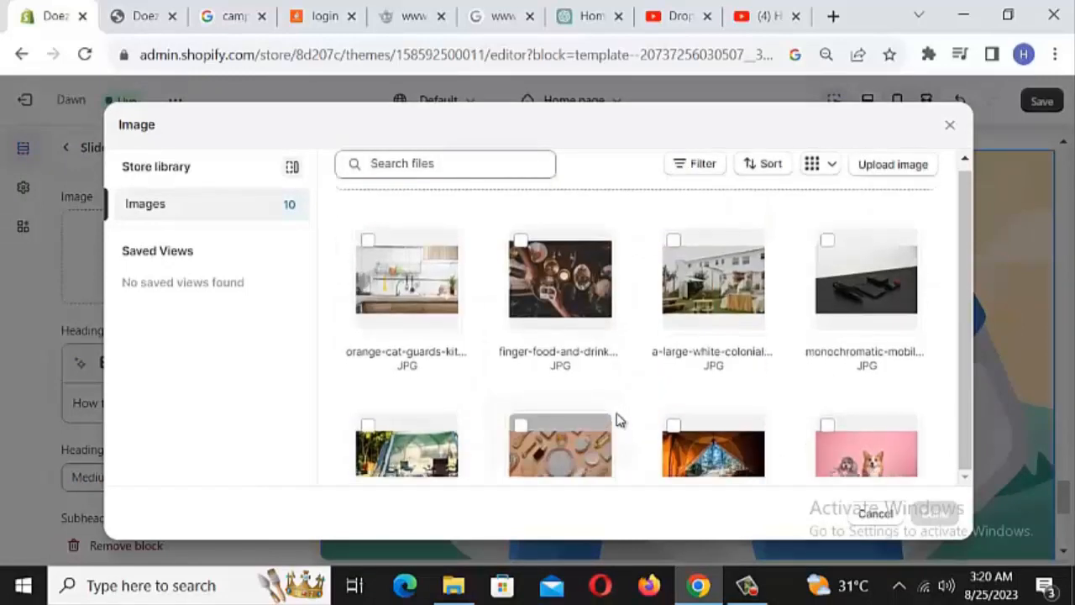
{"action": "scroll", "coordinate": [616, 420], "scroll_direction": "down", "scroll_amount": 3}
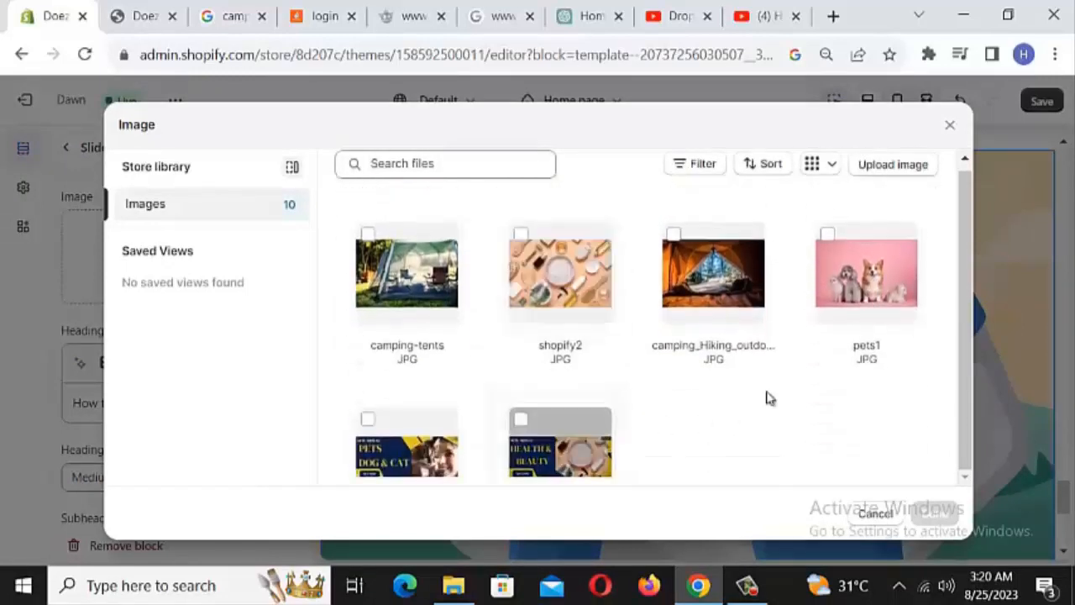
{"action": "left_click", "coordinate": [409, 454]}
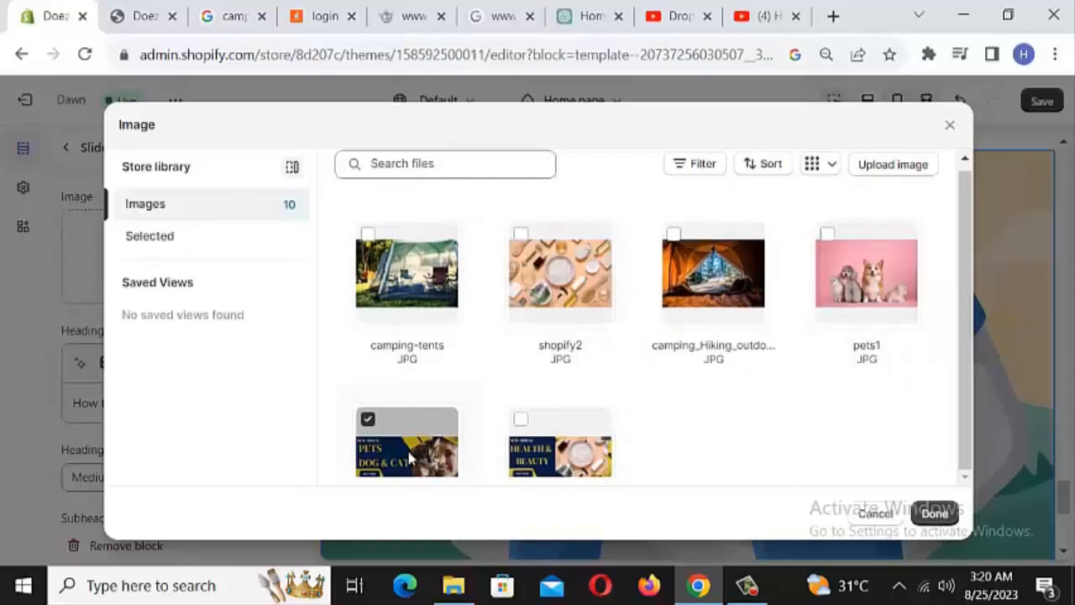
{"action": "left_click", "coordinate": [941, 513]}
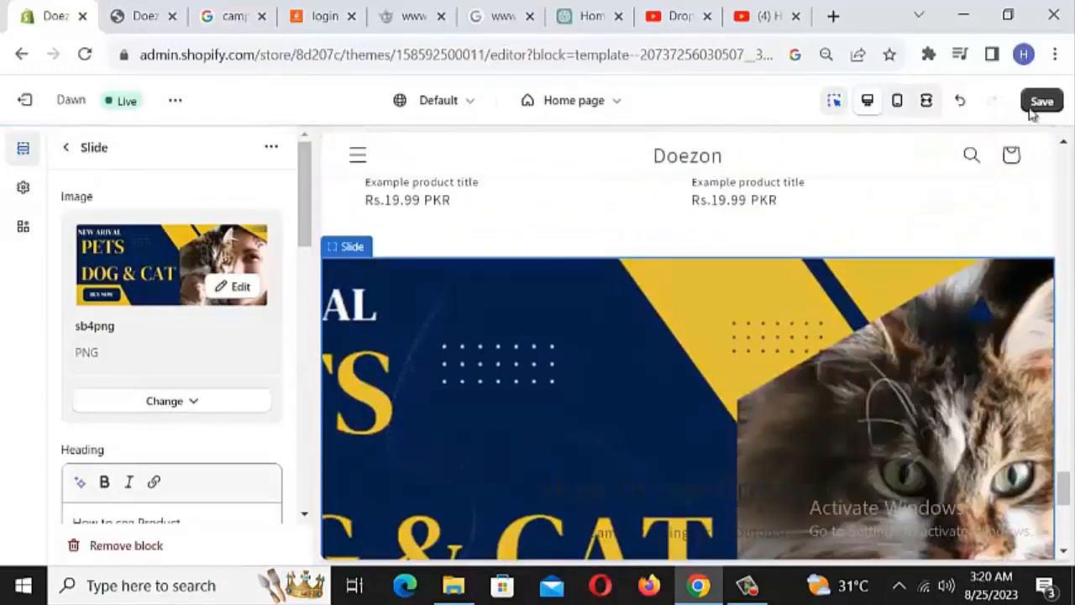
{"action": "scroll", "coordinate": [628, 377], "scroll_direction": "down", "scroll_amount": 3}
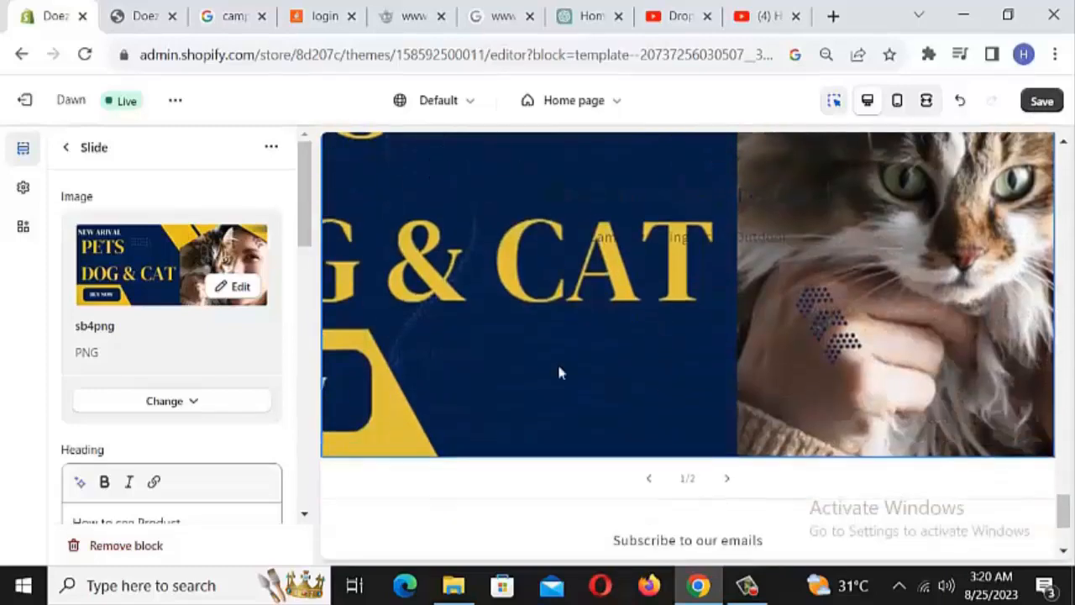
- Review the doezon.com preview's home page down to the email signup, and return to the theme editor's home page section list
{"action": "left_click", "coordinate": [145, 16]}
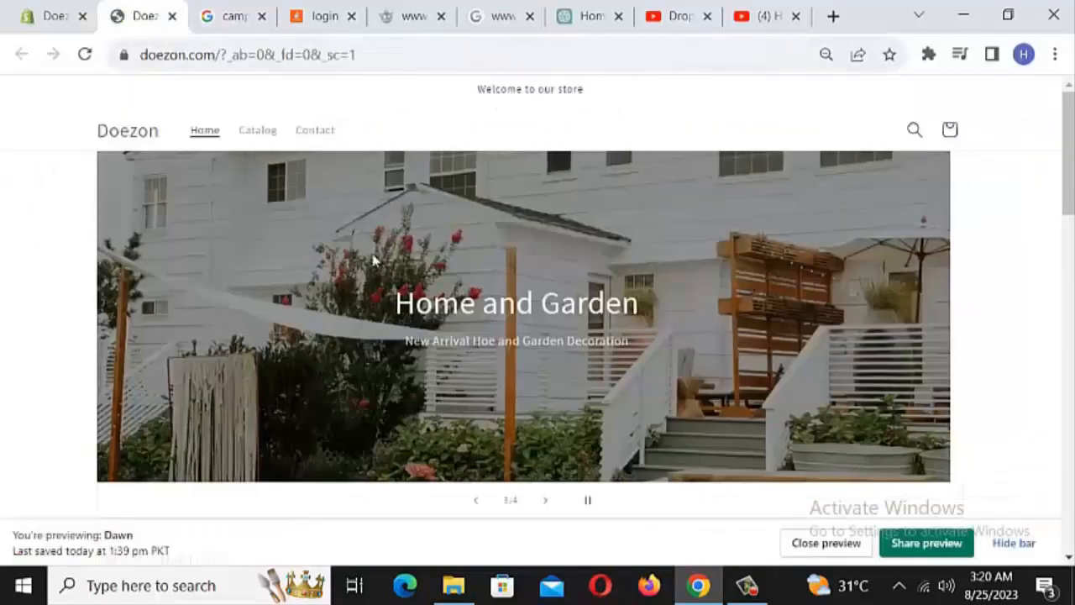
{"action": "scroll", "coordinate": [513, 384], "scroll_direction": "down", "scroll_amount": 10}
{"action": "scroll", "coordinate": [515, 386], "scroll_direction": "down", "scroll_amount": 3}
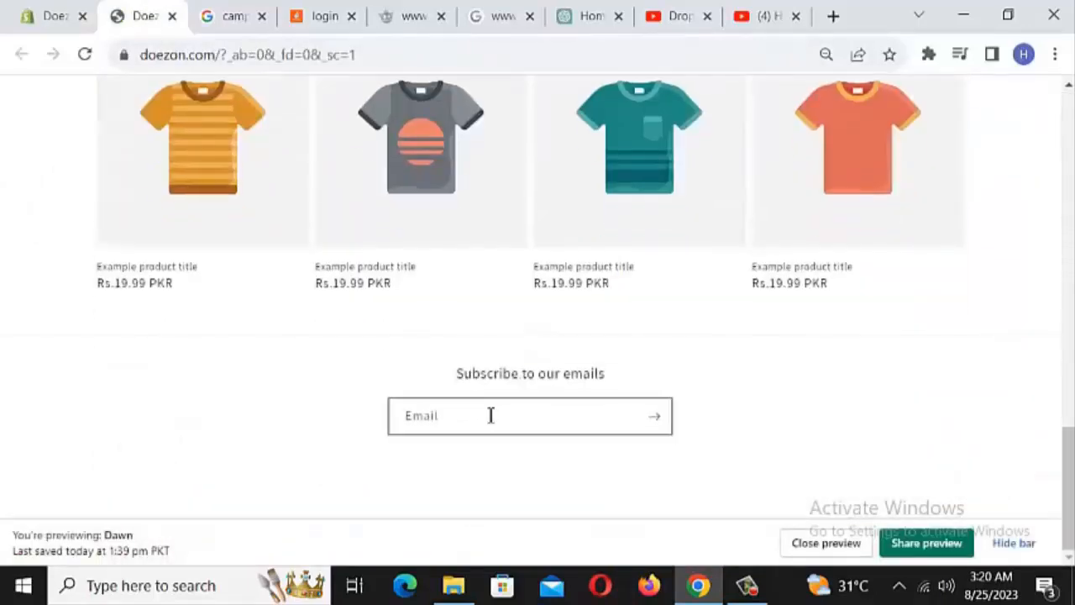
{"action": "scroll", "coordinate": [487, 420], "scroll_direction": "up", "scroll_amount": 10}
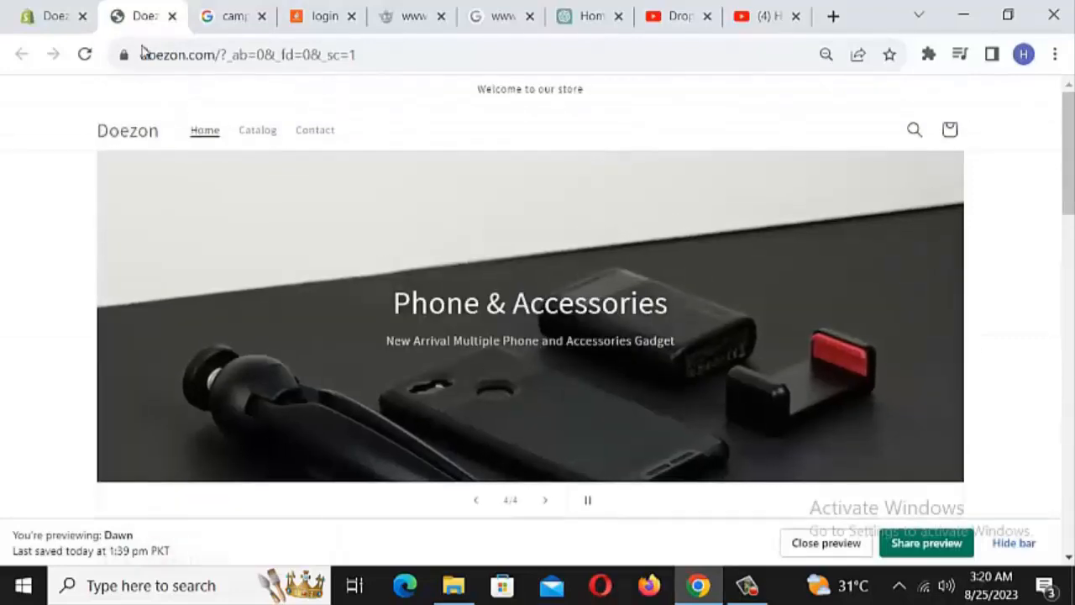
{"action": "left_click", "coordinate": [57, 21]}
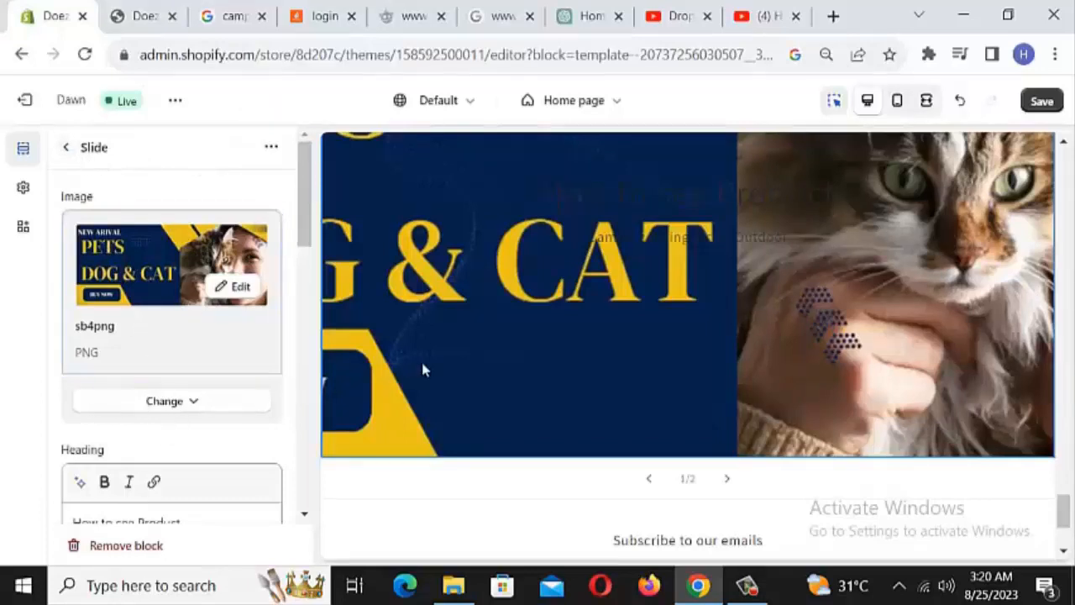
{"action": "left_click", "coordinate": [65, 148]}
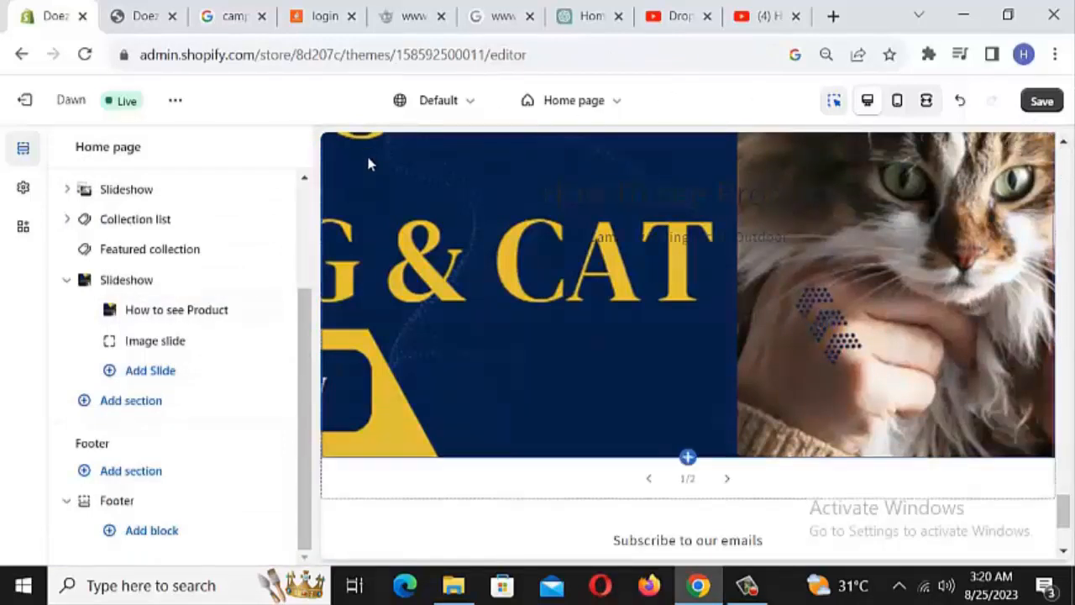
{"action": "left_click", "coordinate": [139, 17]}
{"action": "left_click", "coordinate": [49, 29]}
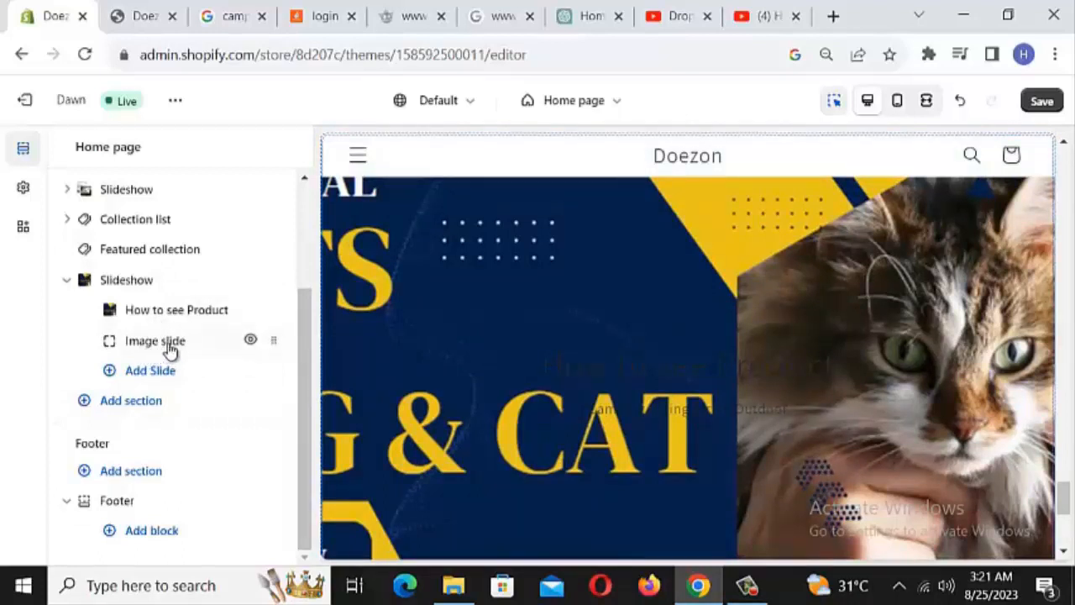
- Look through the settings of the second slideshow's "Image slide", from its button label to its color scheme
{"action": "left_click", "coordinate": [168, 345]}
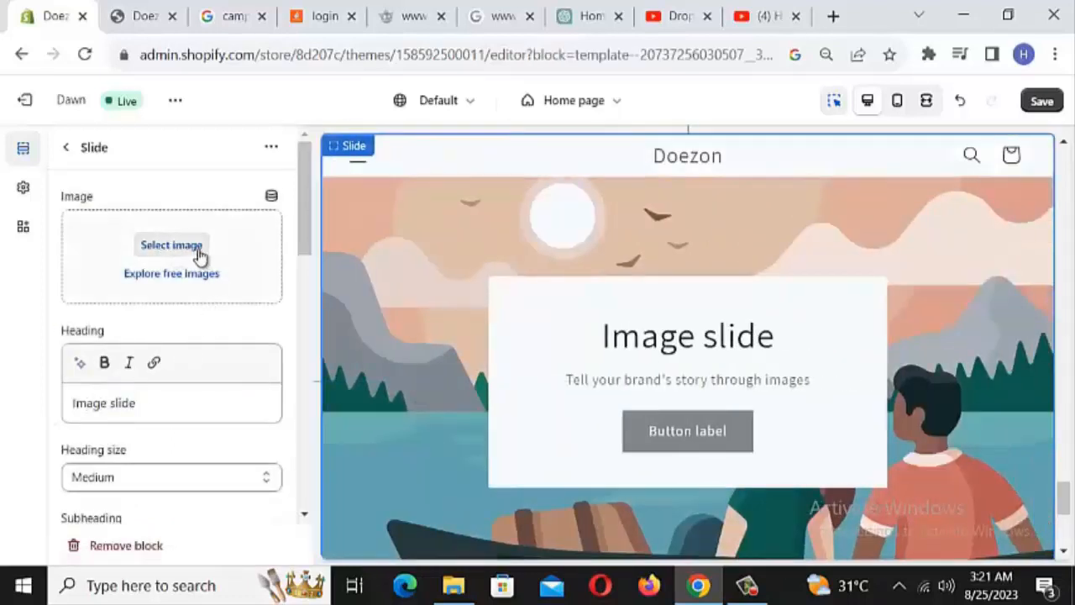
{"action": "scroll", "coordinate": [206, 325], "scroll_direction": "down", "scroll_amount": 5}
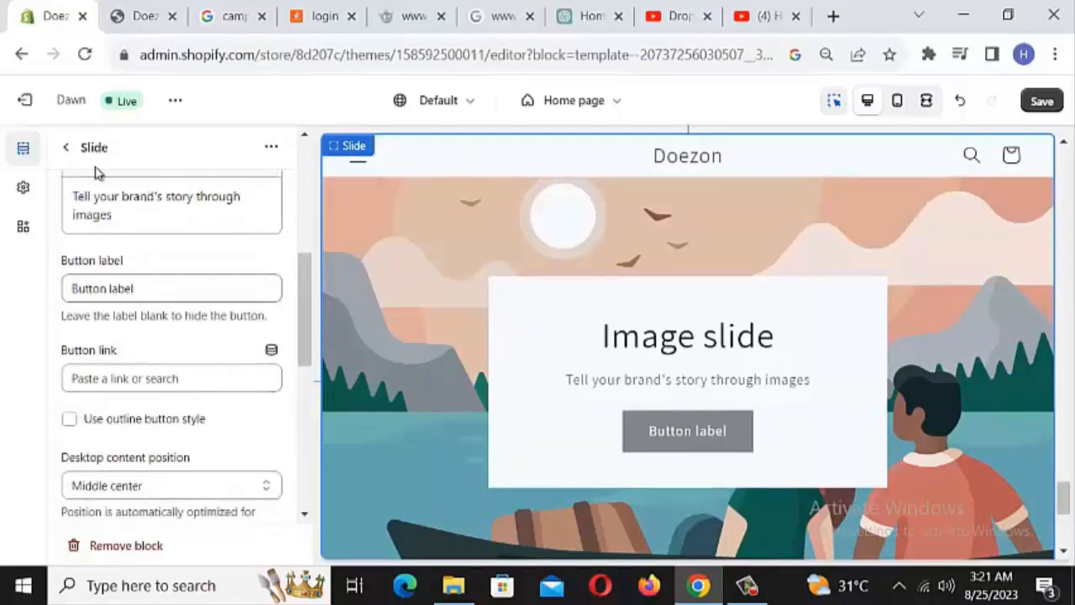
{"action": "scroll", "coordinate": [160, 382], "scroll_direction": "down", "scroll_amount": 5}
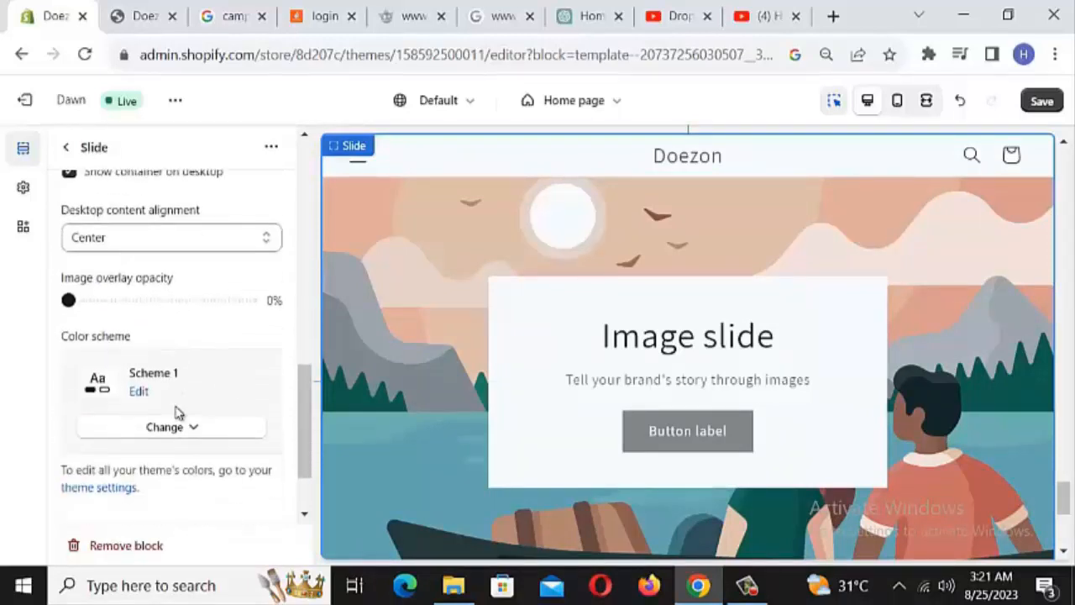
{"action": "scroll", "coordinate": [159, 336], "scroll_direction": "up", "scroll_amount": 5}
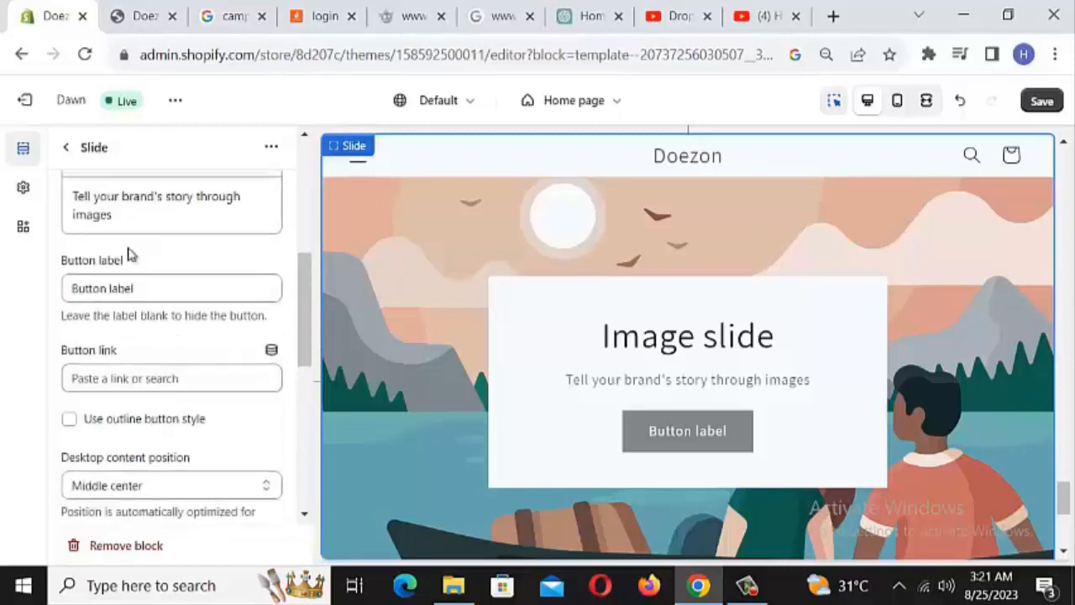
{"action": "scroll", "coordinate": [200, 361], "scroll_direction": "down", "scroll_amount": 4}
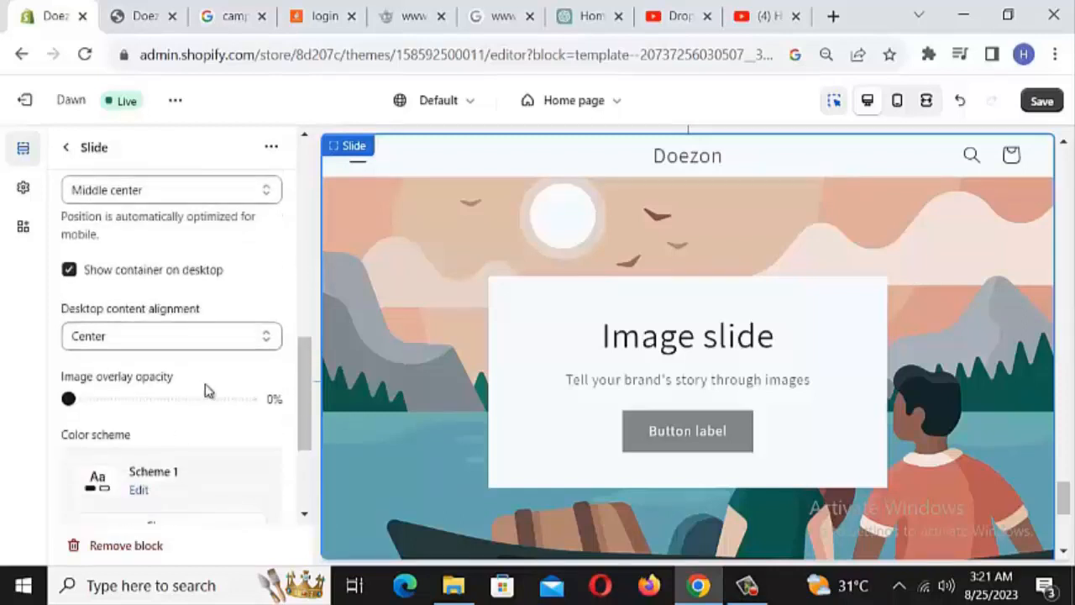
{"action": "left_click", "coordinate": [68, 148]}
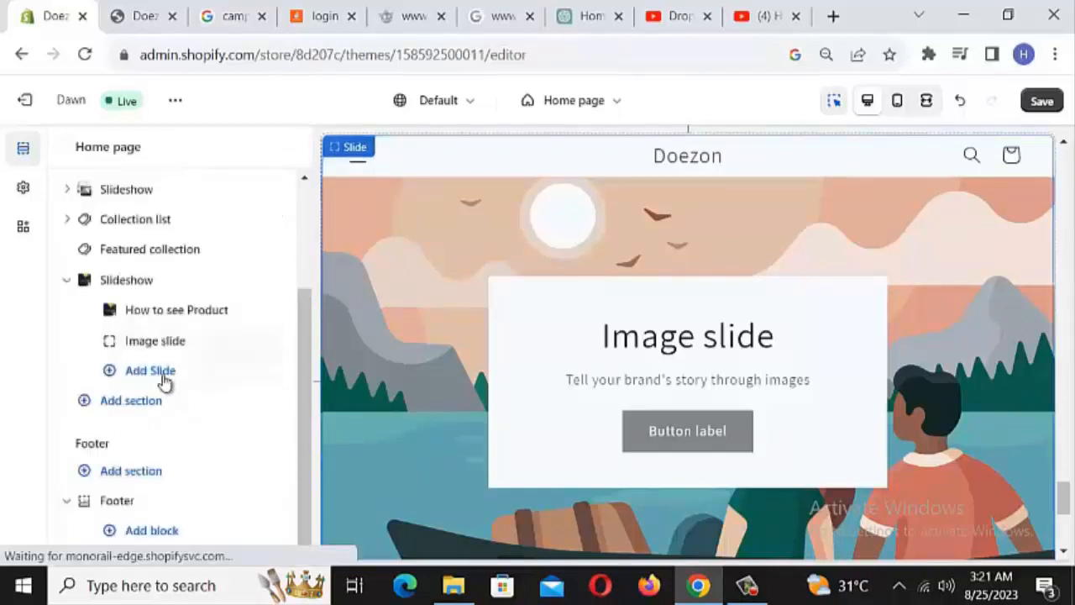
- Add another image slide to the slideshow below the featured collection, and remove that slide again
{"action": "left_click", "coordinate": [158, 375]}
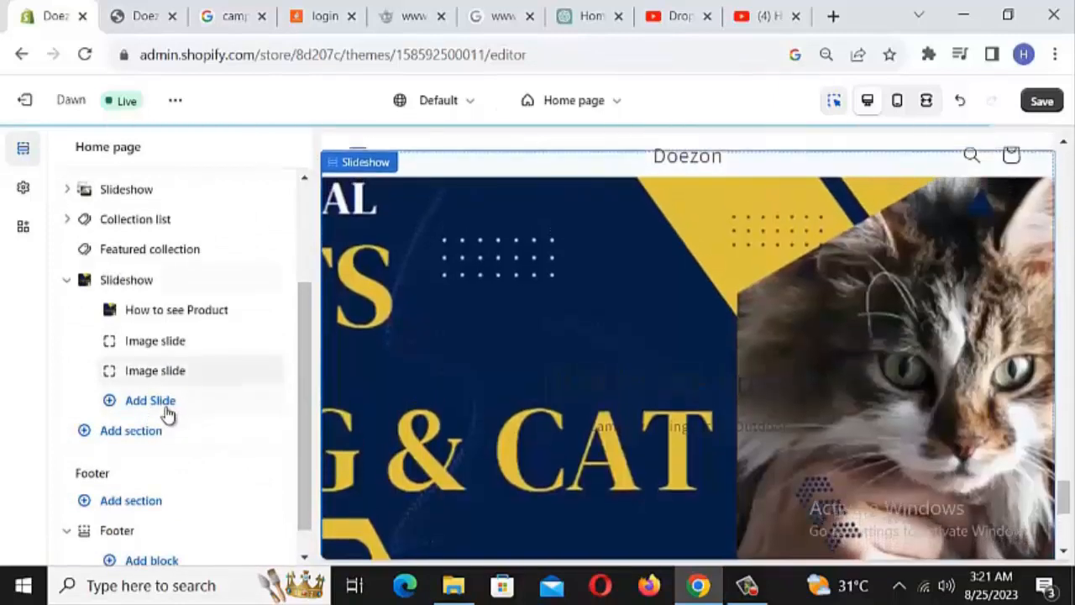
{"action": "left_click", "coordinate": [154, 370]}
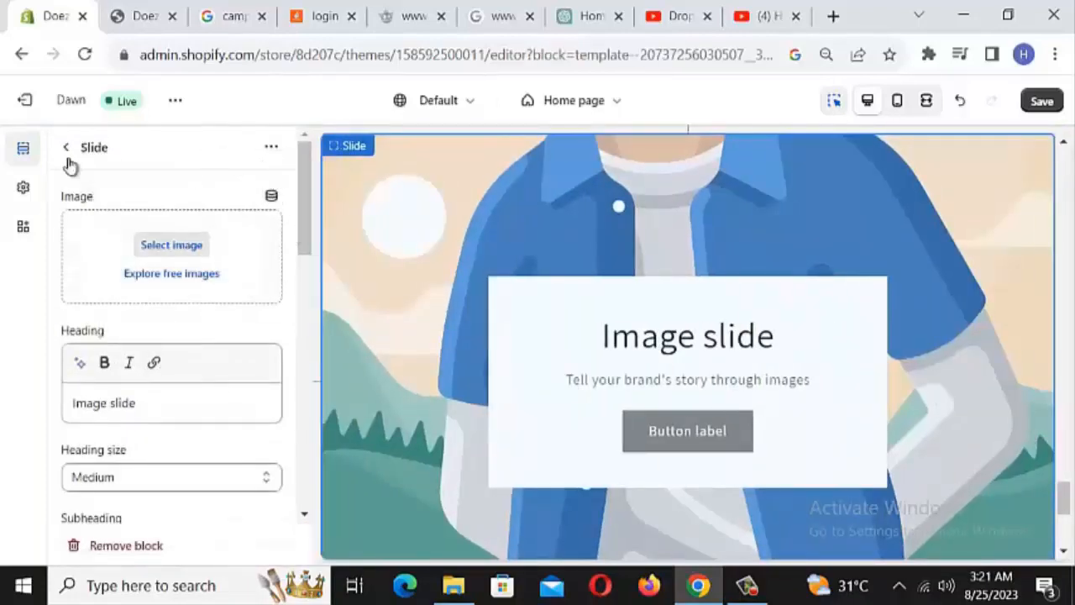
{"action": "left_click", "coordinate": [273, 157]}
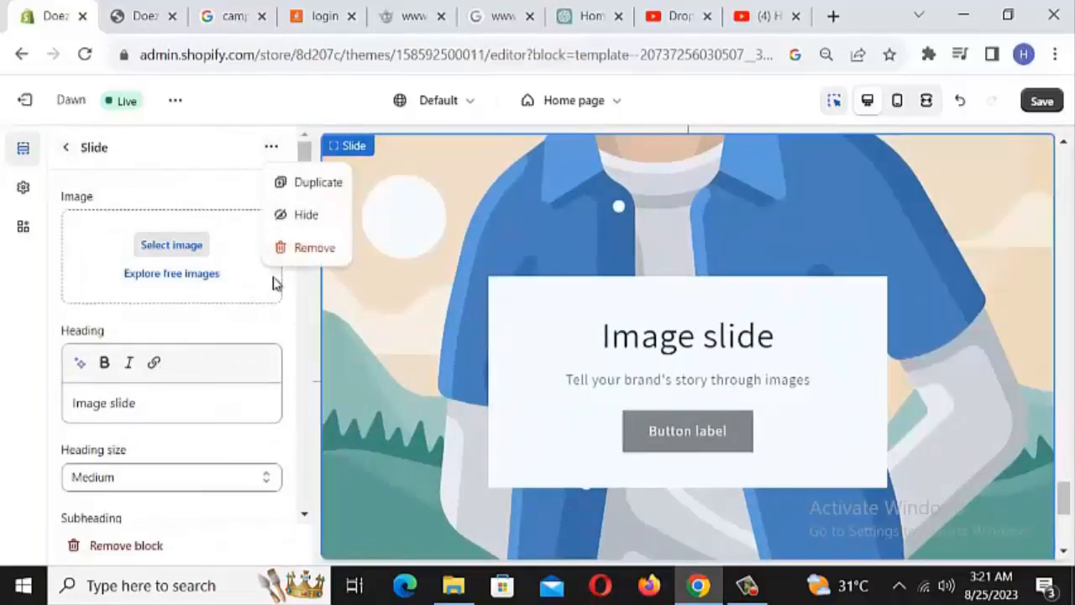
{"action": "left_click", "coordinate": [292, 246]}
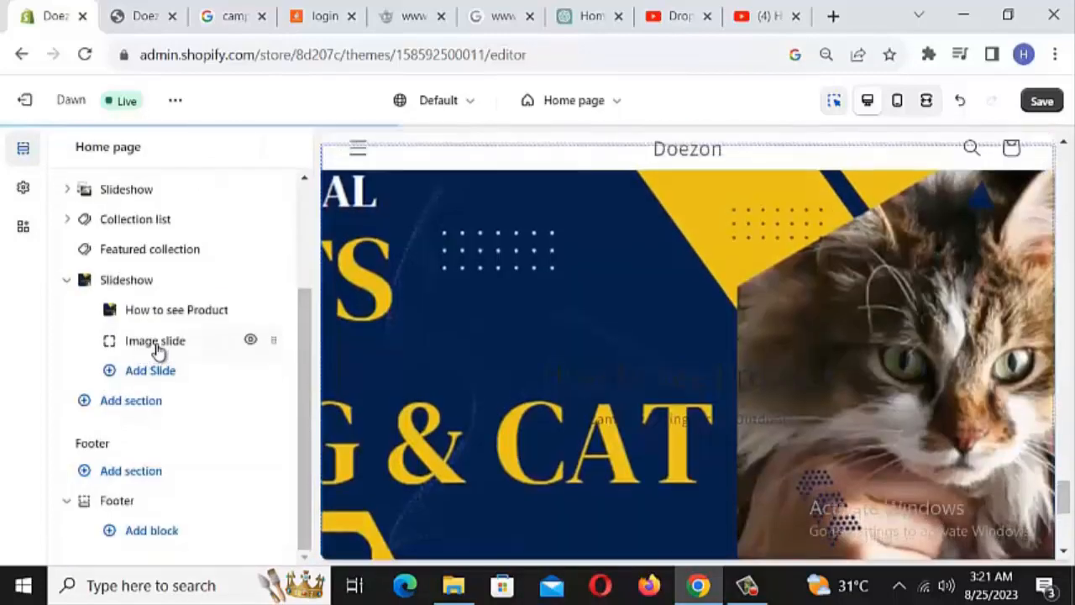
- Remove the remaining "Image slide" and the whole slideshow section below the featured collection
{"action": "left_click", "coordinate": [154, 346]}
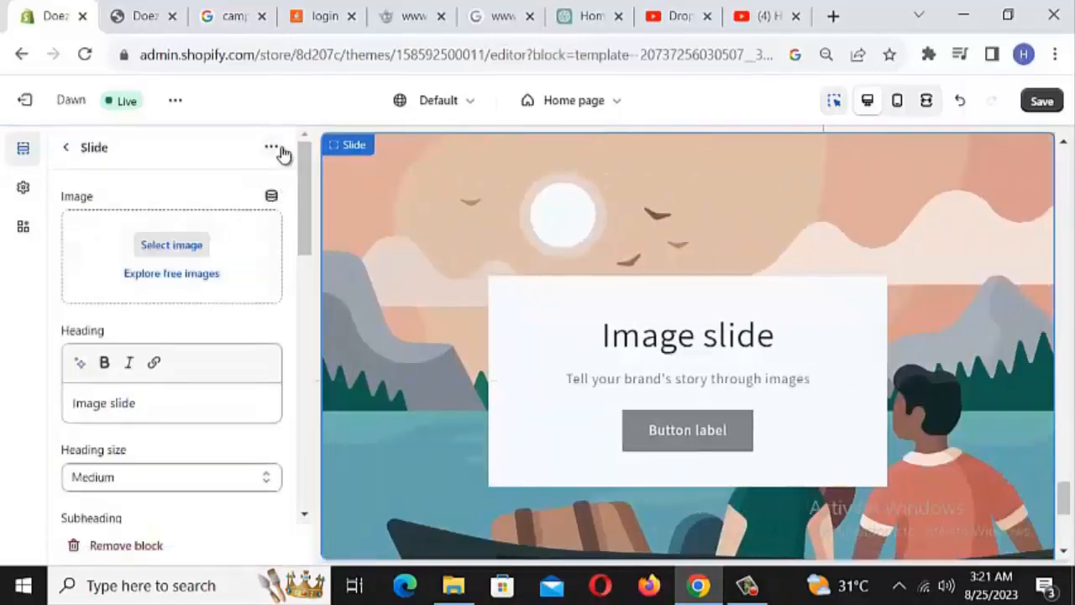
{"action": "left_click", "coordinate": [272, 146]}
{"action": "left_click", "coordinate": [296, 254]}
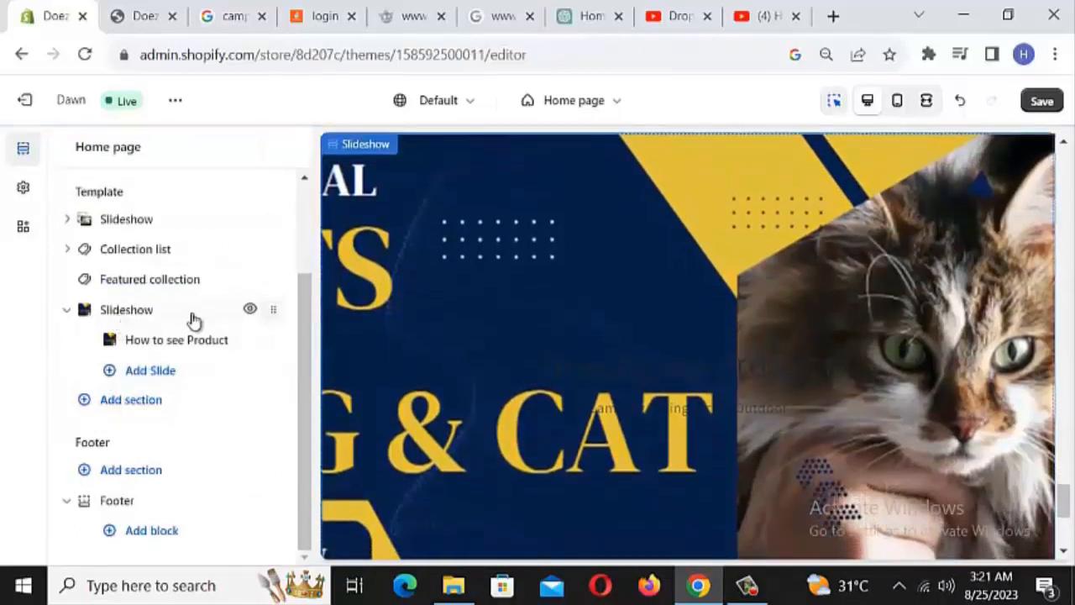
{"action": "left_click", "coordinate": [191, 312]}
{"action": "left_click", "coordinate": [271, 151]}
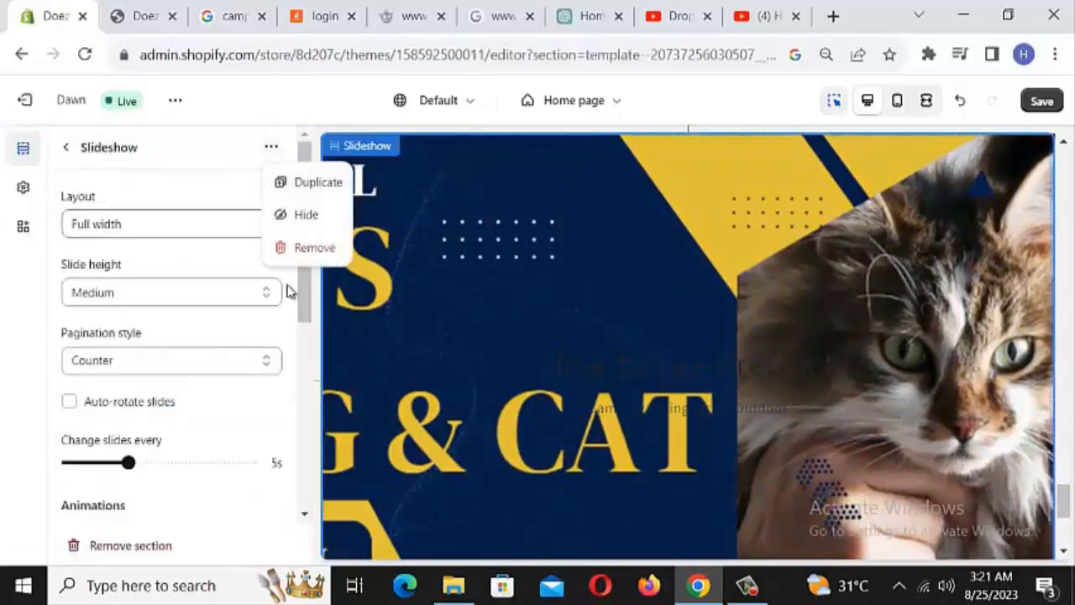
{"action": "left_click", "coordinate": [304, 249]}
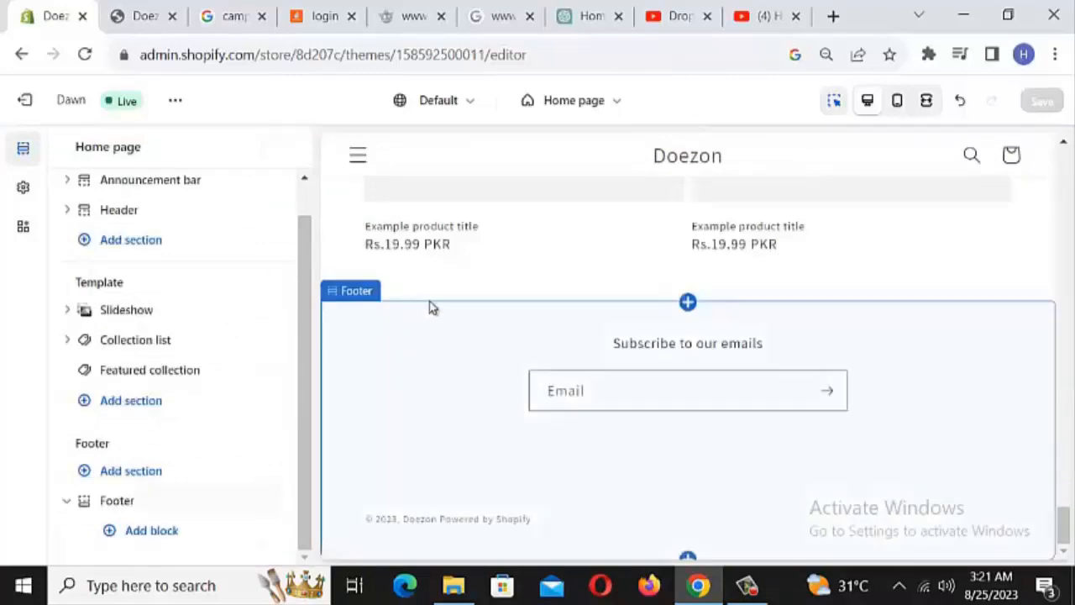
- Check the Camping hiking section in the preview and the section types offered for the template and the footer
{"action": "scroll", "coordinate": [427, 294], "scroll_direction": "up", "scroll_amount": 10}
{"action": "scroll", "coordinate": [470, 391], "scroll_direction": "up", "scroll_amount": 2}
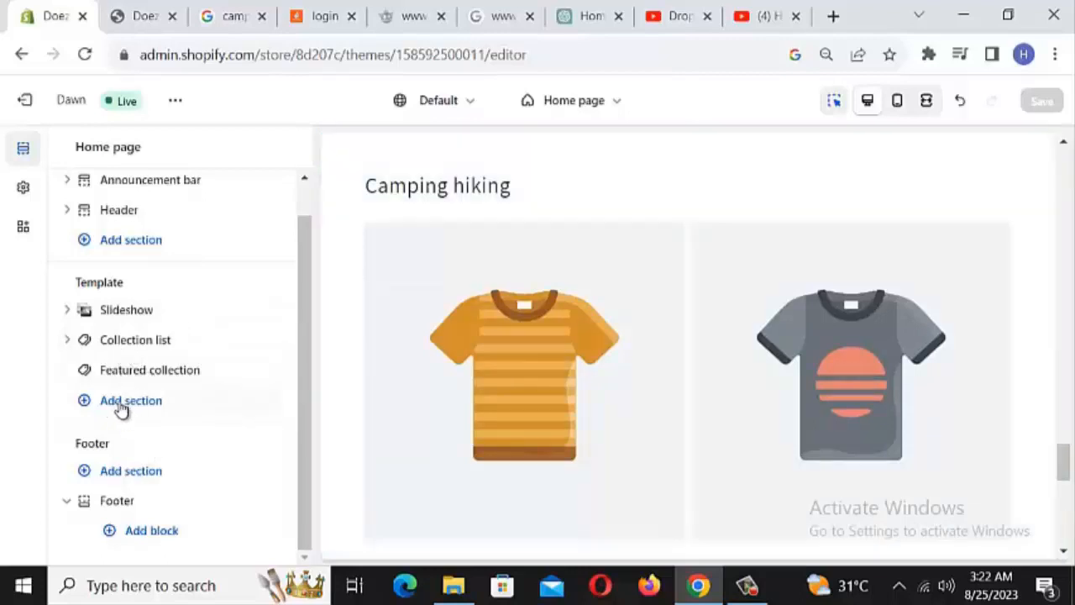
{"action": "left_click", "coordinate": [122, 403]}
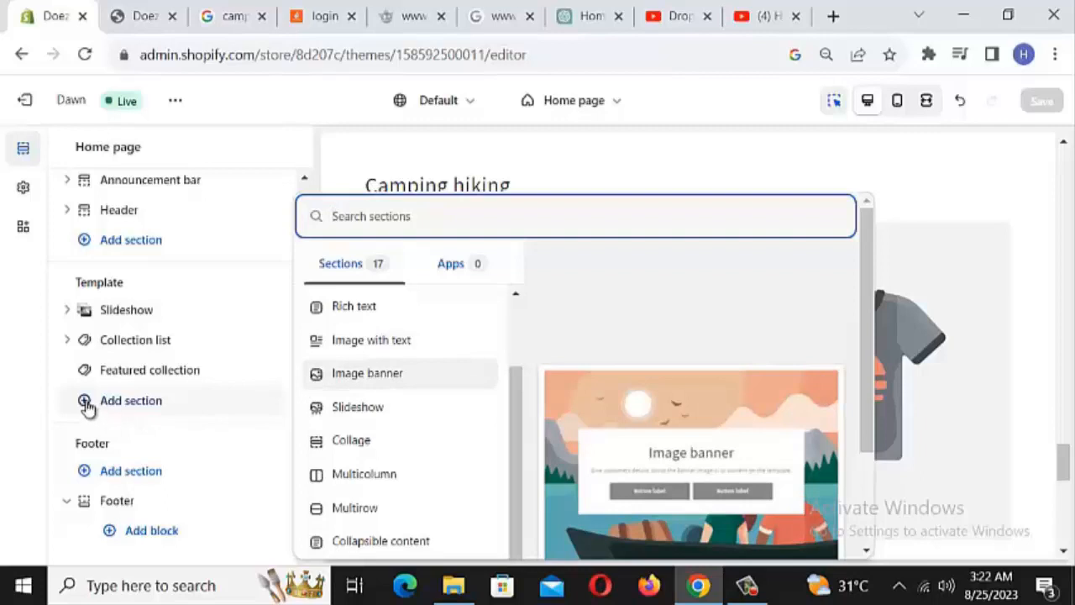
{"action": "left_click", "coordinate": [8, 389]}
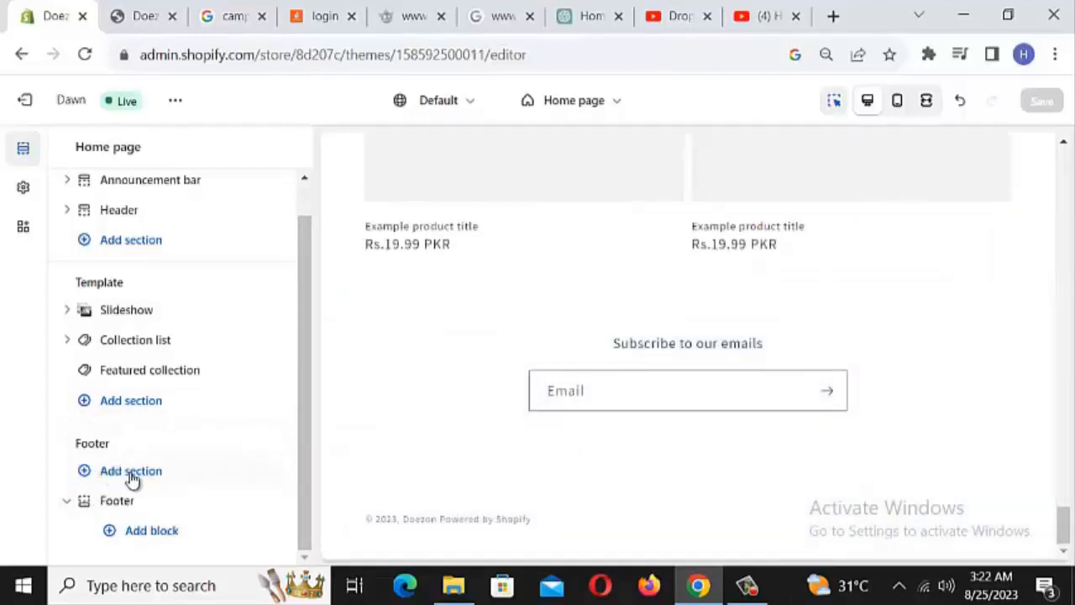
{"action": "left_click", "coordinate": [131, 471]}
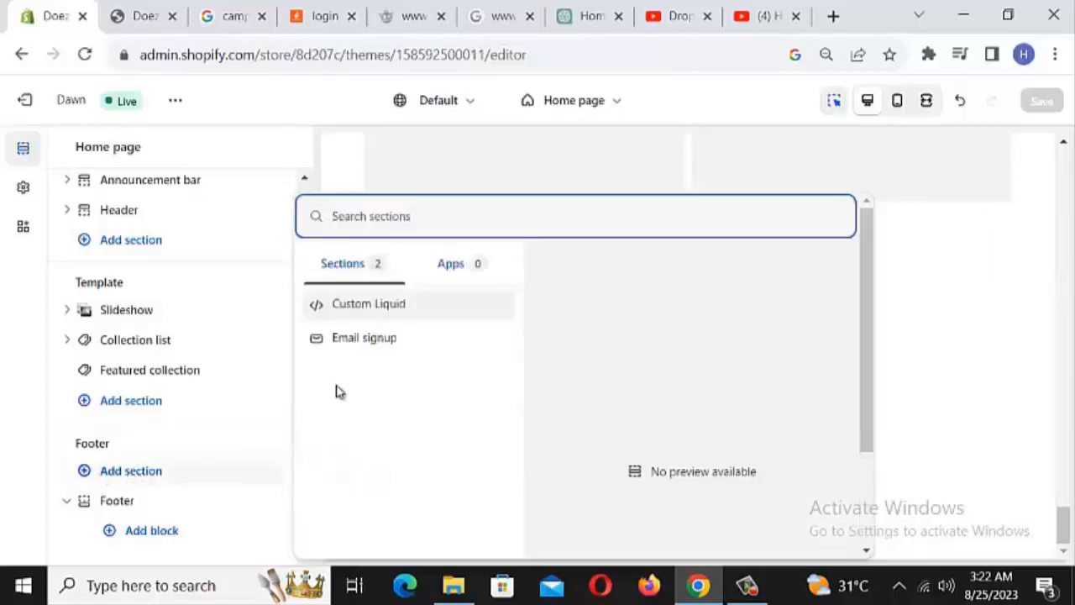
- Examine the footer's settings, from color scheme and email signup to the country, language, payment and policy options
{"action": "left_click", "coordinate": [118, 504]}
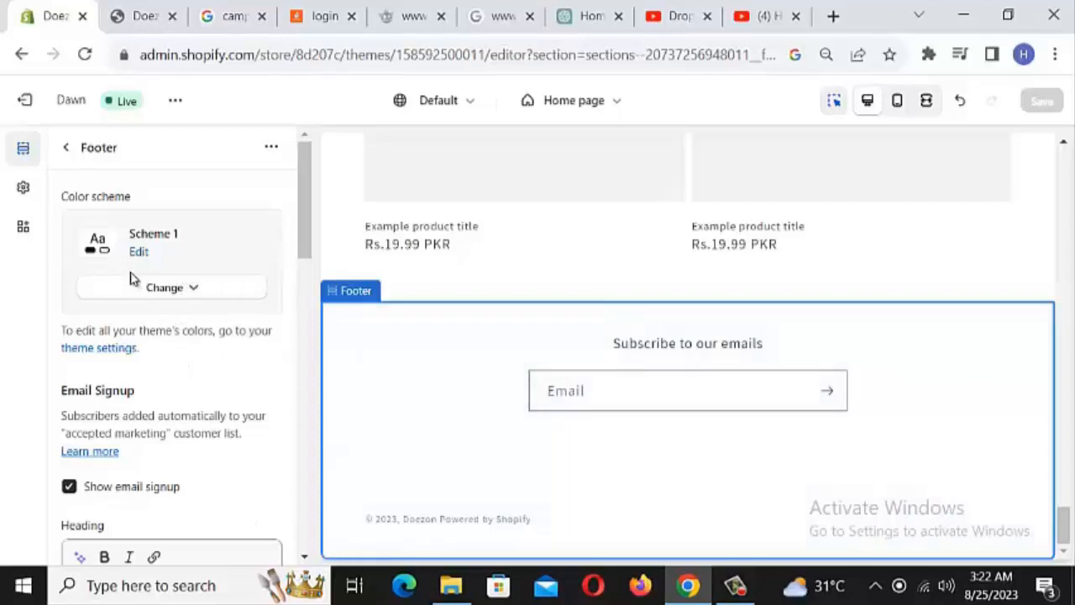
{"action": "scroll", "coordinate": [138, 336], "scroll_direction": "down", "scroll_amount": 2}
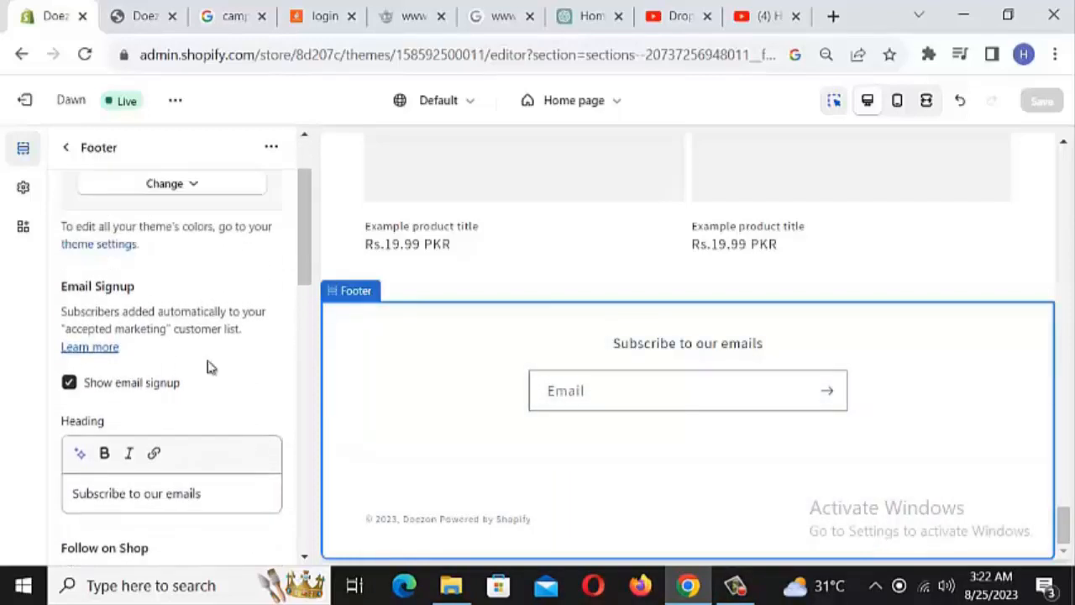
{"action": "scroll", "coordinate": [210, 367], "scroll_direction": "up", "scroll_amount": 2}
{"action": "scroll", "coordinate": [182, 324], "scroll_direction": "down", "scroll_amount": 2}
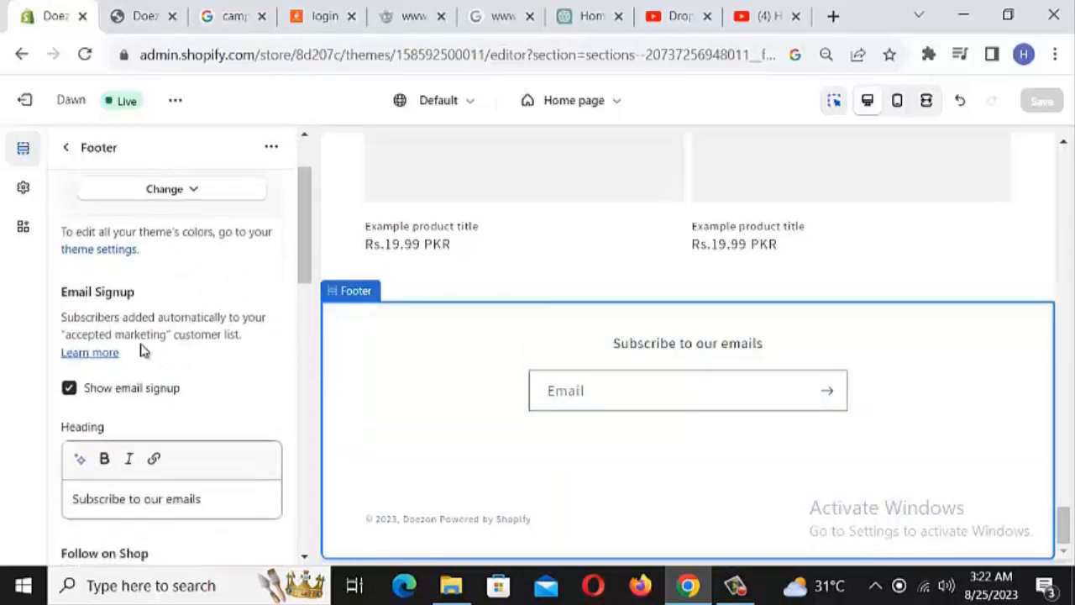
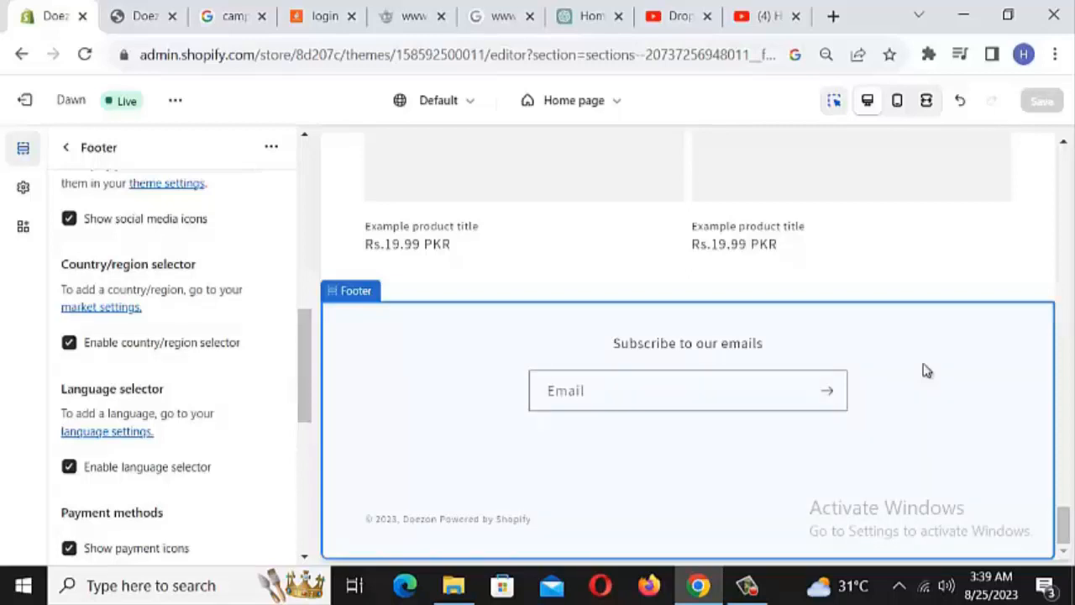
{"action": "scroll", "coordinate": [231, 406], "scroll_direction": "down", "scroll_amount": 2}
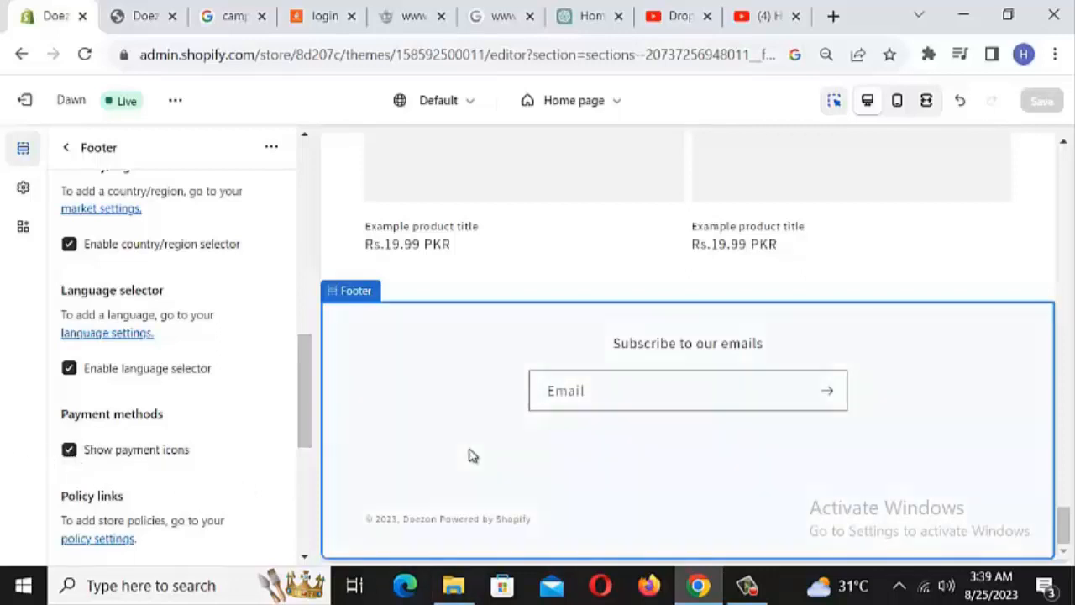
- Try a 32 px top margin on the footer, and set the margin back to 0 px
{"action": "scroll", "coordinate": [108, 475], "scroll_direction": "down", "scroll_amount": 4}
{"action": "scroll", "coordinate": [96, 487], "scroll_direction": "up", "scroll_amount": 1}
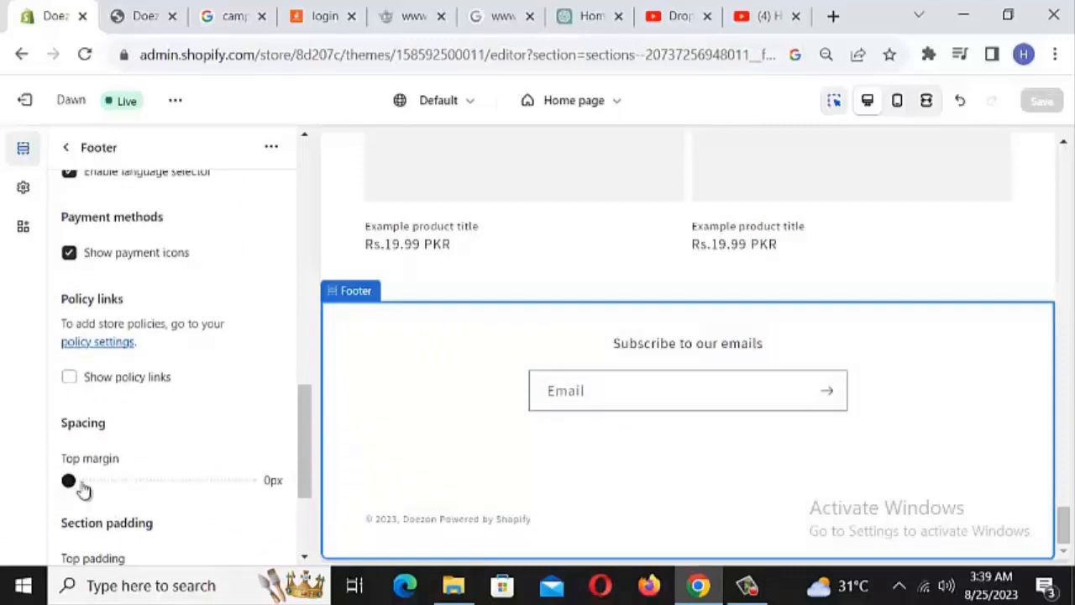
{"action": "left_click_drag", "start_coordinate": [69, 481], "coordinate": [125, 479]}
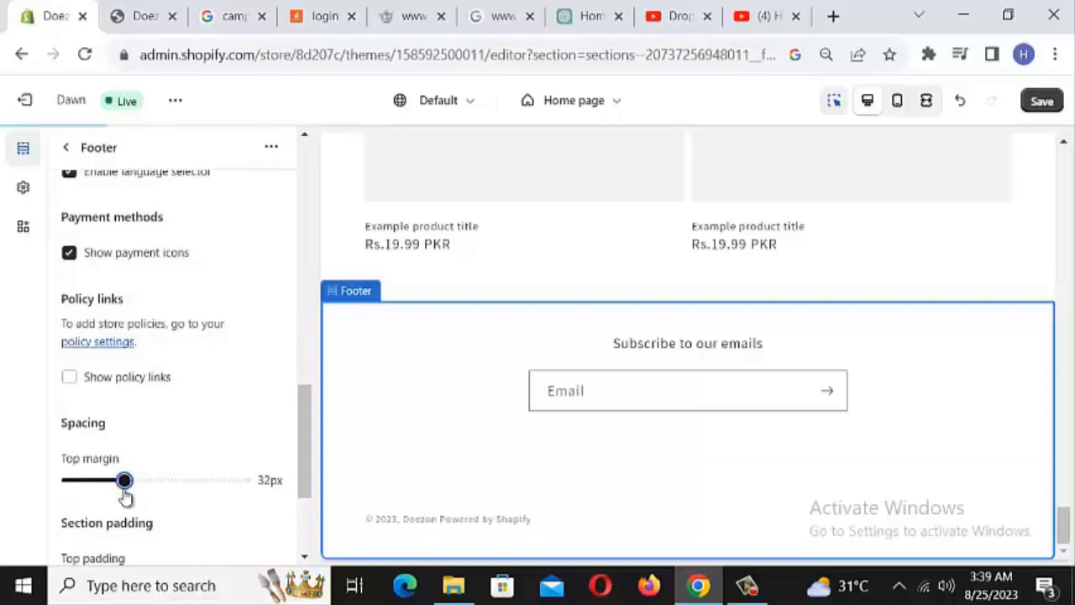
{"action": "left_click_drag", "start_coordinate": [124, 483], "coordinate": [5, 481]}
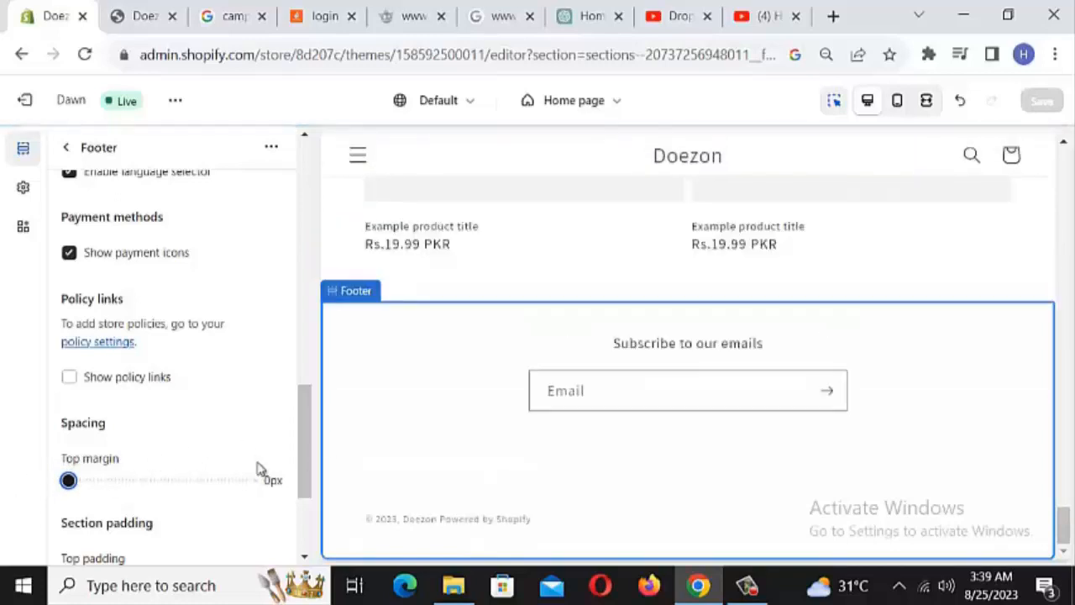
- Review the footer's options once more and return to the home page's list of sections
{"action": "scroll", "coordinate": [162, 440], "scroll_direction": "down", "scroll_amount": 1}
{"action": "scroll", "coordinate": [163, 441], "scroll_direction": "up", "scroll_amount": 8}
{"action": "scroll", "coordinate": [236, 377], "scroll_direction": "down", "scroll_amount": 4}
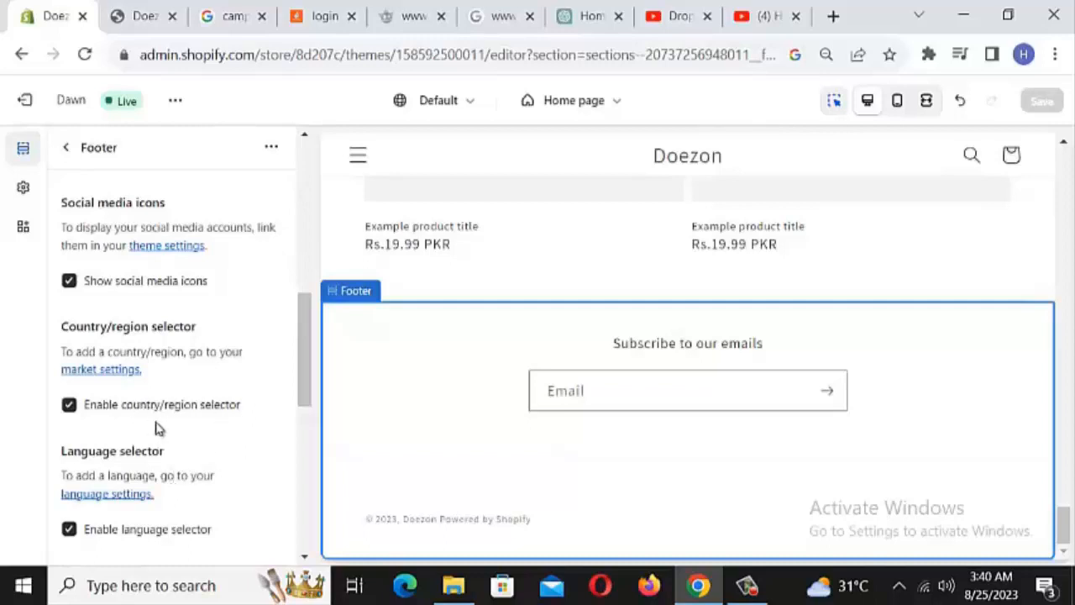
{"action": "scroll", "coordinate": [187, 404], "scroll_direction": "up", "scroll_amount": 5}
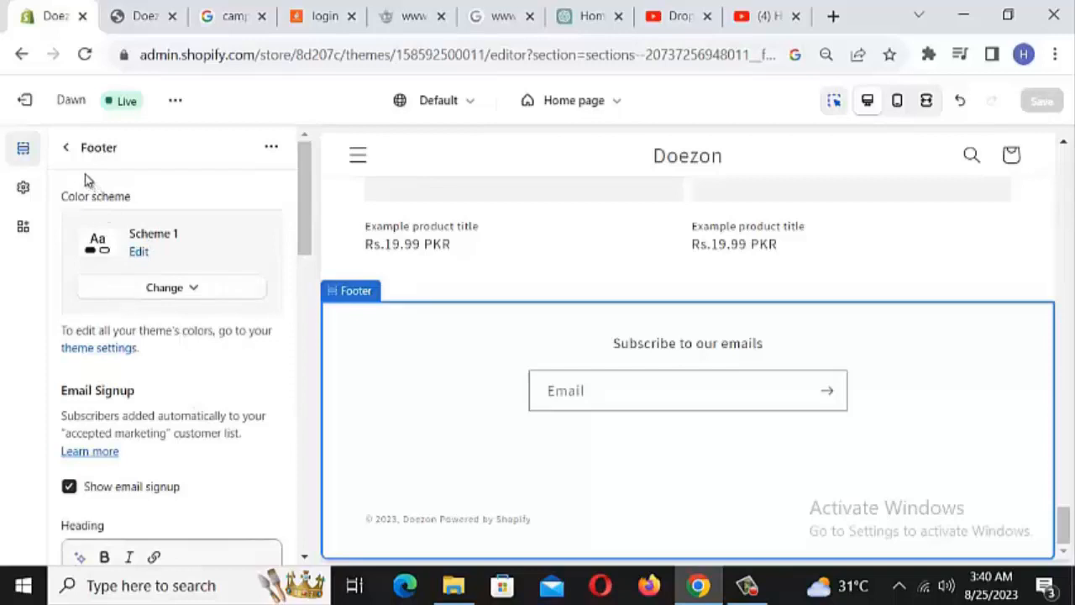
{"action": "left_click", "coordinate": [68, 148]}
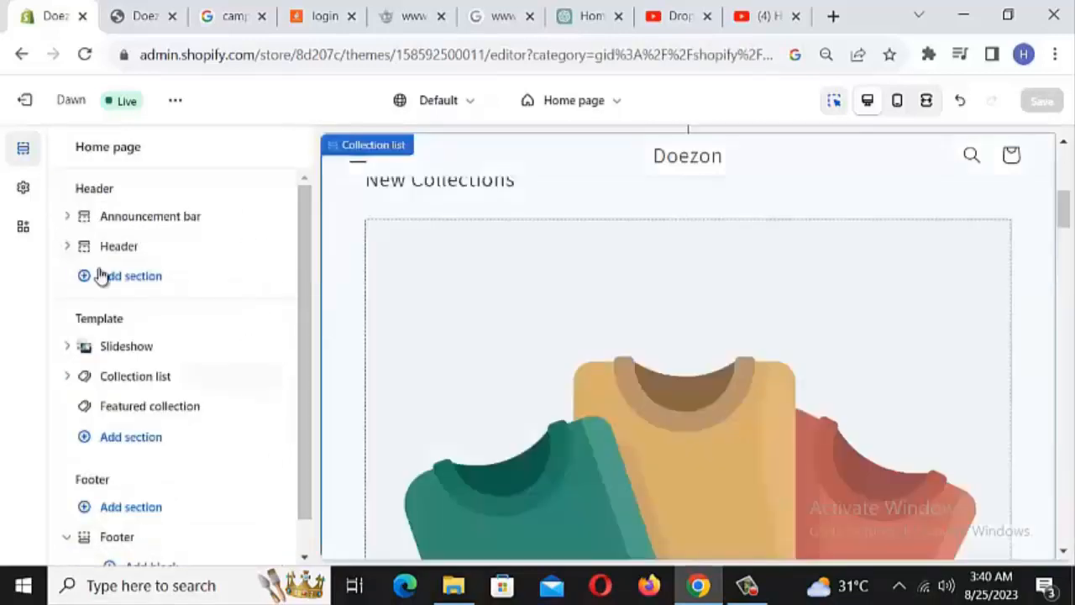
{"action": "scroll", "coordinate": [271, 466], "scroll_direction": "down", "scroll_amount": 1}
- Open the theme's logo settings and check the store library and the free images as logo sources
{"action": "left_click", "coordinate": [23, 190]}
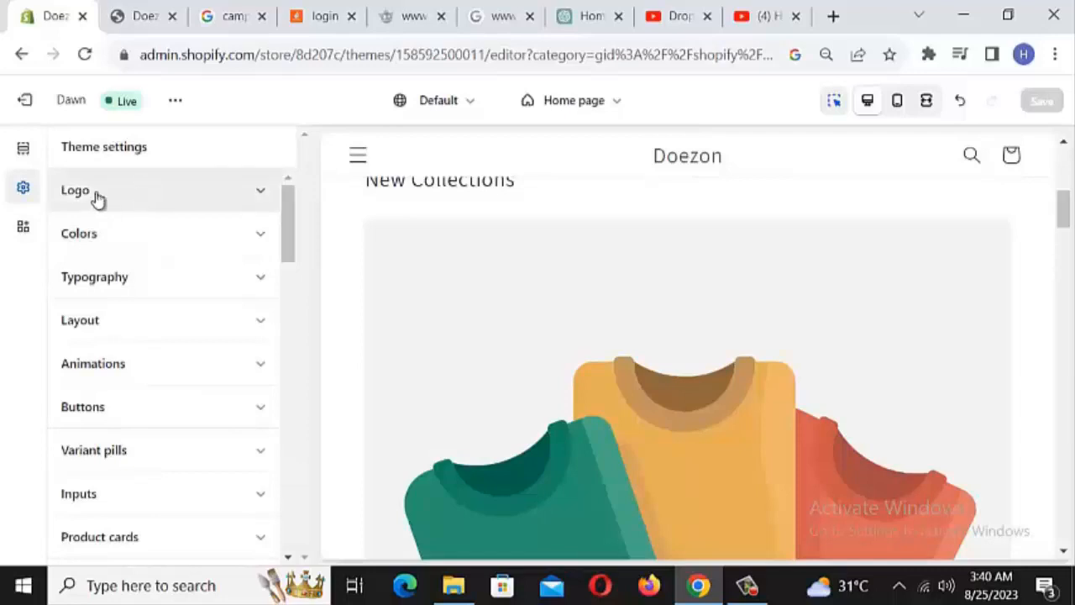
{"action": "left_click", "coordinate": [87, 201]}
{"action": "scroll", "coordinate": [147, 352], "scroll_direction": "down", "scroll_amount": 2}
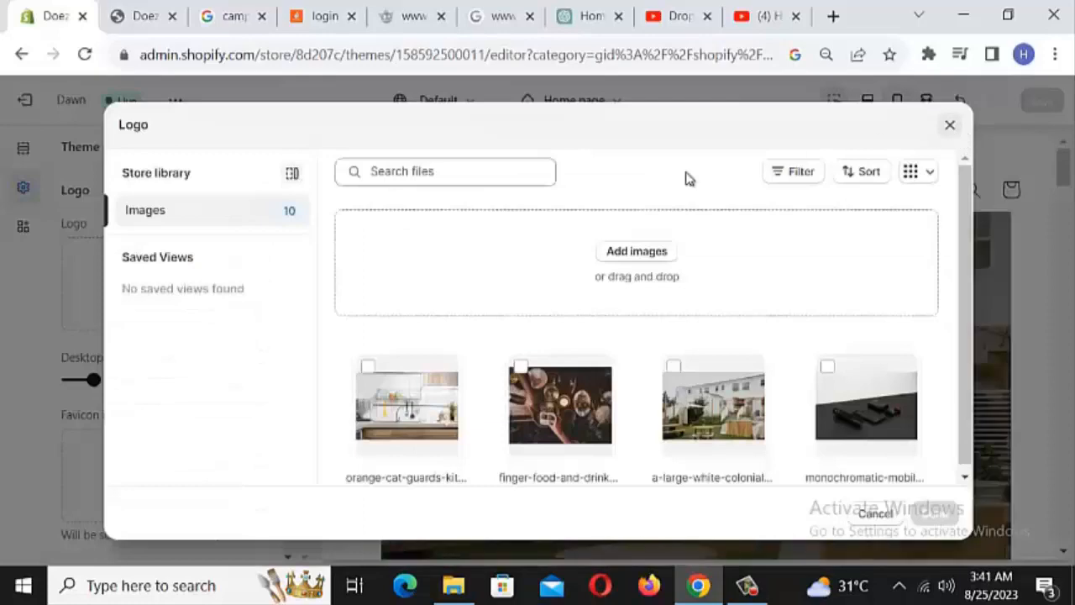
{"action": "key", "text": "Escape"}
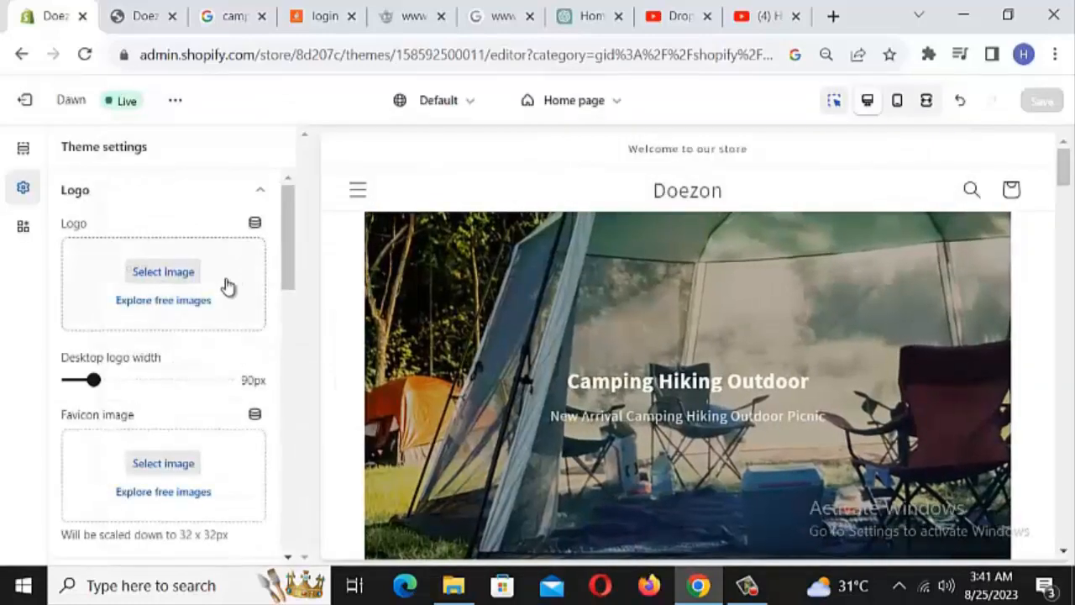
{"action": "left_click", "coordinate": [168, 307]}
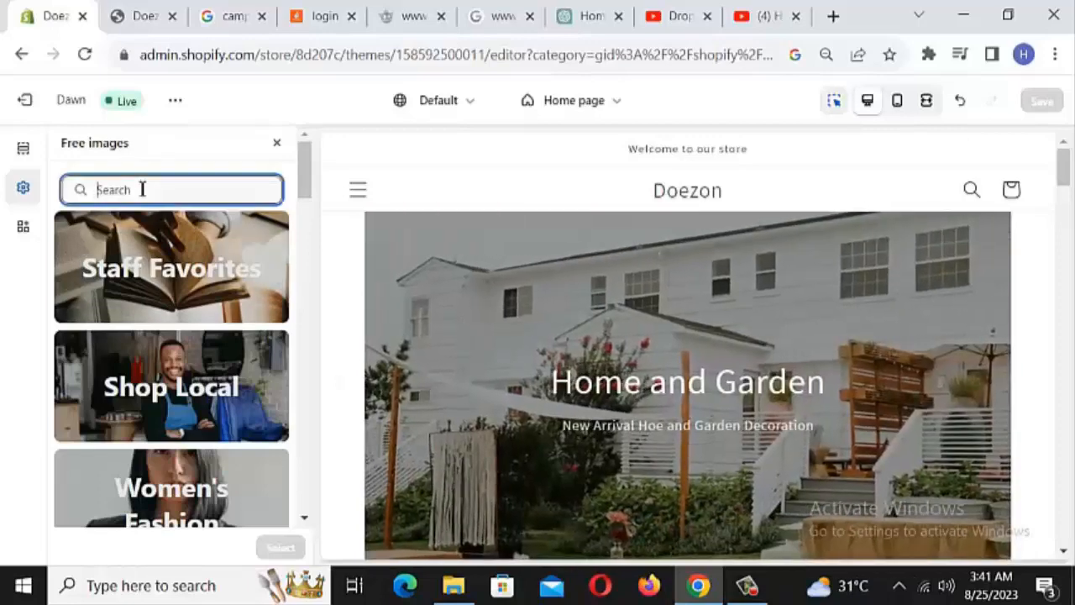
{"action": "key", "text": "Escape"}
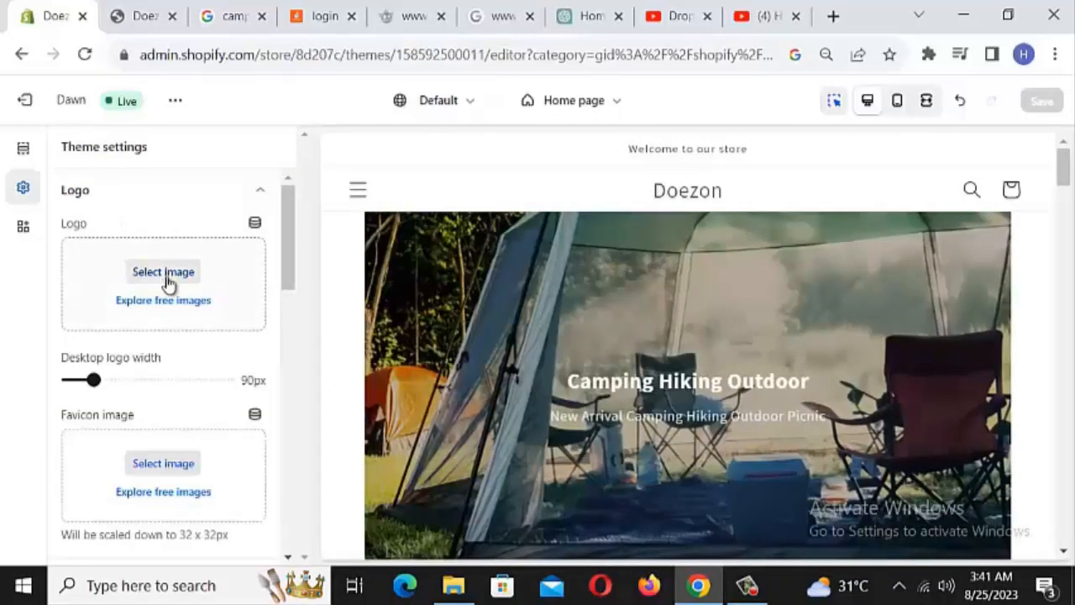
- Check the logo's image library and the computer's Downloads folder for uploadable files, without choosing an image
{"action": "left_click", "coordinate": [167, 281]}
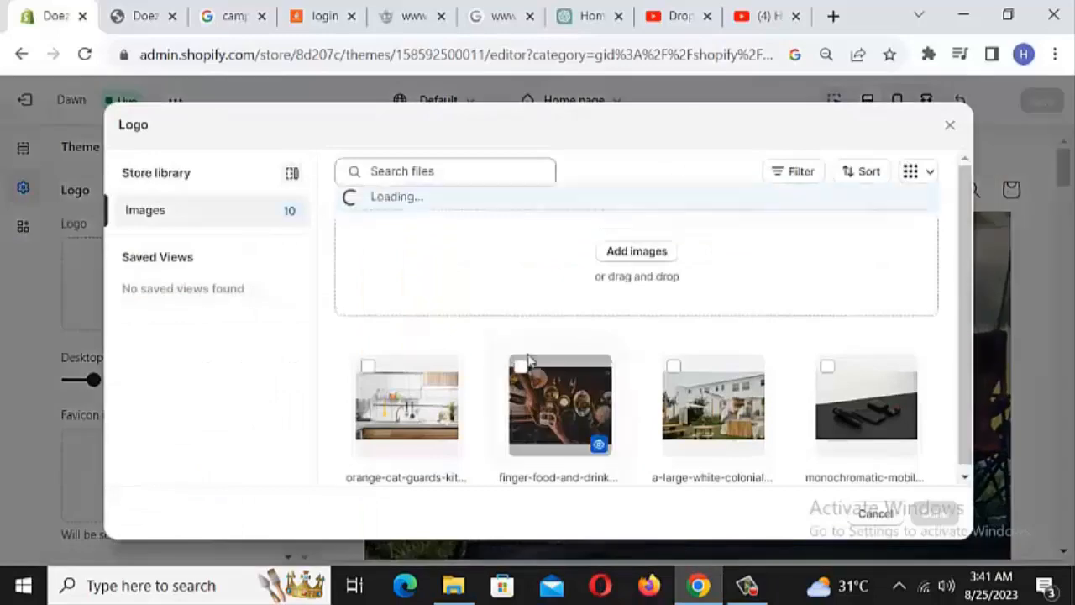
{"action": "scroll", "coordinate": [348, 324], "scroll_direction": "up", "scroll_amount": 2}
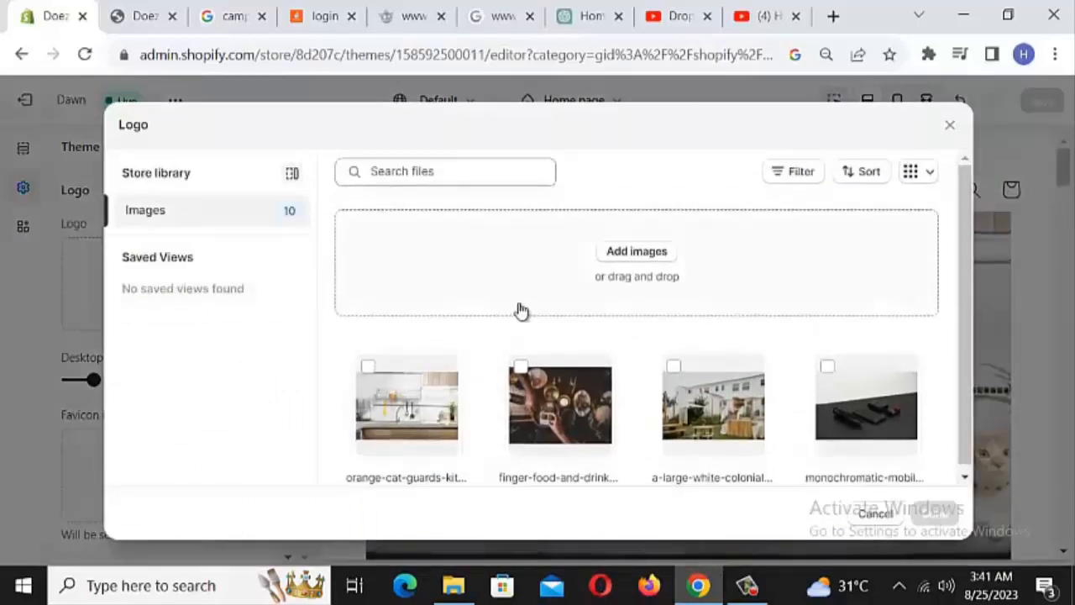
{"action": "left_click", "coordinate": [661, 252]}
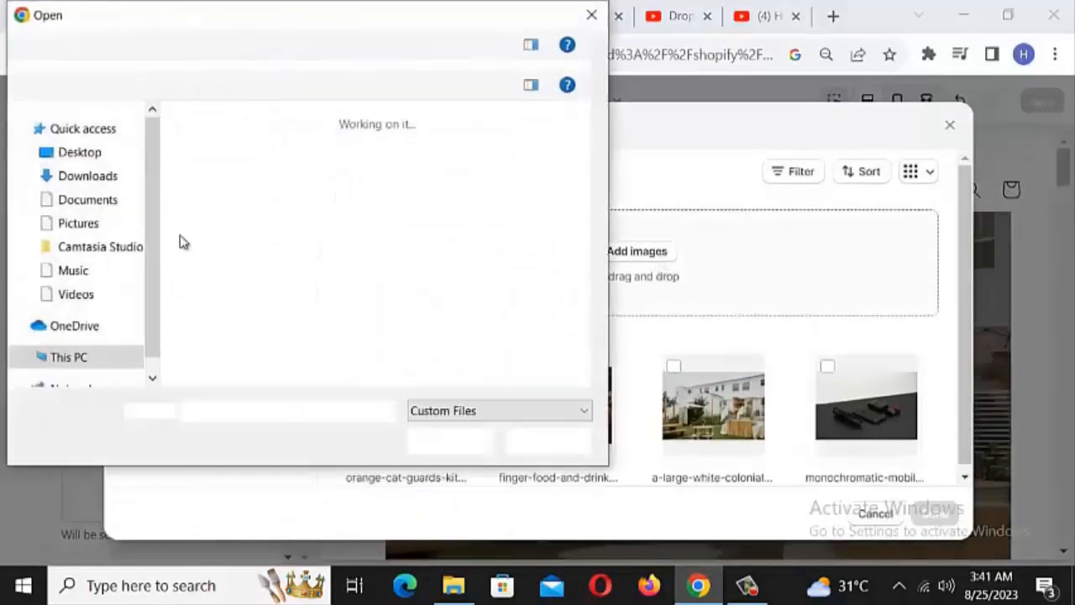
{"action": "scroll", "coordinate": [432, 295], "scroll_direction": "down", "scroll_amount": 1}
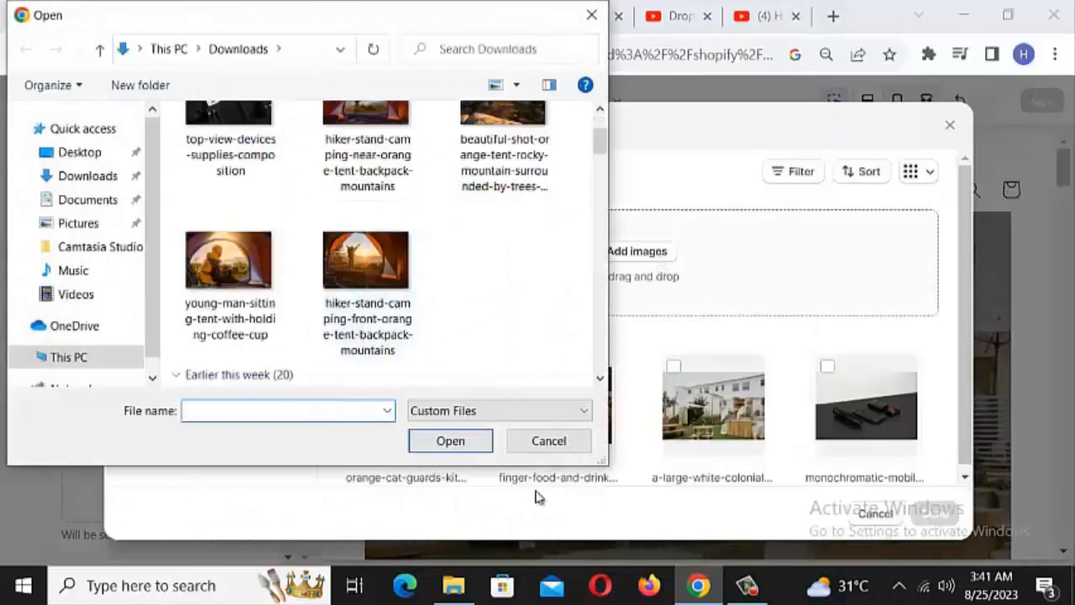
{"action": "left_click", "coordinate": [546, 441]}
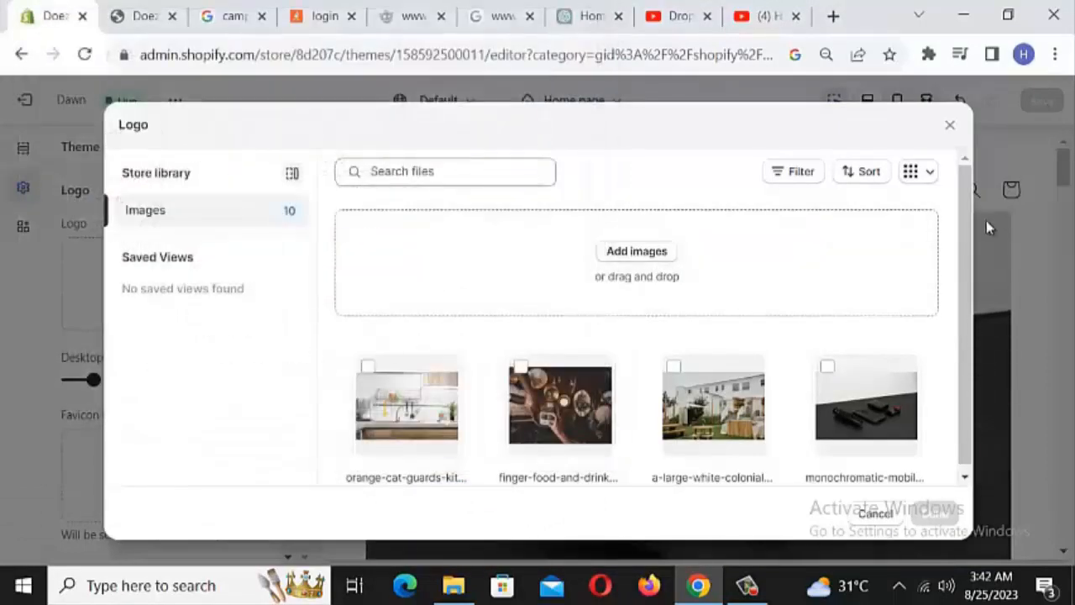
{"action": "left_click", "coordinate": [950, 127]}
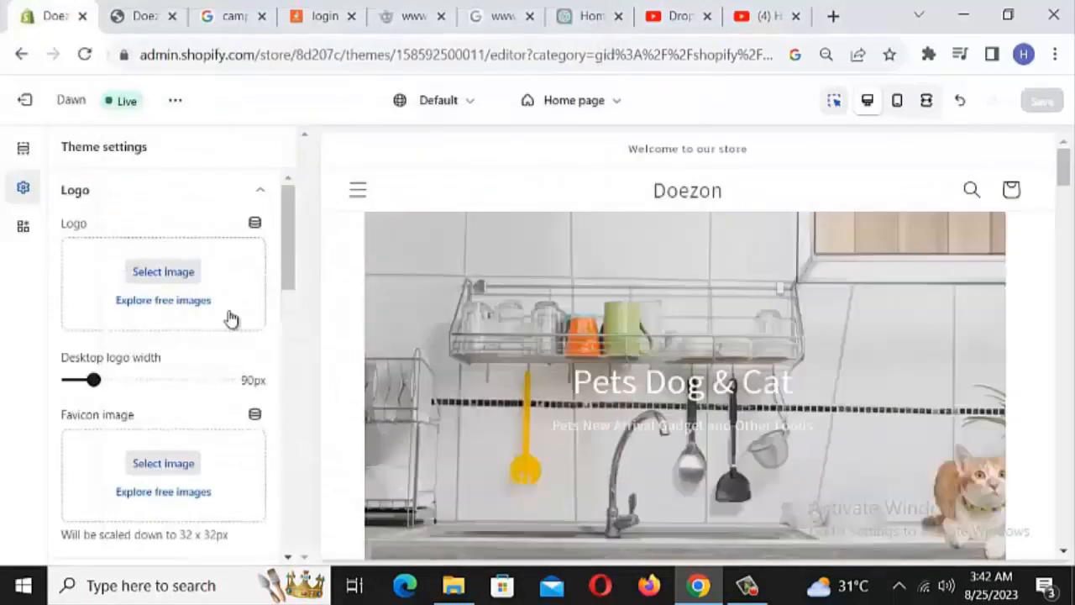
- Examine the desktop logo width and favicon settings, and check the theme's color schemes against the home page preview
{"action": "scroll", "coordinate": [148, 271], "scroll_direction": "down", "scroll_amount": 1}
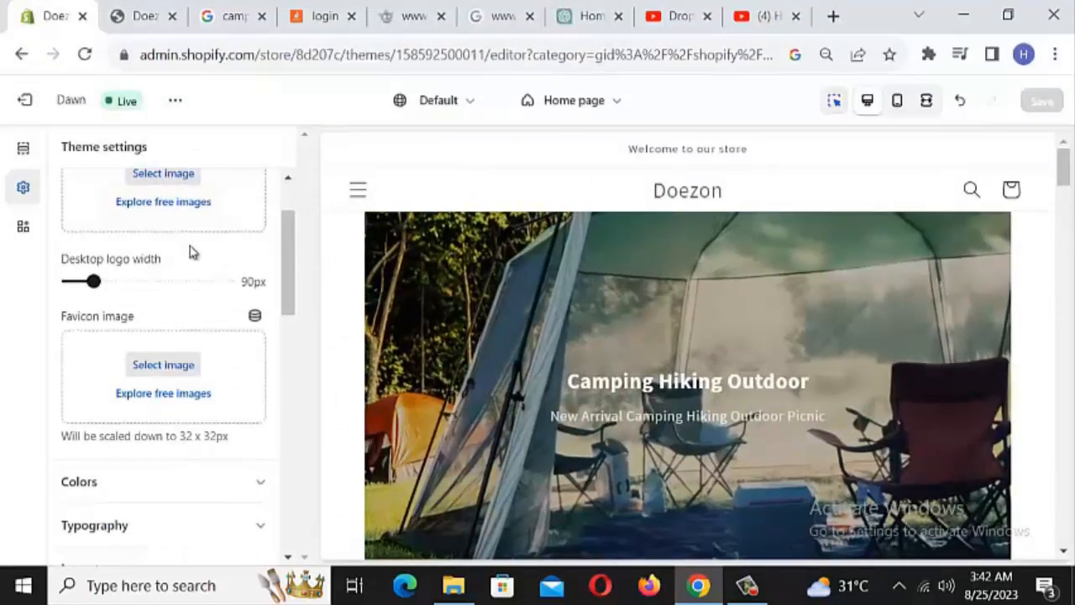
{"action": "scroll", "coordinate": [190, 249], "scroll_direction": "up", "scroll_amount": 1}
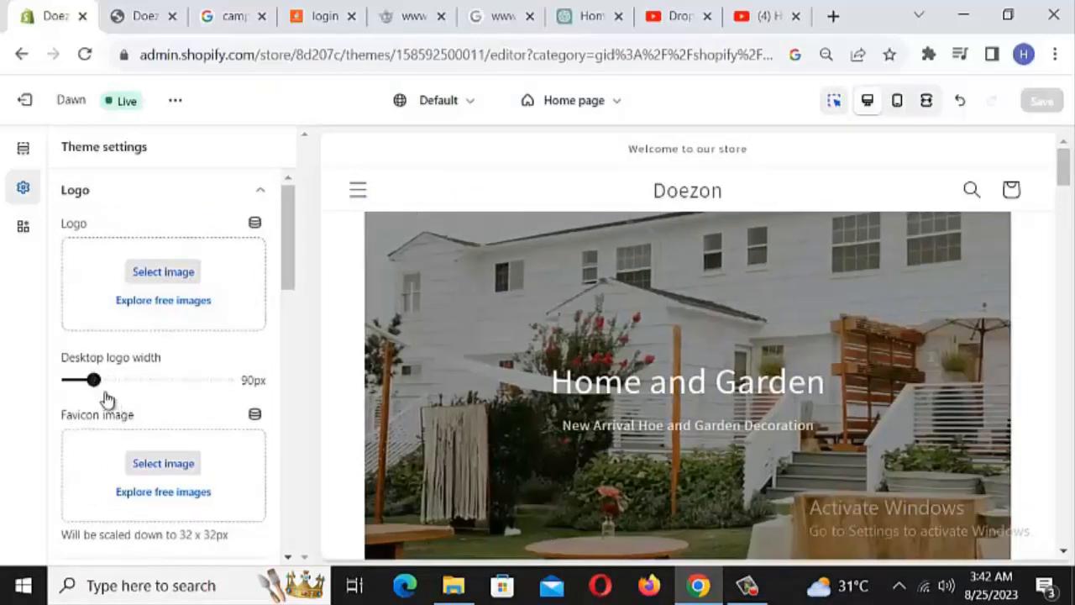
{"action": "scroll", "coordinate": [154, 416], "scroll_direction": "down", "scroll_amount": 5}
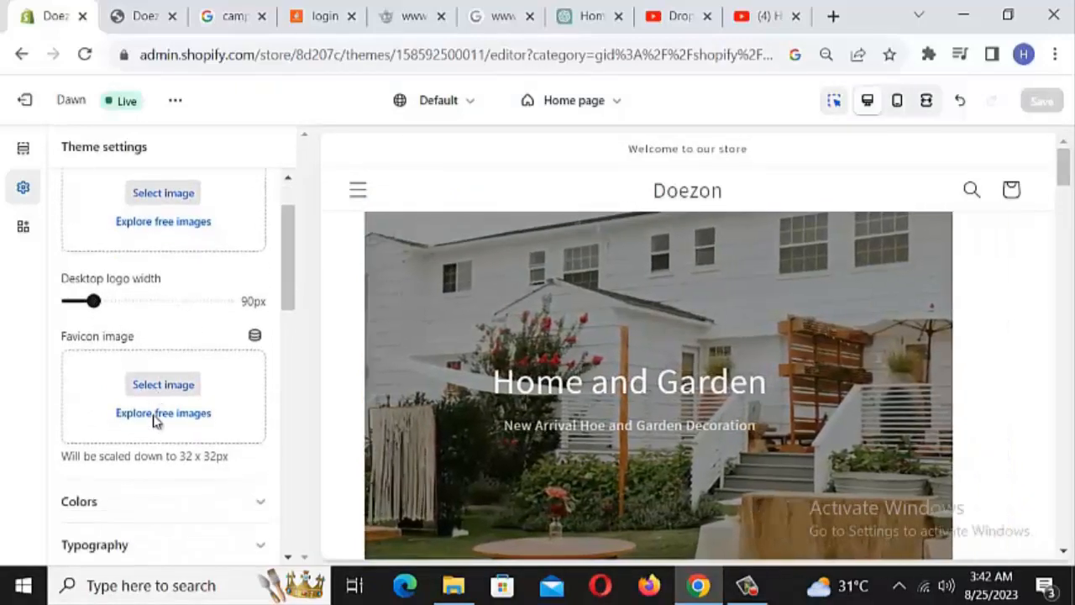
{"action": "scroll", "coordinate": [164, 420], "scroll_direction": "up", "scroll_amount": 3}
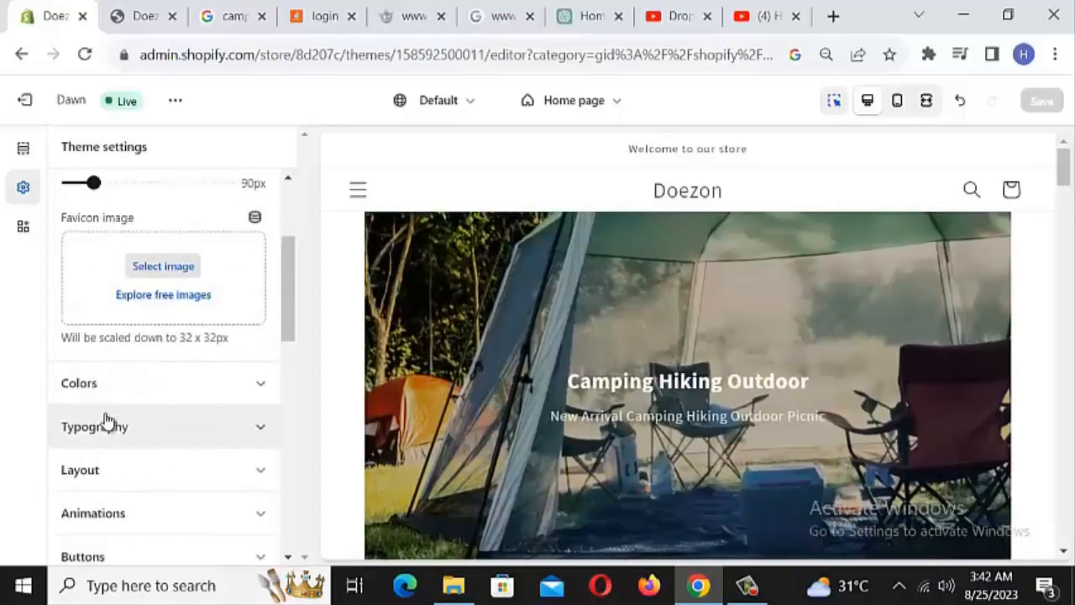
{"action": "left_click", "coordinate": [107, 390]}
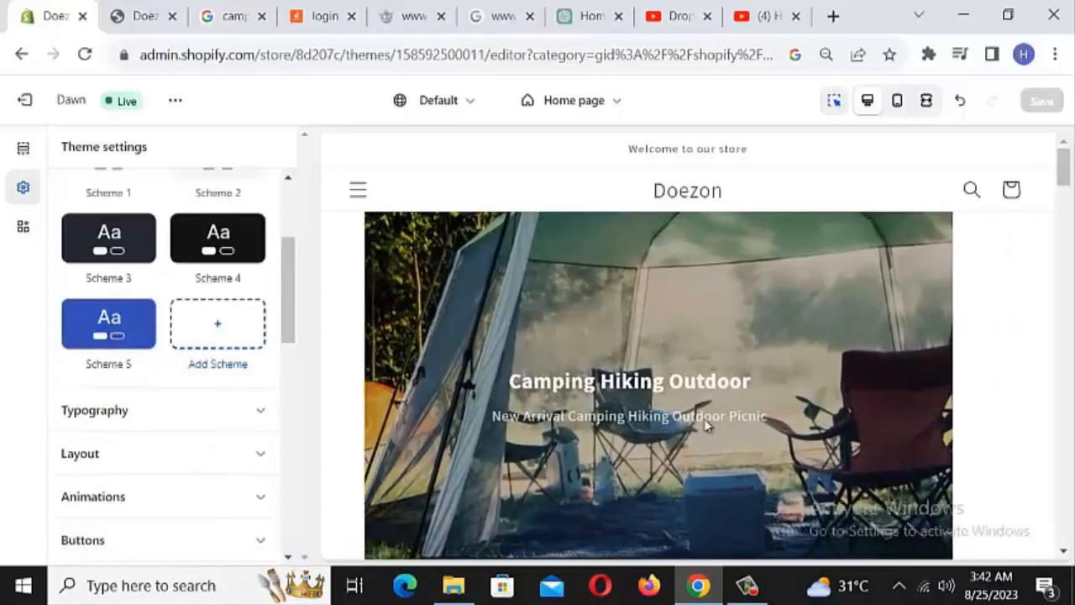
{"action": "scroll", "coordinate": [924, 317], "scroll_direction": "down", "scroll_amount": 10}
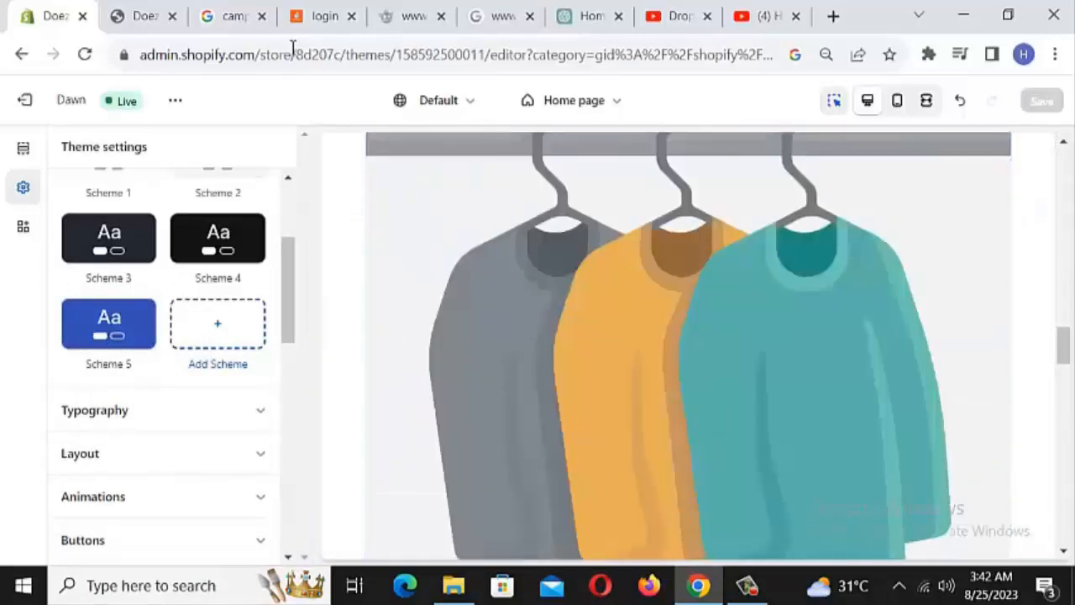
- Look through the storefront preview on doezon.com, and return to the theme editor
{"action": "left_click", "coordinate": [158, 20]}
{"action": "scroll", "coordinate": [494, 378], "scroll_direction": "down", "scroll_amount": 3}
{"action": "scroll", "coordinate": [494, 377], "scroll_direction": "down", "scroll_amount": 3}
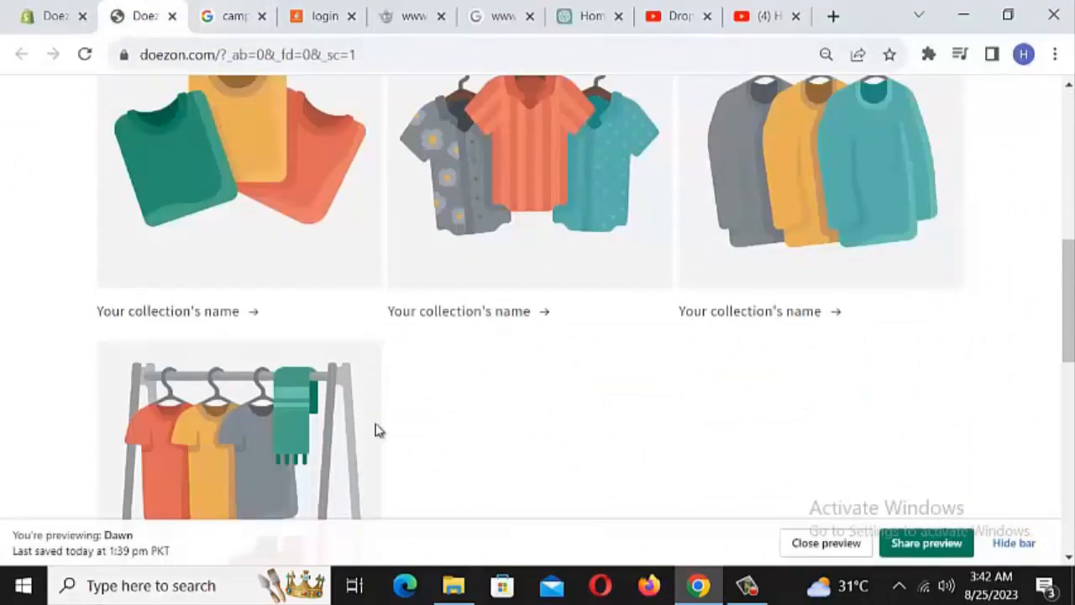
{"action": "scroll", "coordinate": [538, 302], "scroll_direction": "up", "scroll_amount": 15}
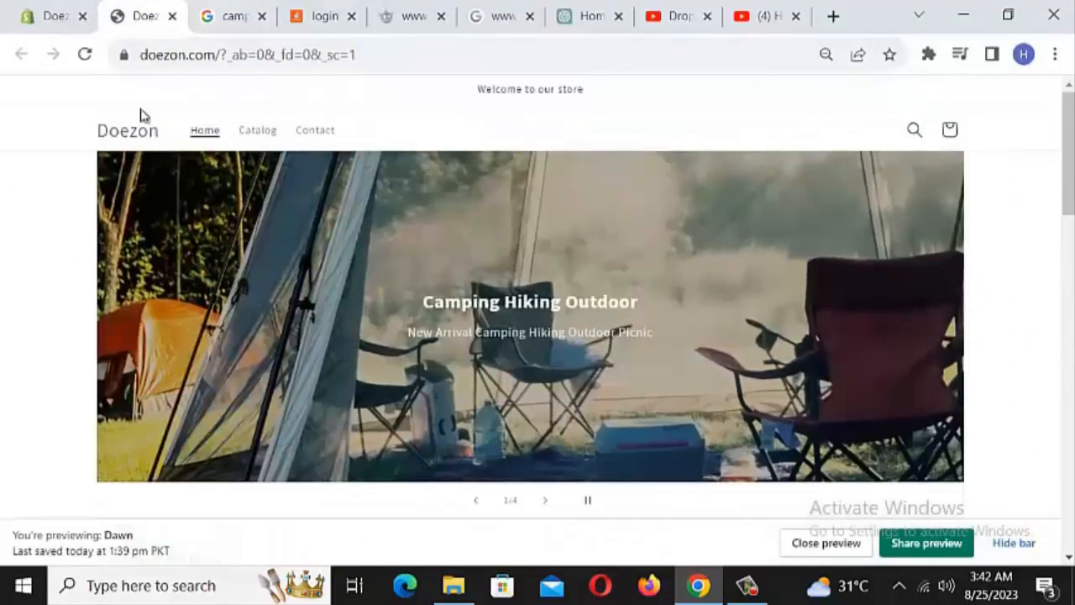
{"action": "left_click", "coordinate": [46, 21]}
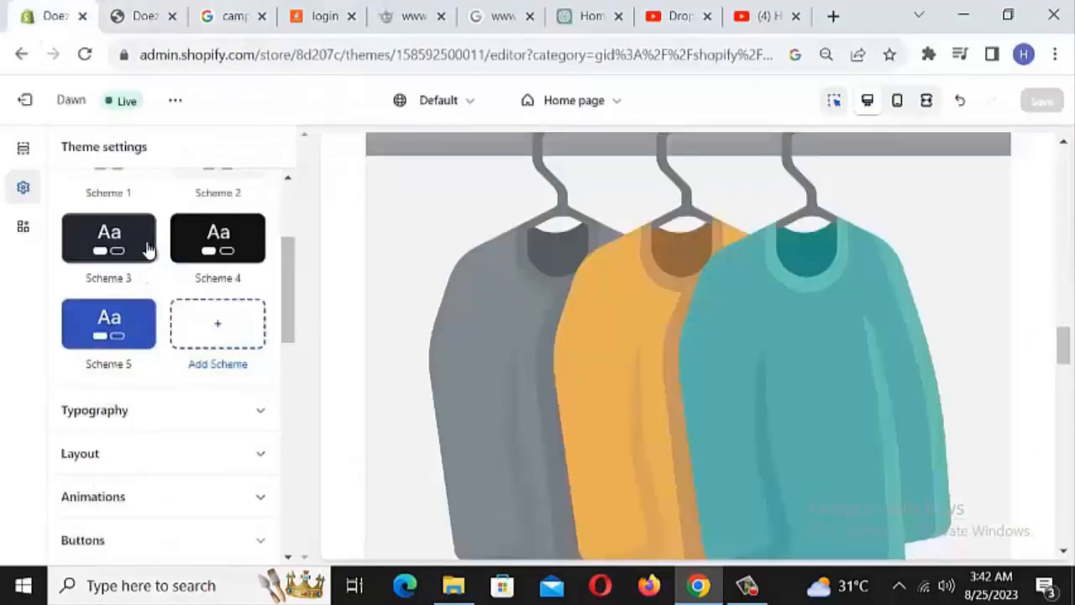
- Examine the theme's available color schemes and the option to add a scheme
{"action": "scroll", "coordinate": [156, 295], "scroll_direction": "up", "scroll_amount": 3}
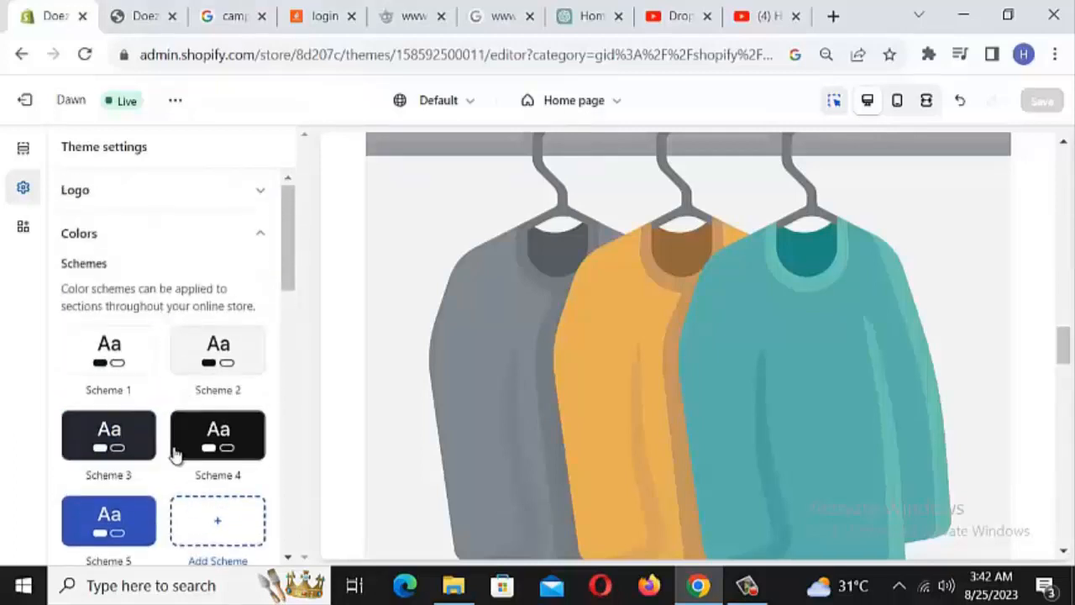
{"action": "scroll", "coordinate": [173, 449], "scroll_direction": "down", "scroll_amount": 4}
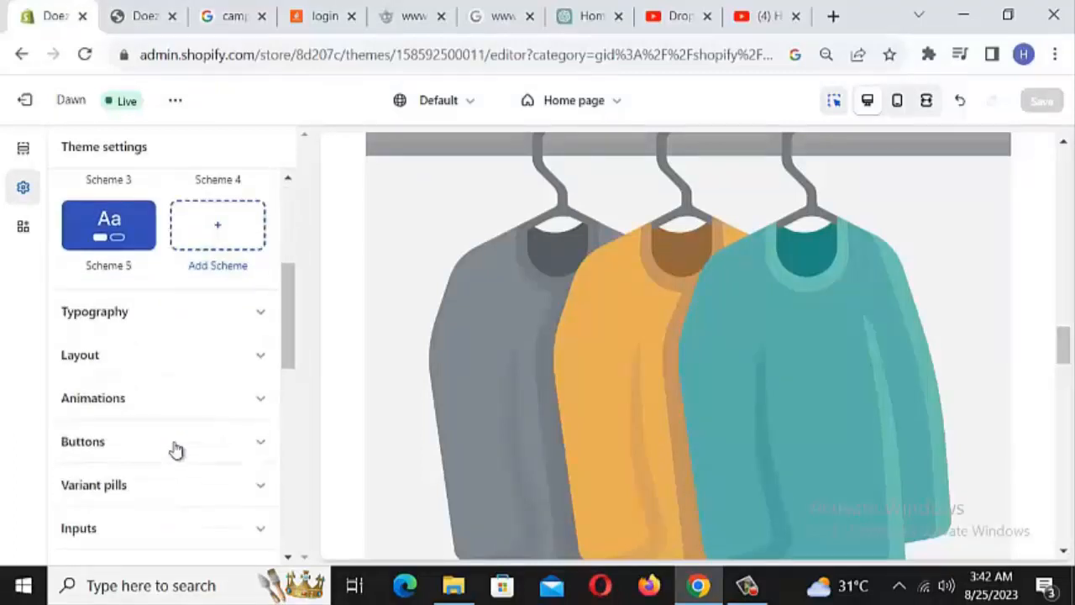
{"action": "scroll", "coordinate": [181, 443], "scroll_direction": "up", "scroll_amount": 4}
{"action": "scroll", "coordinate": [216, 398], "scroll_direction": "down", "scroll_amount": 5}
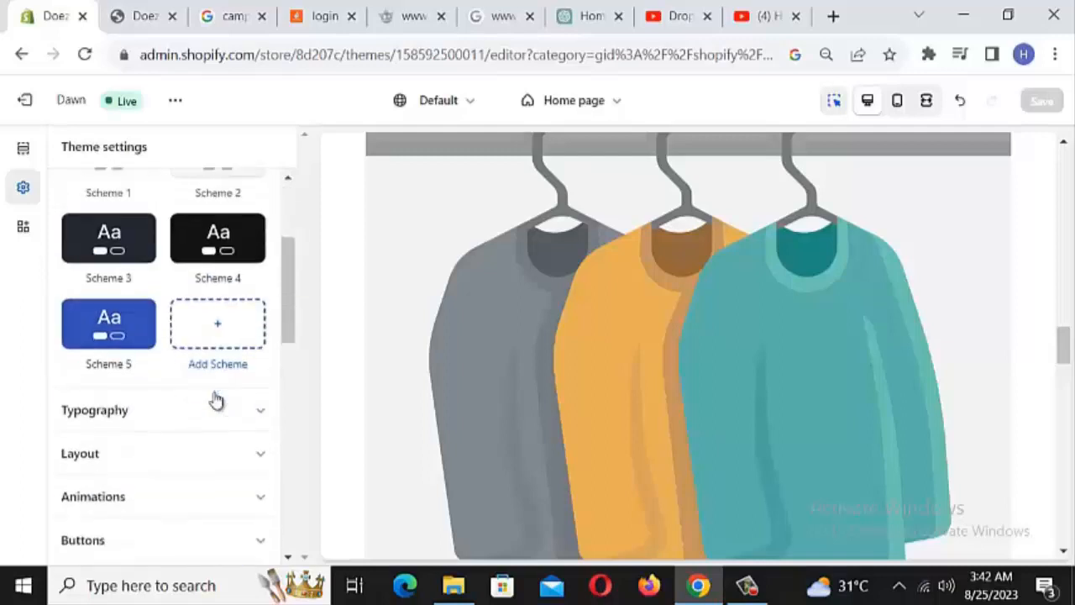
- Examine the theme's typography settings for the heading and body fonts and their font size scales
{"action": "scroll", "coordinate": [215, 400], "scroll_direction": "up", "scroll_amount": 1}
{"action": "left_click", "coordinate": [132, 311]}
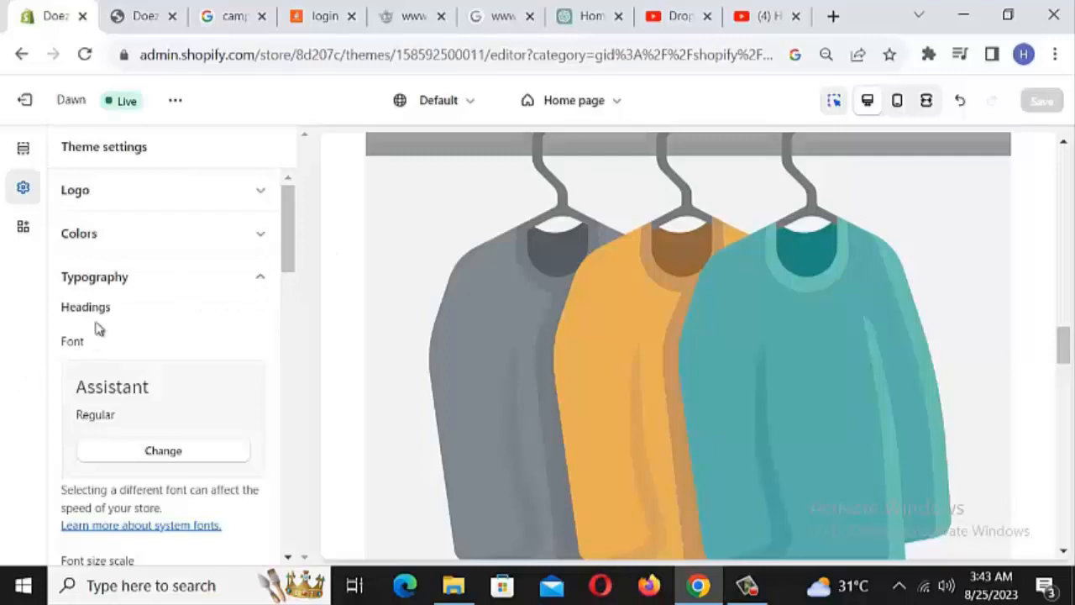
{"action": "scroll", "coordinate": [151, 340], "scroll_direction": "down", "scroll_amount": 2}
{"action": "scroll", "coordinate": [162, 316], "scroll_direction": "up", "scroll_amount": 1}
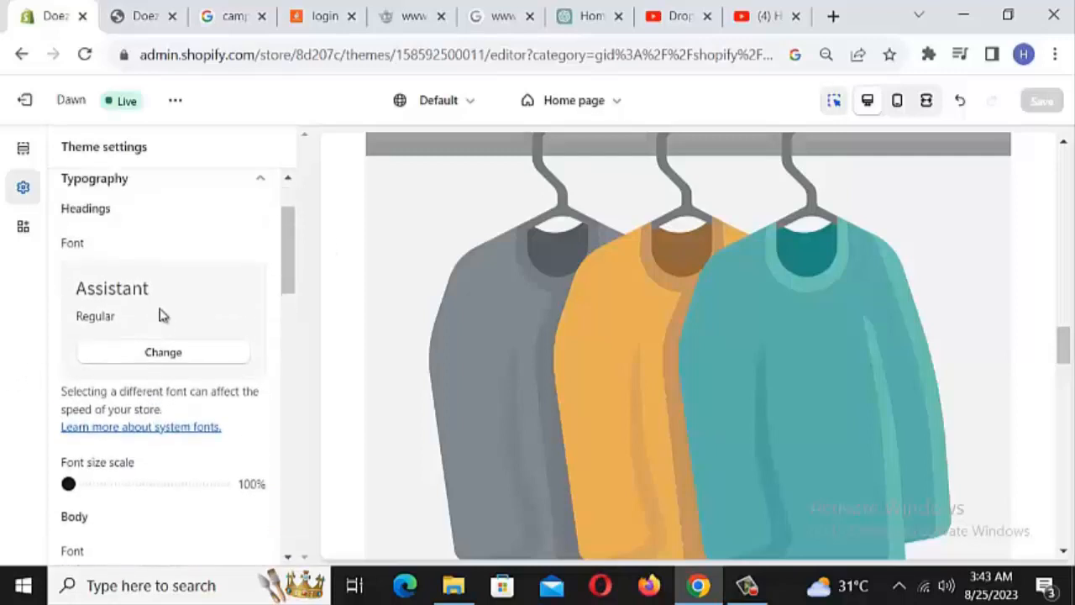
{"action": "scroll", "coordinate": [168, 372], "scroll_direction": "down", "scroll_amount": 5}
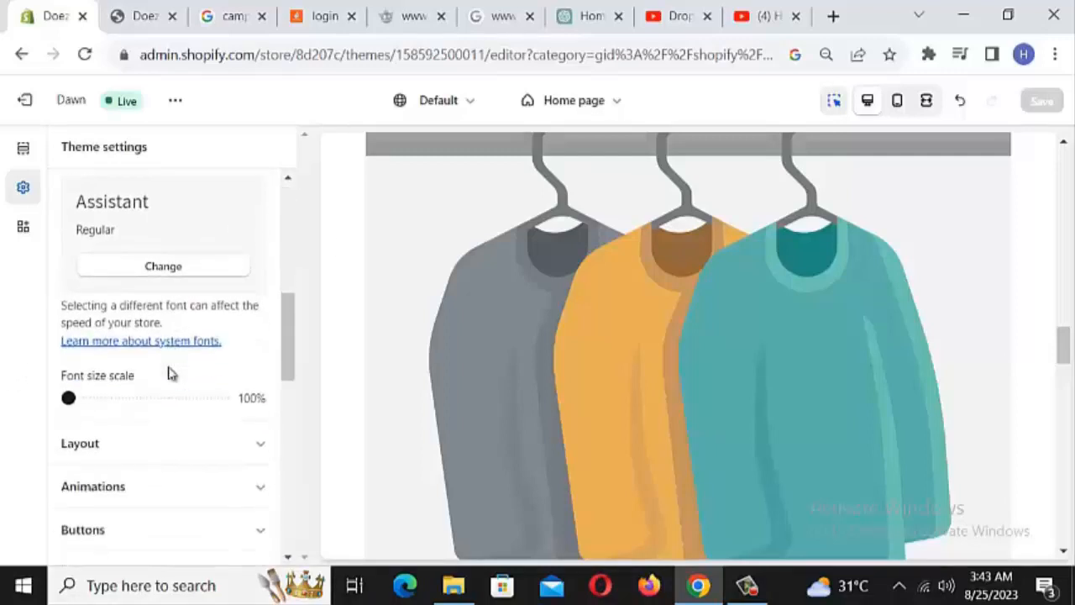
{"action": "scroll", "coordinate": [126, 319], "scroll_direction": "down", "scroll_amount": 3}
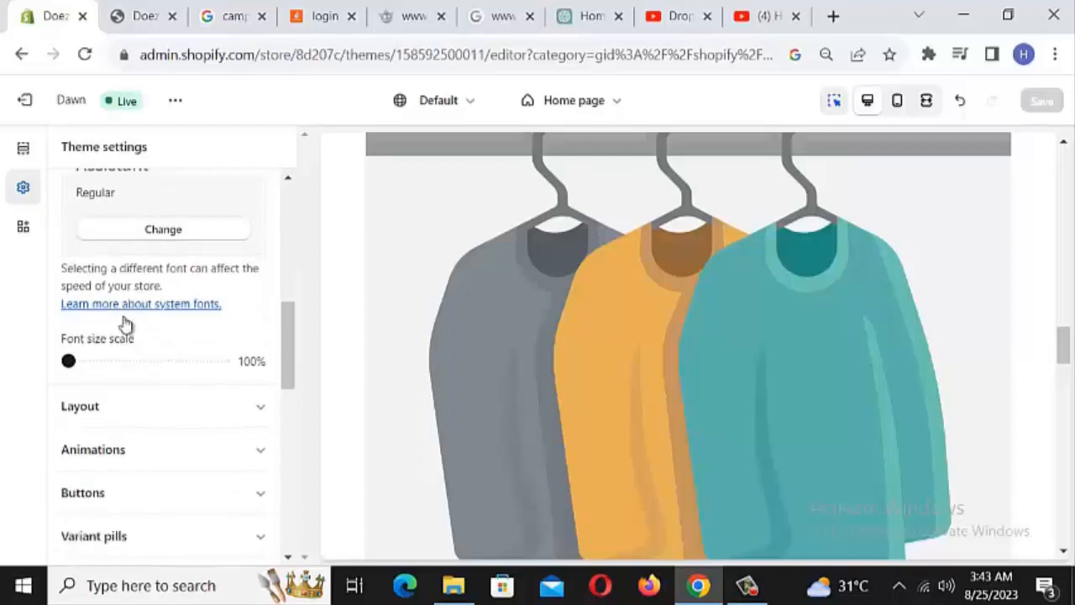
{"action": "scroll", "coordinate": [127, 351], "scroll_direction": "up", "scroll_amount": 5}
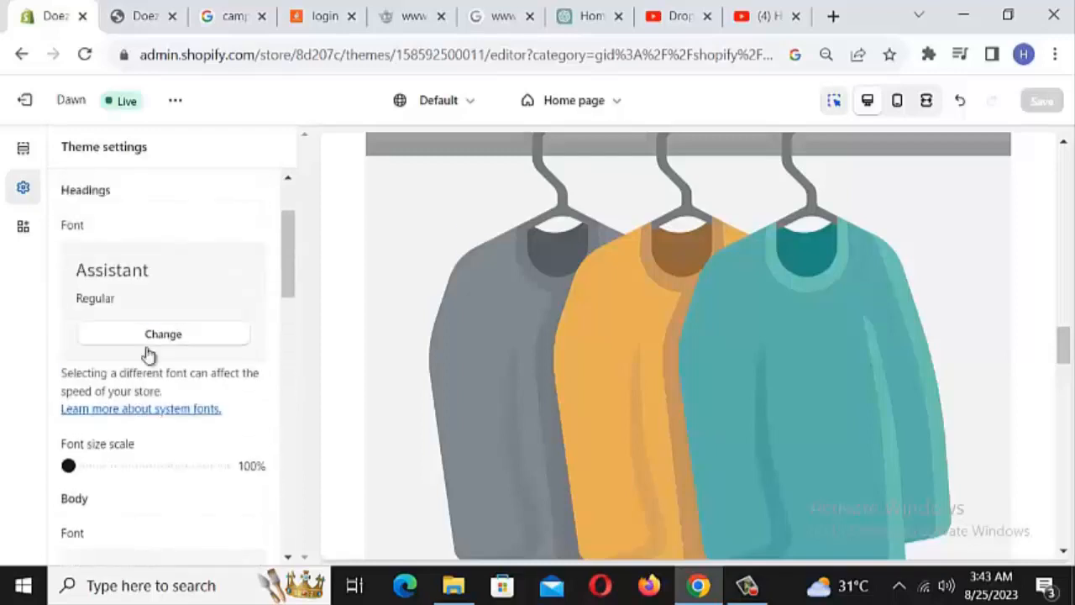
- Browse the fonts available for the headings, and close the font selection without choosing one
{"action": "left_click", "coordinate": [148, 357]}
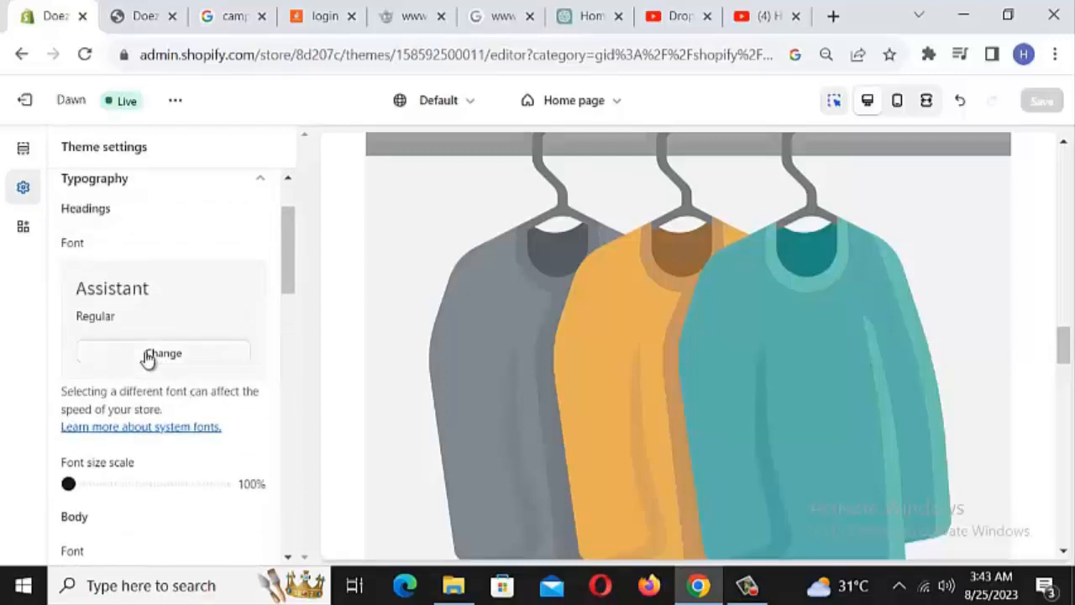
{"action": "scroll", "coordinate": [201, 332], "scroll_direction": "down", "scroll_amount": 10}
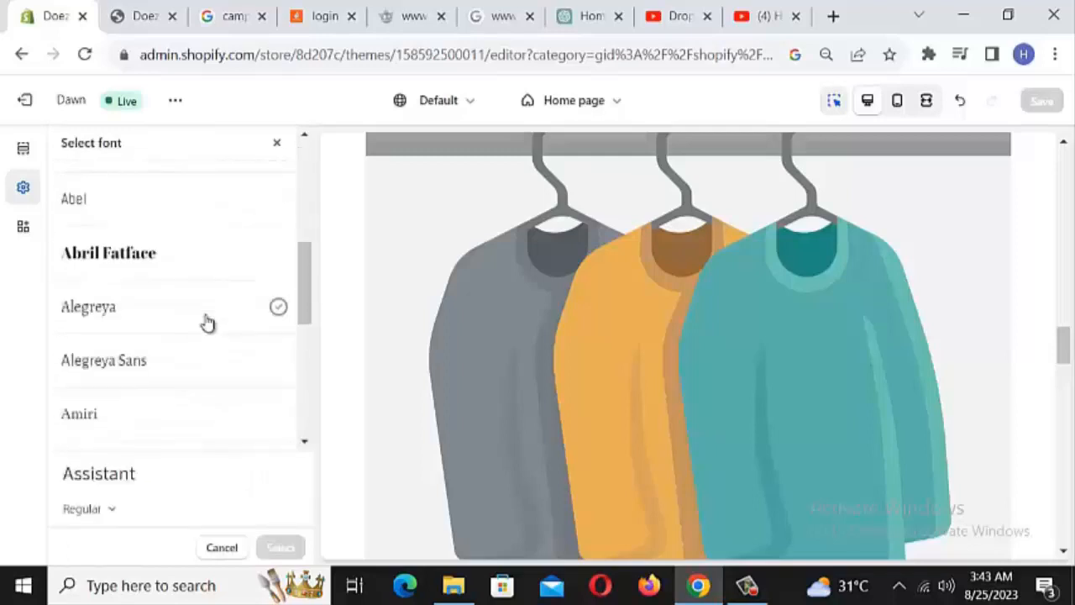
{"action": "scroll", "coordinate": [206, 324], "scroll_direction": "down", "scroll_amount": 3}
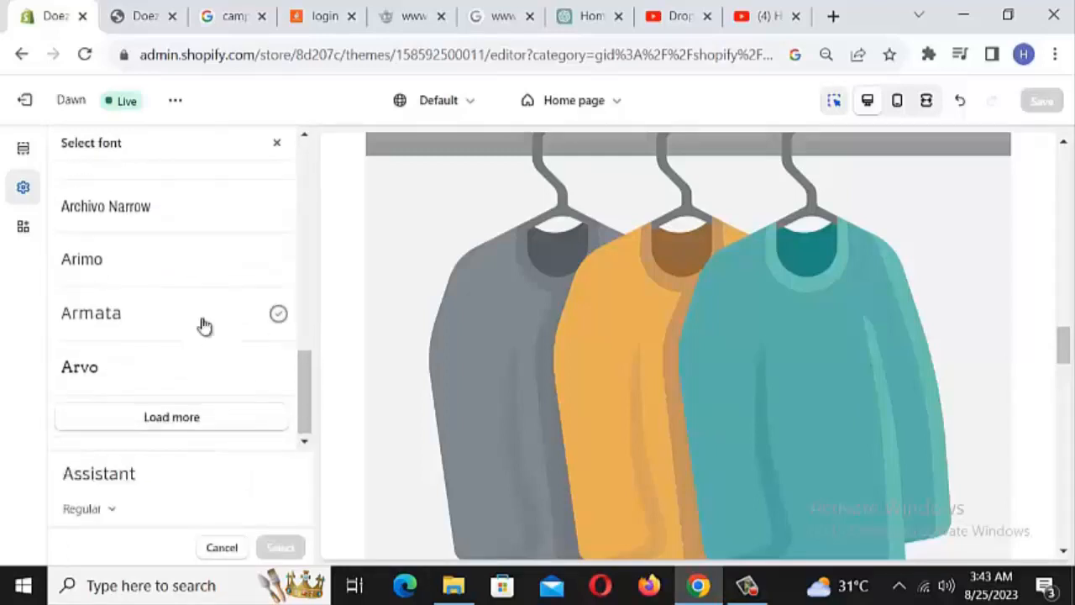
{"action": "scroll", "coordinate": [204, 325], "scroll_direction": "up", "scroll_amount": 6}
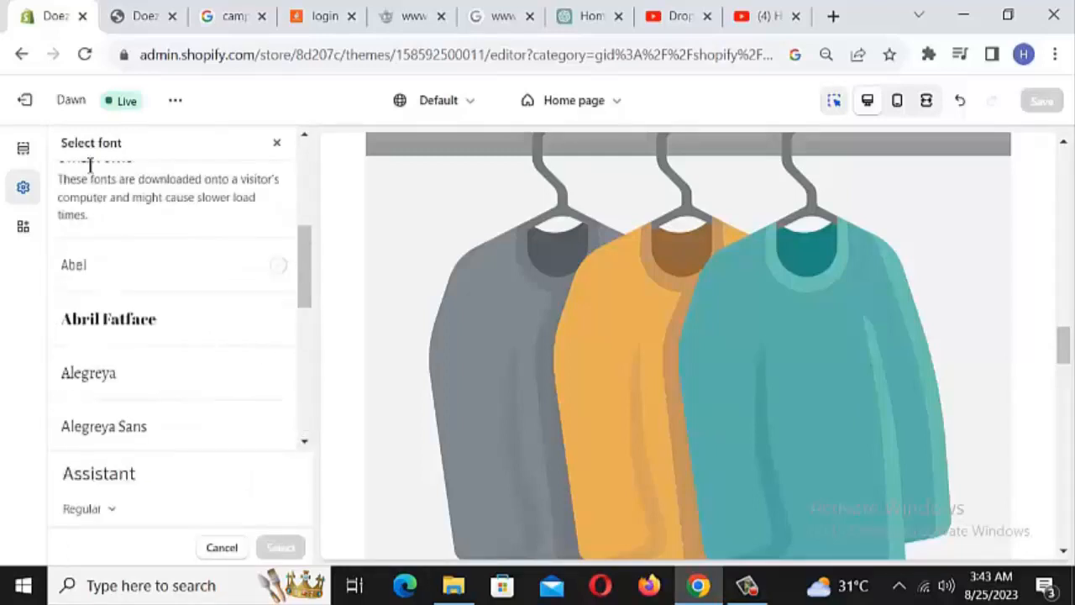
{"action": "left_click", "coordinate": [276, 143]}
{"action": "scroll", "coordinate": [197, 288], "scroll_direction": "down", "scroll_amount": 3}
{"action": "scroll", "coordinate": [198, 288], "scroll_direction": "up", "scroll_amount": 4}
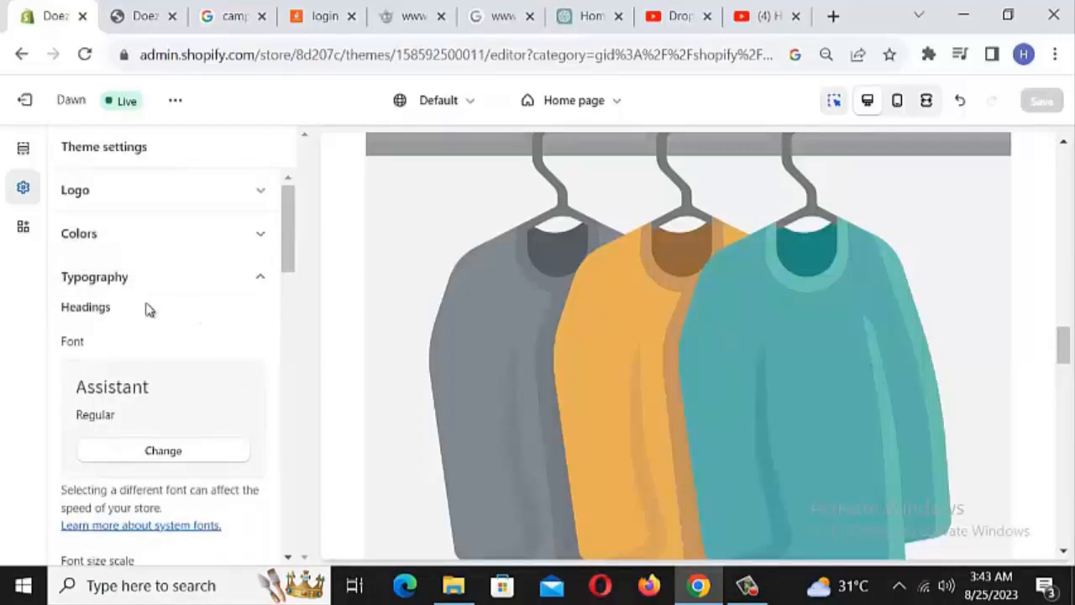
- Examine the theme's layout settings for page width, space between template sections, and horizontal and vertical grid spacing
{"action": "left_click", "coordinate": [250, 280]}
{"action": "left_click", "coordinate": [257, 323]}
{"action": "scroll", "coordinate": [256, 325], "scroll_direction": "down", "scroll_amount": 1}
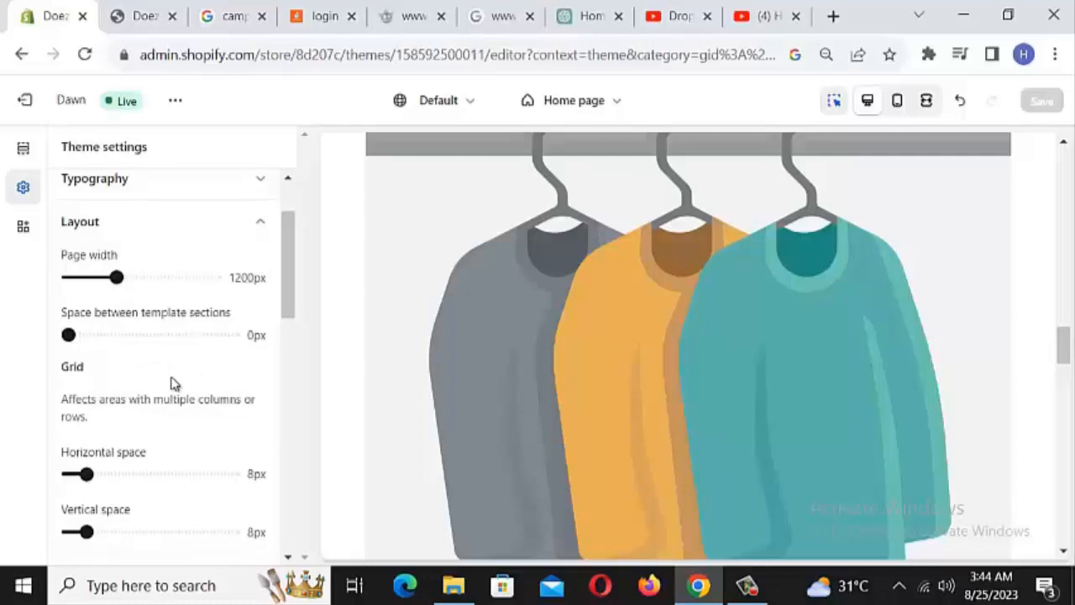
{"action": "scroll", "coordinate": [171, 383], "scroll_direction": "down", "scroll_amount": 1}
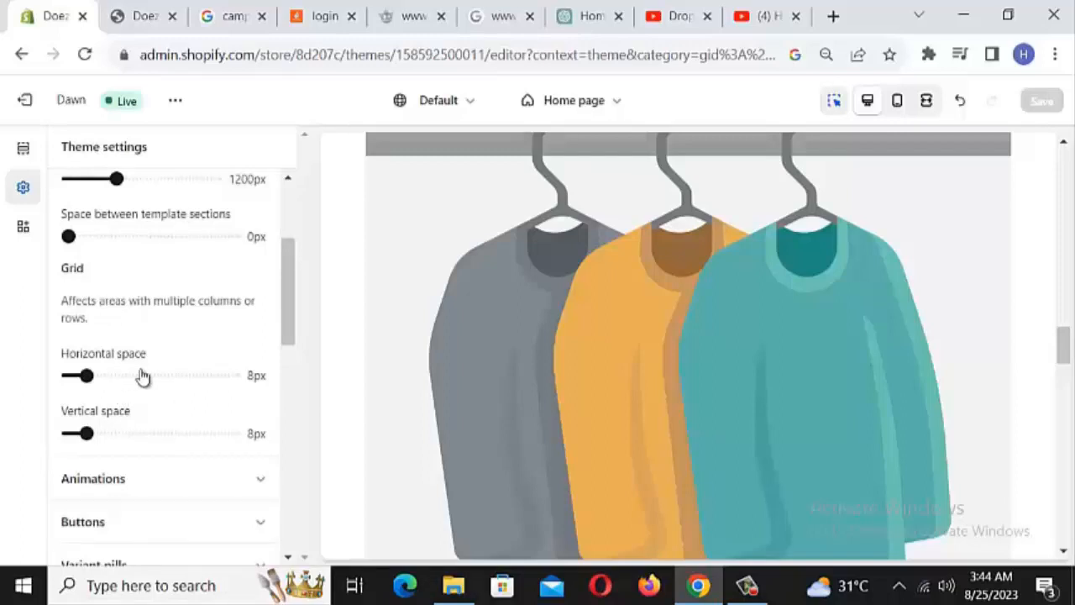
{"action": "scroll", "coordinate": [126, 435], "scroll_direction": "down", "scroll_amount": 1}
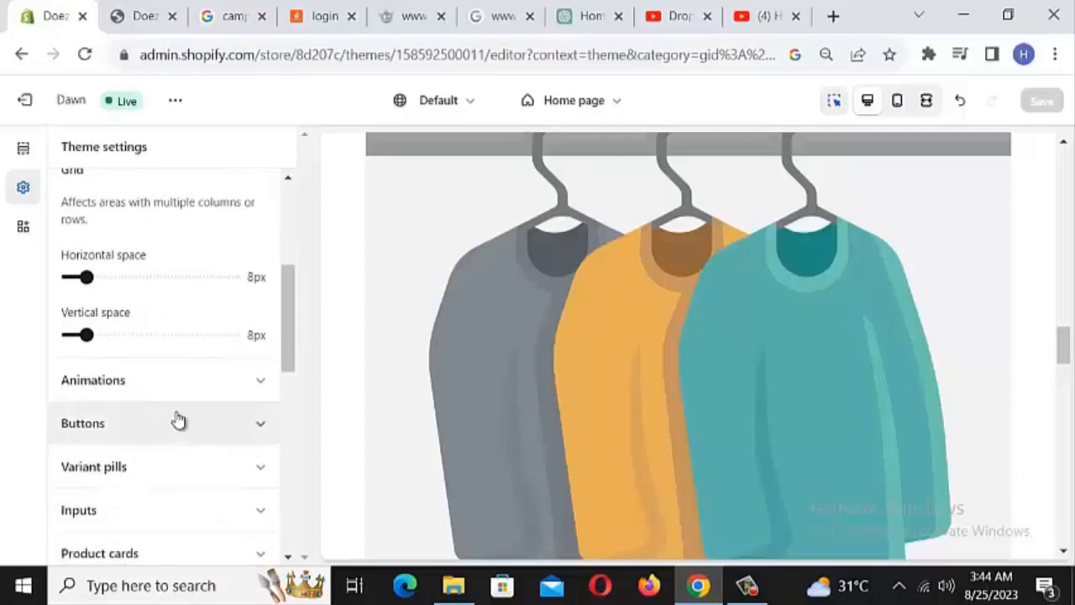
{"action": "scroll", "coordinate": [130, 424], "scroll_direction": "up", "scroll_amount": 1}
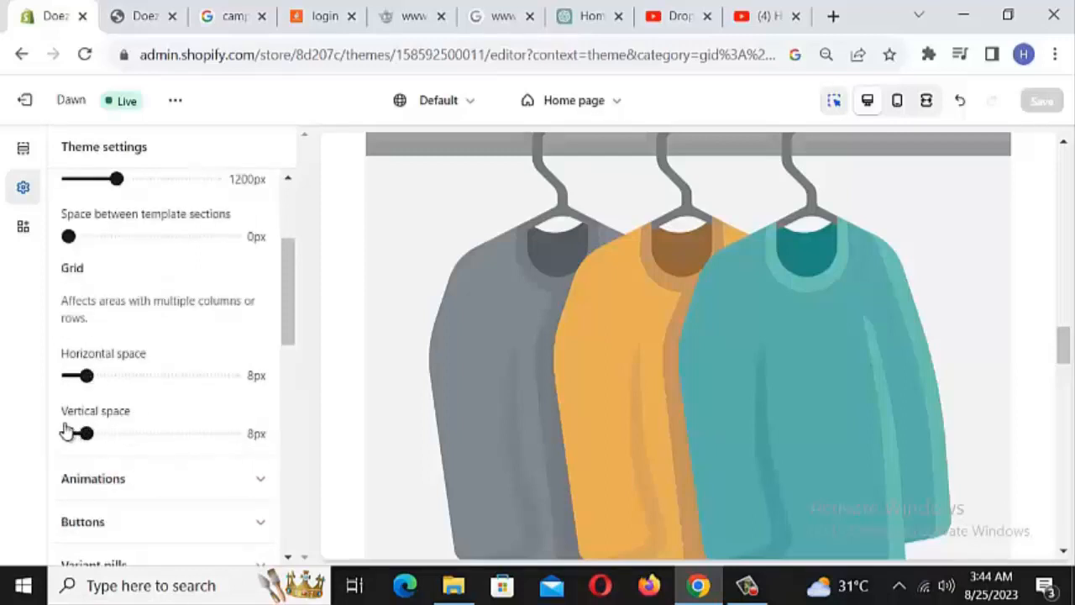
{"action": "scroll", "coordinate": [153, 427], "scroll_direction": "down", "scroll_amount": 1}
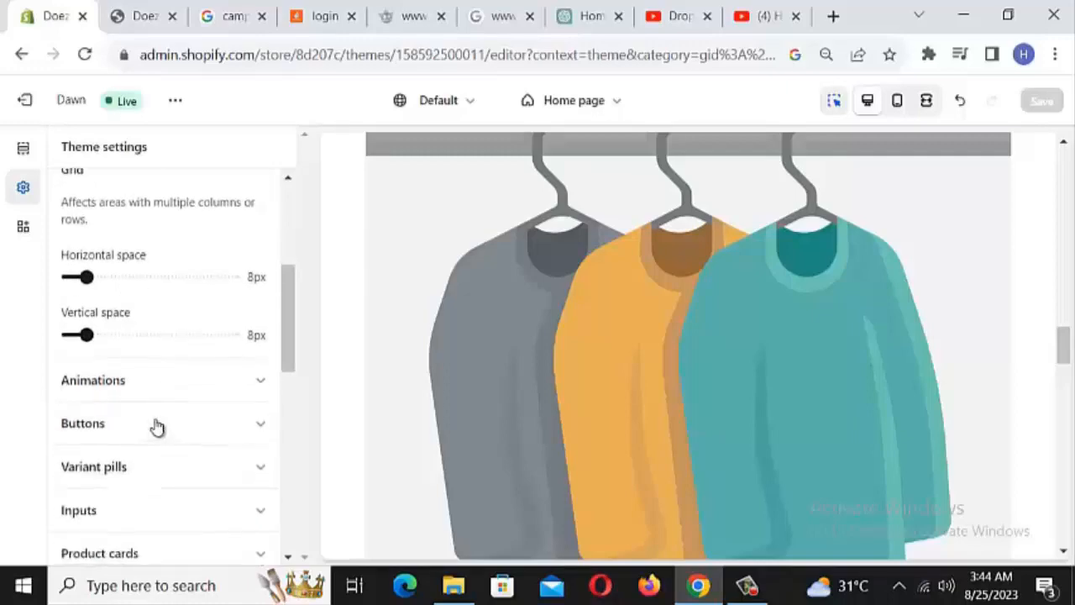
{"action": "scroll", "coordinate": [222, 403], "scroll_direction": "up", "scroll_amount": 1}
{"action": "scroll", "coordinate": [220, 387], "scroll_direction": "up", "scroll_amount": 3}
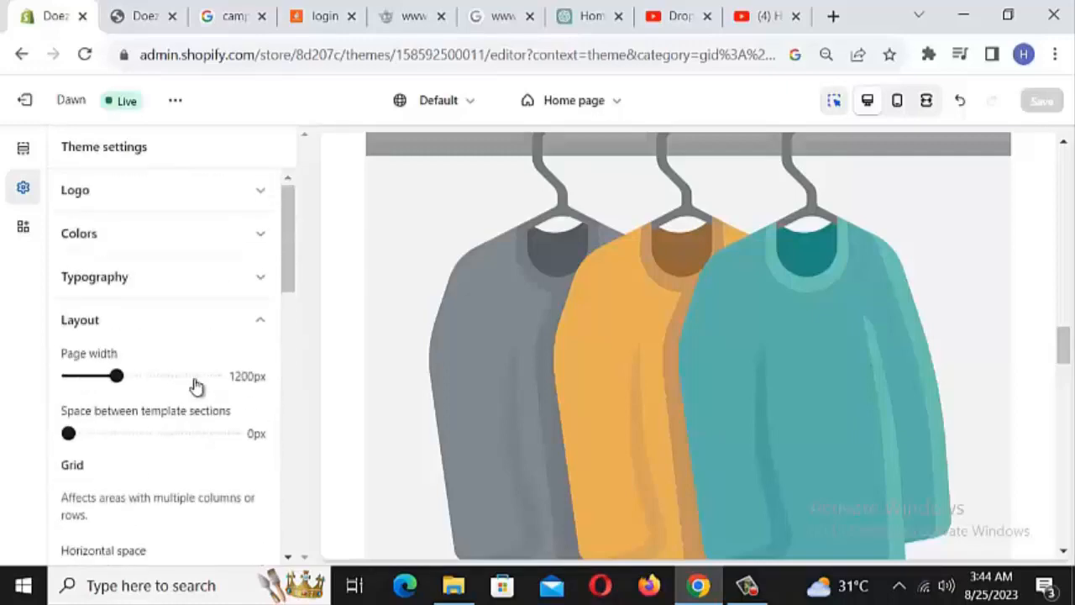